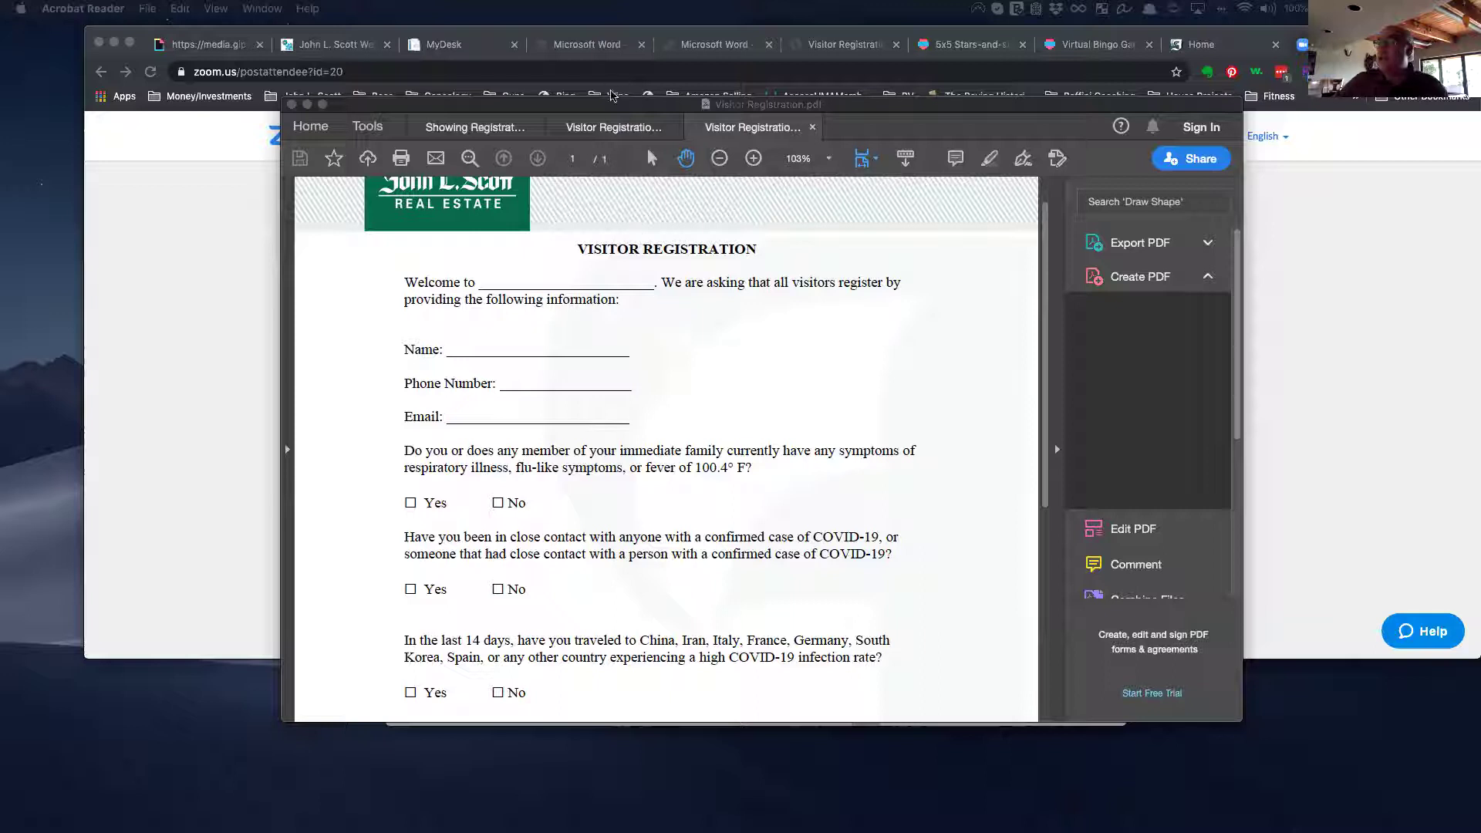
Step: Switch to the Showing Registration and Release form and scroll through its contents
click(472, 130)
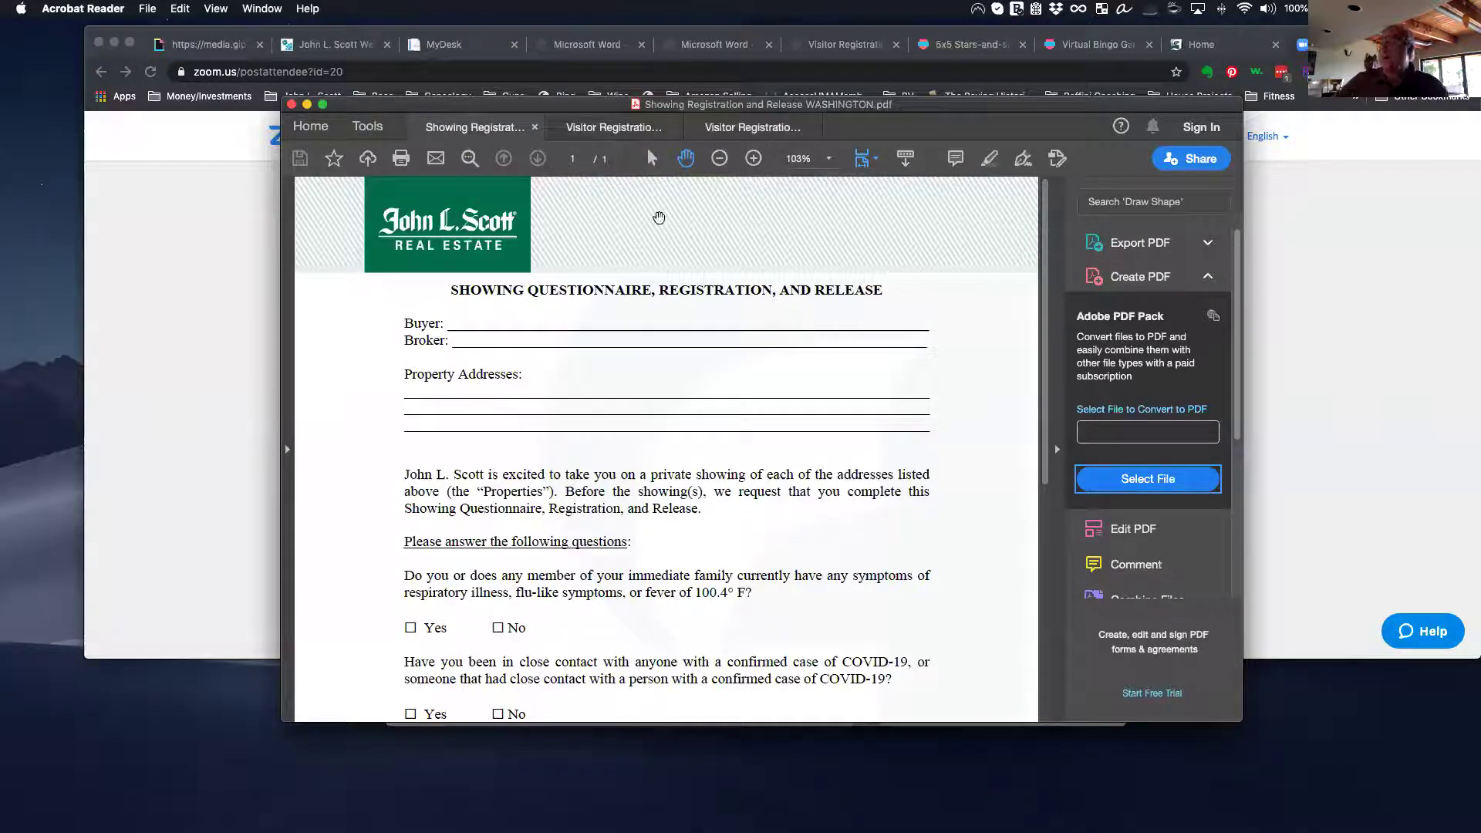
drag(911, 105, 855, 98)
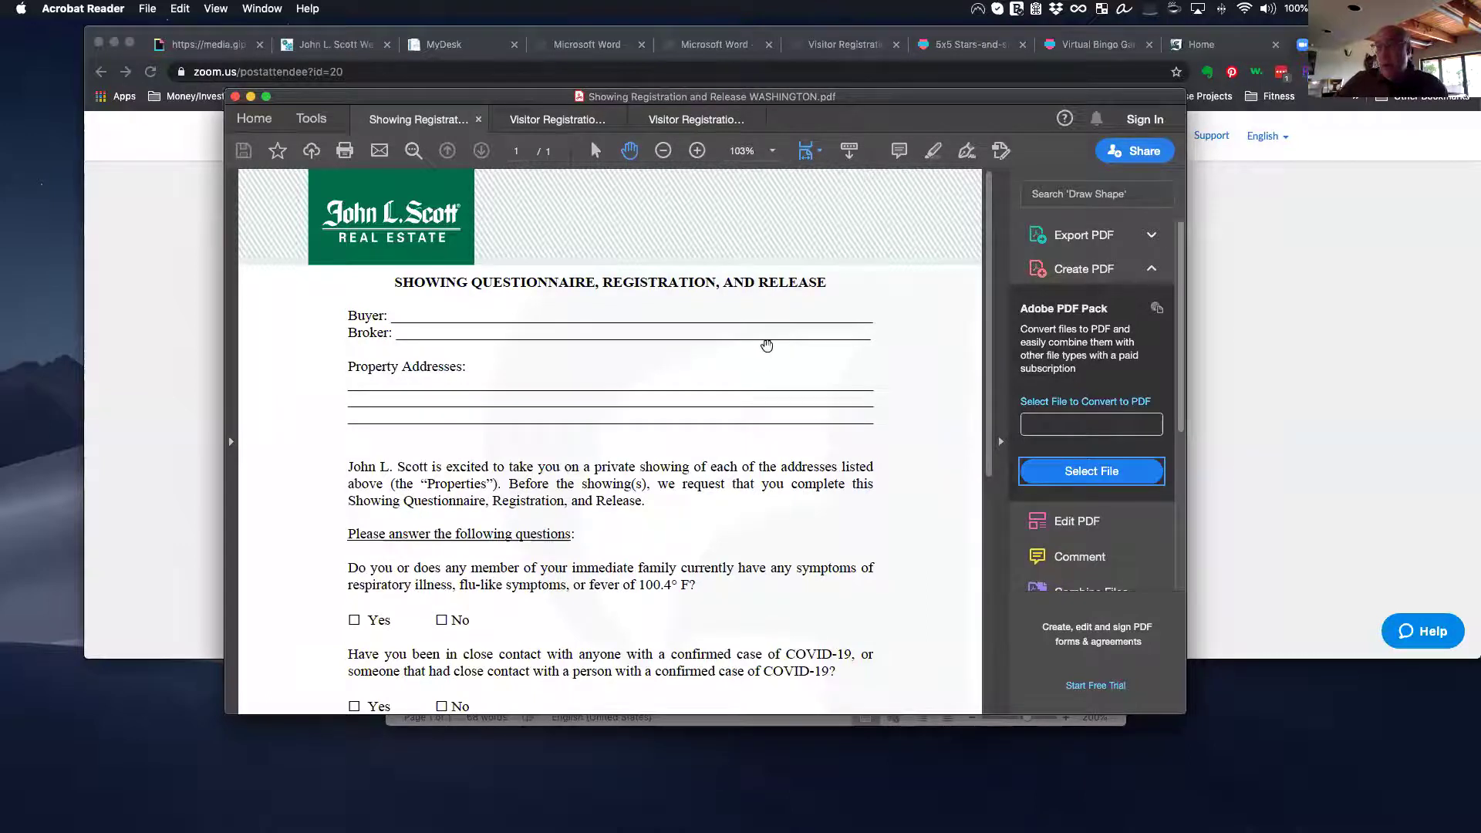
scroll(767, 345, down, 3)
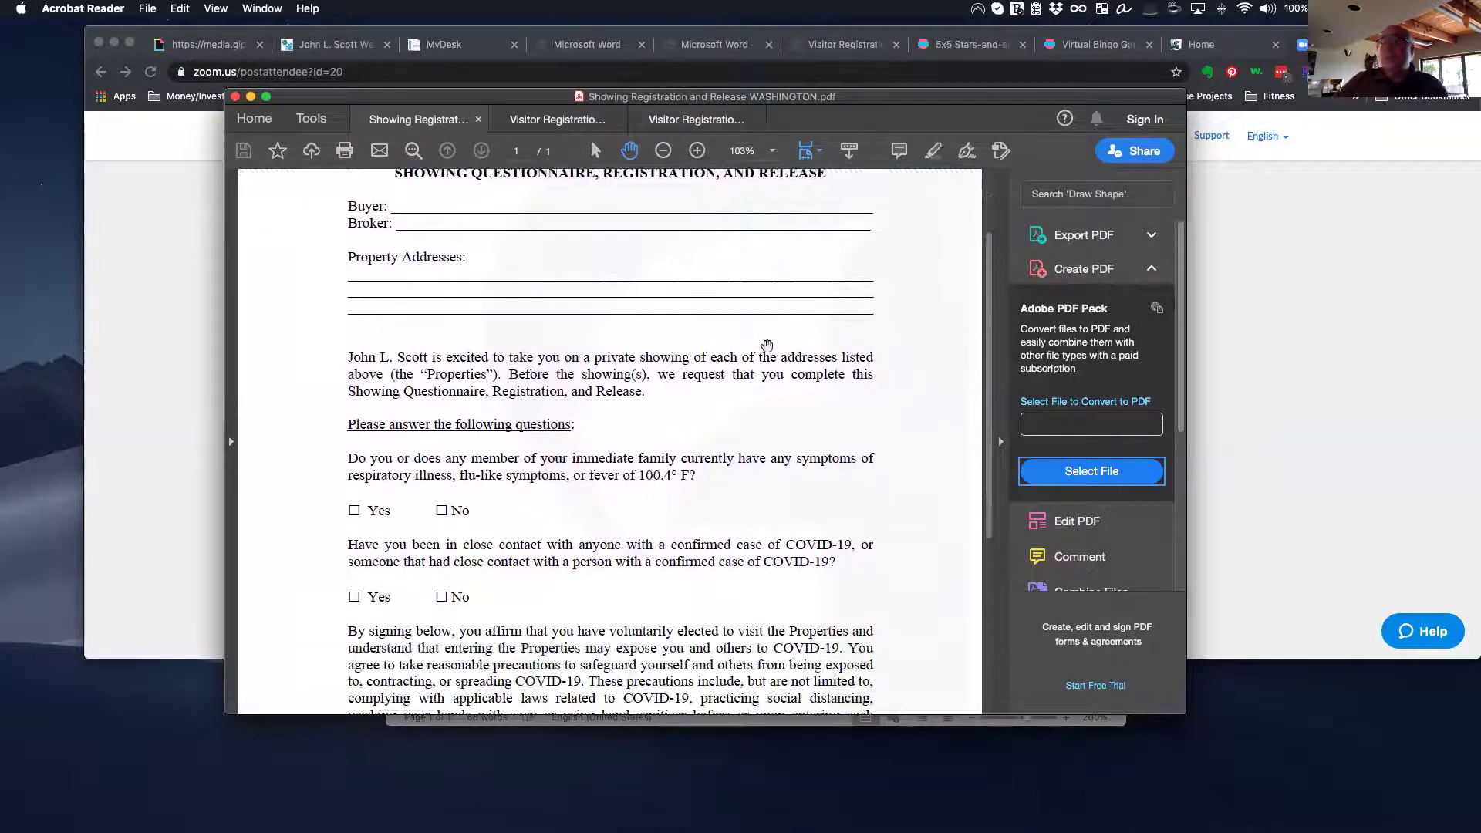
scroll(767, 345, down, 1)
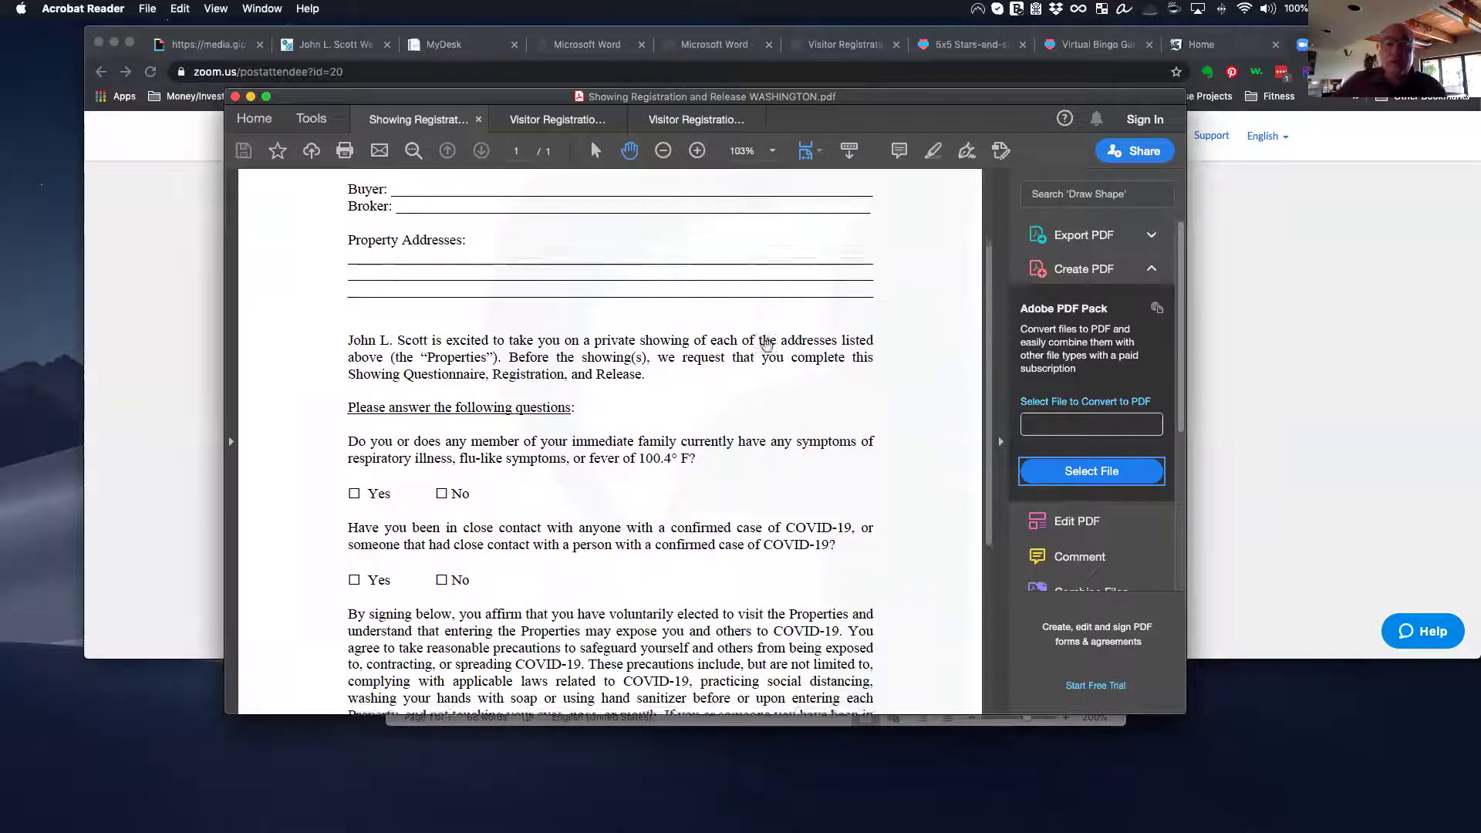
scroll(767, 345, down, 1)
scroll(767, 344, down, 5)
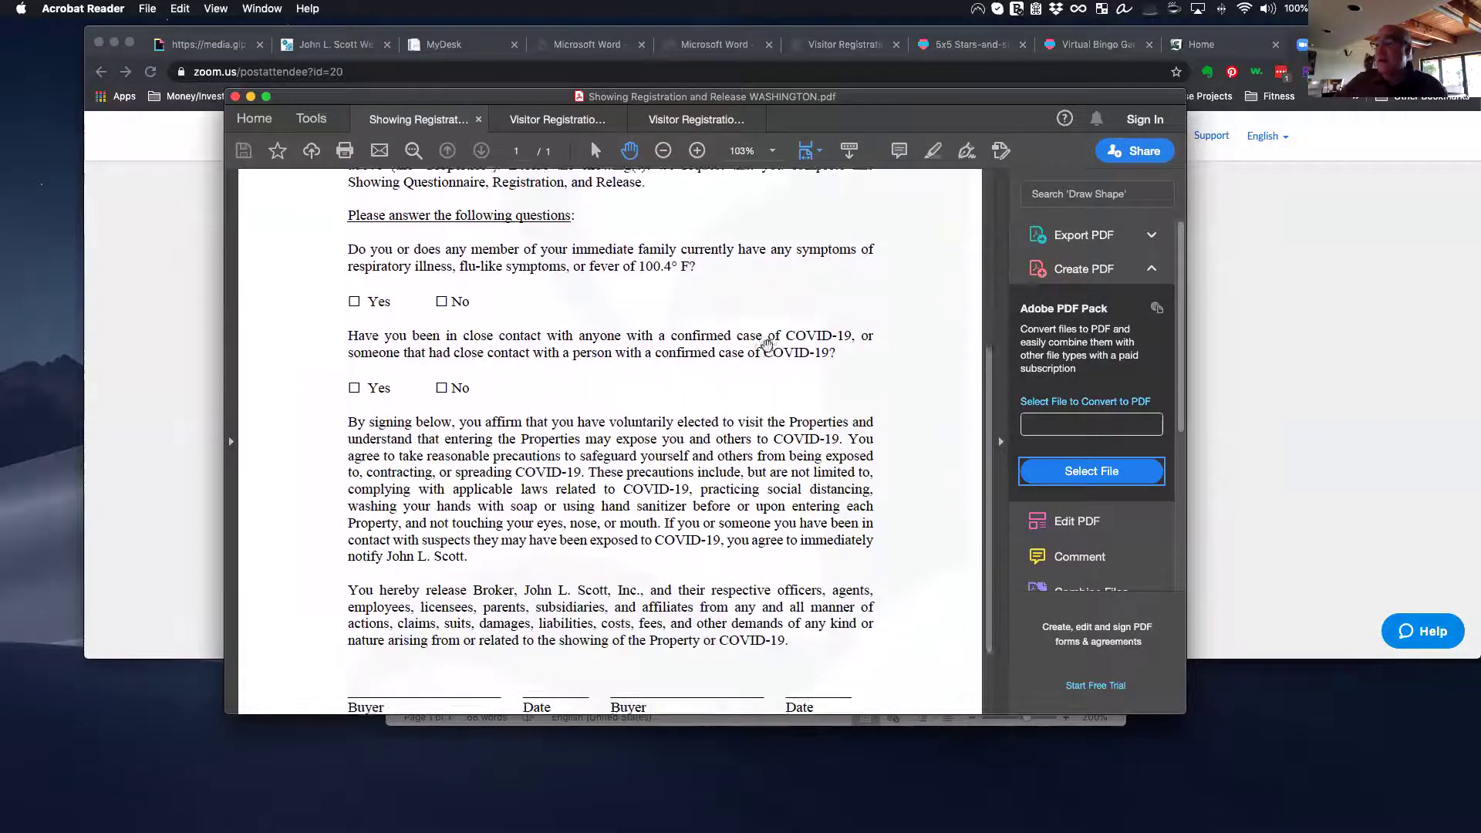
scroll(767, 345, down, 2)
scroll(767, 345, down, 1)
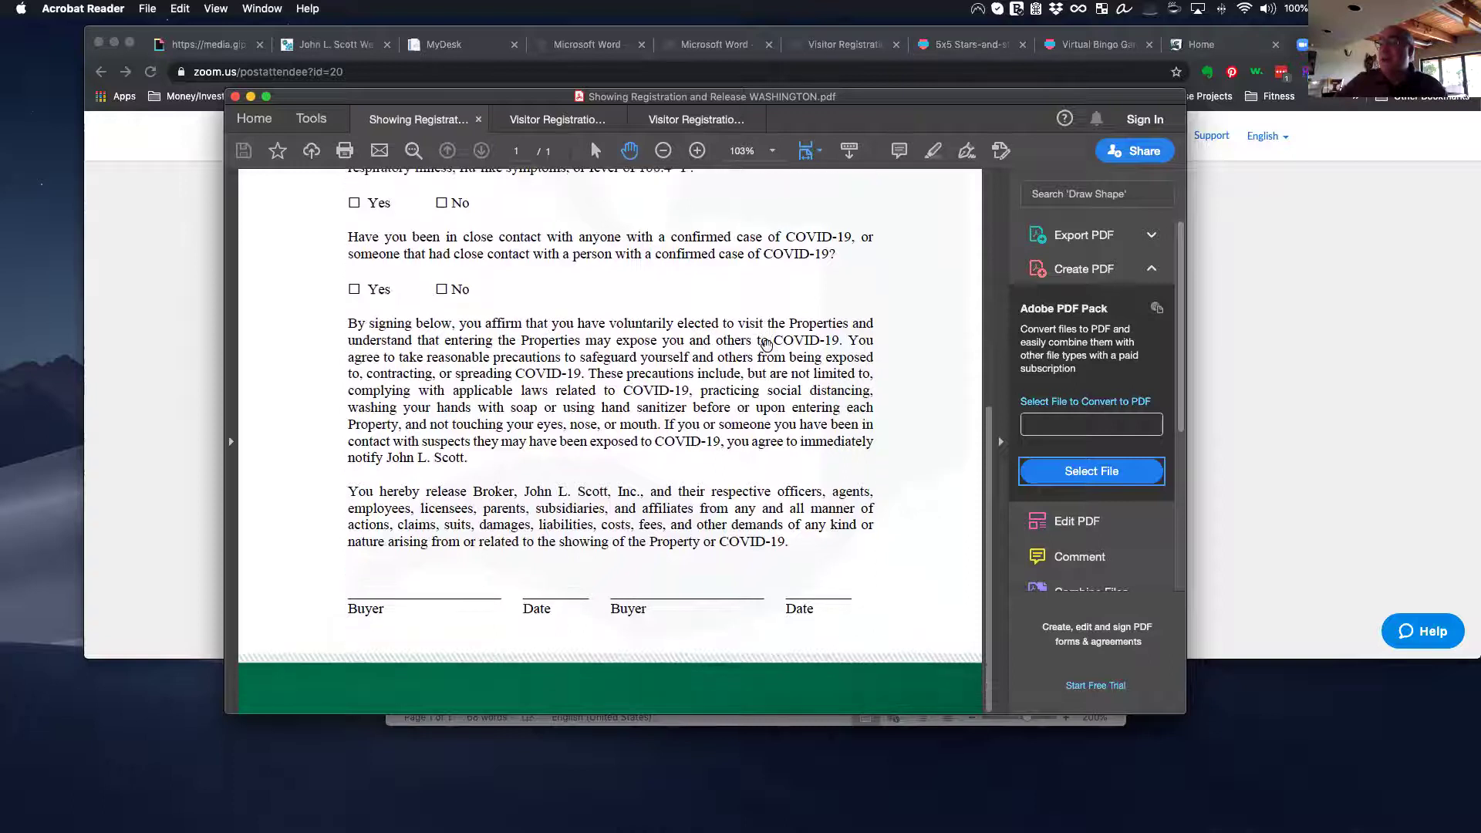
scroll(766, 345, down, 2)
scroll(767, 345, up, 10)
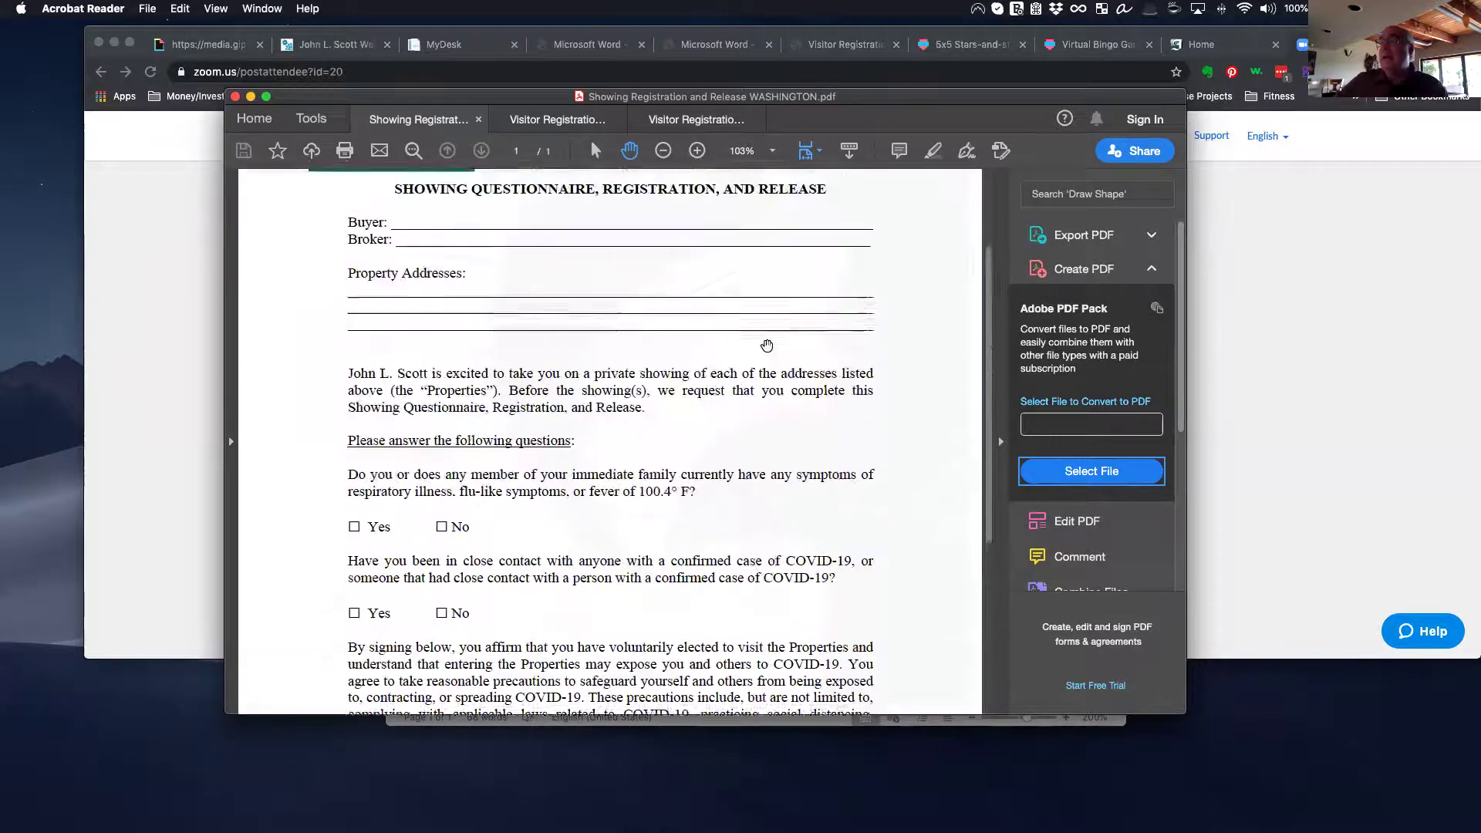
Step: Finish reviewing the form, then switch to the Visitor Registration WASHINGTON tab
drag(768, 102, 705, 77)
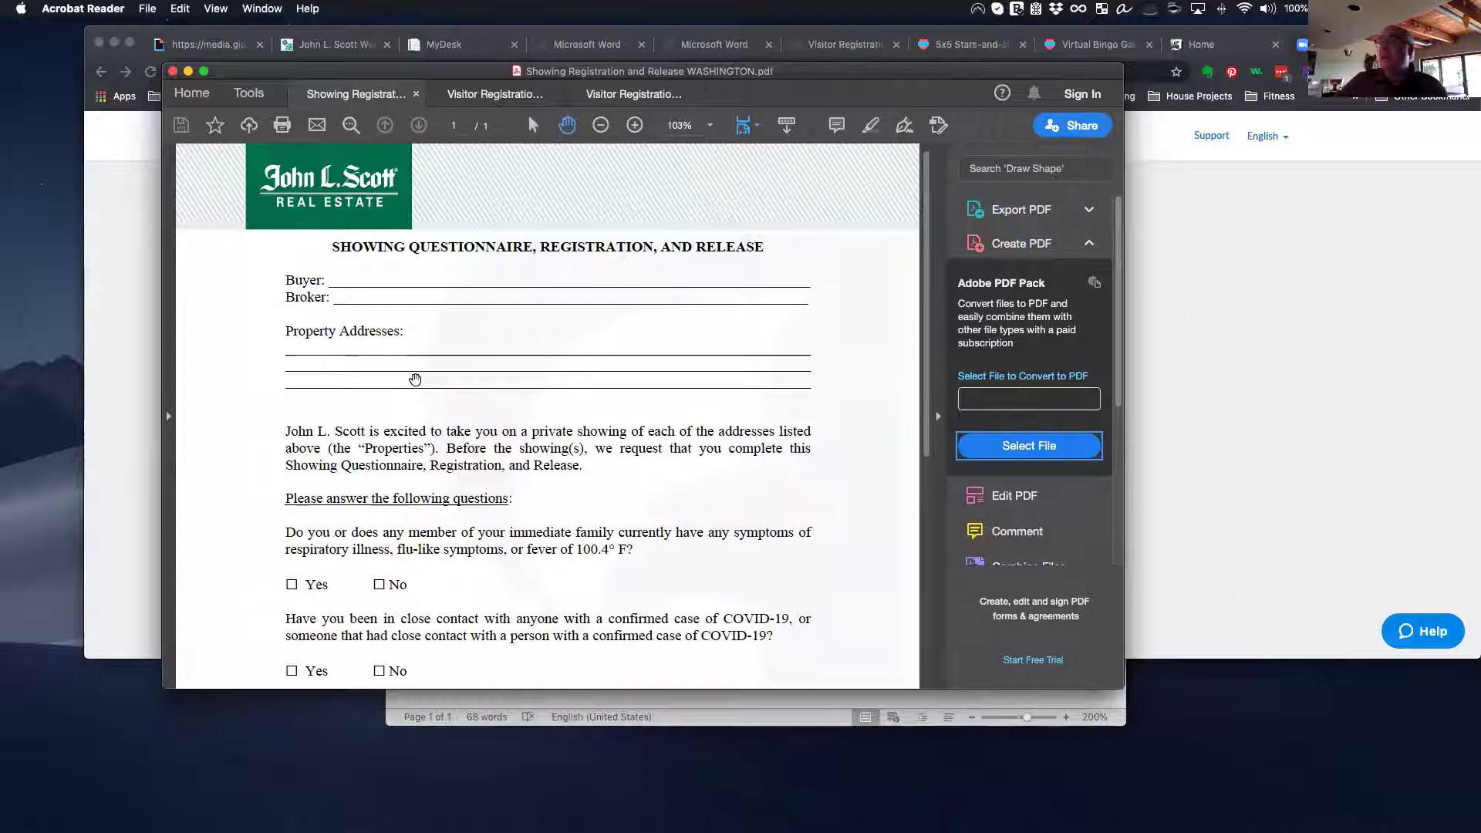
scroll(415, 379, down, 2)
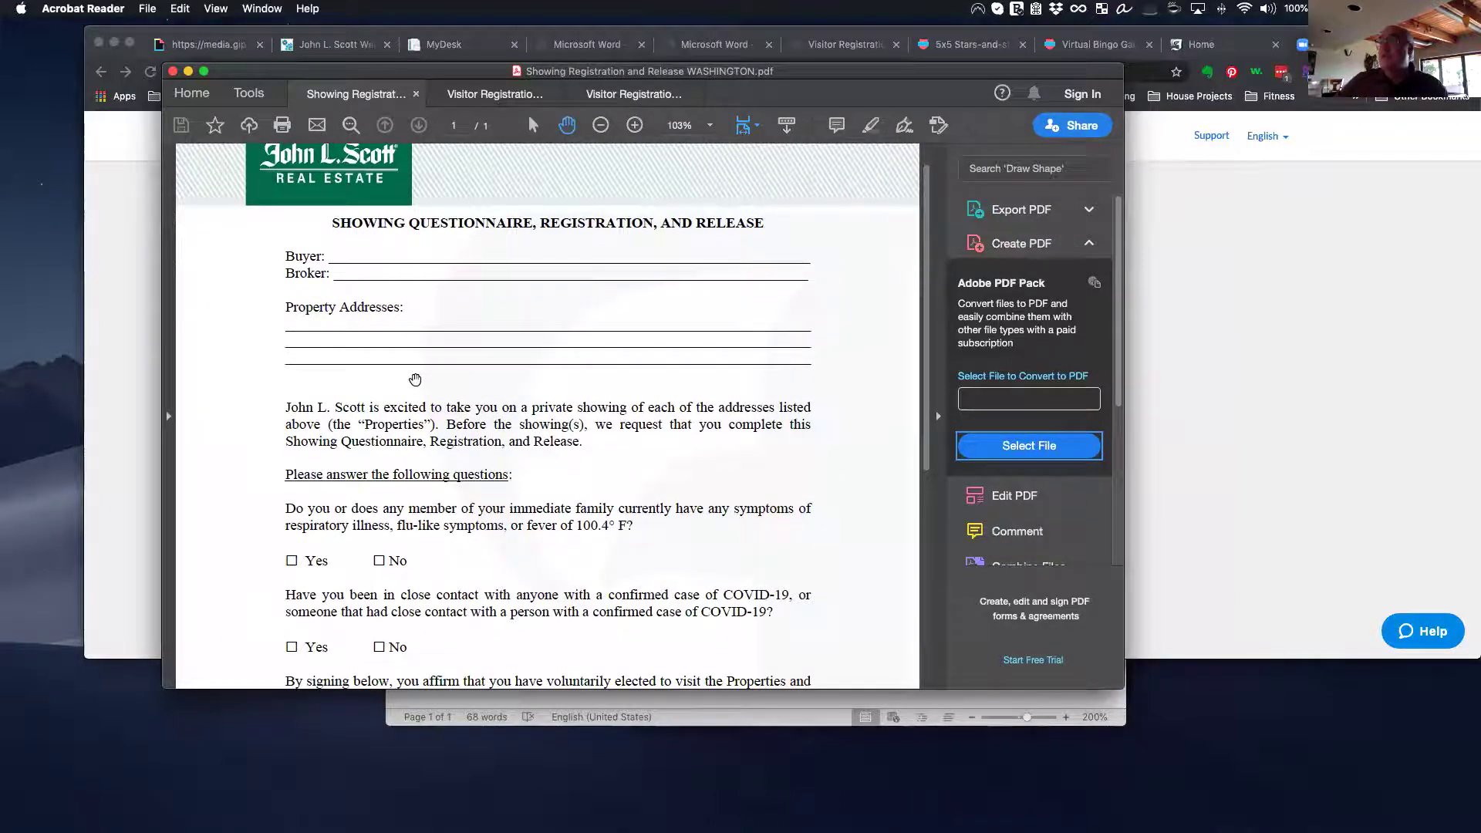
scroll(415, 380, down, 3)
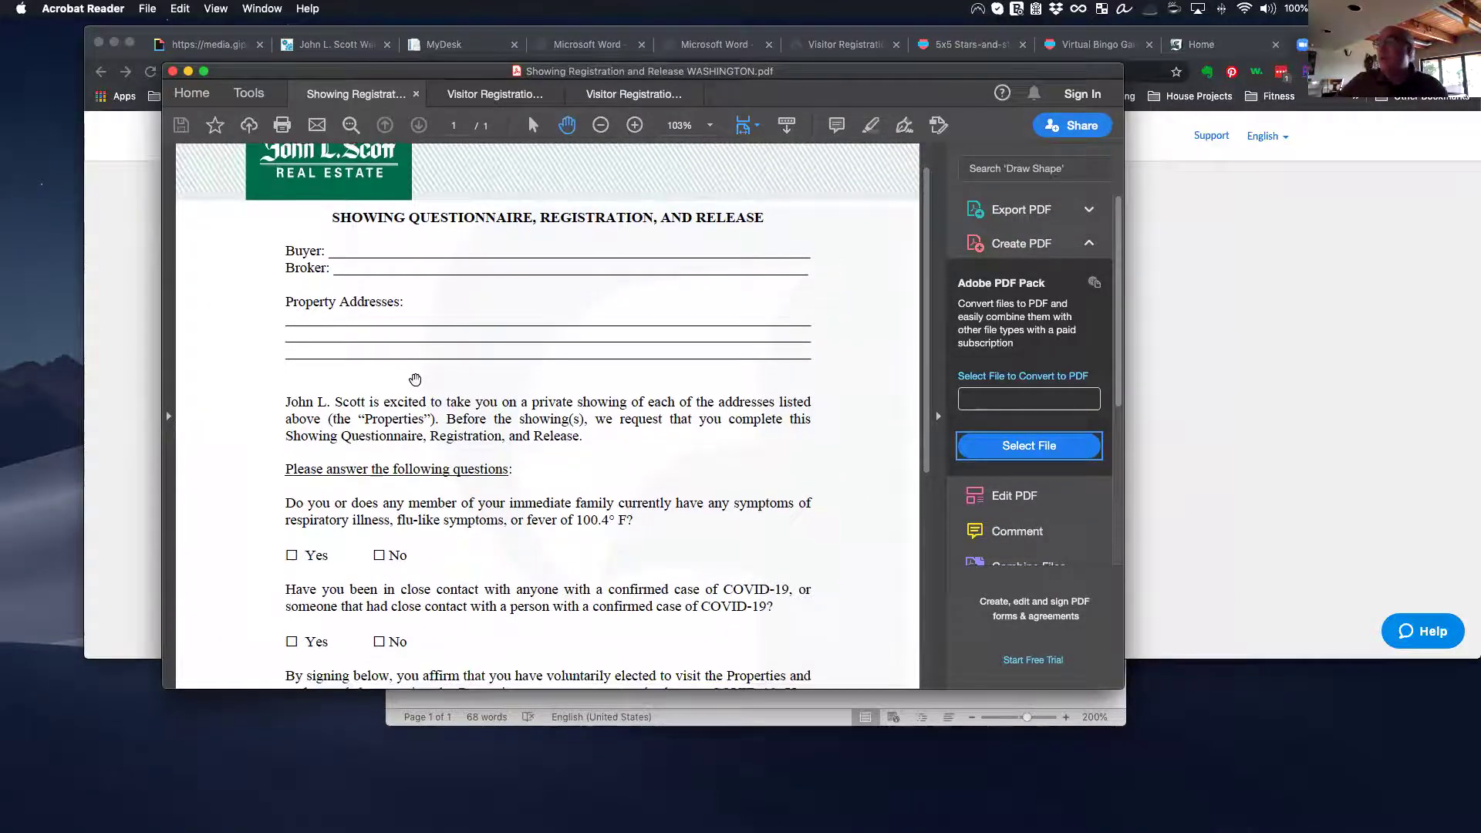
scroll(415, 378, down, 4)
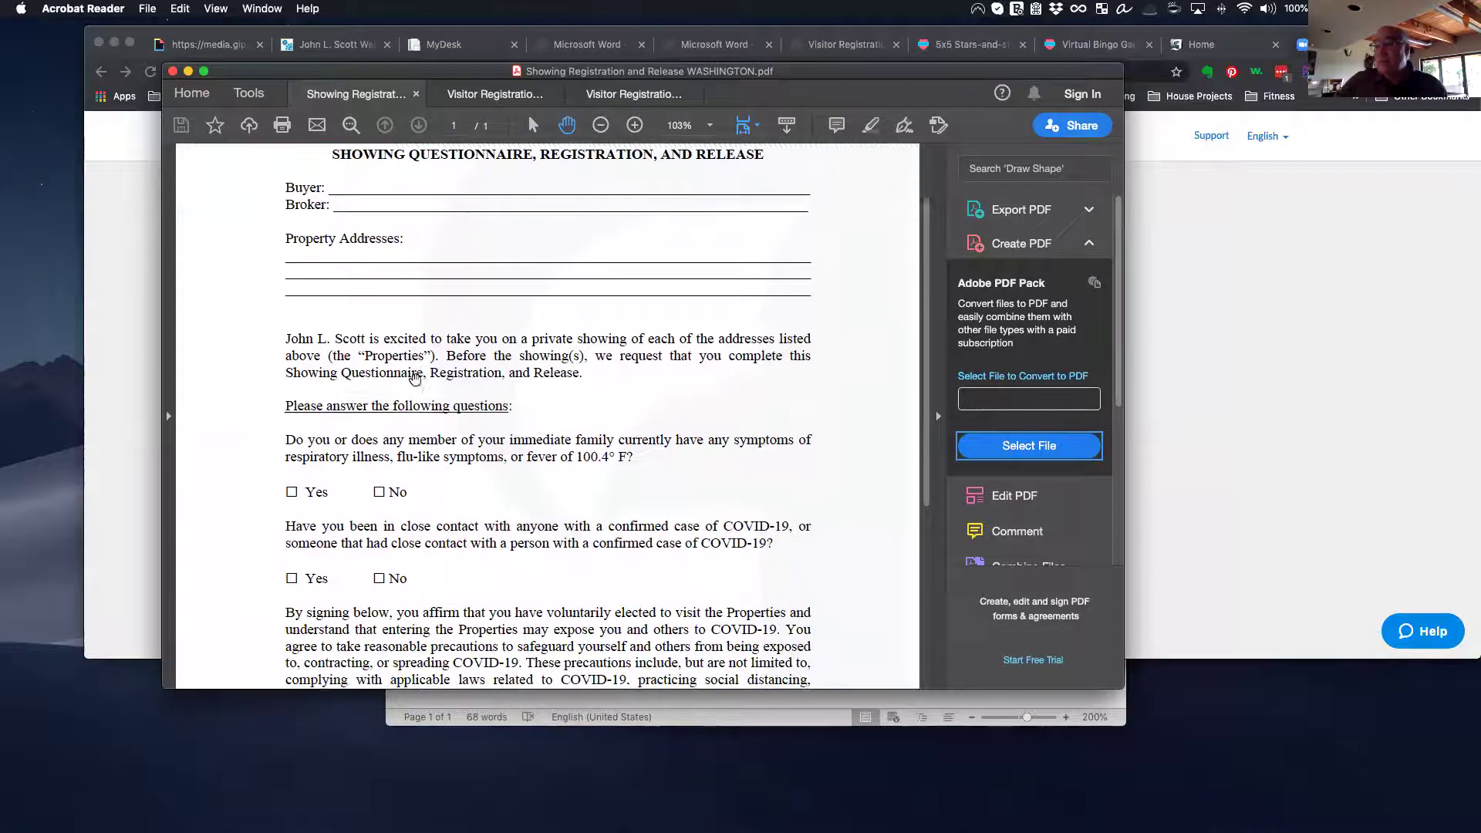
scroll(415, 380, down, 8)
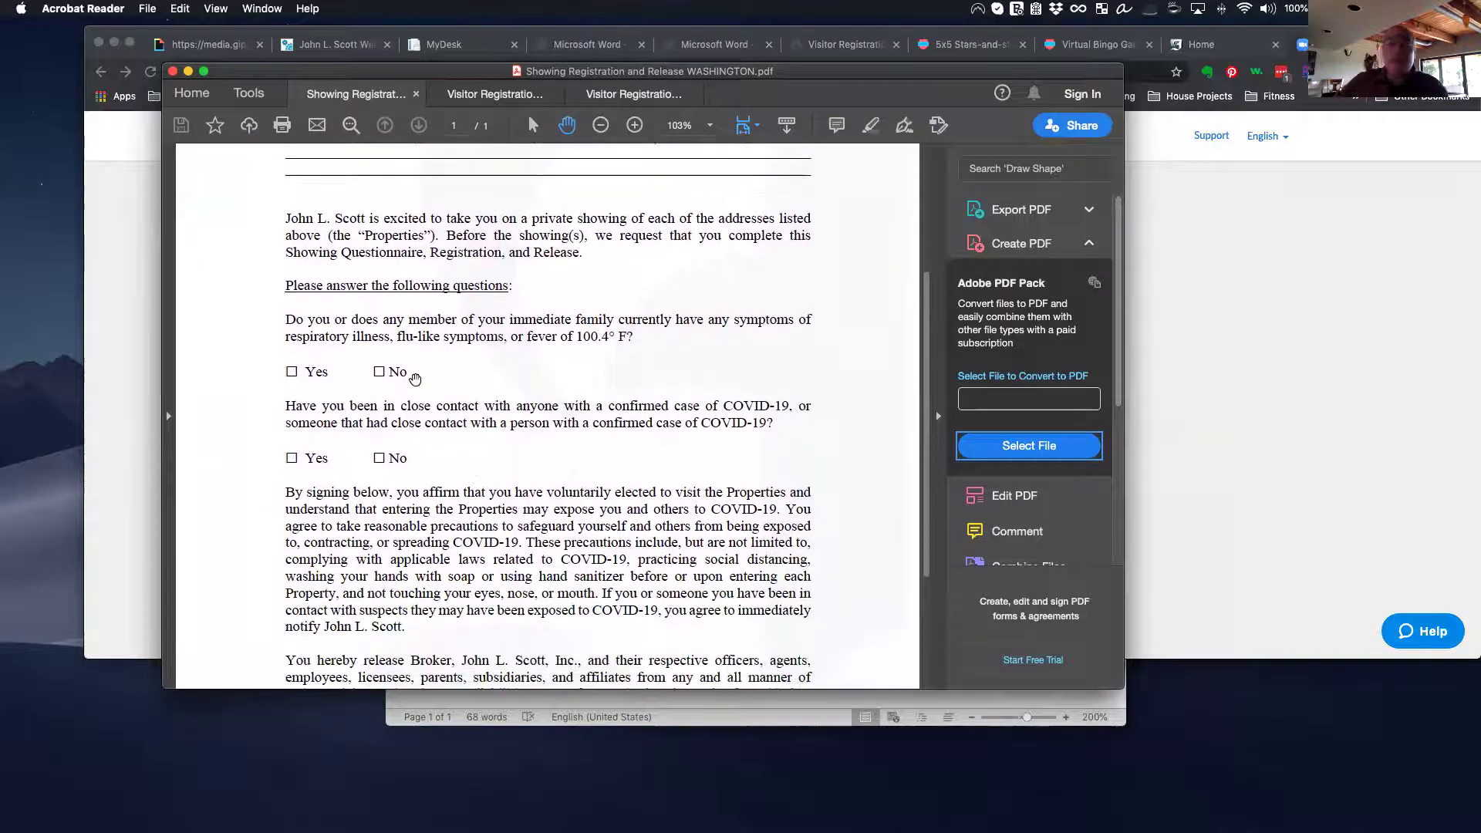
scroll(415, 380, down, 5)
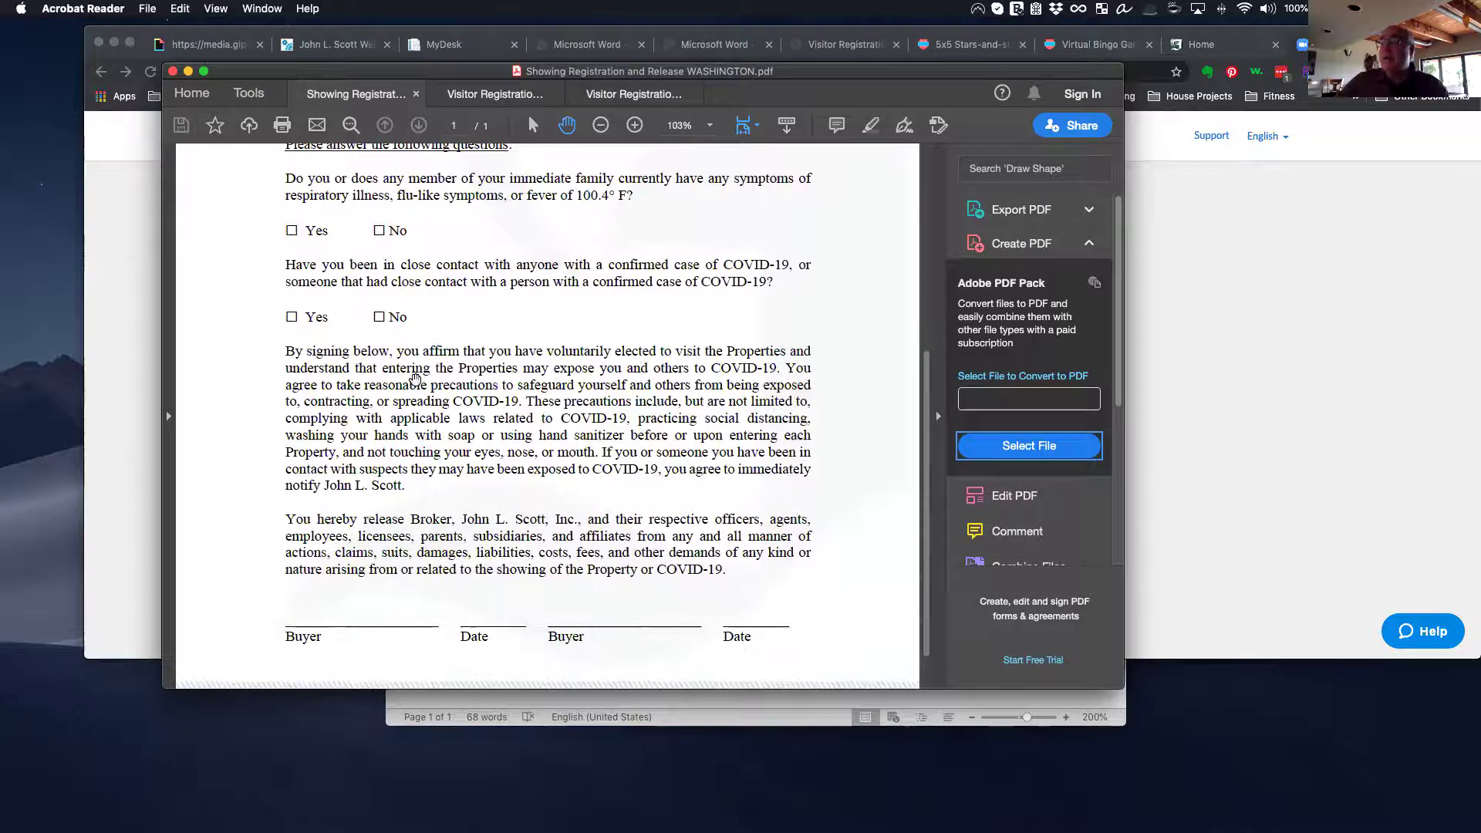
scroll(415, 380, up, 20)
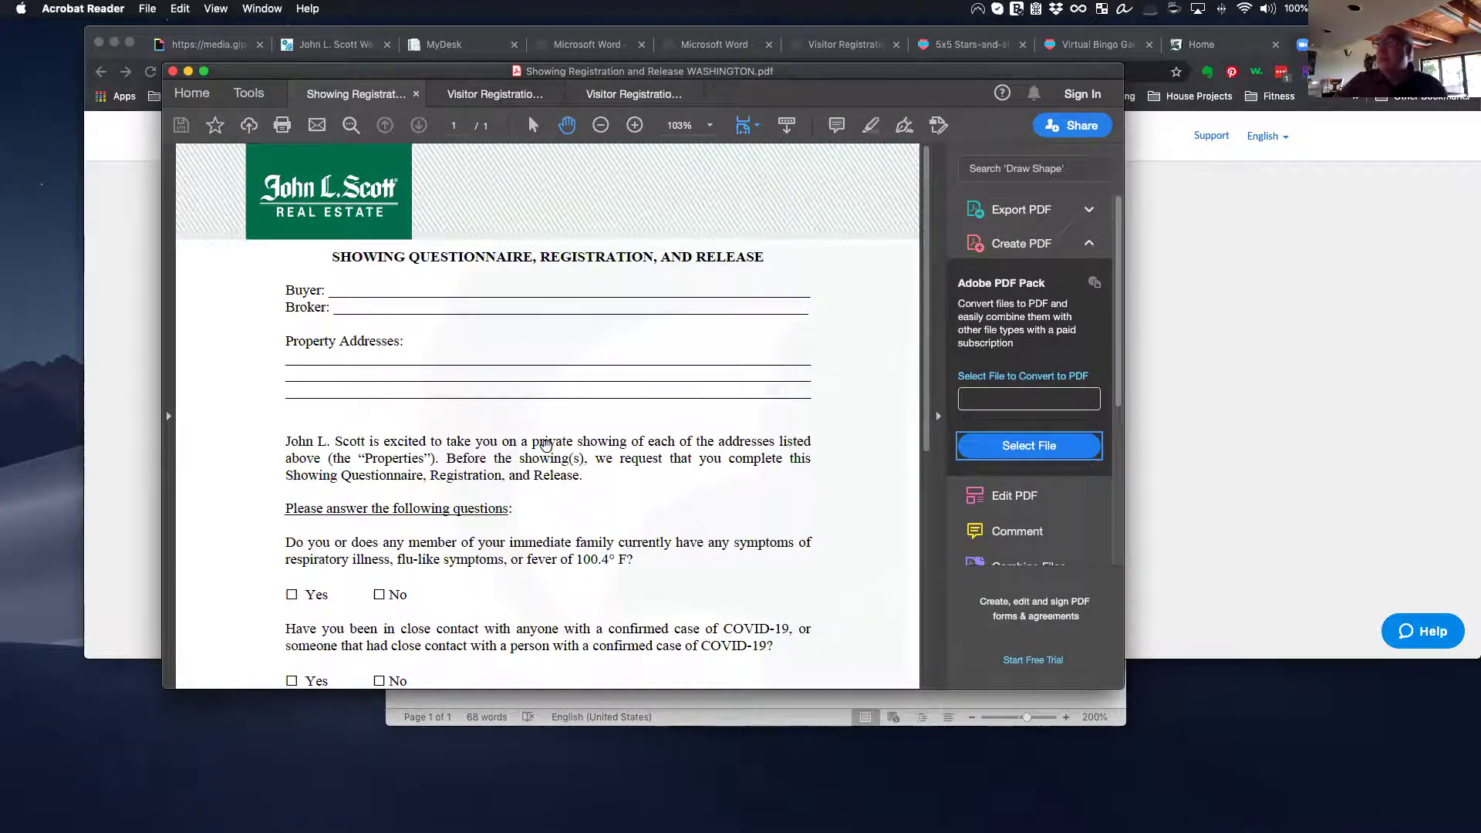
scroll(547, 445, down, 1)
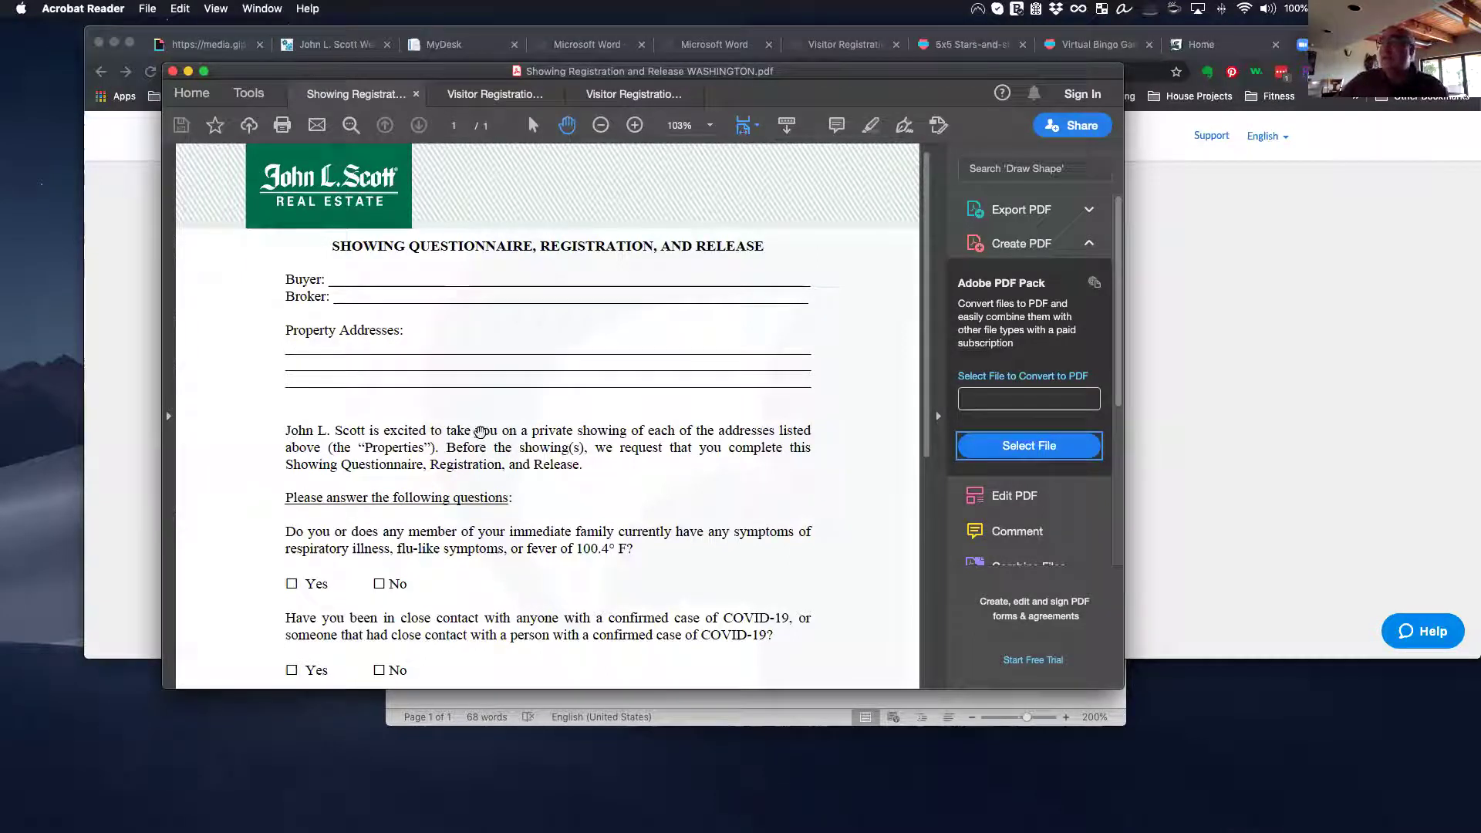
click(494, 93)
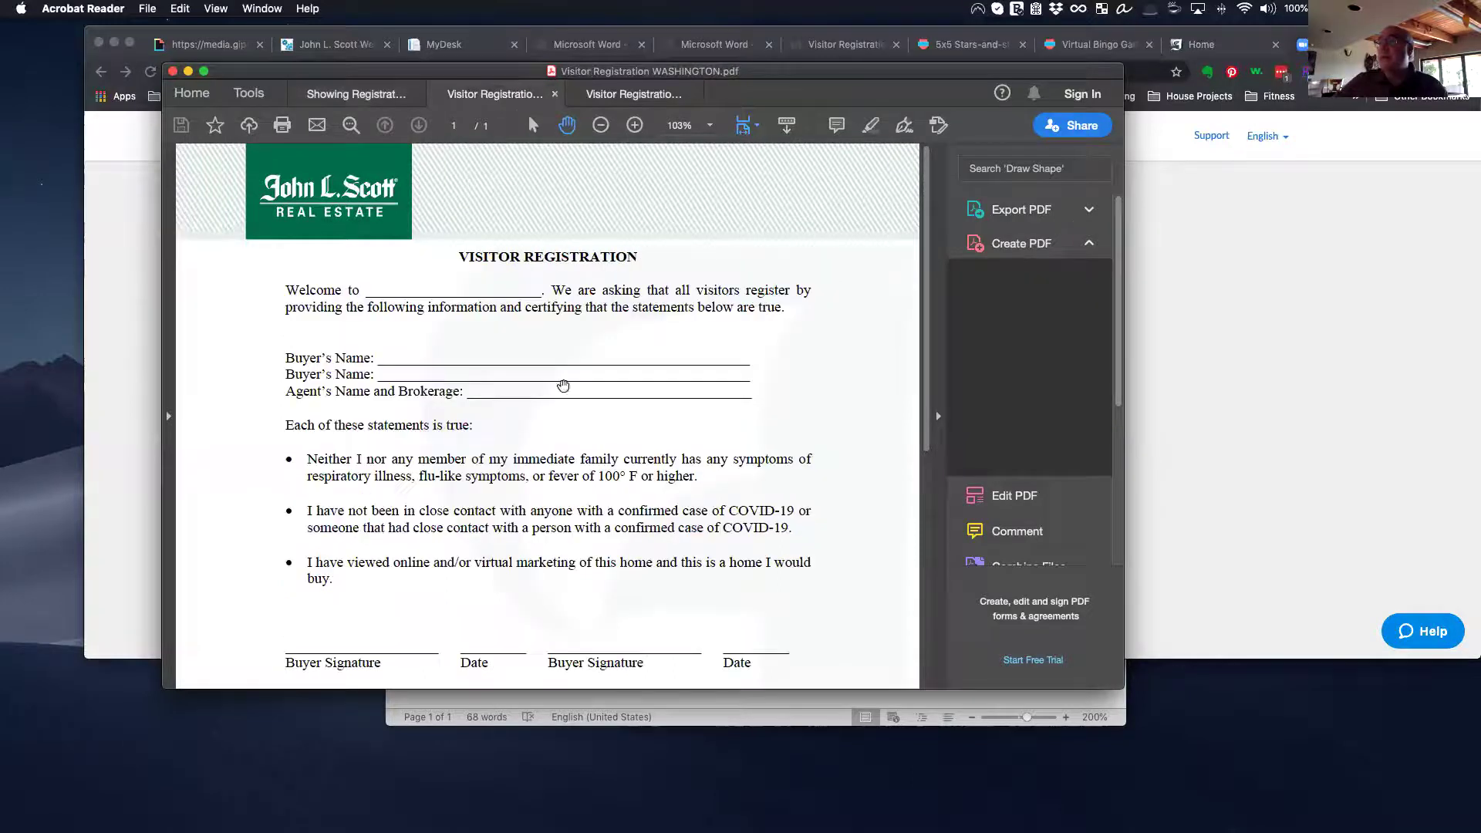
scroll(488, 335, down, 2)
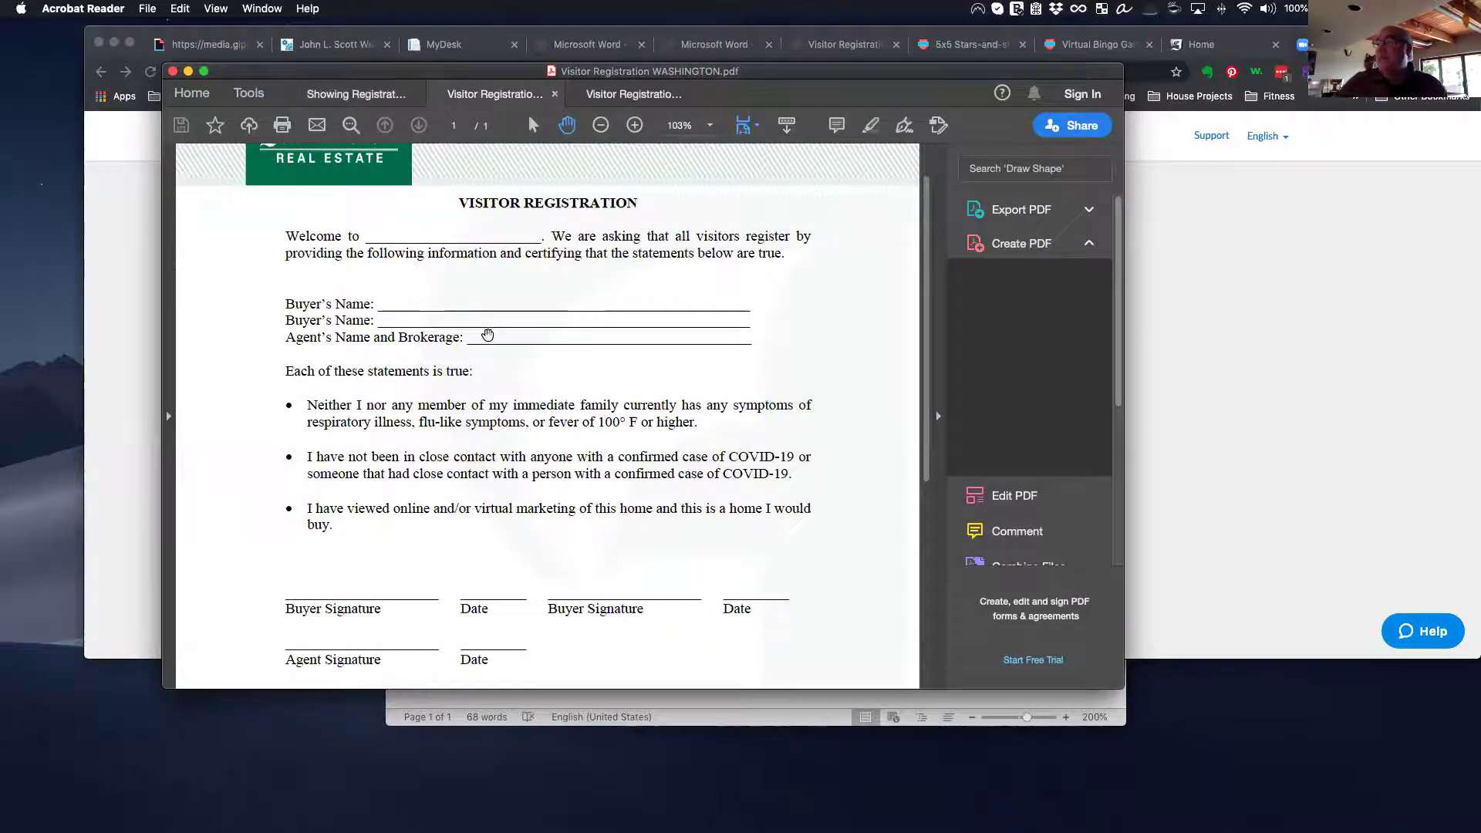
scroll(488, 335, down, 5)
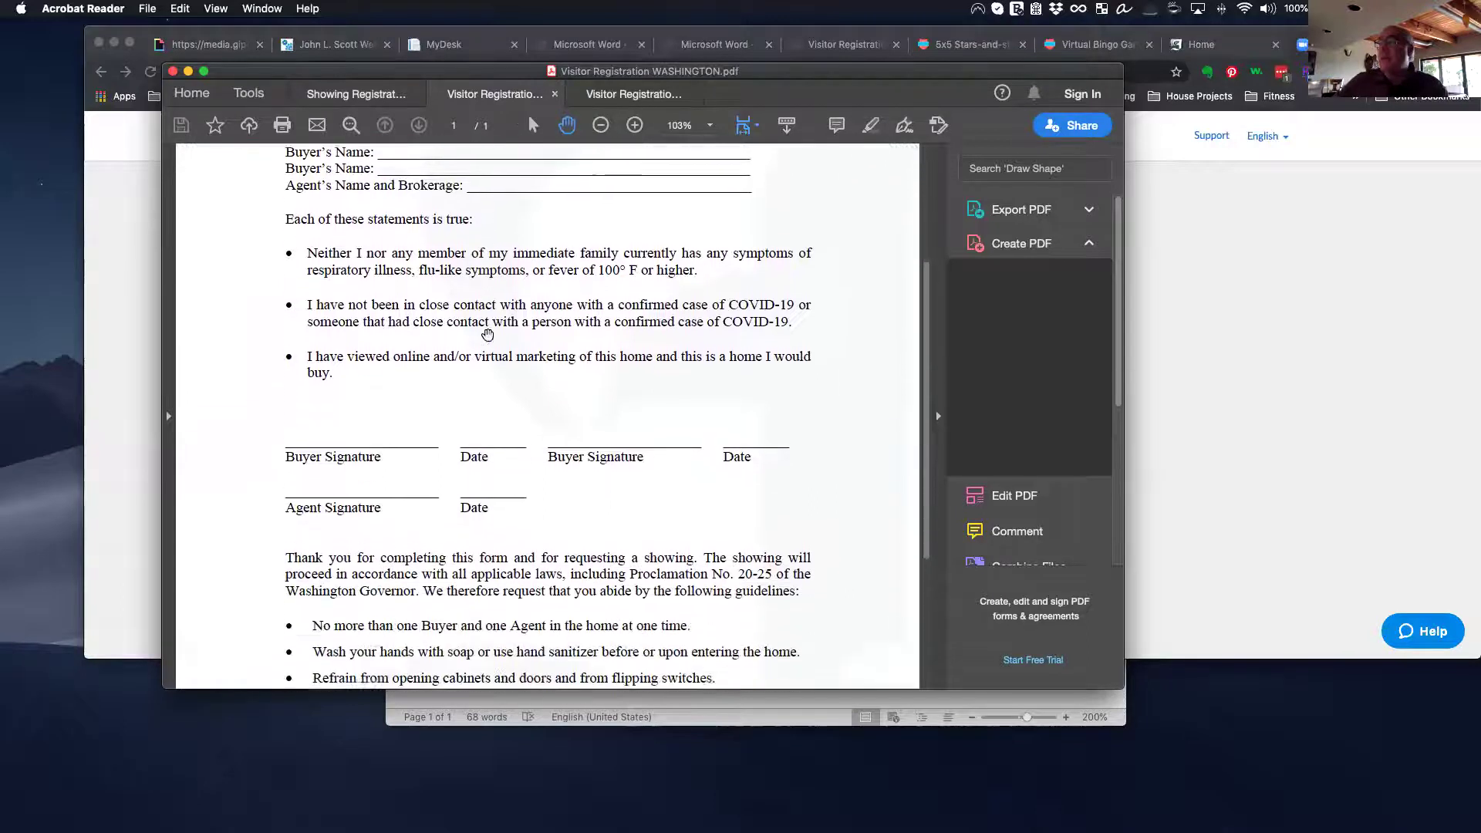
scroll(487, 335, down, 1)
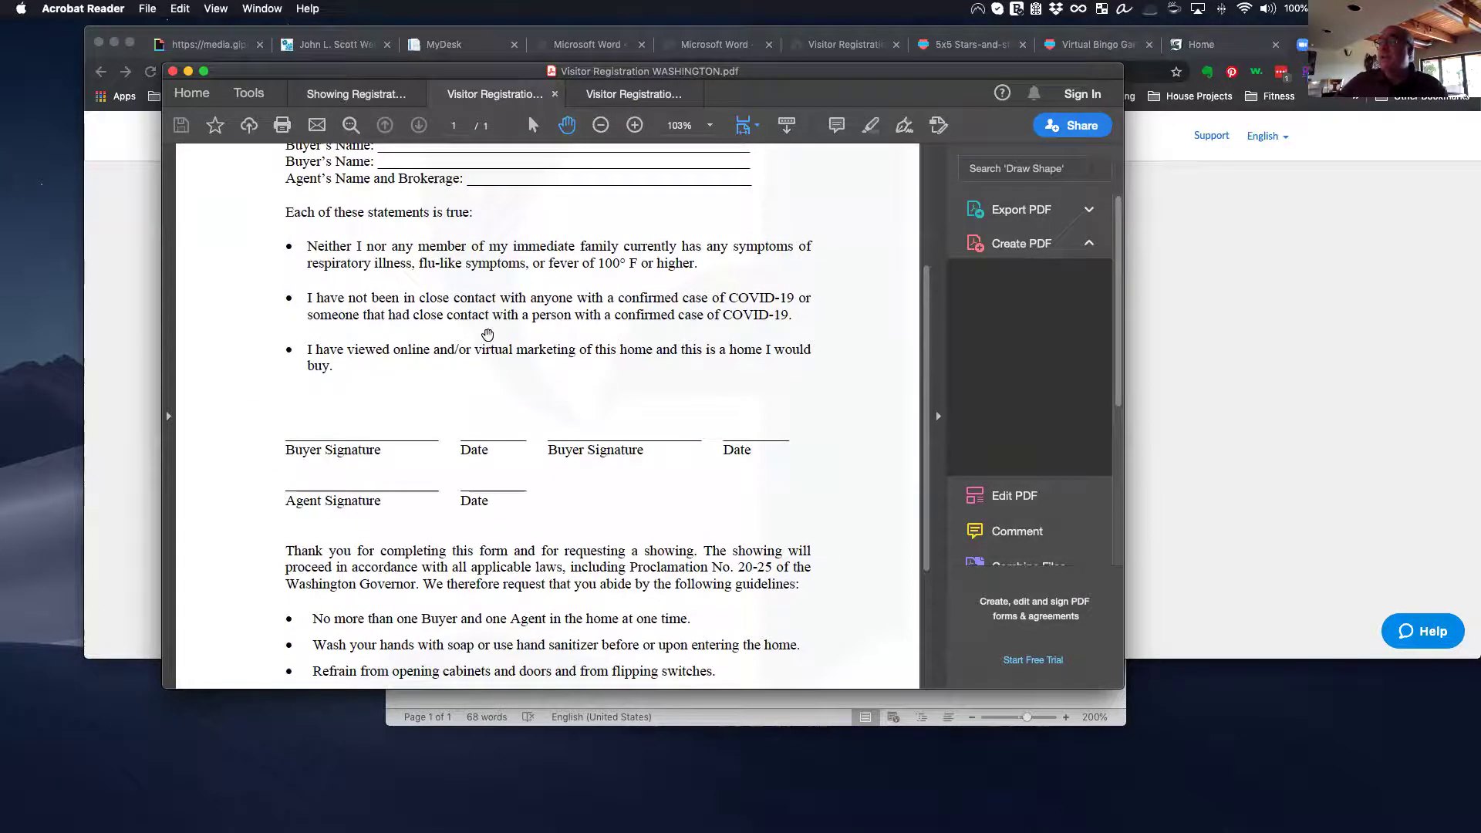
scroll(488, 335, down, 6)
scroll(488, 335, up, 6)
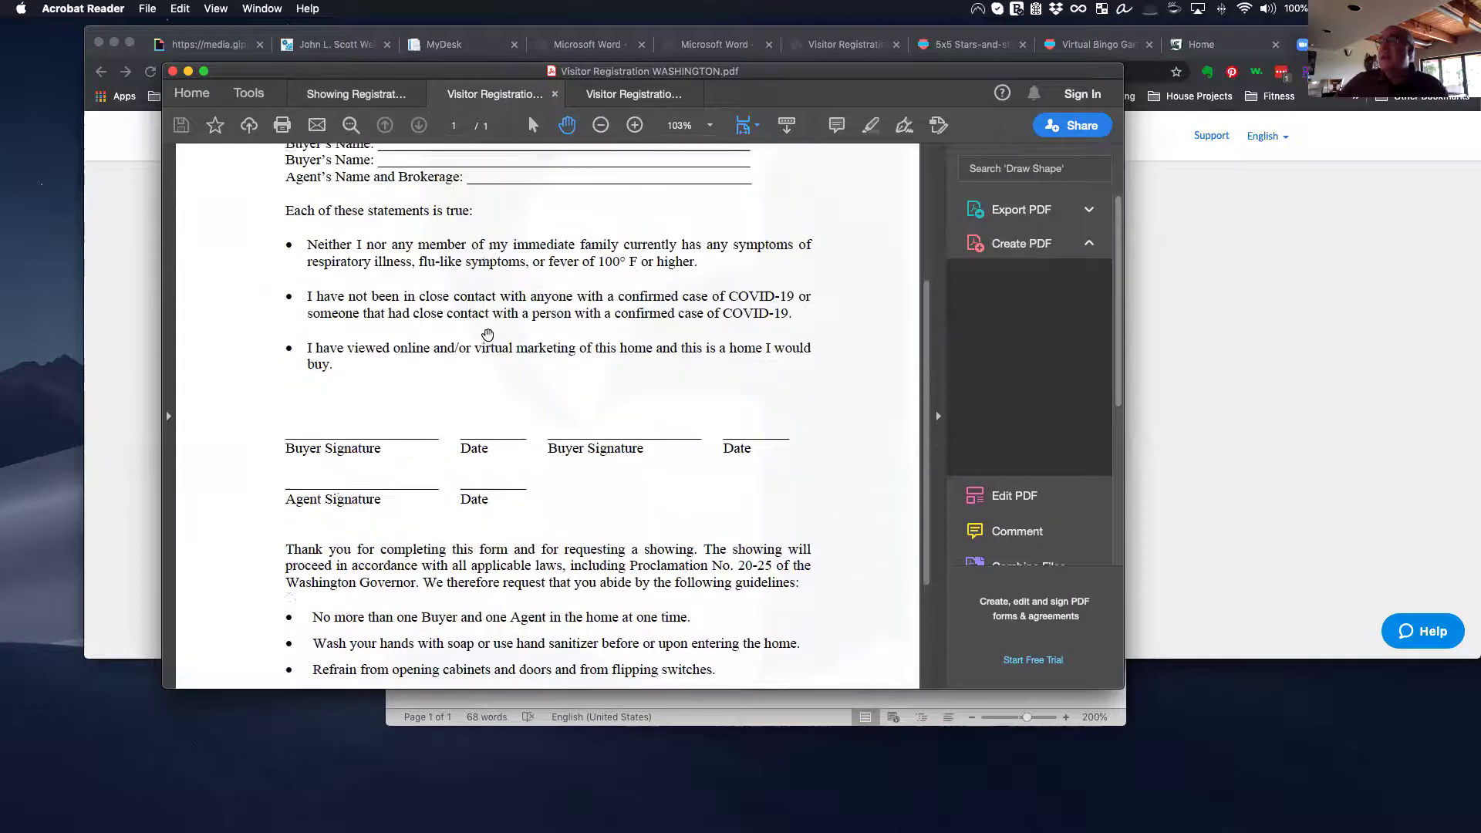
scroll(488, 335, up, 5)
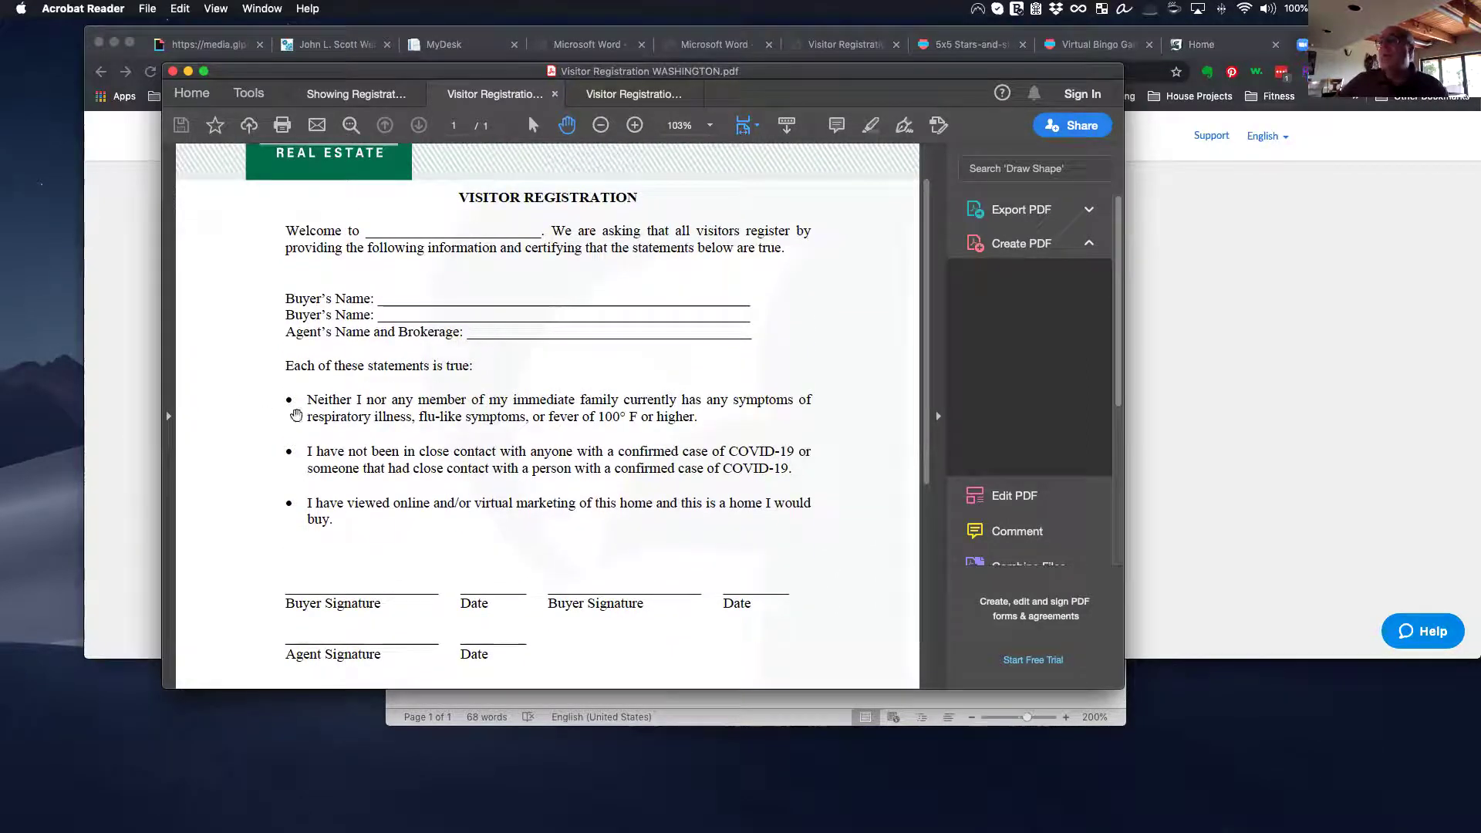
scroll(296, 416, down, 1)
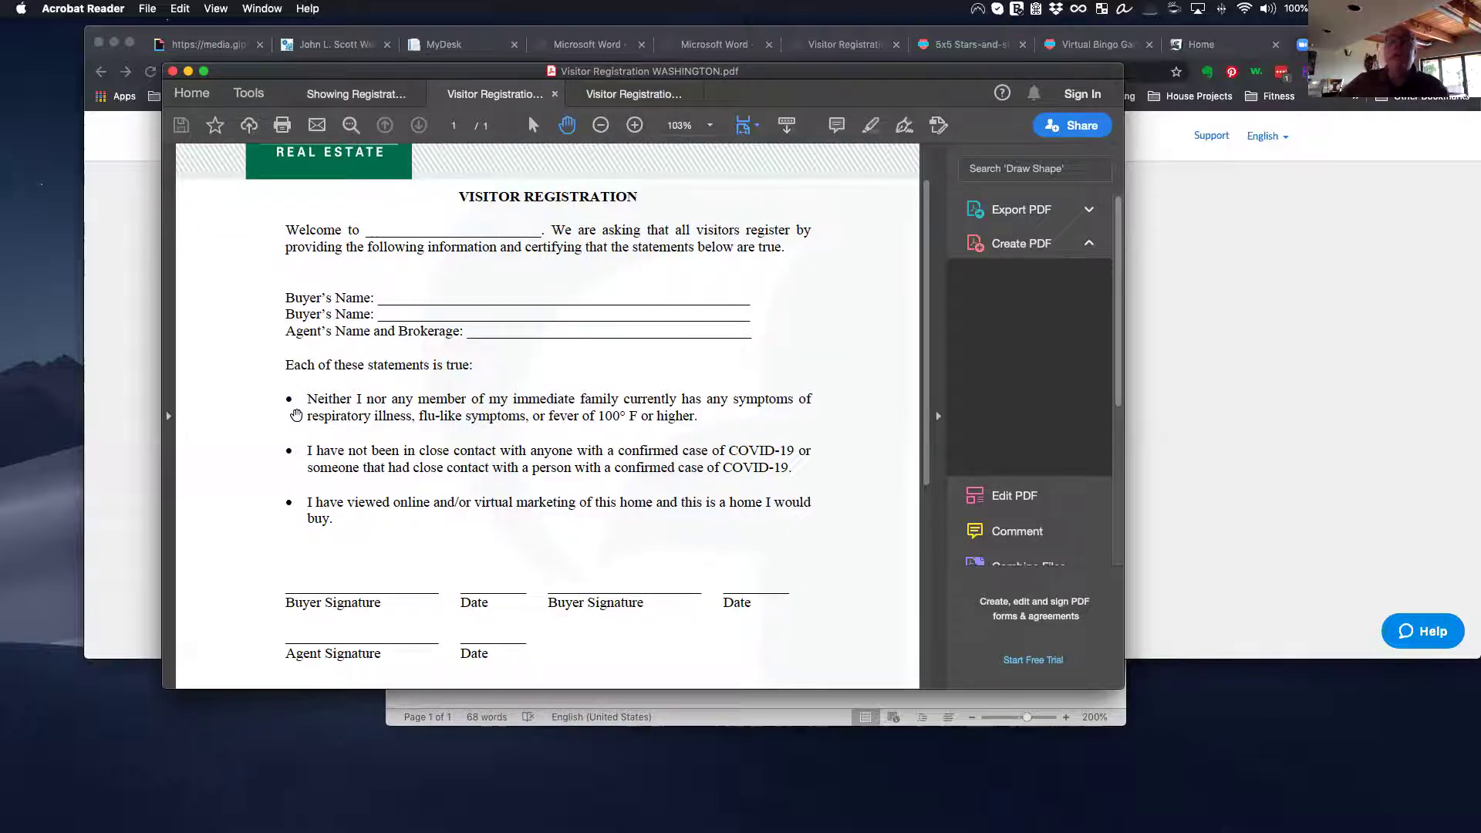
scroll(296, 416, down, 1)
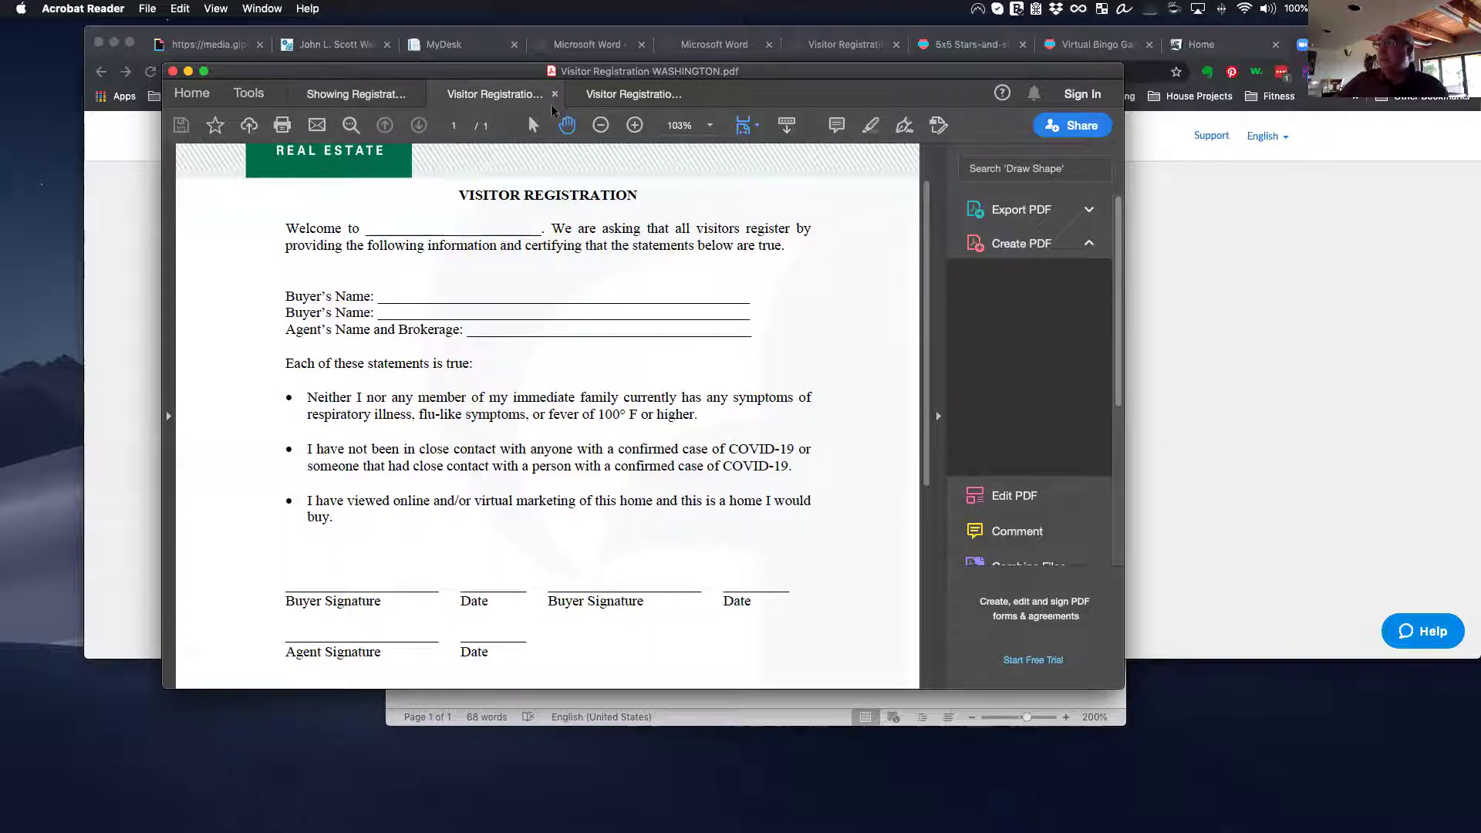
Step: Switch to Visitor Registration.pdf with Ctrl+Tab and scroll through its name, contact and COVID-19 questions
key(ctrl+Tab)
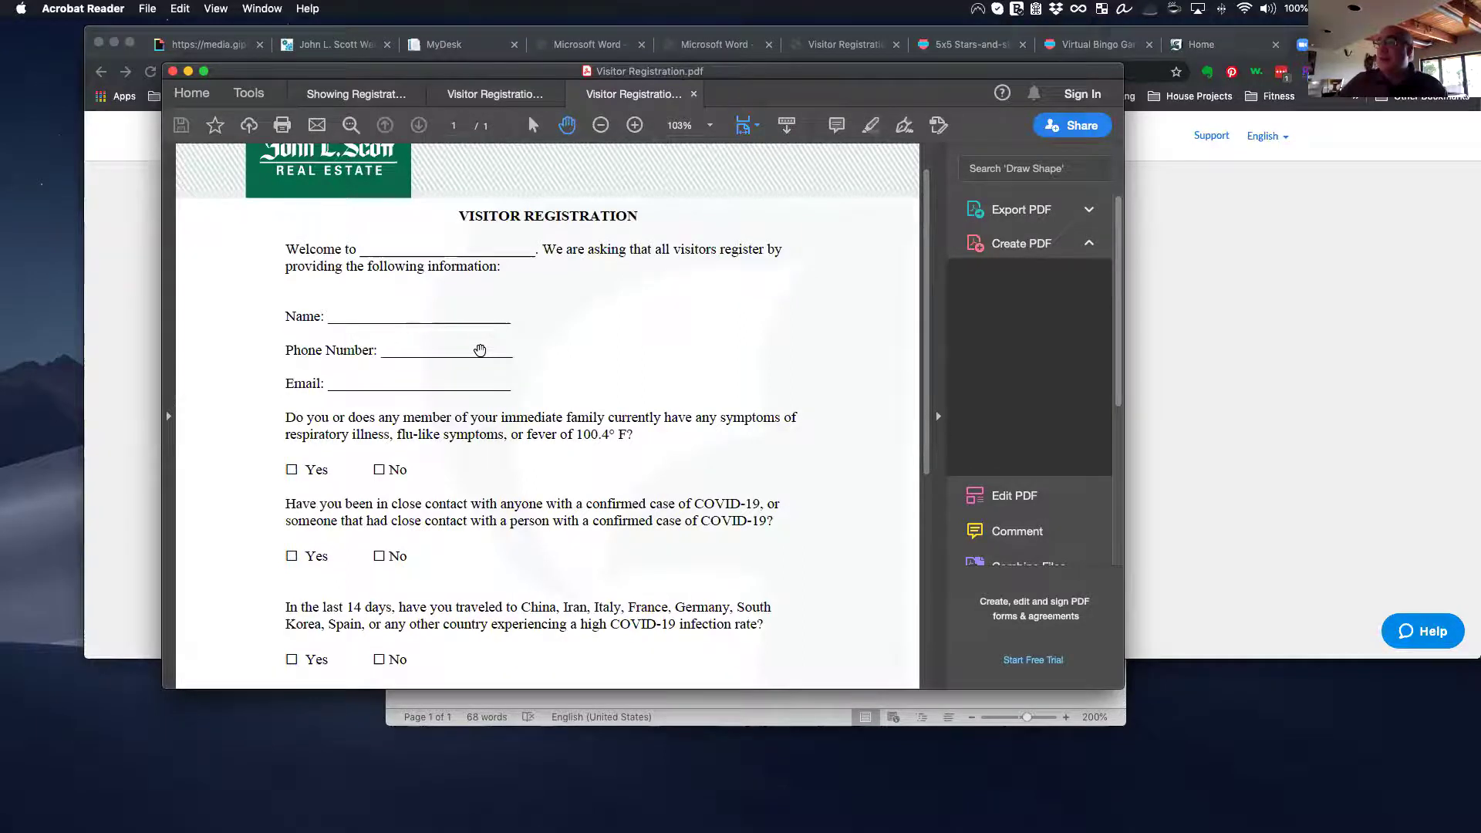
scroll(479, 350, down, 3)
scroll(480, 351, down, 8)
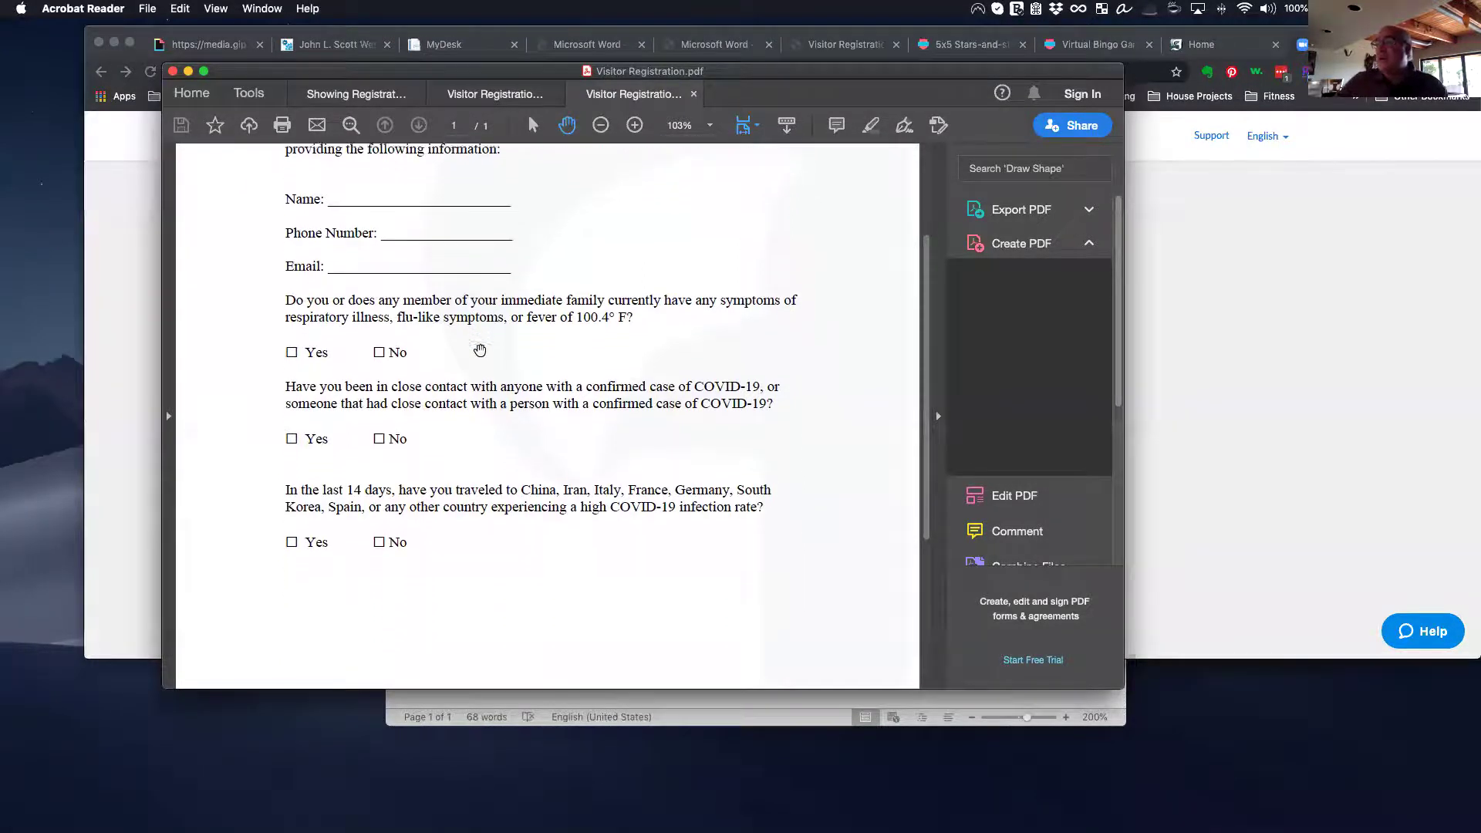
scroll(480, 351, up, 10)
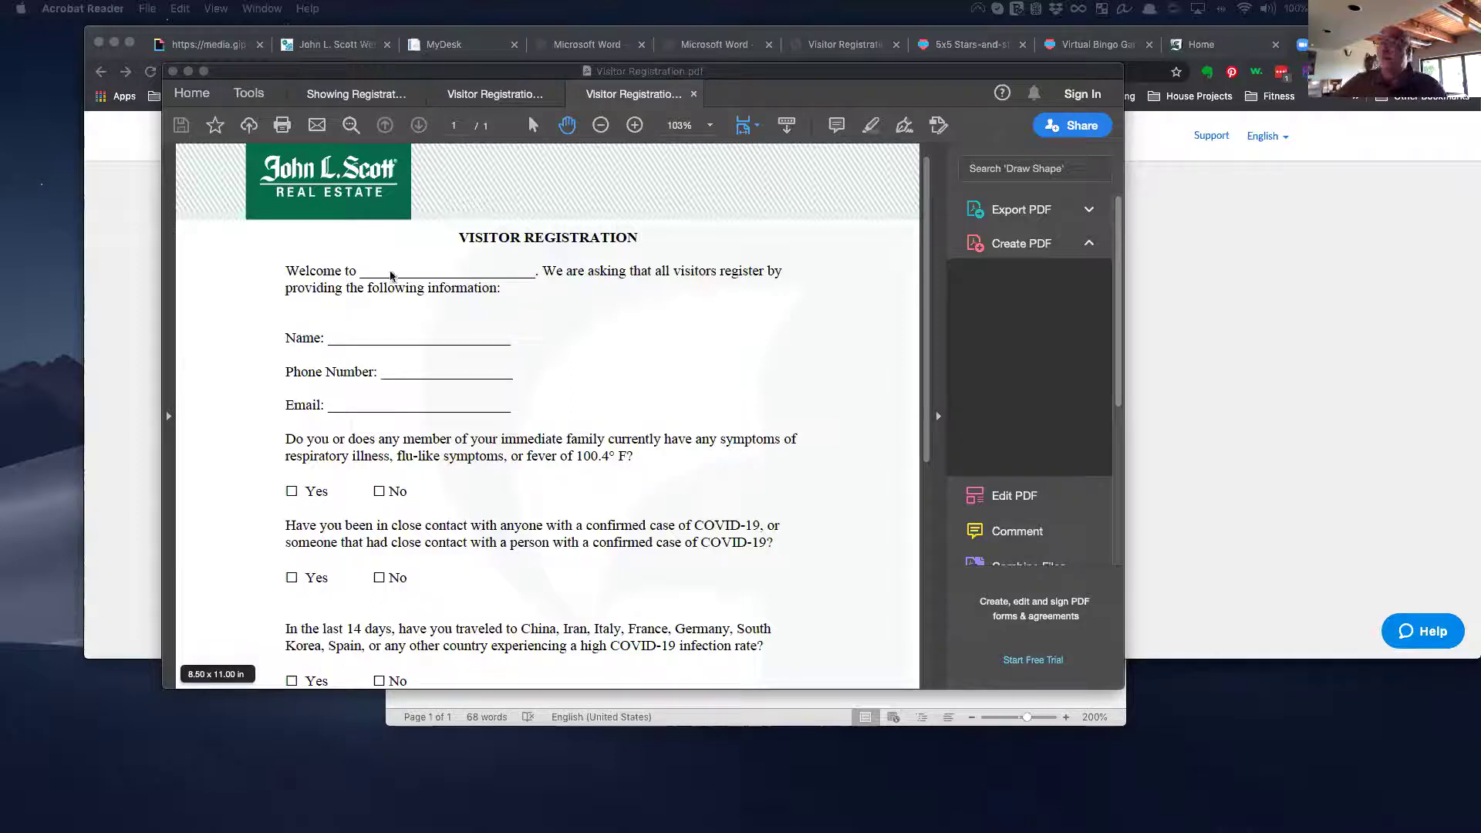
Step: Close Acrobat with Close all tabs and bring the 'Why Consumers come to Your Website' Word document forward
click(185, 76)
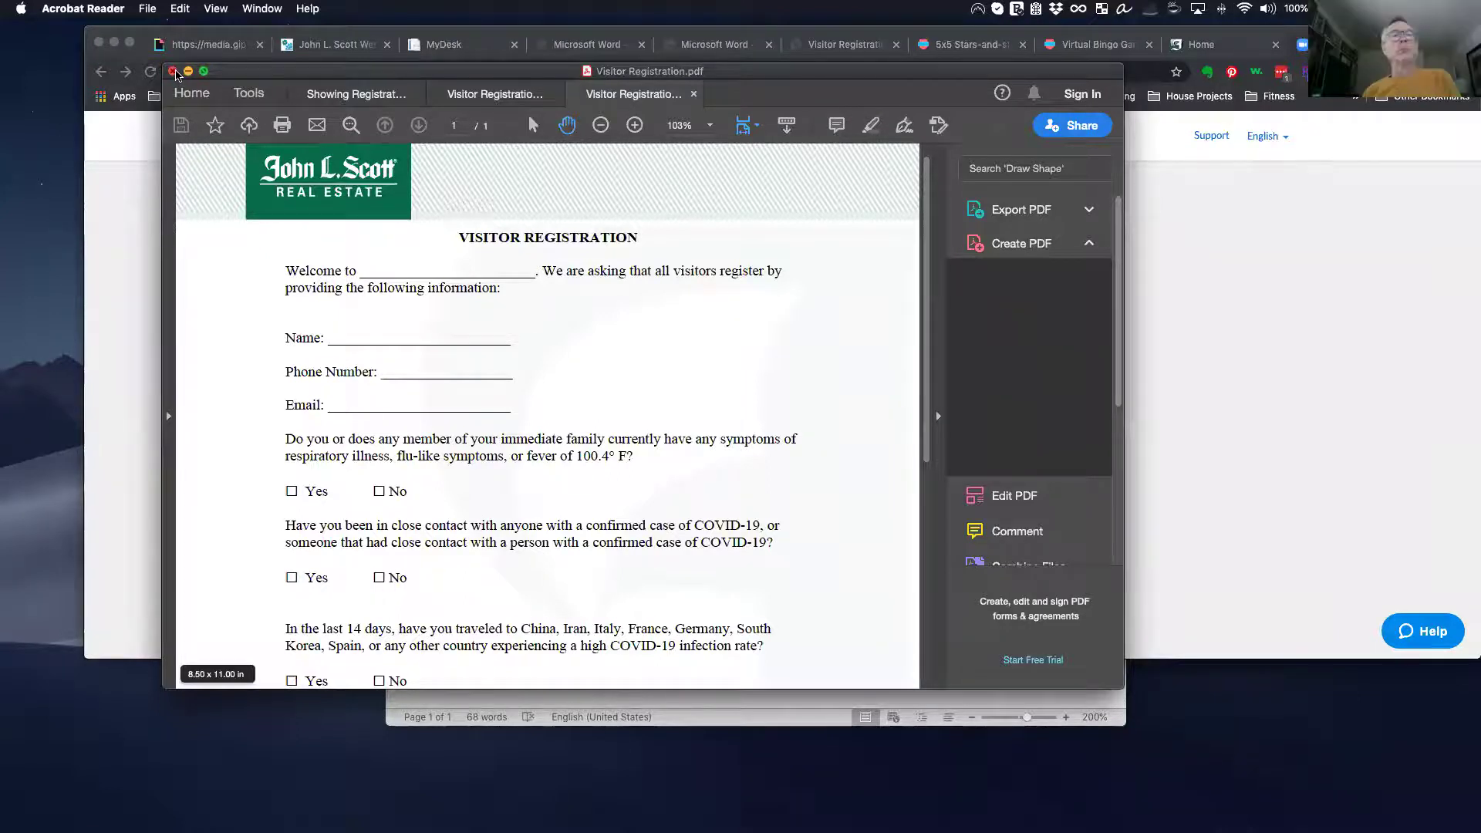
click(173, 71)
click(645, 451)
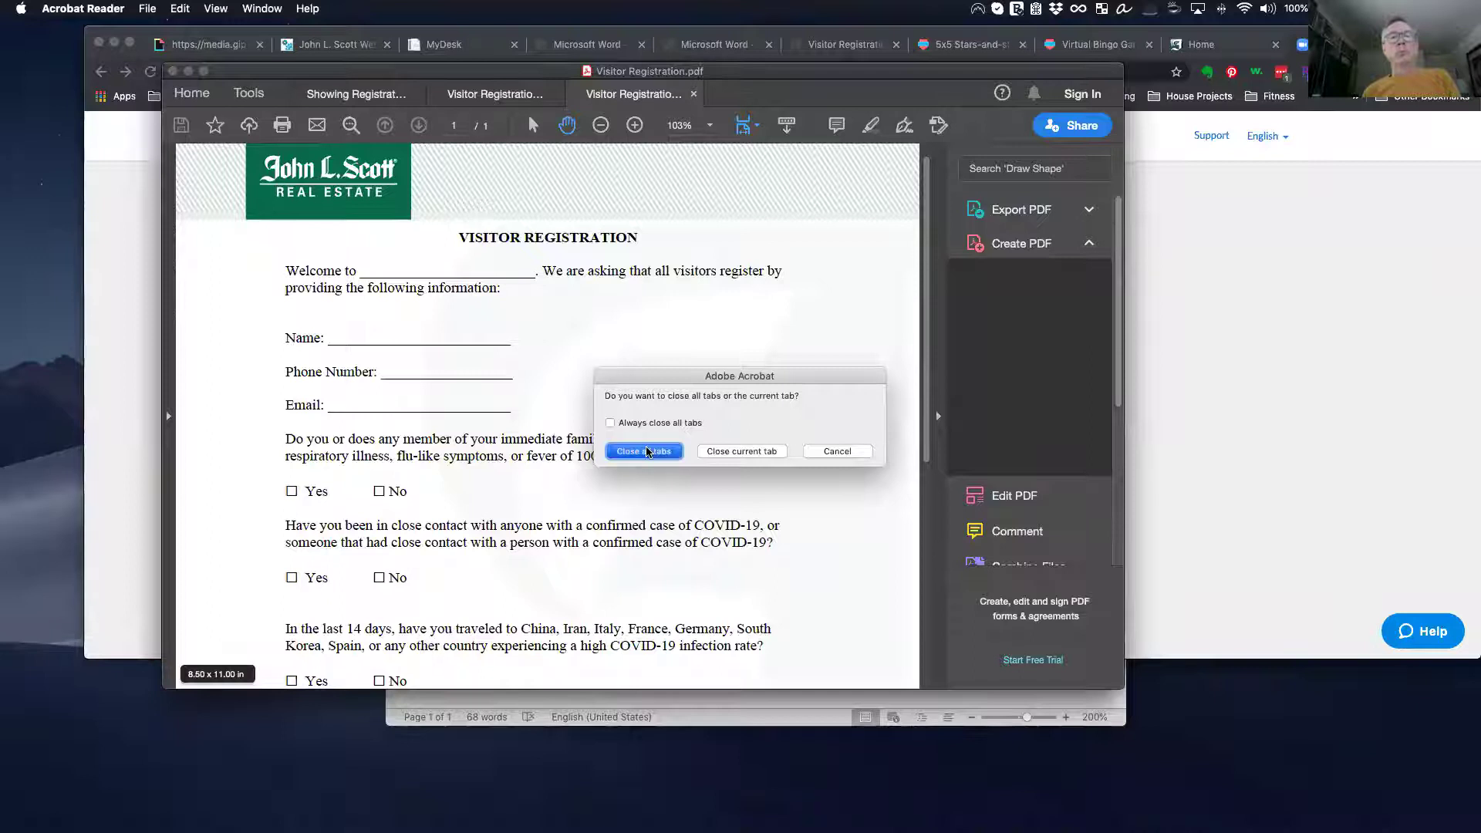
click(617, 675)
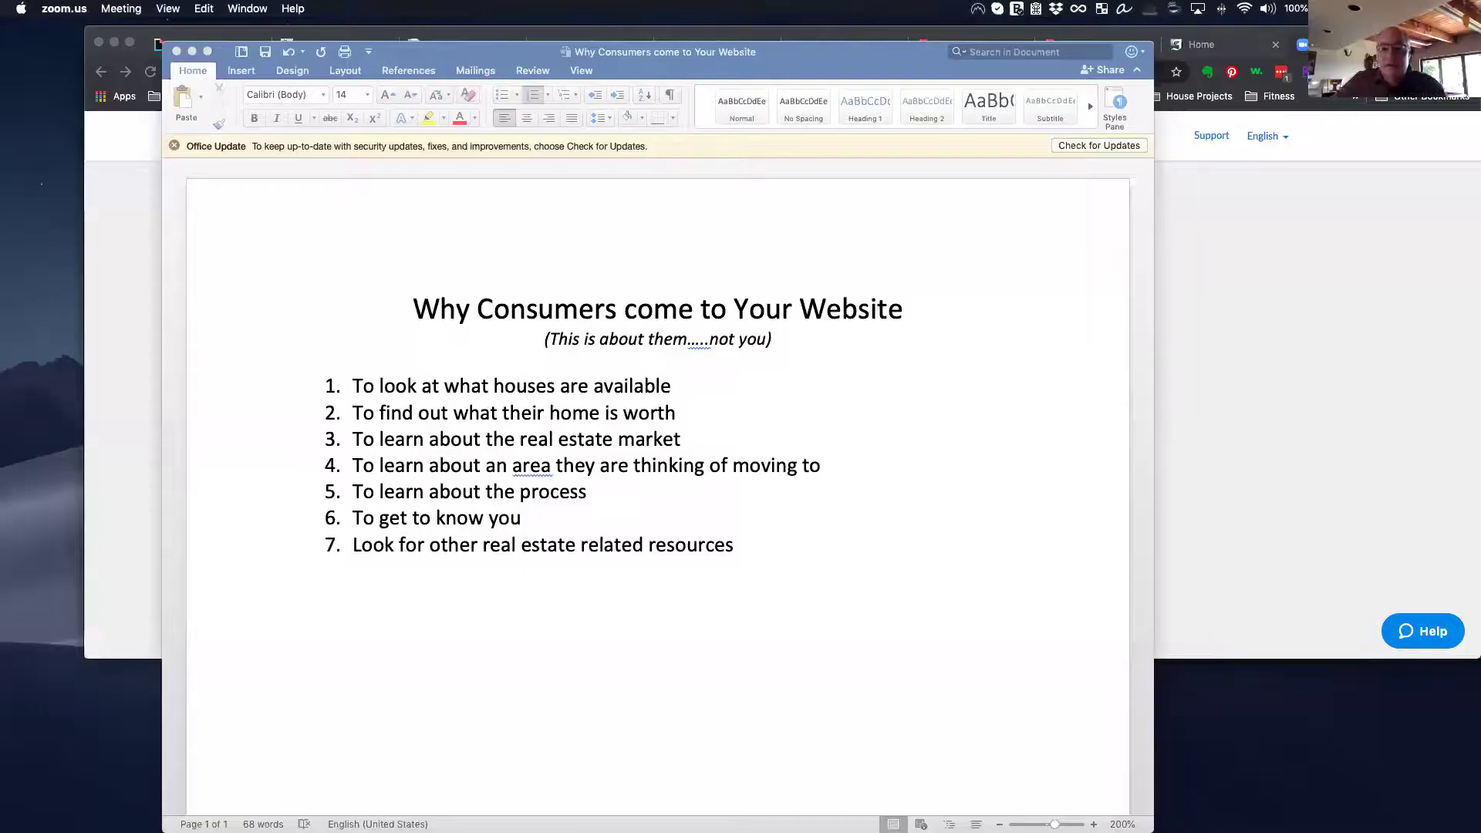
Step: Bring Chrome forward, view the MyDesk page, then switch to the agent's website home page
click(1391, 396)
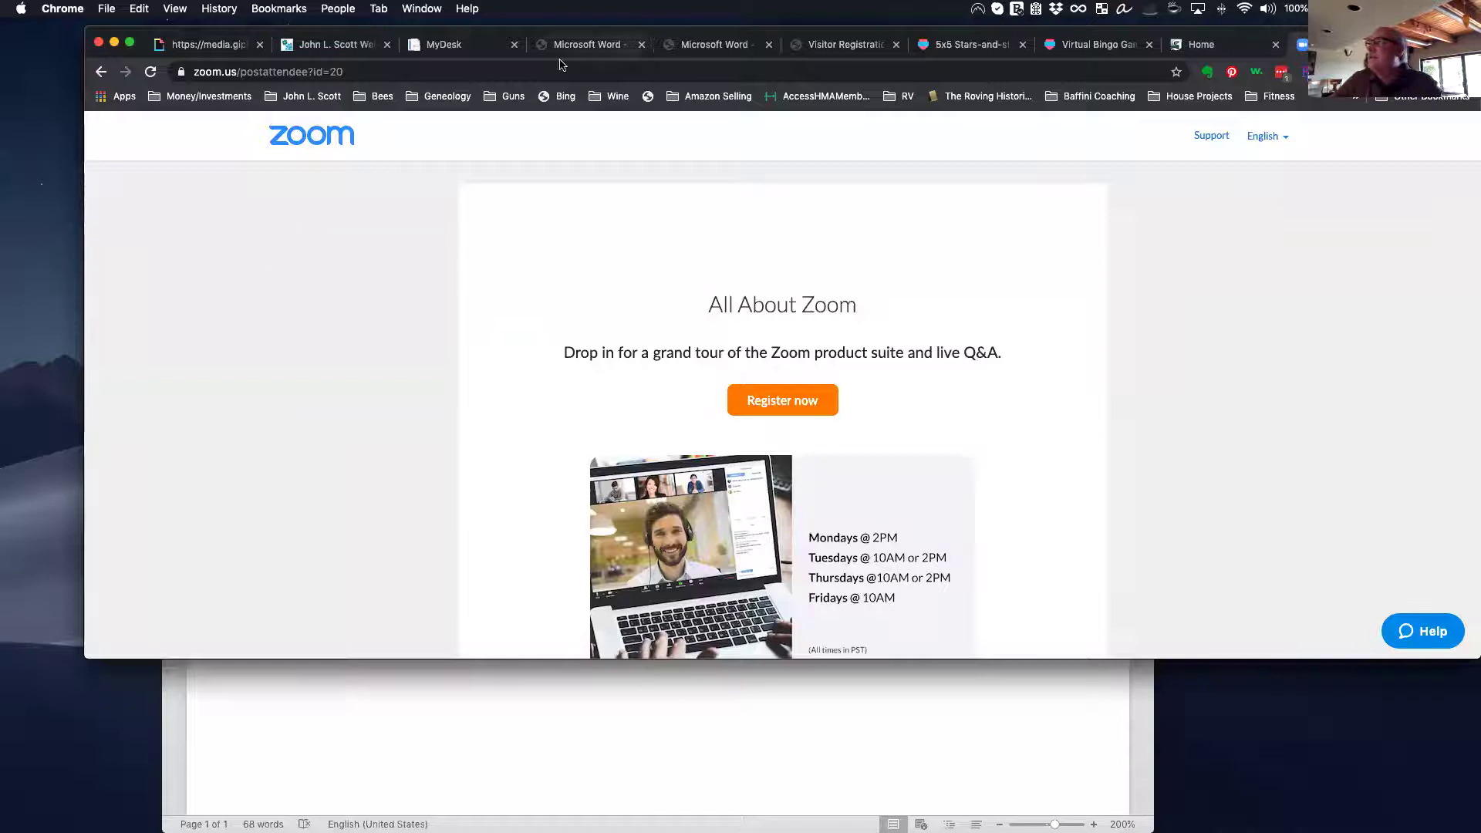
click(456, 50)
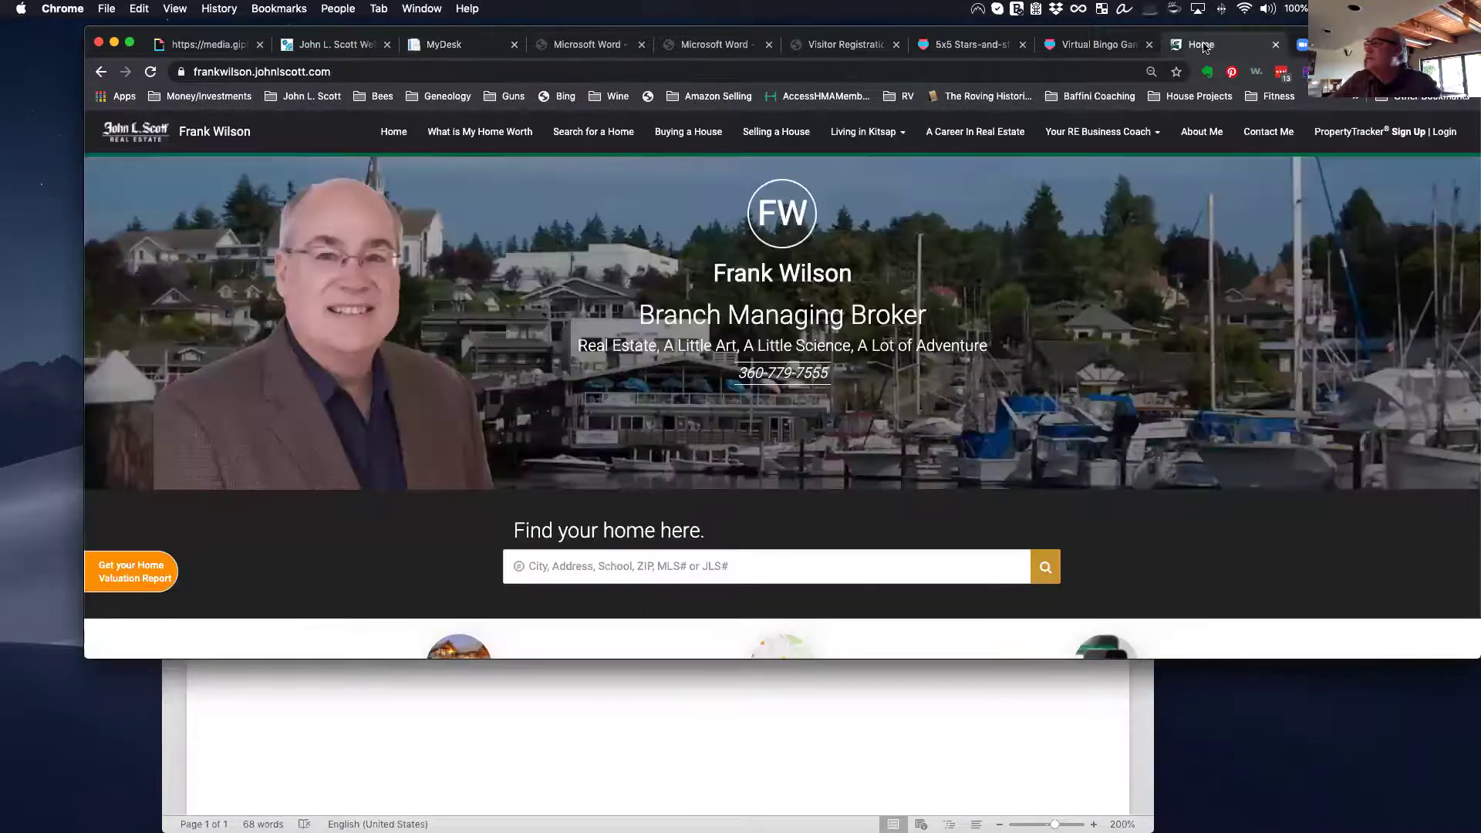
click(1205, 46)
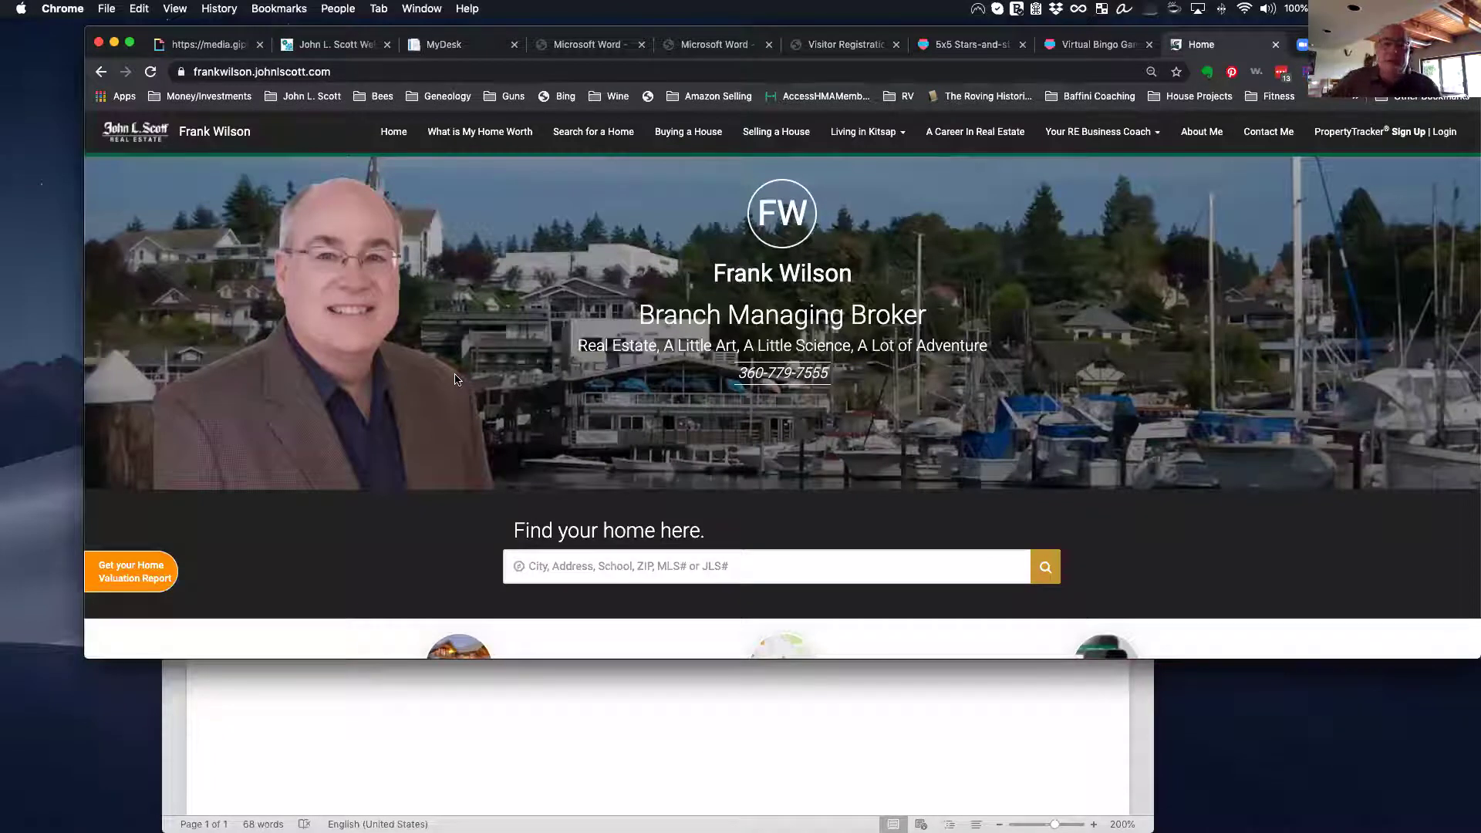
scroll(474, 412, up, 1)
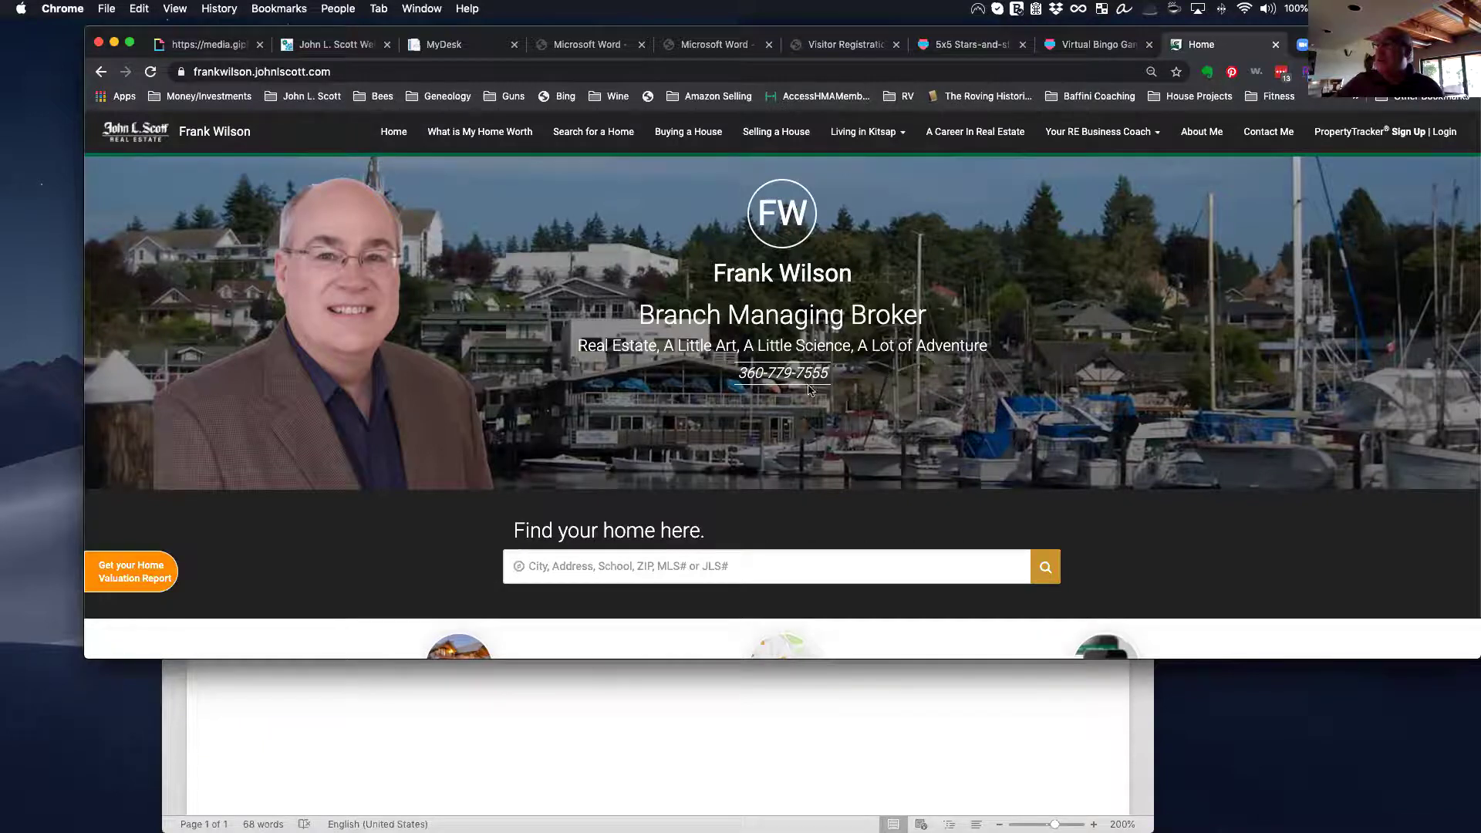
Step: Scroll through the agent's home page and open 'Get your Home Valuation Report'
scroll(810, 389, down, 1)
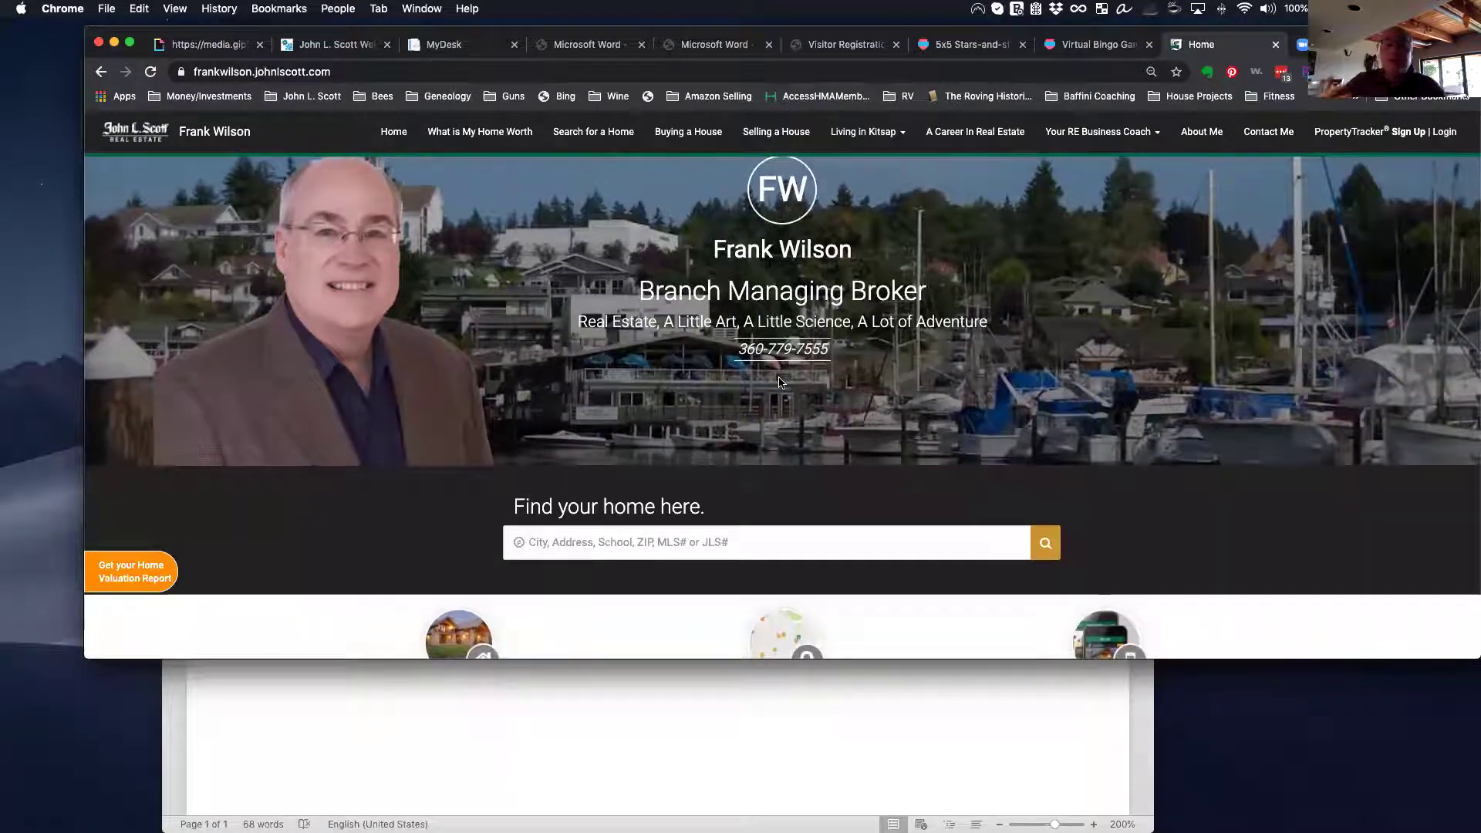
scroll(780, 382, down, 3)
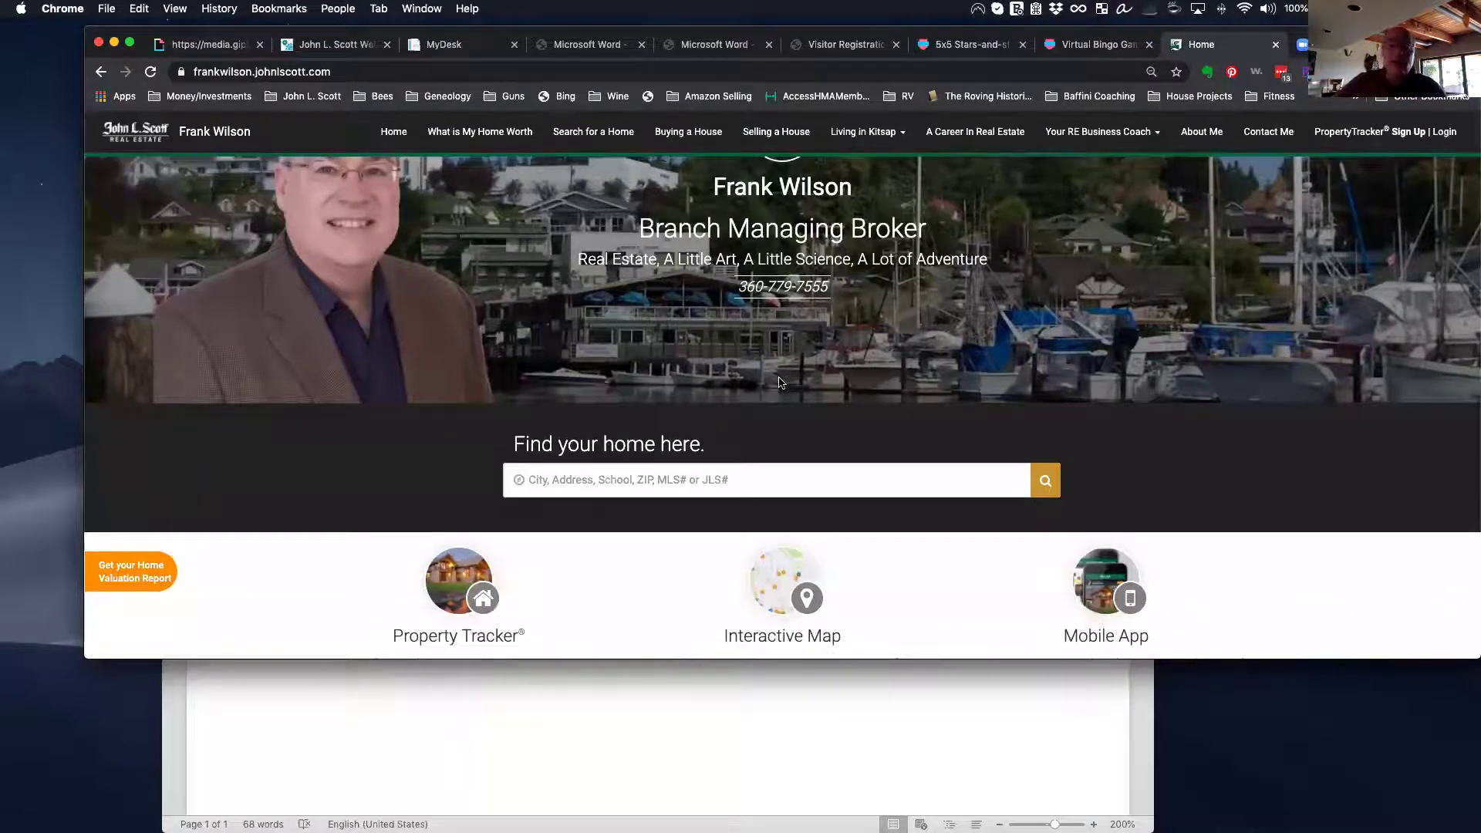
scroll(781, 382, down, 5)
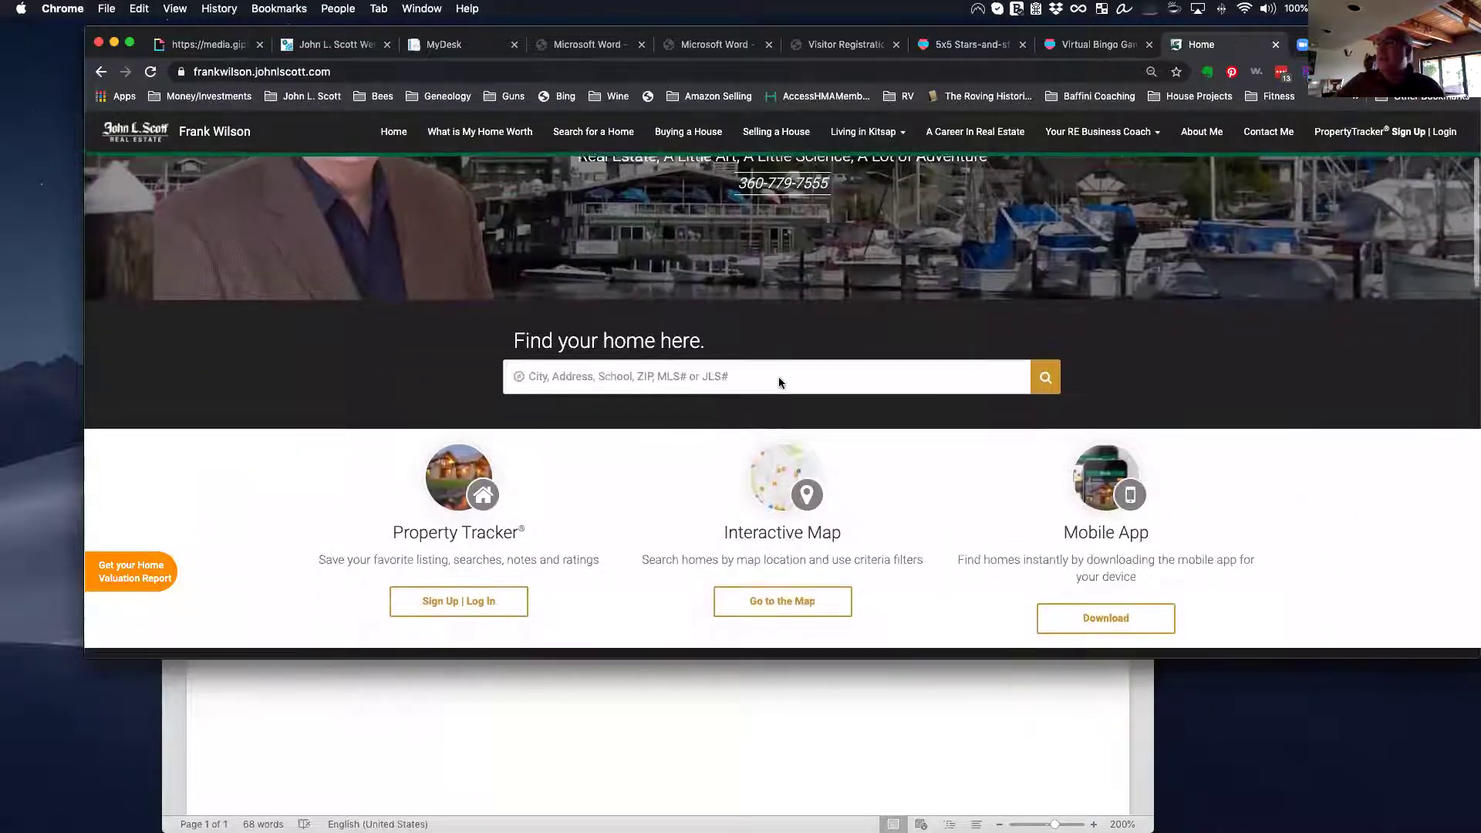
scroll(779, 383, up, 8)
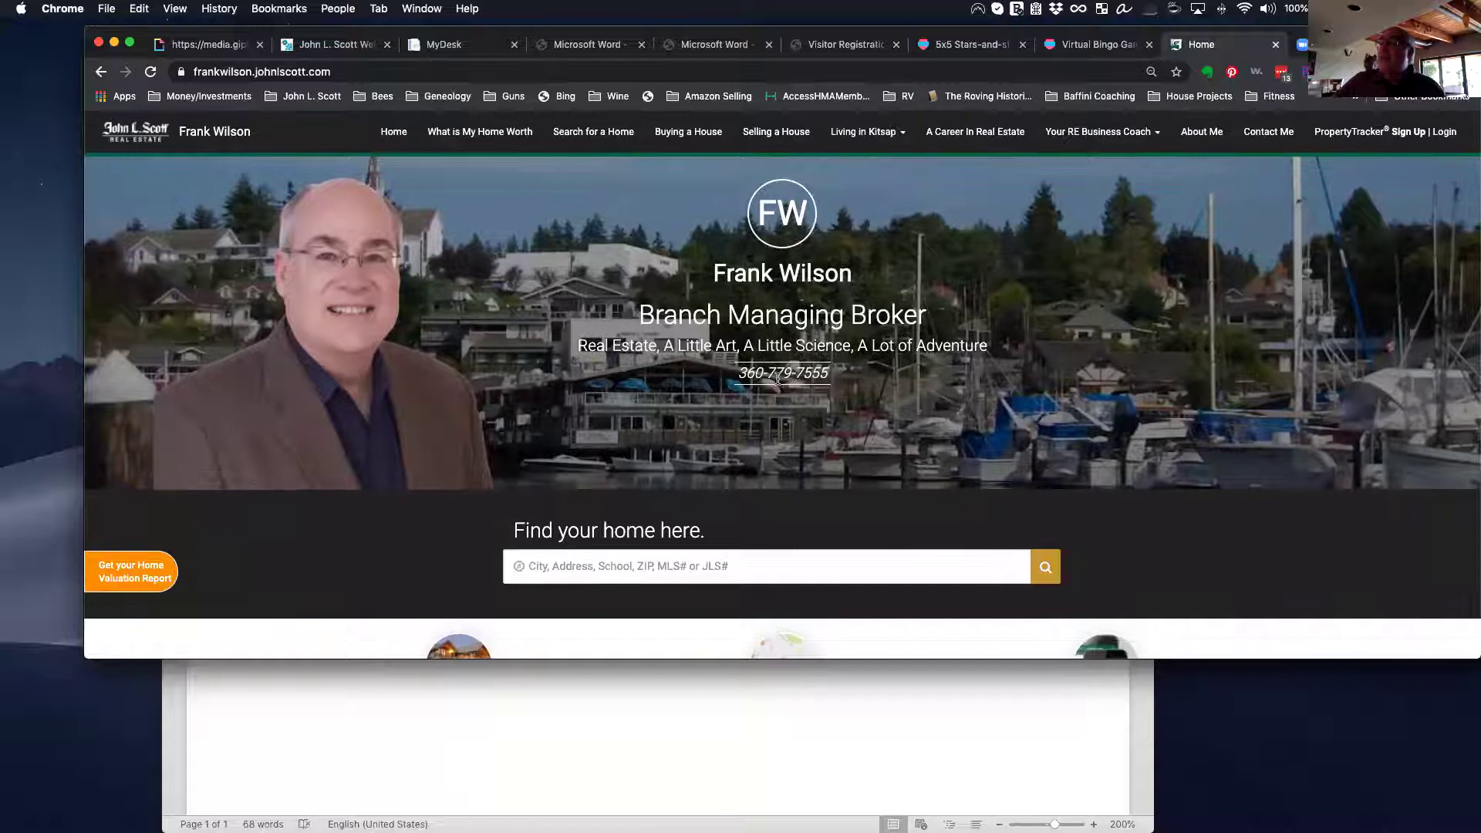
scroll(760, 371, down, 1)
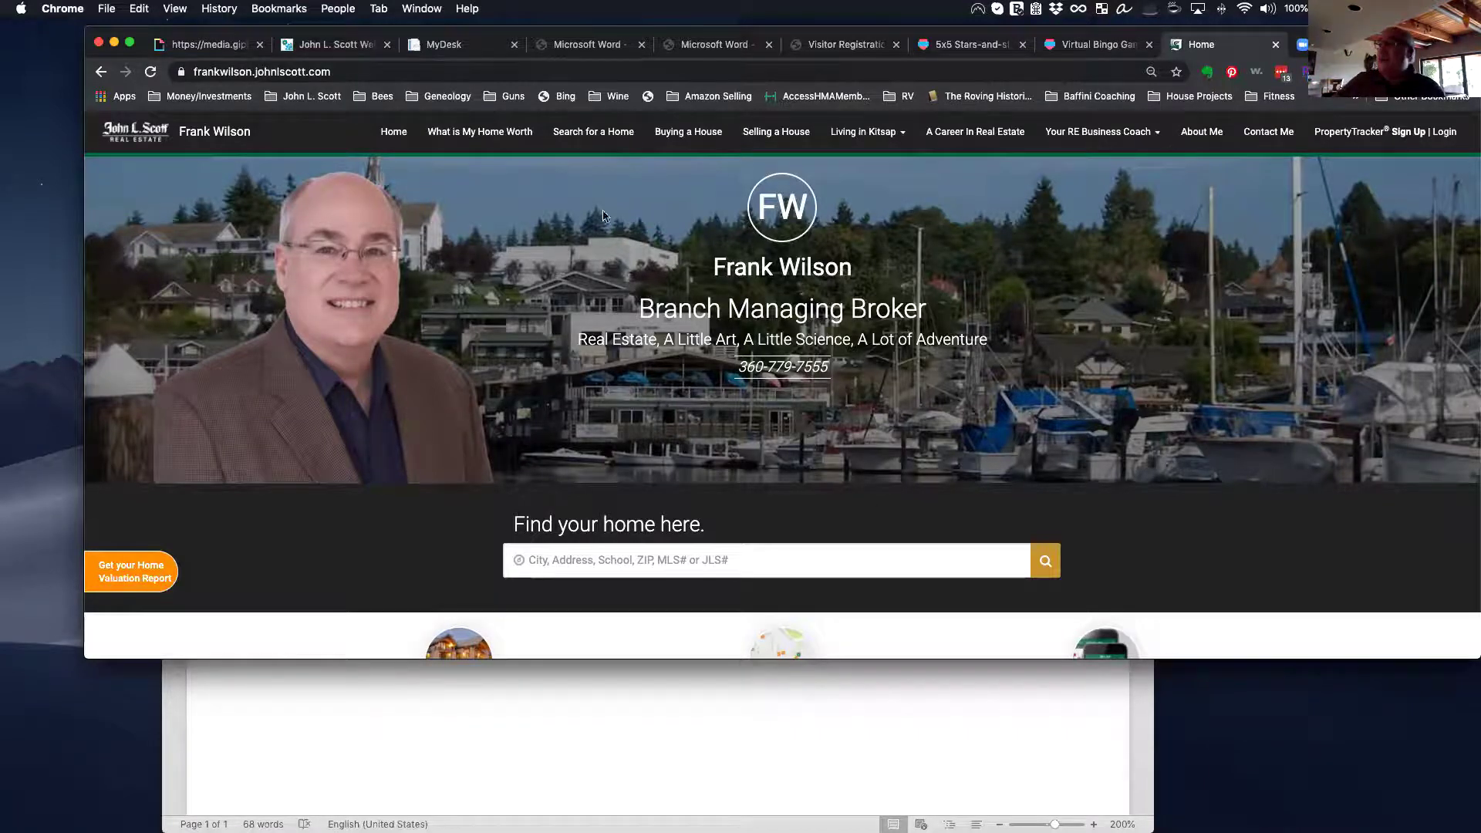
scroll(1033, 386, down, 3)
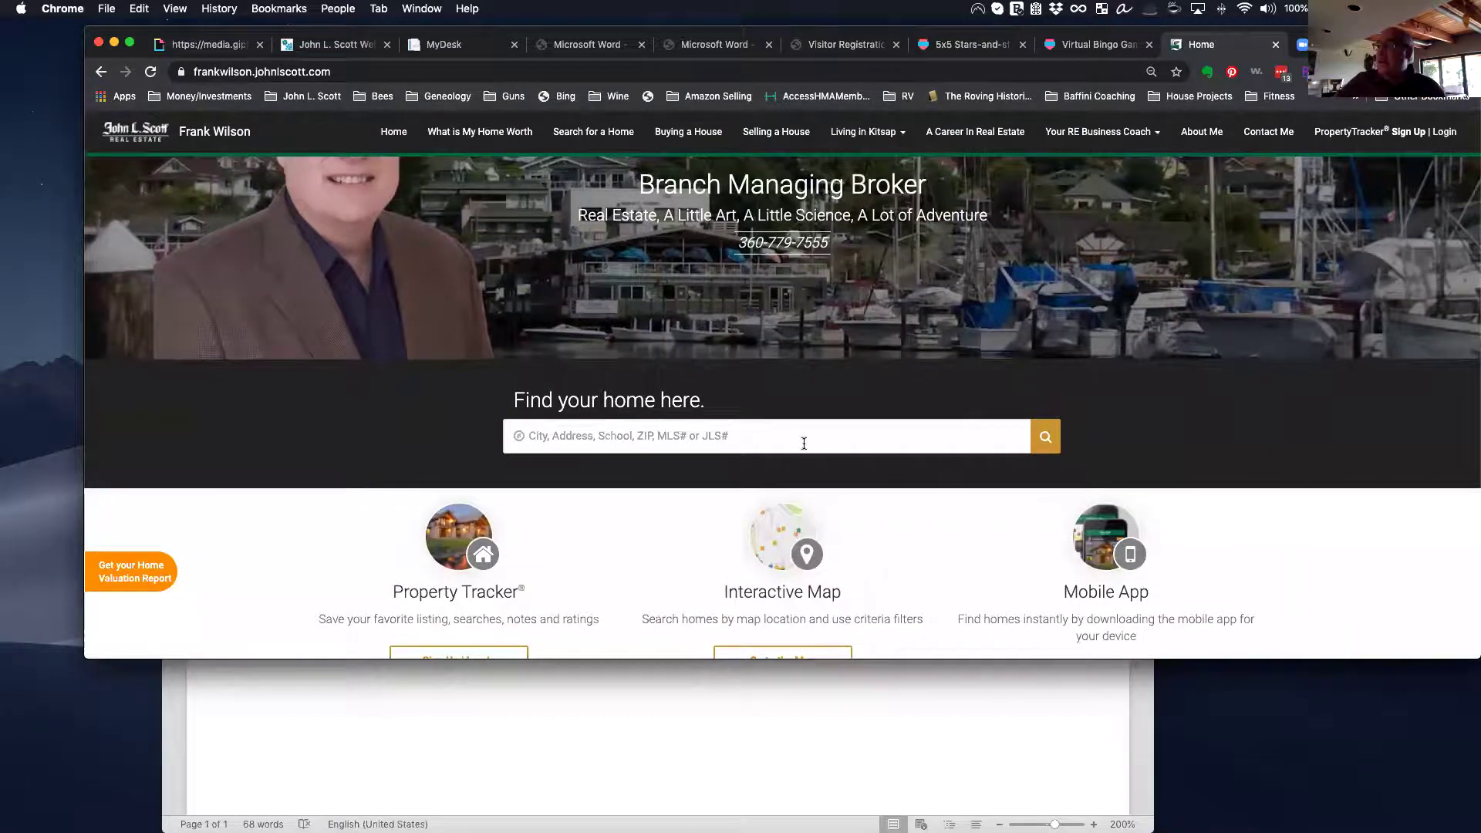
scroll(804, 444, down, 4)
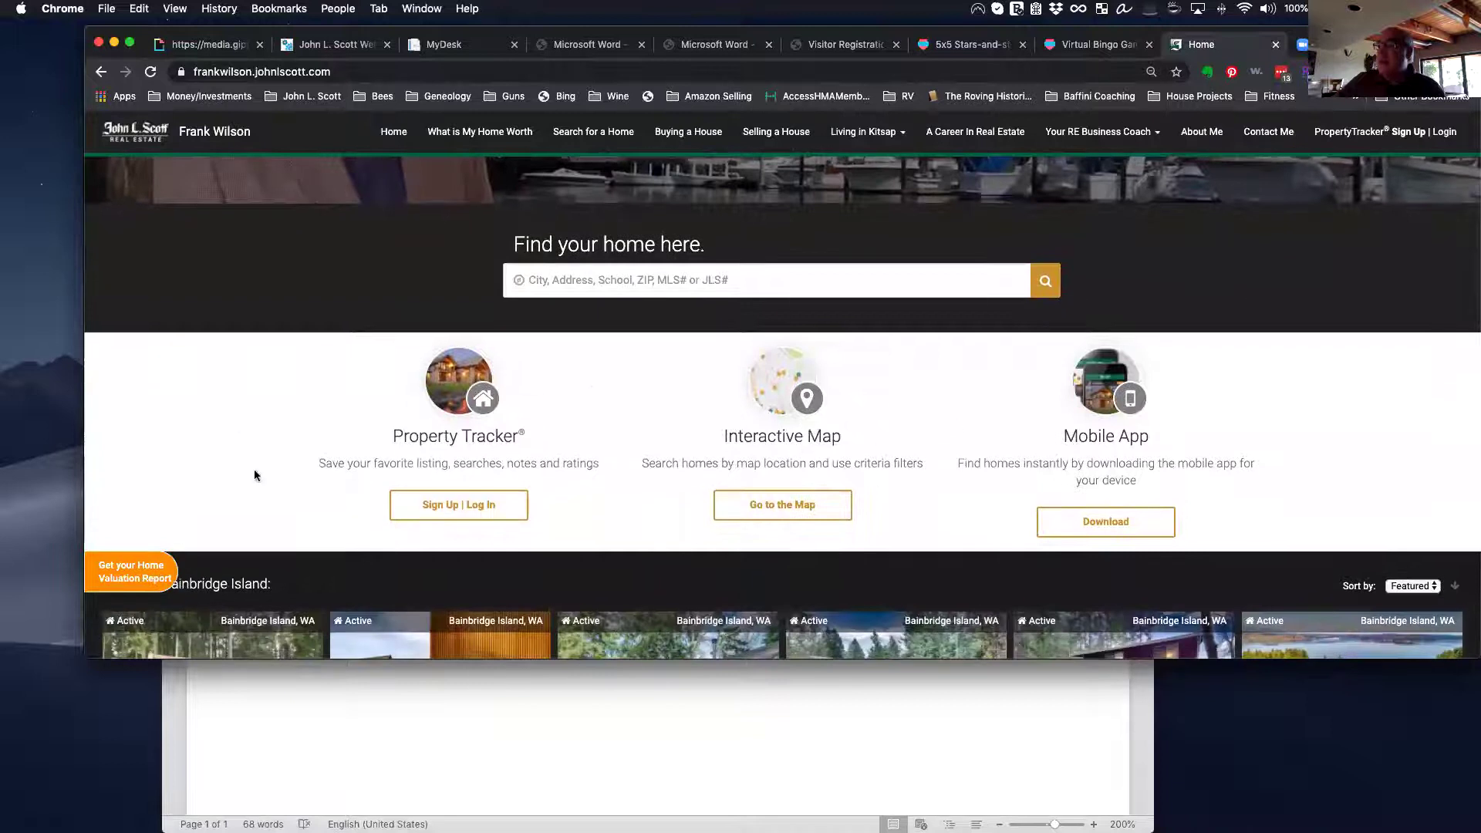
scroll(579, 422, down, 5)
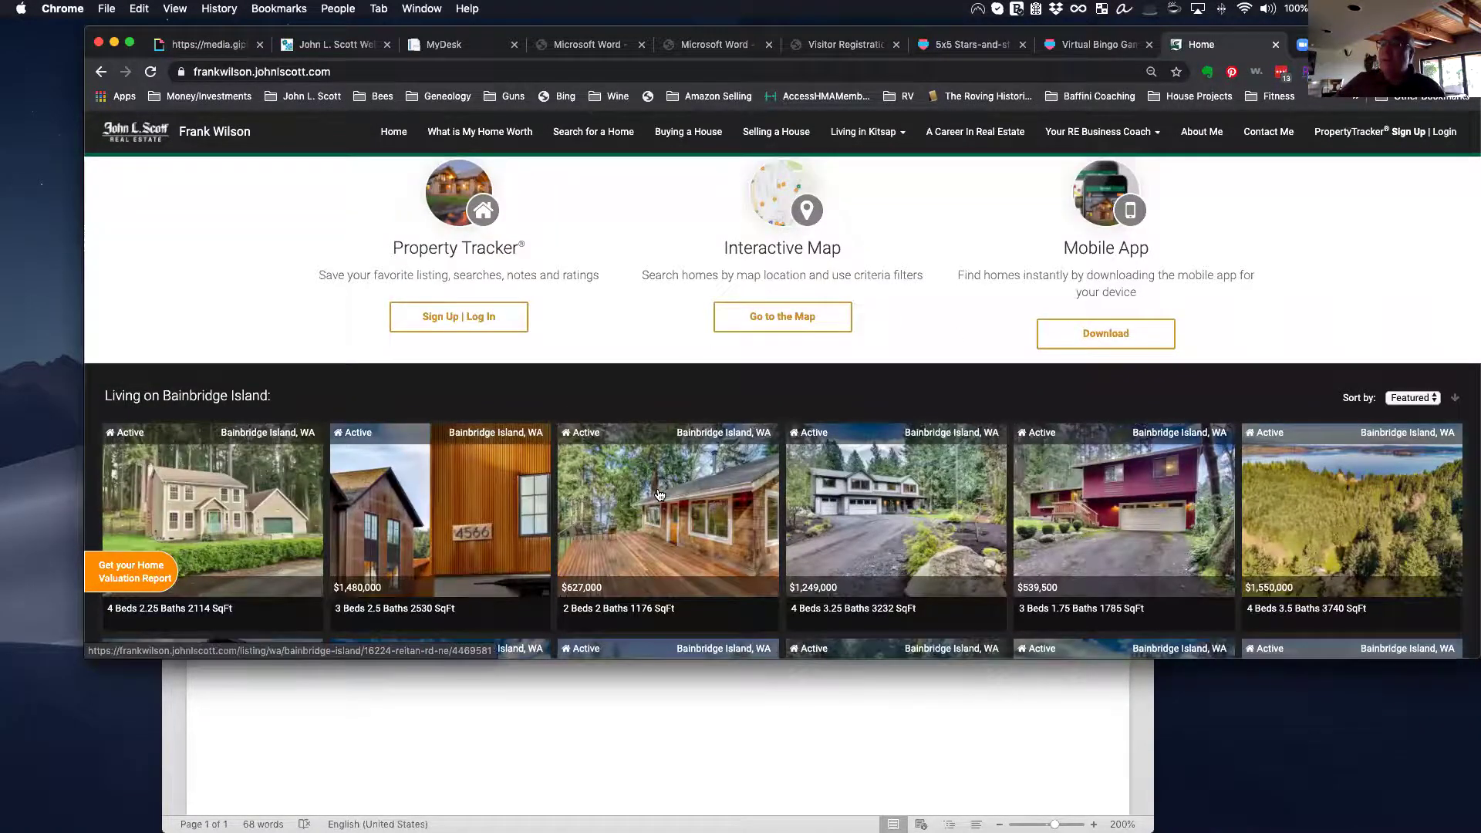
scroll(660, 495, up, 6)
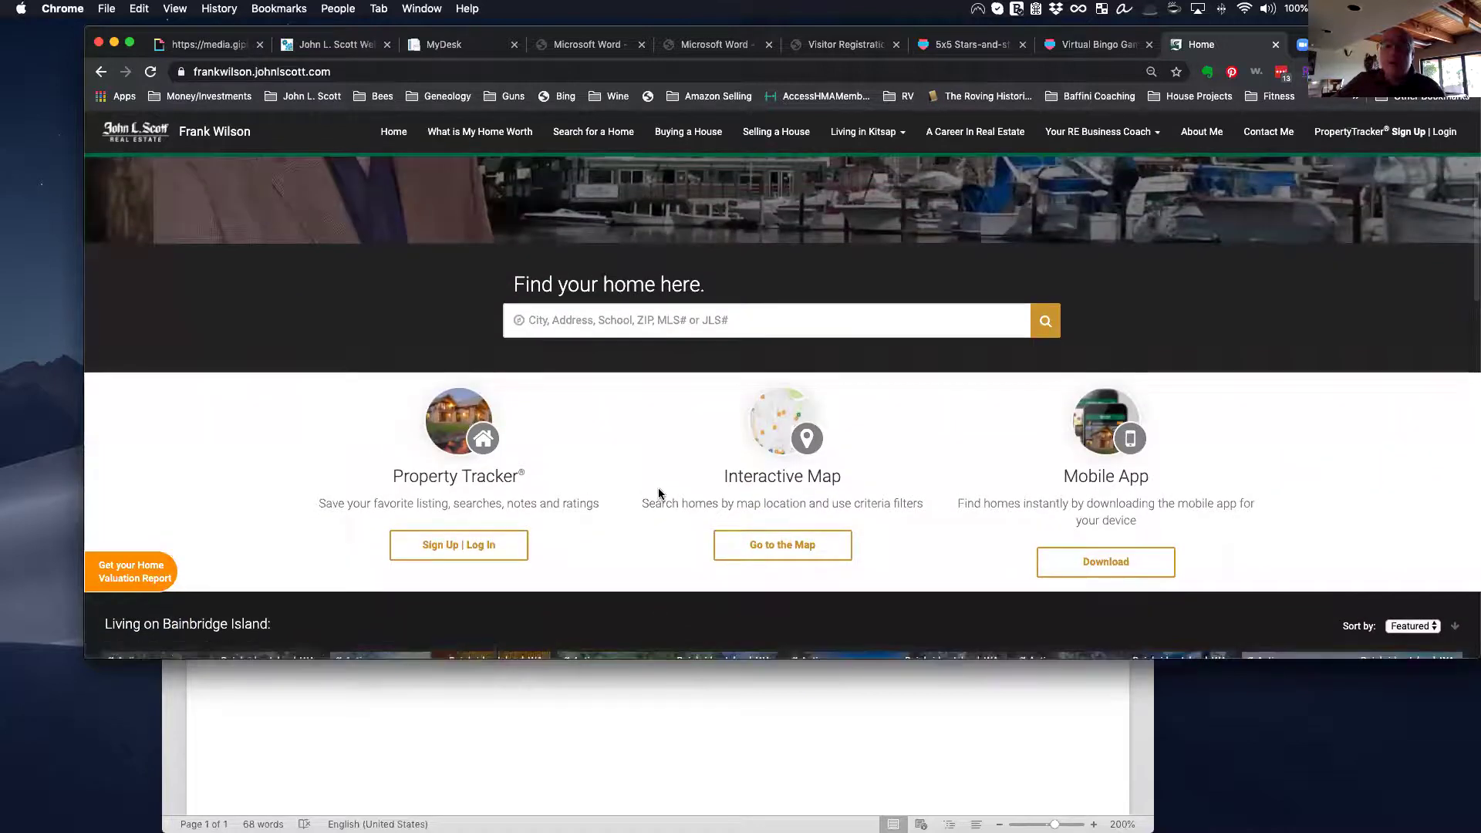
scroll(597, 457, up, 6)
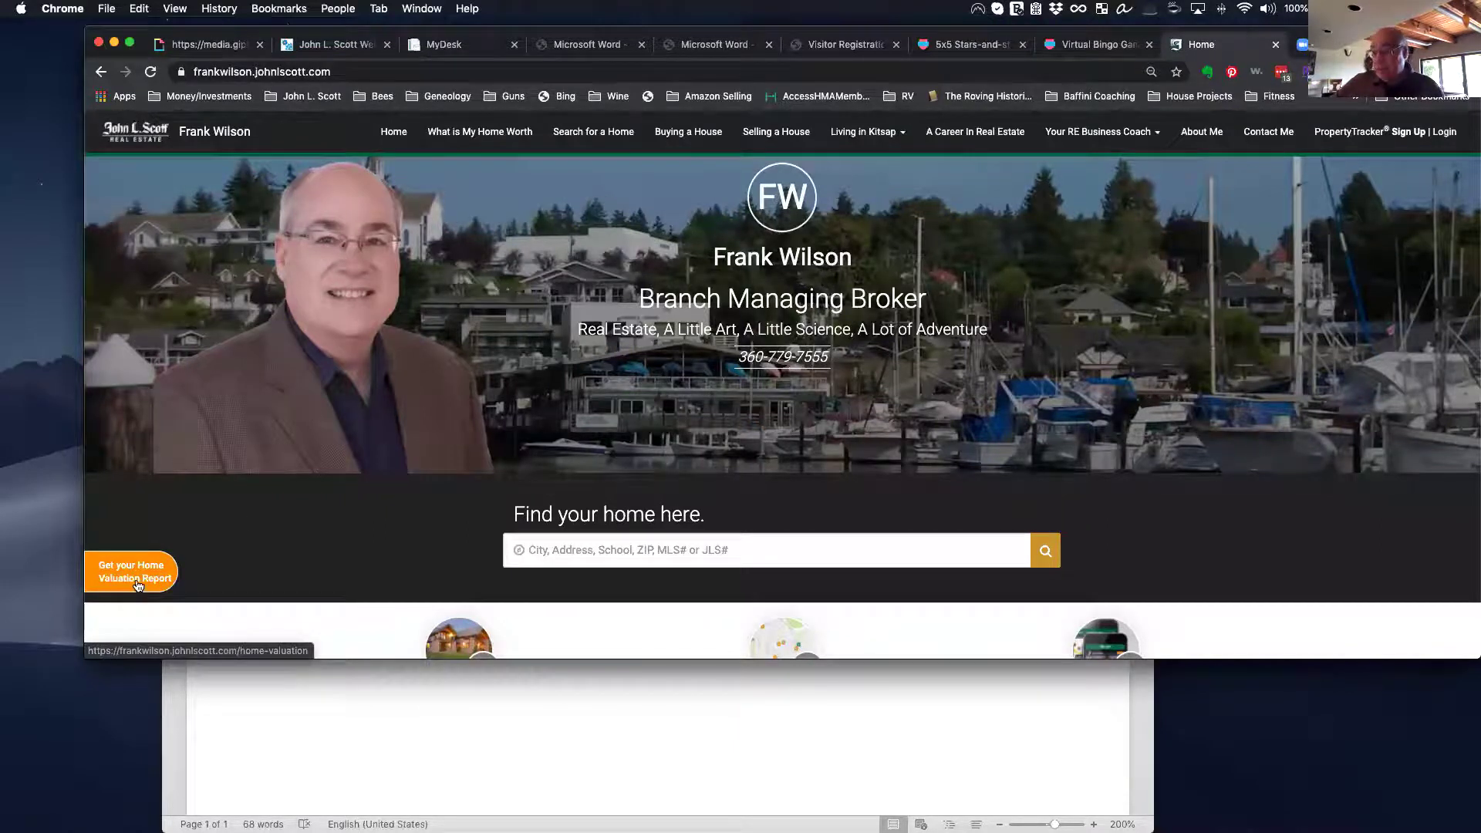
scroll(137, 585, up, 1)
scroll(138, 586, up, 1)
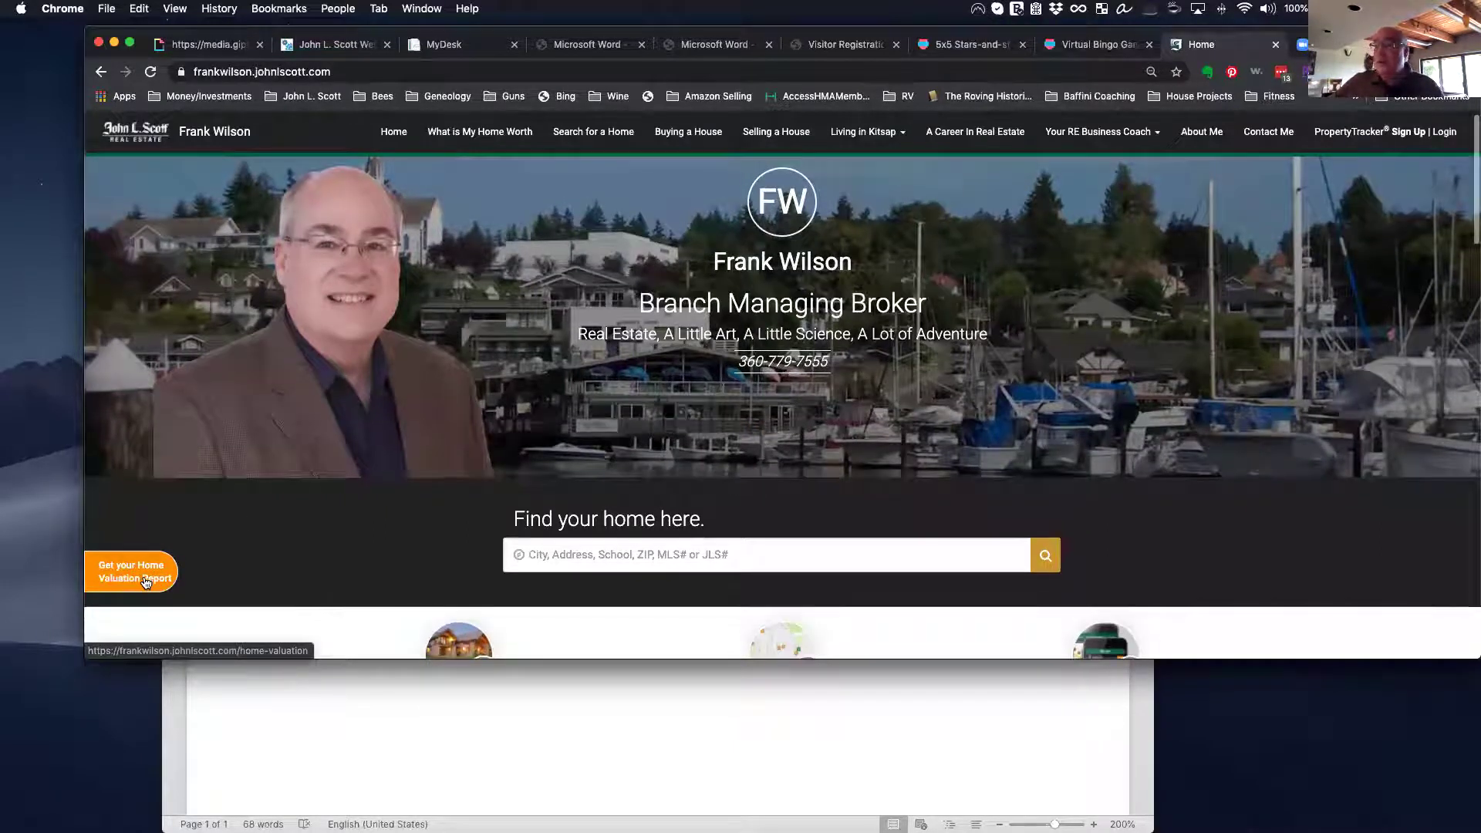
click(141, 584)
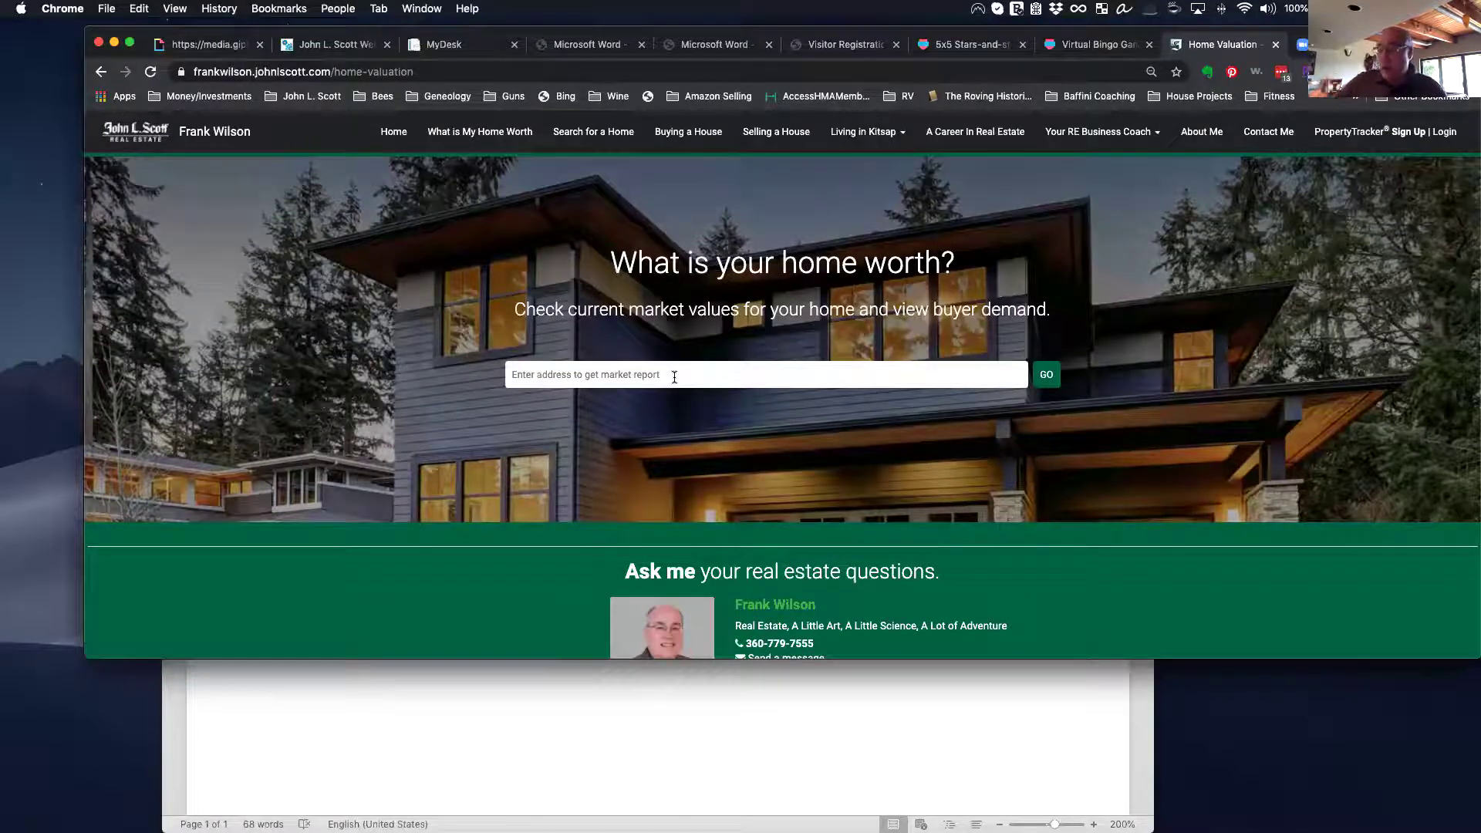
Step: Enter the property's street address, fixing a typo, and pick the matching suggestion
click(658, 375)
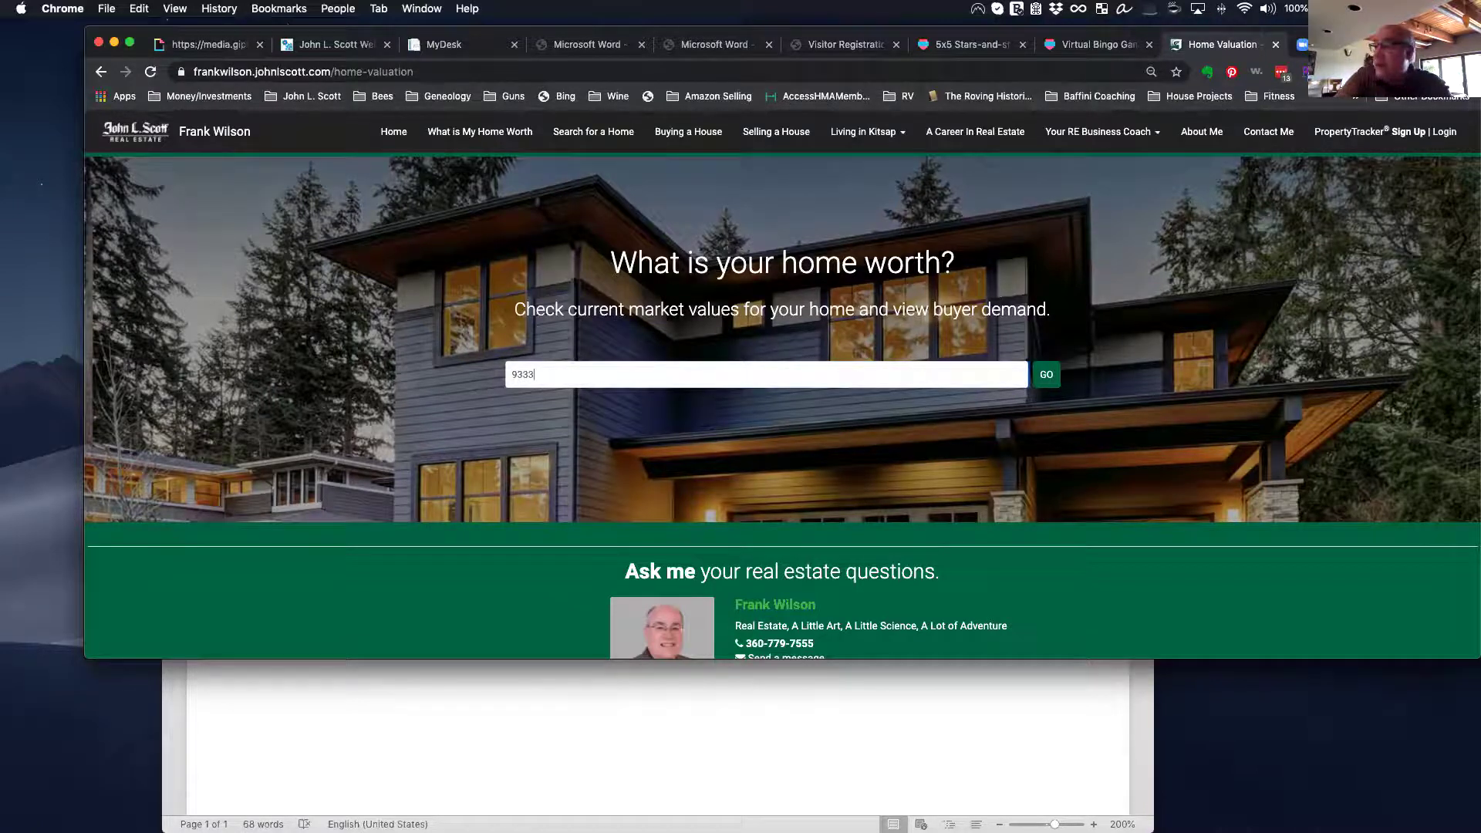
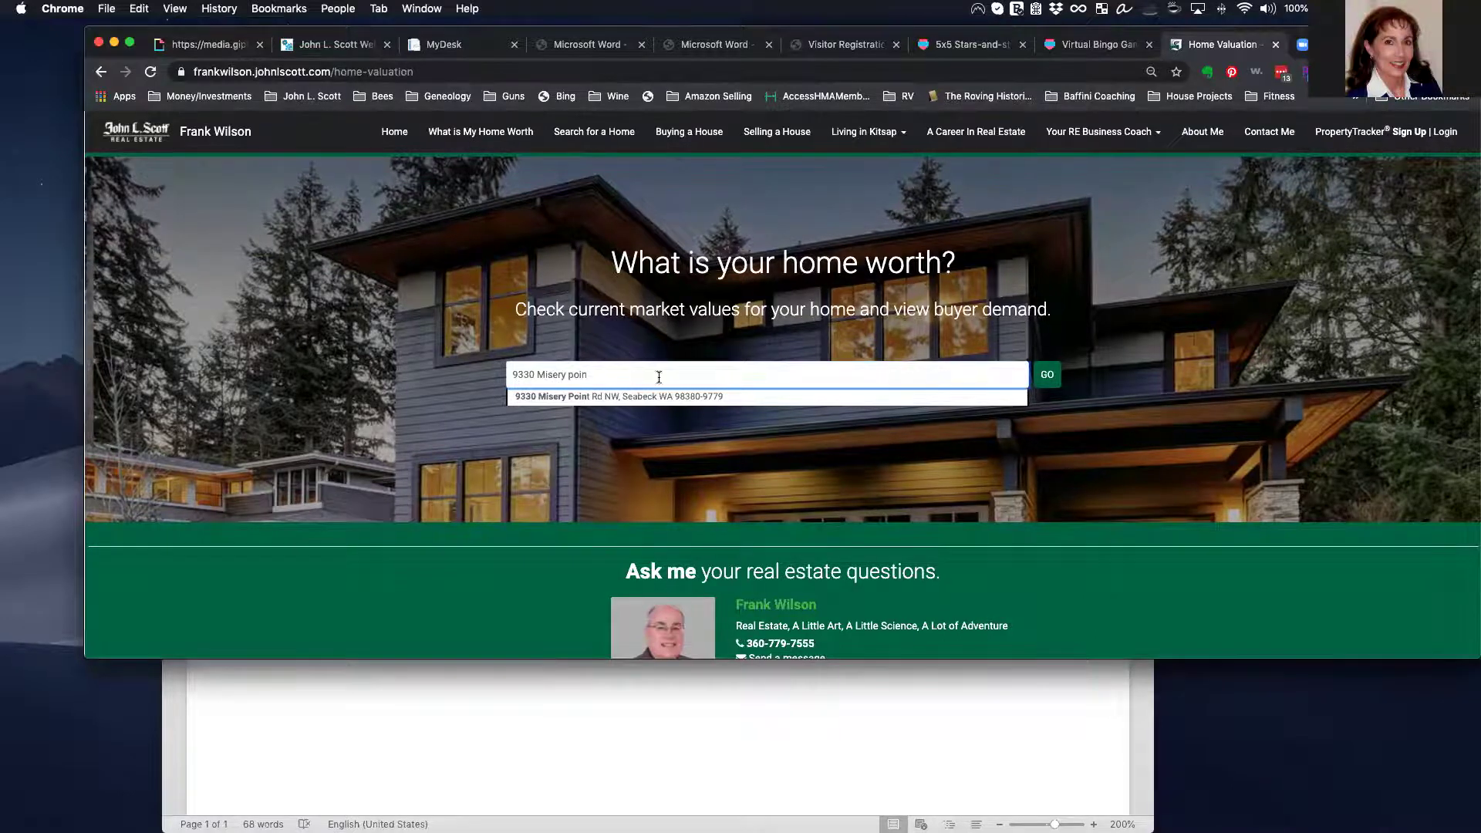
click(637, 397)
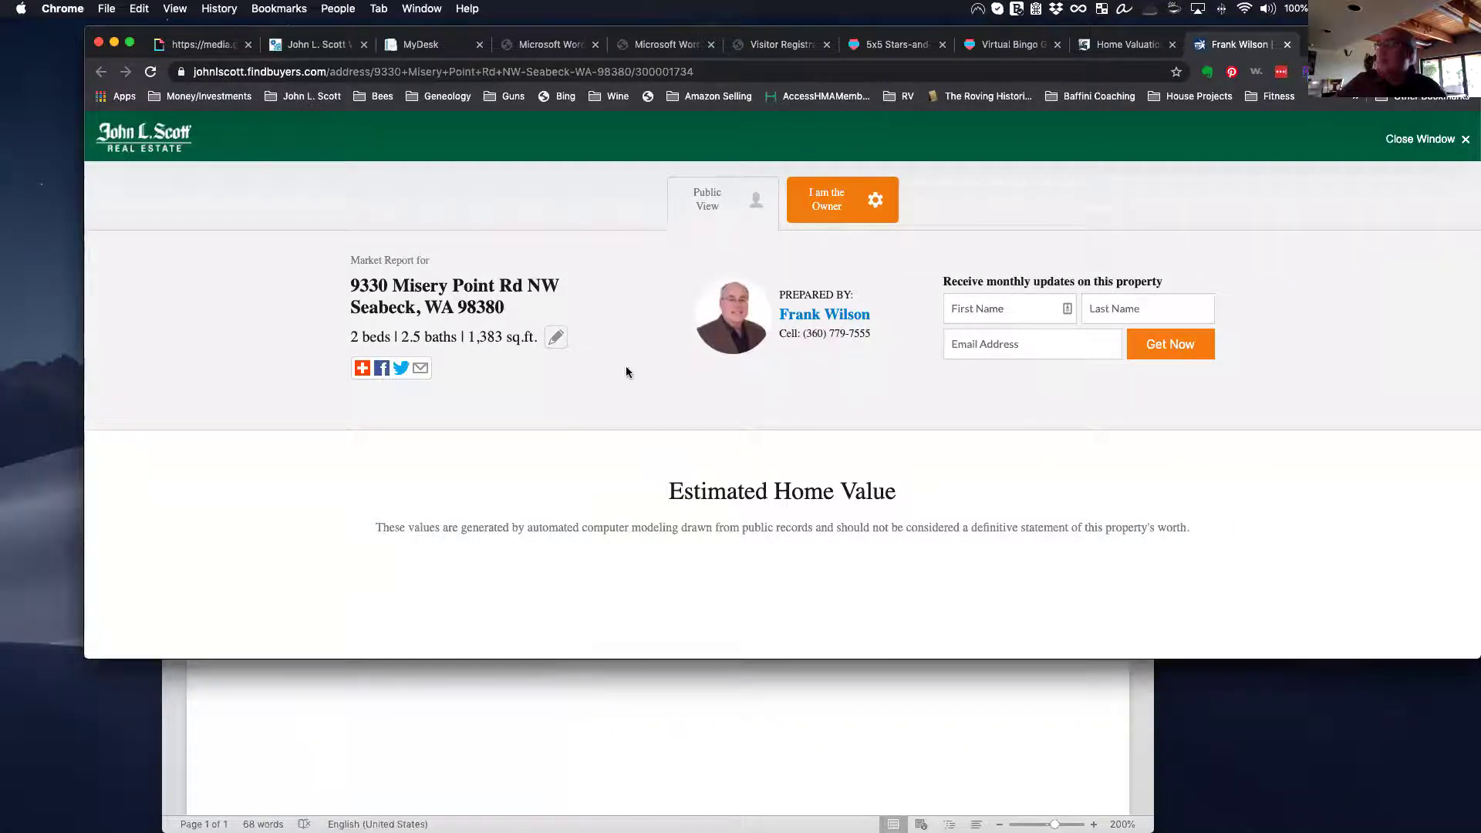
Step: Review the market report's three estimated values and condition section, then return to the Home Valuation tab
scroll(626, 372, down, 7)
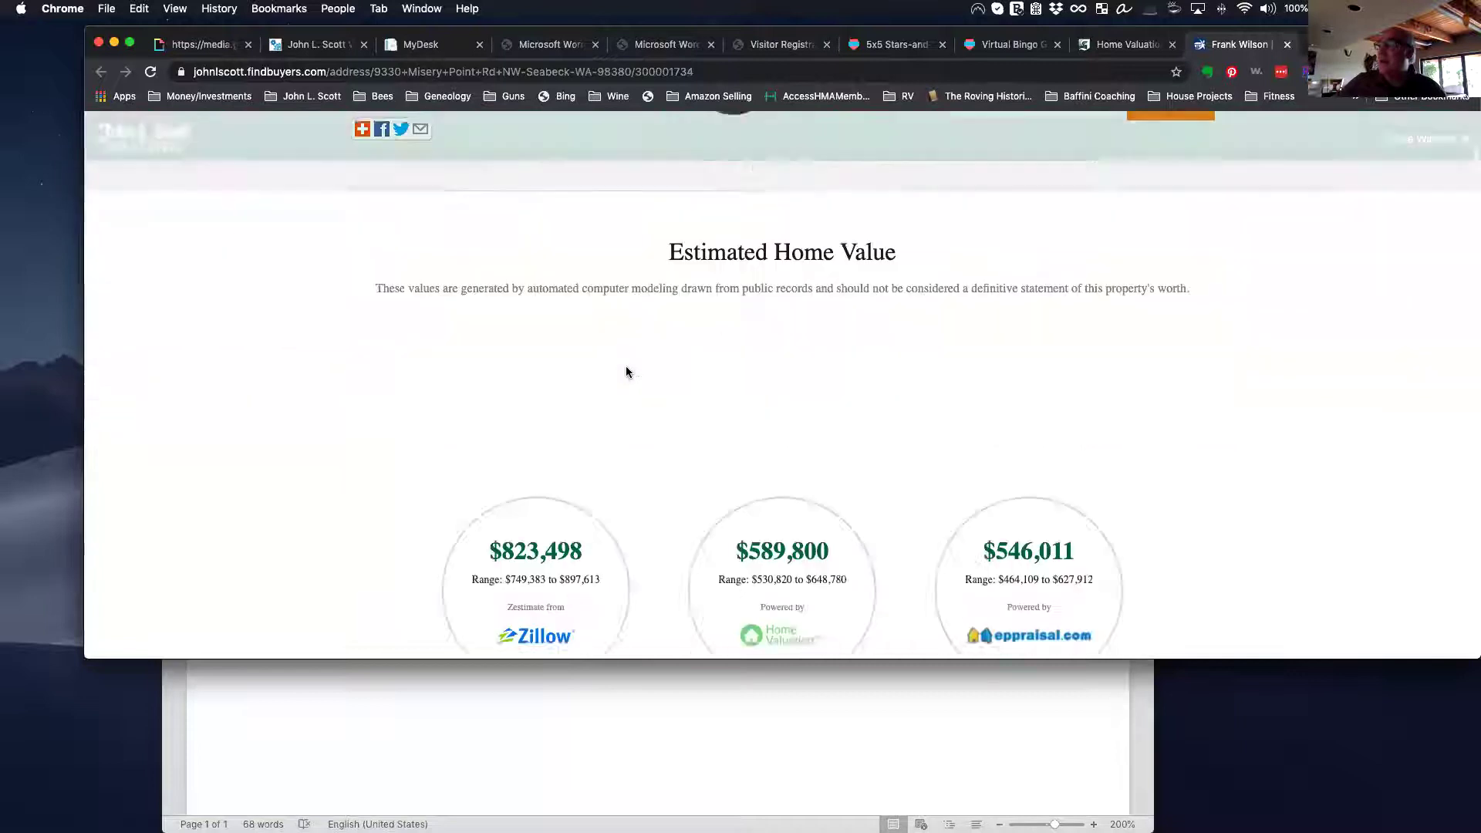
scroll(626, 372, up, 5)
scroll(626, 372, down, 5)
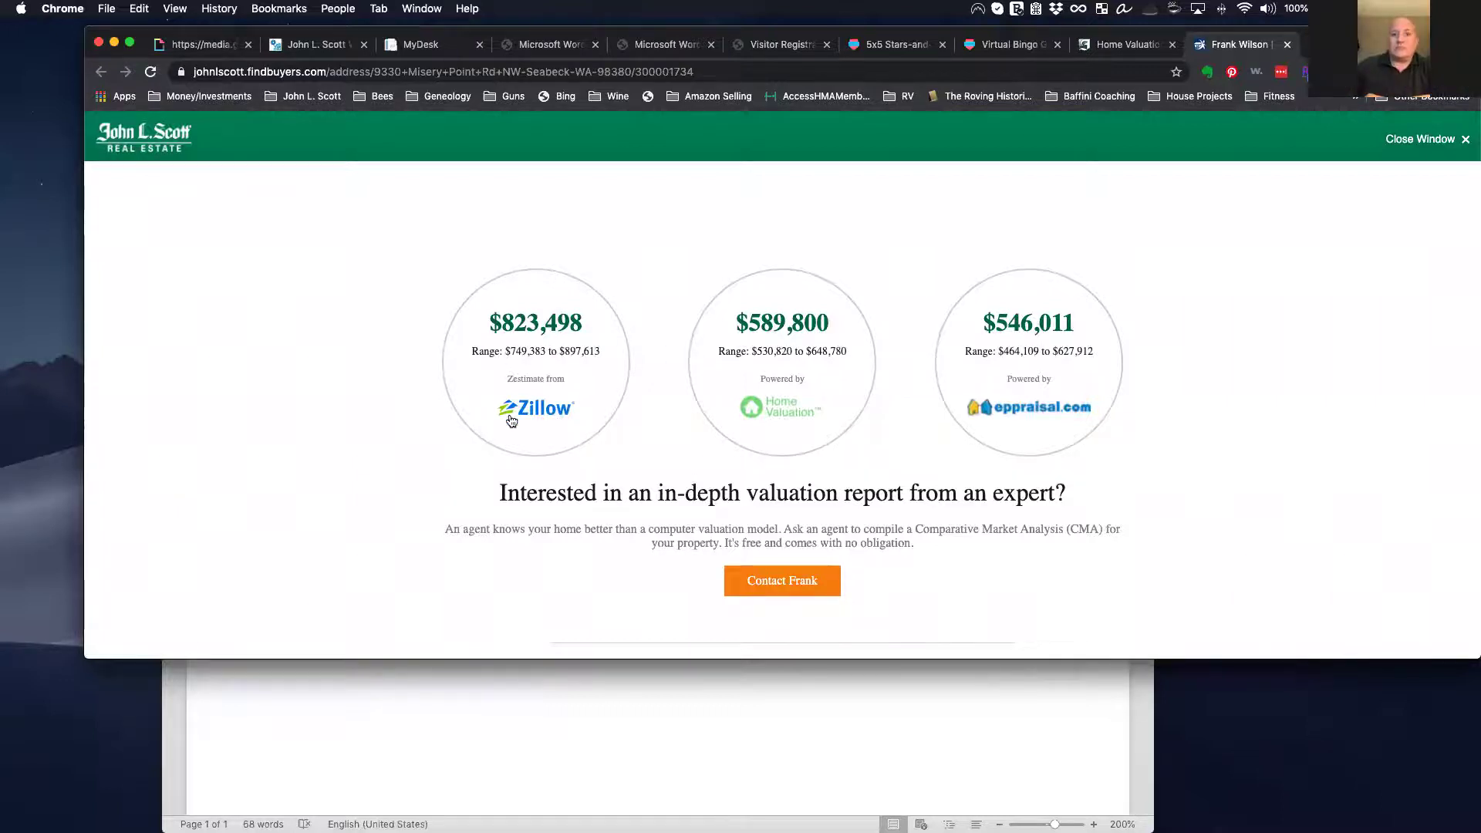
scroll(510, 422, down, 2)
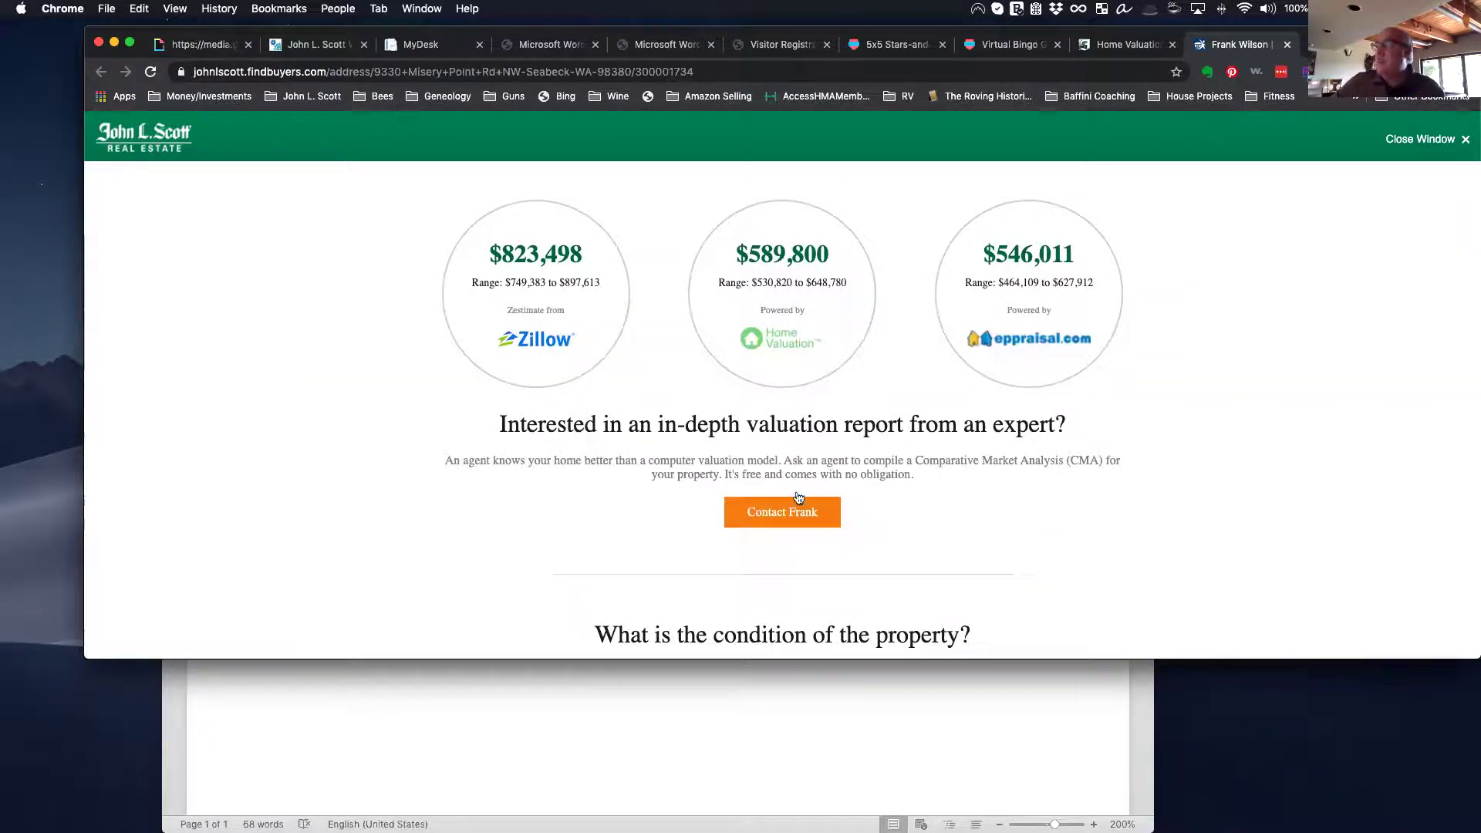
scroll(584, 383, down, 5)
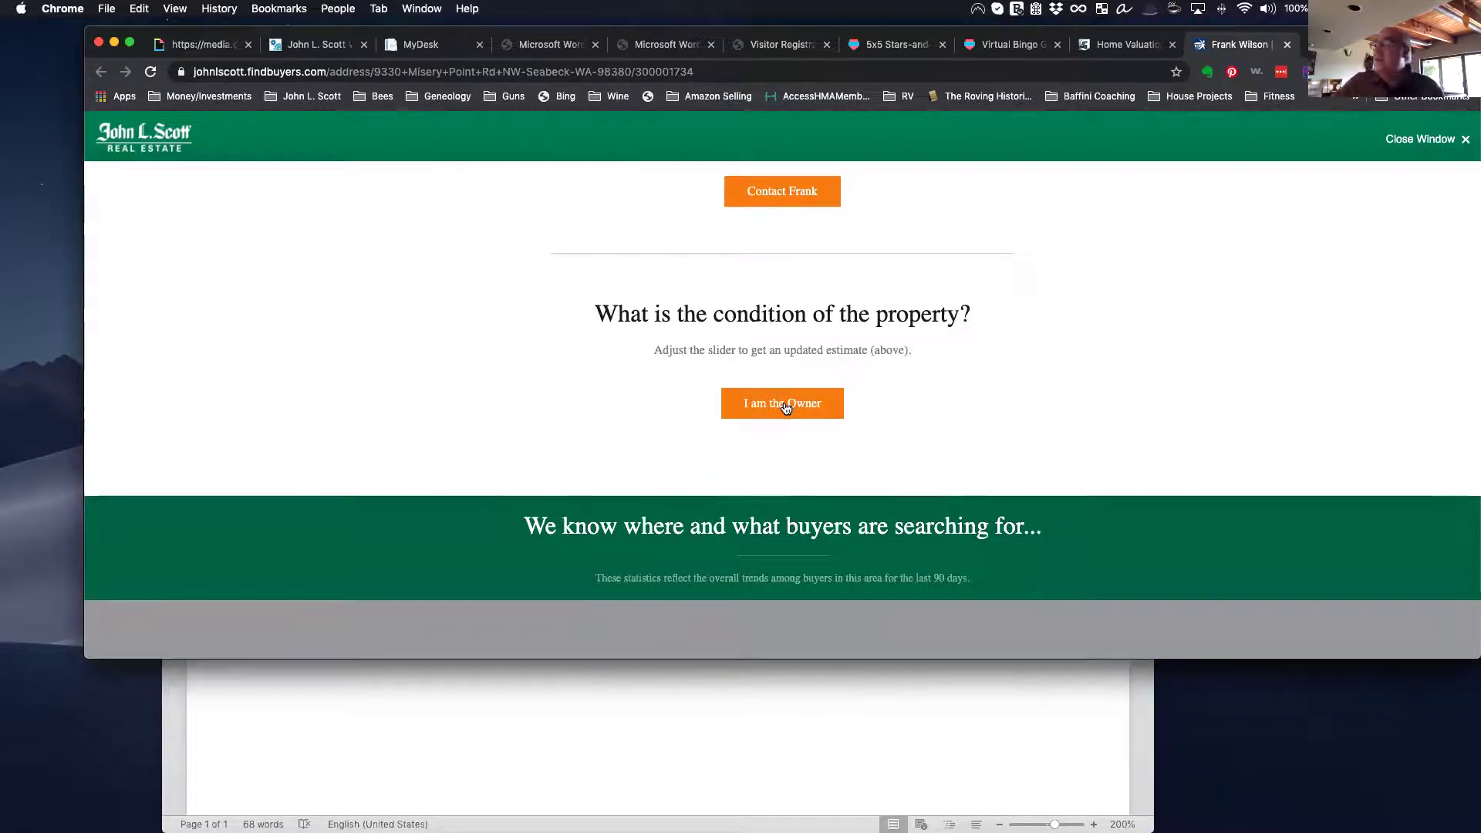
scroll(785, 407, down, 4)
scroll(785, 407, up, 9)
scroll(785, 409, up, 5)
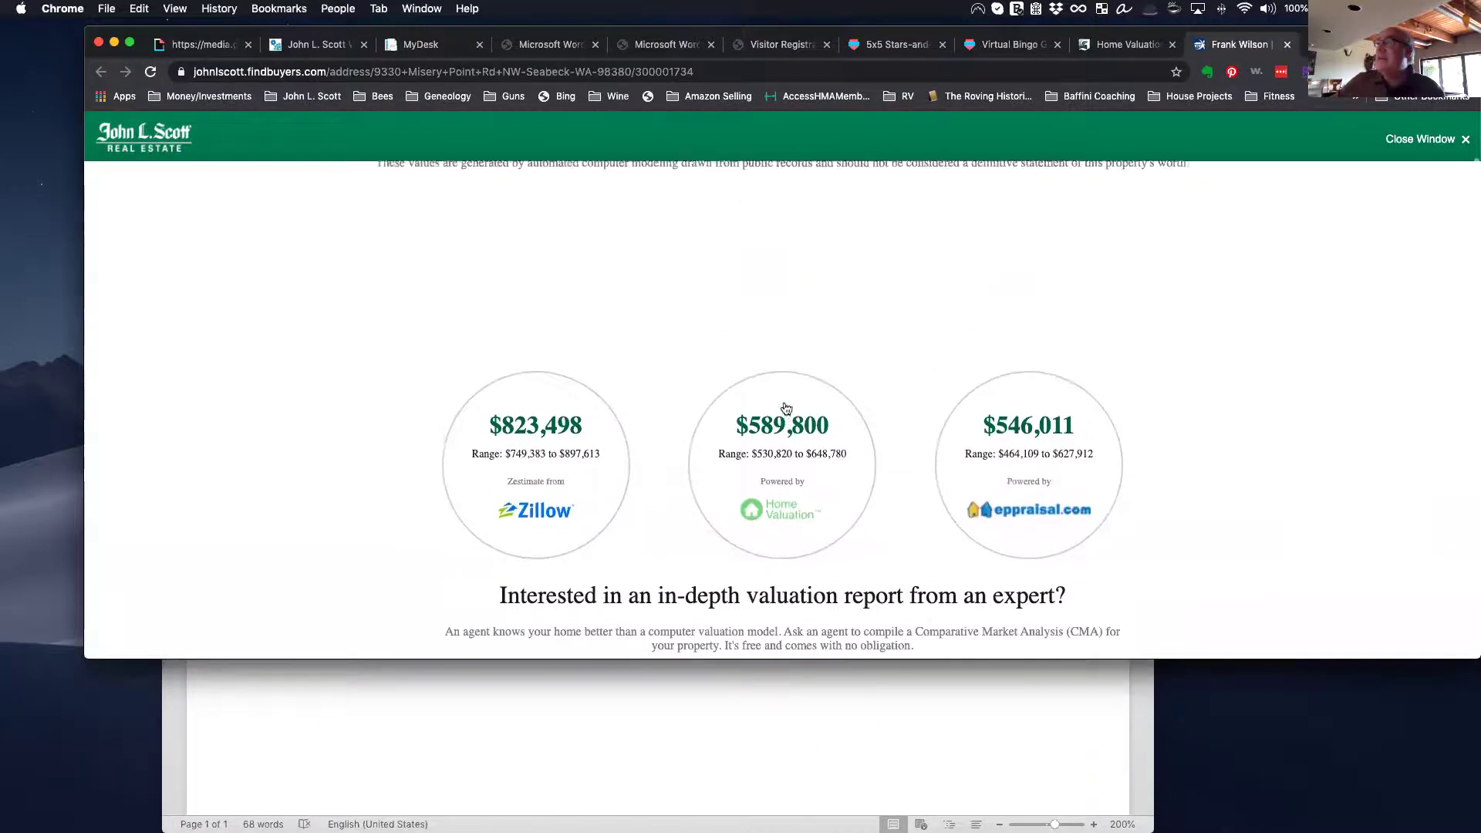
scroll(784, 413, up, 2)
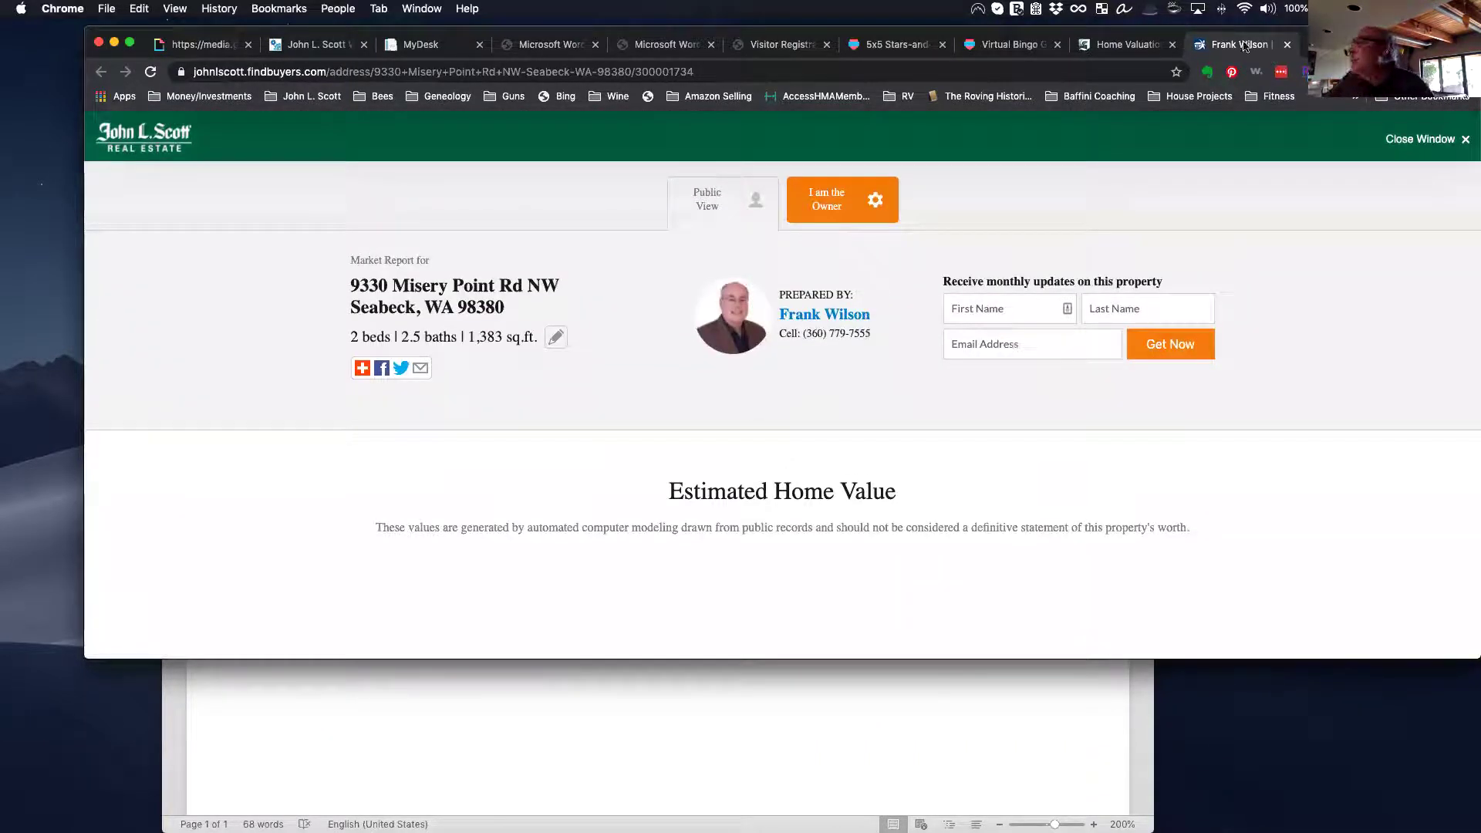
click(1128, 44)
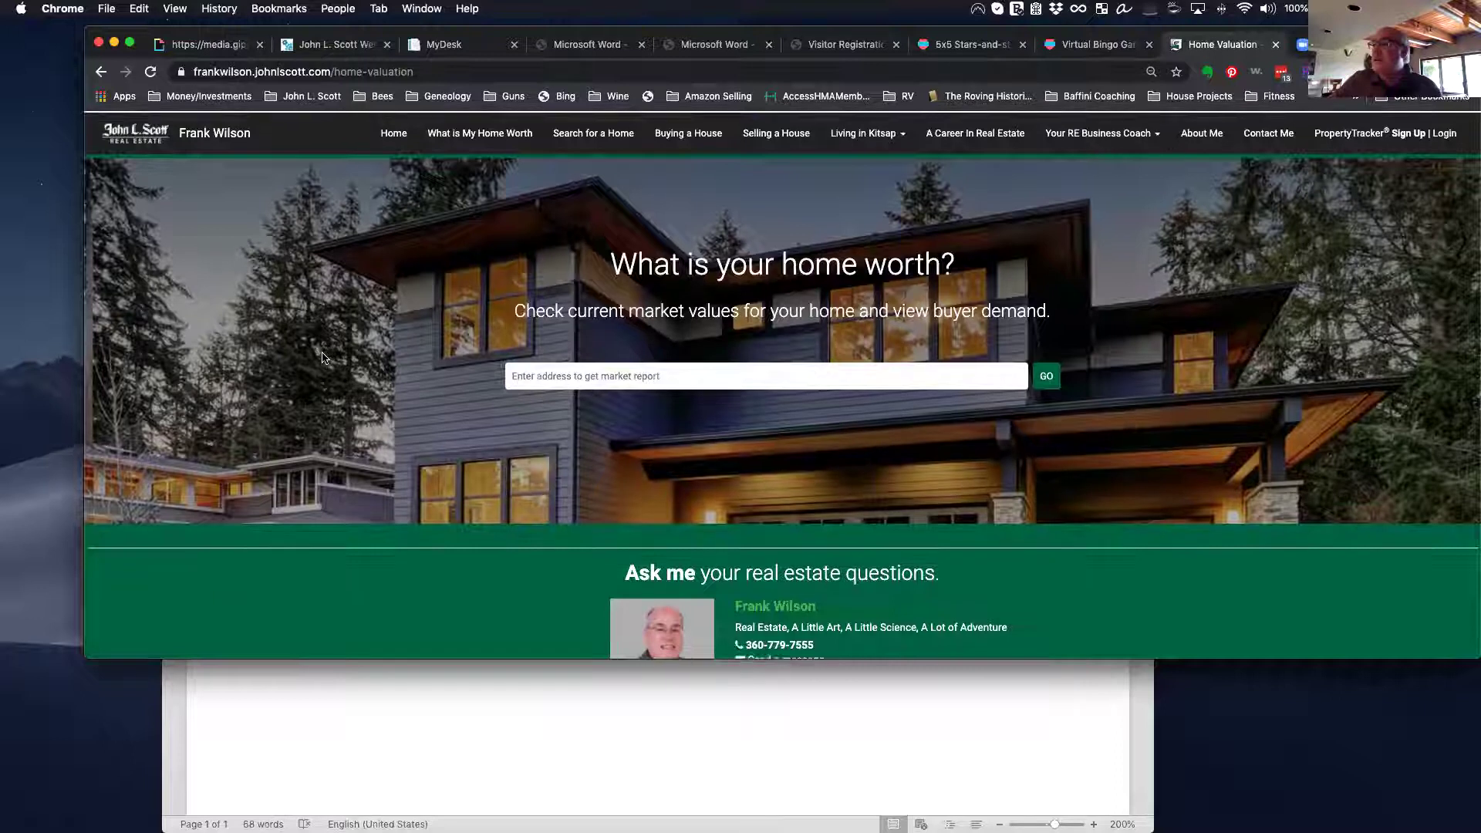
Step: Return to the agent's home page tab with the 'Find your home here' search
scroll(212, 148, down, 2)
click(143, 135)
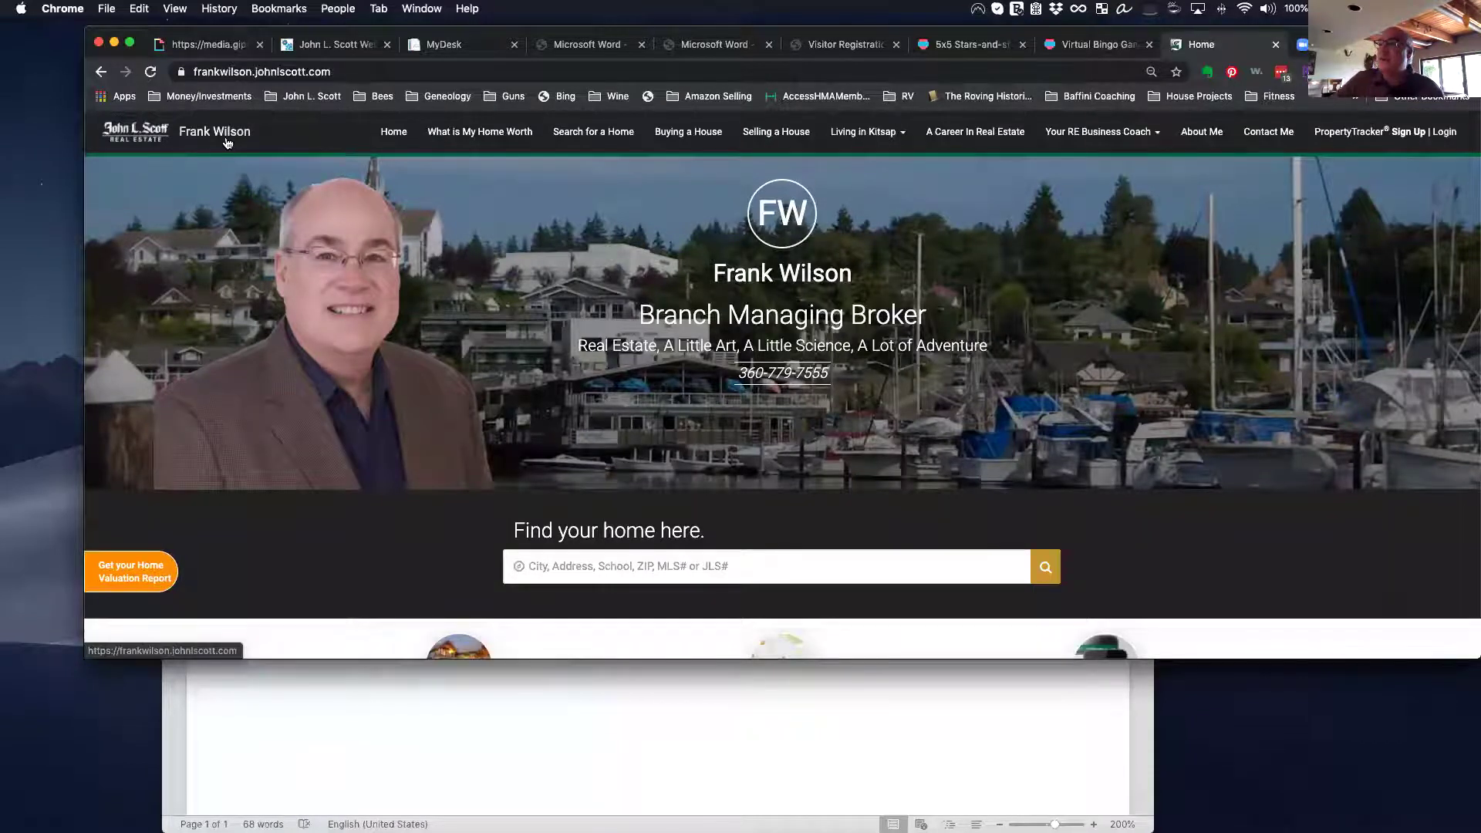
scroll(642, 487, down, 1)
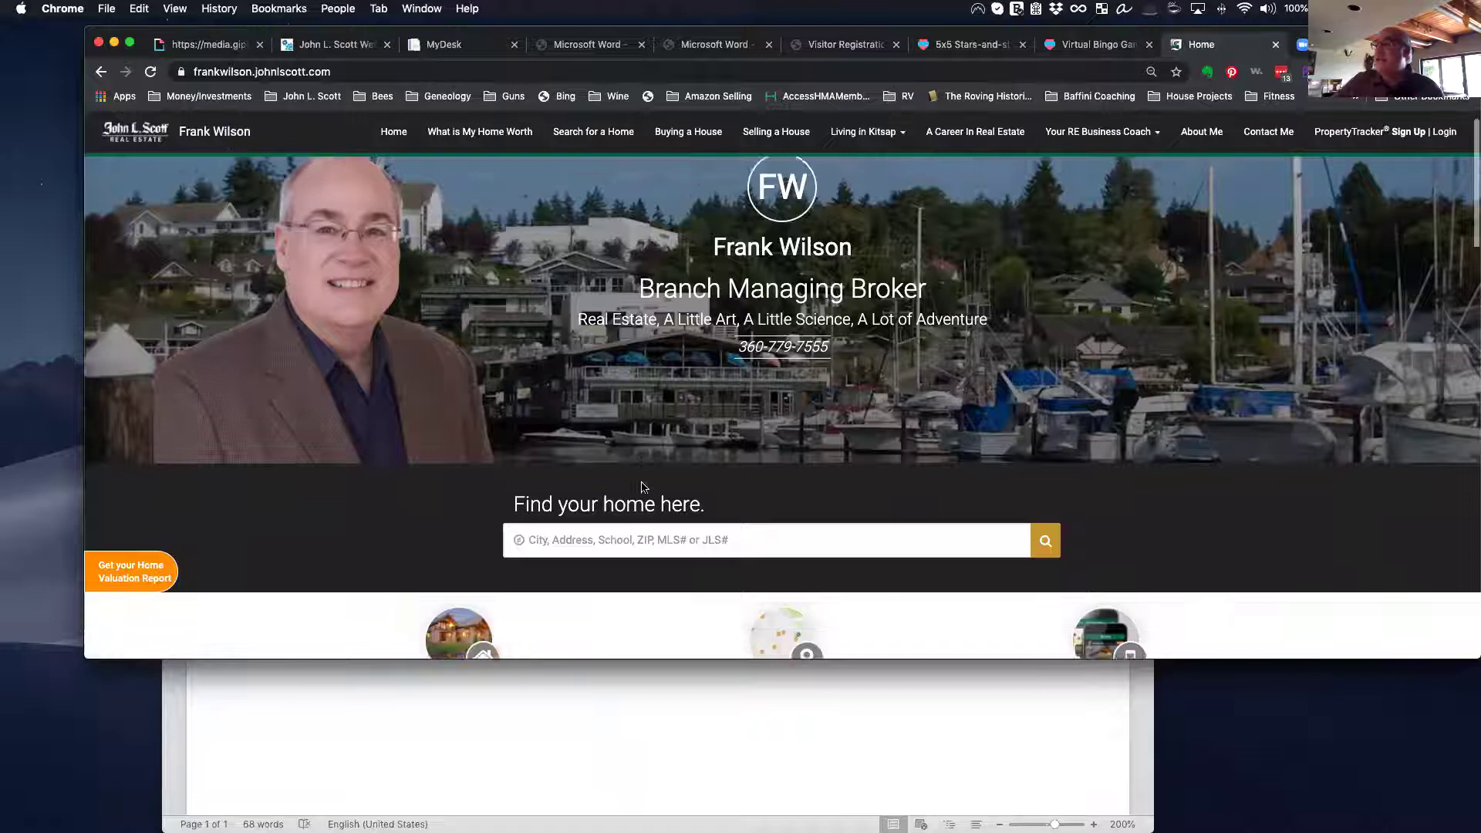
scroll(642, 487, down, 10)
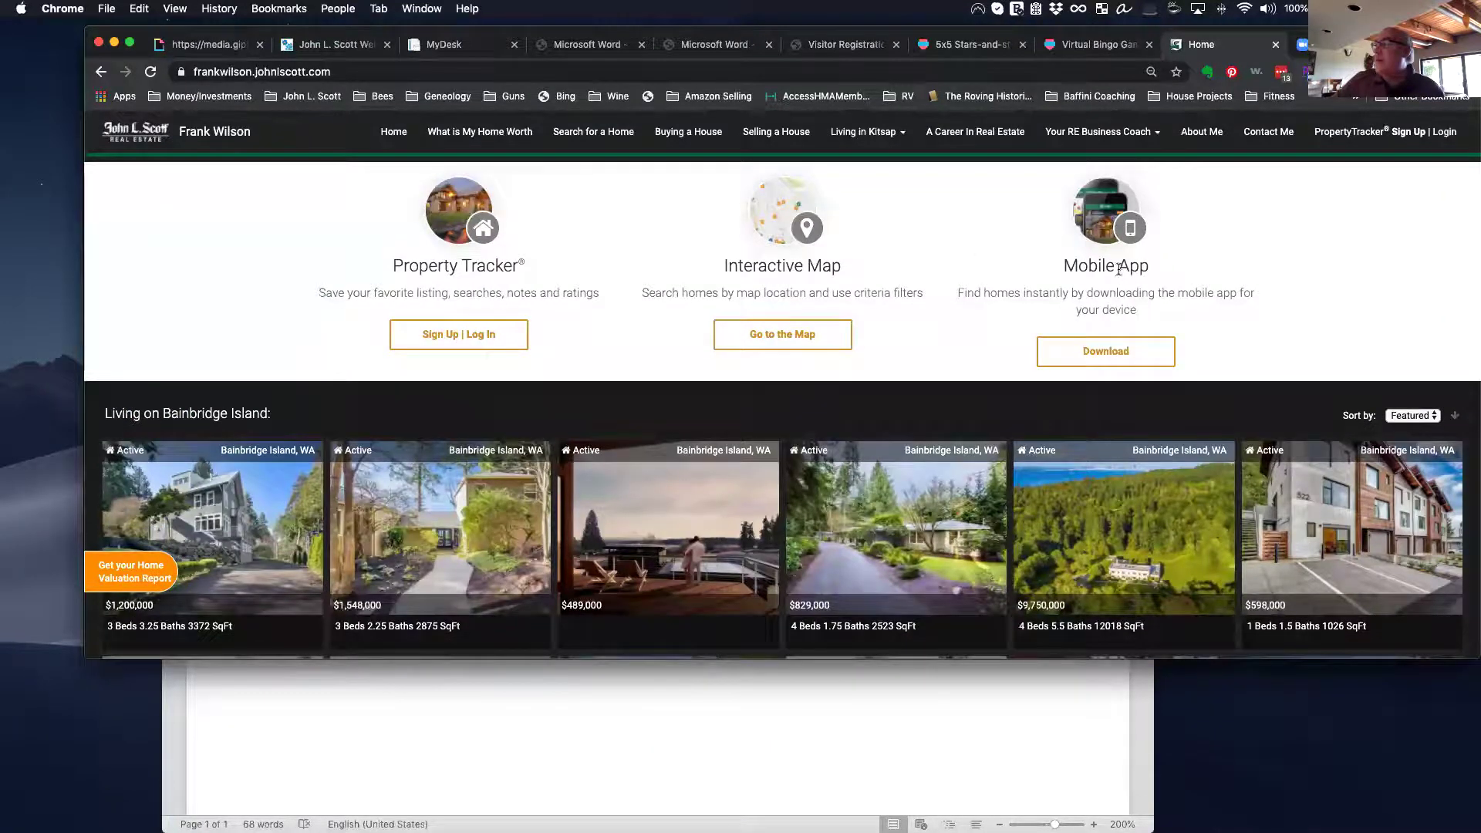
scroll(506, 412, down, 5)
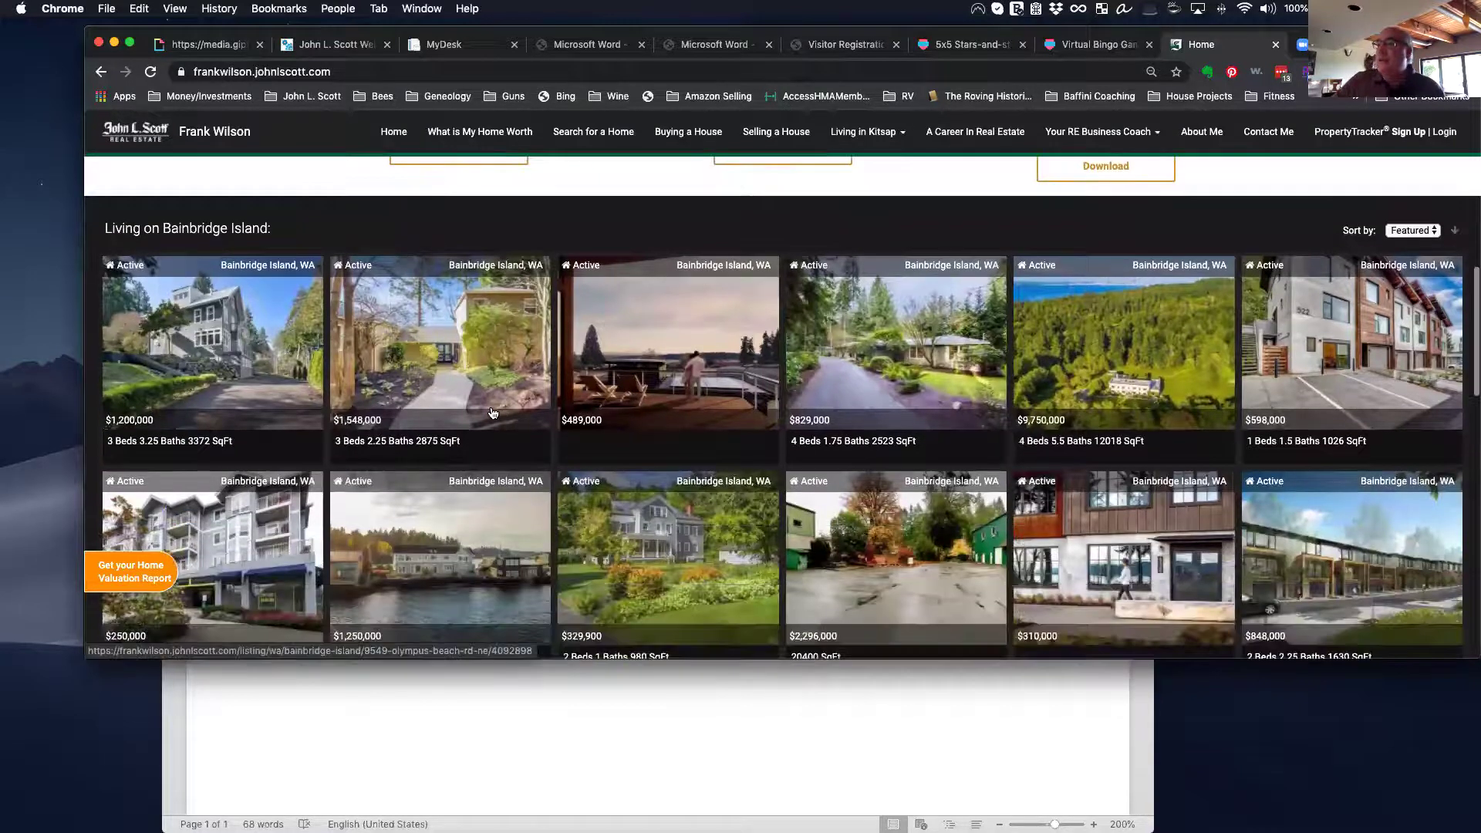
scroll(523, 422, down, 5)
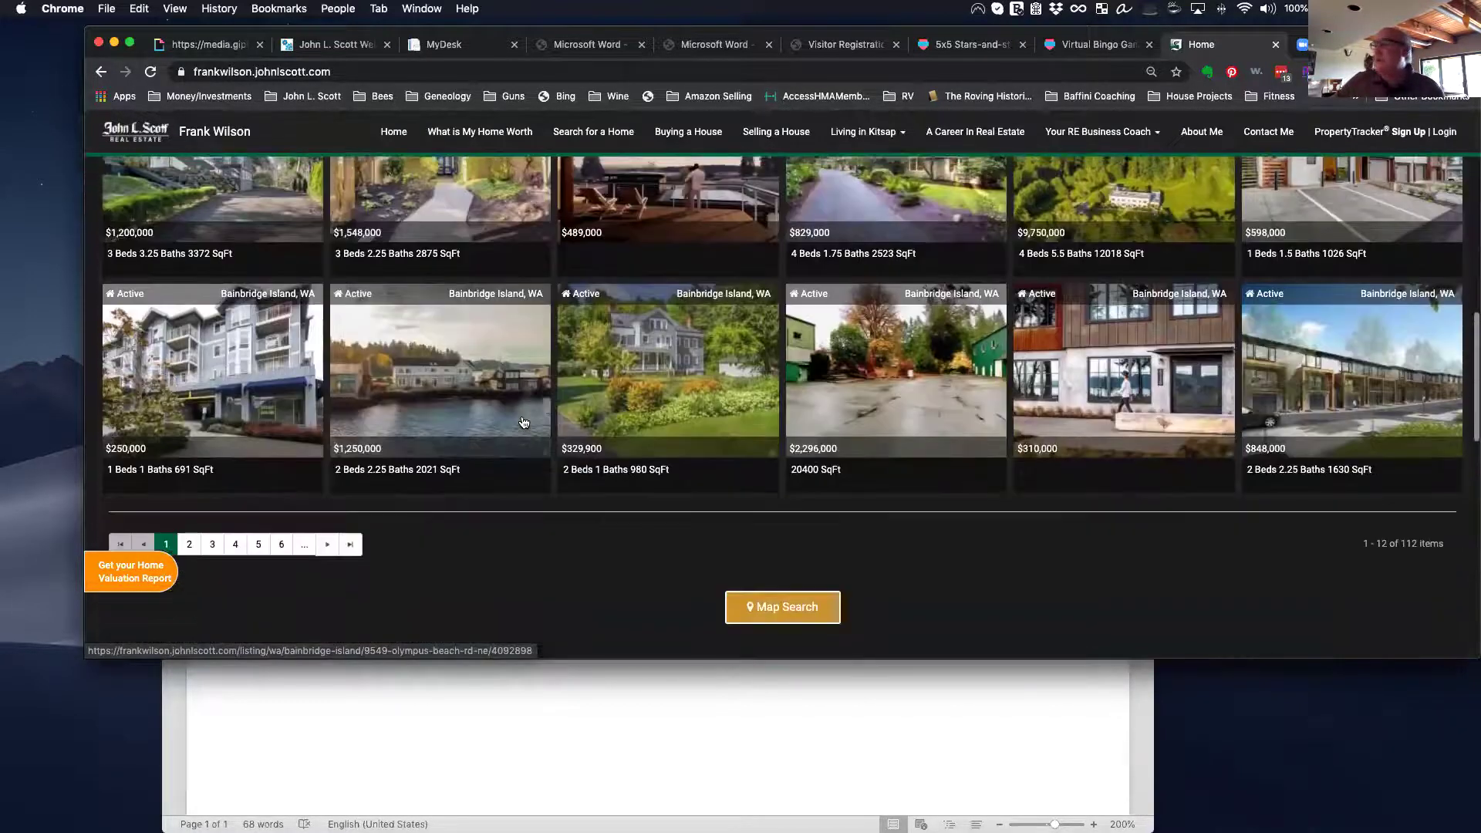
scroll(523, 422, up, 8)
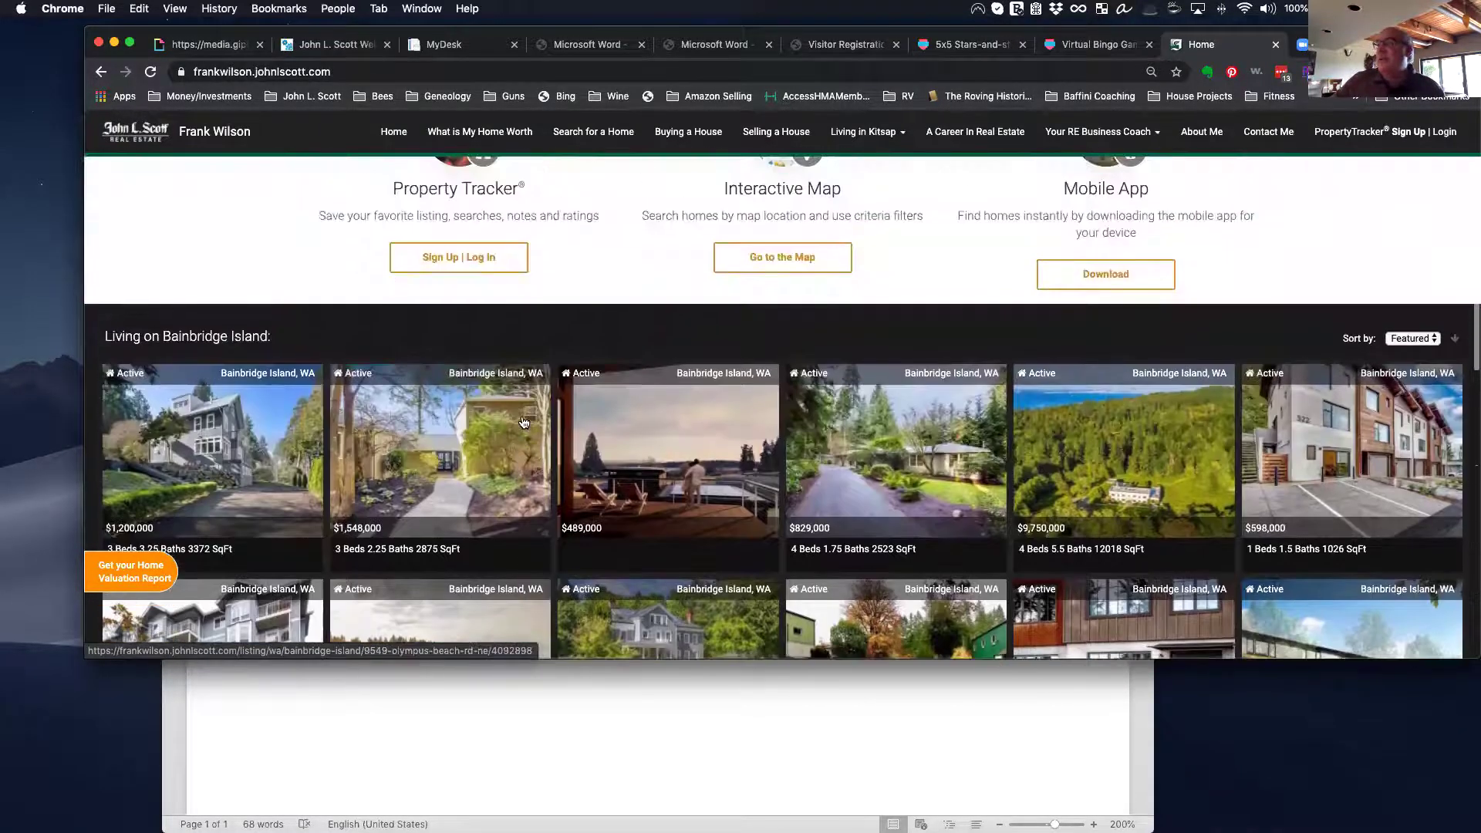
scroll(523, 422, down, 2)
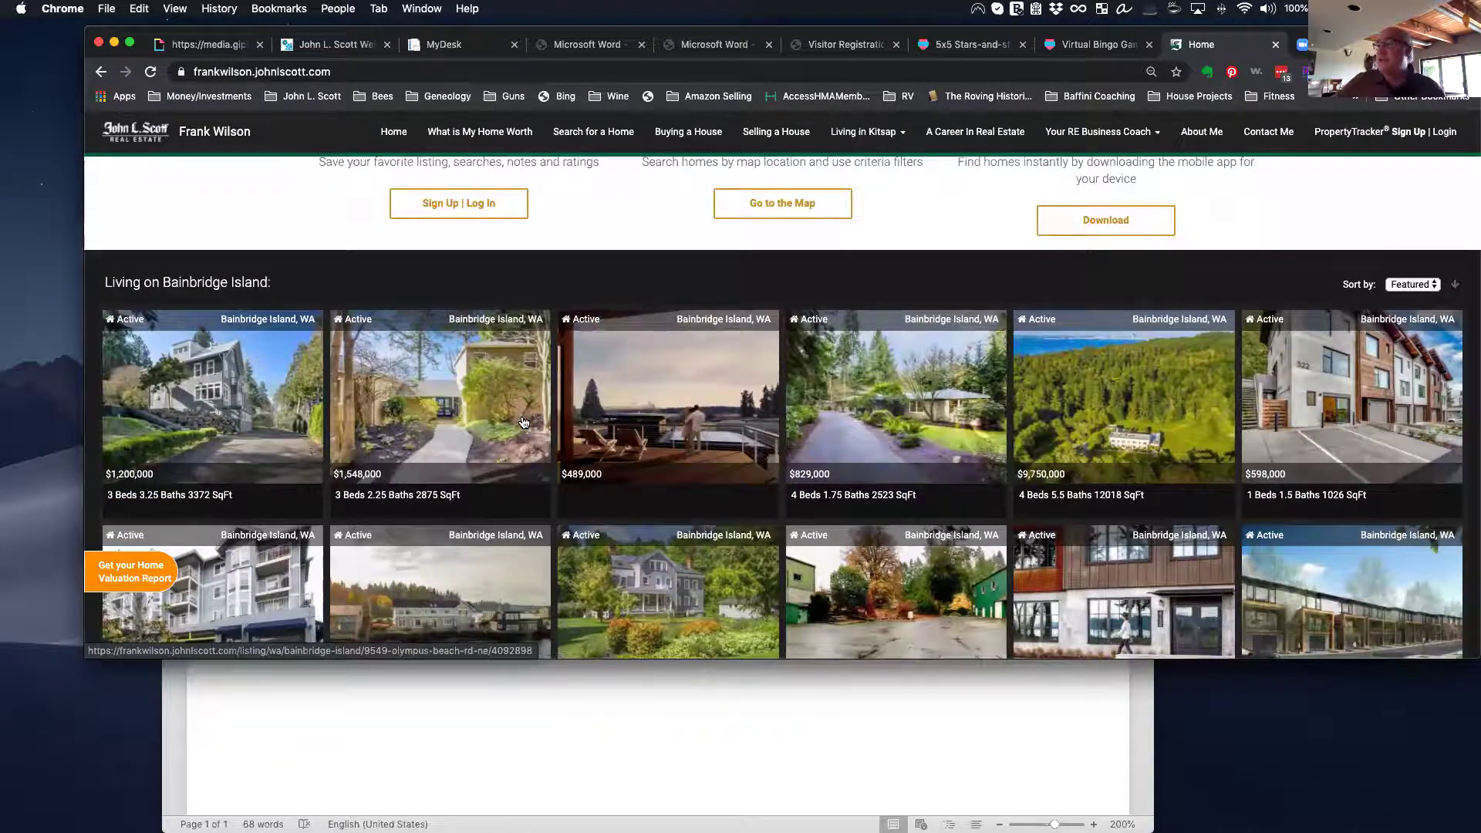
scroll(523, 422, down, 5)
scroll(523, 422, down, 4)
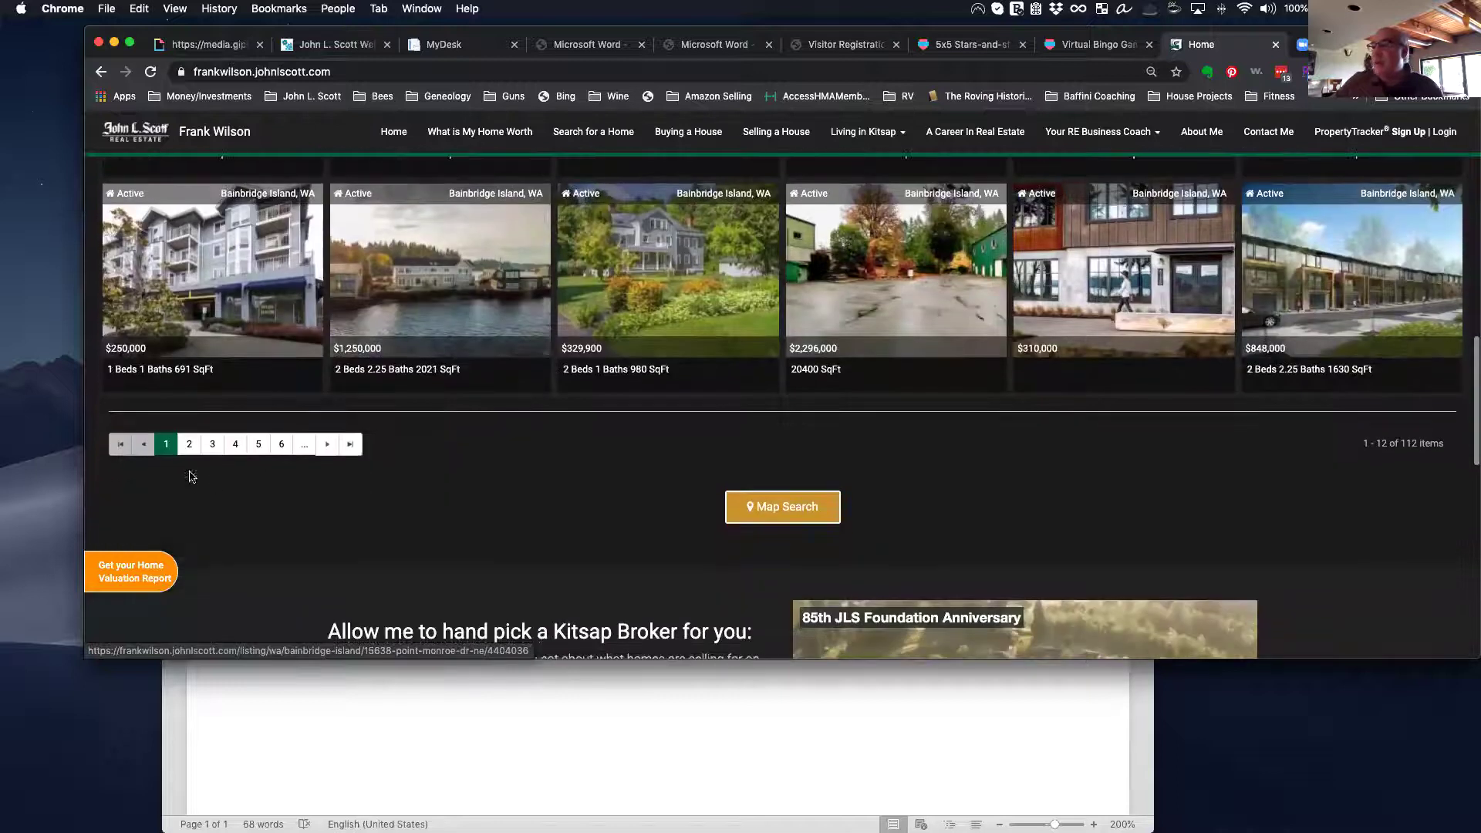
scroll(575, 376, up, 10)
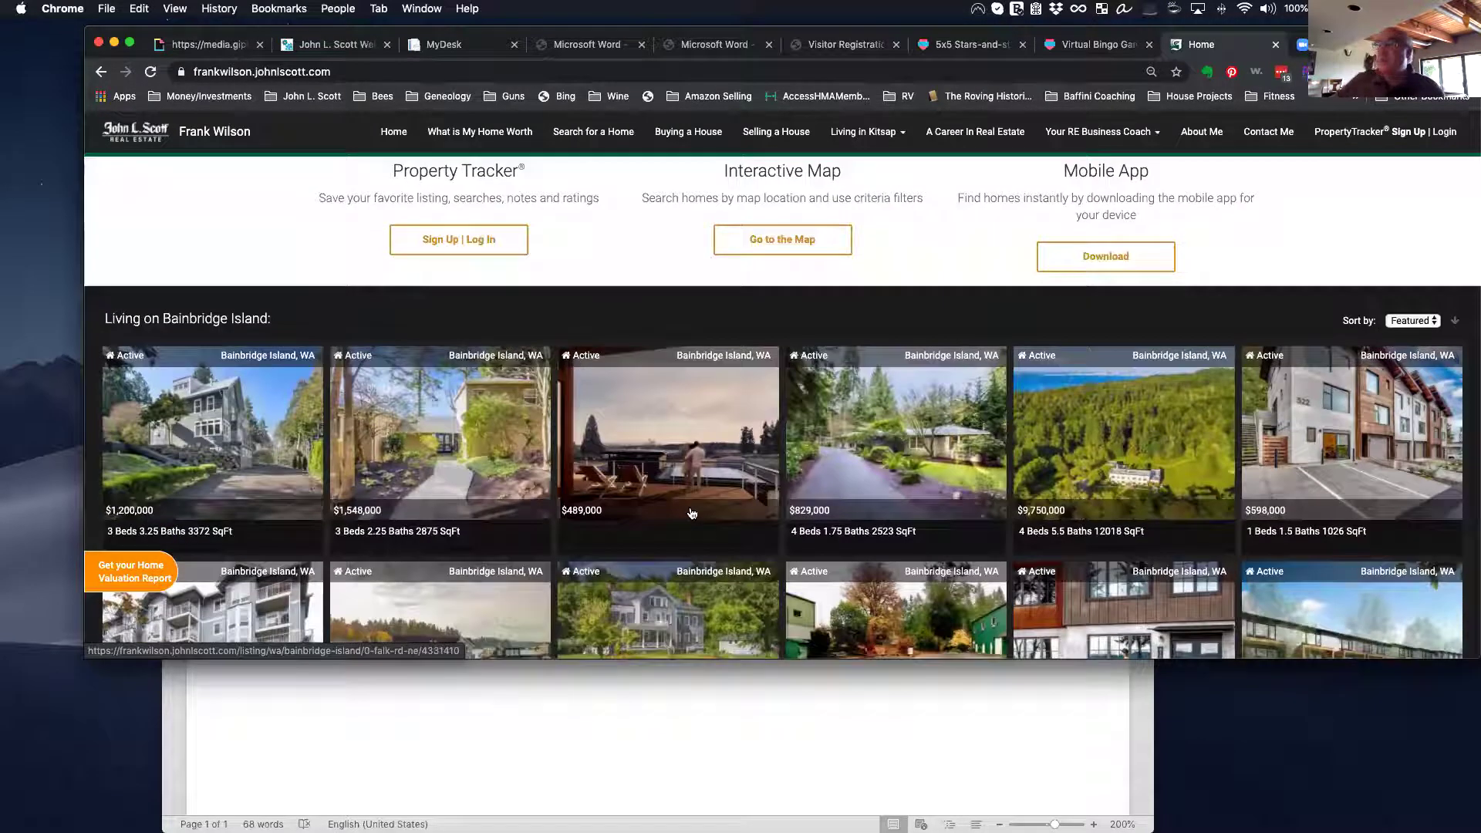
scroll(656, 494, down, 1)
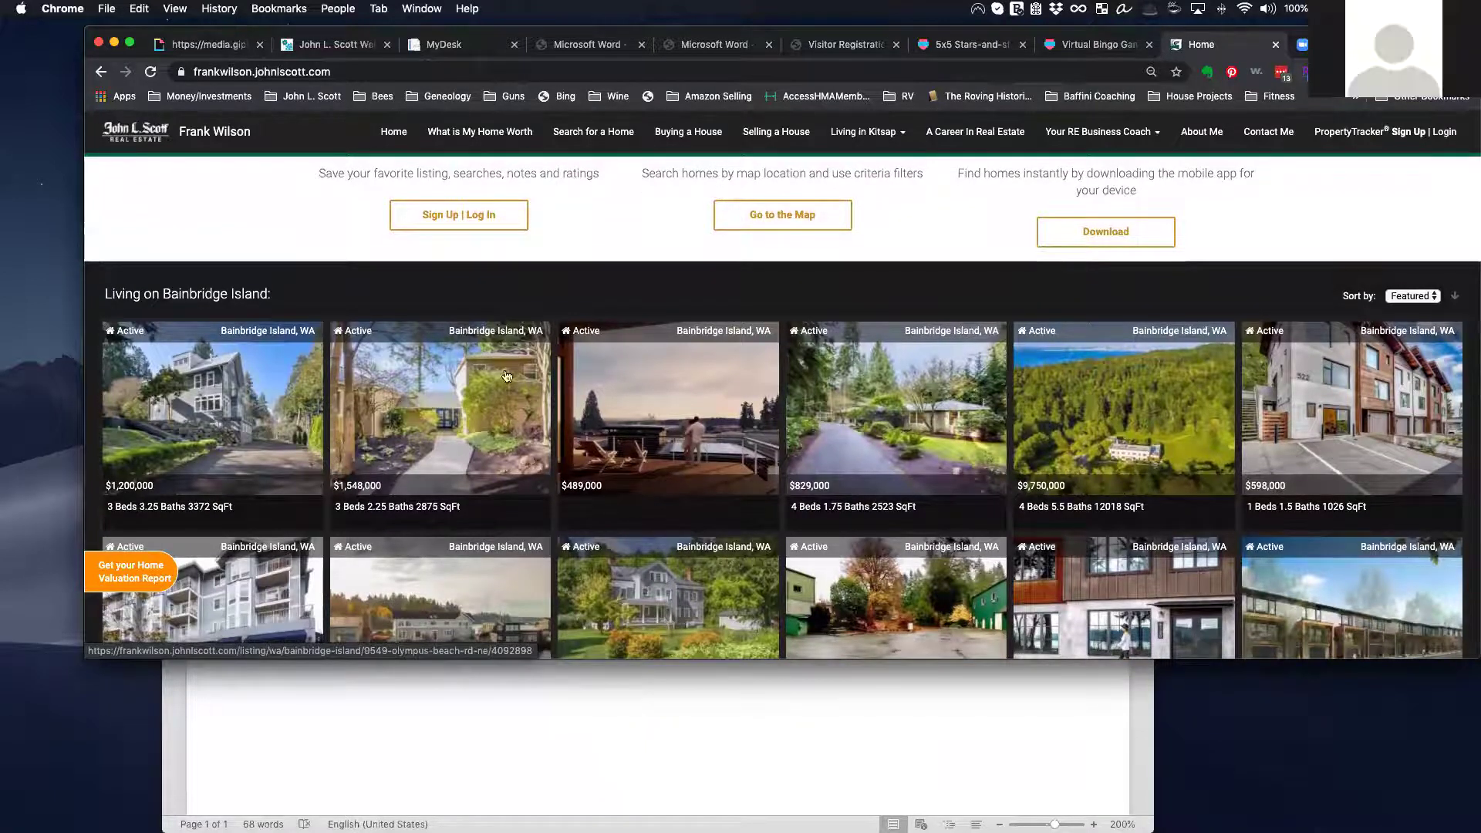
scroll(507, 376, down, 9)
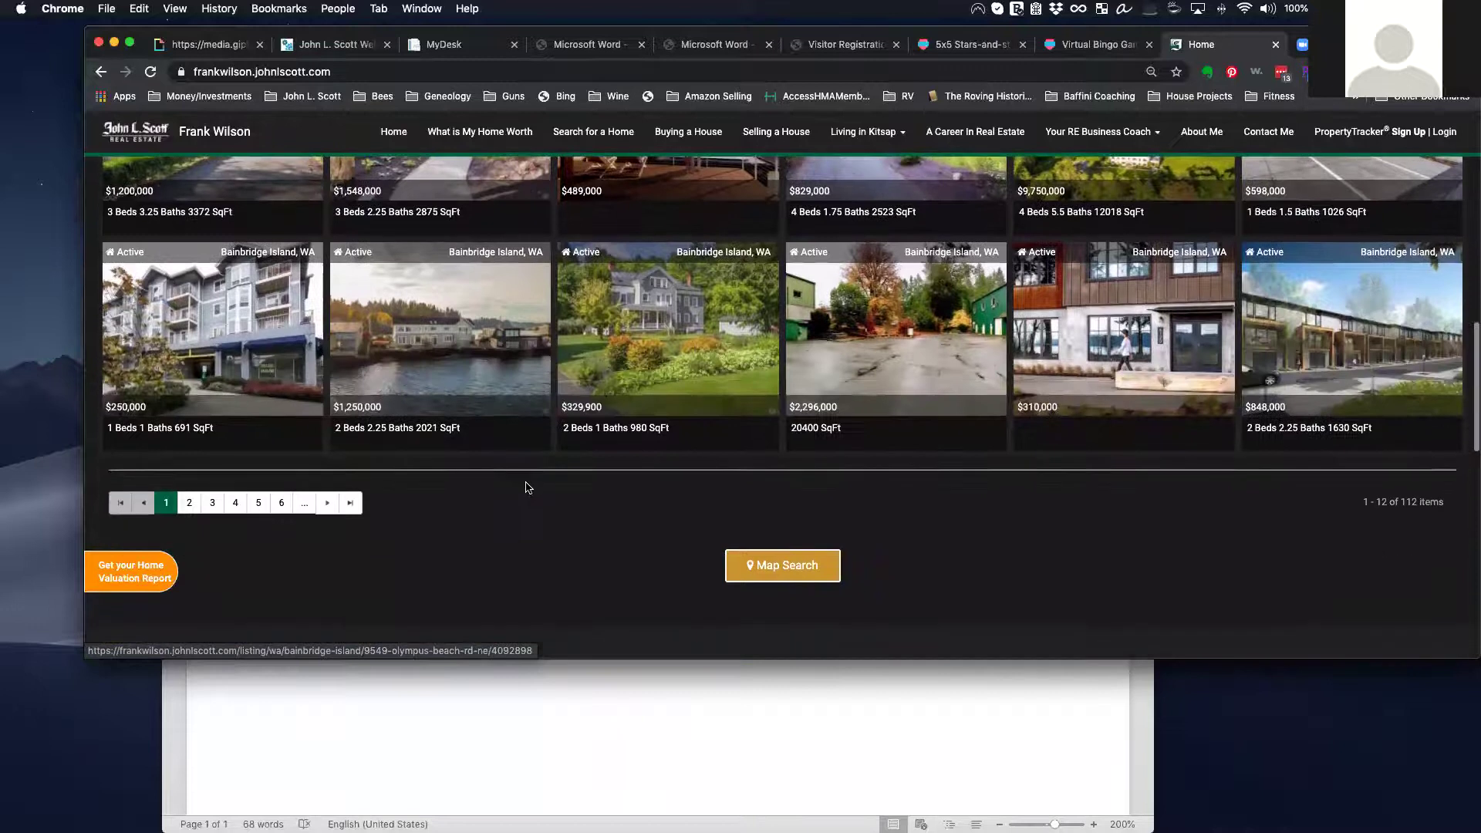
scroll(527, 487, down, 3)
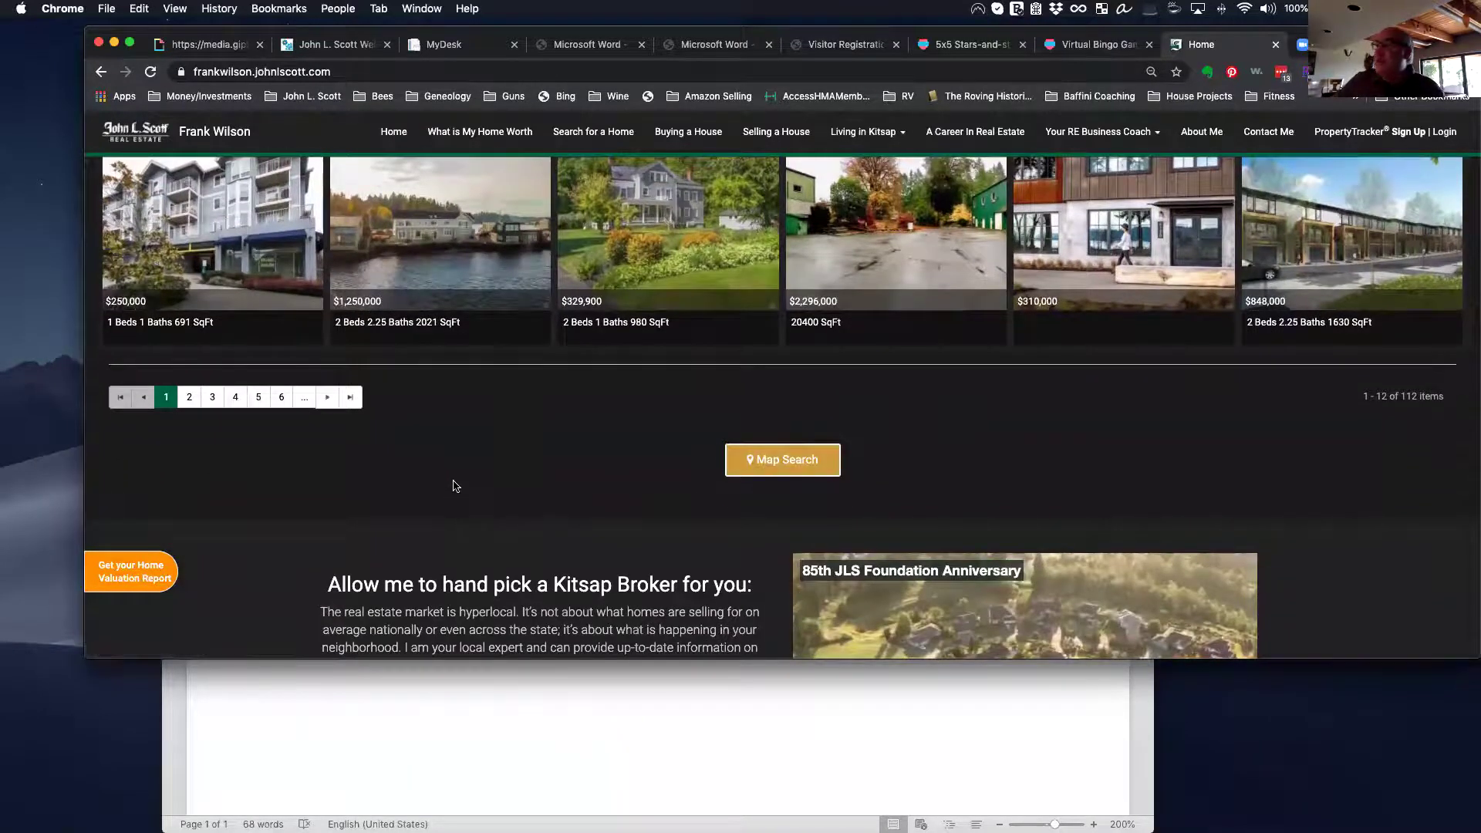
scroll(455, 486, down, 8)
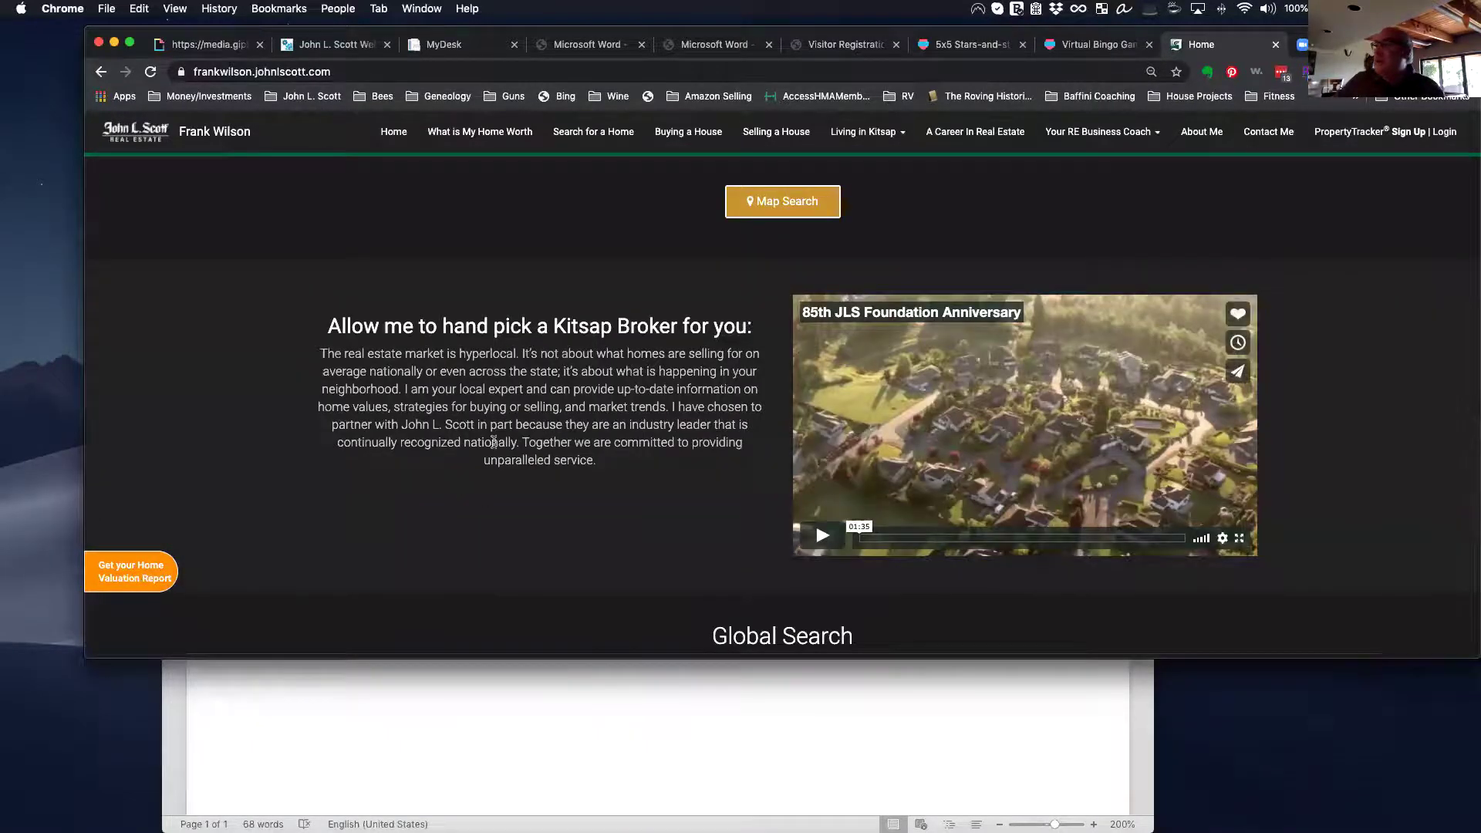
scroll(493, 442, down, 4)
scroll(494, 442, up, 3)
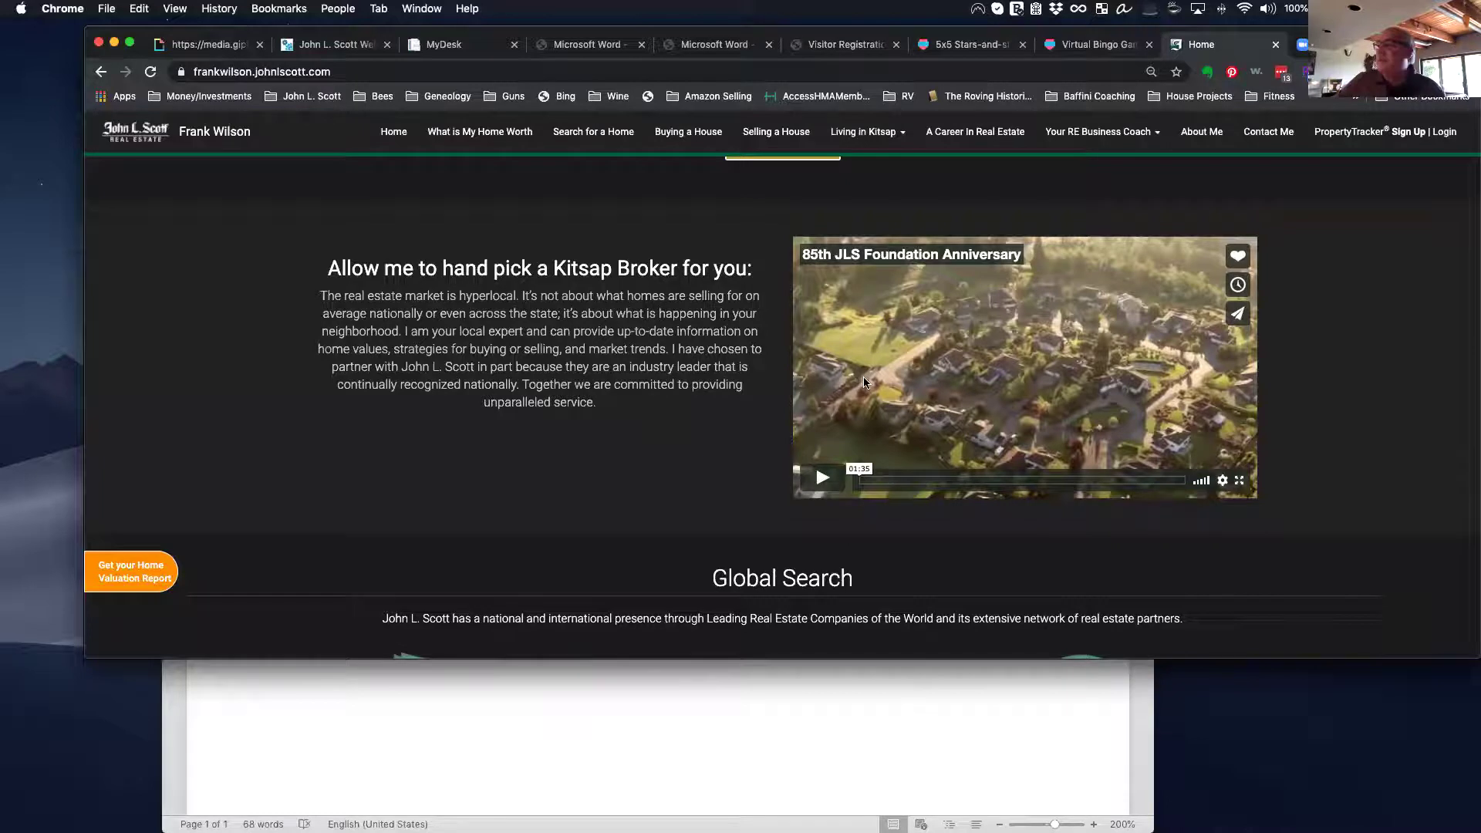
scroll(864, 378, down, 1)
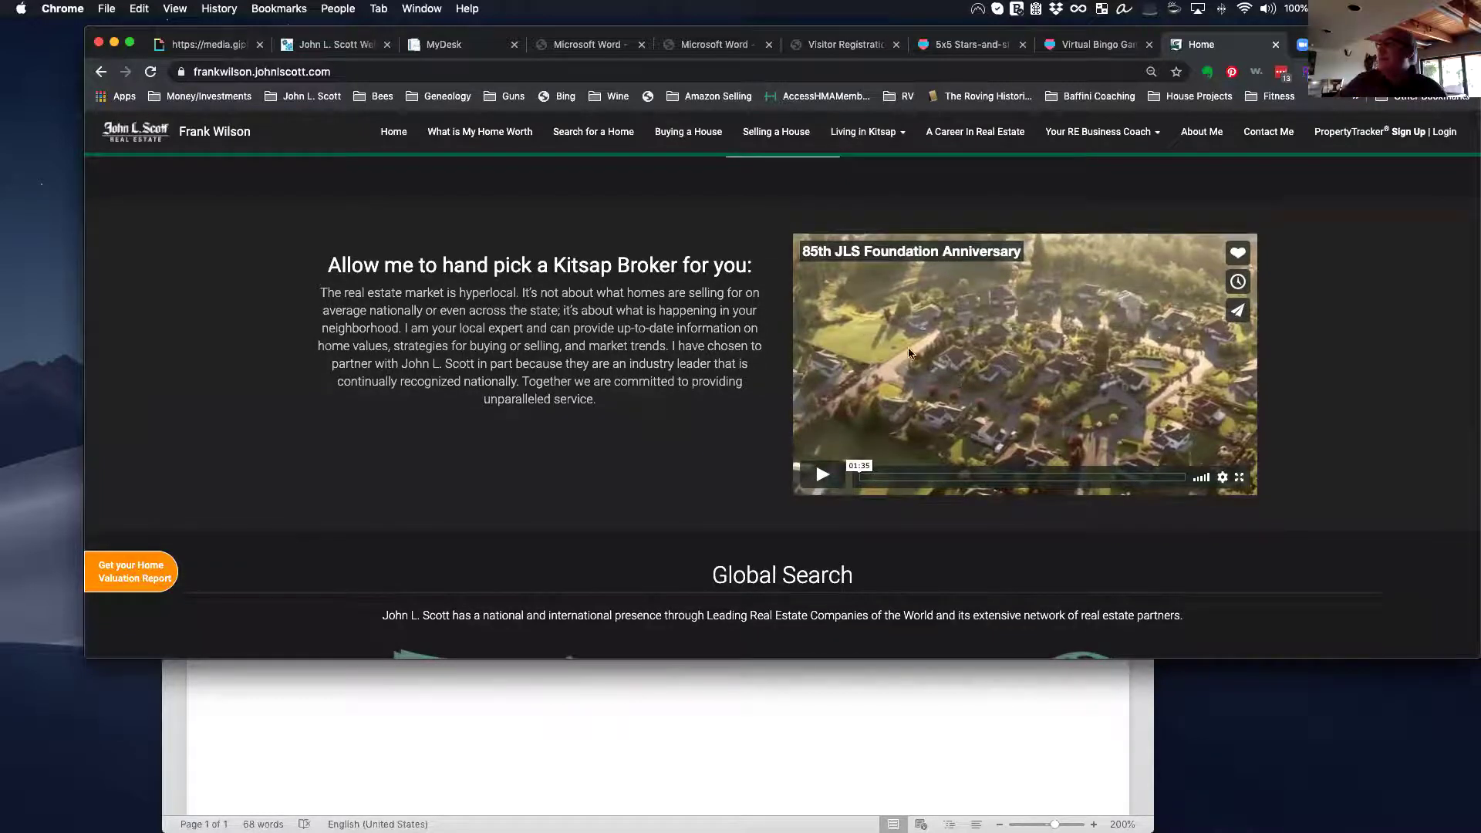
scroll(844, 384, down, 5)
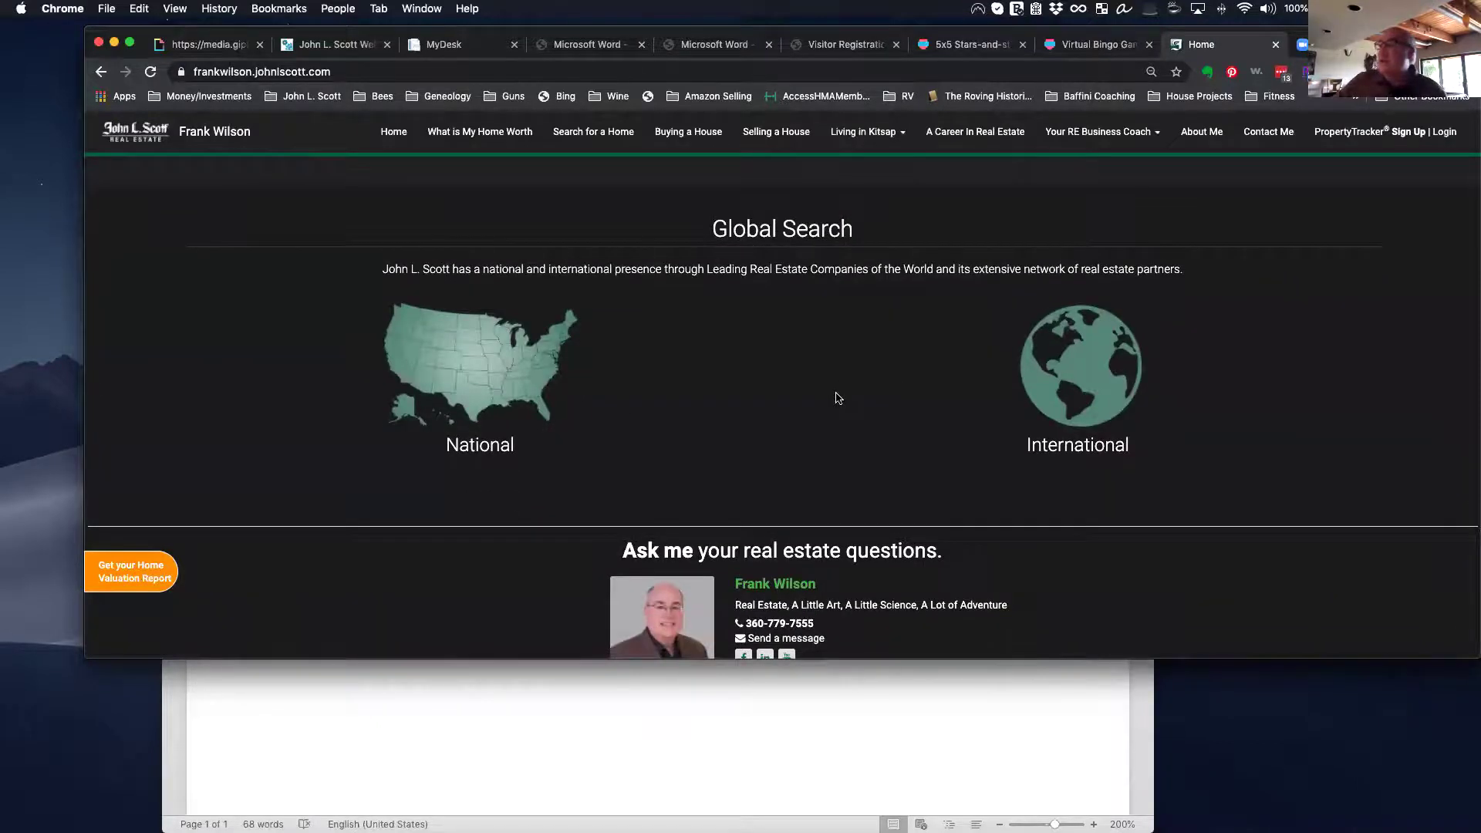
scroll(838, 398, down, 1)
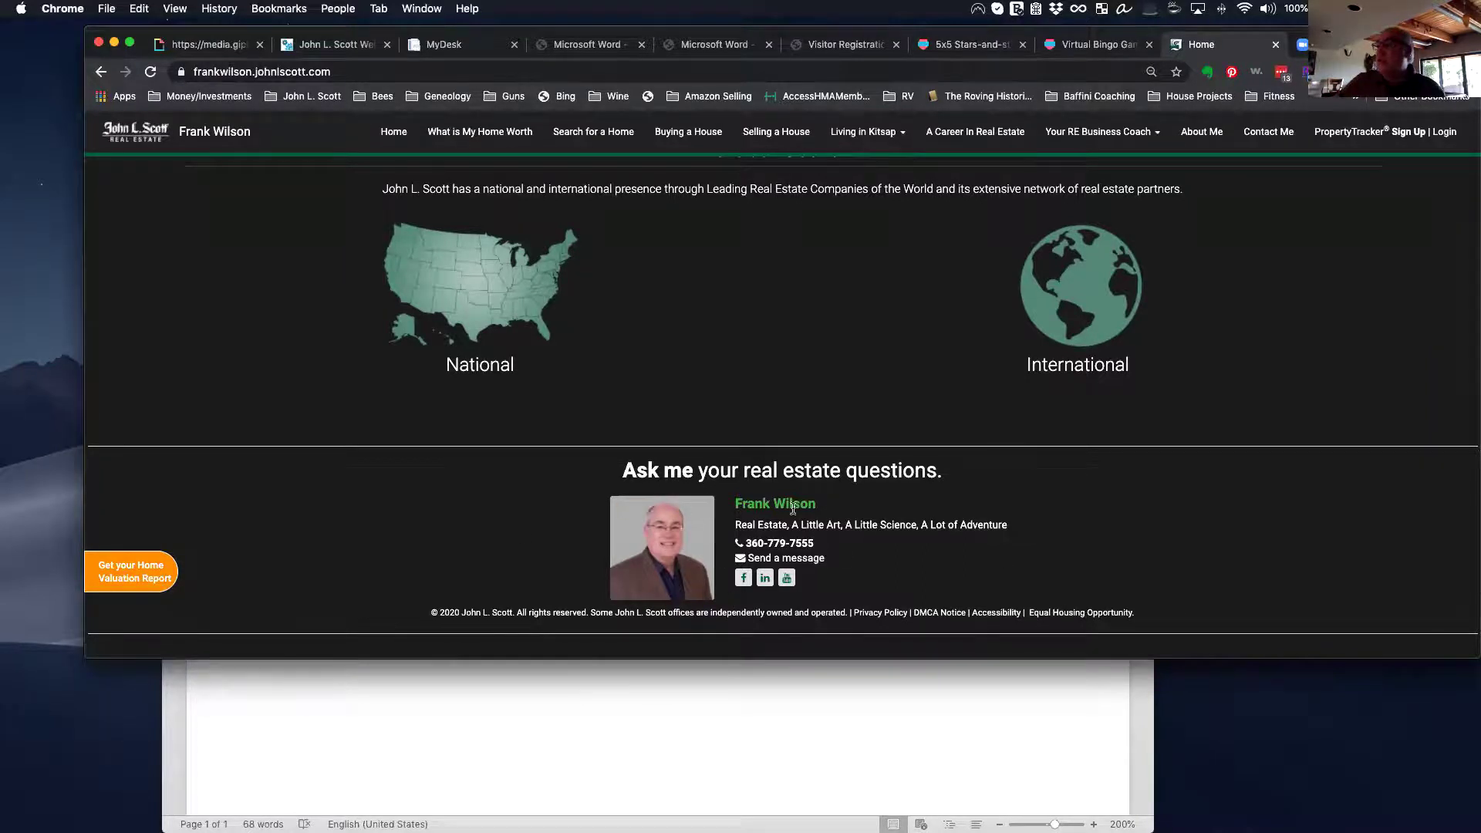
scroll(605, 400, up, 20)
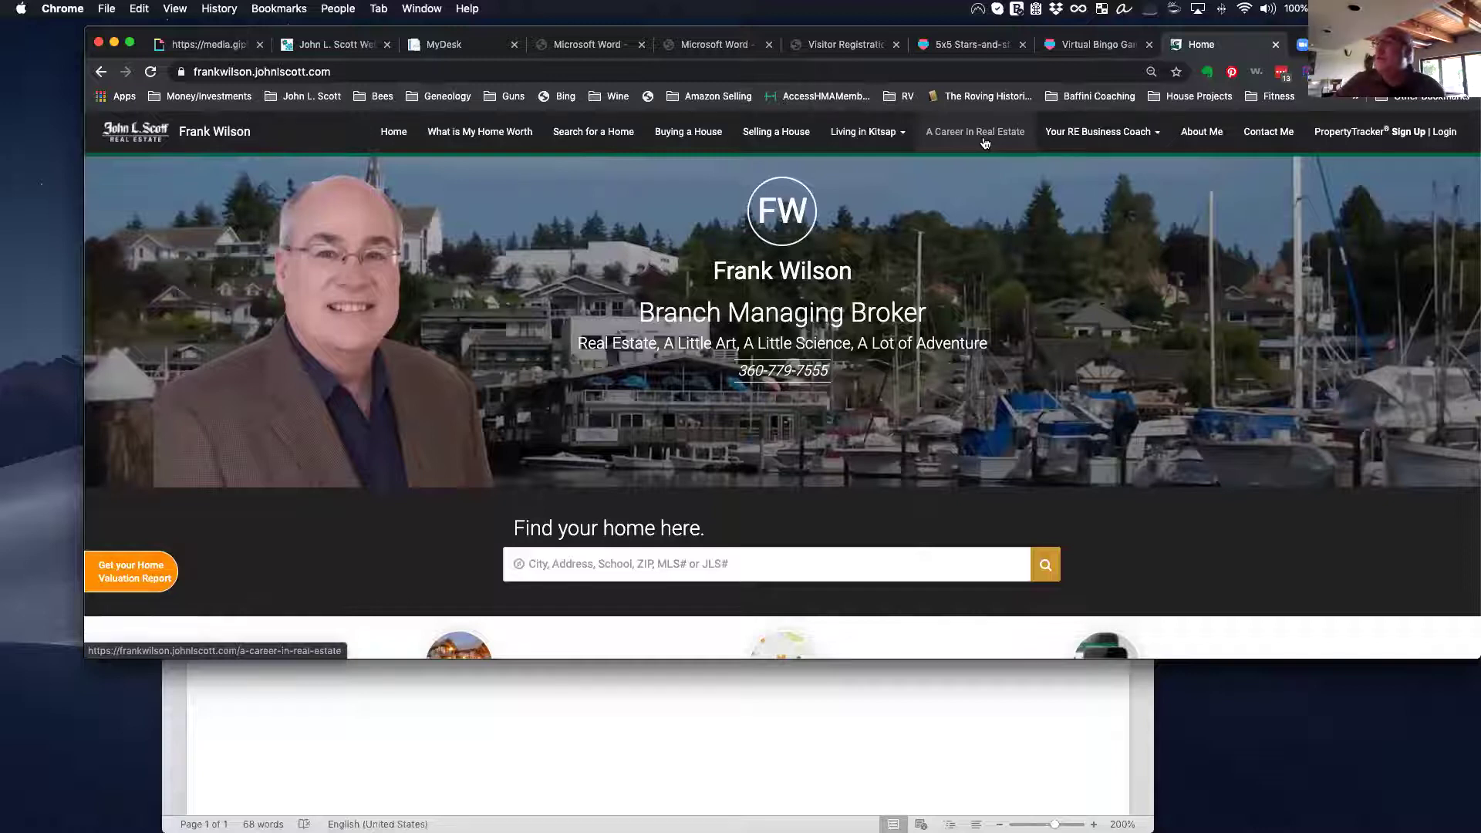
scroll(409, 139, up, 1)
click(401, 137)
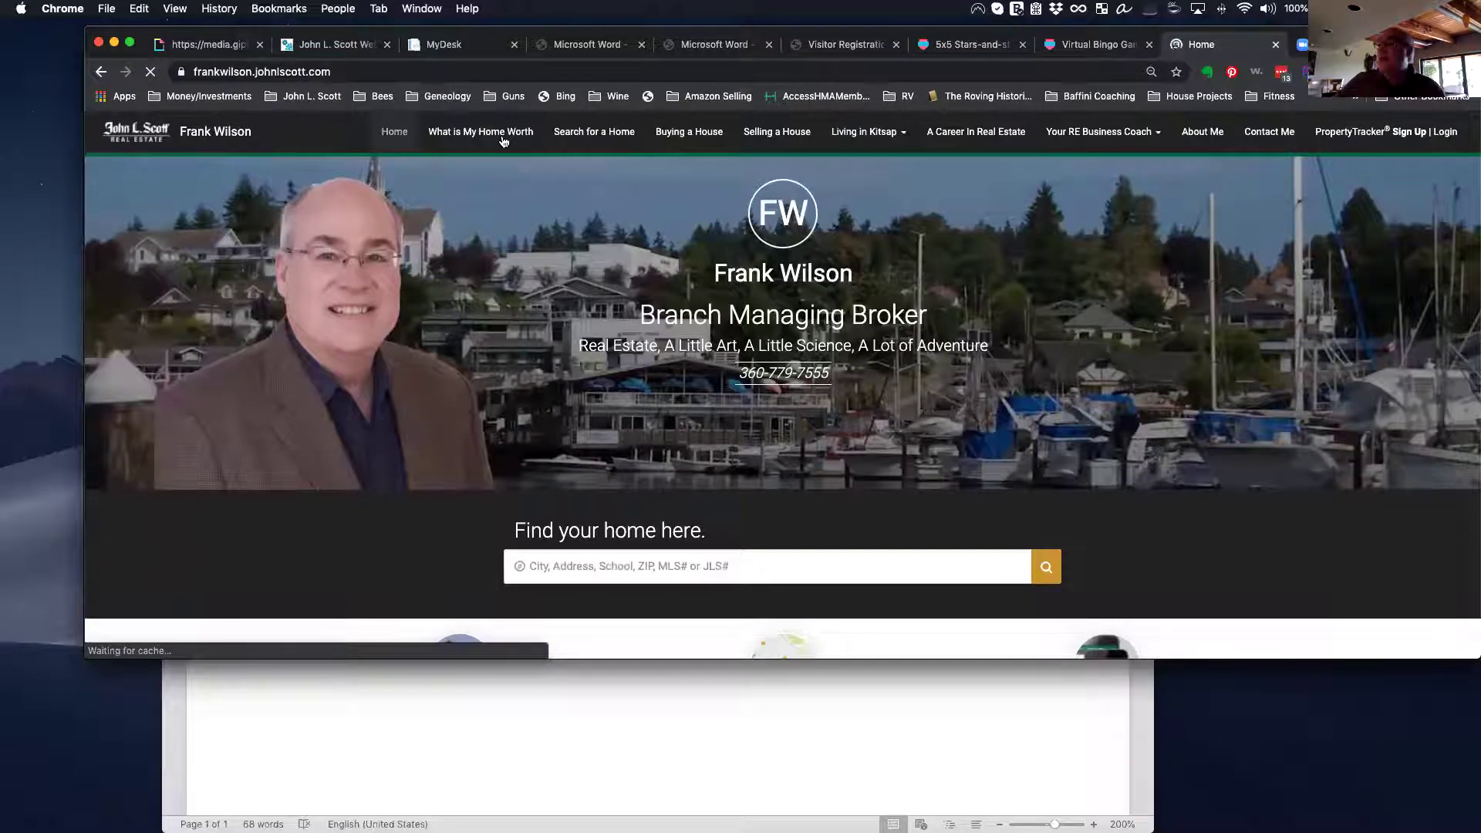
Step: Open the 'Search for a Home' map and zoom out one level around Seabeck
click(602, 144)
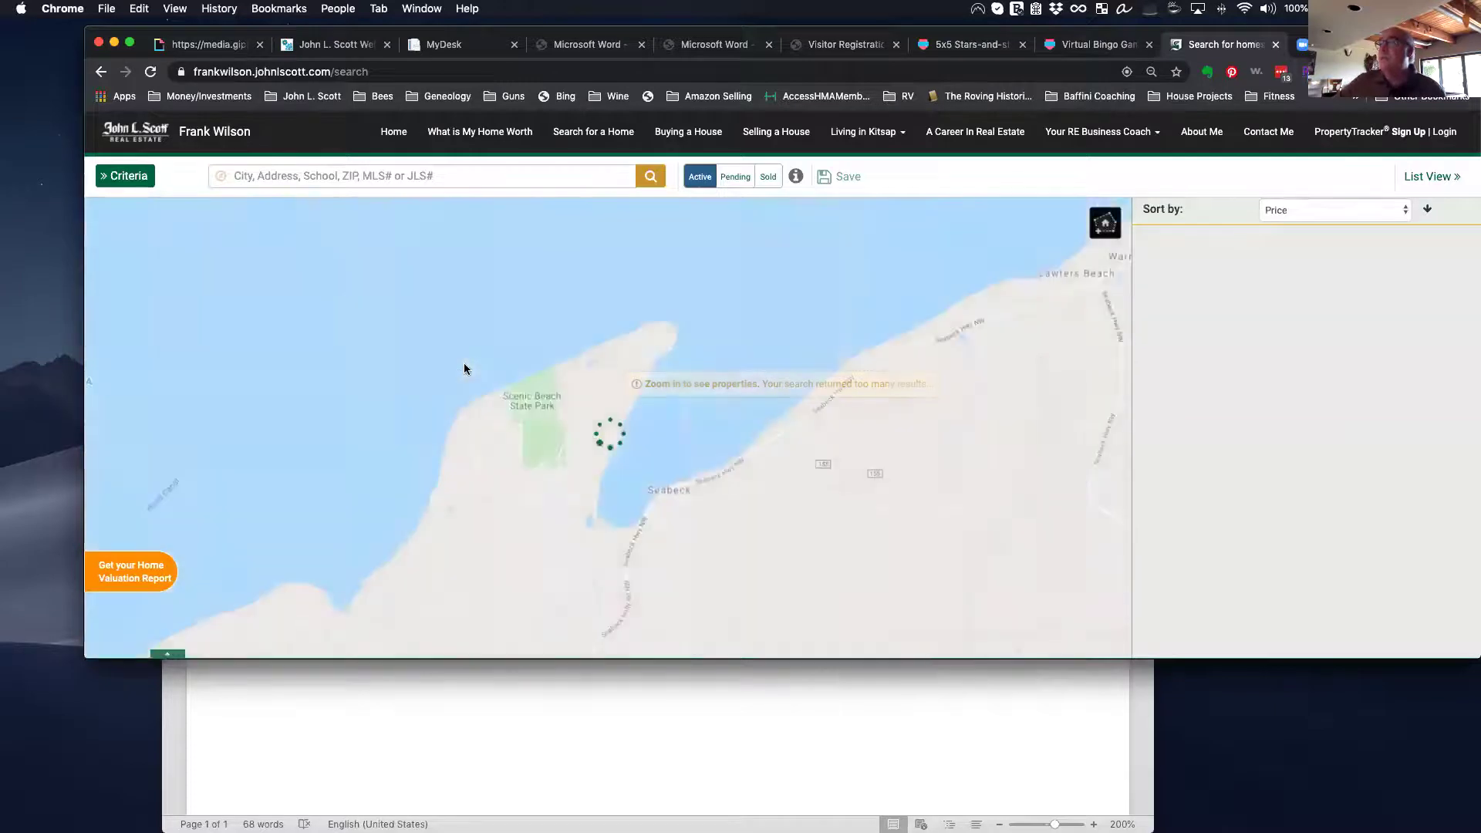
scroll(464, 364, down, 2)
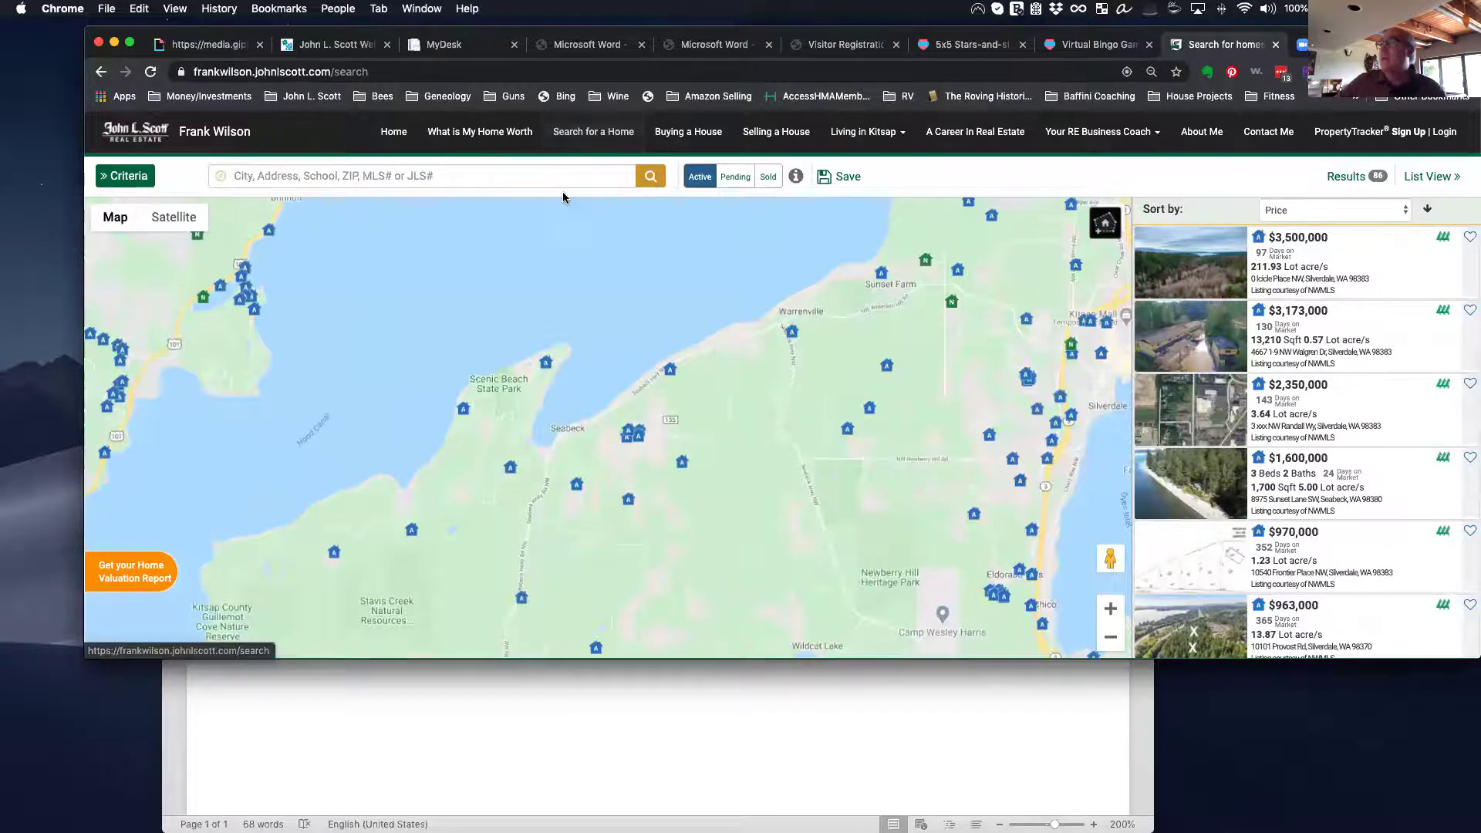
Step: Open Selling a House and scroll through its Seller's Guide, Home's Value, Get Notified and Contact Me steps
click(683, 136)
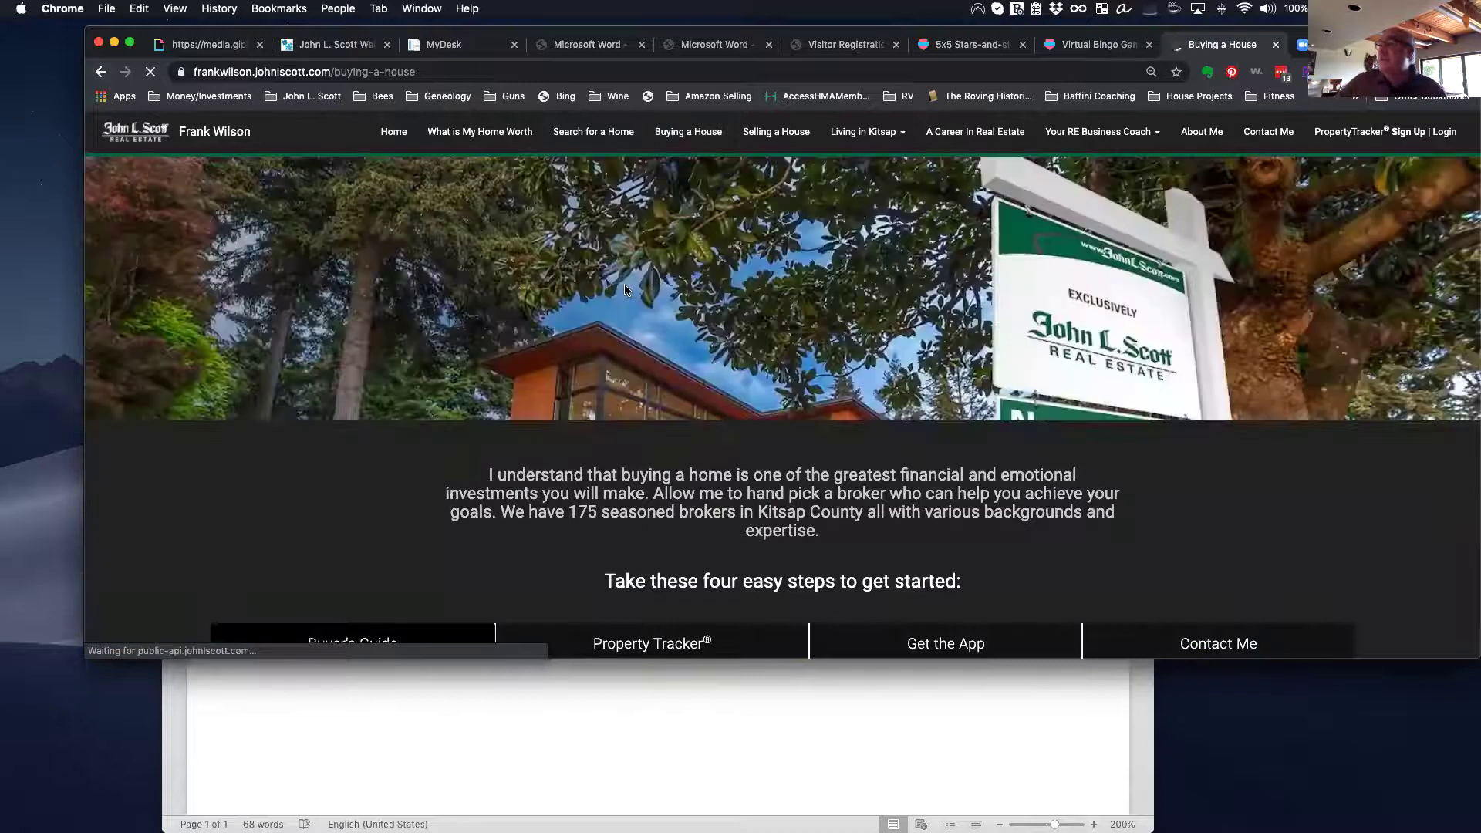
scroll(625, 290, down, 10)
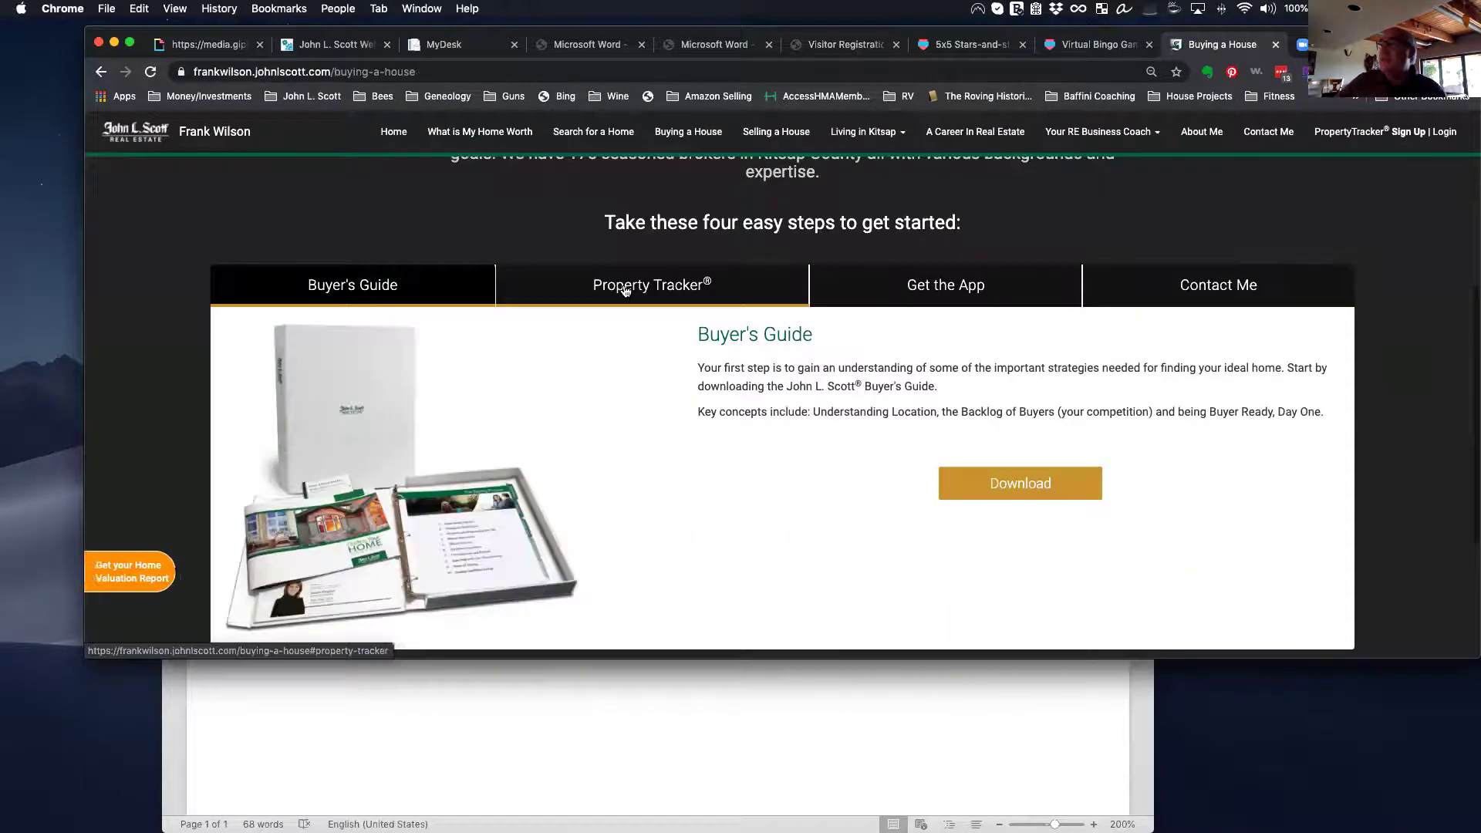
scroll(625, 290, up, 10)
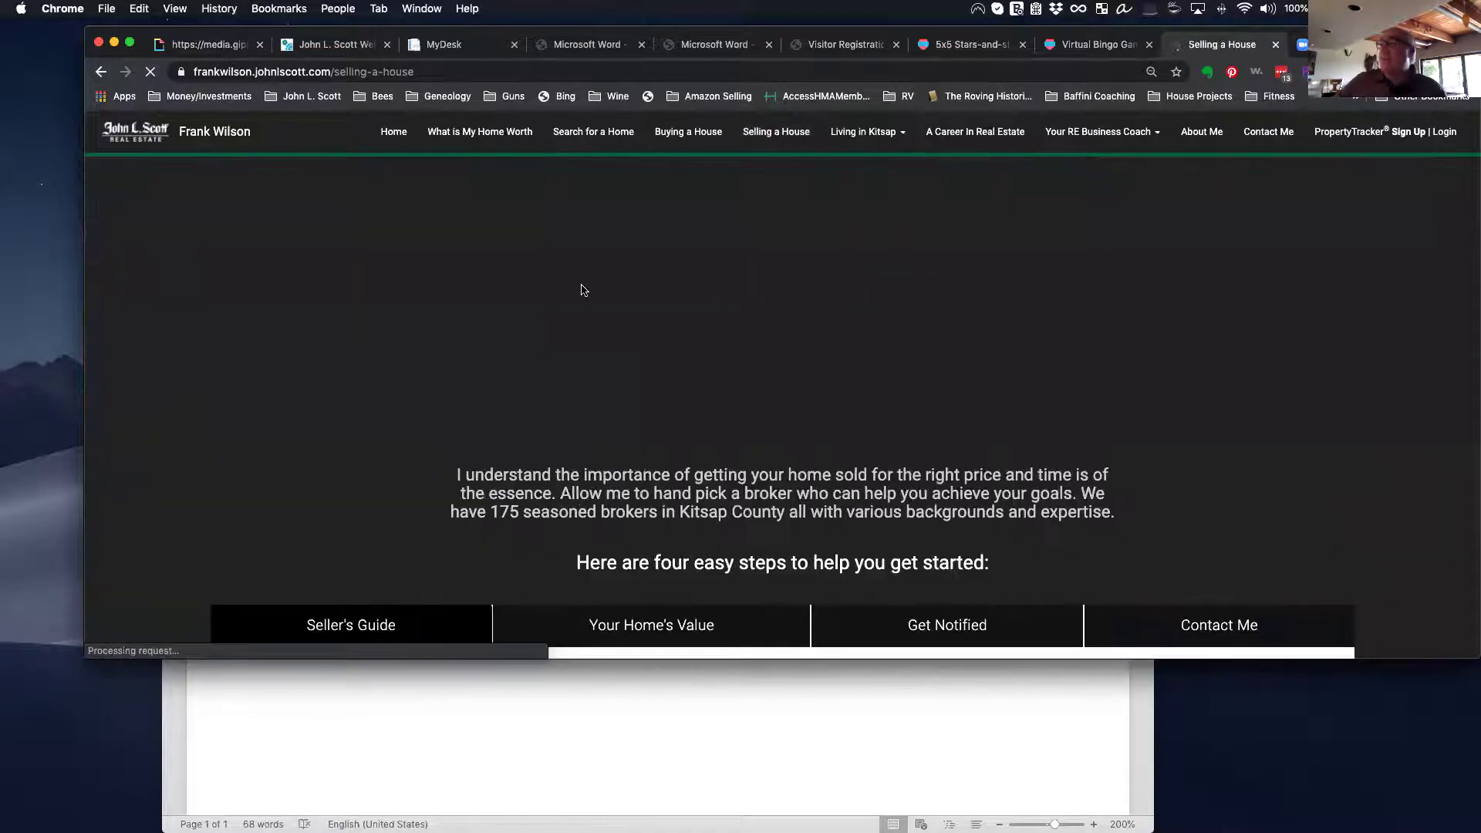
scroll(583, 289, down, 4)
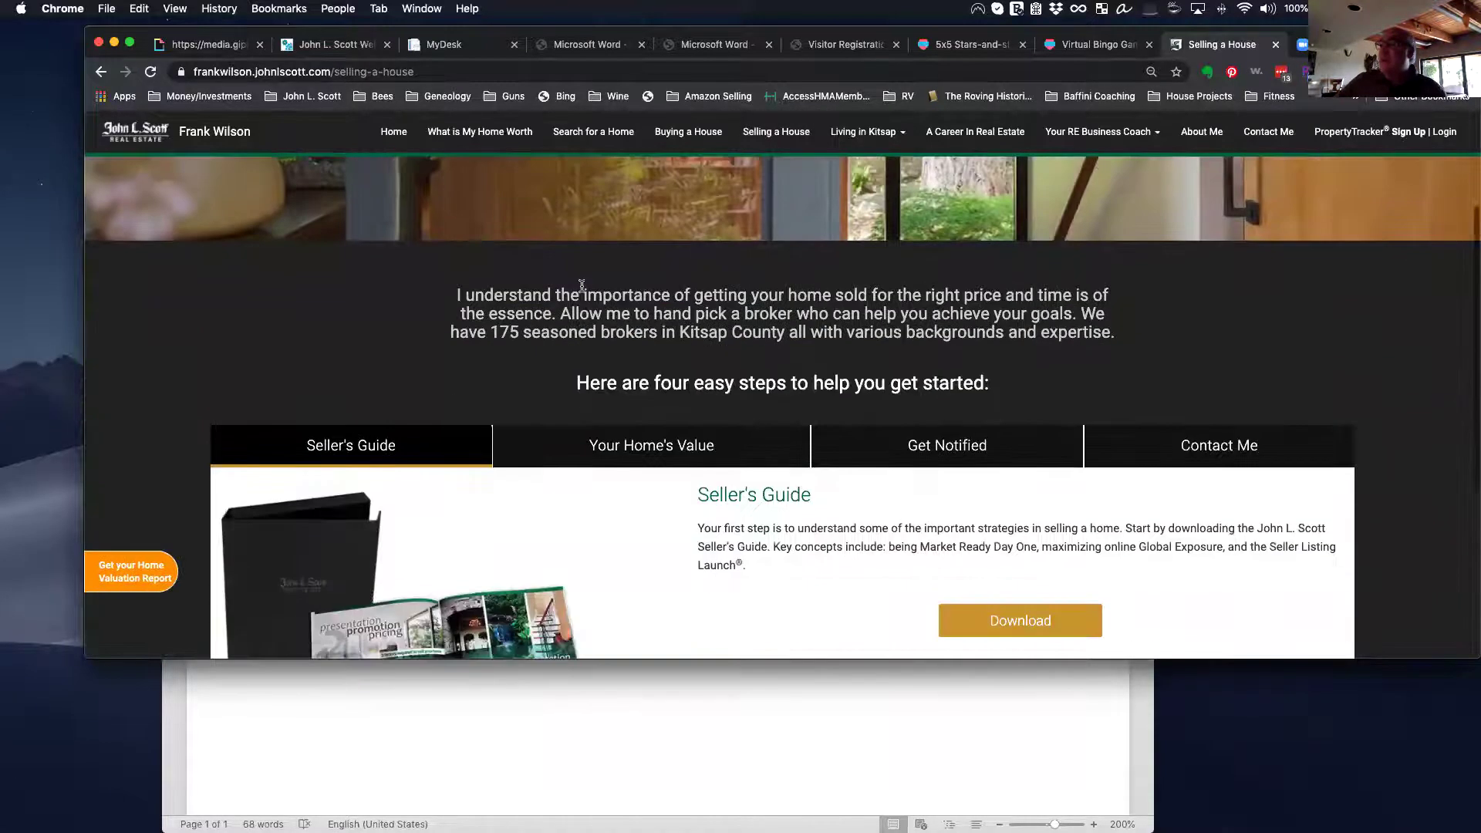
scroll(691, 307, up, 4)
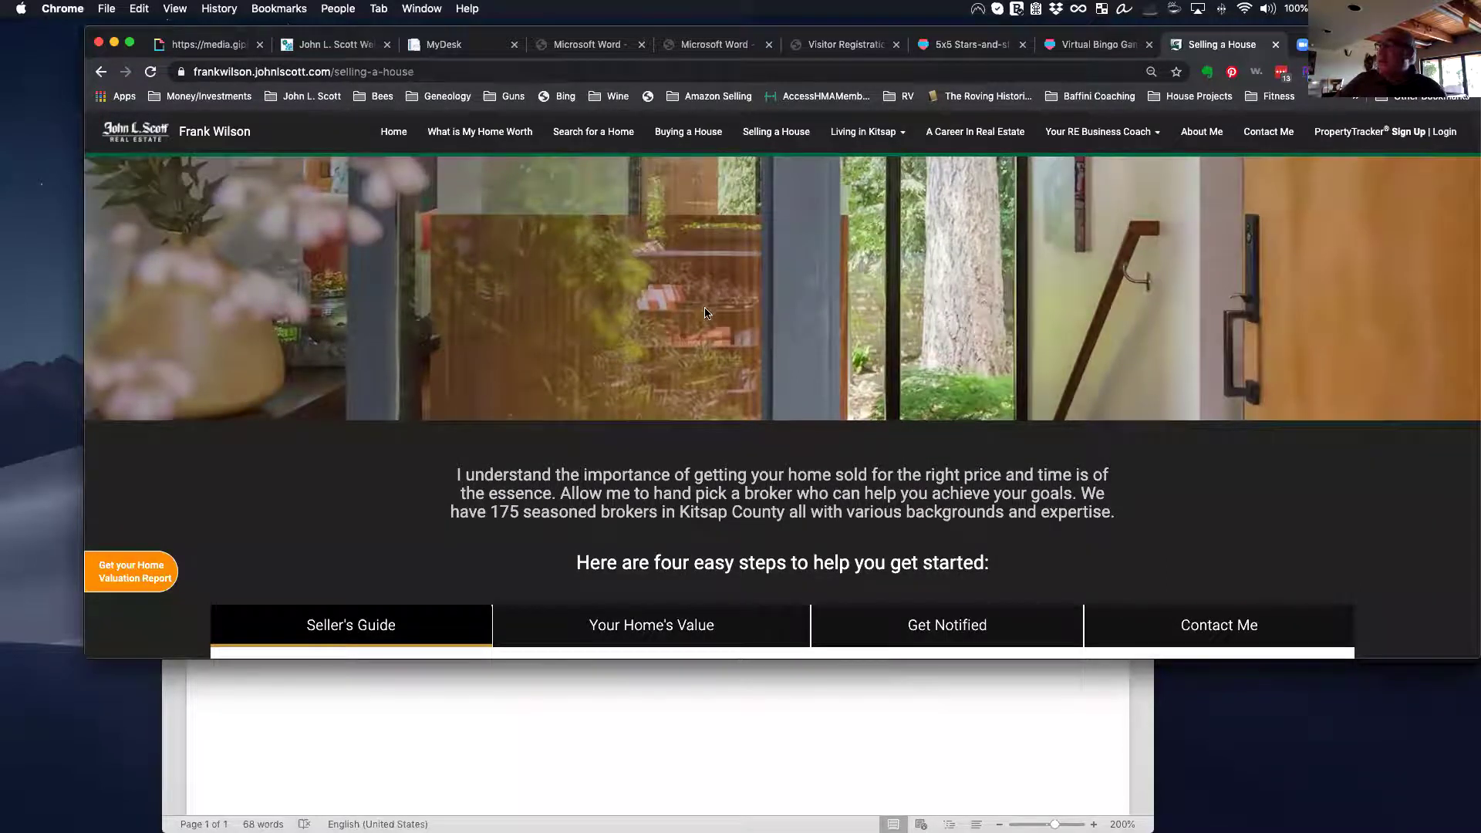
scroll(705, 313, down, 4)
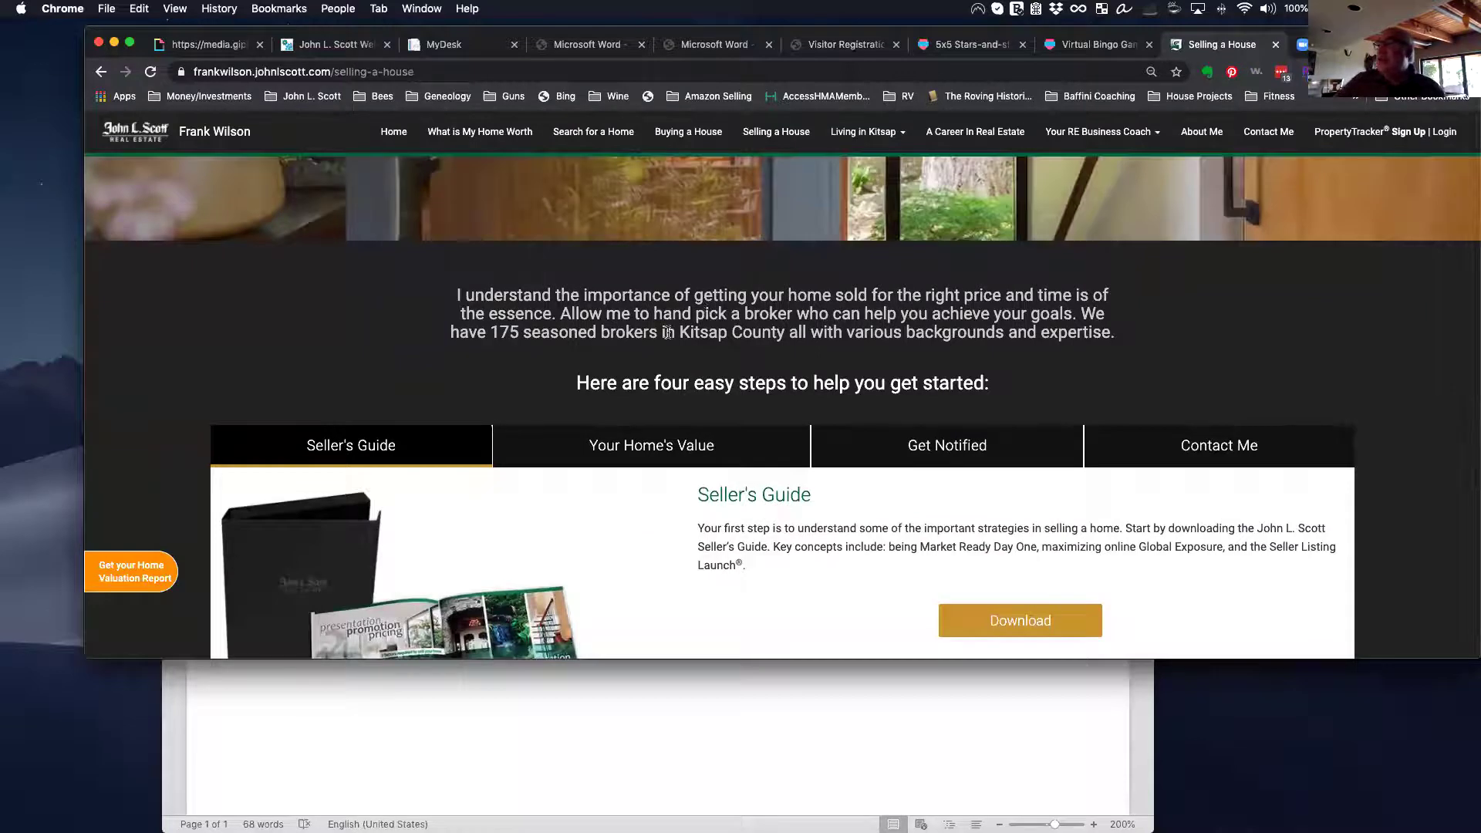
scroll(861, 349, down, 5)
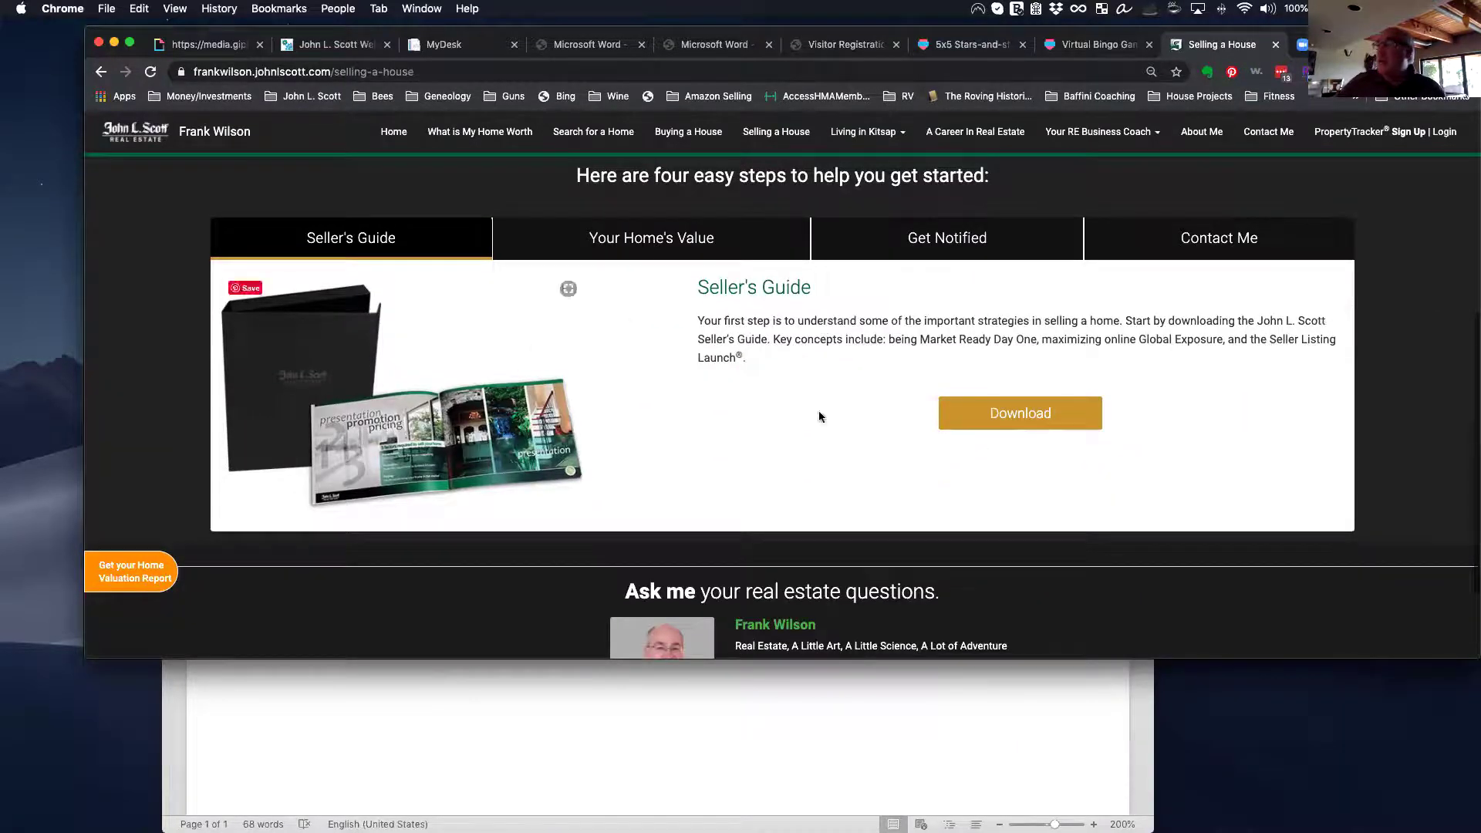
scroll(873, 326, up, 4)
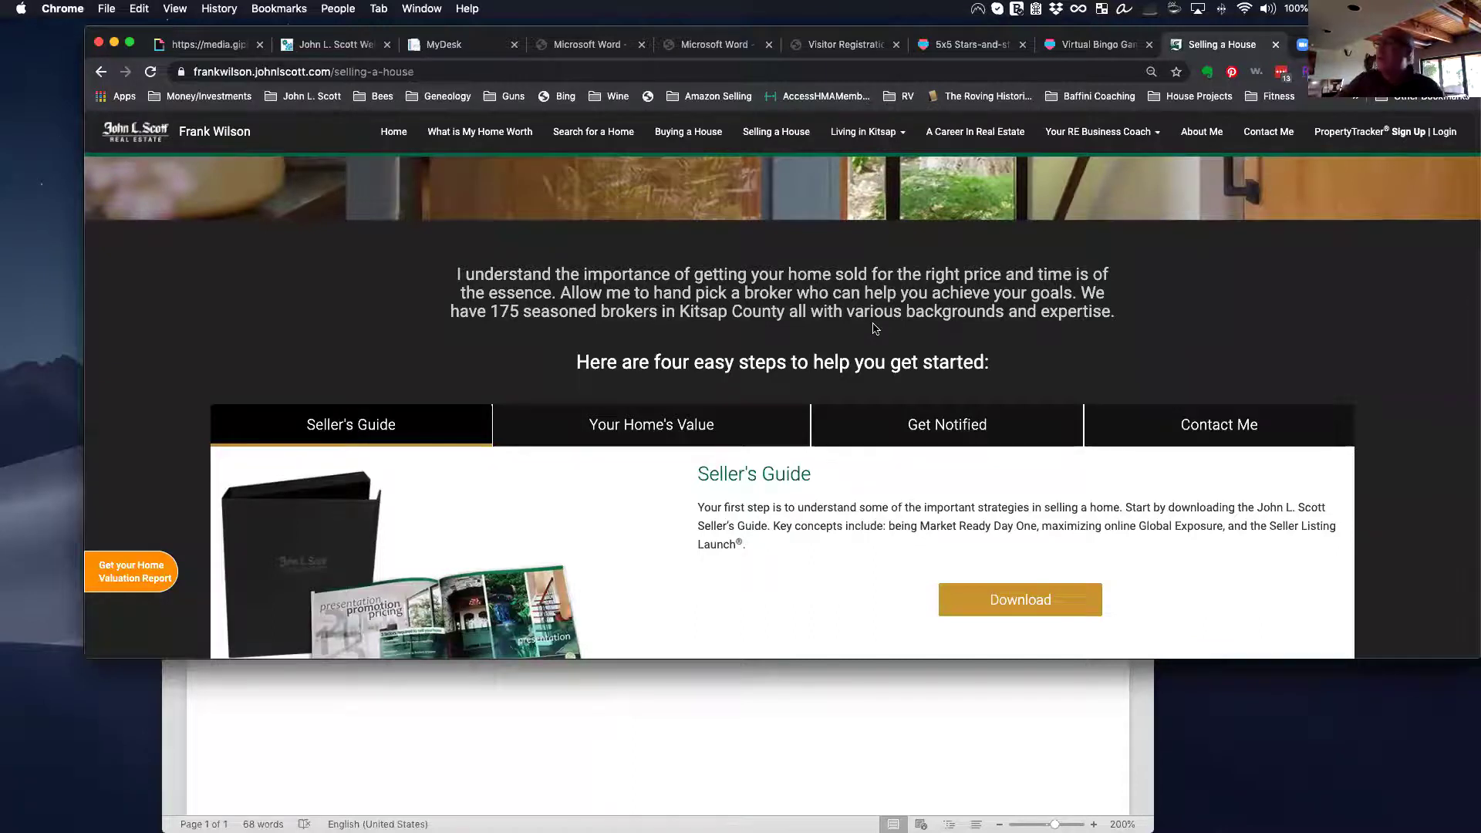
scroll(876, 316, up, 5)
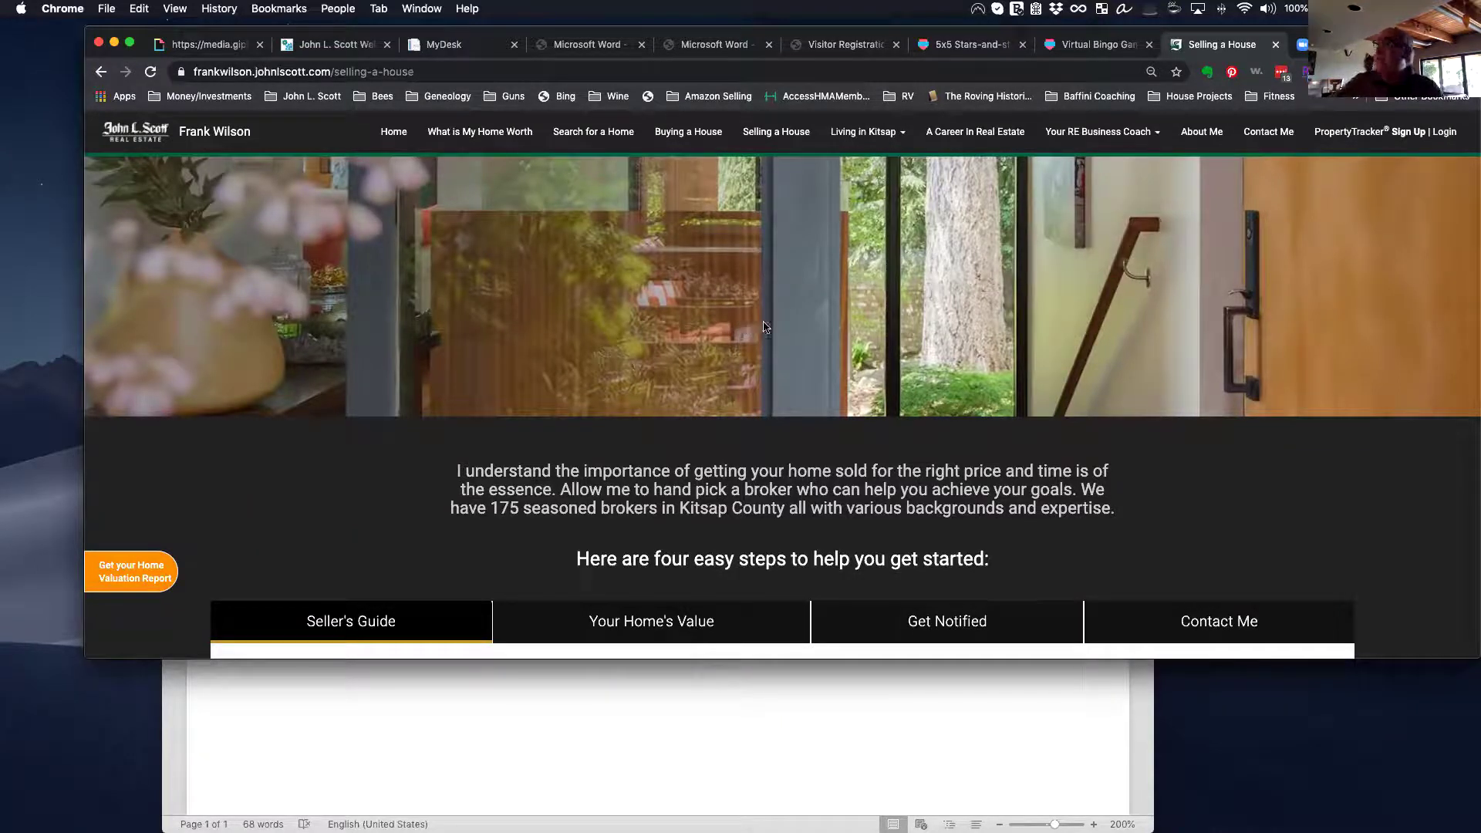
Step: Open Living in Poulsbo from the Living in Kitsap menu and scroll to its Community Spotlight video
mouse_move(869, 135)
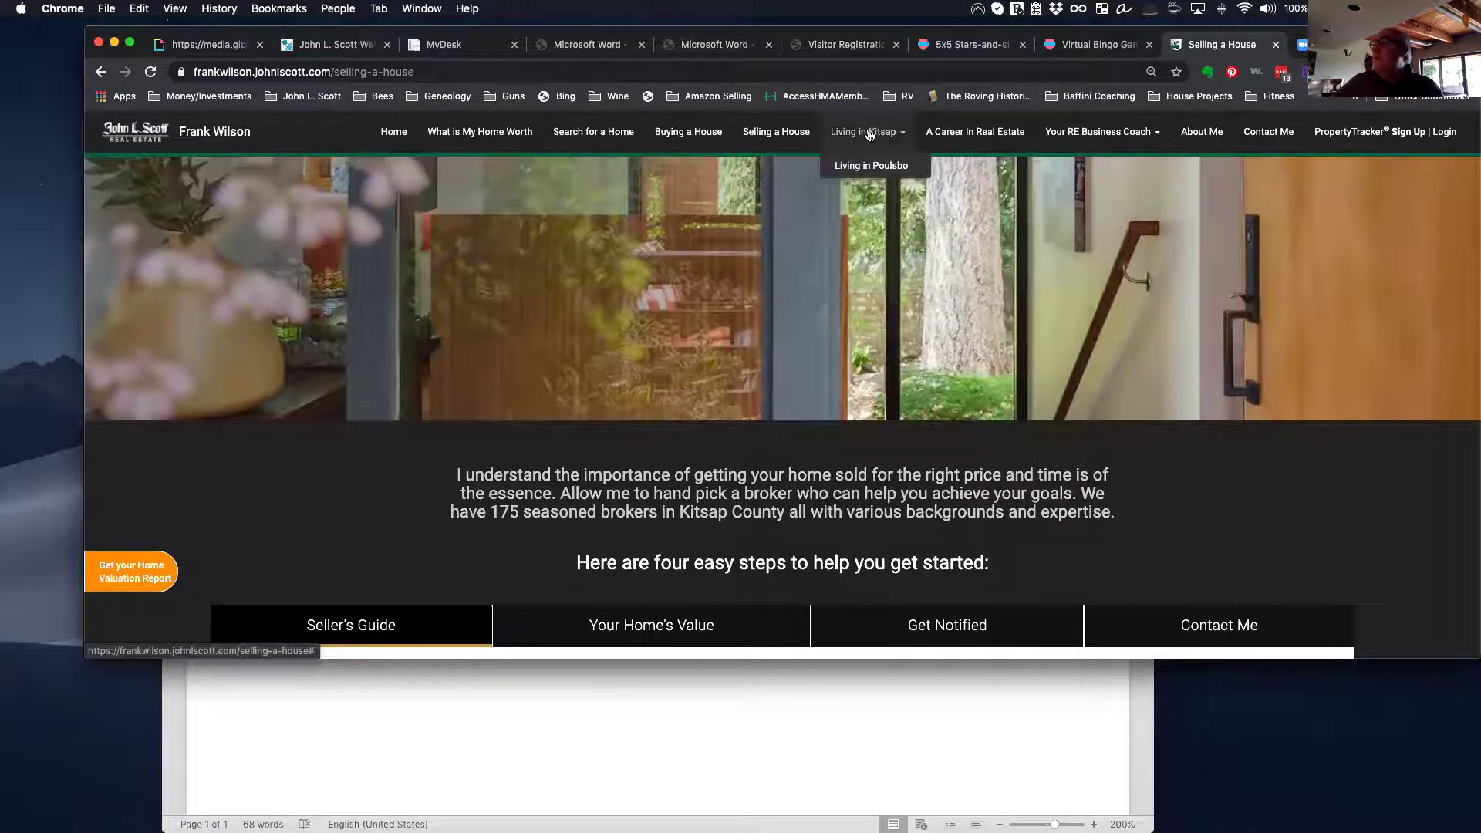
click(872, 164)
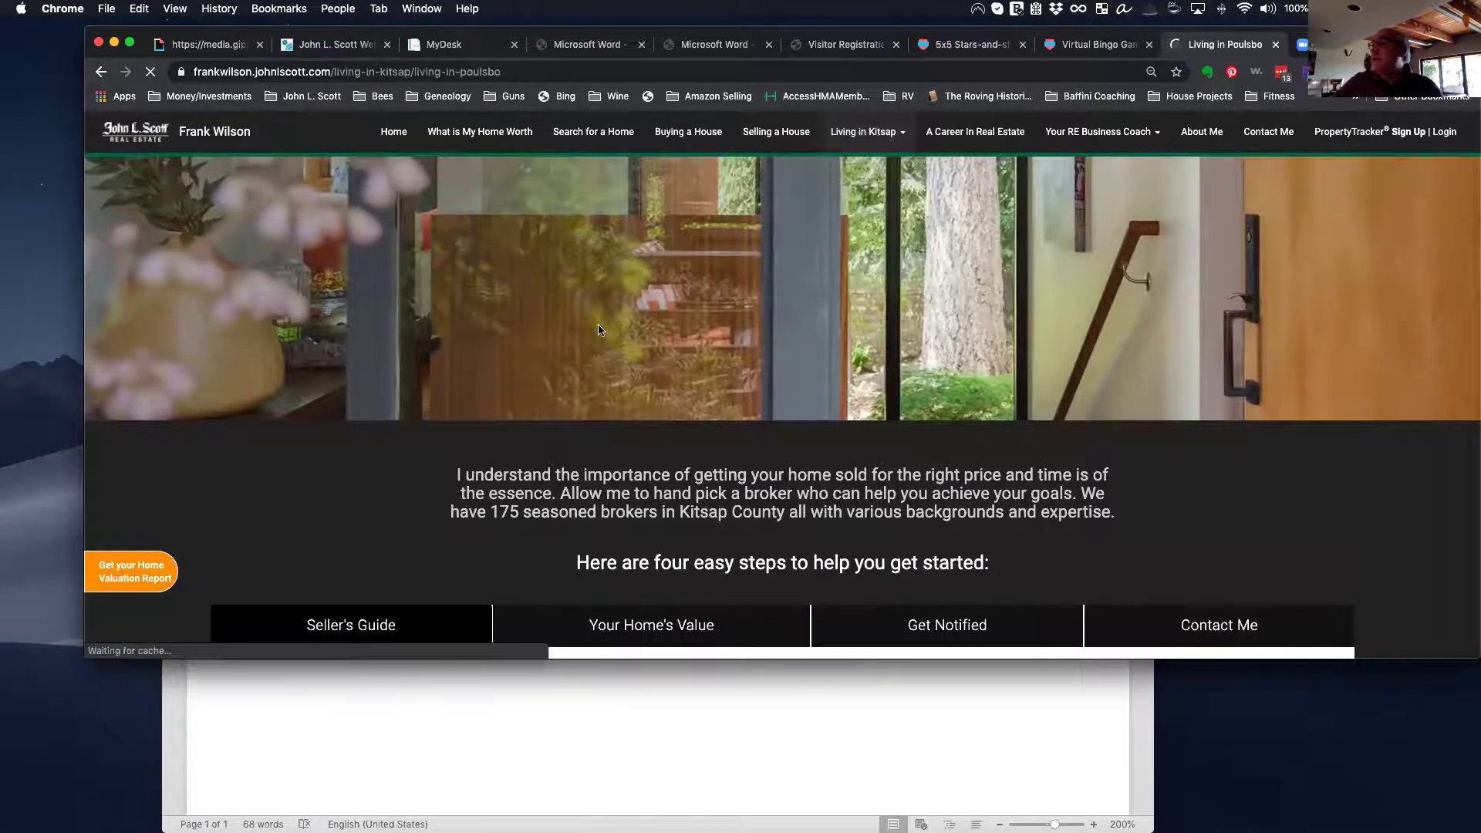
scroll(596, 340, down, 3)
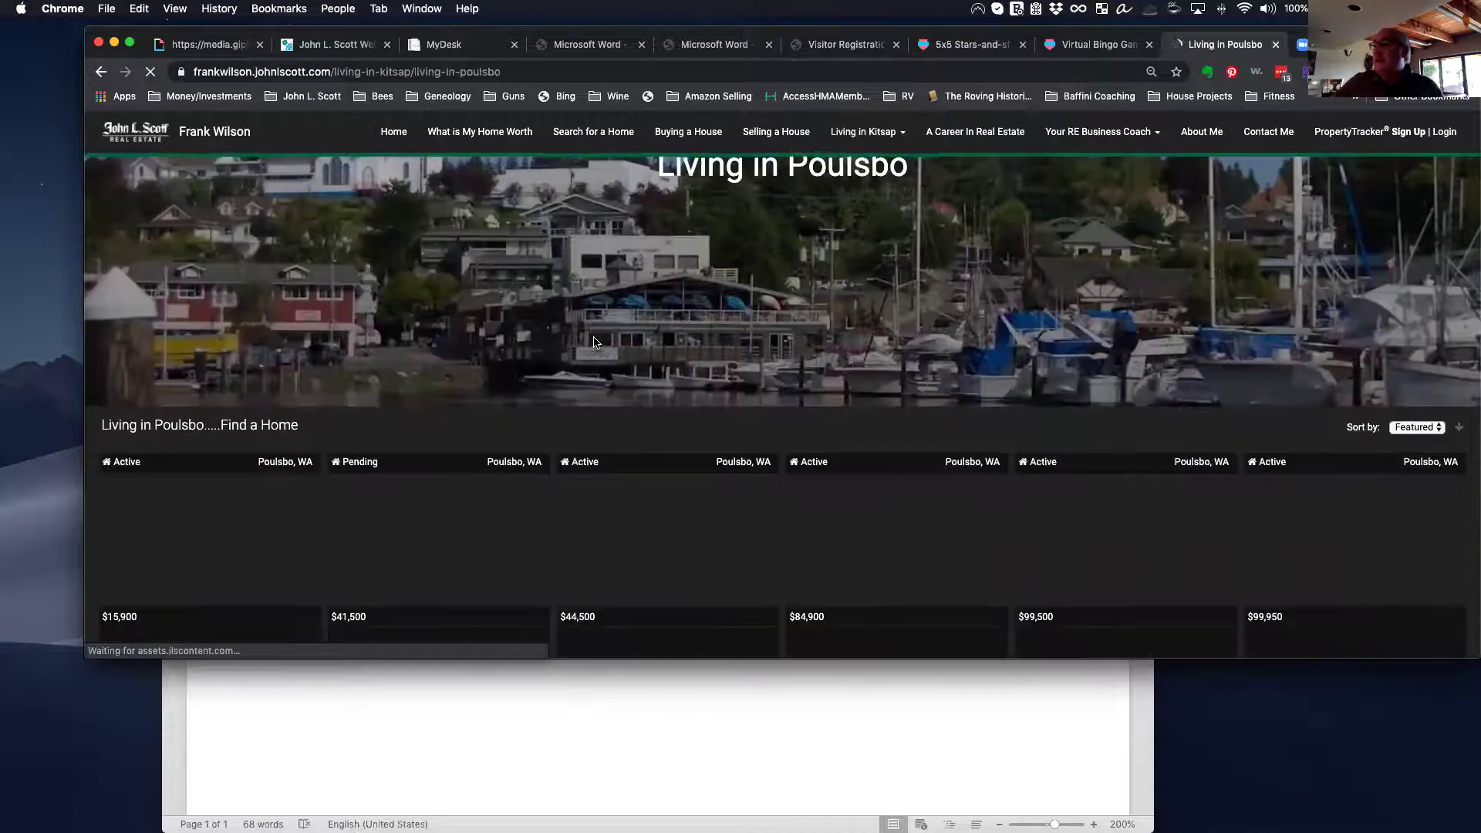
scroll(596, 343, down, 2)
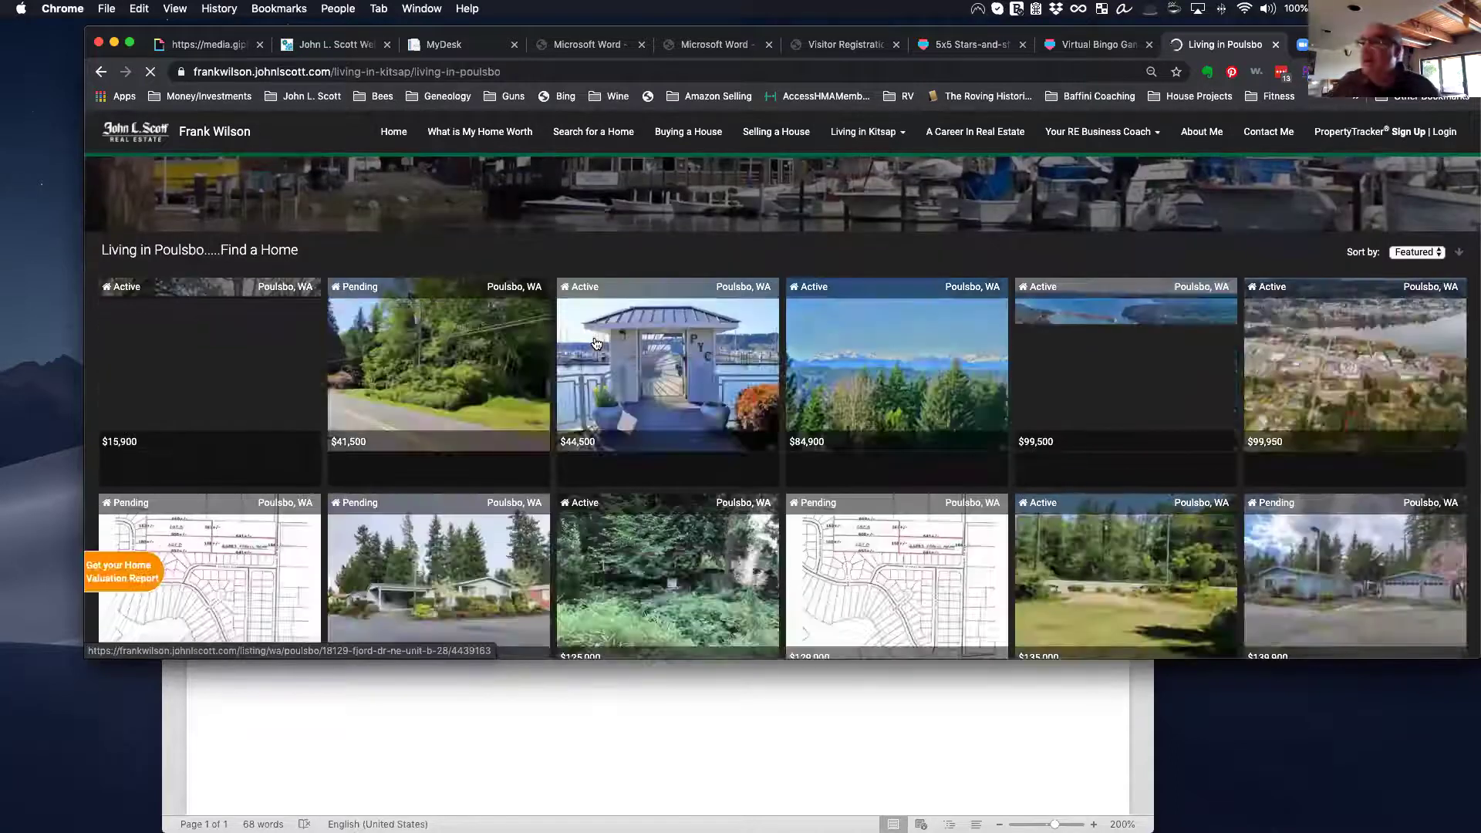
scroll(596, 342, down, 8)
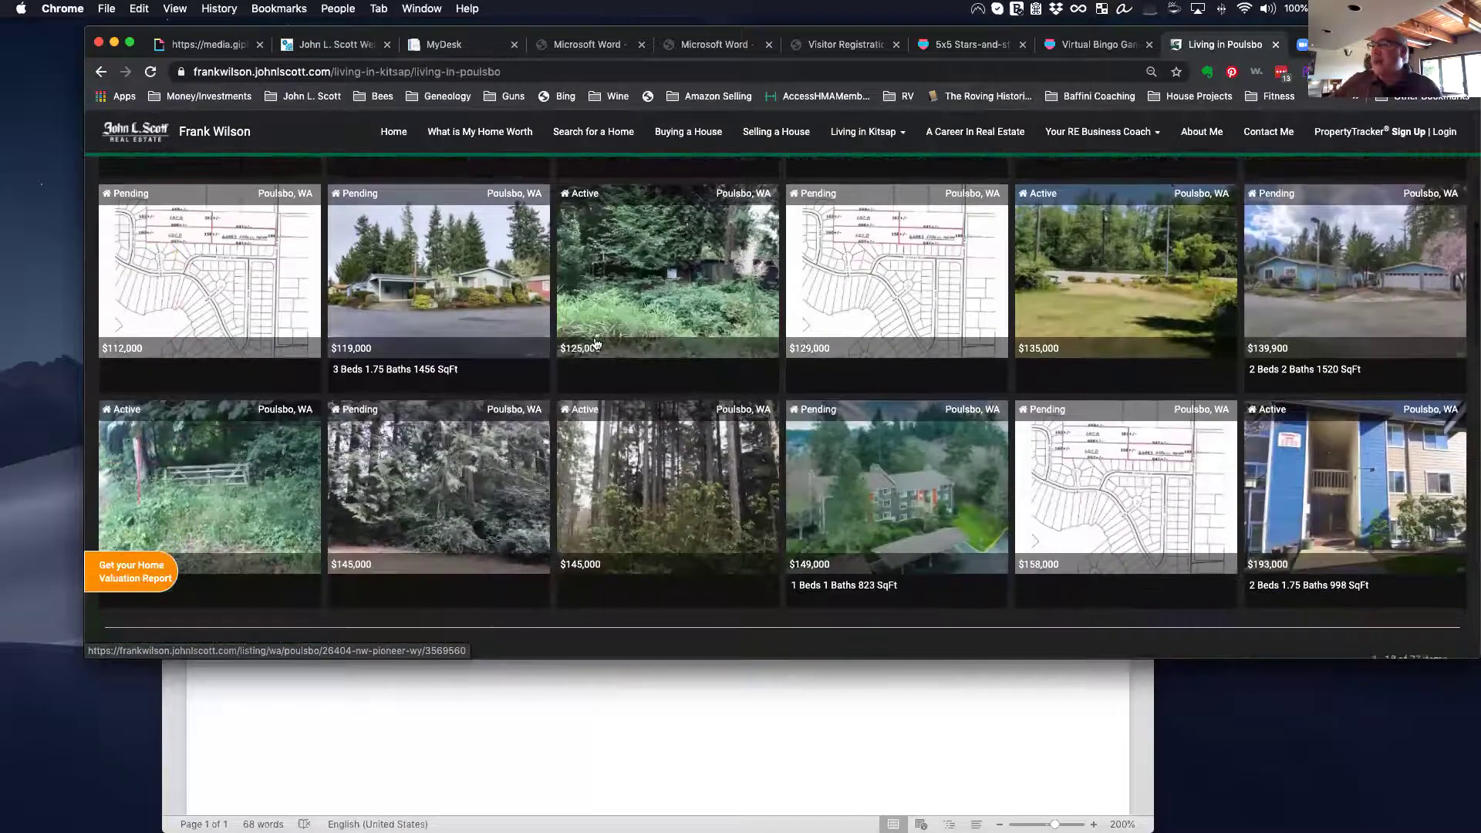
scroll(595, 343, down, 4)
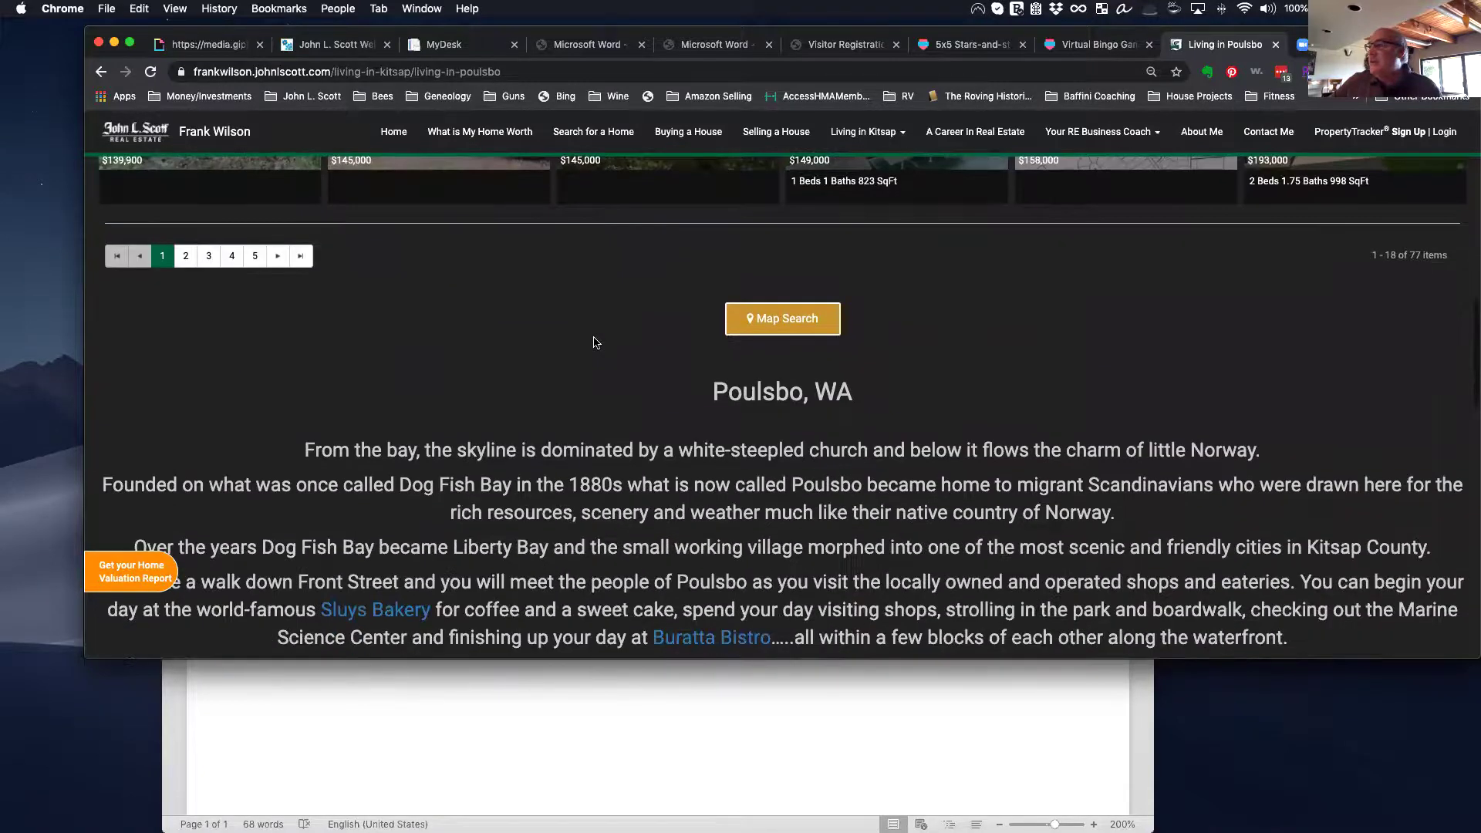
scroll(596, 343, down, 3)
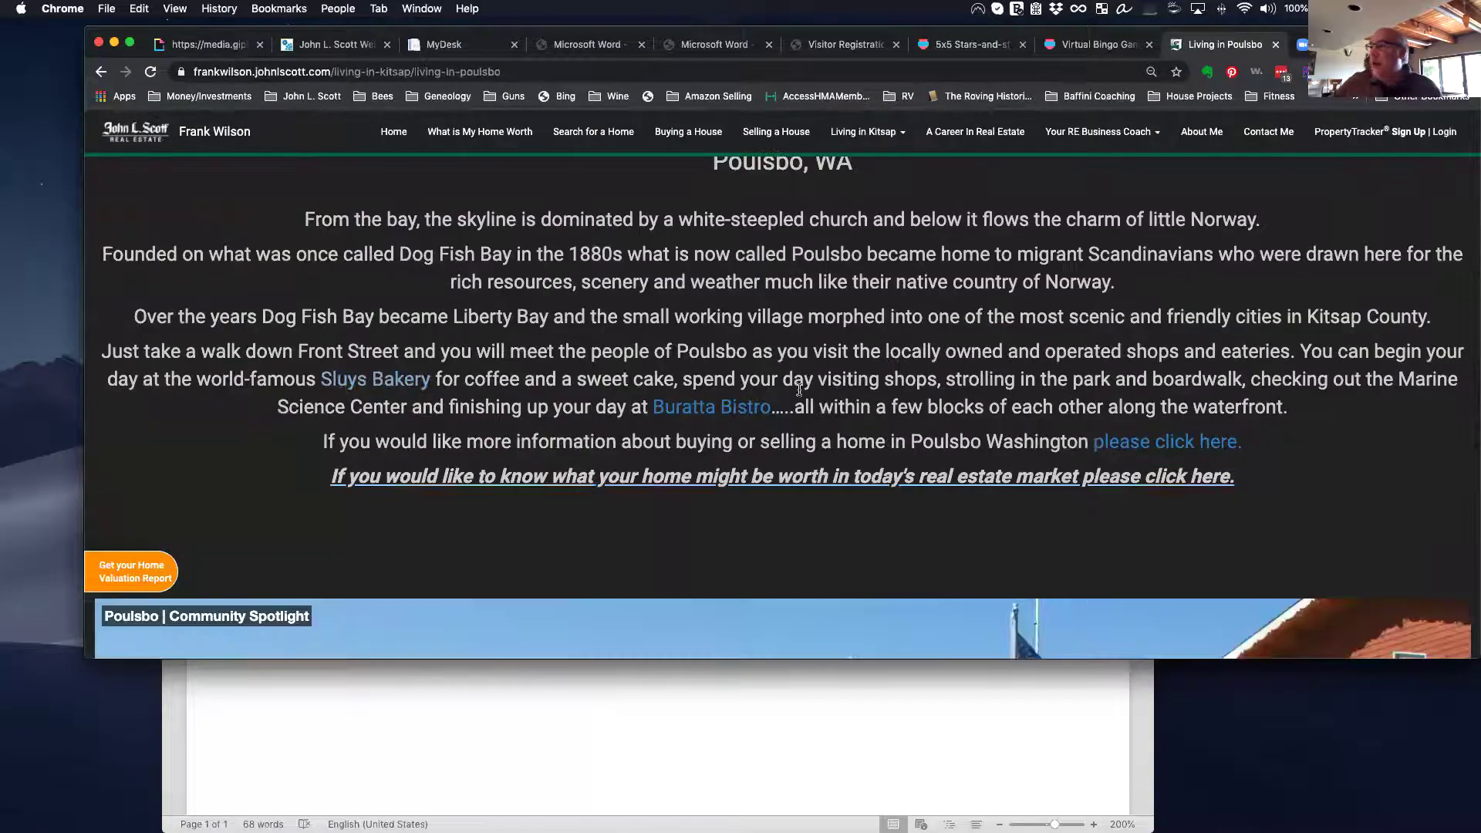
scroll(771, 393, down, 3)
scroll(779, 386, down, 3)
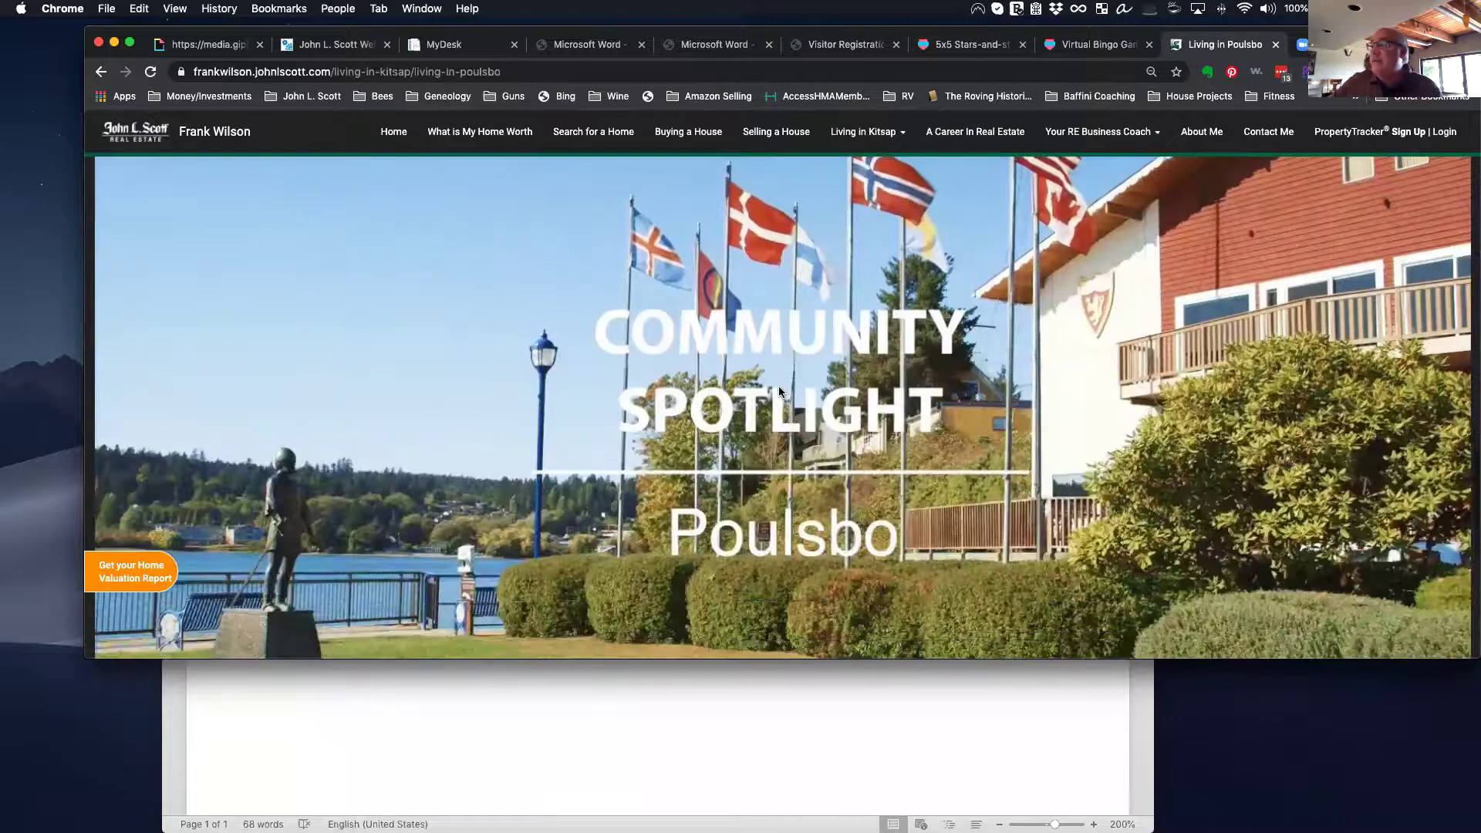
scroll(780, 392, down, 1)
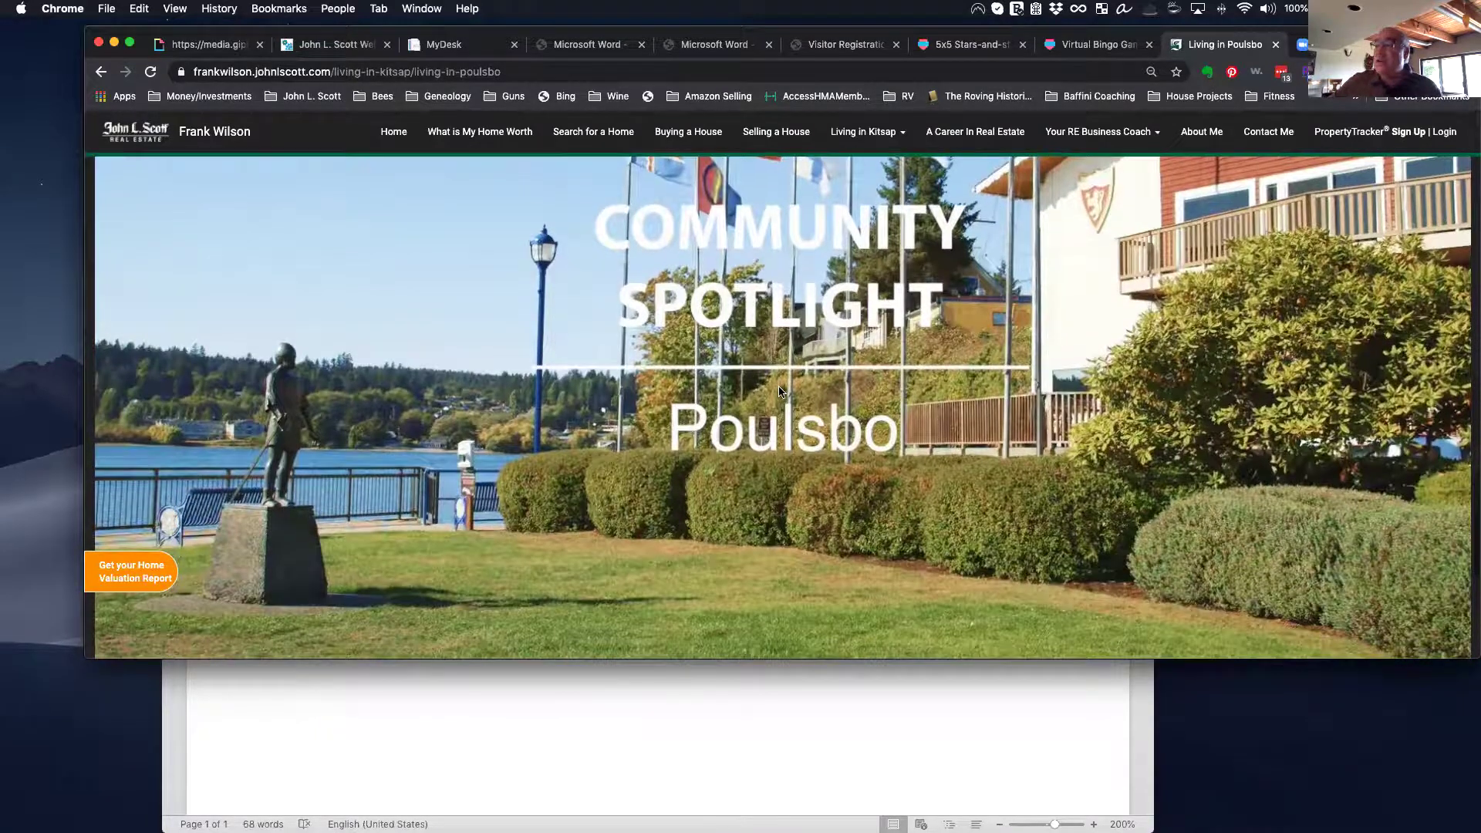
scroll(780, 392, down, 1)
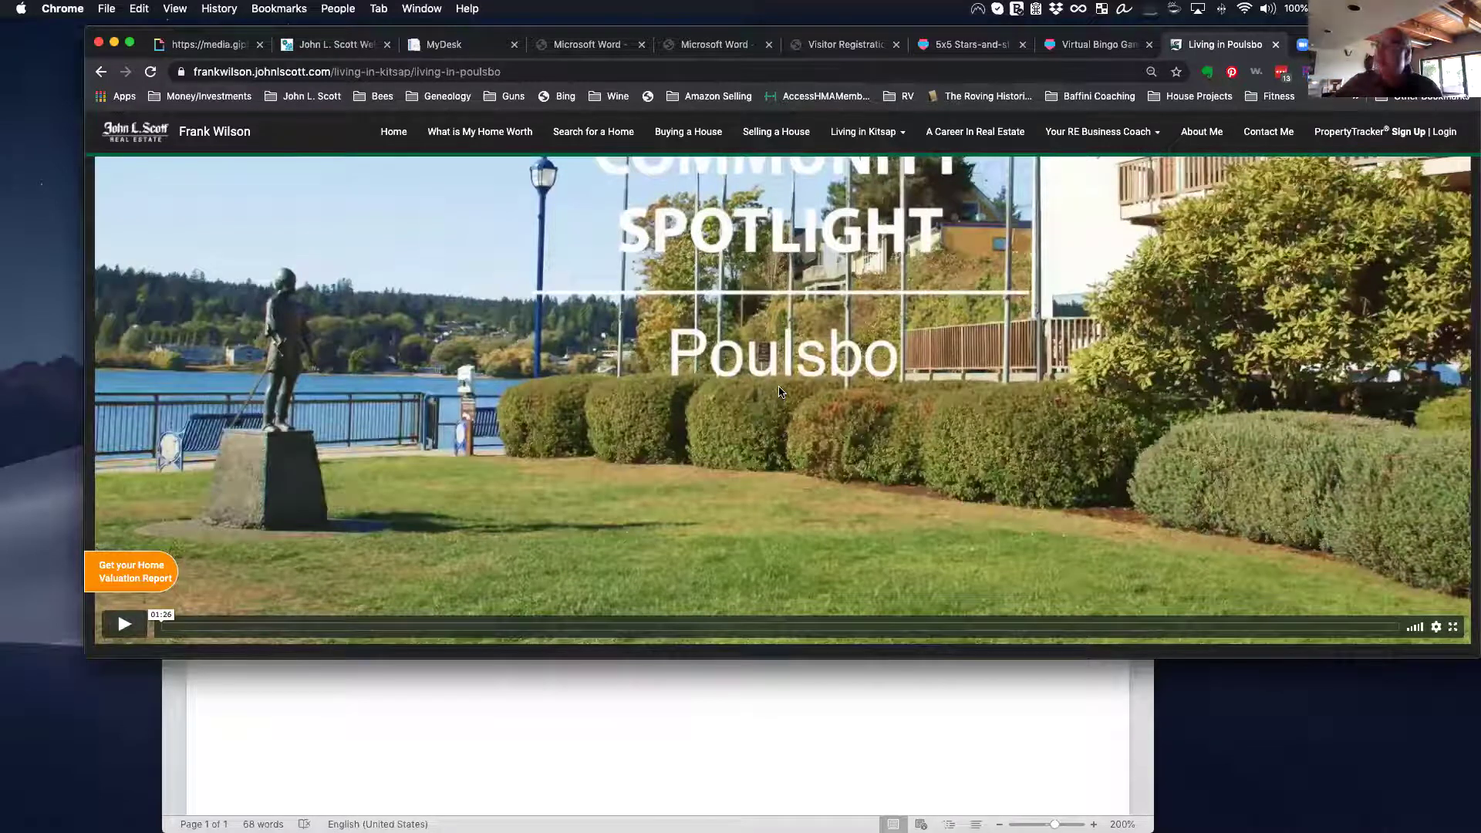
scroll(779, 392, up, 1)
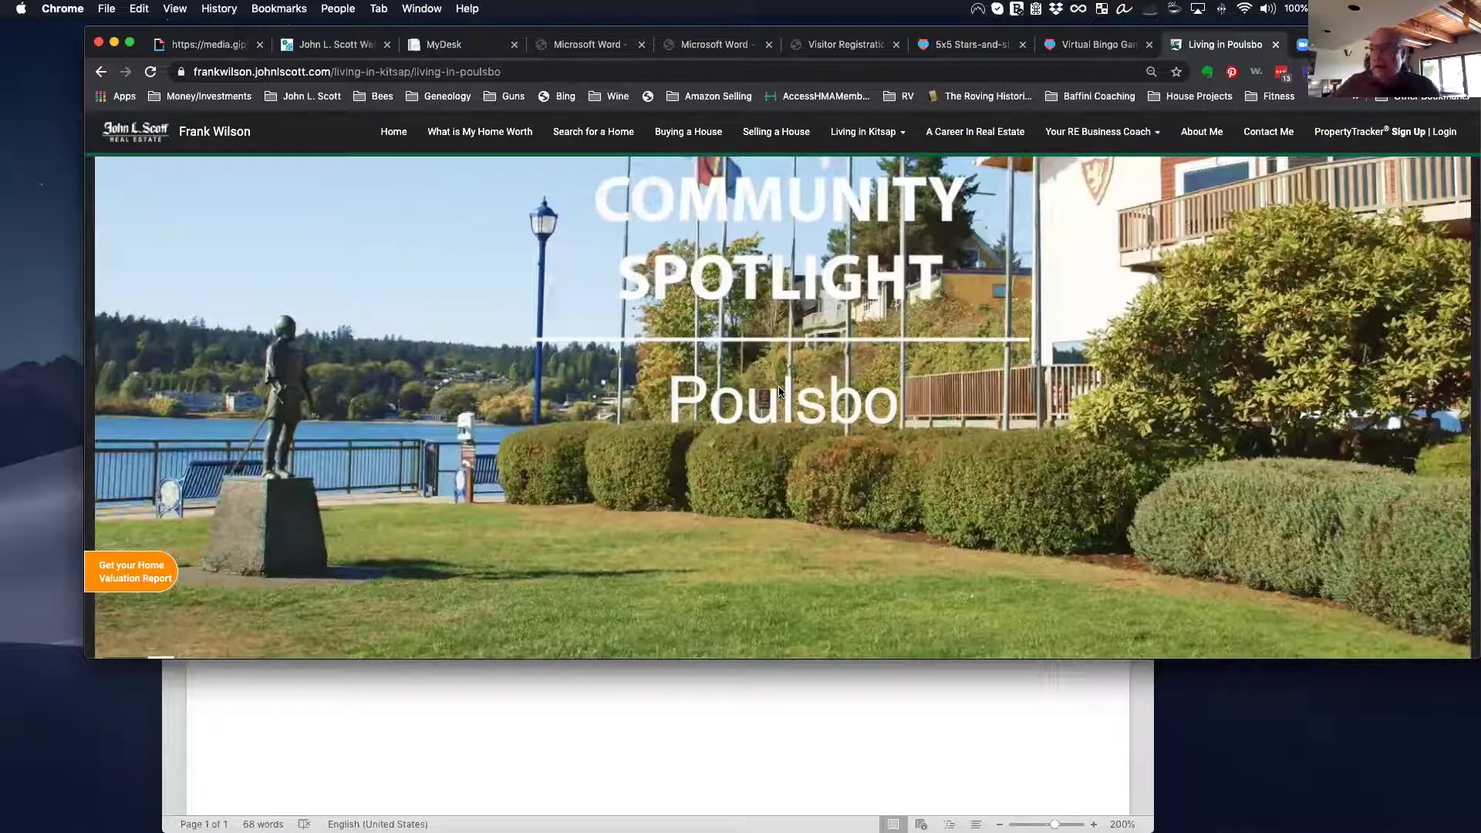
scroll(779, 392, down, 3)
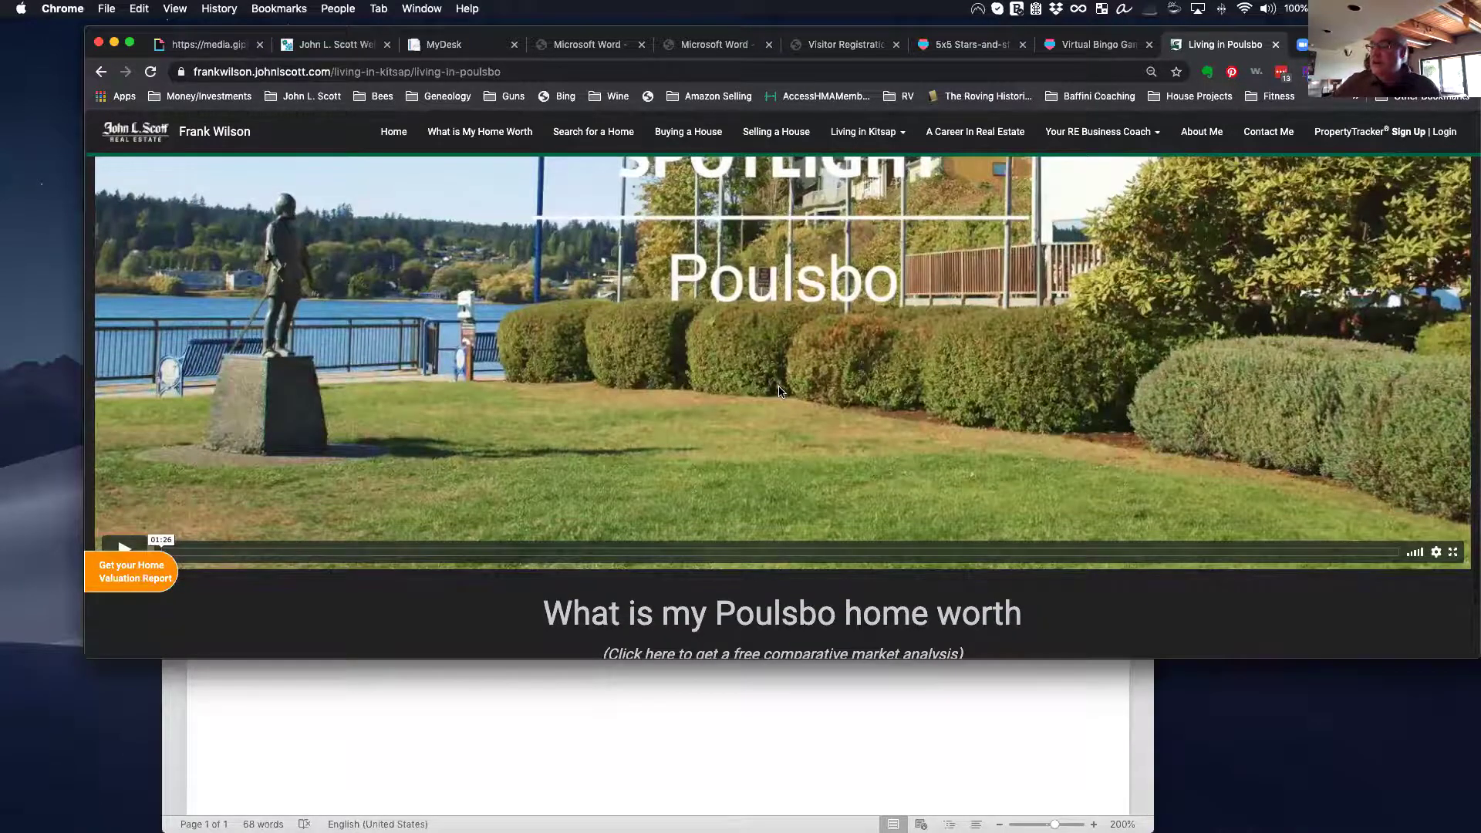
scroll(773, 392, up, 1)
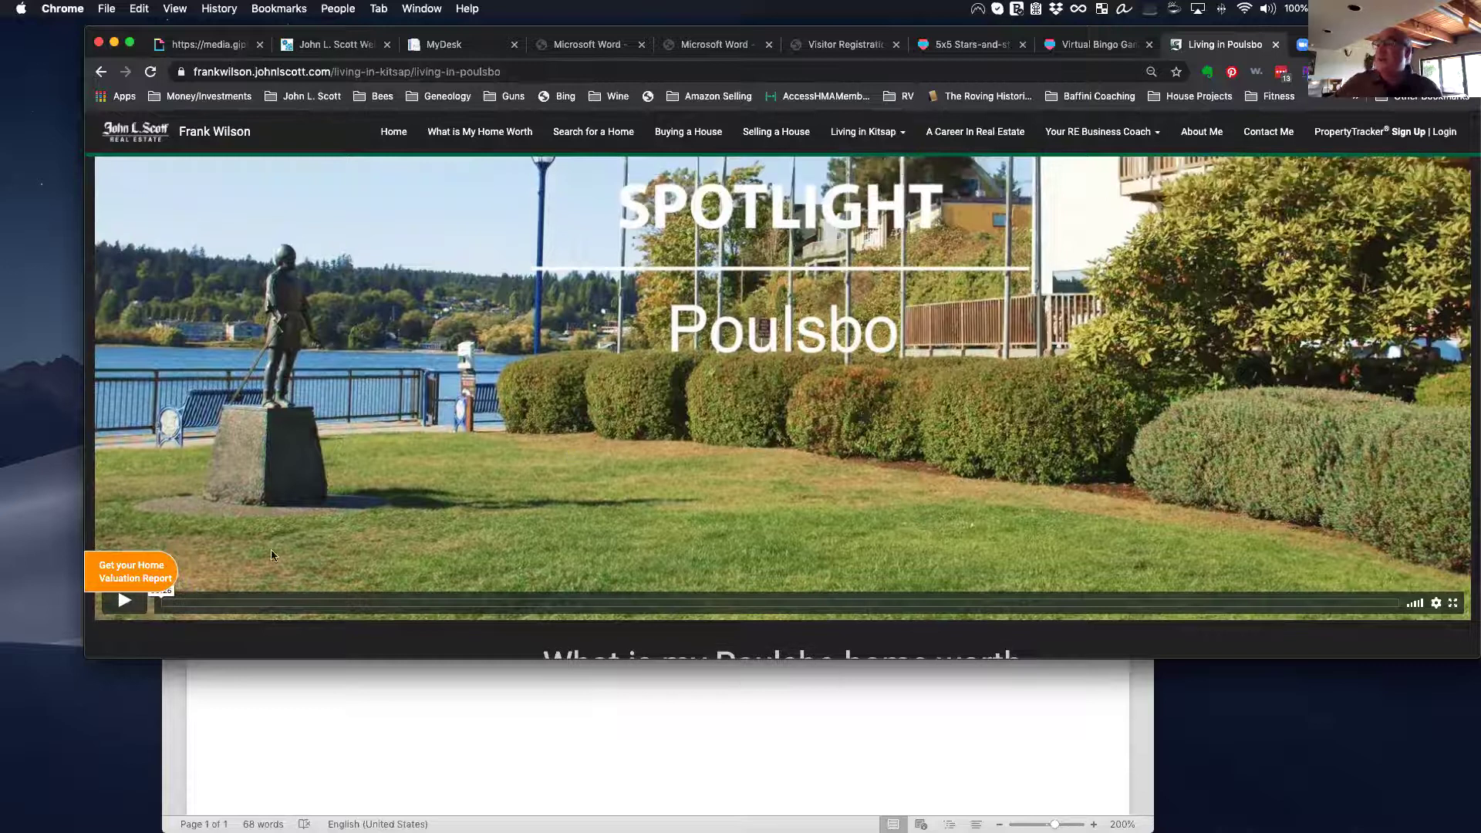
Step: Play the Poulsbo Community Spotlight video and scroll through the Poulsbo community page
click(140, 607)
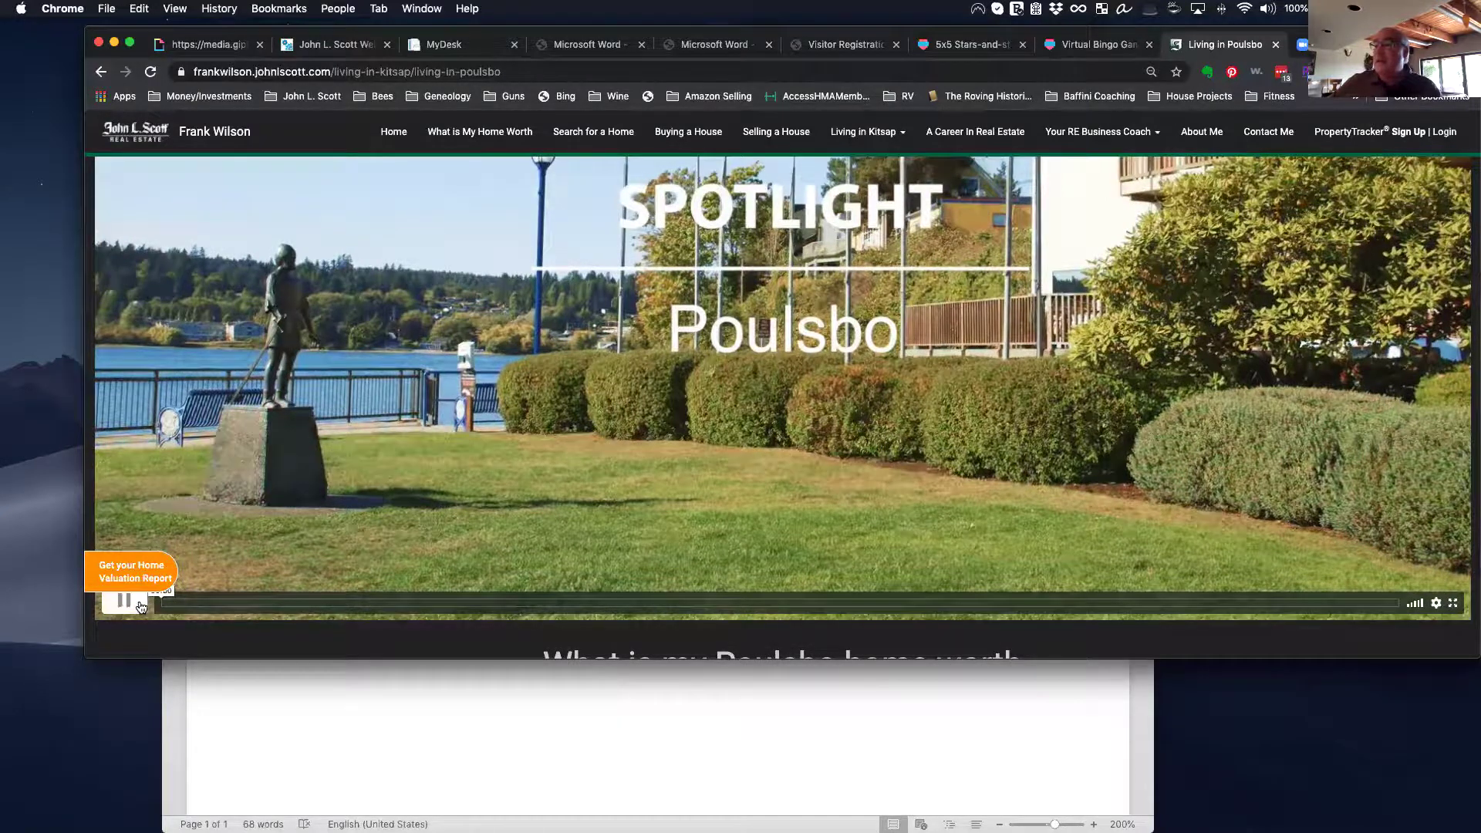
scroll(642, 470, up, 1)
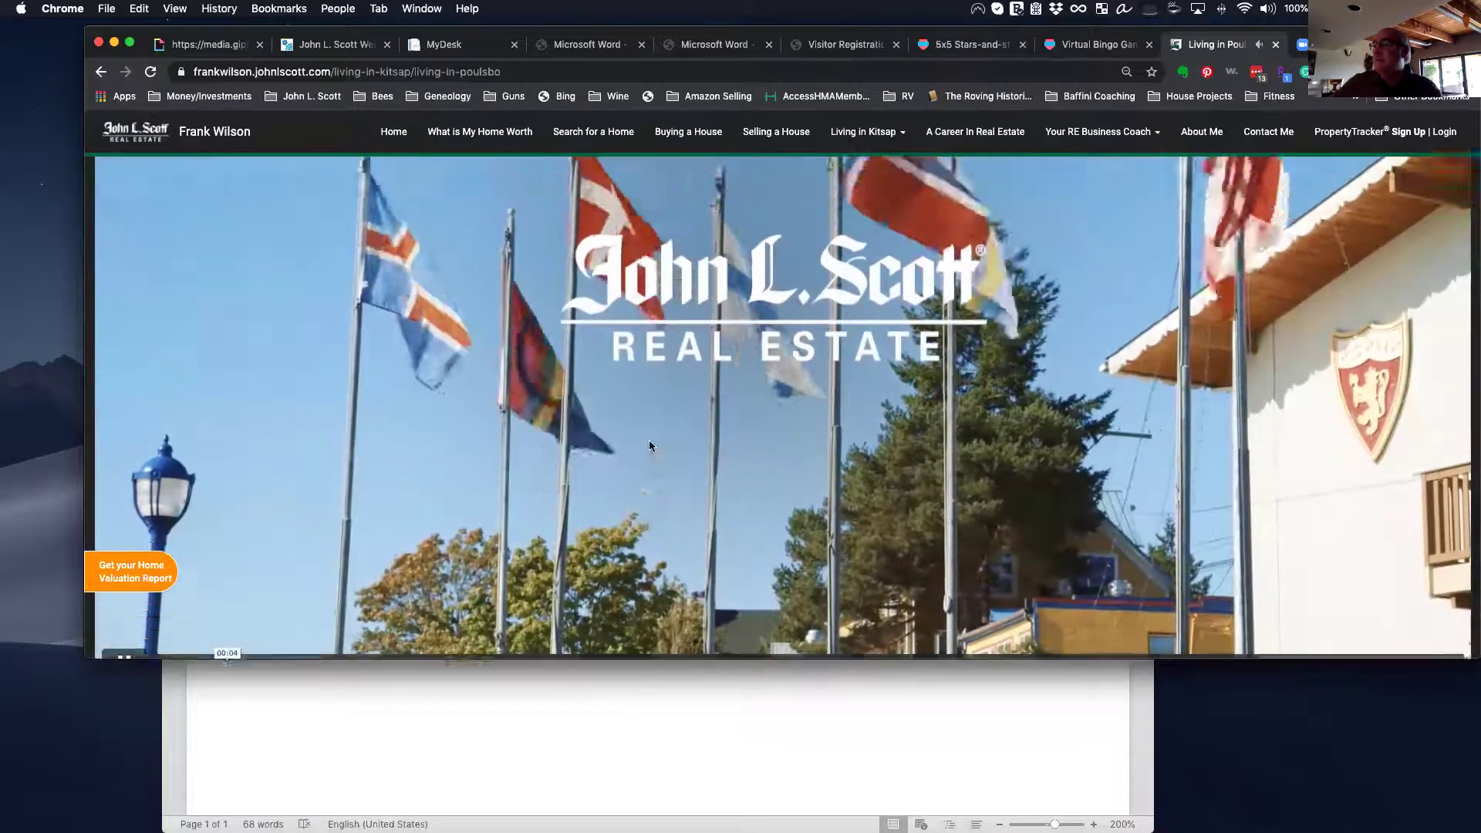
scroll(274, 568, down, 1)
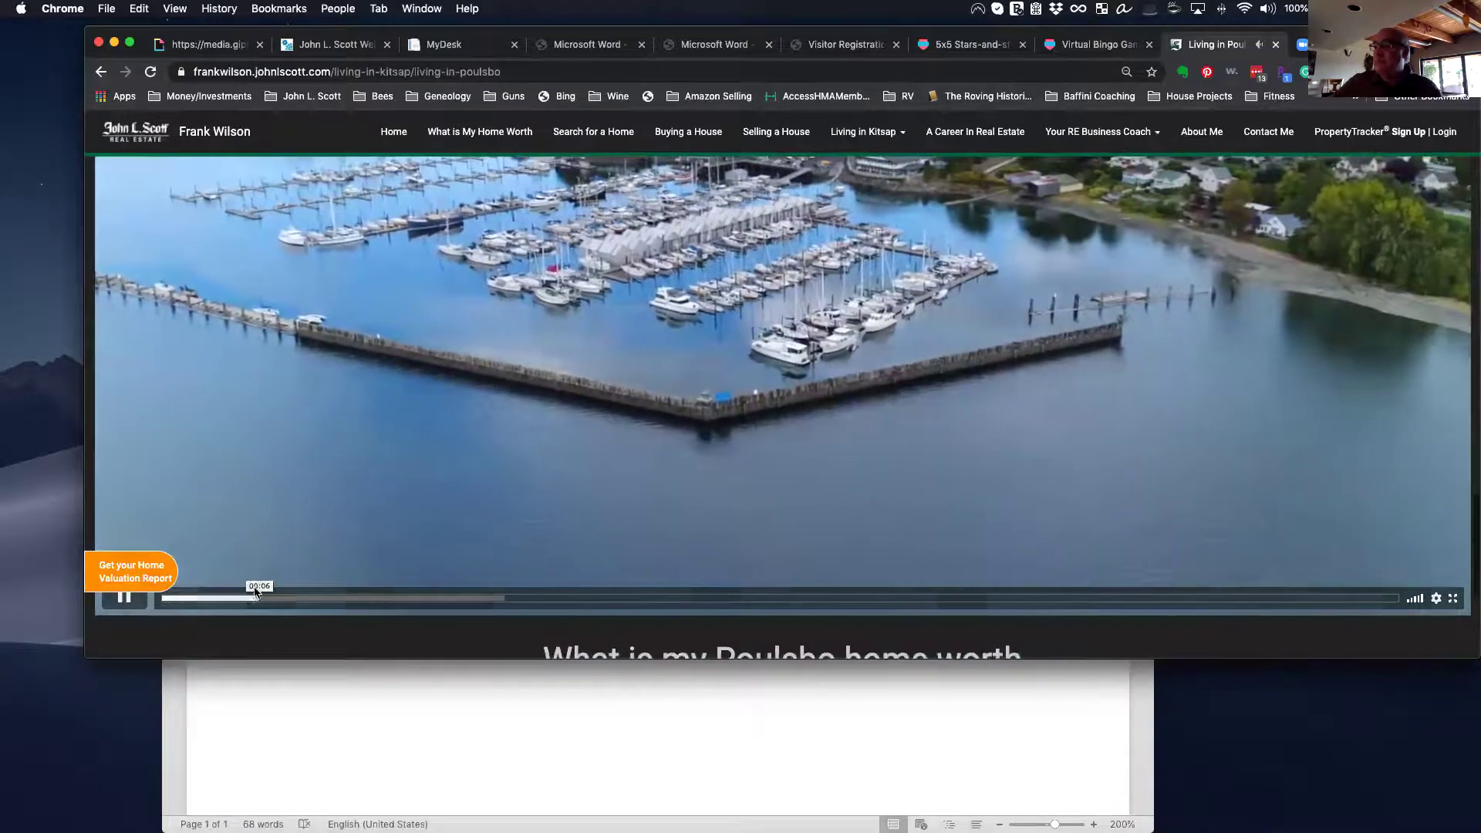
scroll(568, 509, down, 2)
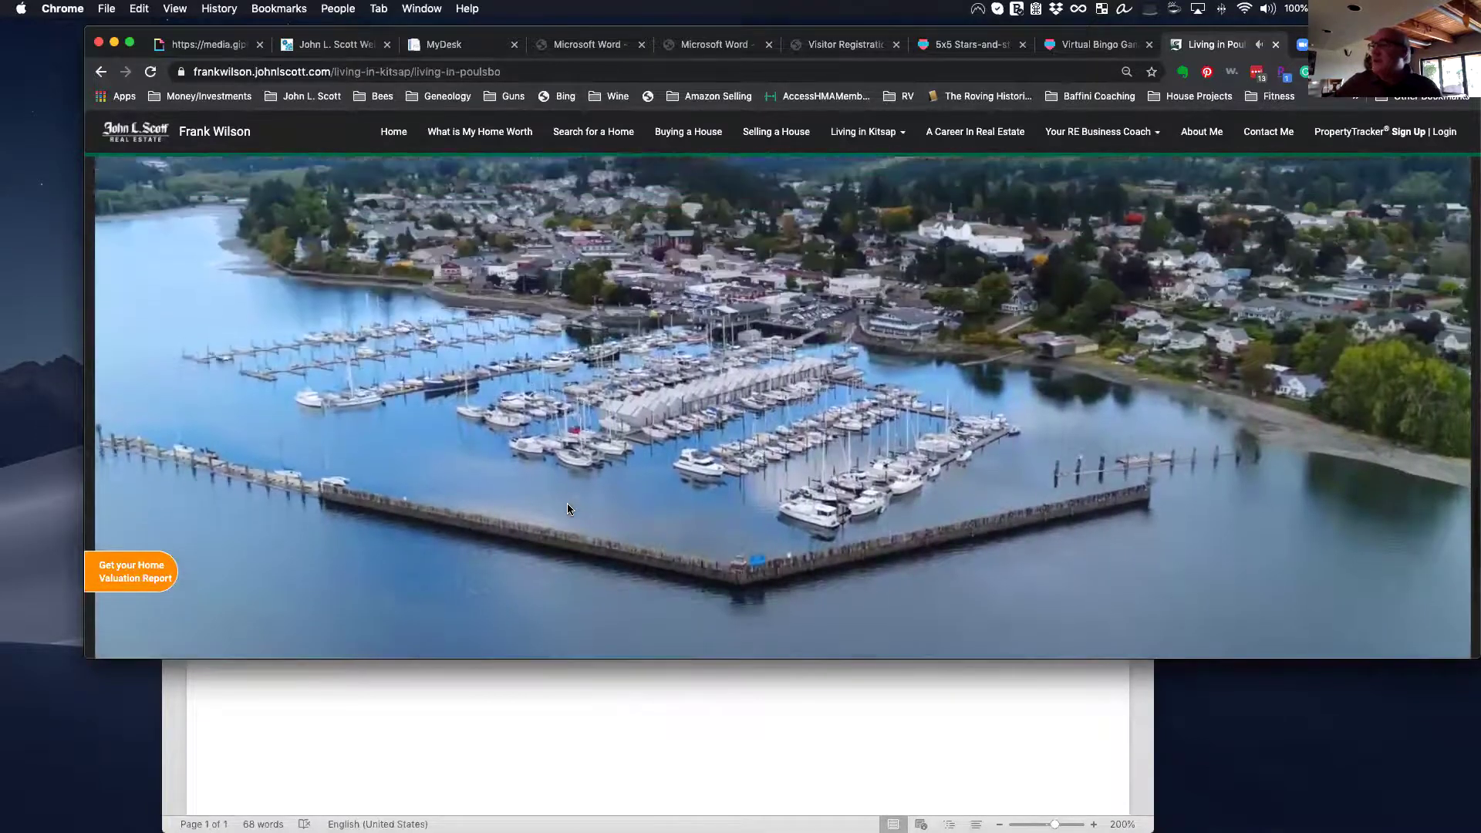
scroll(568, 509, down, 3)
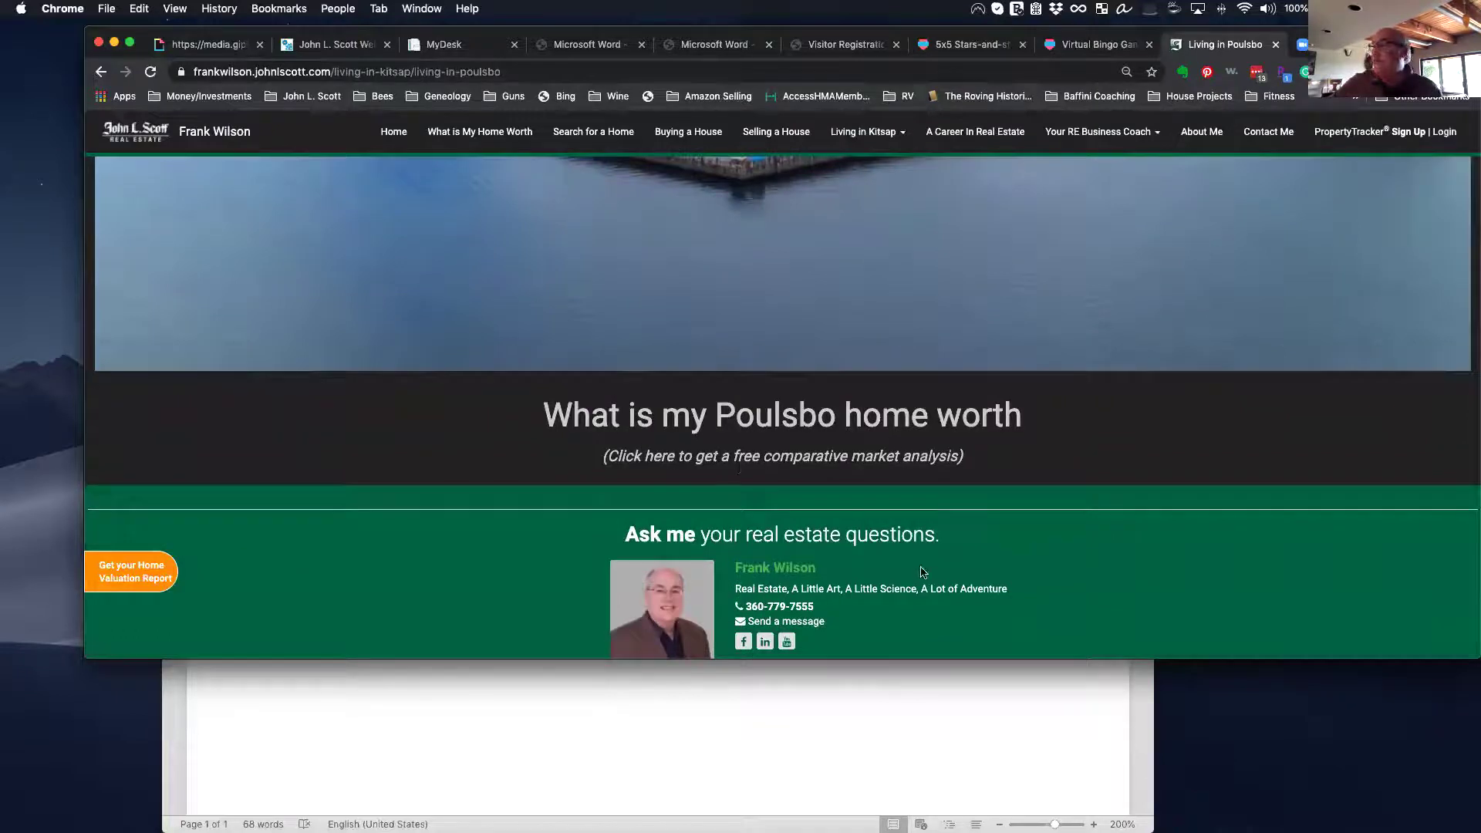
scroll(922, 571, down, 1)
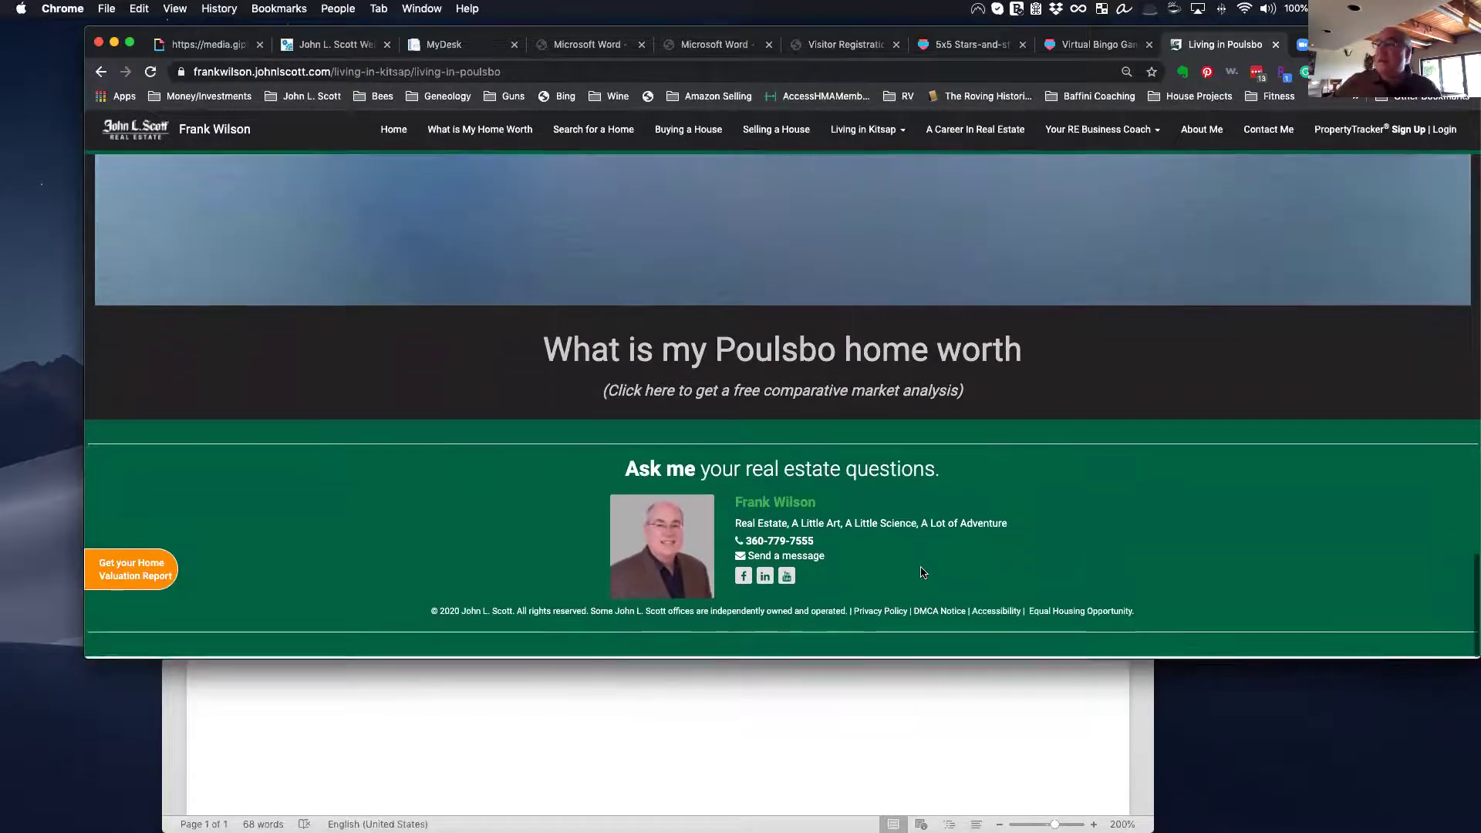
scroll(918, 568, up, 10)
scroll(887, 542, up, 15)
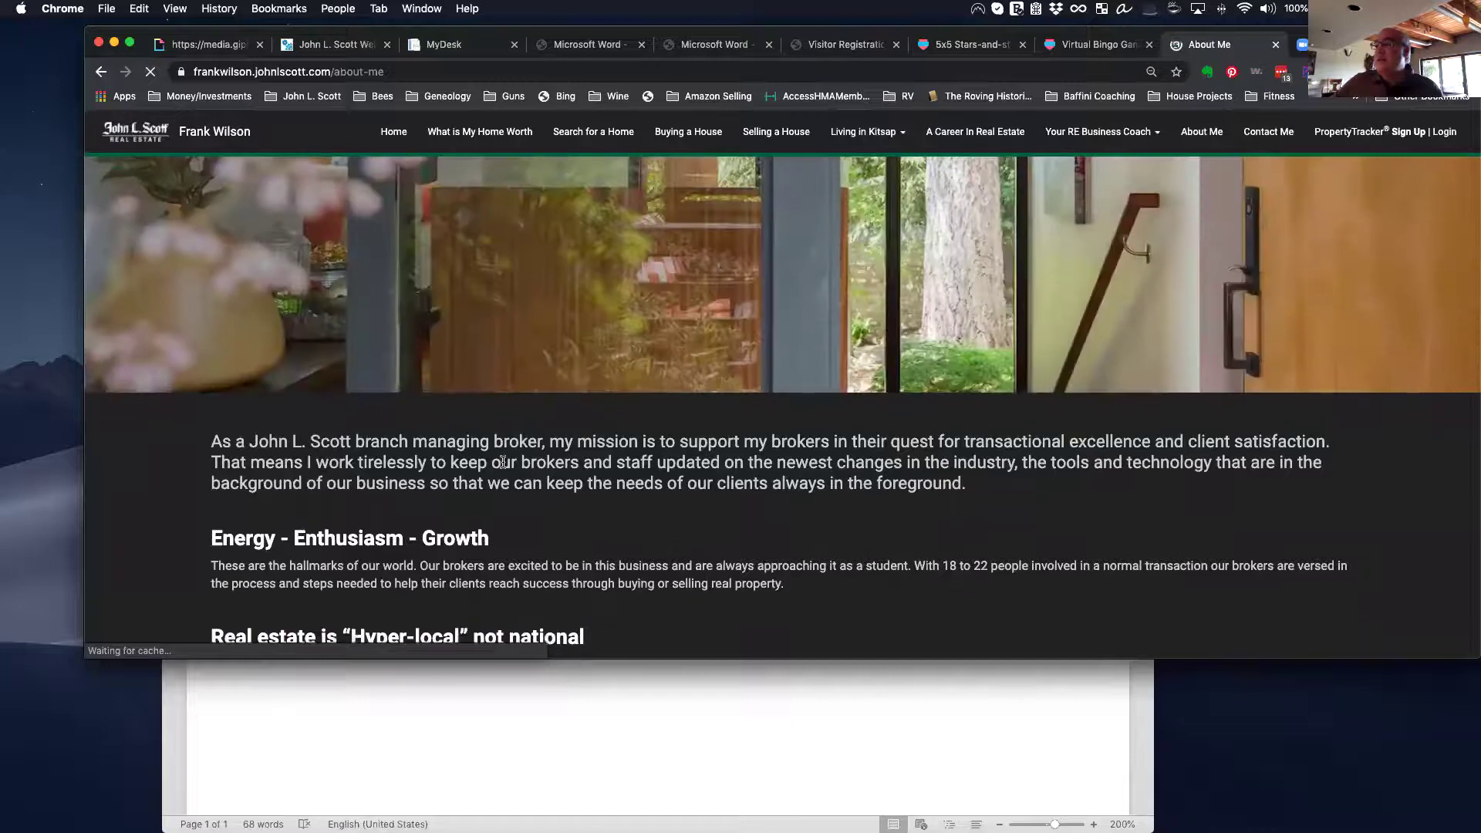
Step: Scroll through the About Me page, then switch to MyDesk's John L. Scott Legal Library
scroll(502, 467, down, 3)
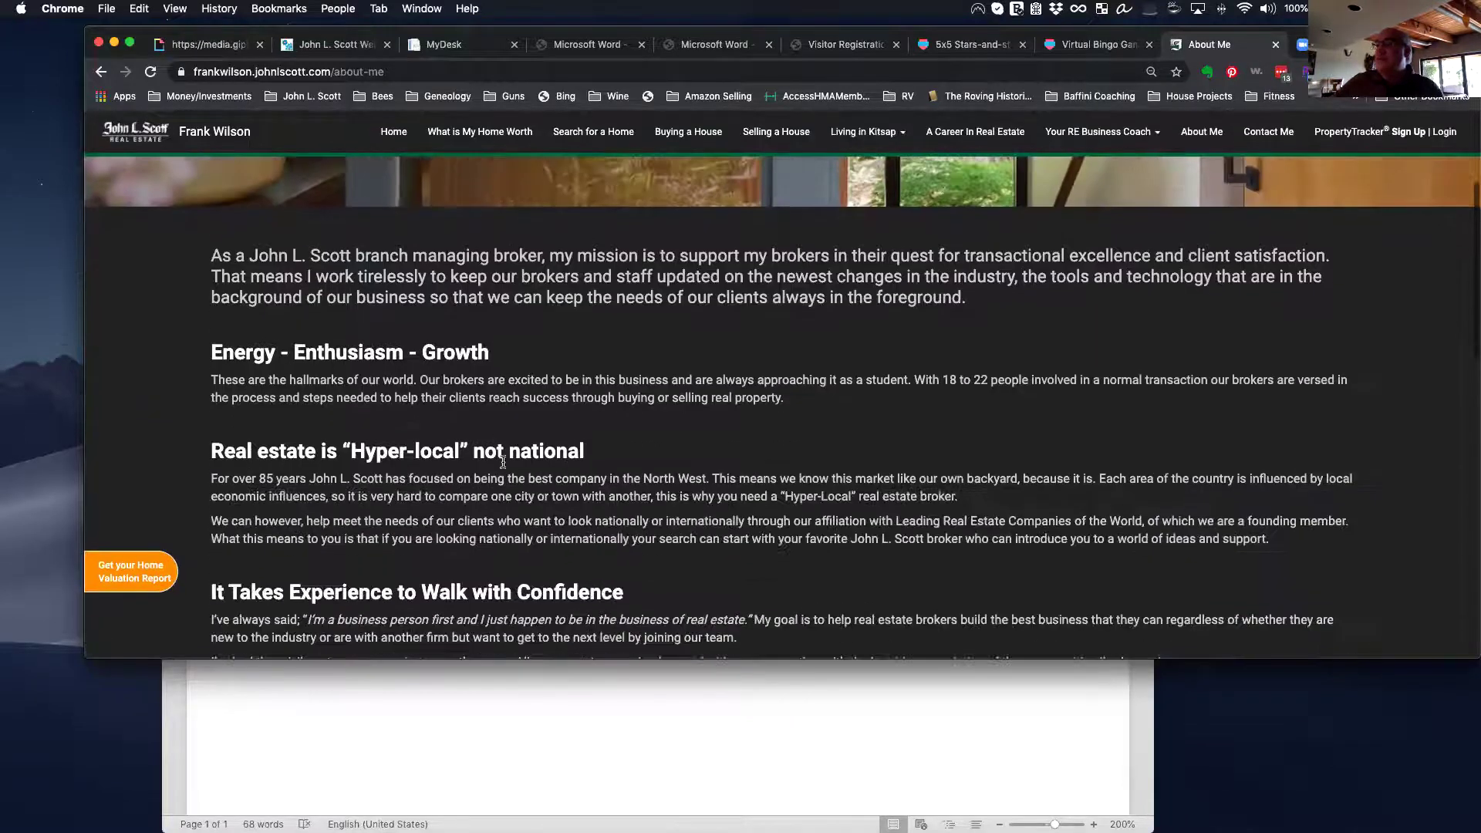
scroll(502, 463, down, 3)
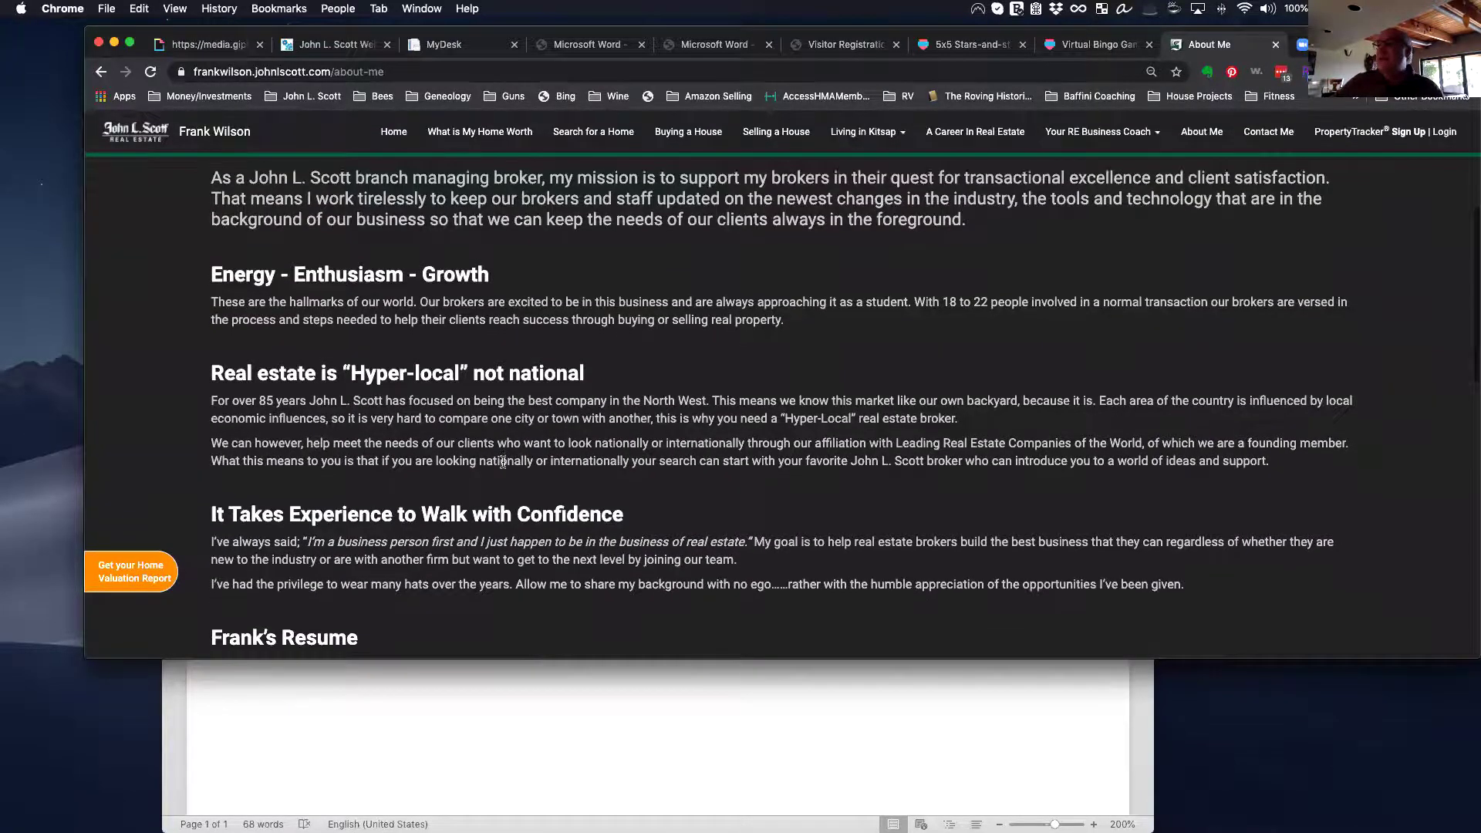
scroll(503, 463, down, 6)
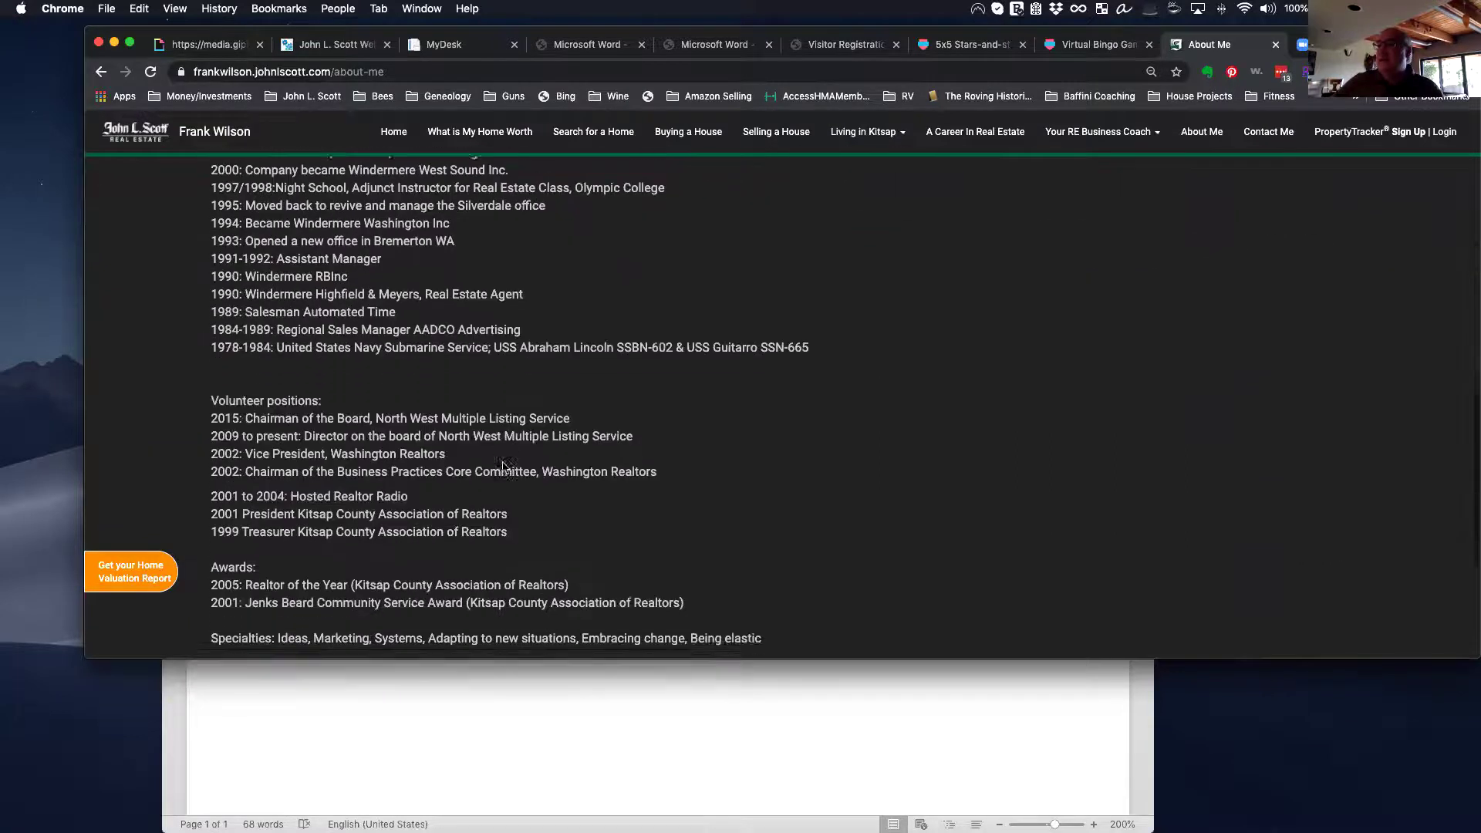
scroll(502, 468, down, 4)
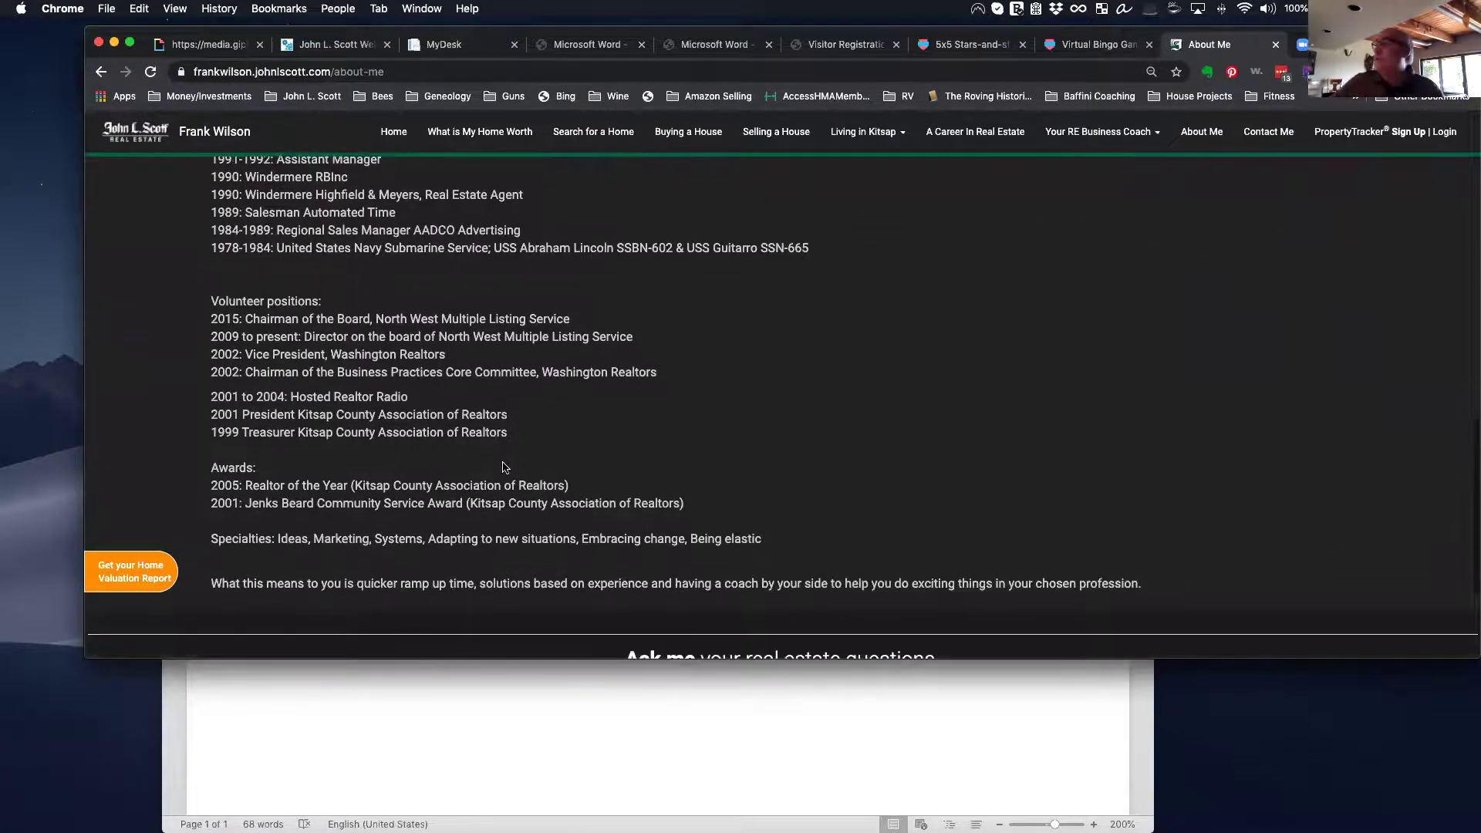
scroll(502, 468, up, 15)
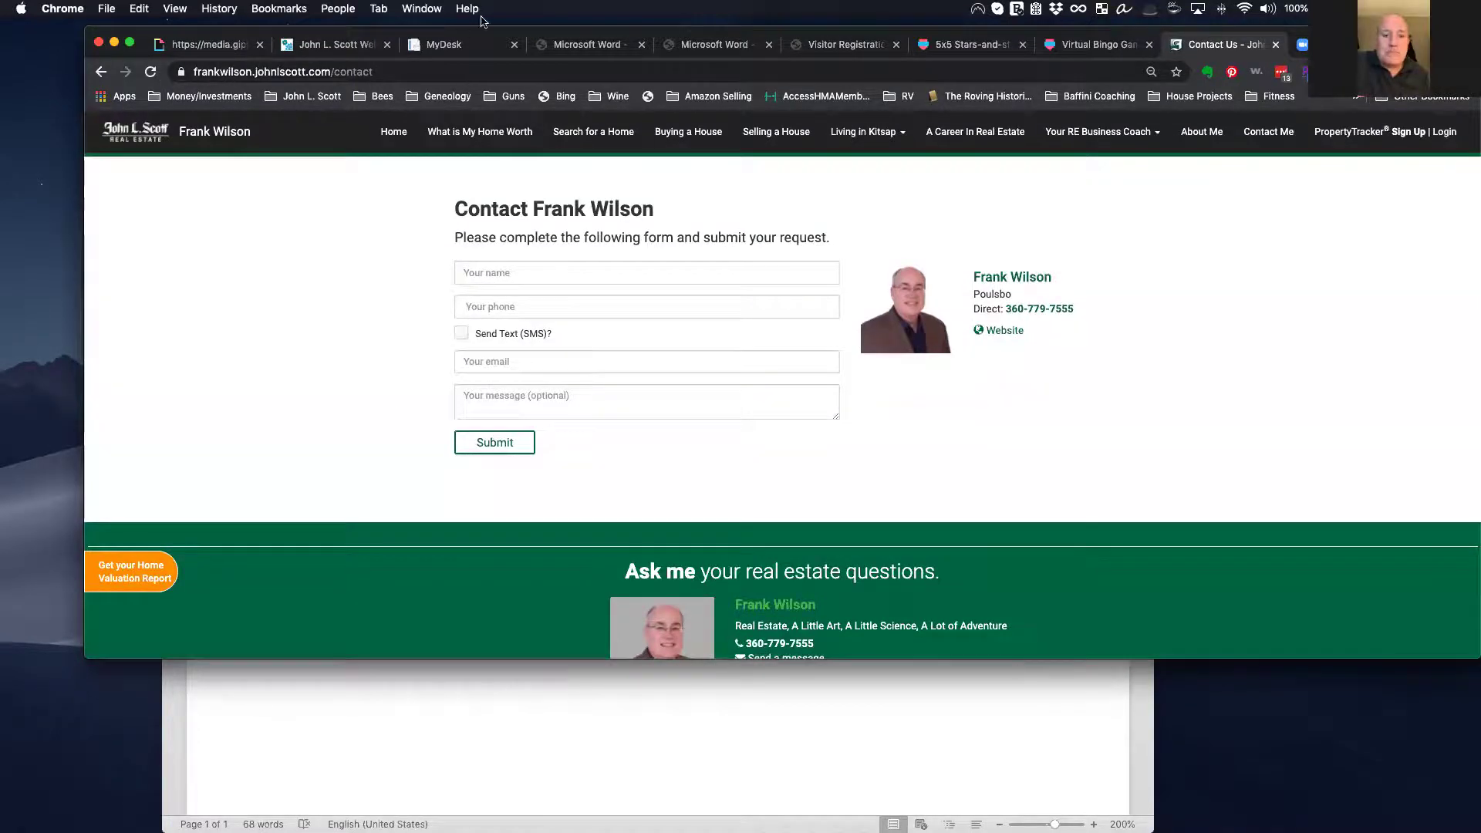
click(455, 42)
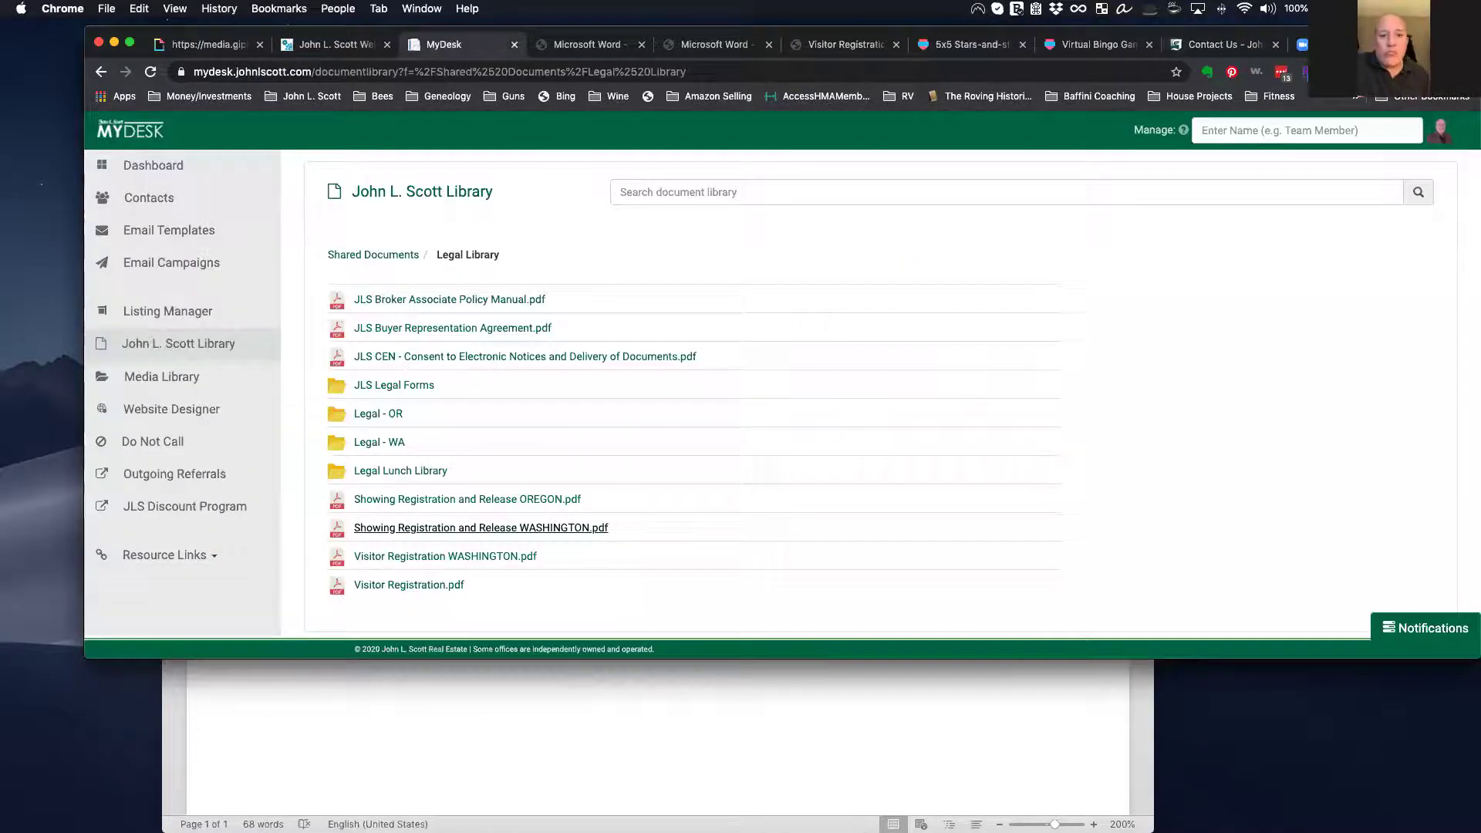
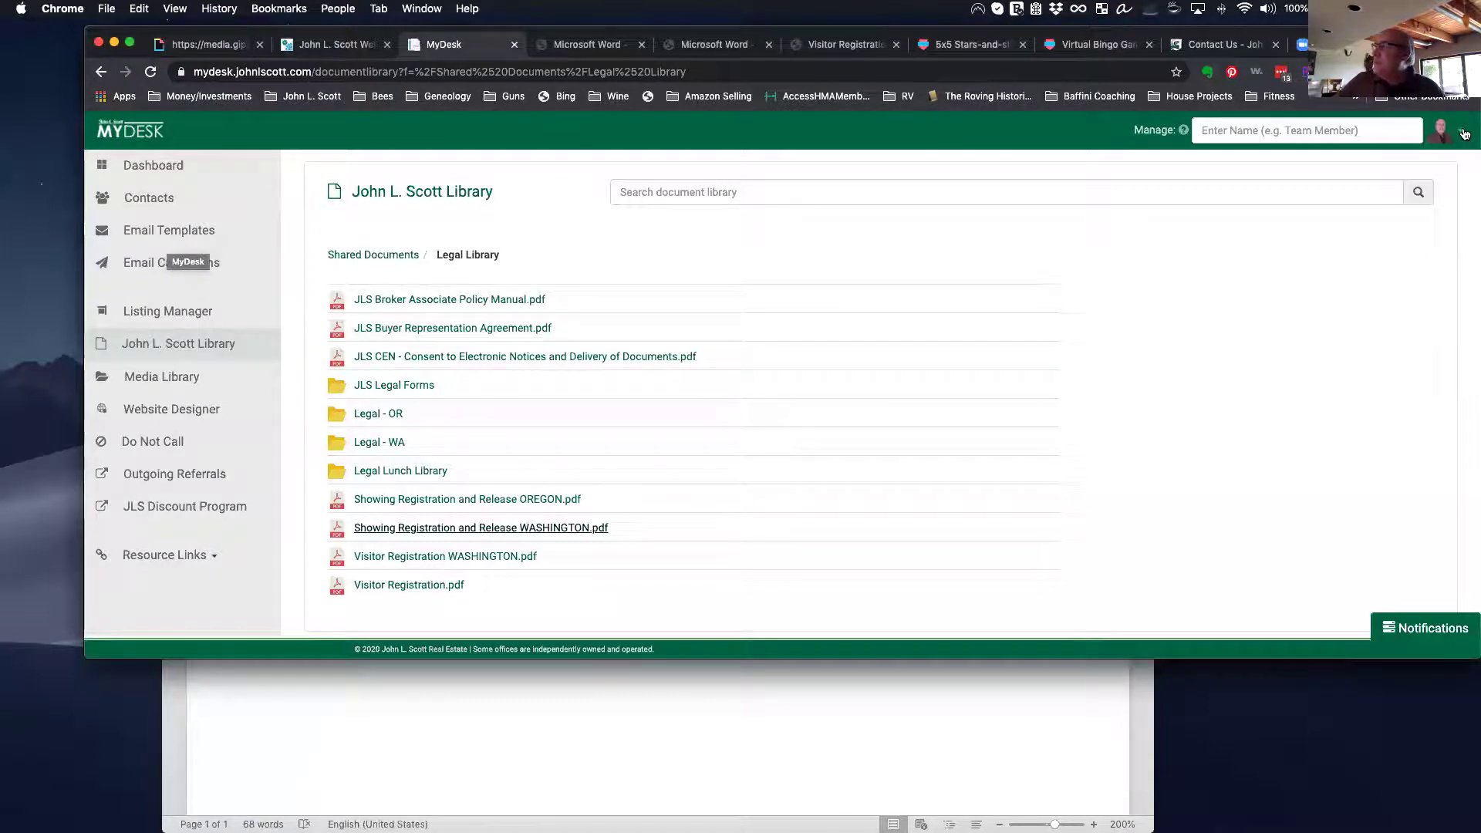
Step: Open the account menu from the avatar in the top-right corner
click(1464, 133)
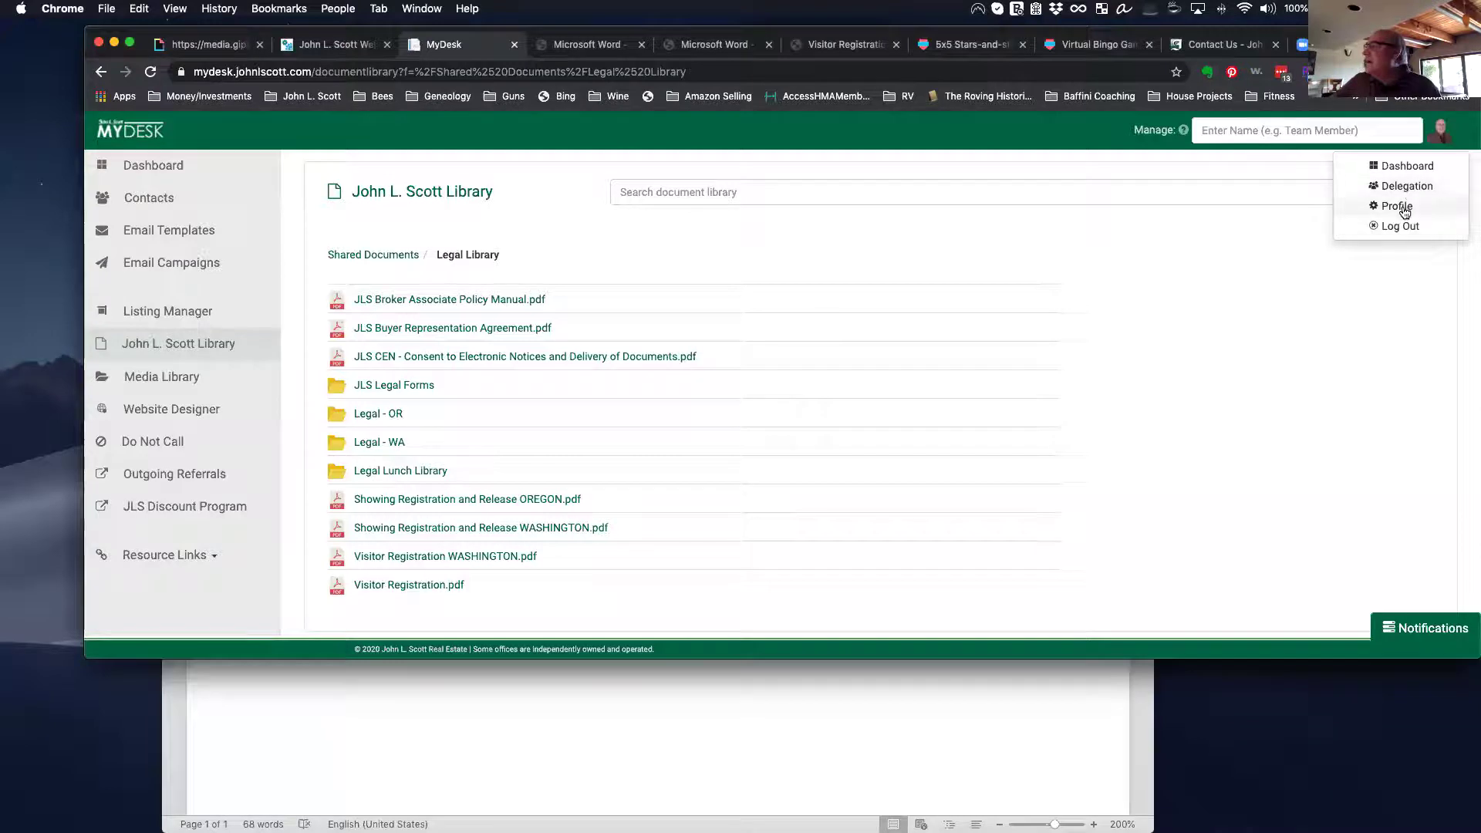
Step: Open the agent's Profile page and scroll through its details down to Phone Numbers & Email
click(1398, 205)
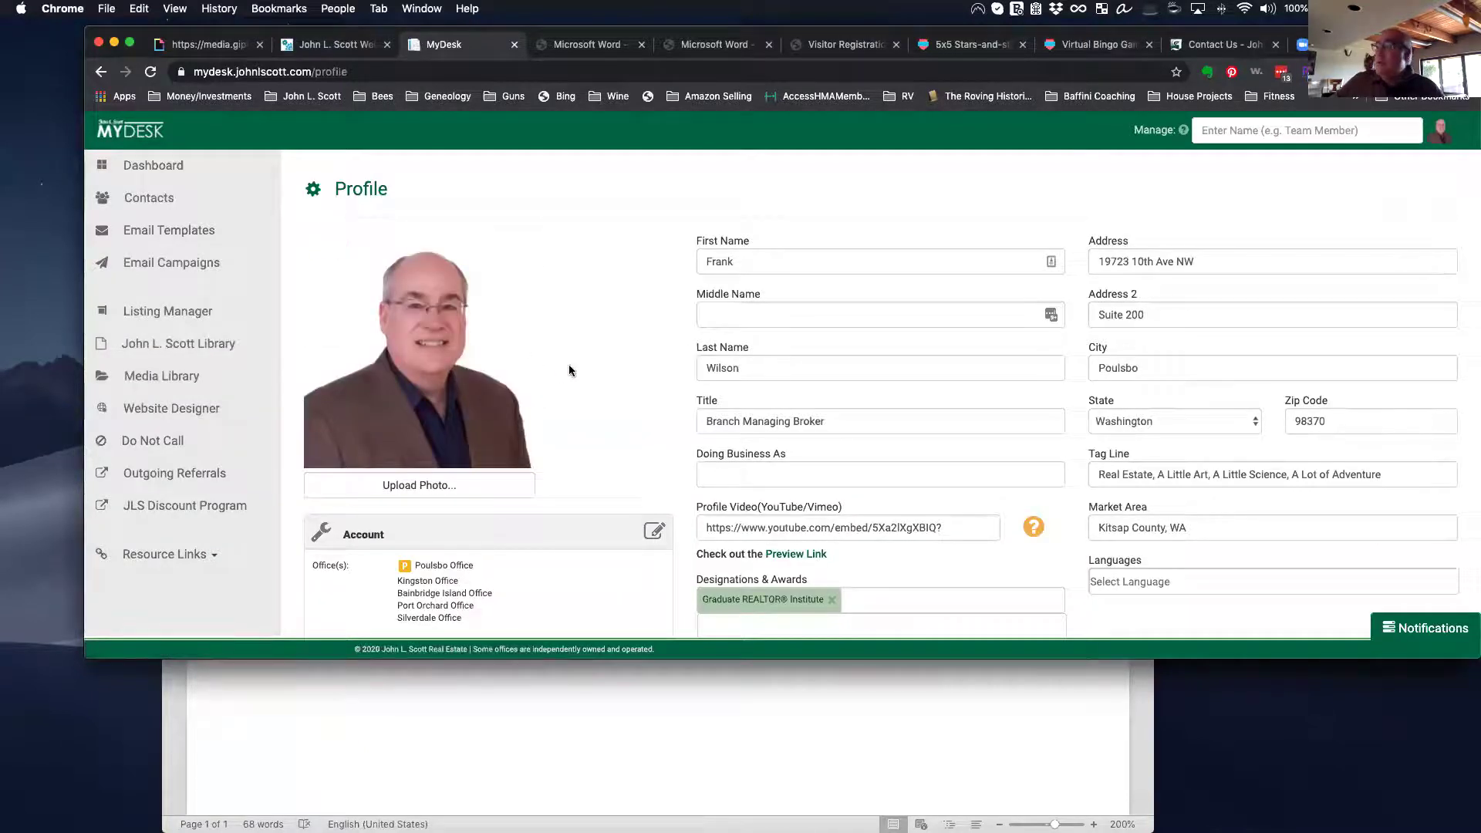
scroll(799, 293, down, 1)
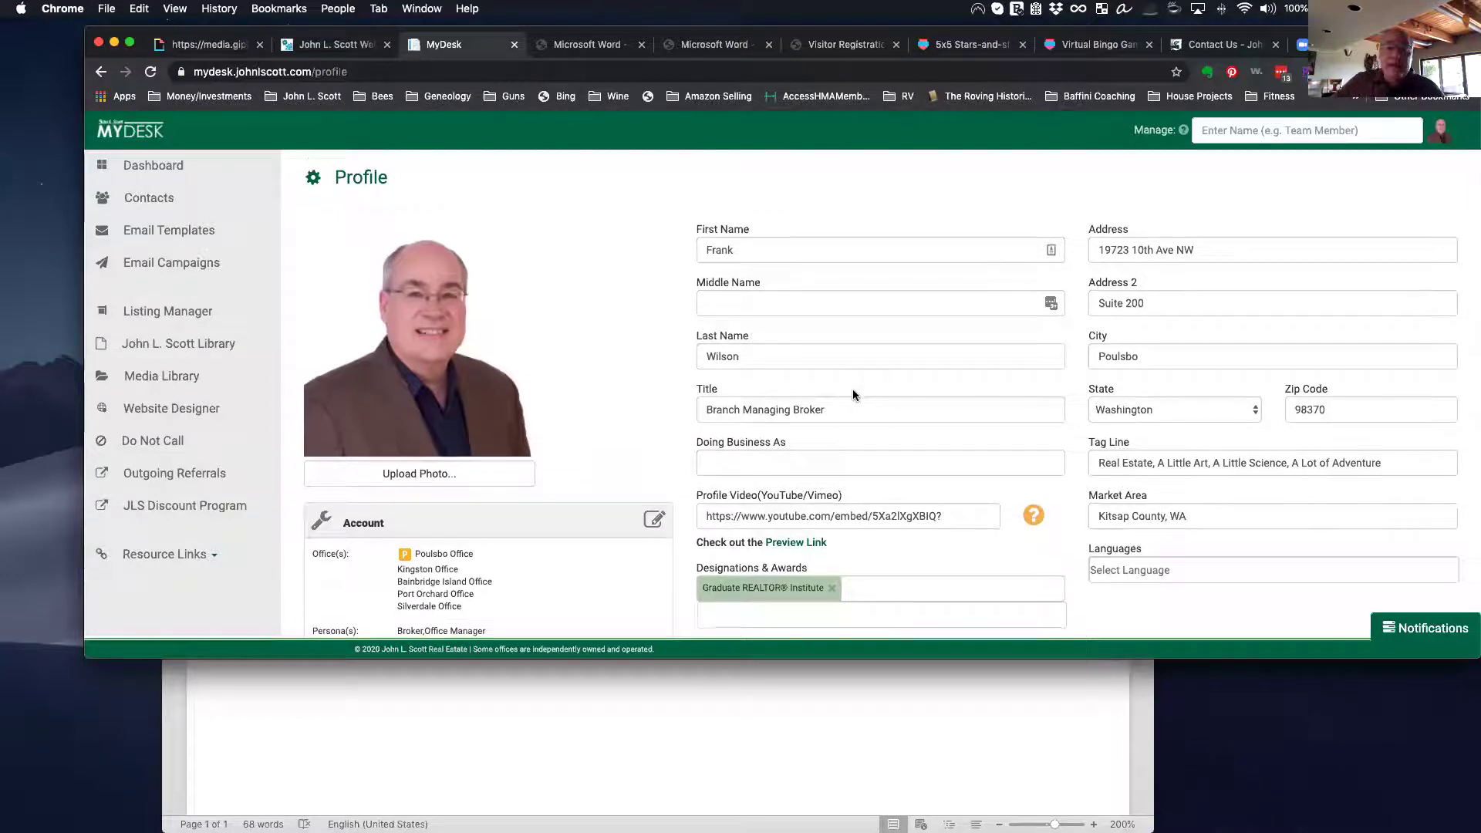
scroll(853, 389, down, 1)
scroll(853, 389, down, 3)
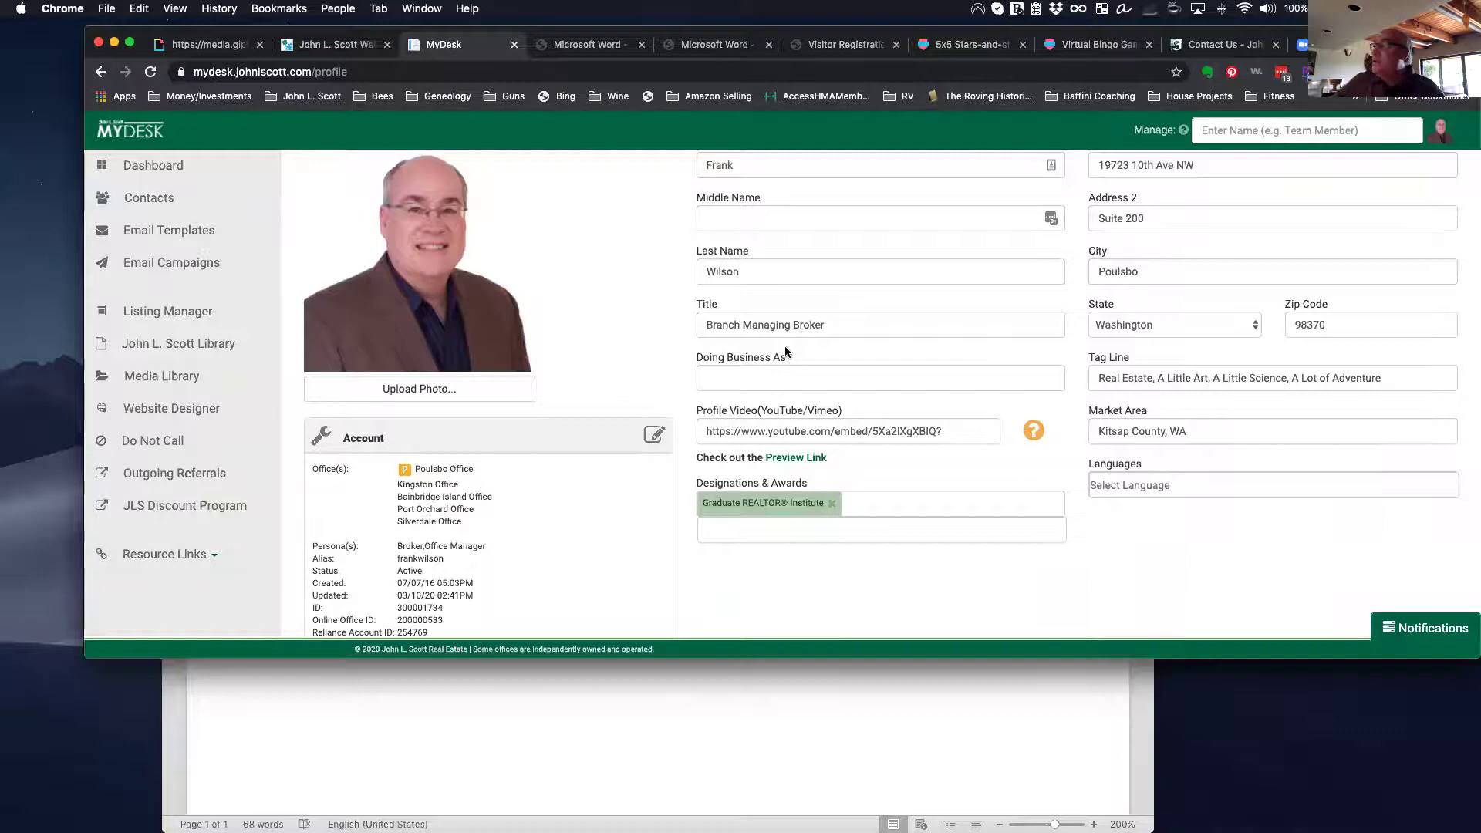
scroll(1157, 398, down, 1)
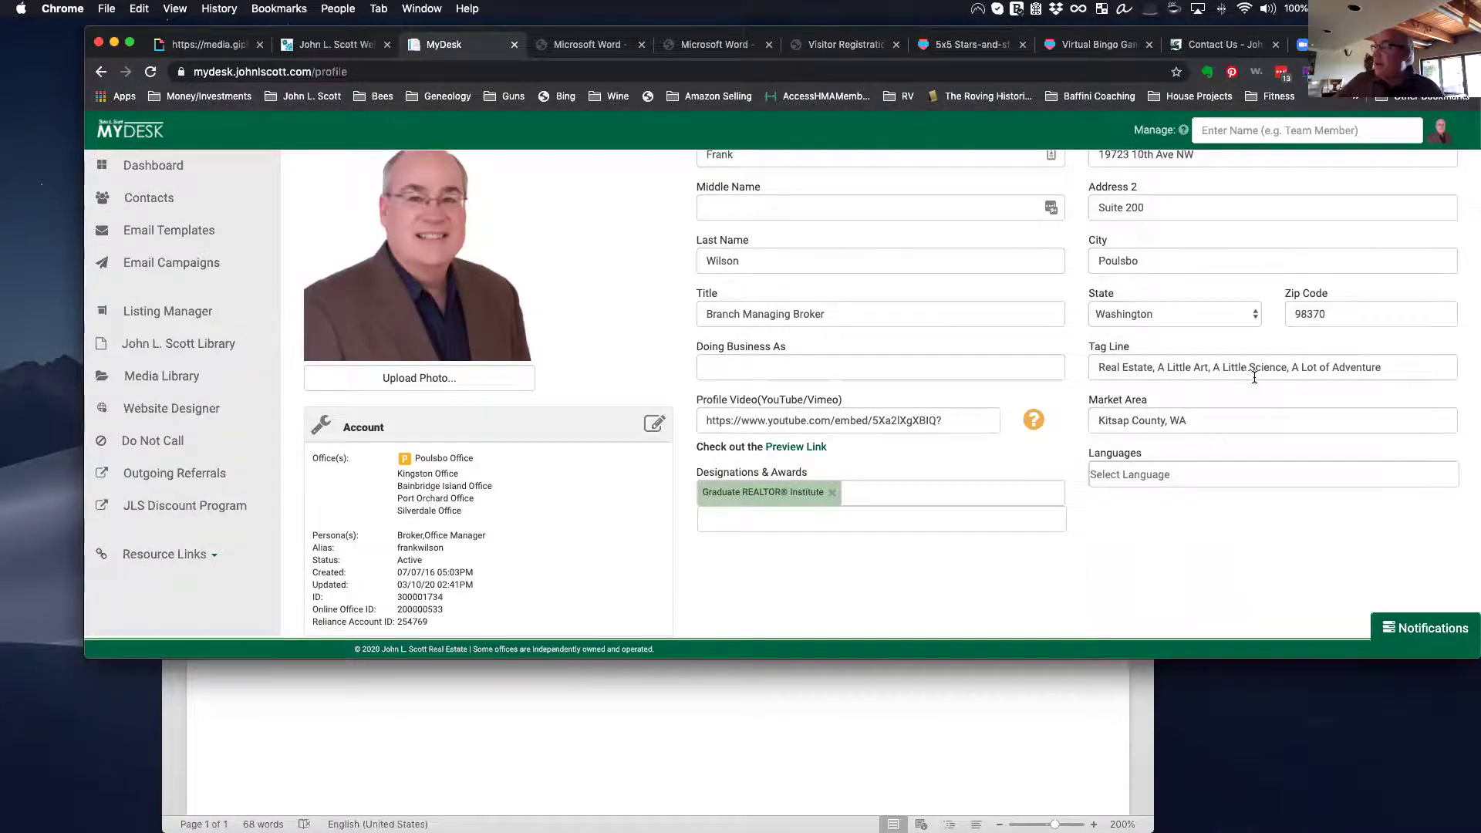
scroll(1322, 392, down, 3)
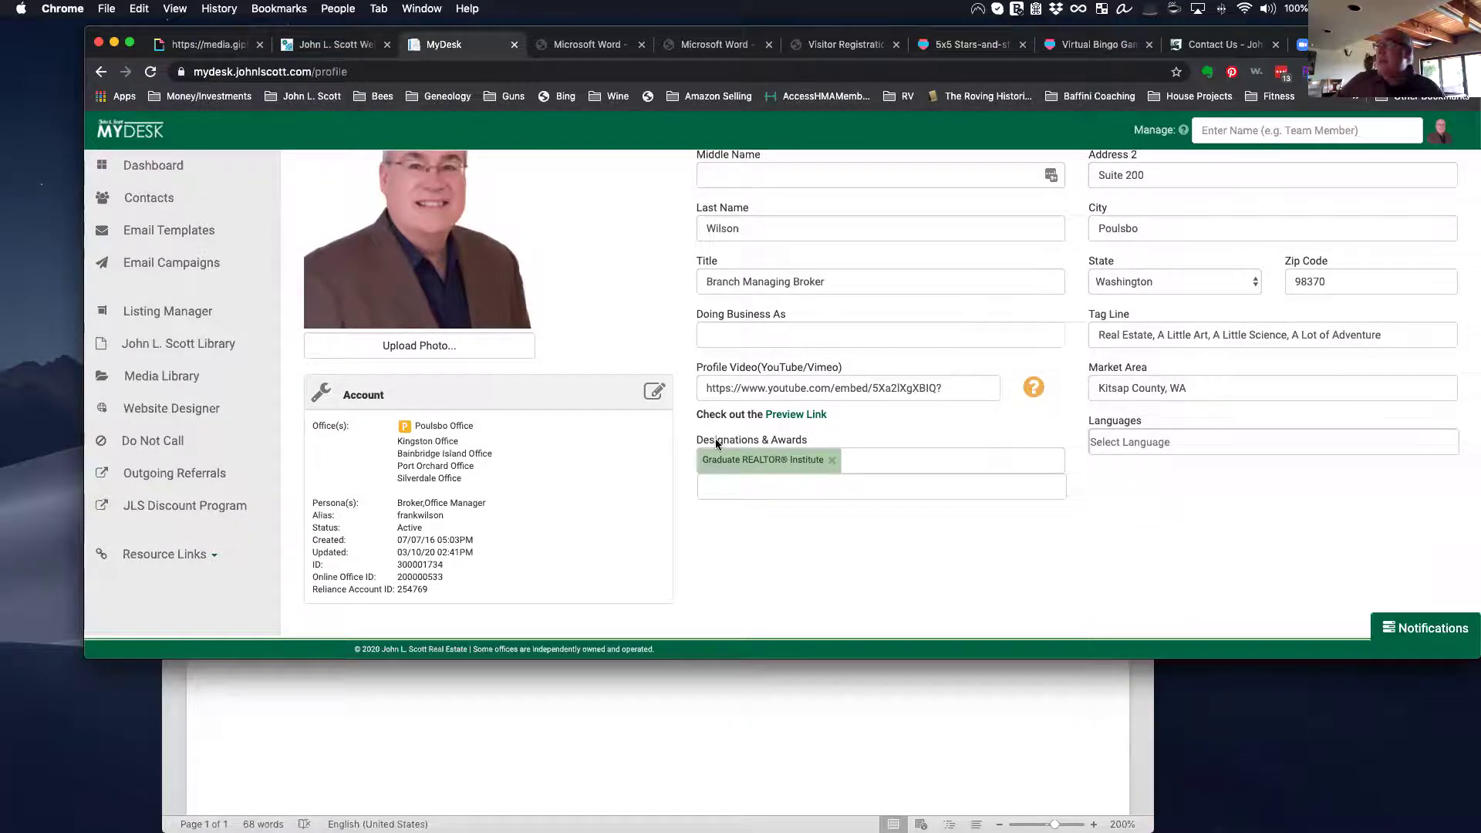
scroll(688, 425, down, 10)
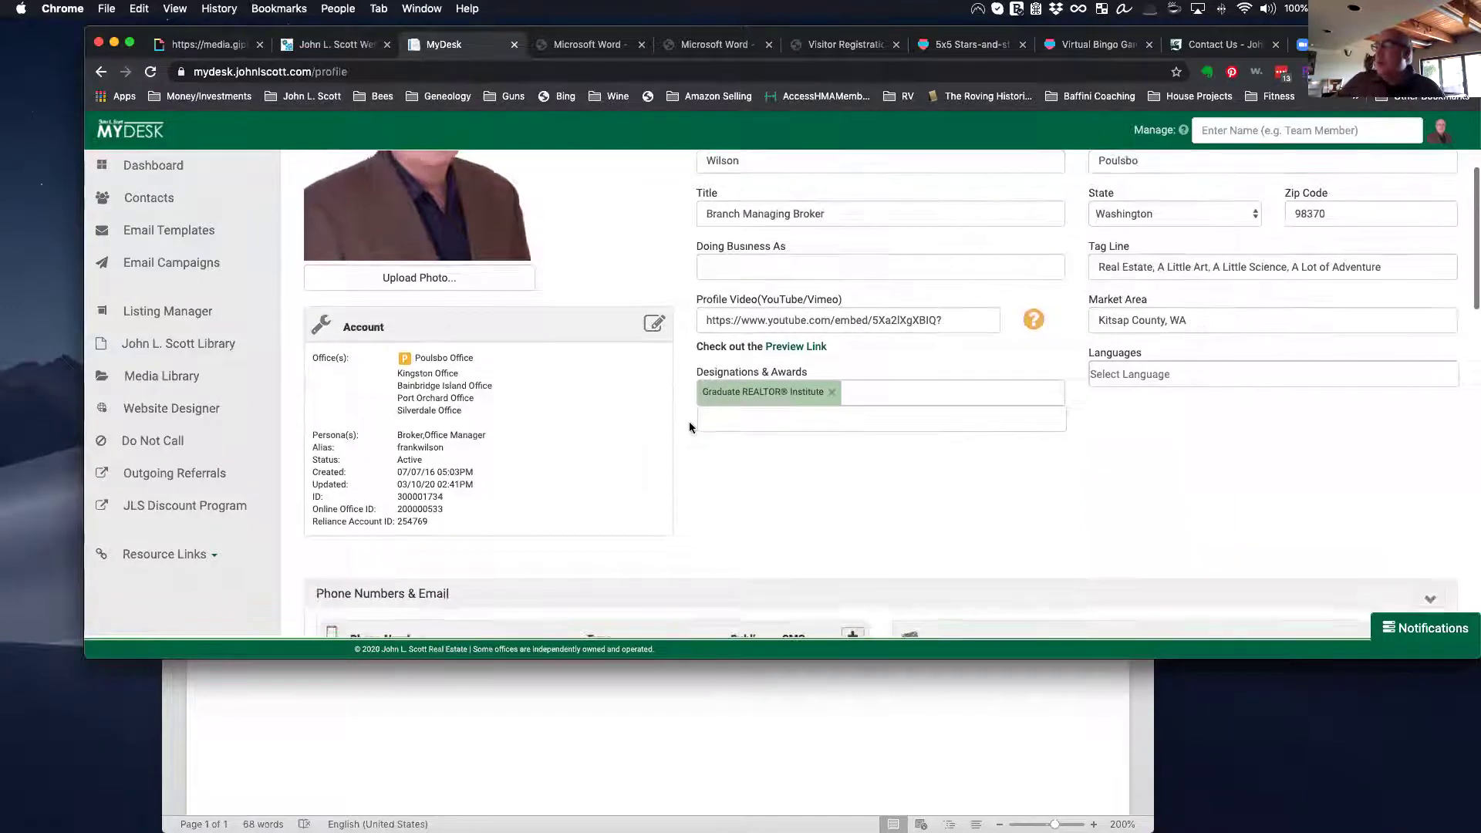
scroll(691, 429, up, 2)
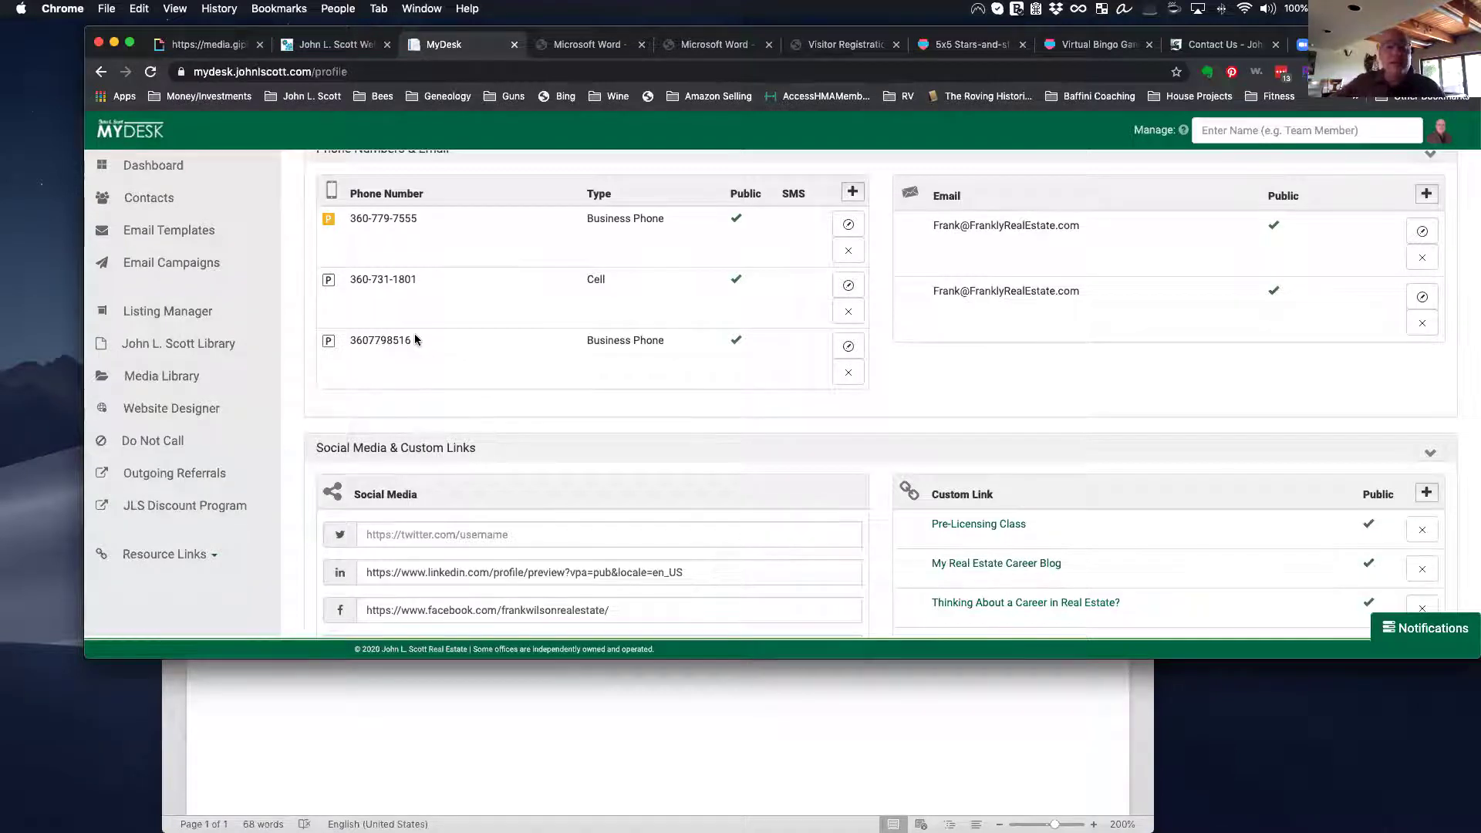
scroll(415, 339, up, 1)
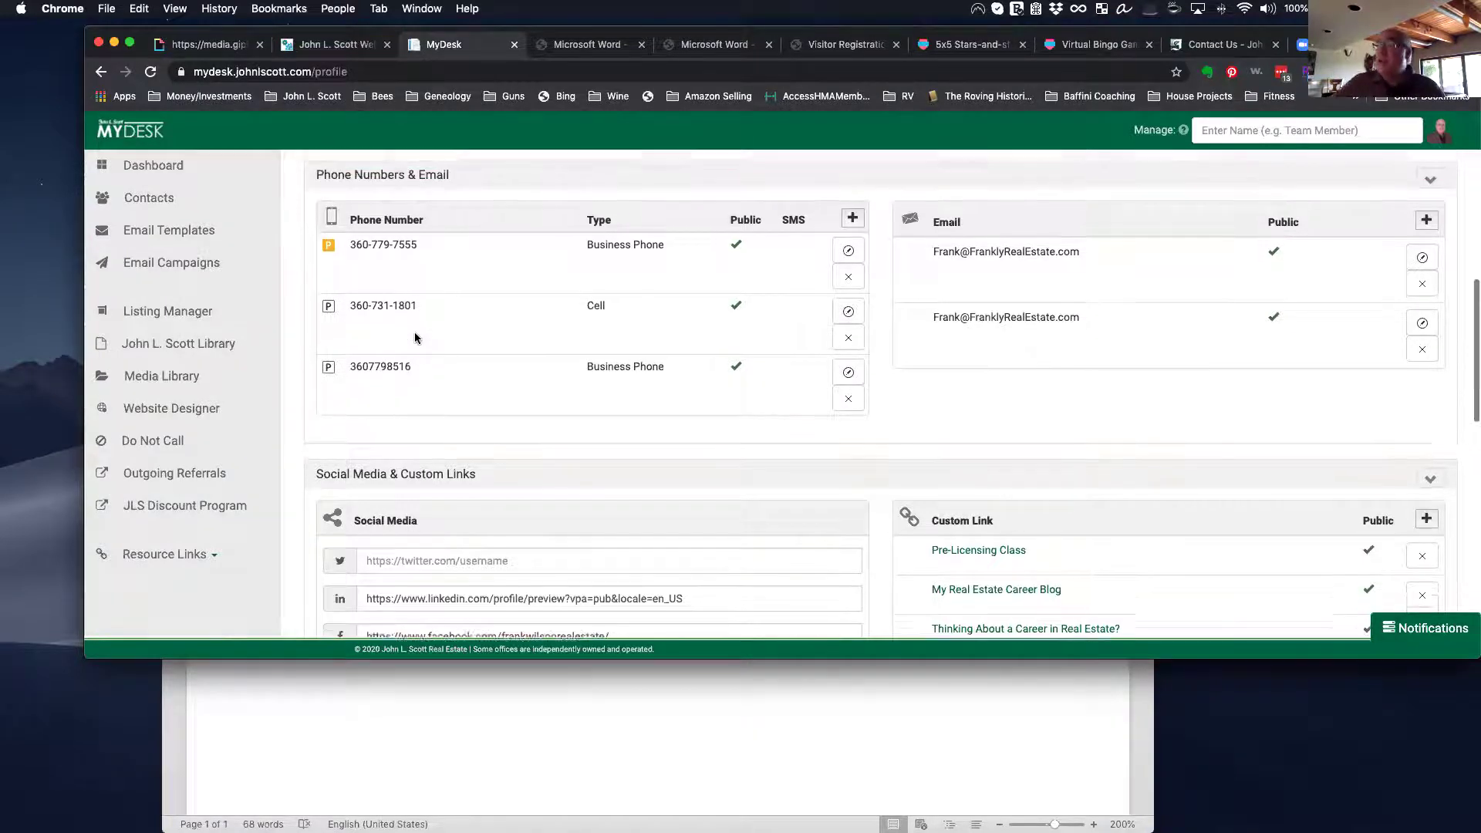
scroll(647, 421, down, 1)
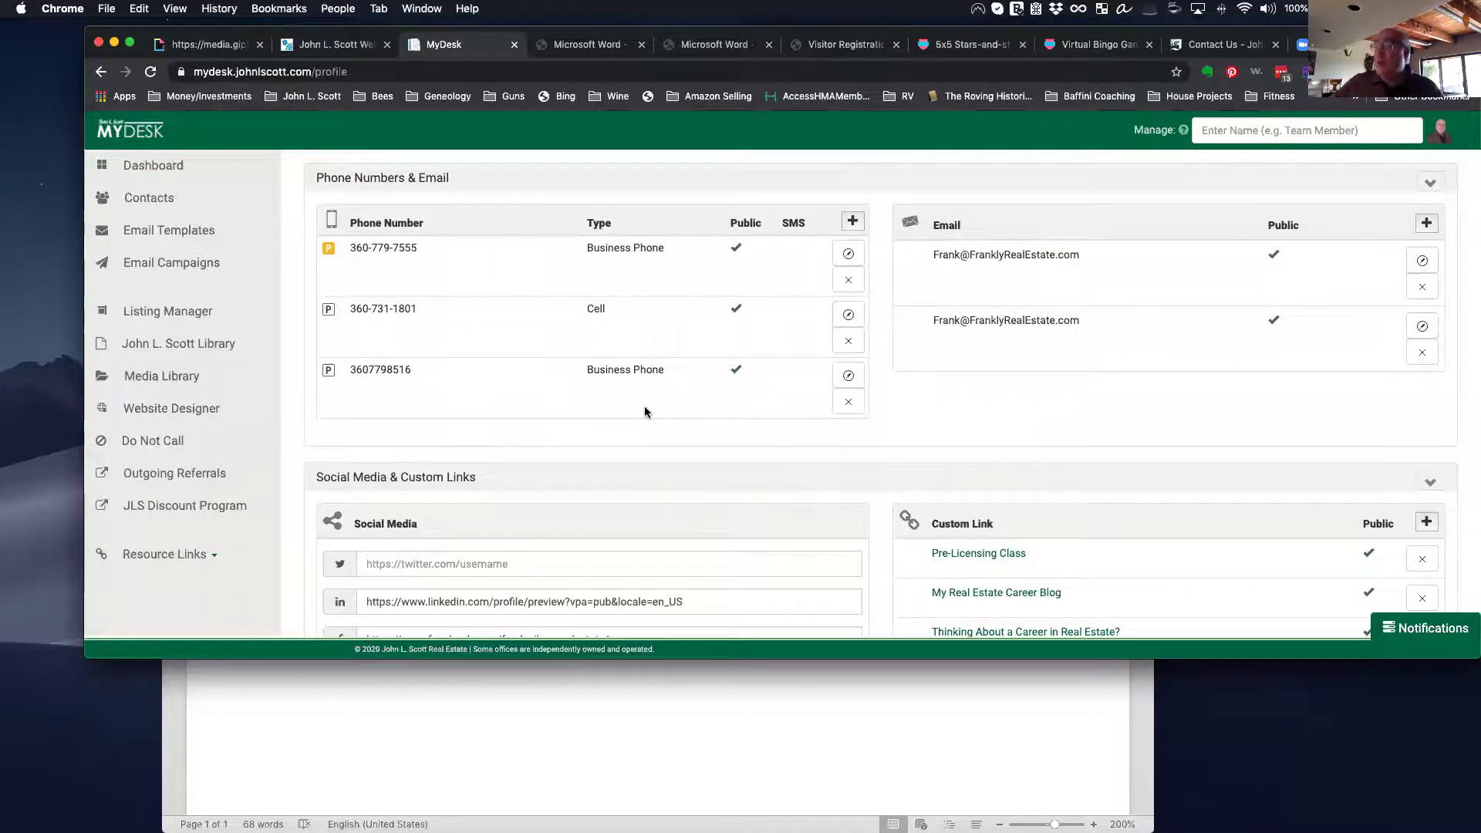
scroll(653, 368, down, 5)
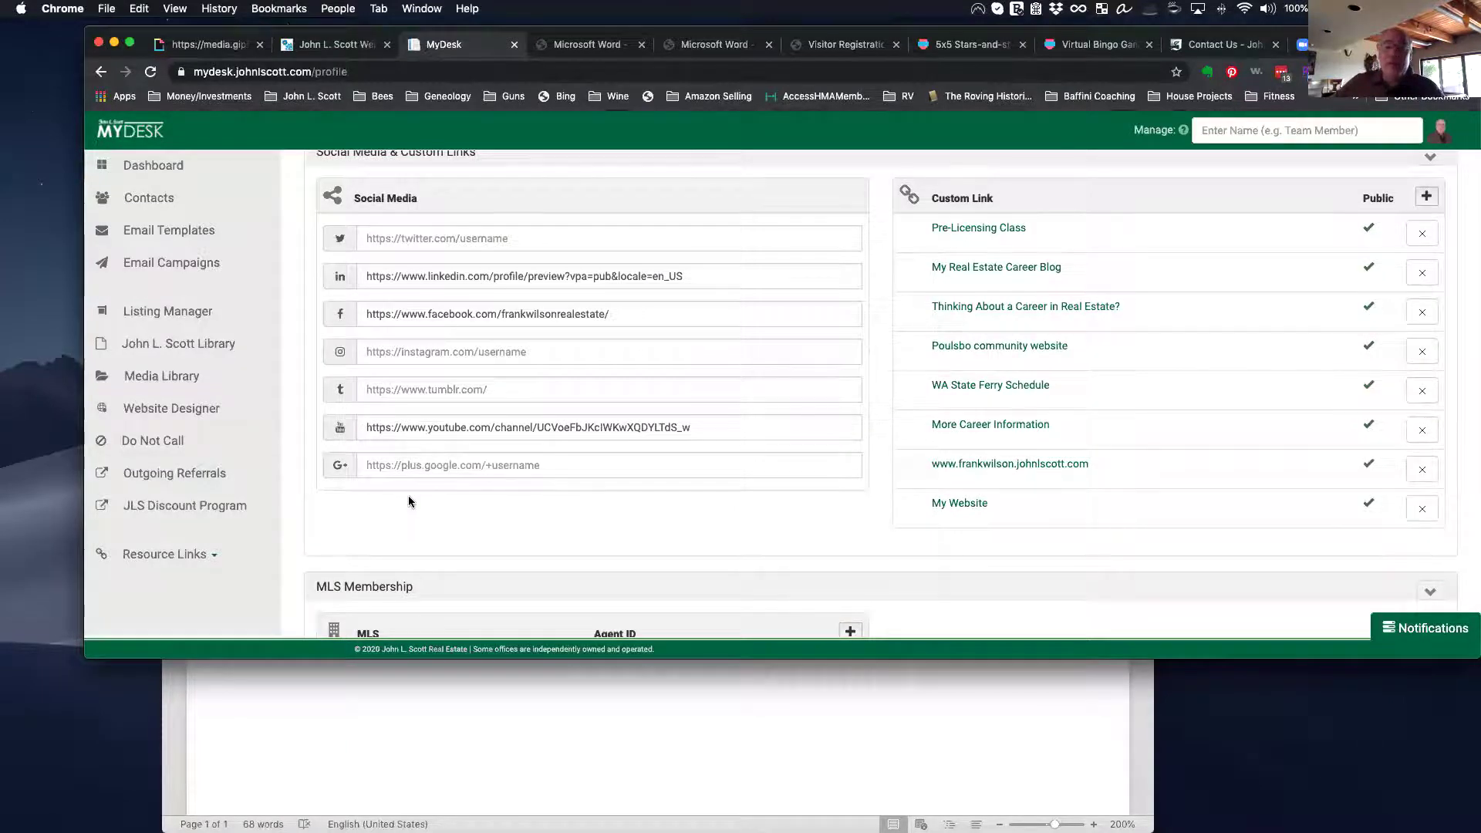
scroll(853, 330, up, 1)
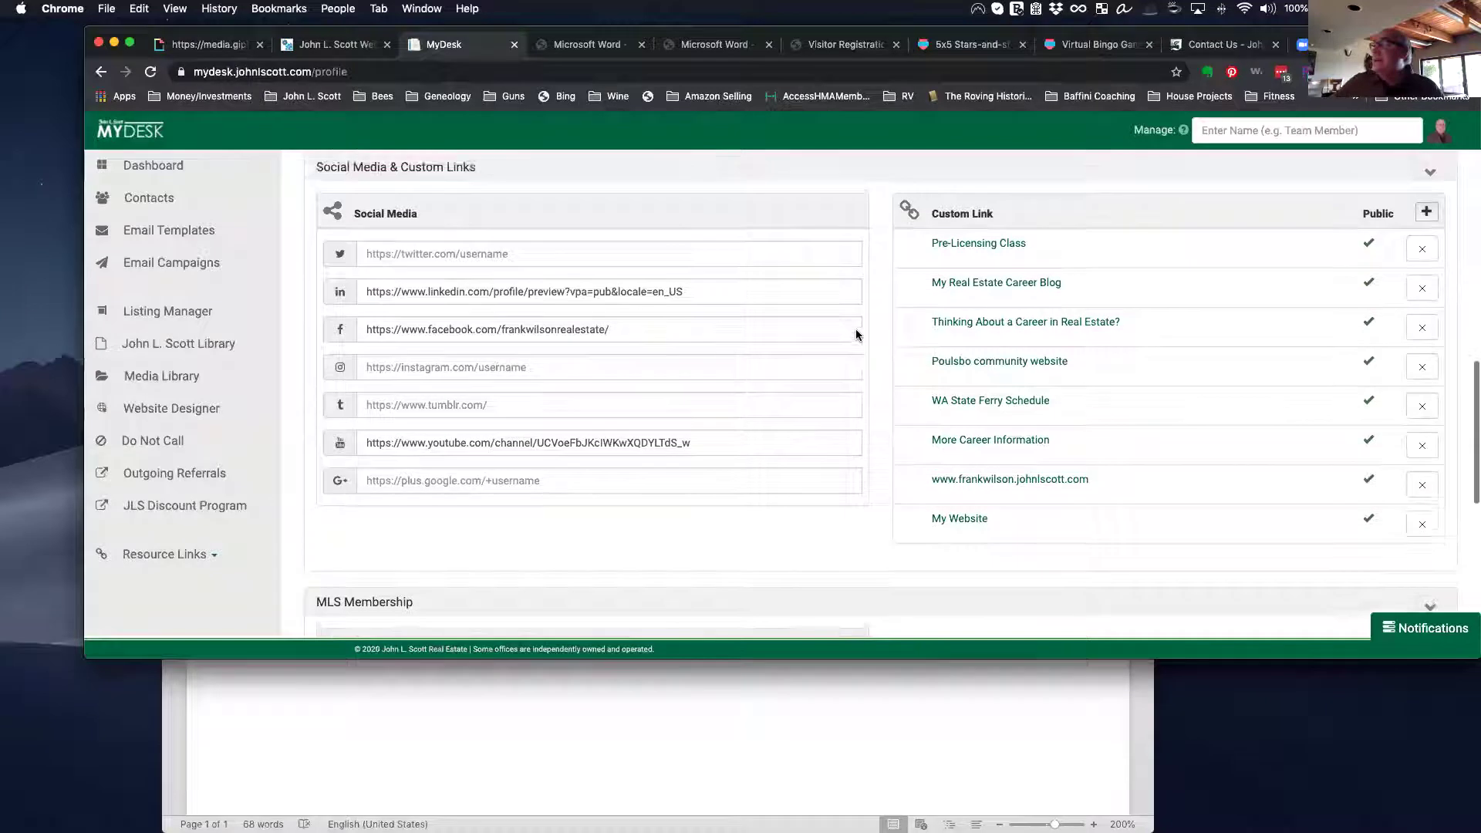
scroll(854, 339, down, 1)
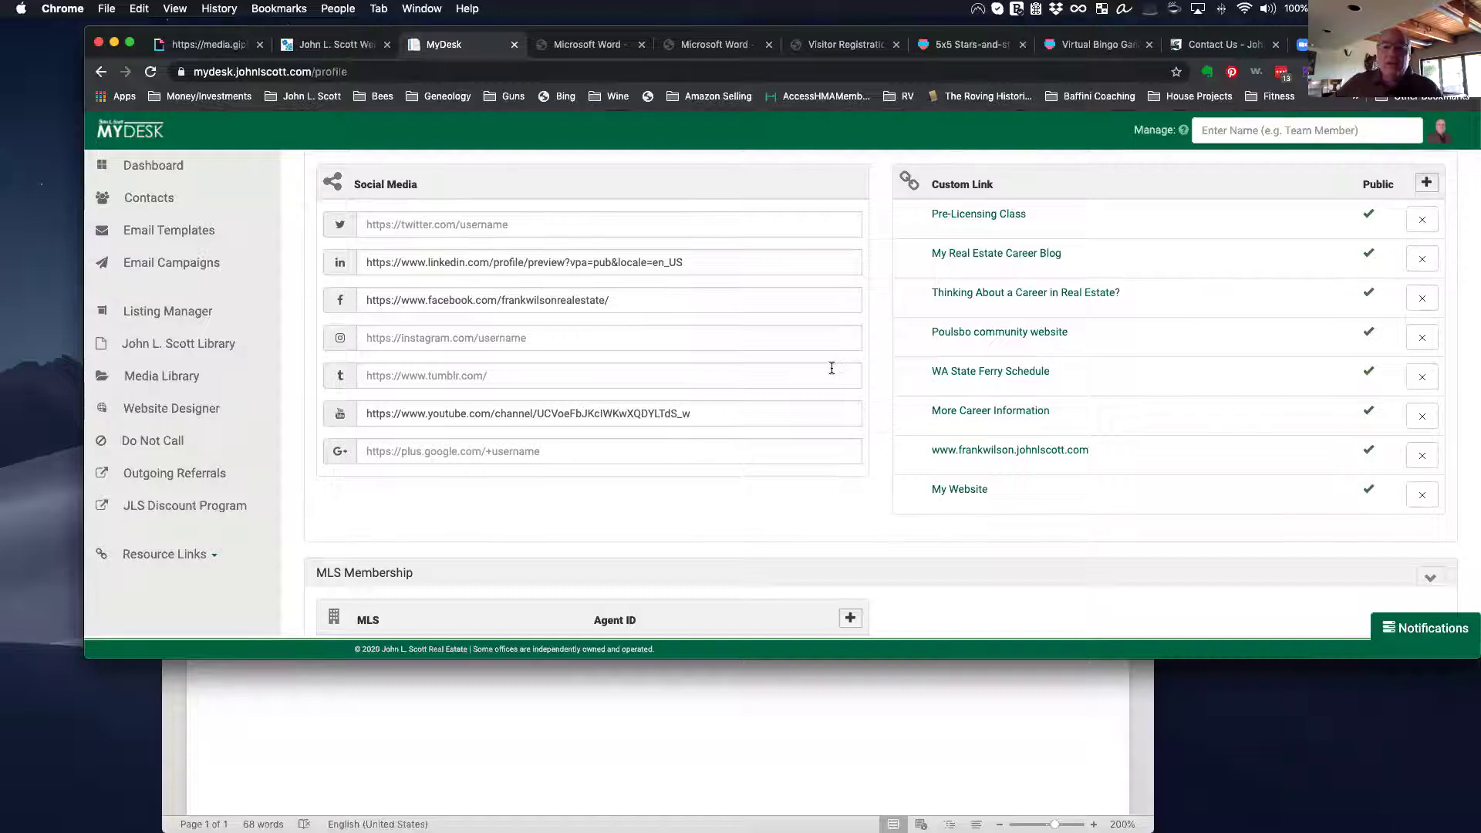
scroll(832, 369, up, 1)
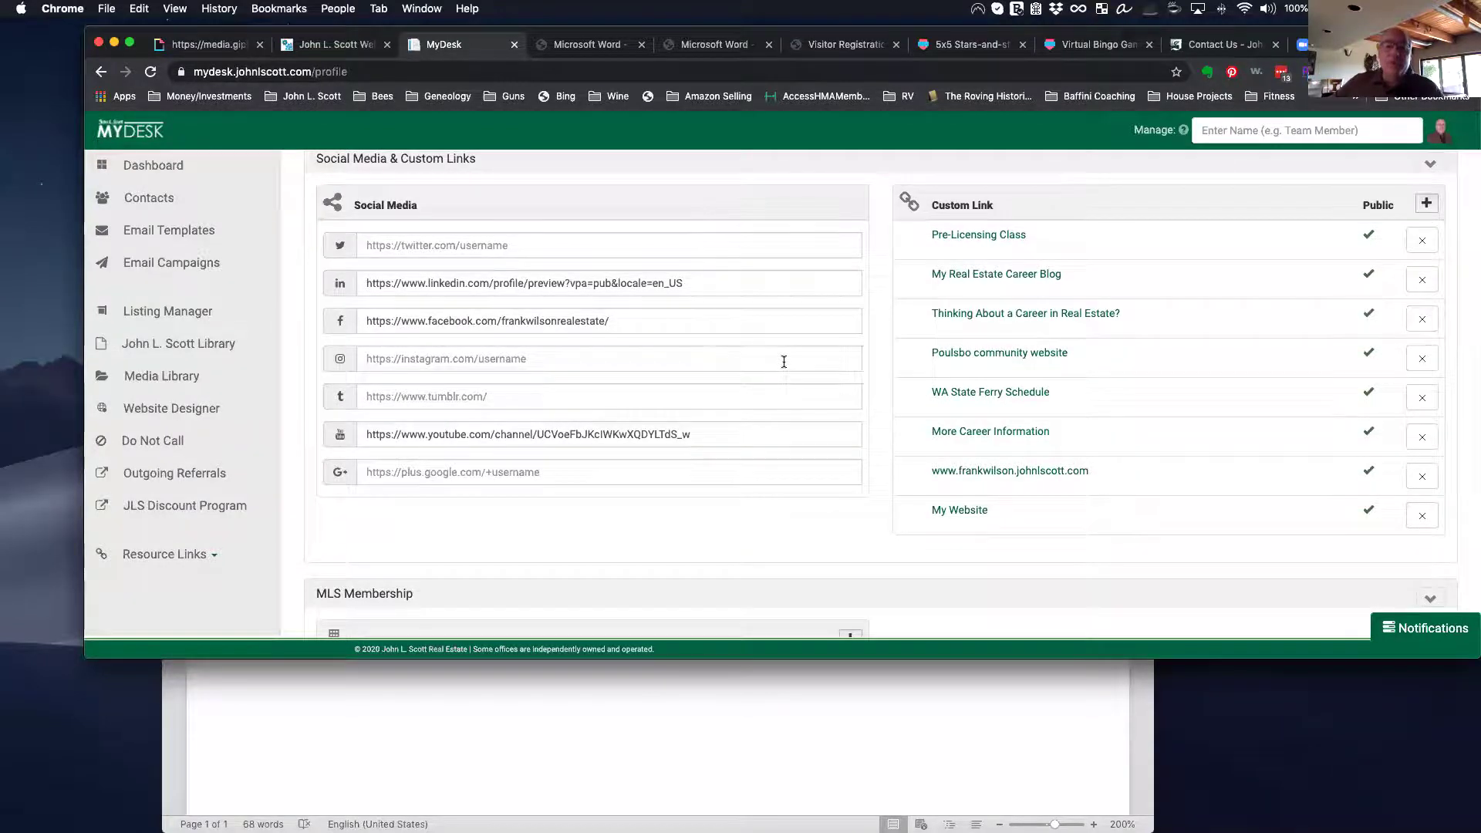
scroll(787, 365, up, 5)
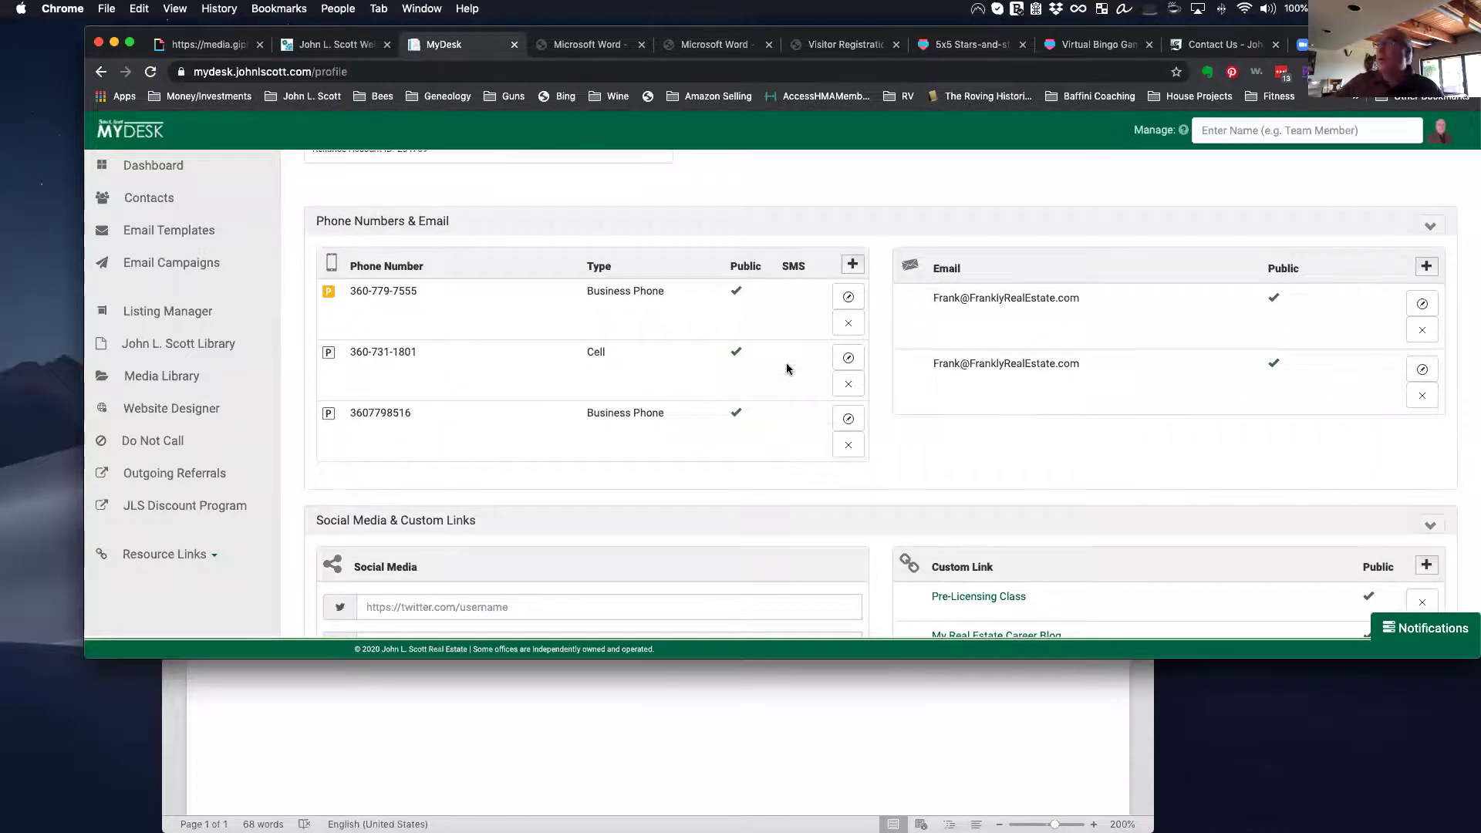
scroll(787, 368, up, 9)
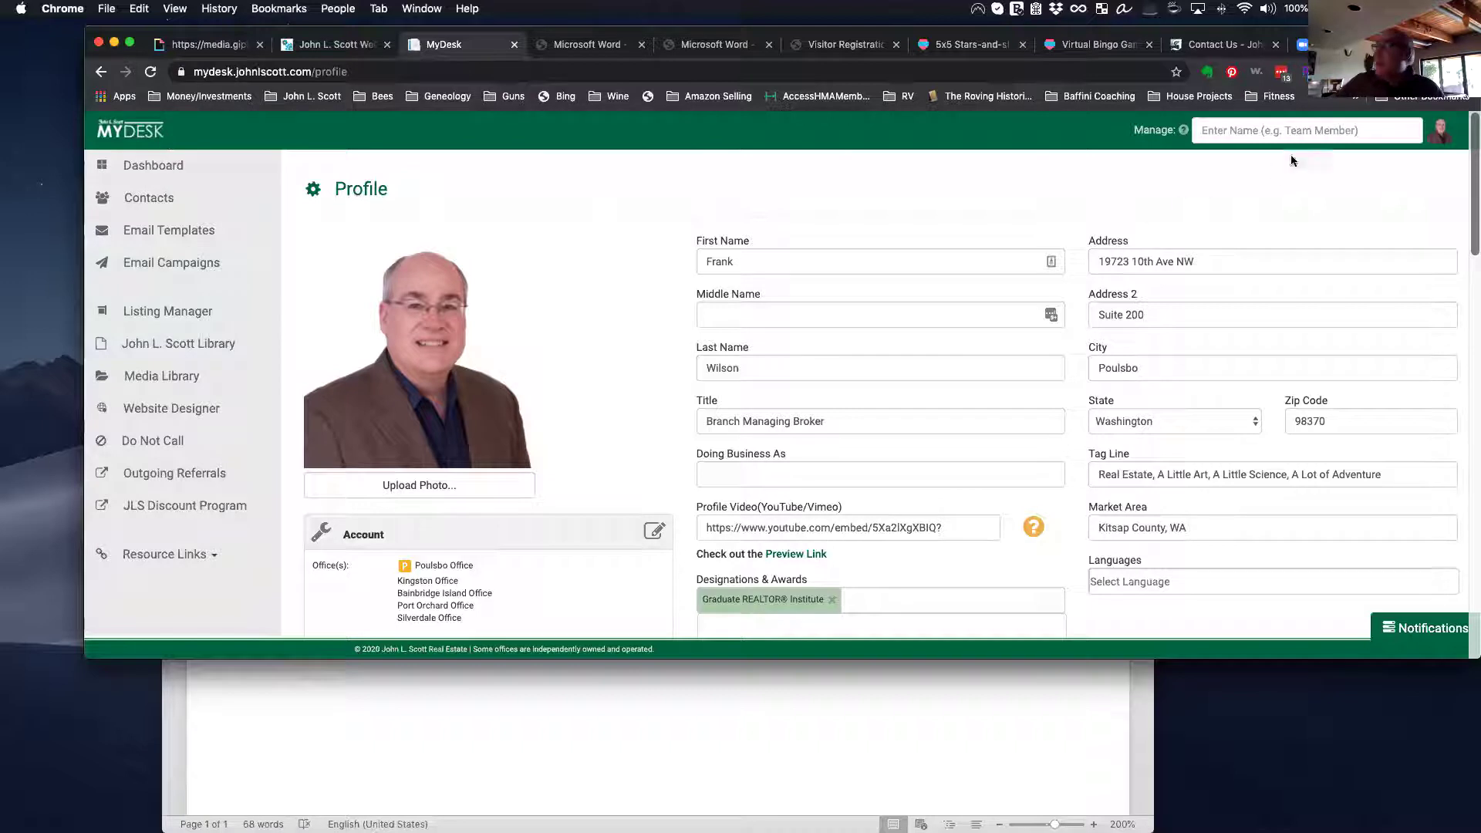
click(1461, 133)
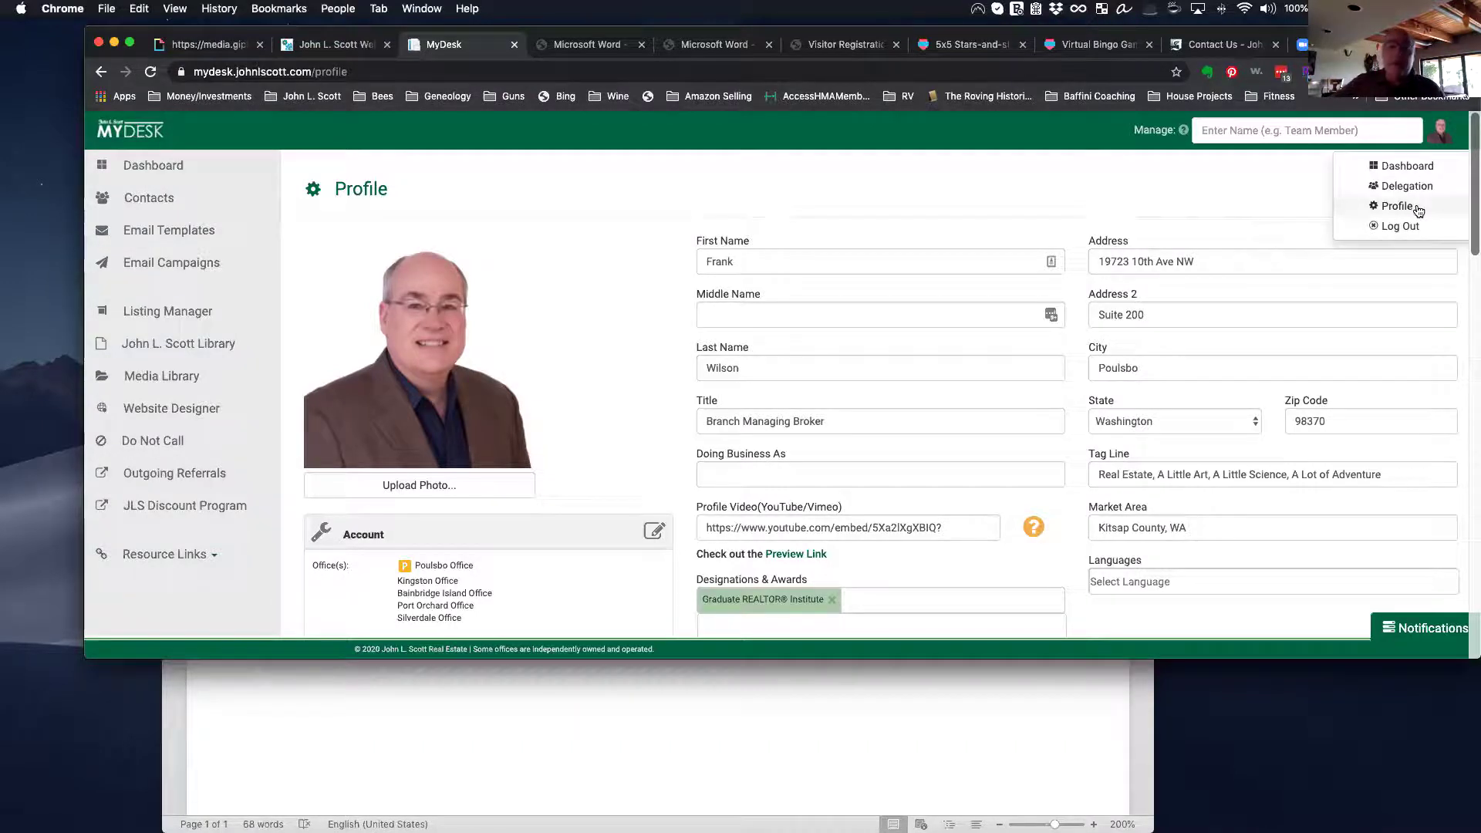
click(1067, 179)
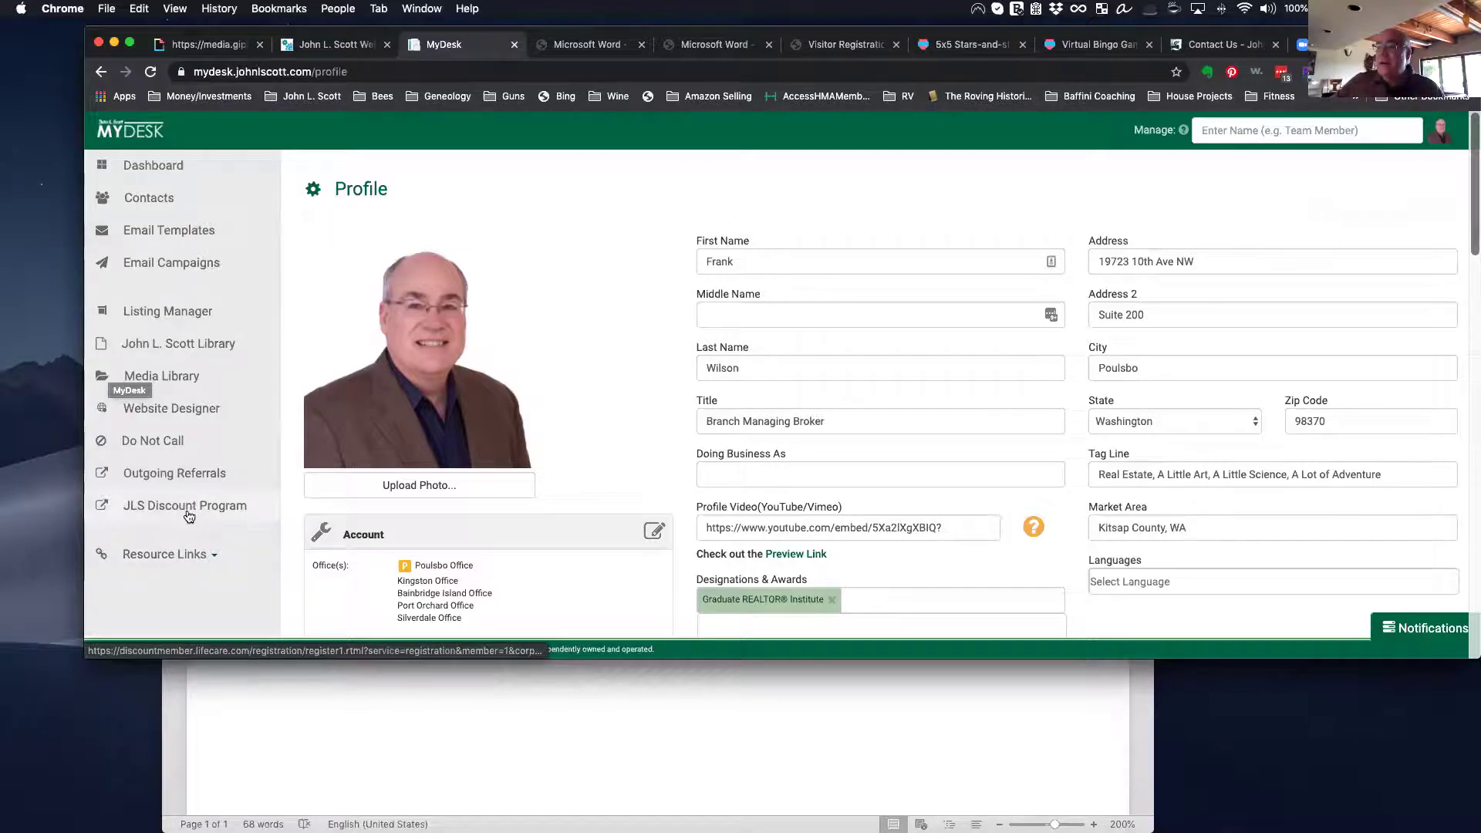
click(175, 378)
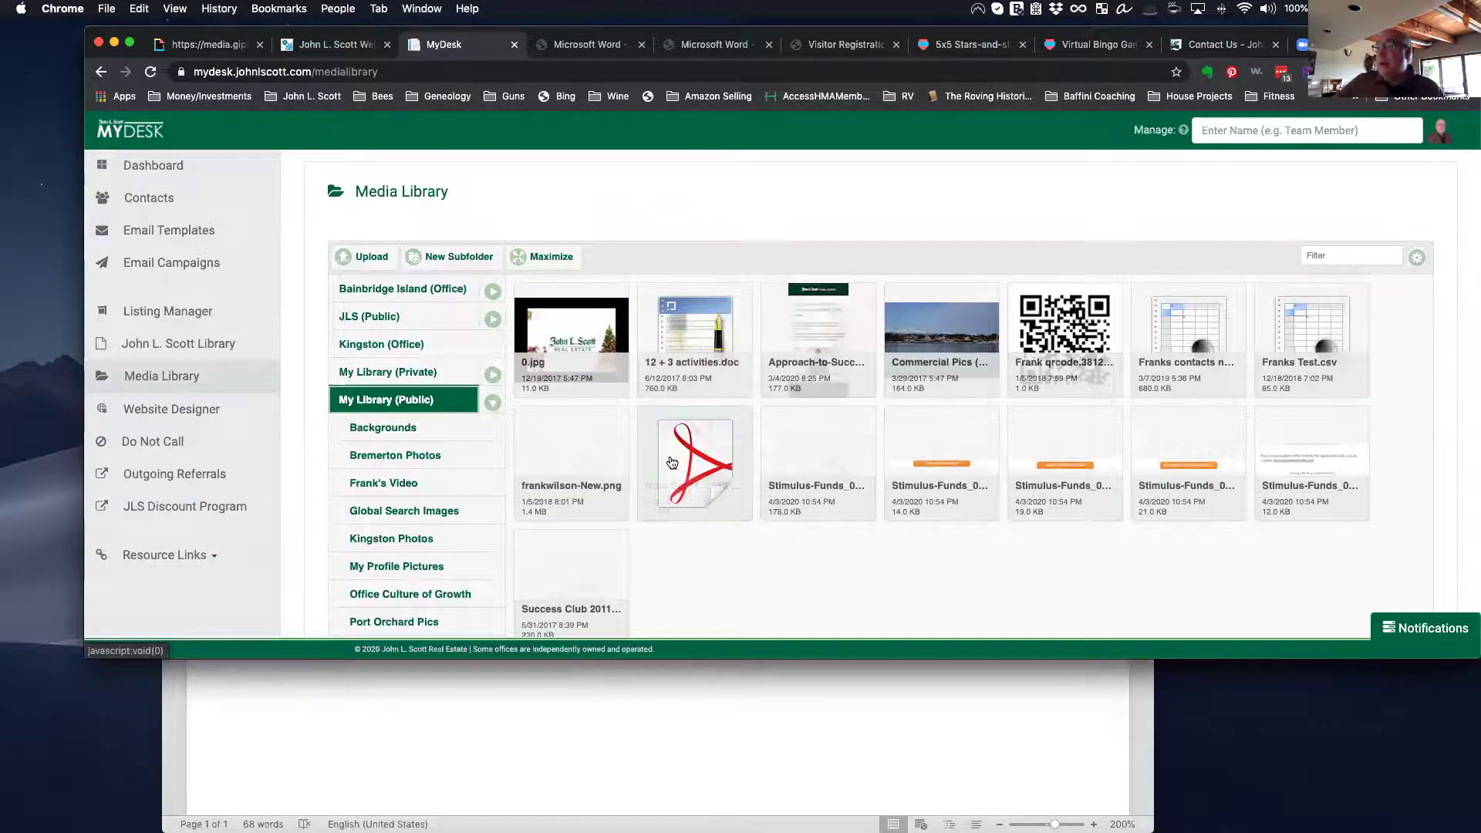
Step: Expand JLS (Public) and view its Home Photos, Campaign Photos, Awards and Housing Forecast folders
scroll(663, 455, down, 2)
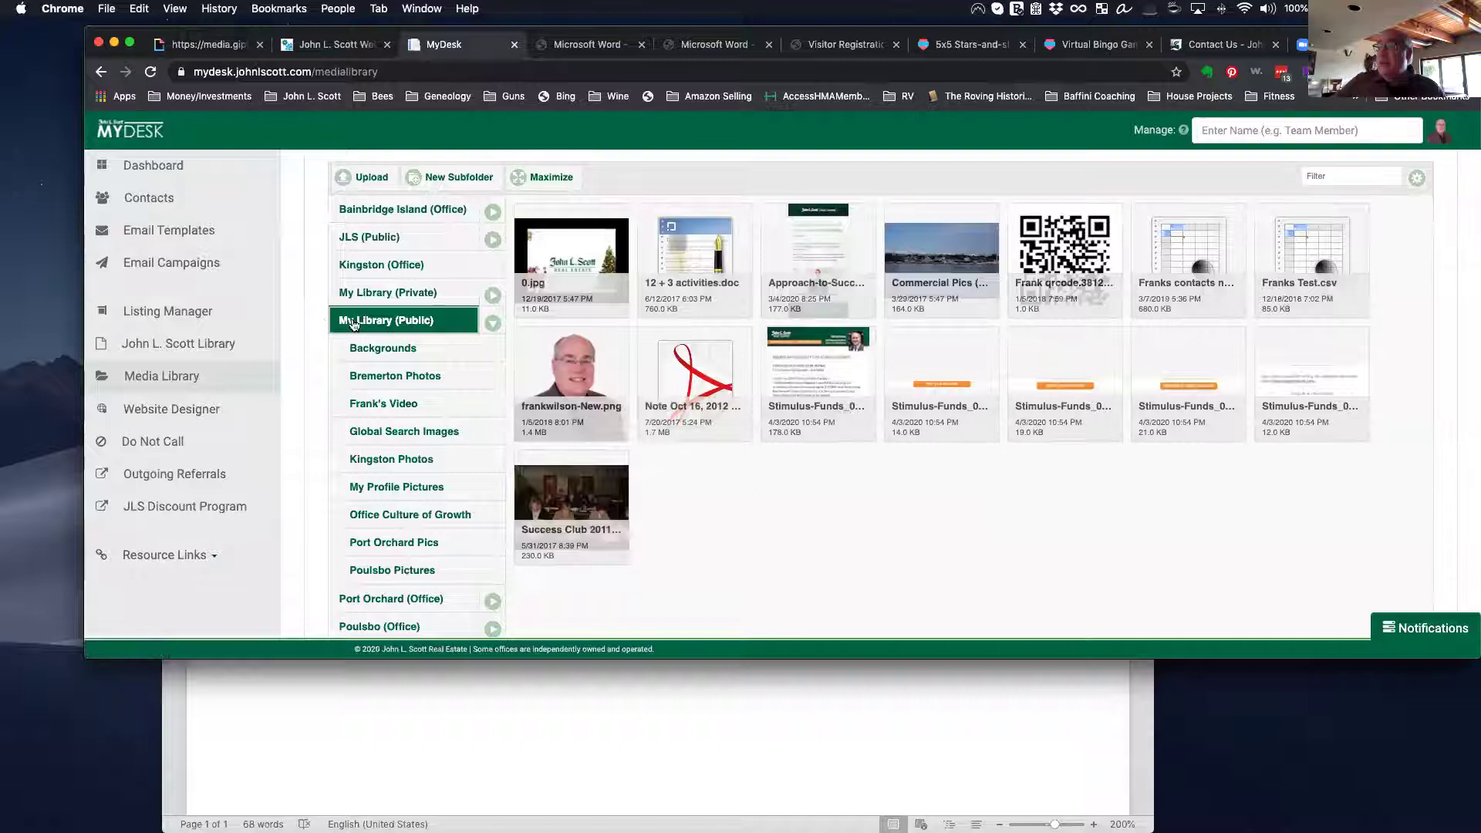
scroll(368, 332, down, 1)
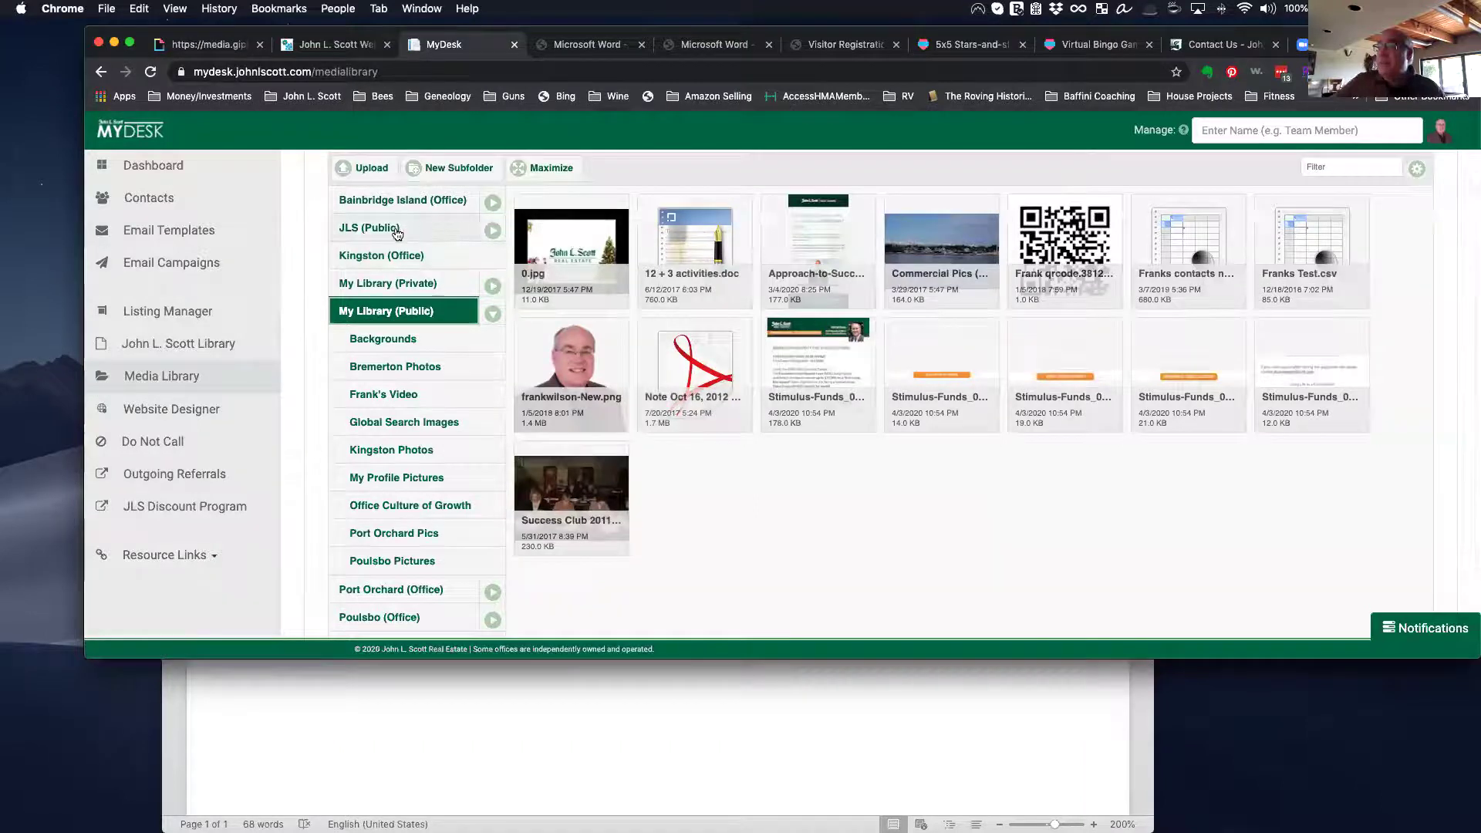
click(492, 233)
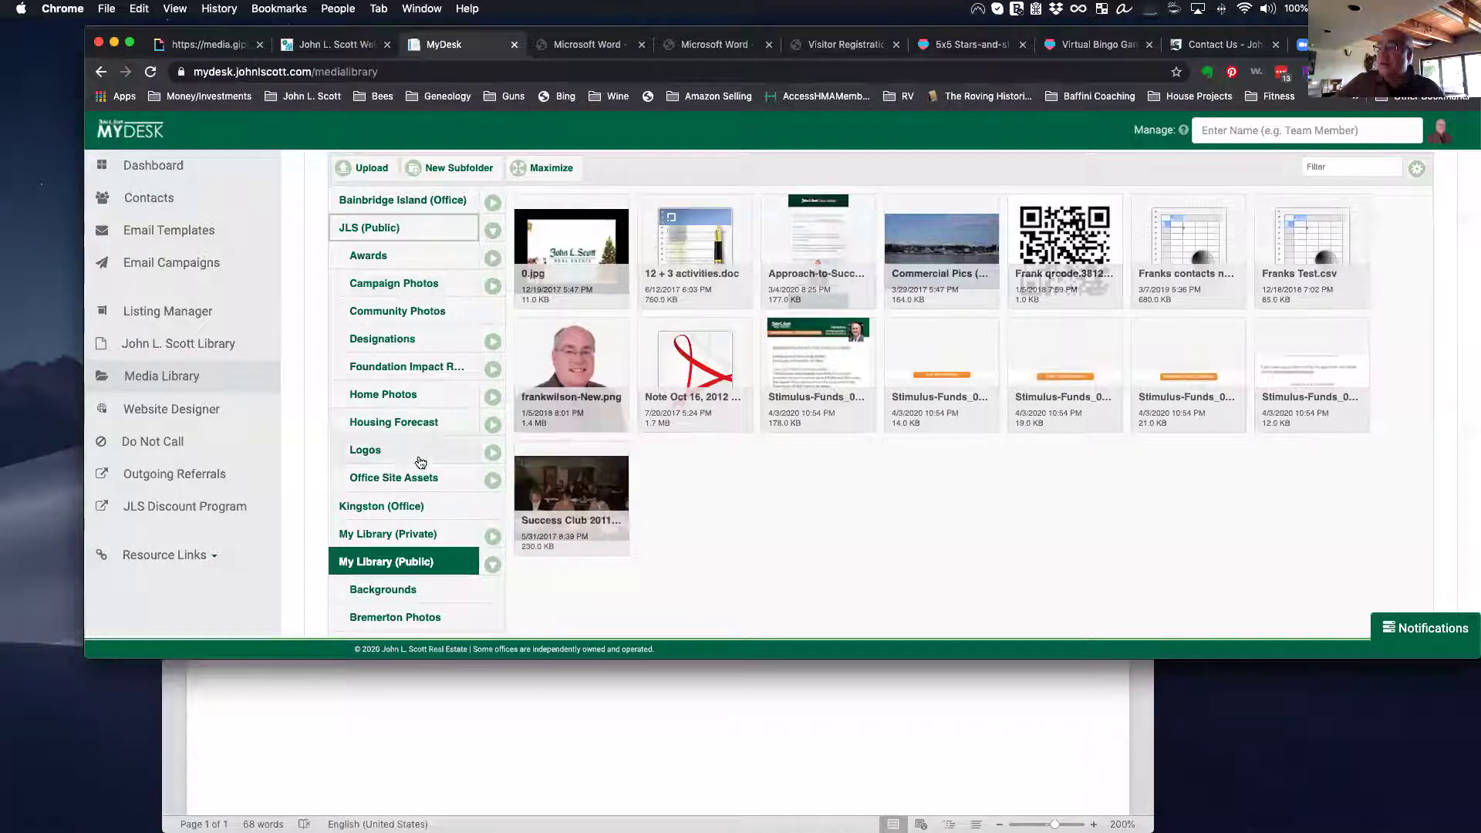
scroll(401, 531, down, 1)
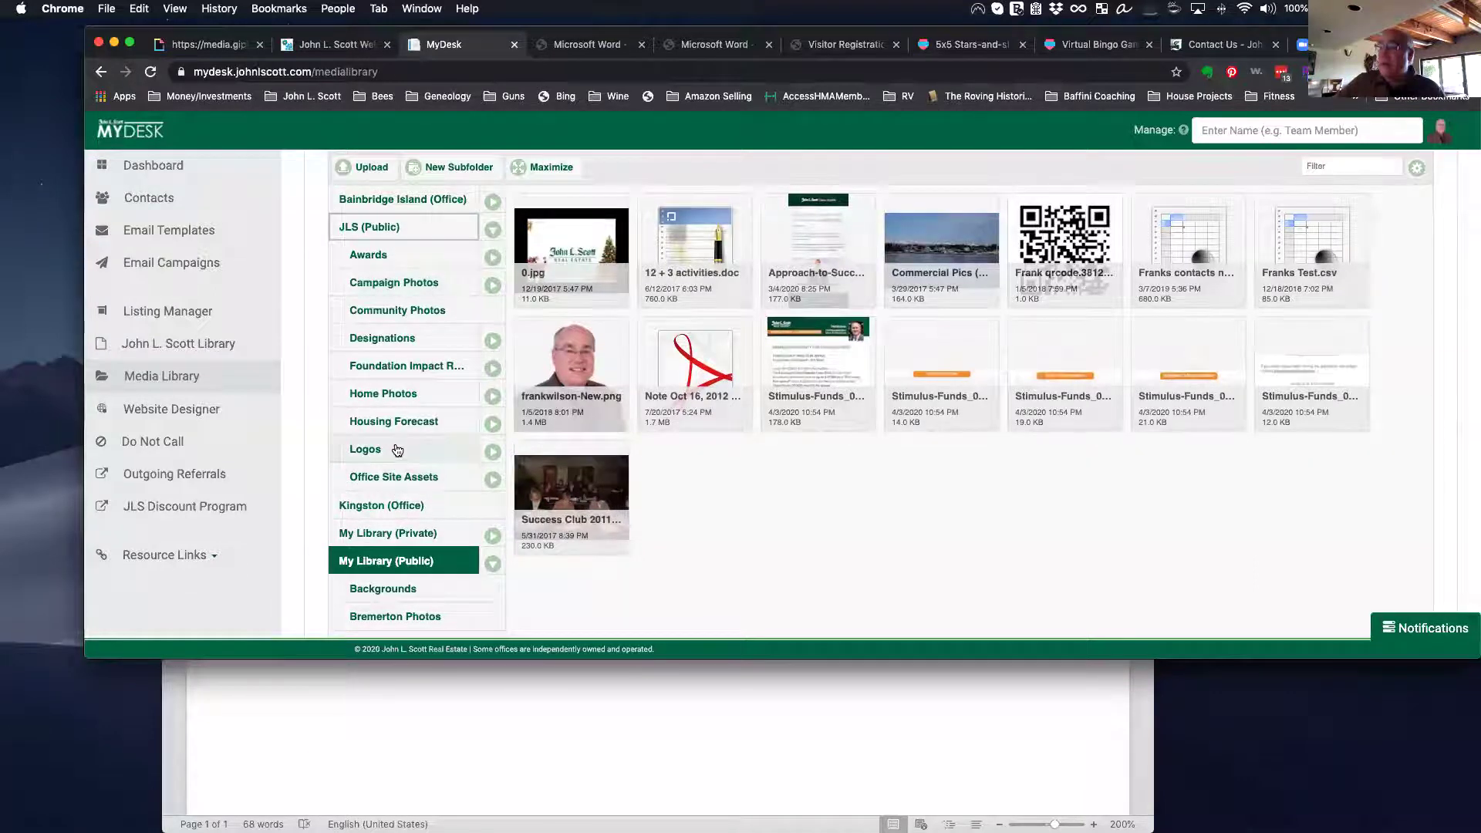
scroll(397, 455, up, 1)
click(384, 402)
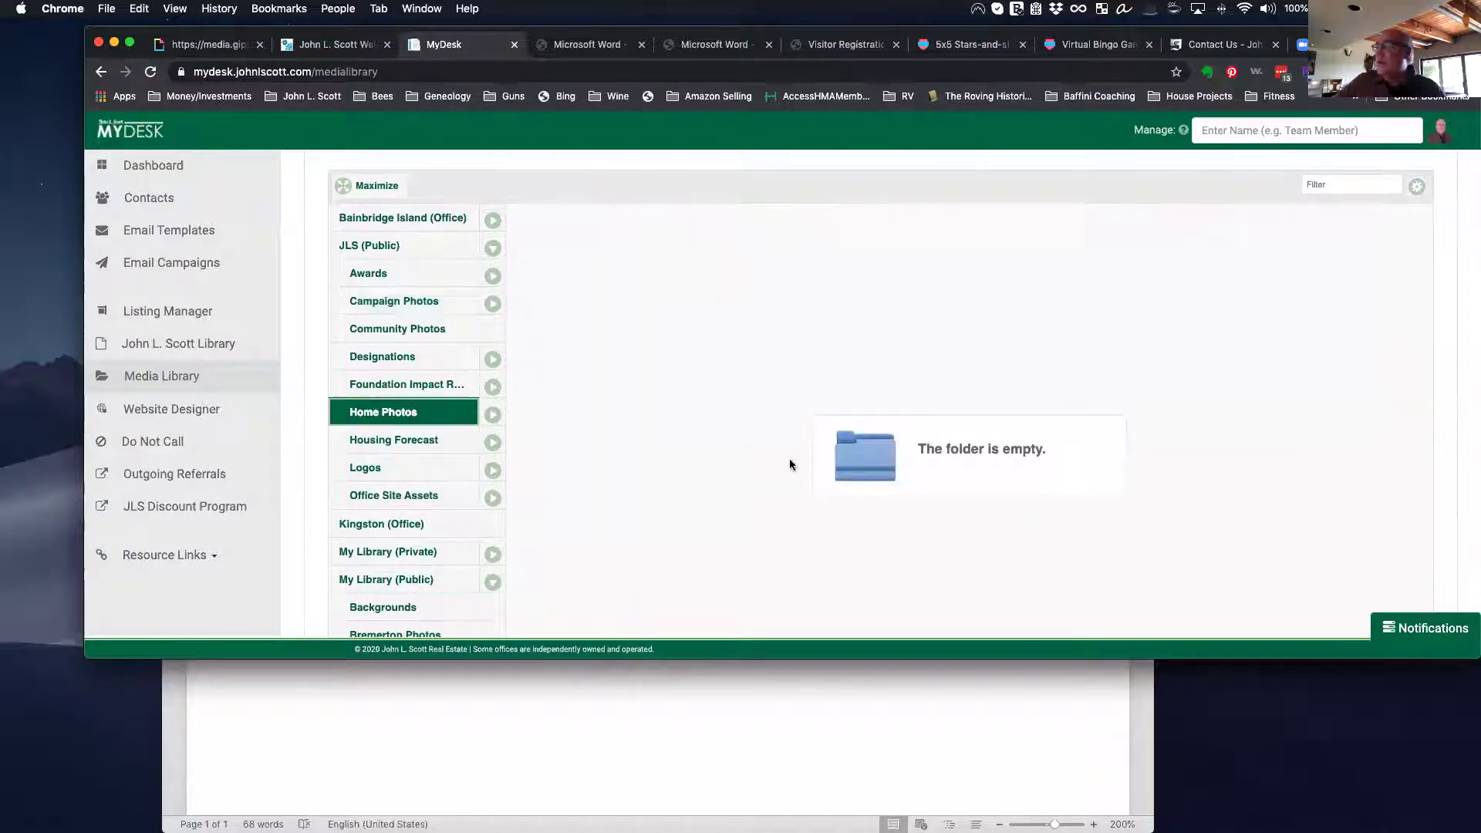
click(395, 309)
click(380, 283)
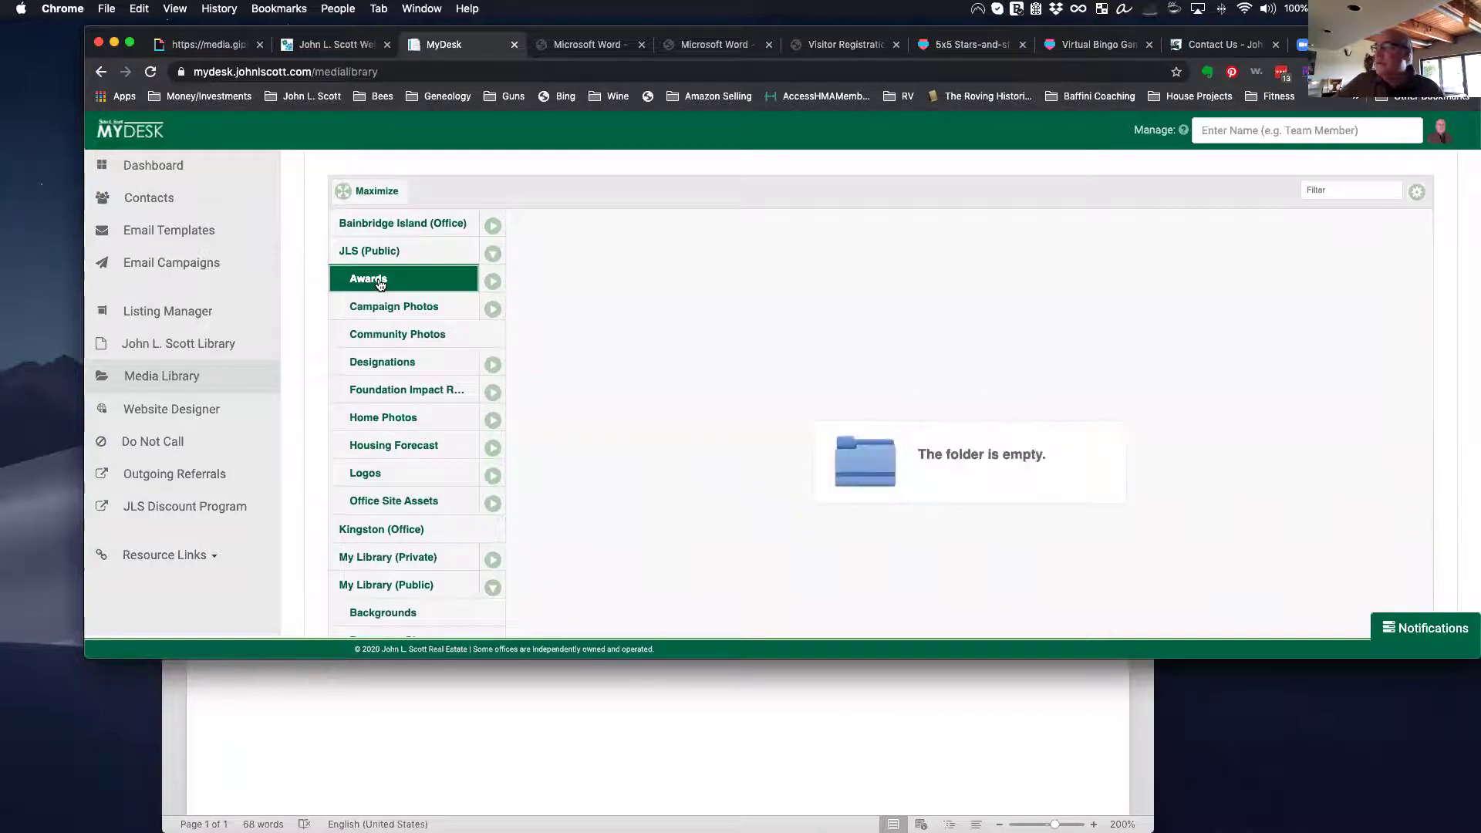
click(414, 450)
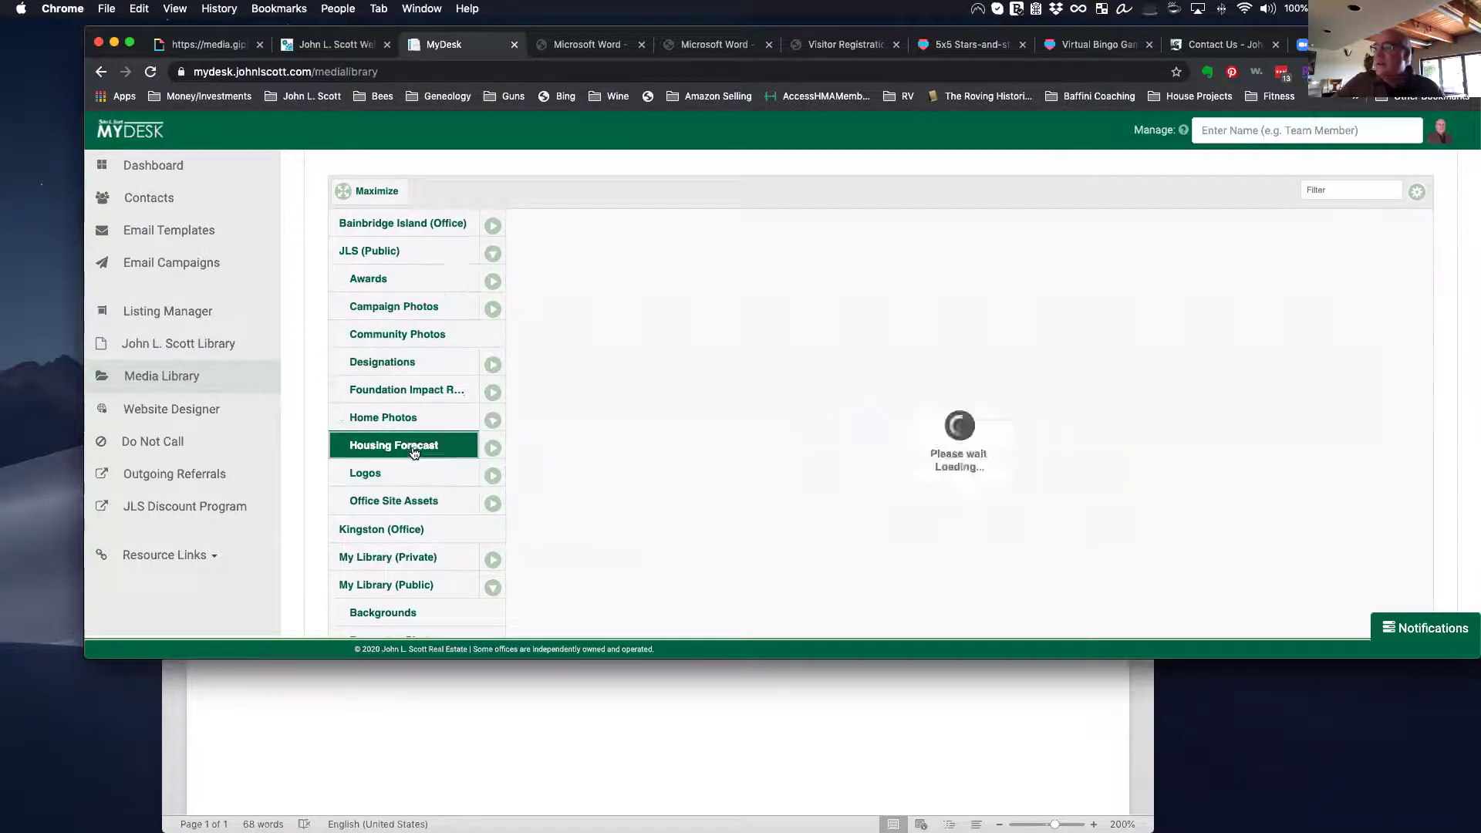
Step: View the Office Site Assets folder and the Kingston (Office) images
scroll(414, 451, down, 3)
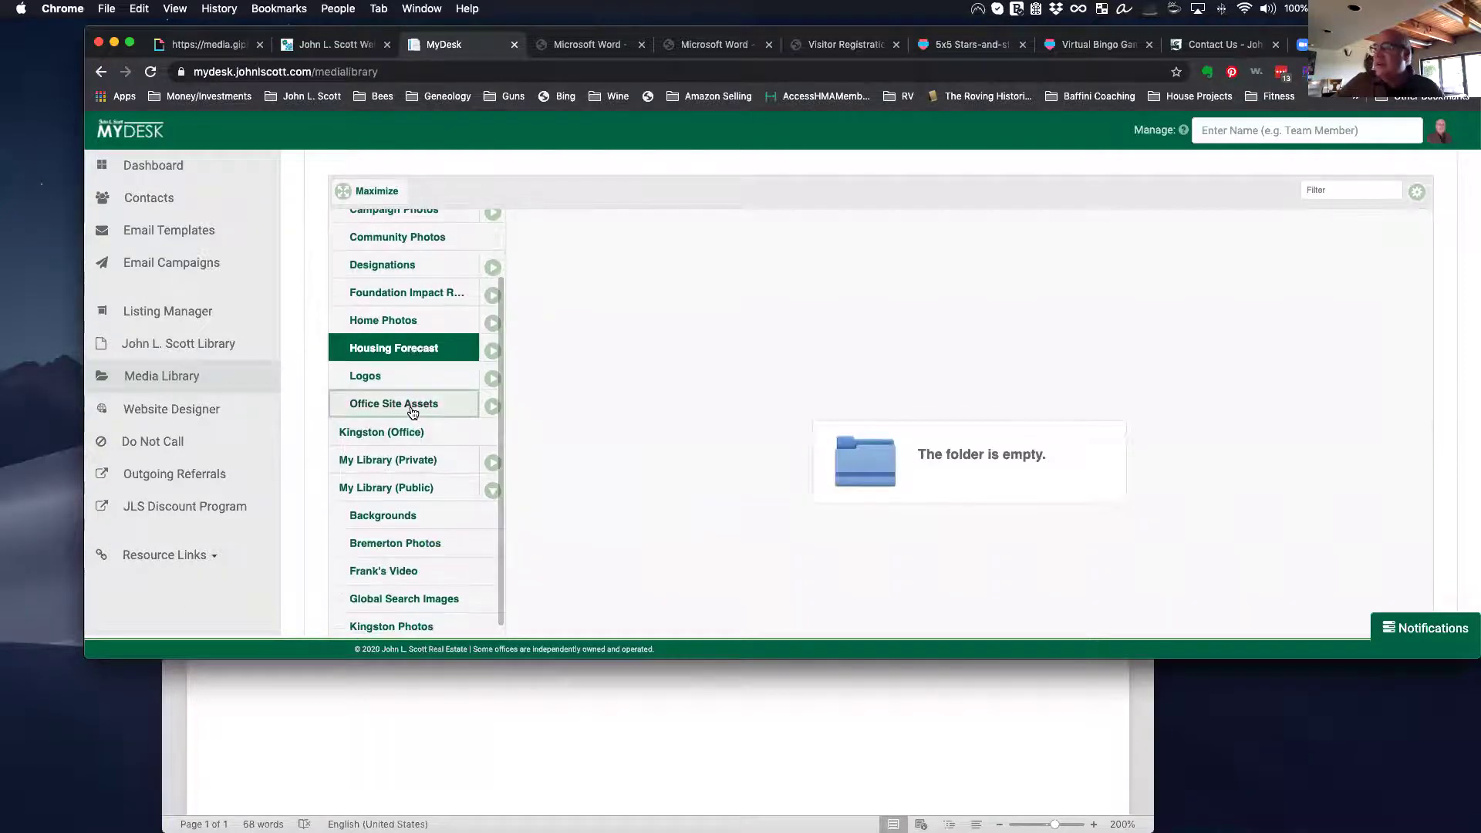
click(413, 413)
click(405, 435)
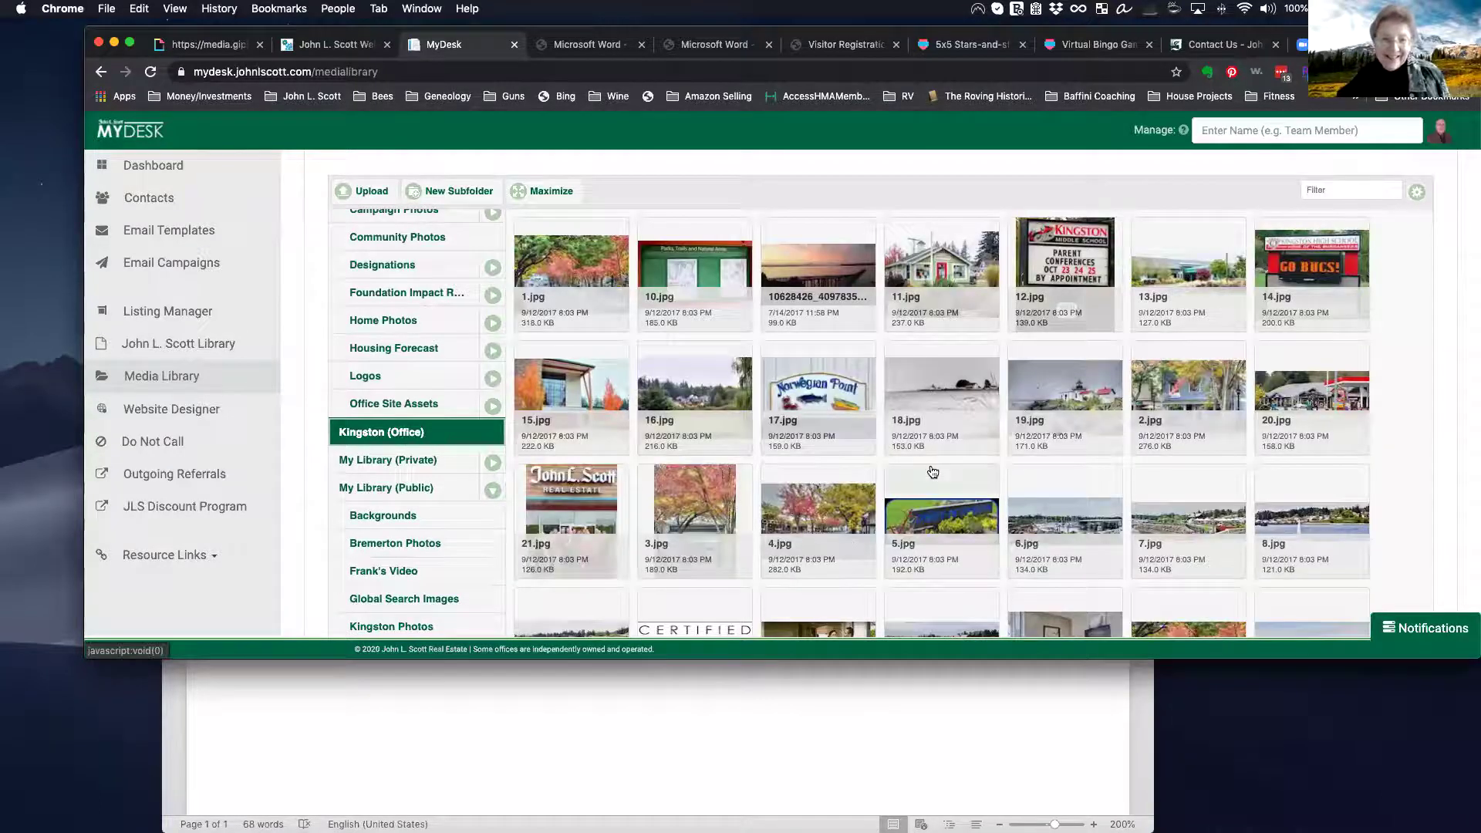
scroll(932, 472, down, 2)
scroll(930, 402, up, 1)
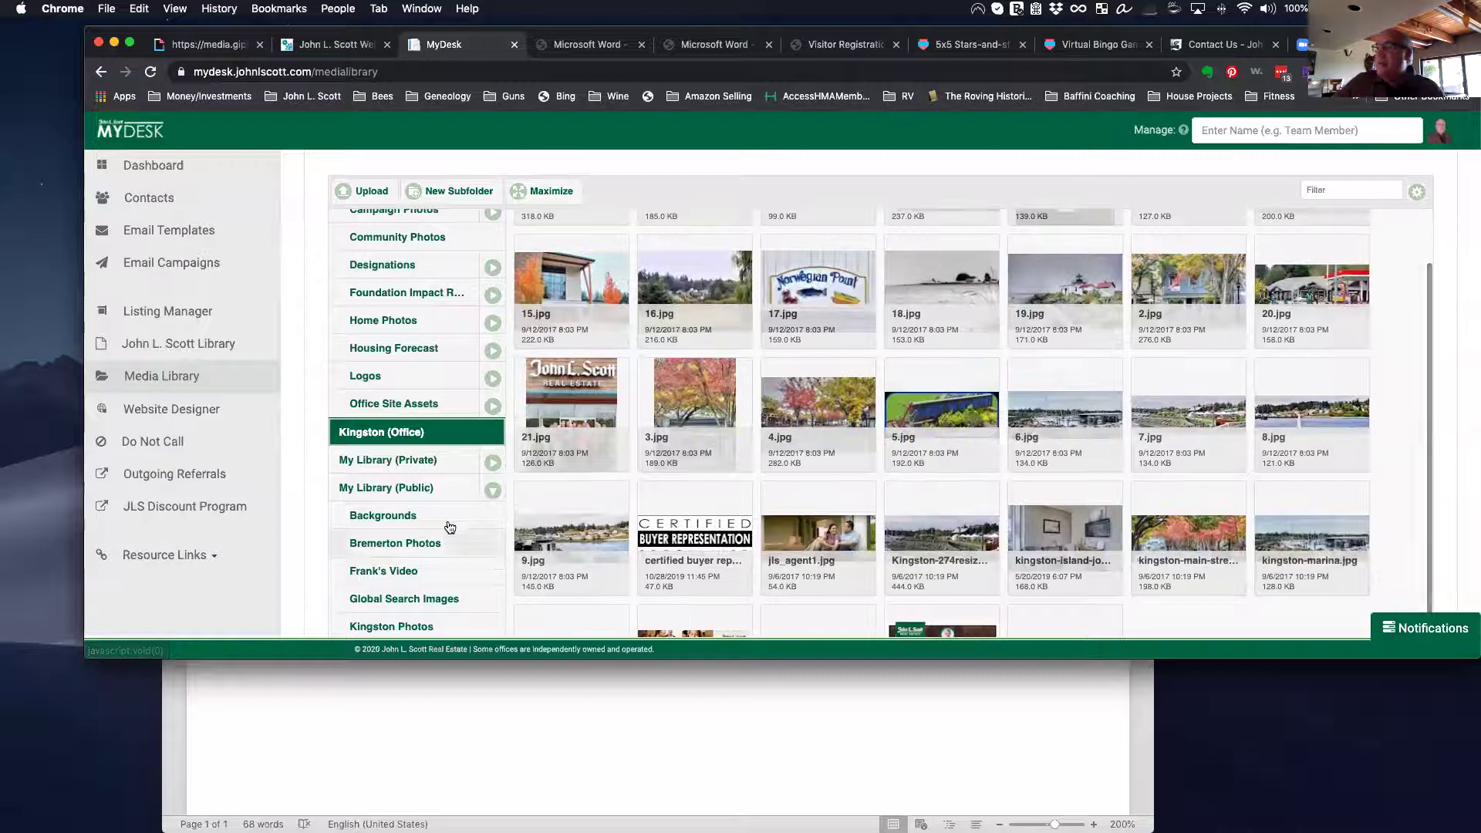
scroll(458, 470, down, 1)
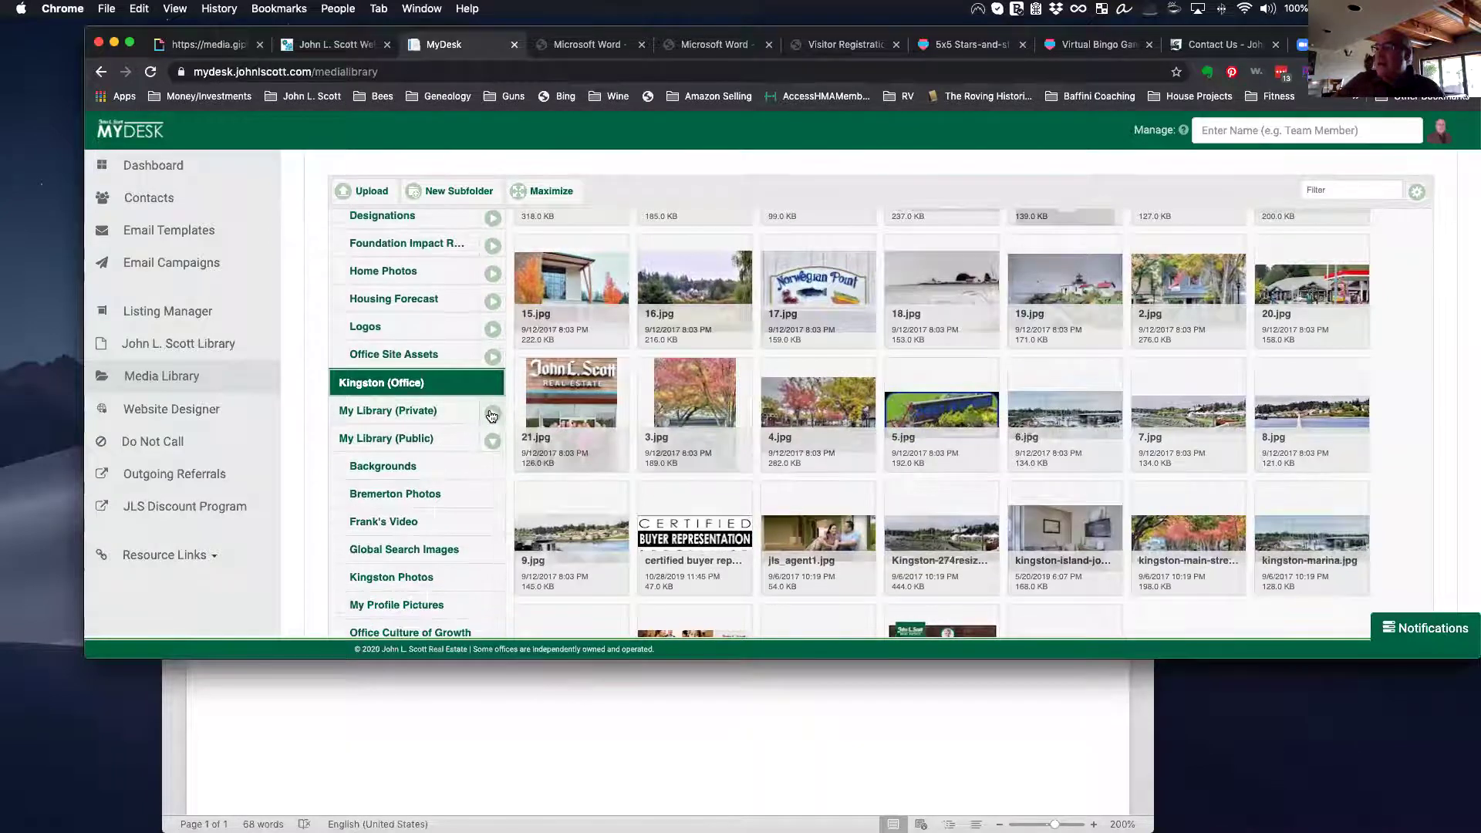
Step: Expand My Library (Private) and open its Frank's Video and Global Search Images folders
click(491, 415)
click(426, 442)
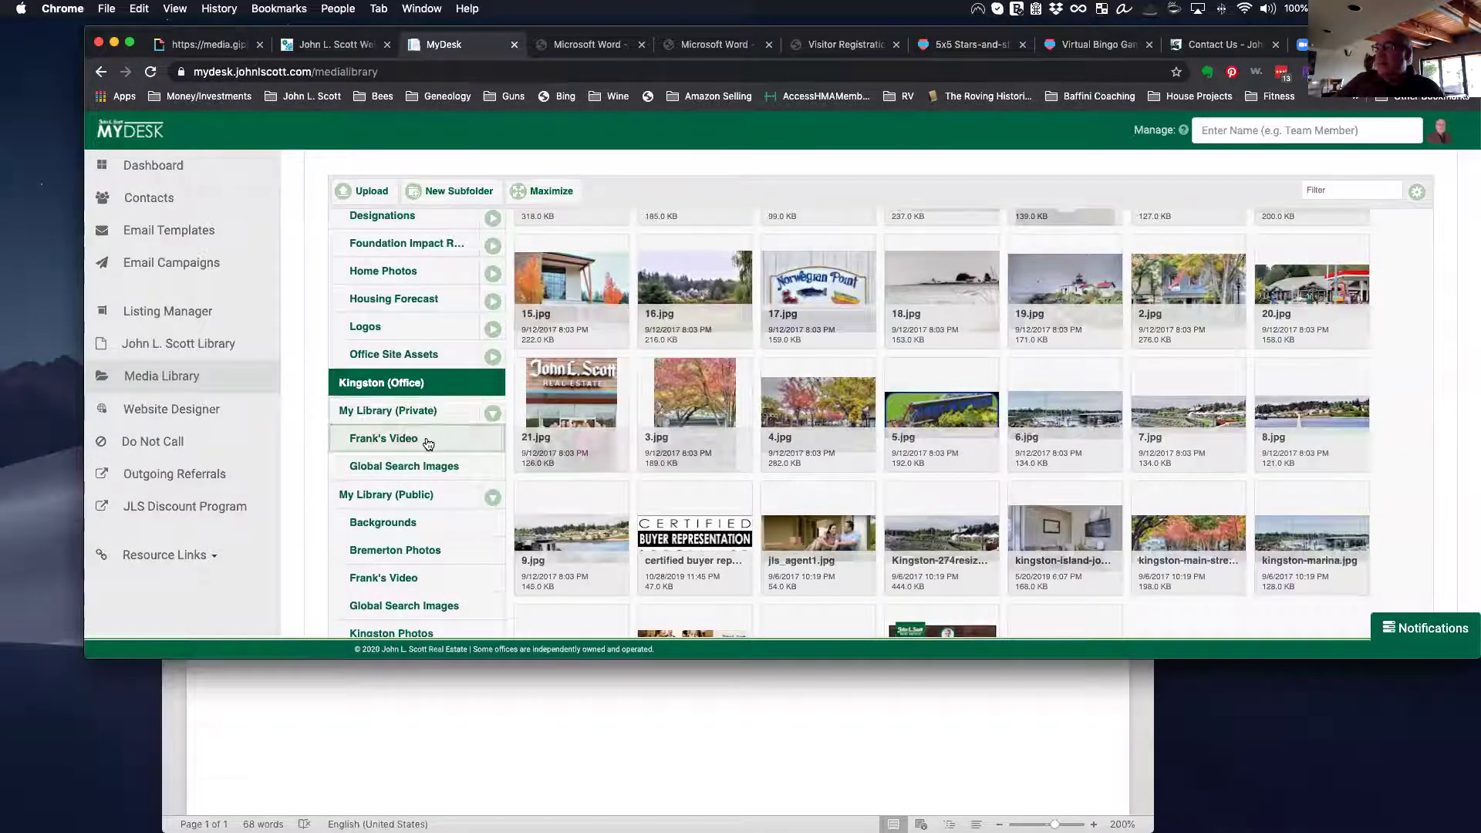
click(428, 468)
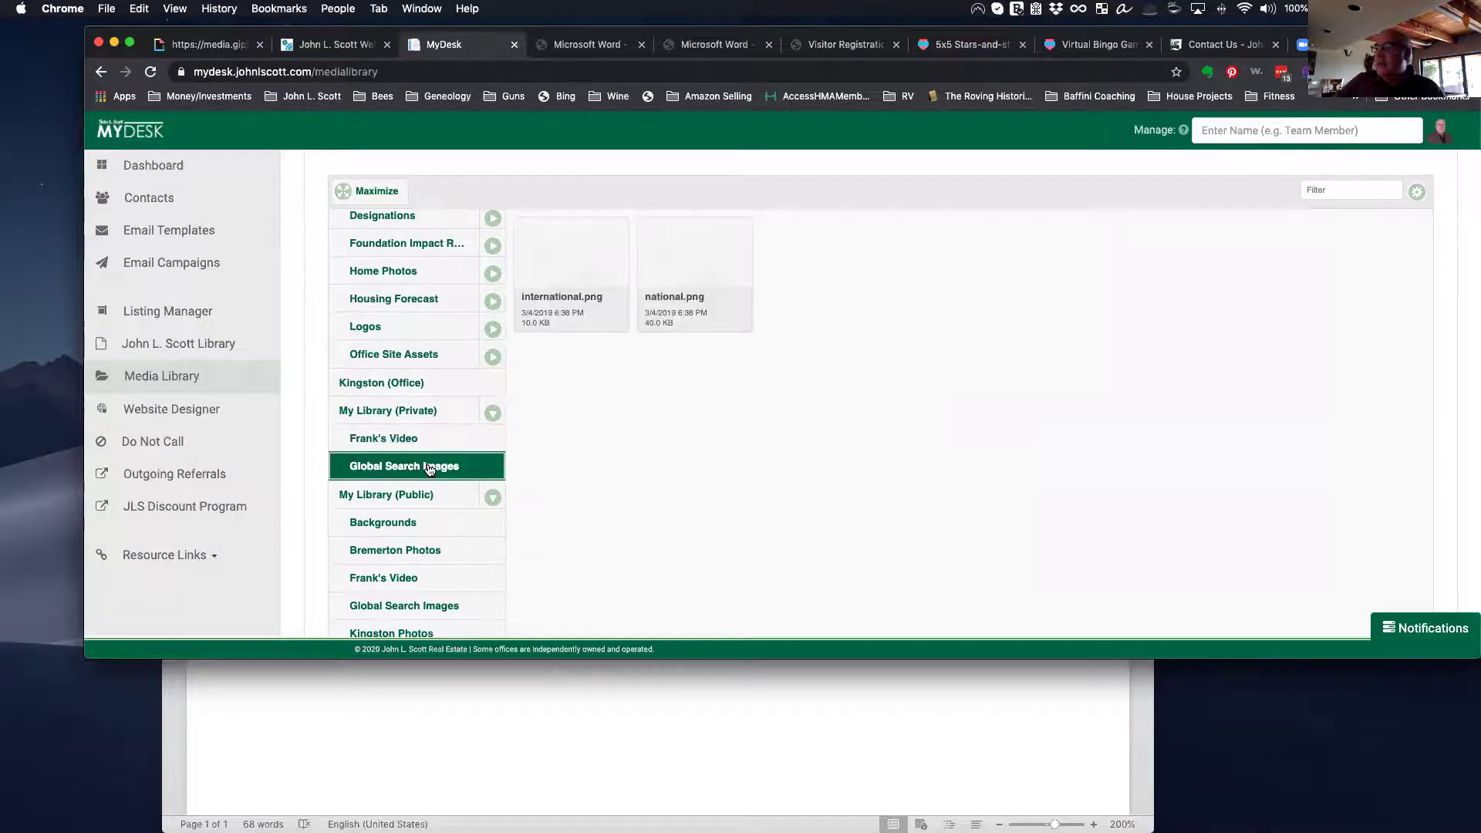
scroll(430, 469, down, 1)
scroll(431, 469, down, 1)
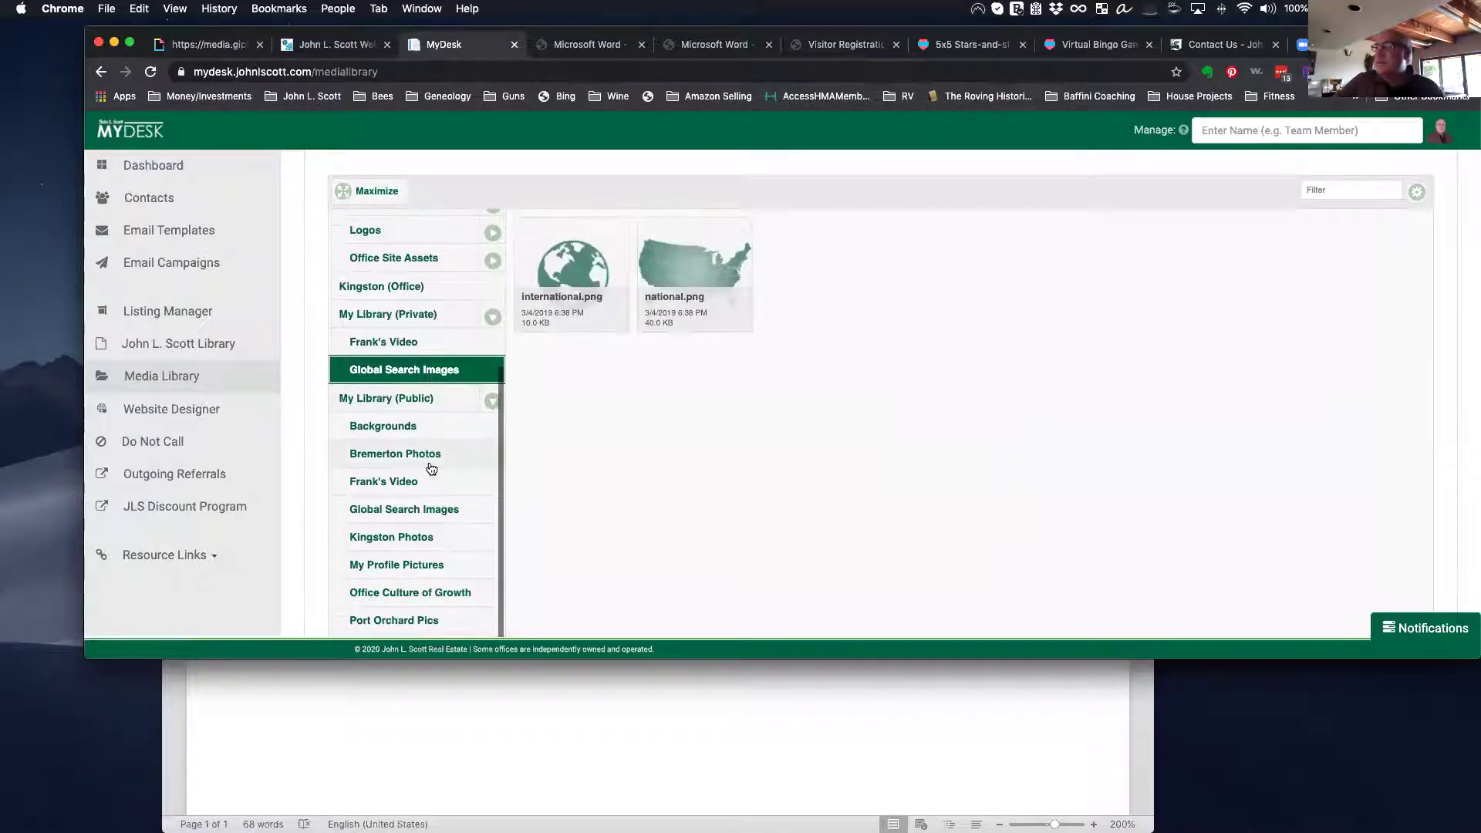
click(492, 402)
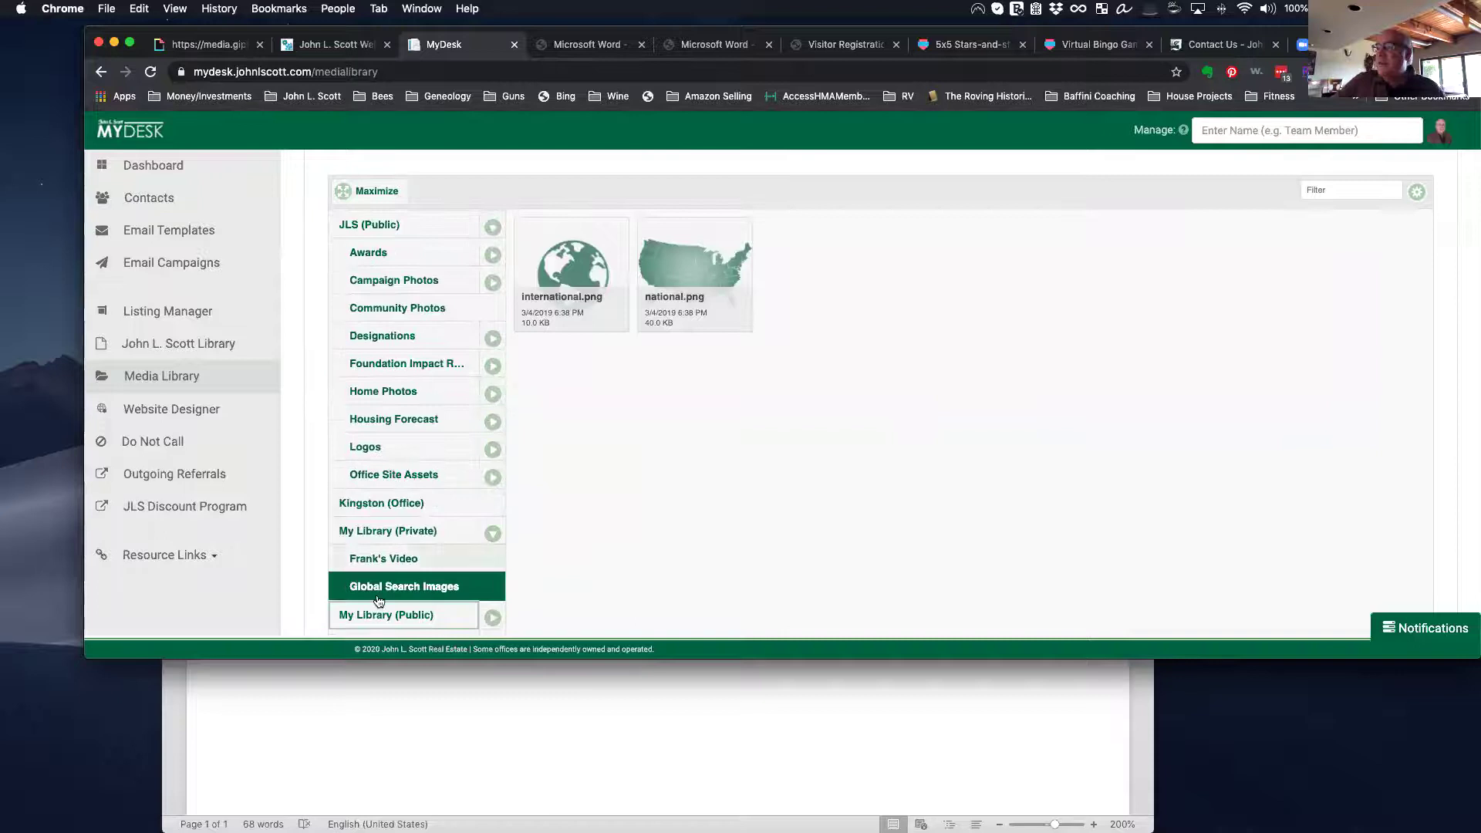
scroll(449, 540, down, 3)
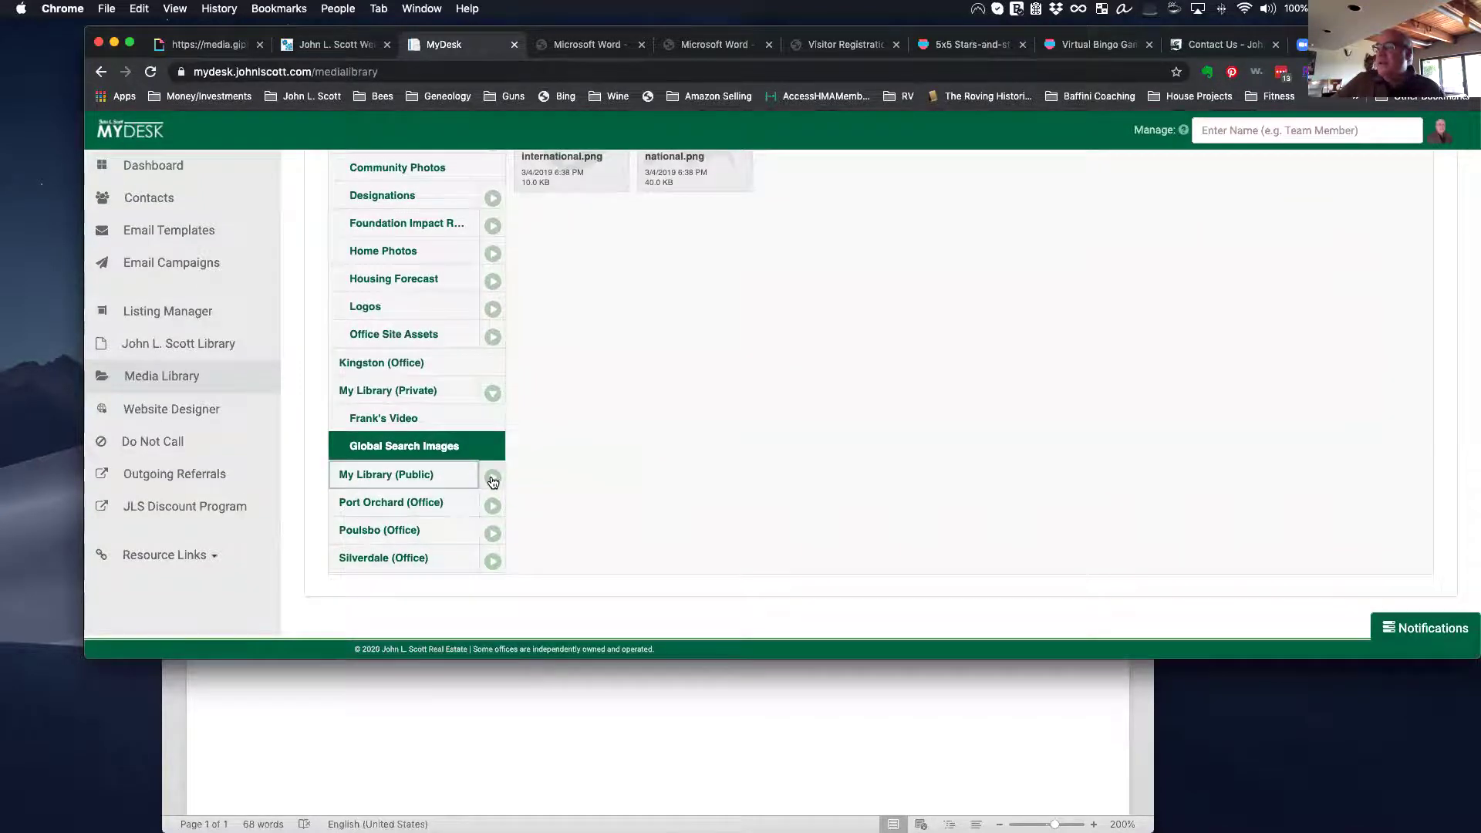
click(492, 473)
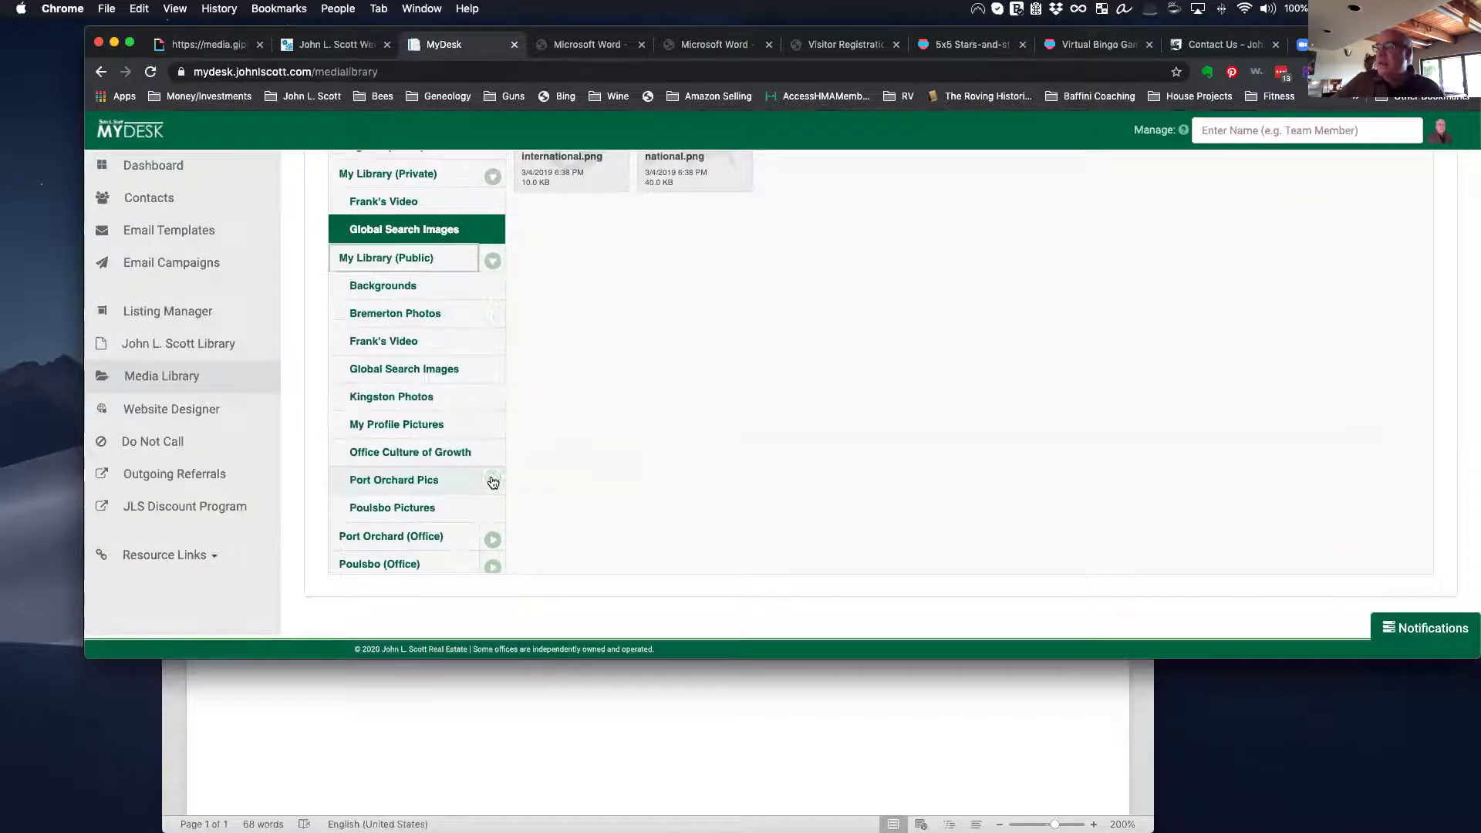
Step: Open the public Bremerton Photos, Frank's Video, Global Search Images and Kingston Photos folders
click(399, 313)
scroll(761, 341, up, 3)
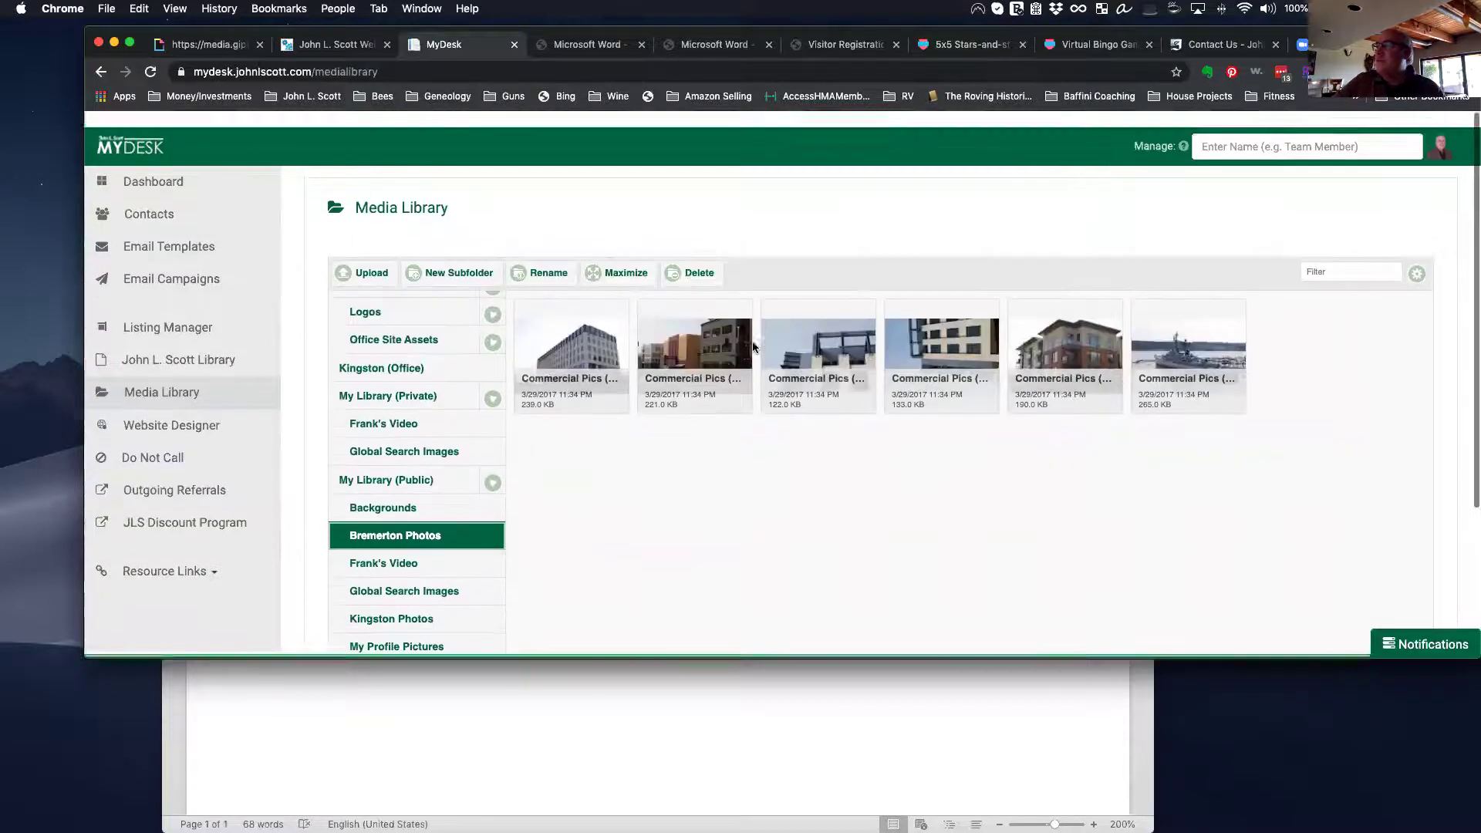
click(395, 474)
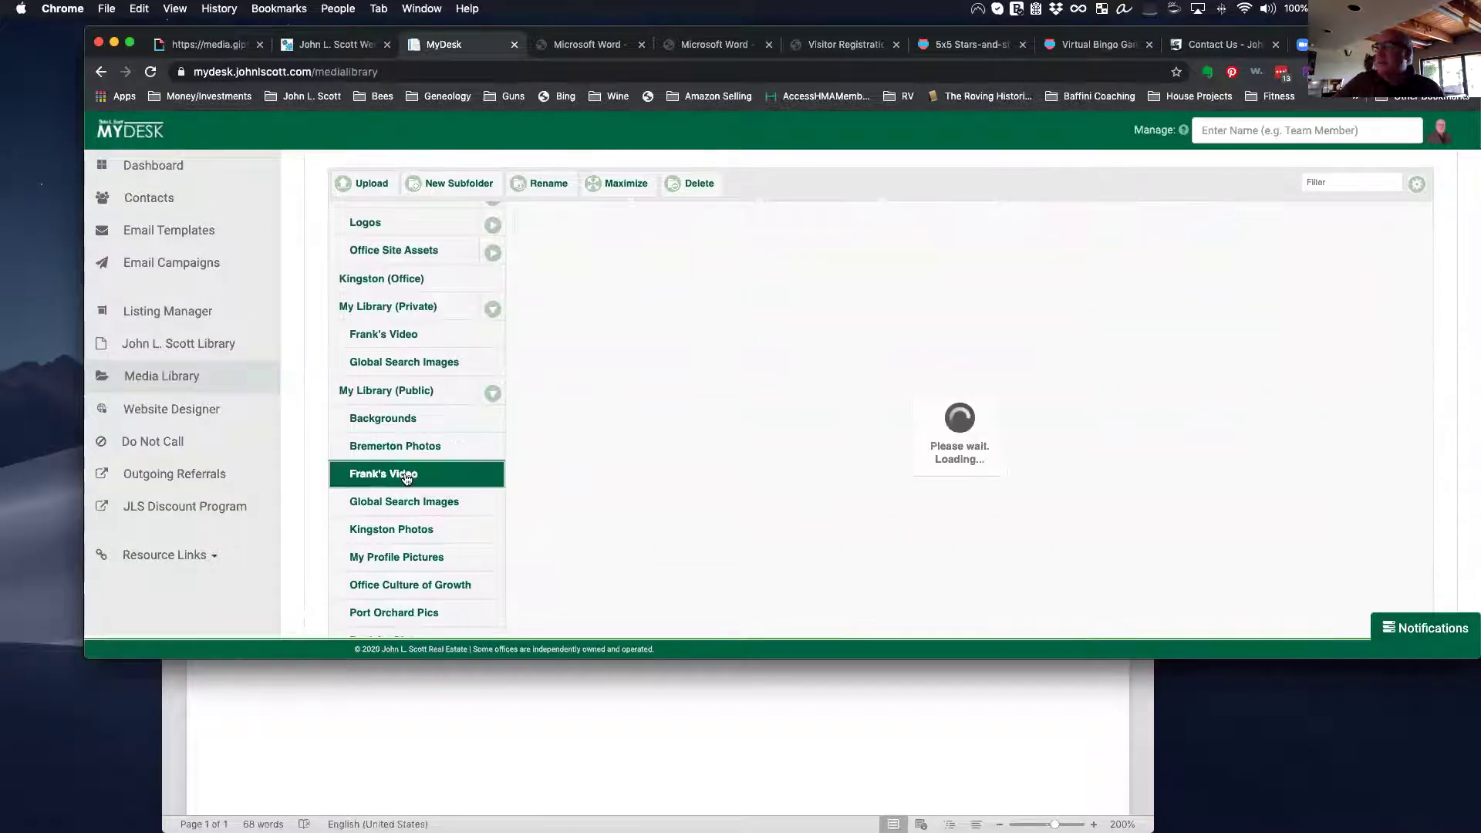
click(403, 503)
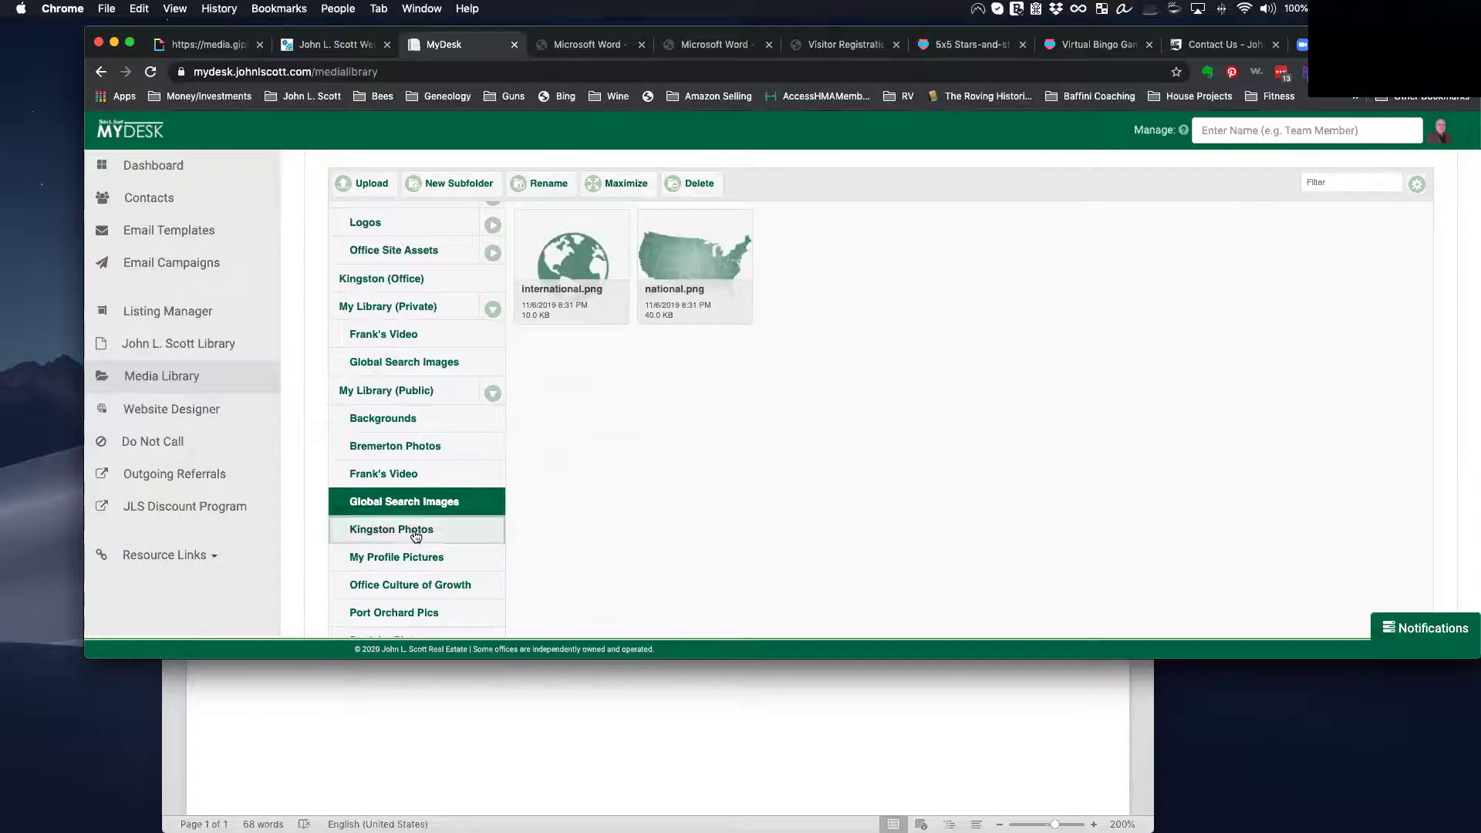
click(460, 530)
Step: Open the Poulsbo Pictures folder and scroll through its Poulsbo images
scroll(745, 486, down, 1)
scroll(423, 554, down, 1)
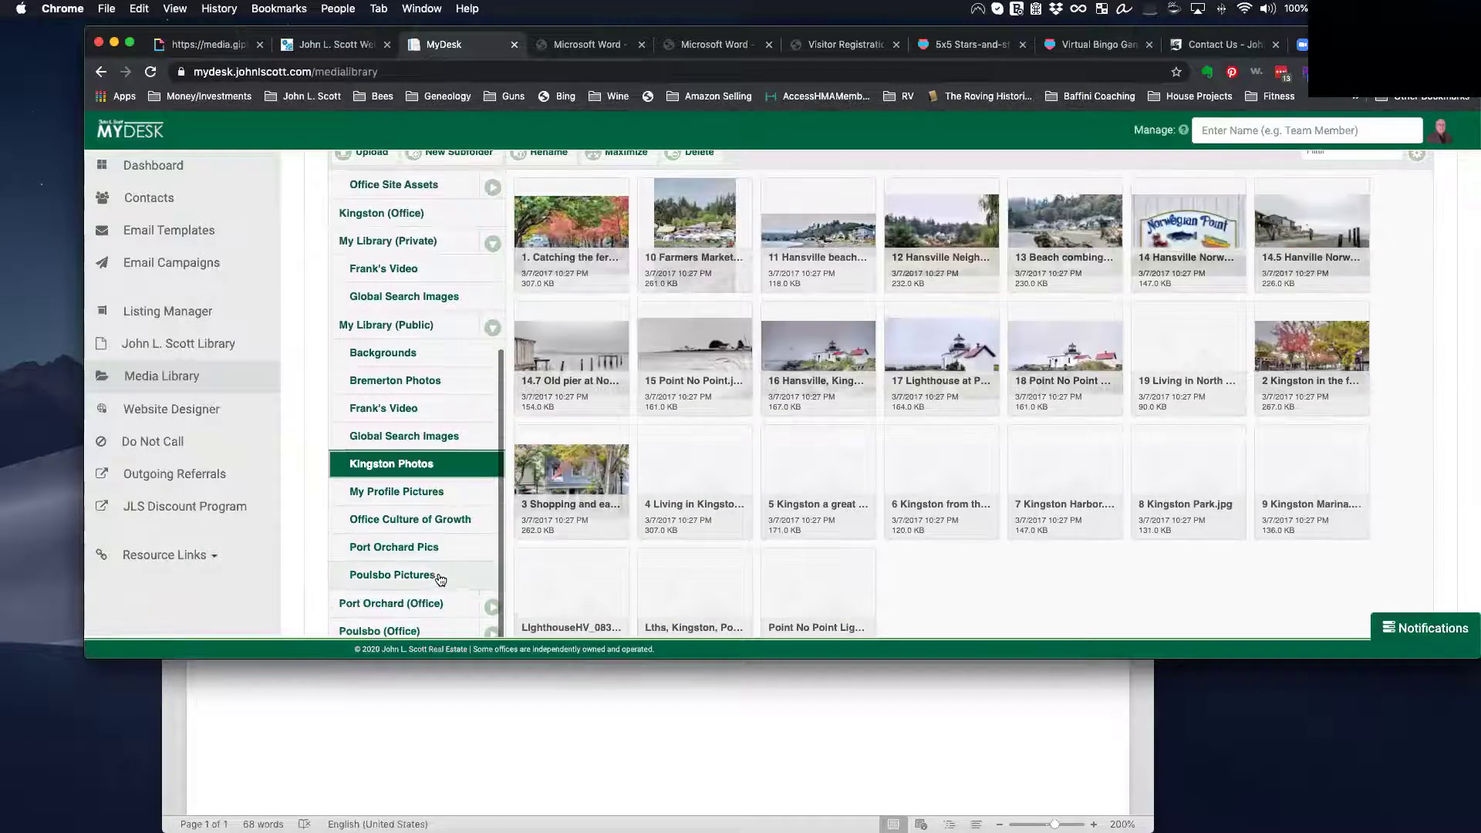
click(414, 574)
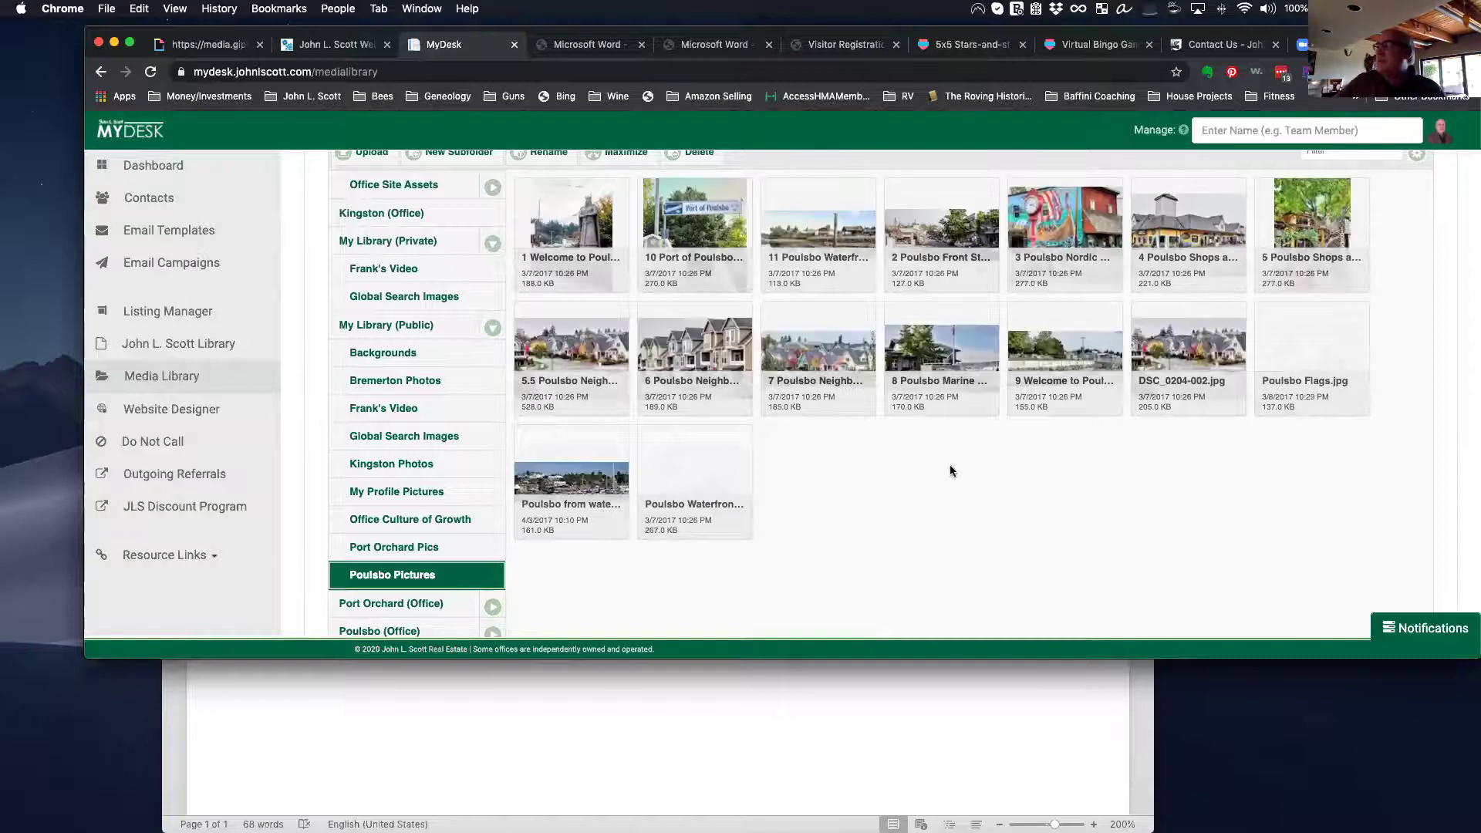
scroll(951, 464, up, 3)
scroll(950, 472, down, 6)
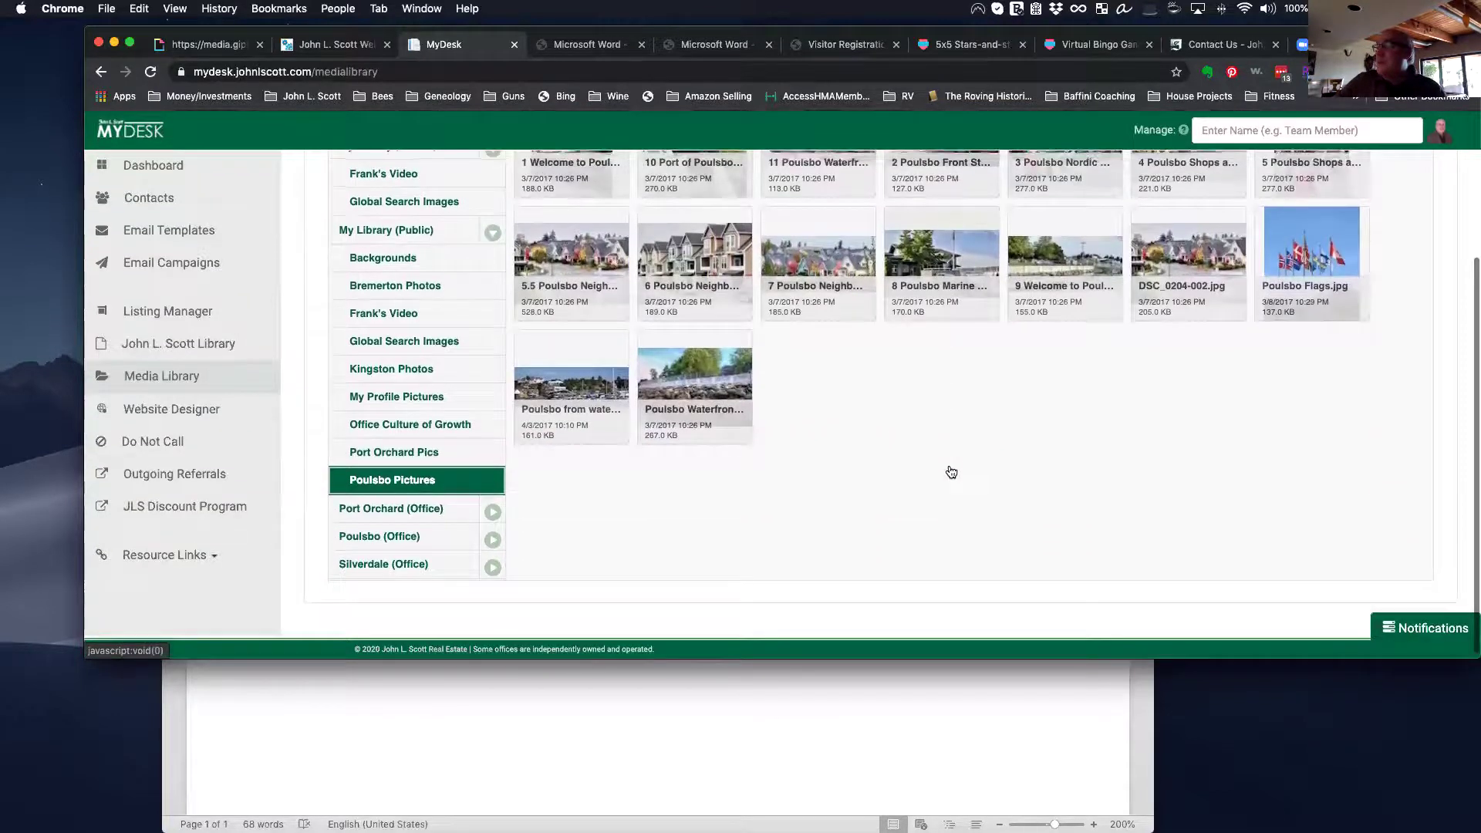
scroll(951, 473, up, 6)
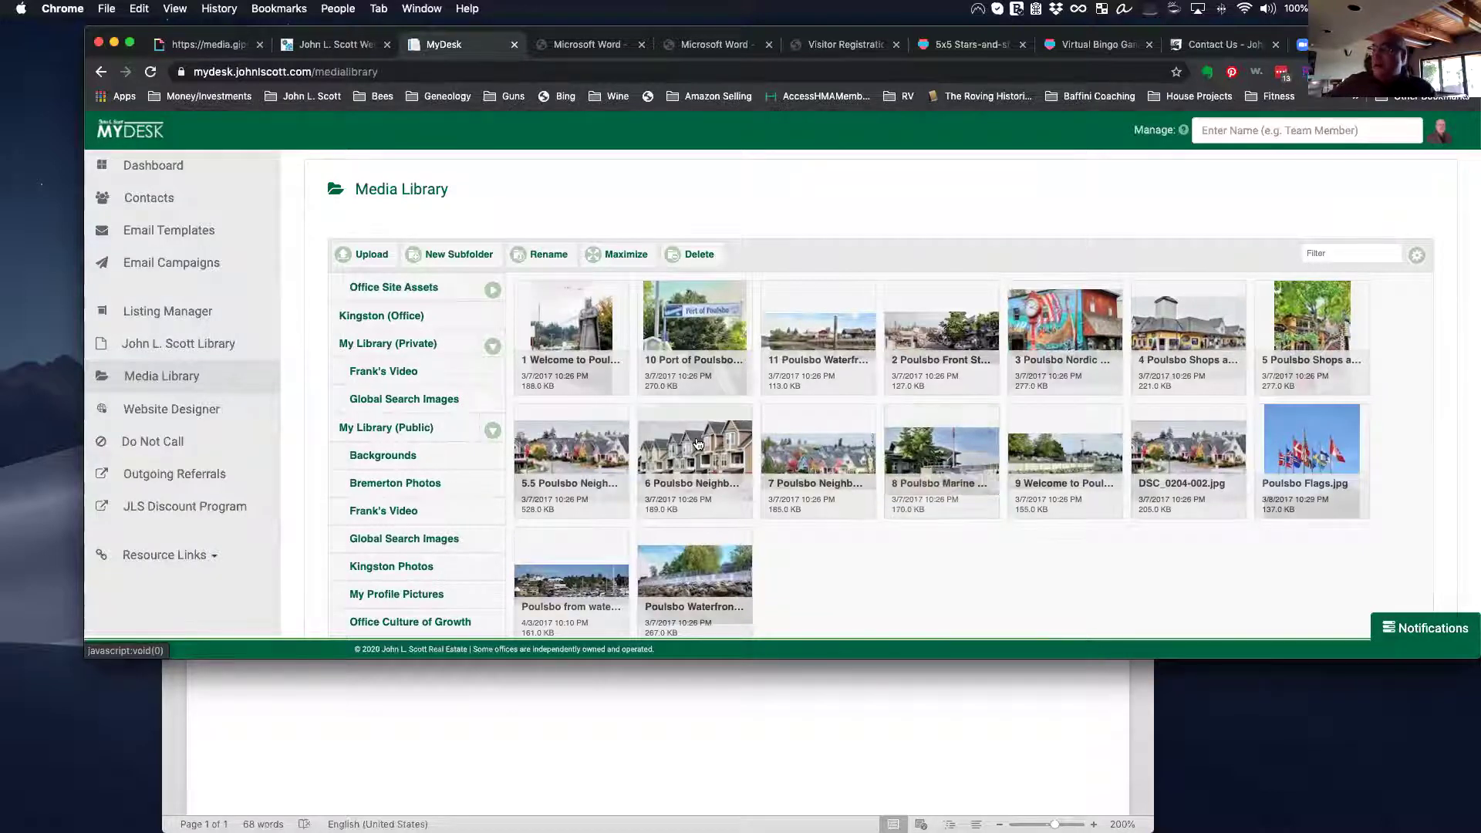
scroll(697, 444, down, 2)
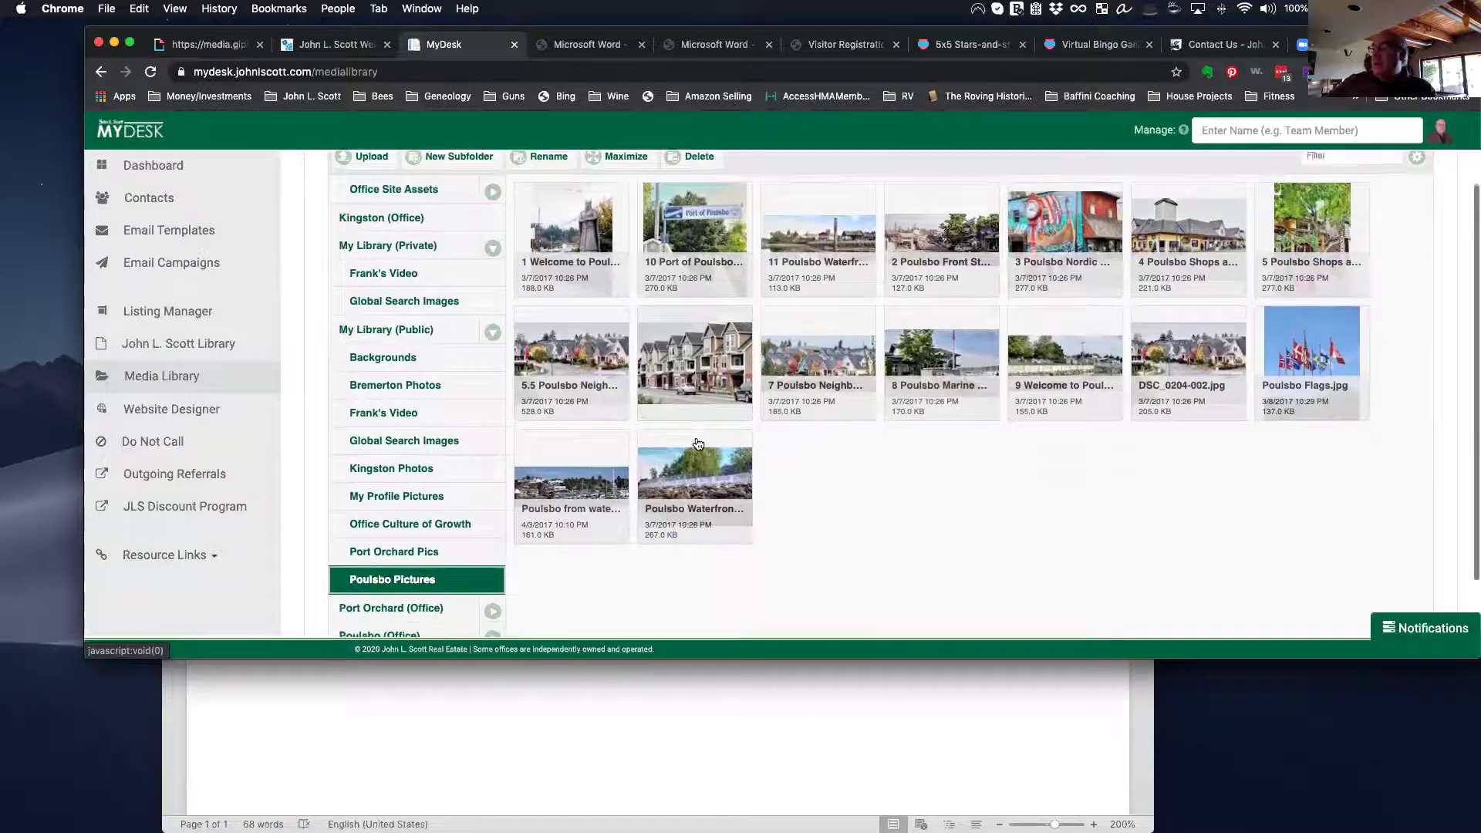
scroll(618, 478, up, 2)
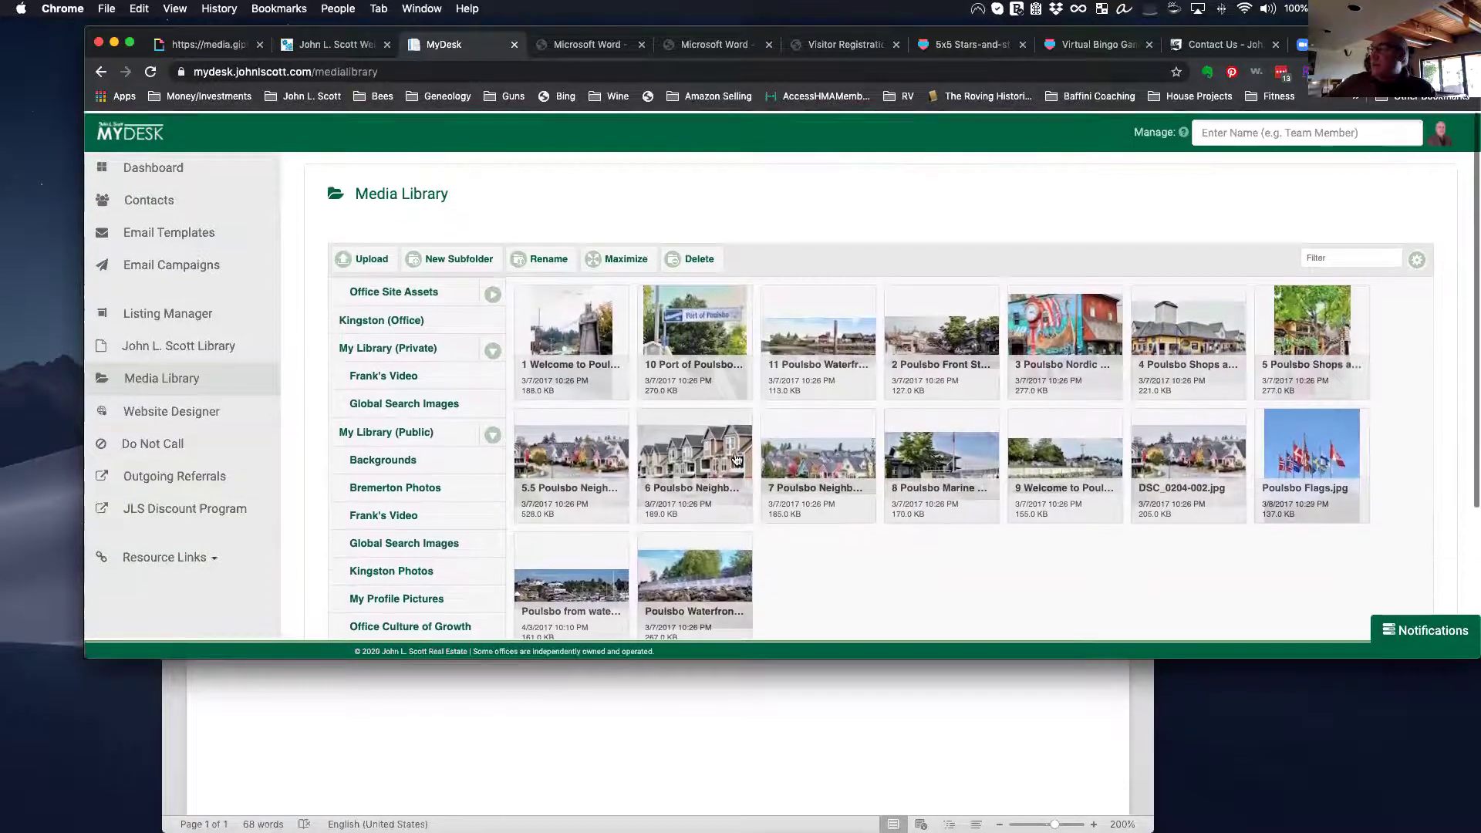
scroll(432, 525, down, 4)
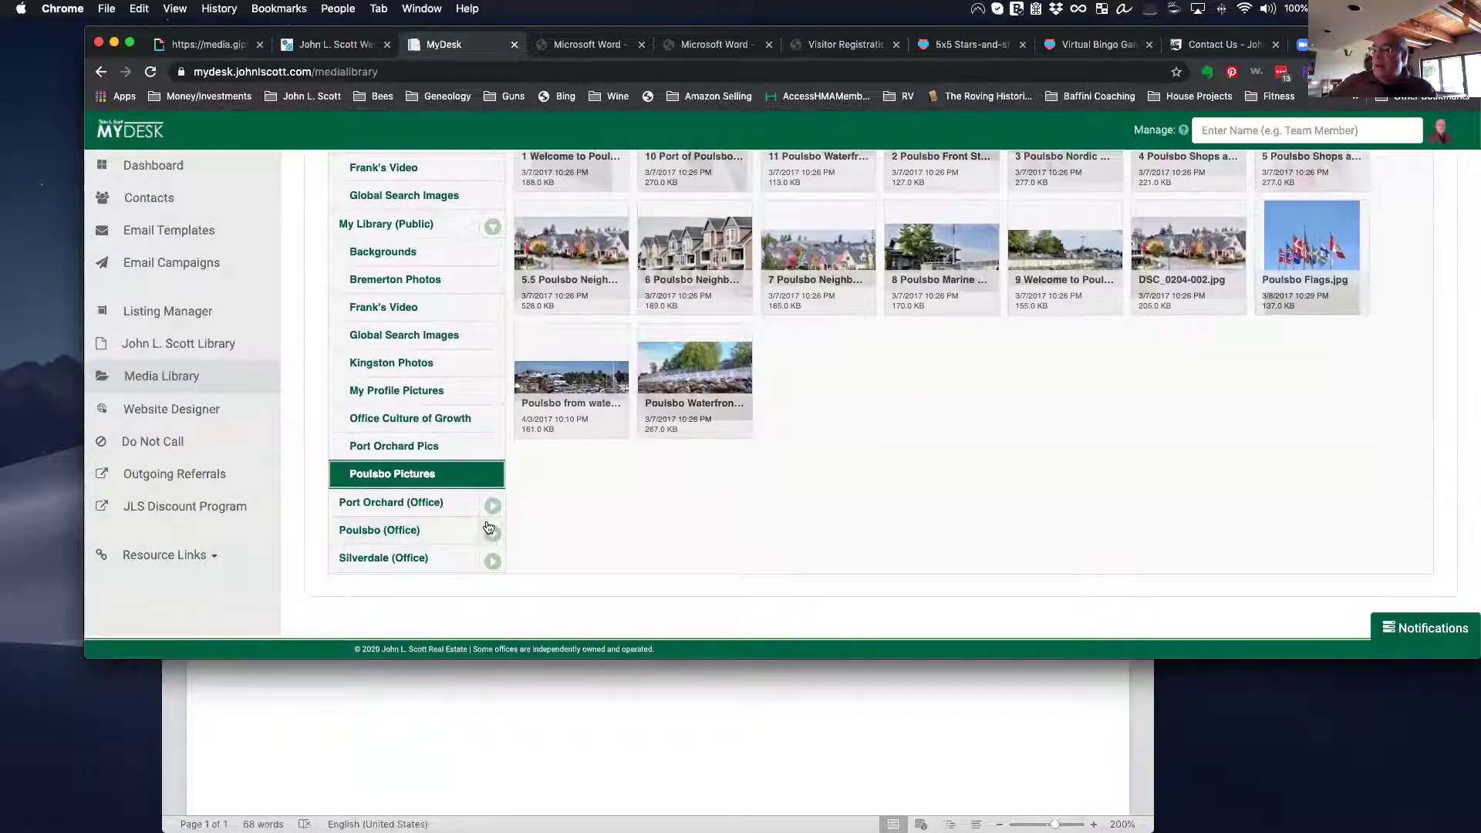
Step: Expand Poulsbo (Office) and open its Website Assets folder with the 214.0 KB and 174.0 KB images
click(414, 532)
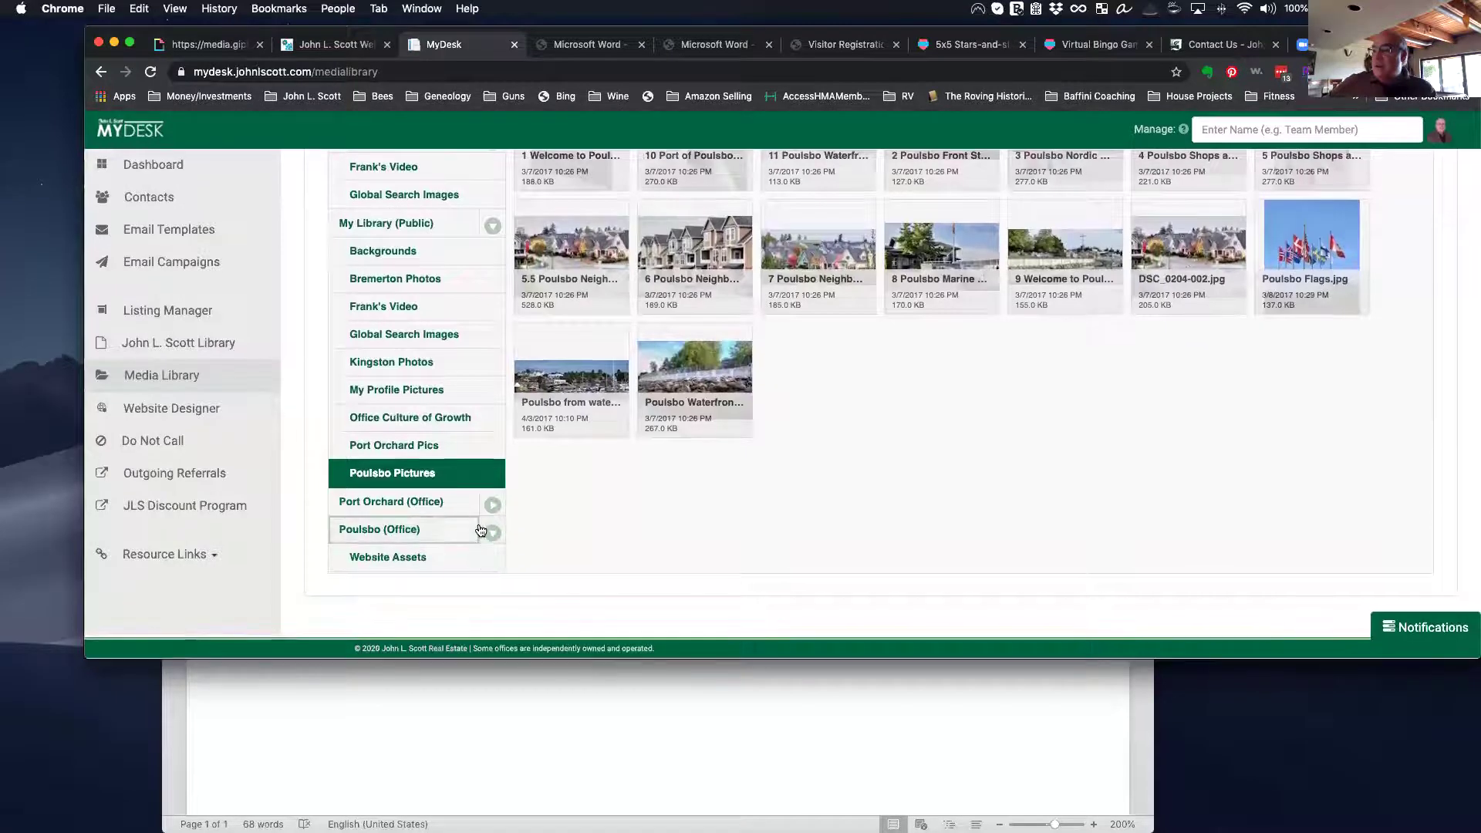
click(415, 551)
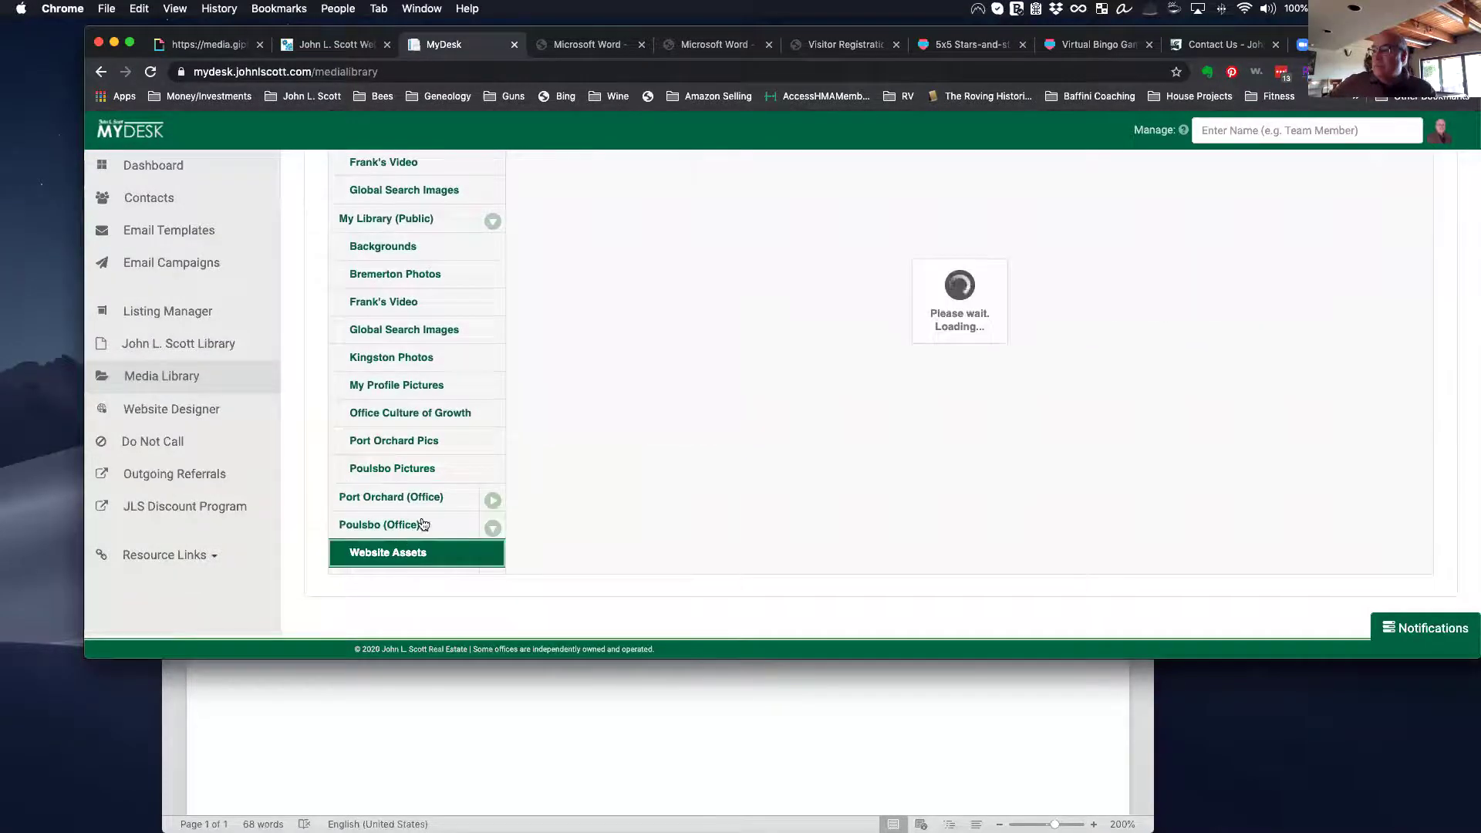
scroll(642, 466, up, 5)
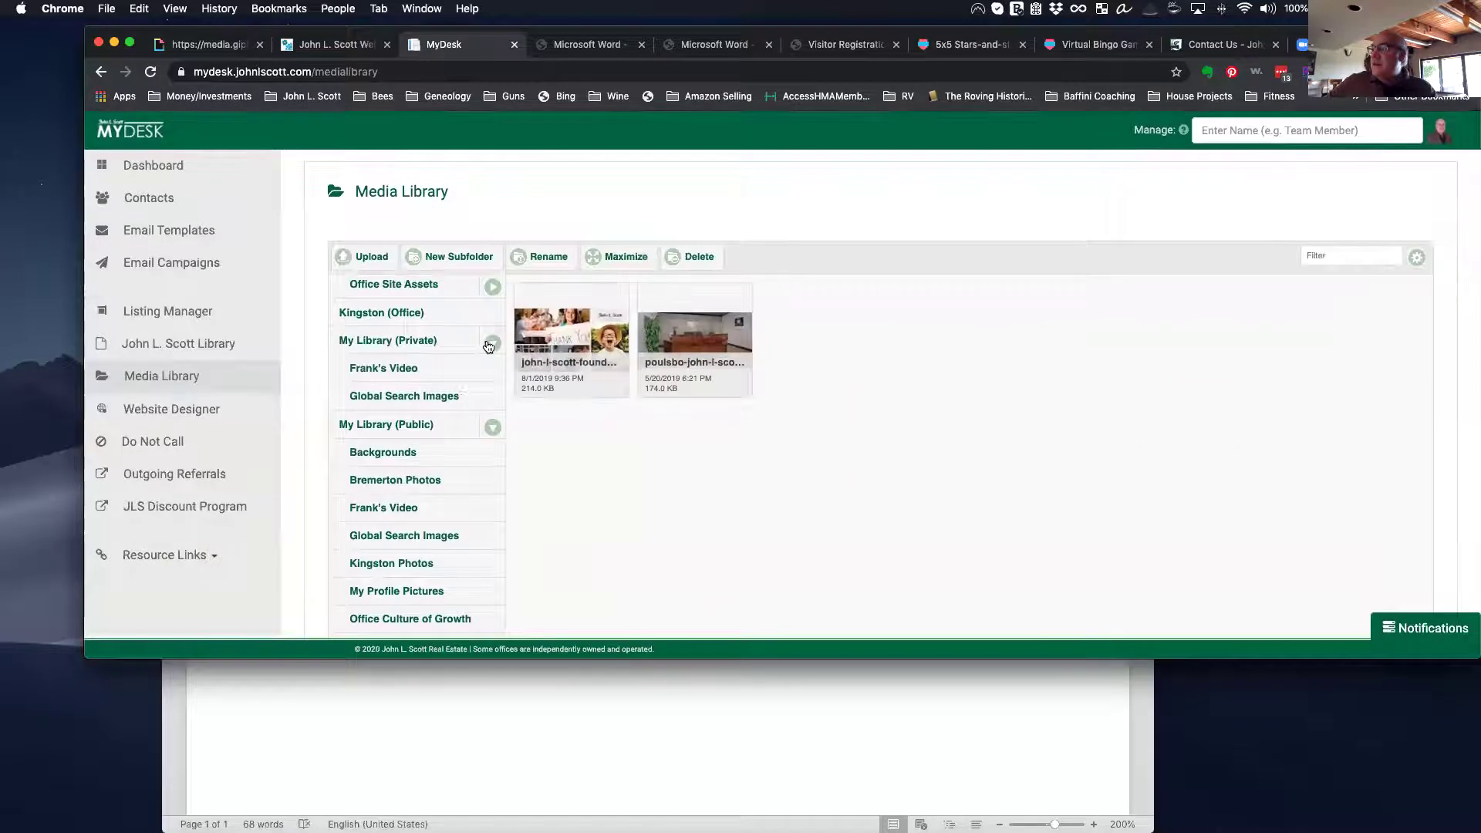
scroll(386, 532, up, 5)
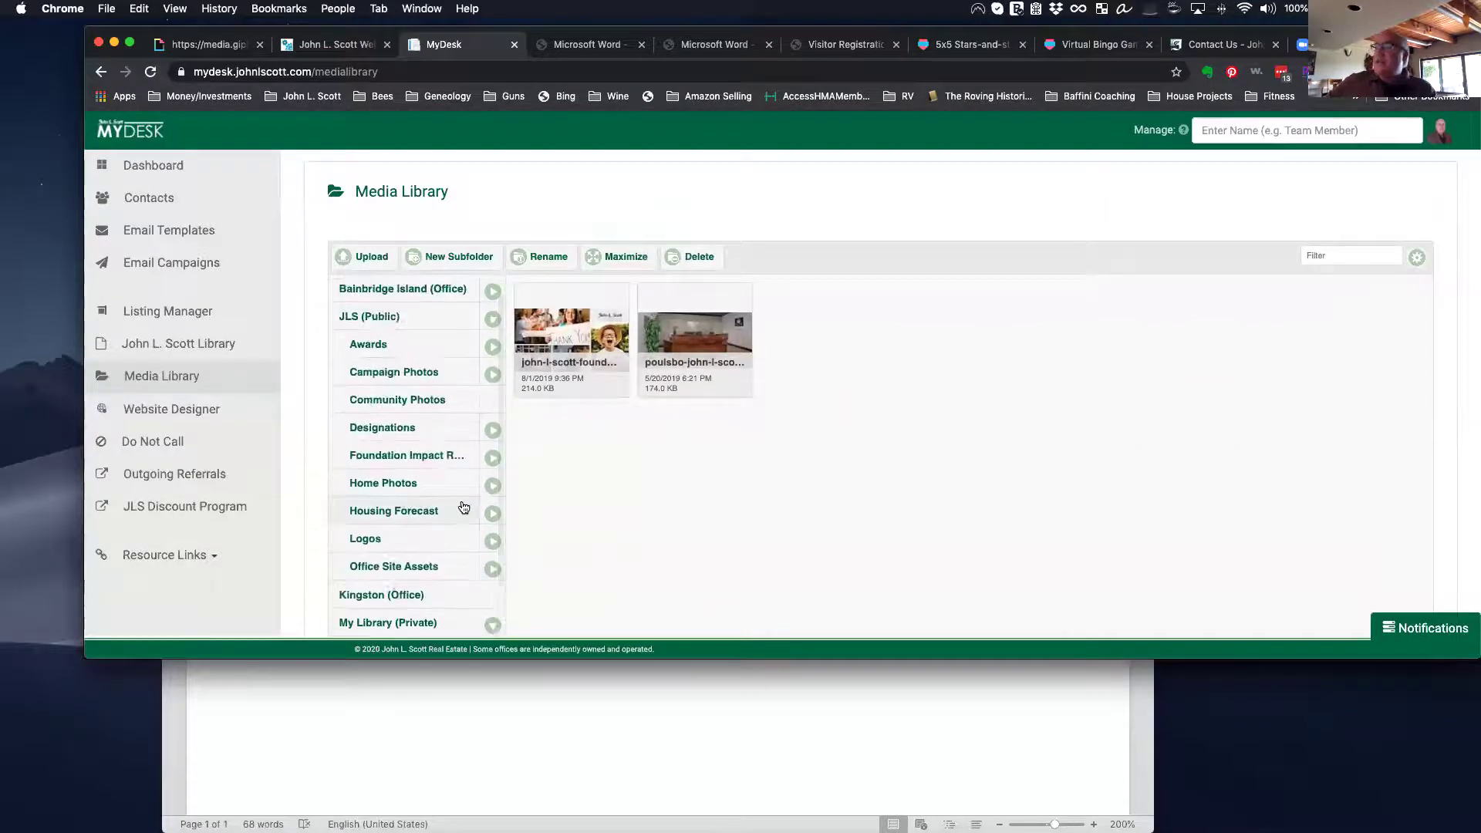
scroll(424, 516, down, 5)
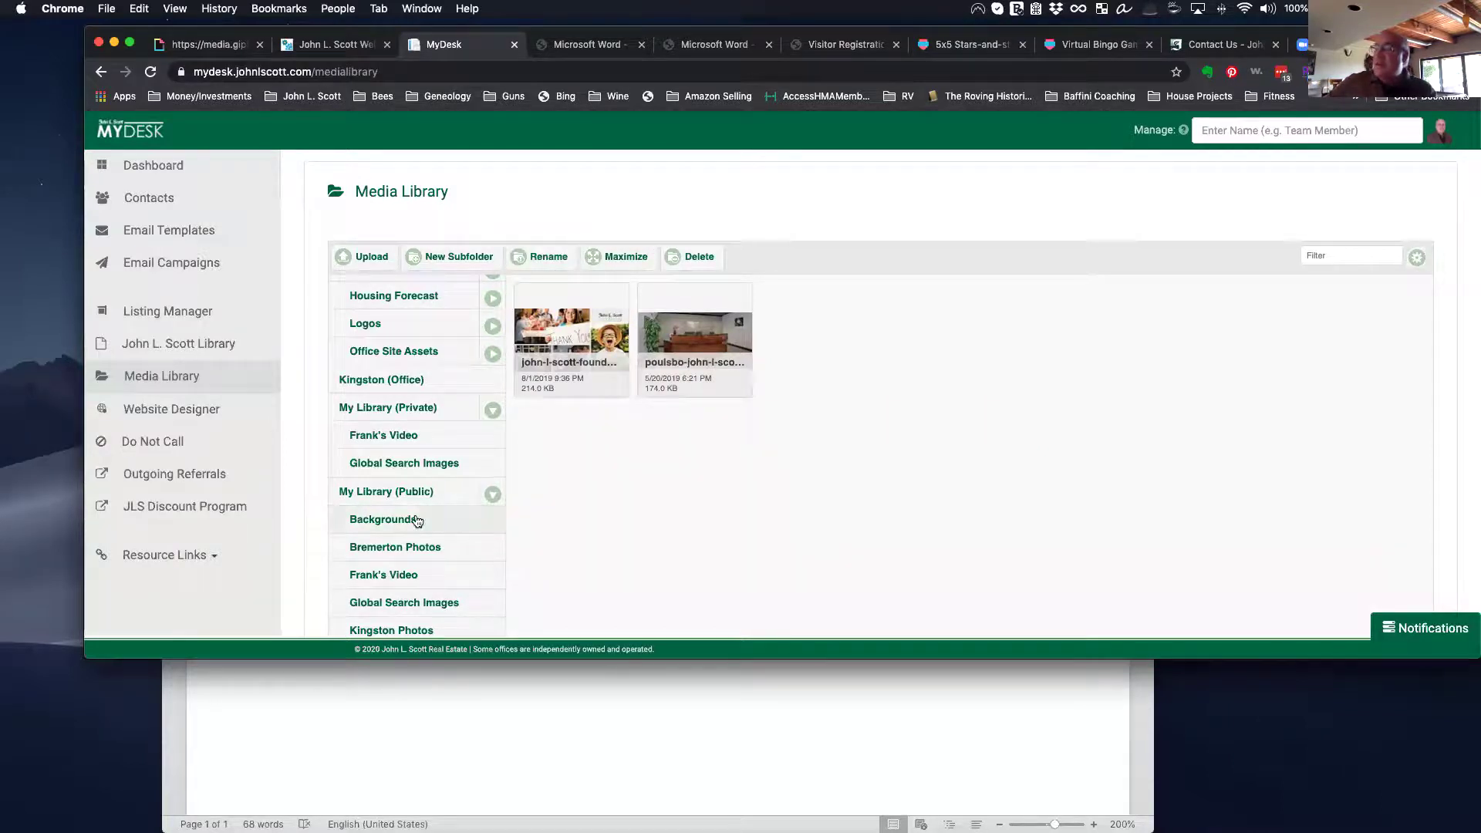
scroll(417, 520, down, 2)
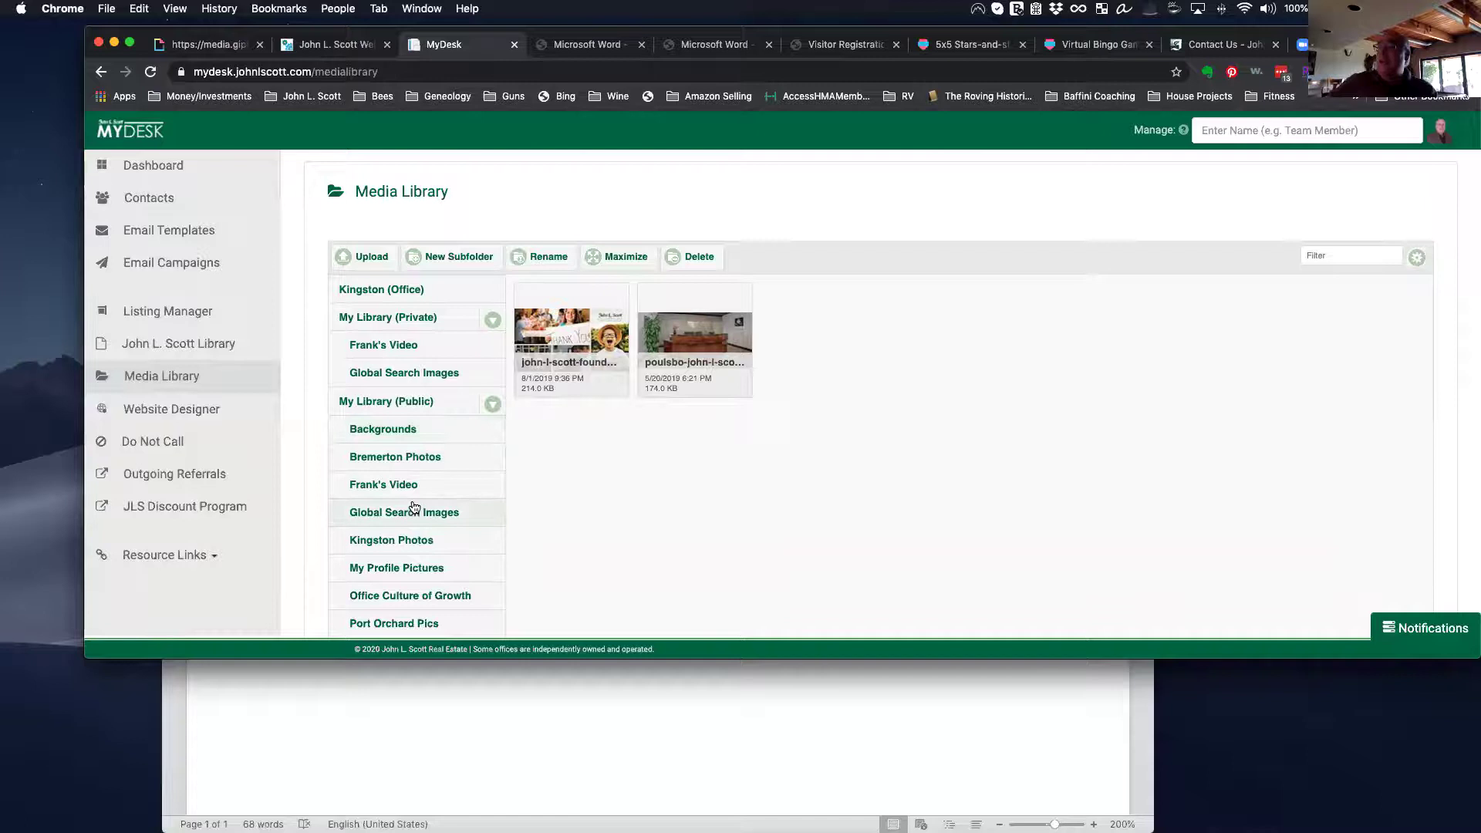
scroll(418, 509, down, 3)
scroll(417, 505, down, 2)
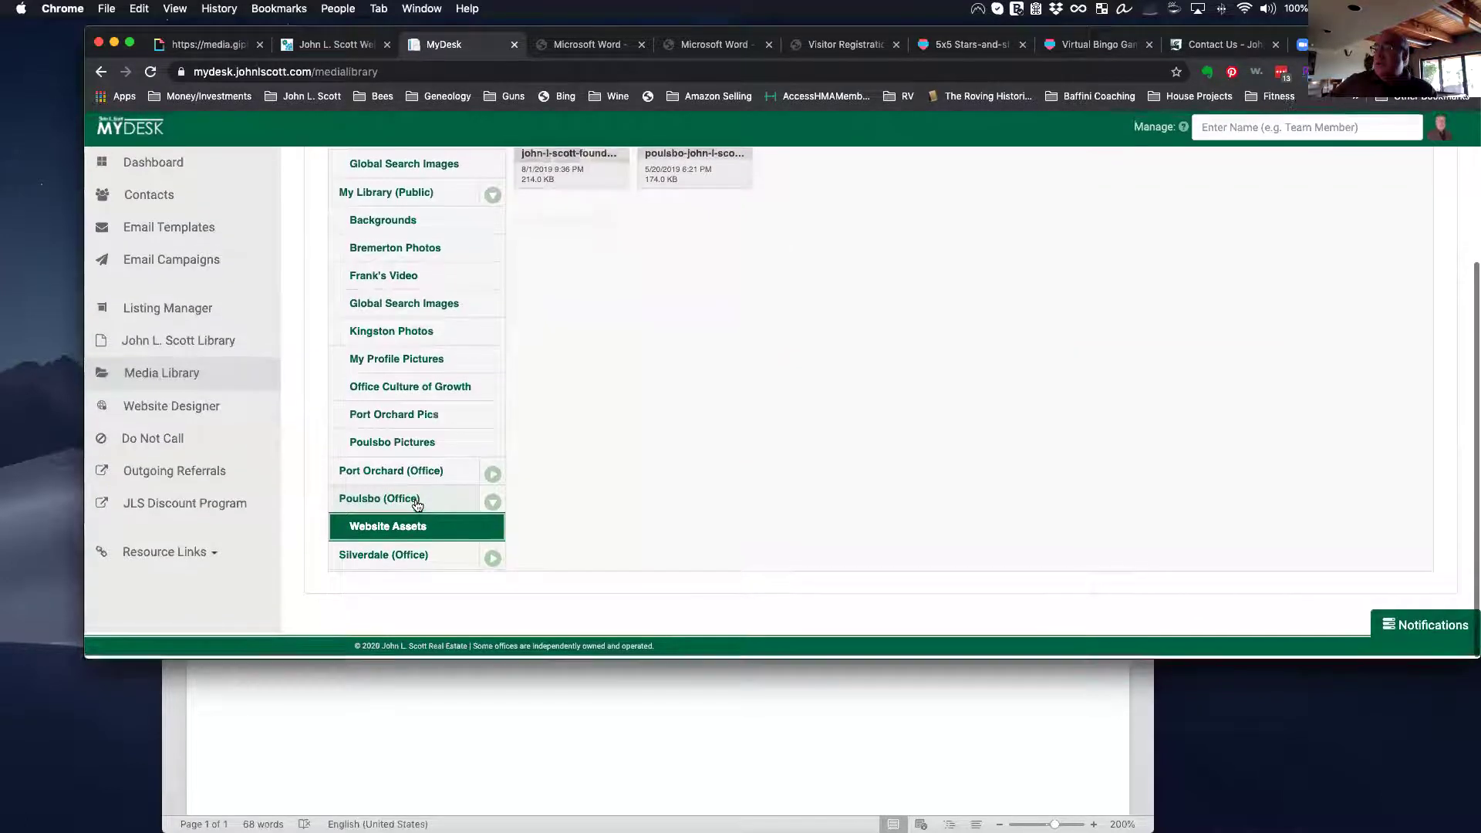
scroll(417, 505, up, 5)
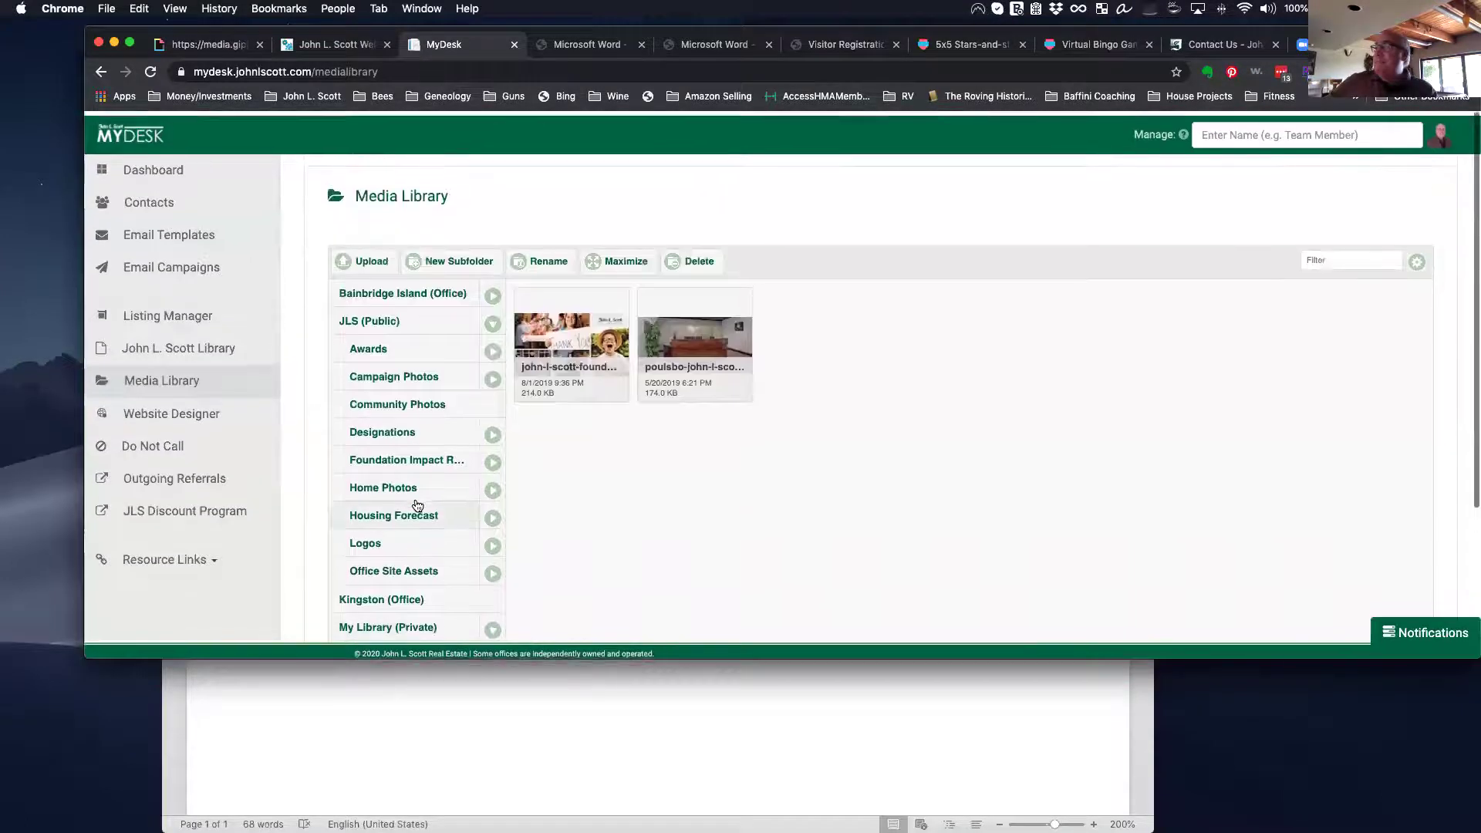
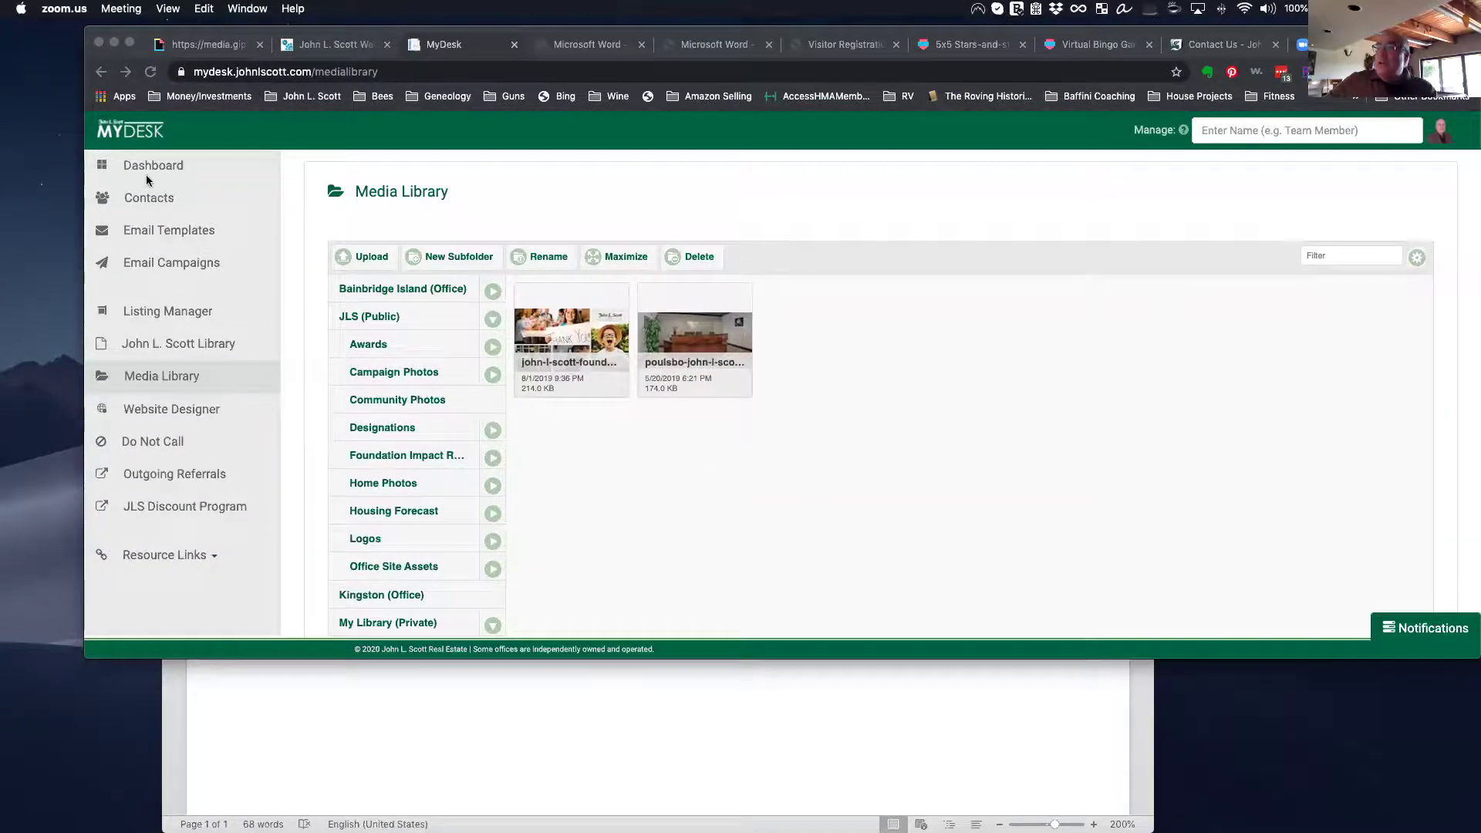
Step: Bring the browser forward and leave the Media Library for the MyDesk Dashboard
click(146, 173)
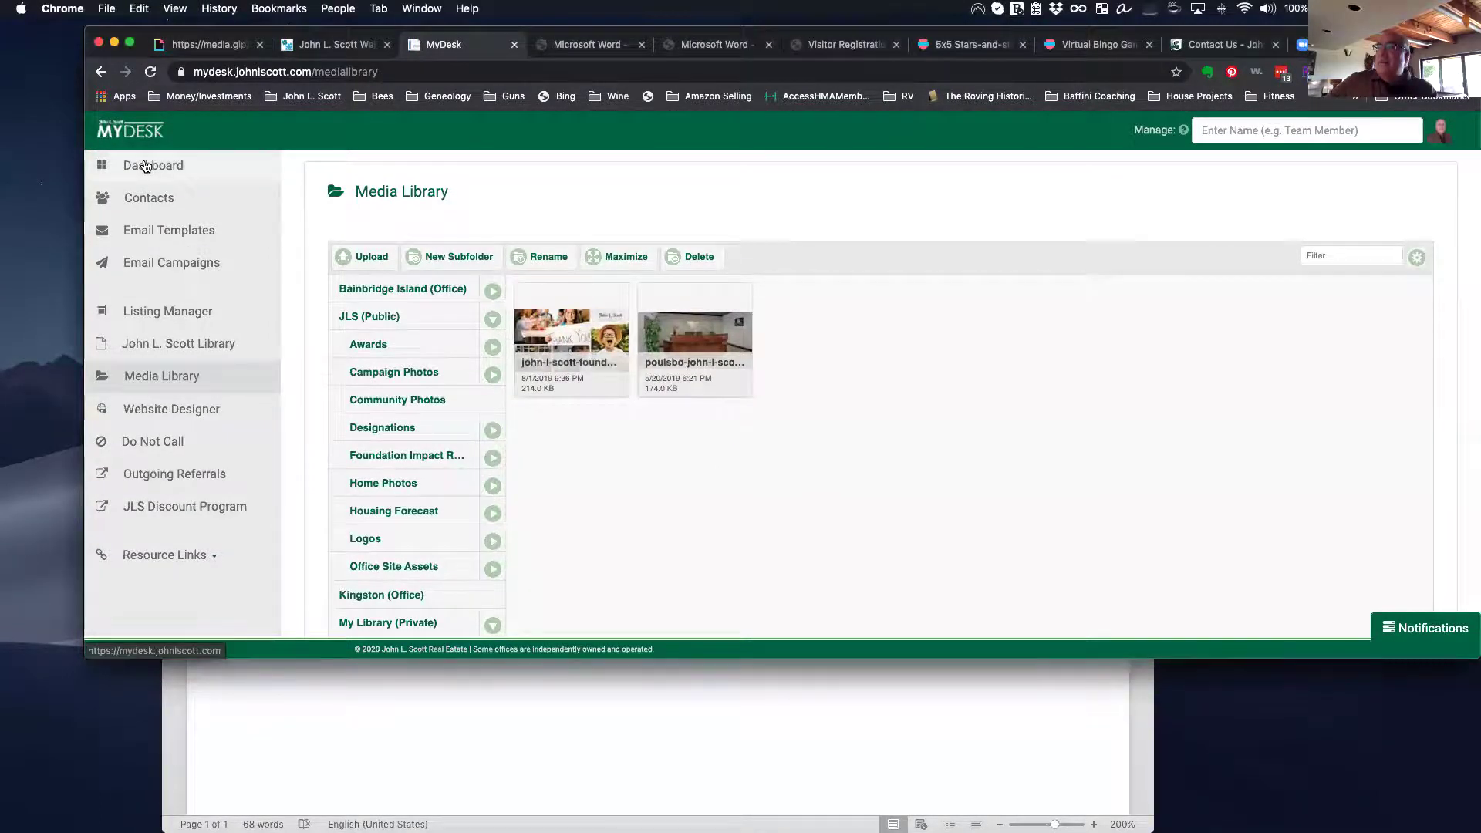
click(146, 167)
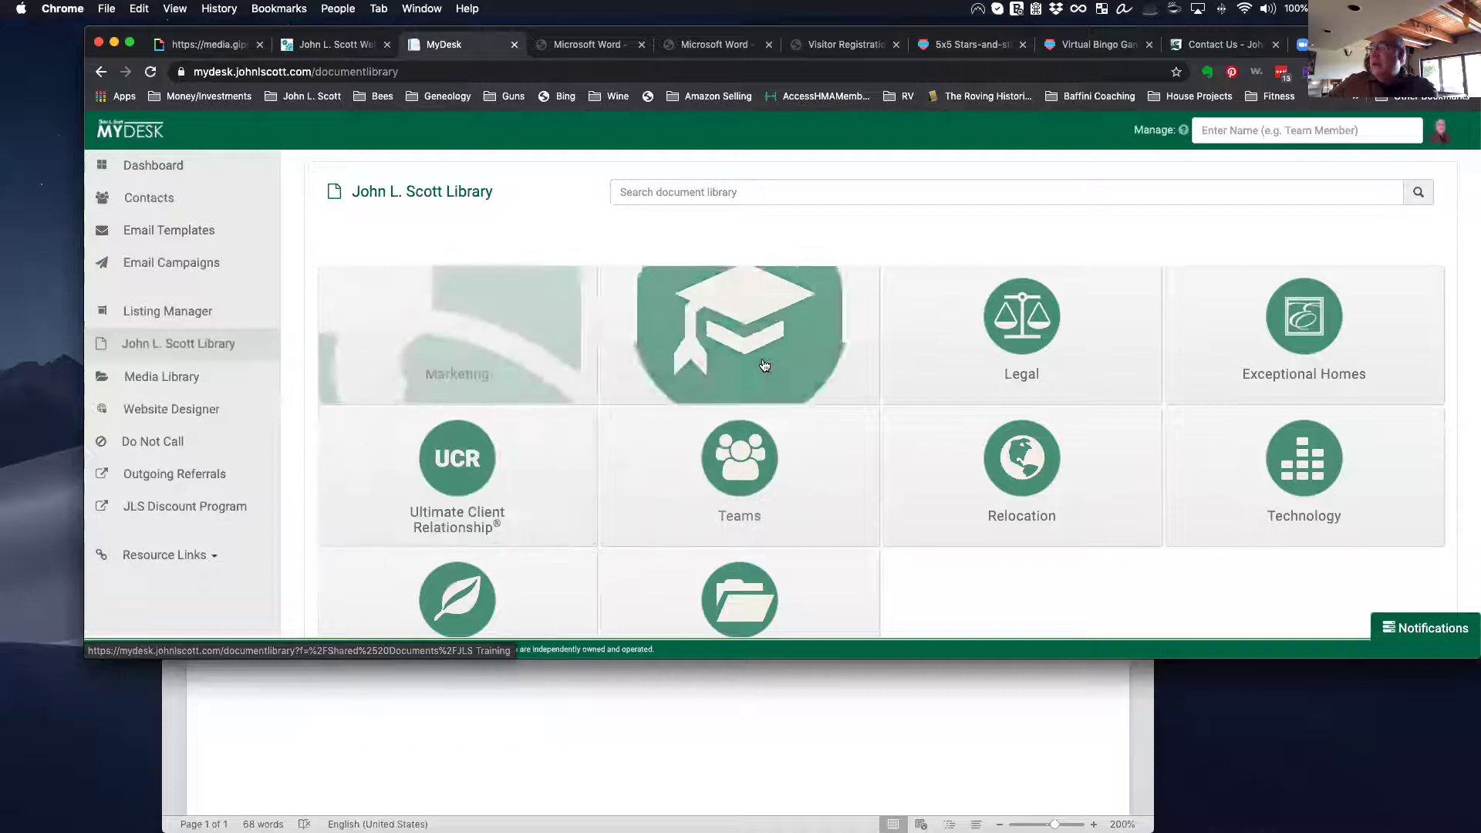
Step: Search the John L. Scott Library for 'website design'
scroll(887, 590, down, 3)
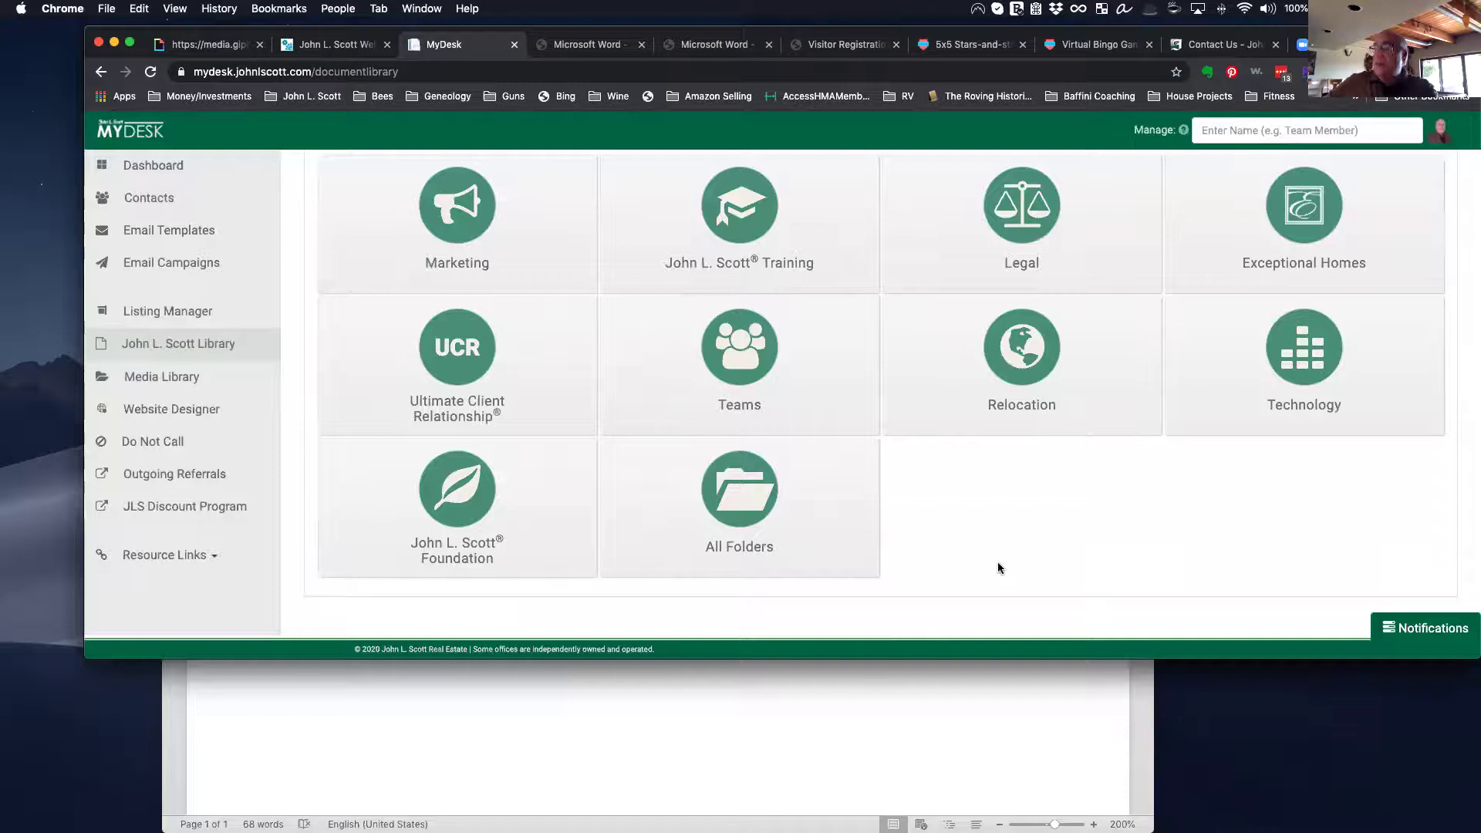
scroll(987, 548, up, 3)
click(715, 194)
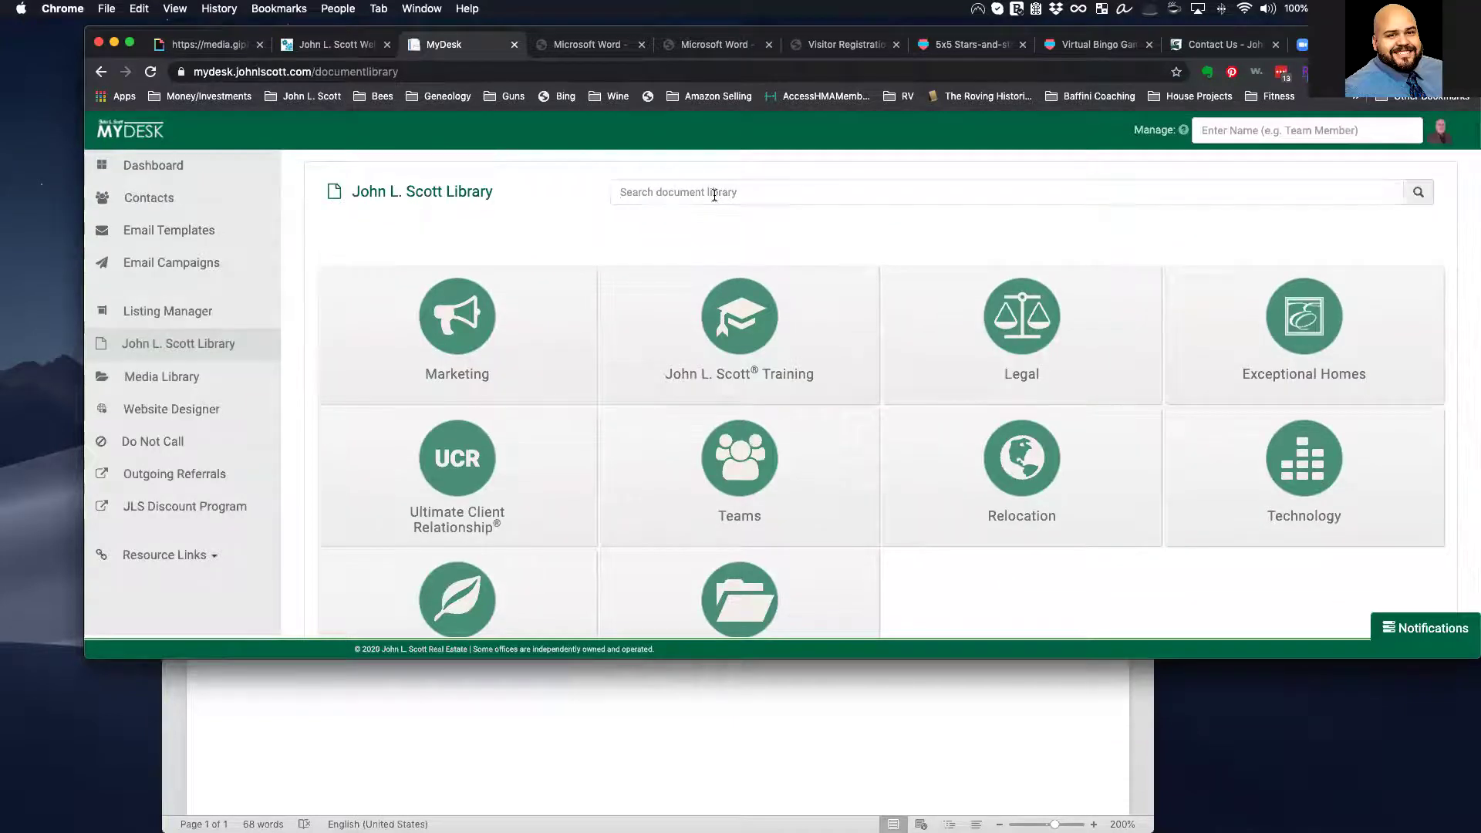
text(wel)
text(site des)
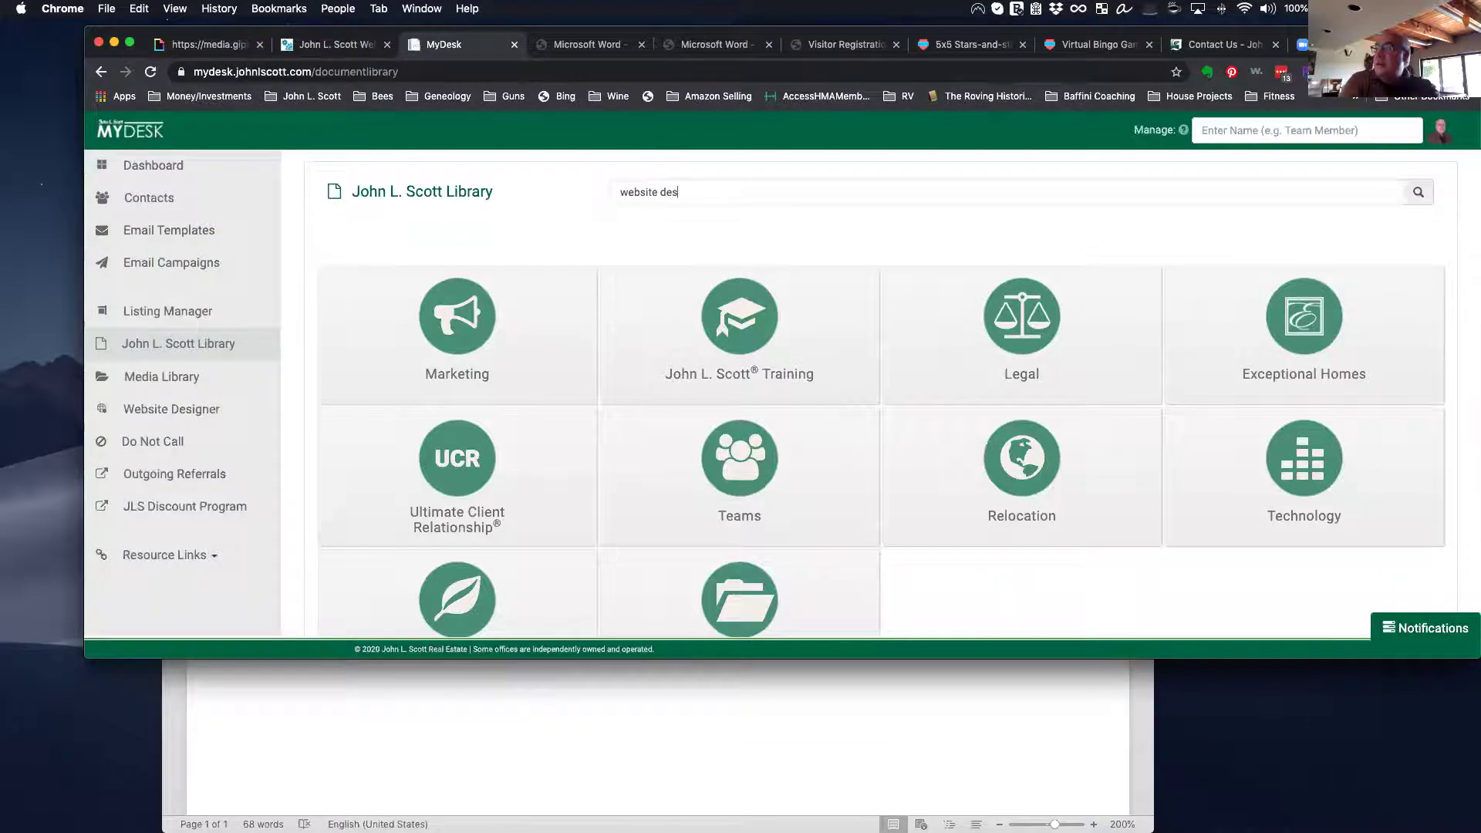
key(Return)
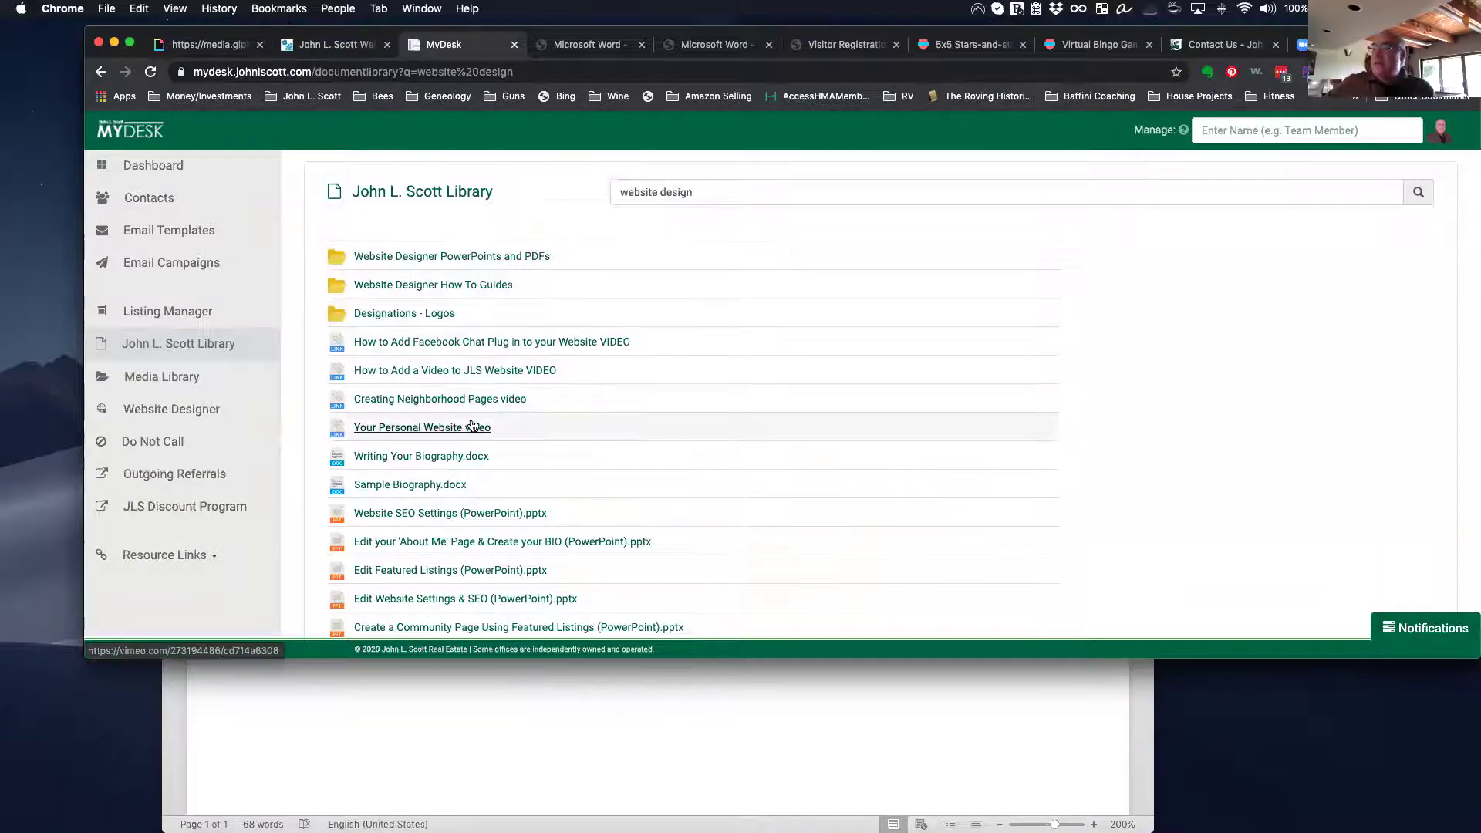
Step: Browse the search results, then open the Website Designer for the Luxury agent site
scroll(473, 426, down, 2)
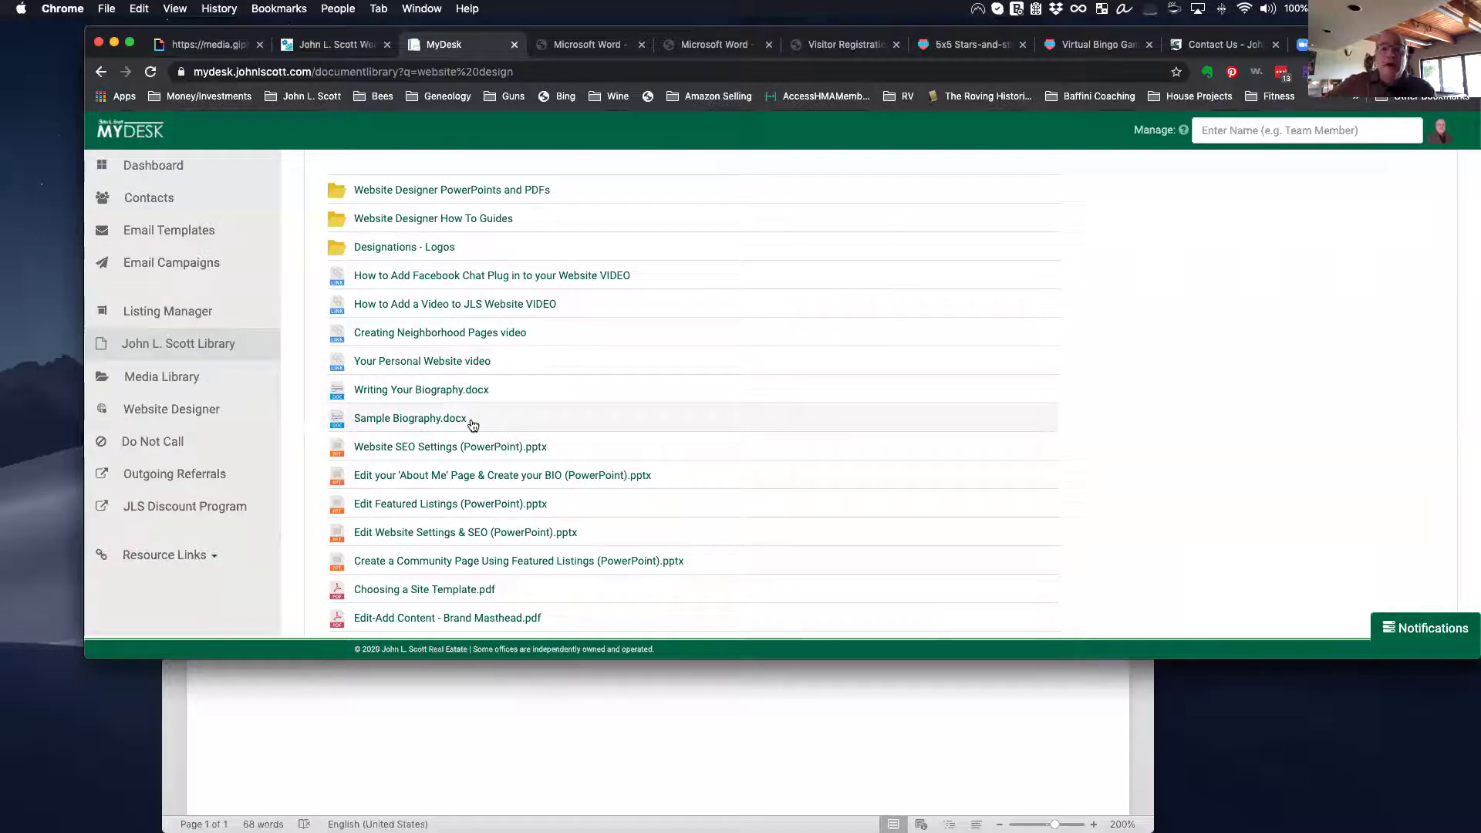
scroll(473, 426, down, 20)
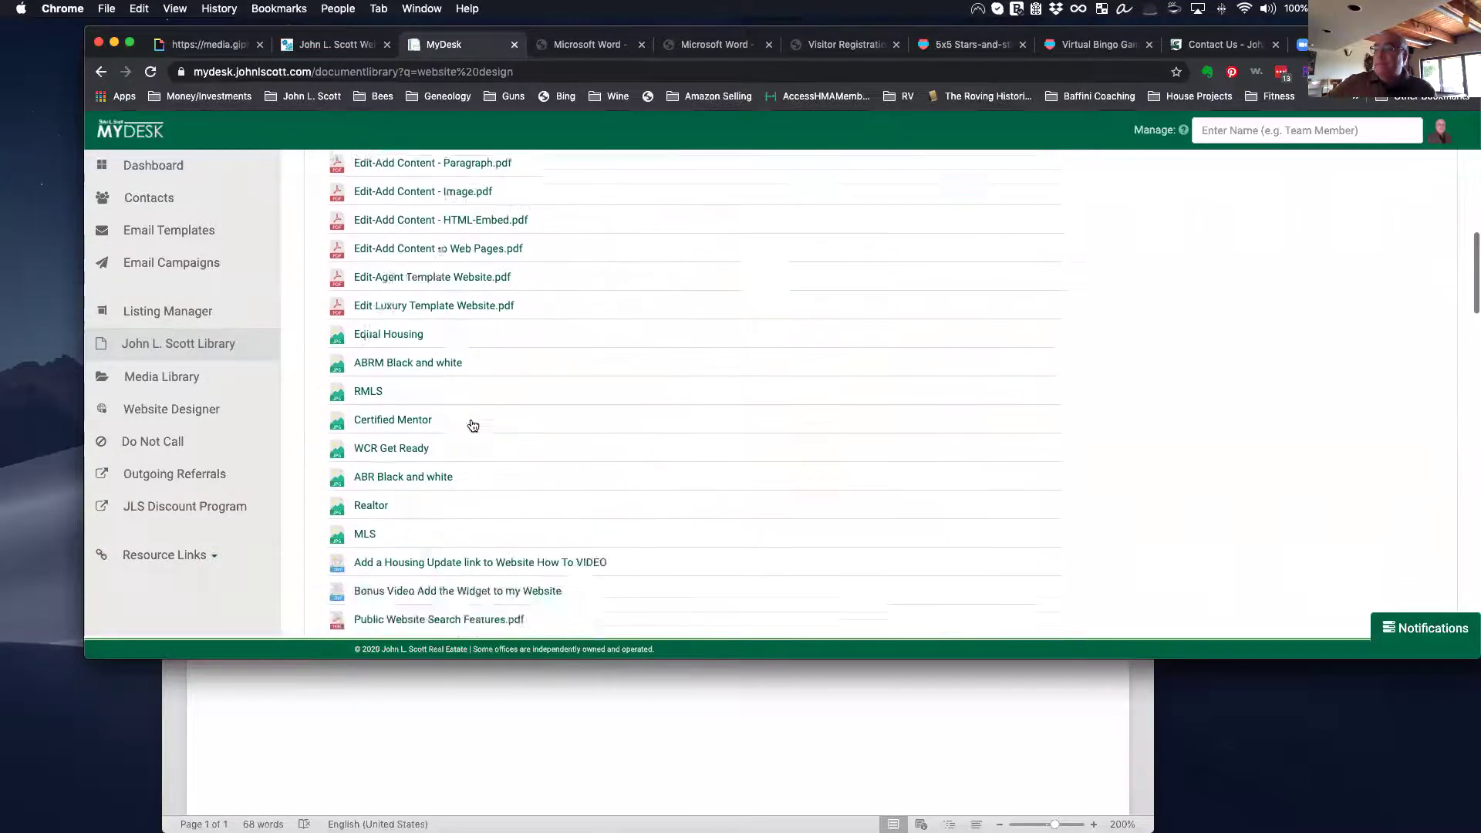
scroll(472, 426, down, 20)
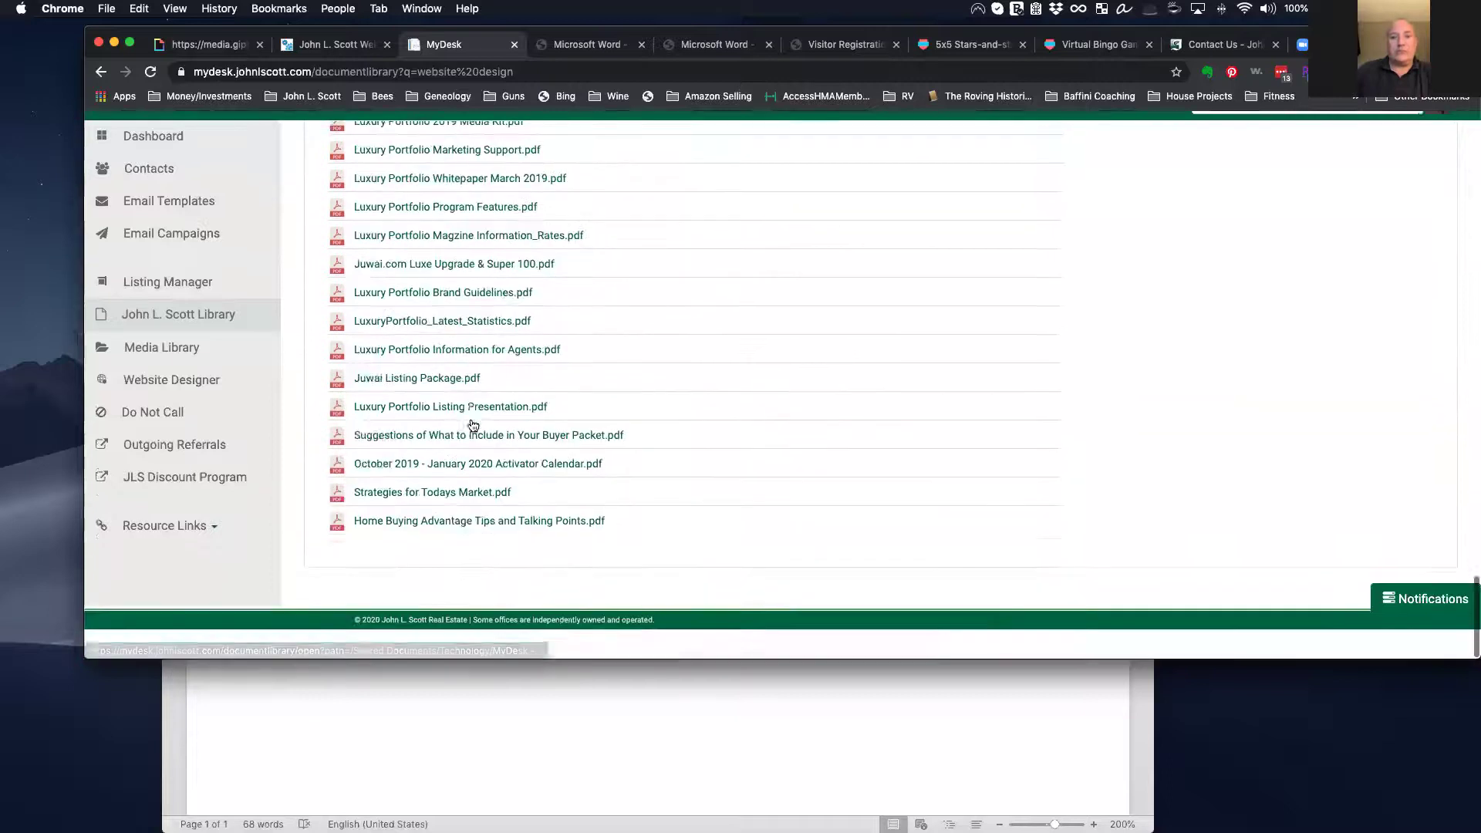
scroll(473, 426, up, 20)
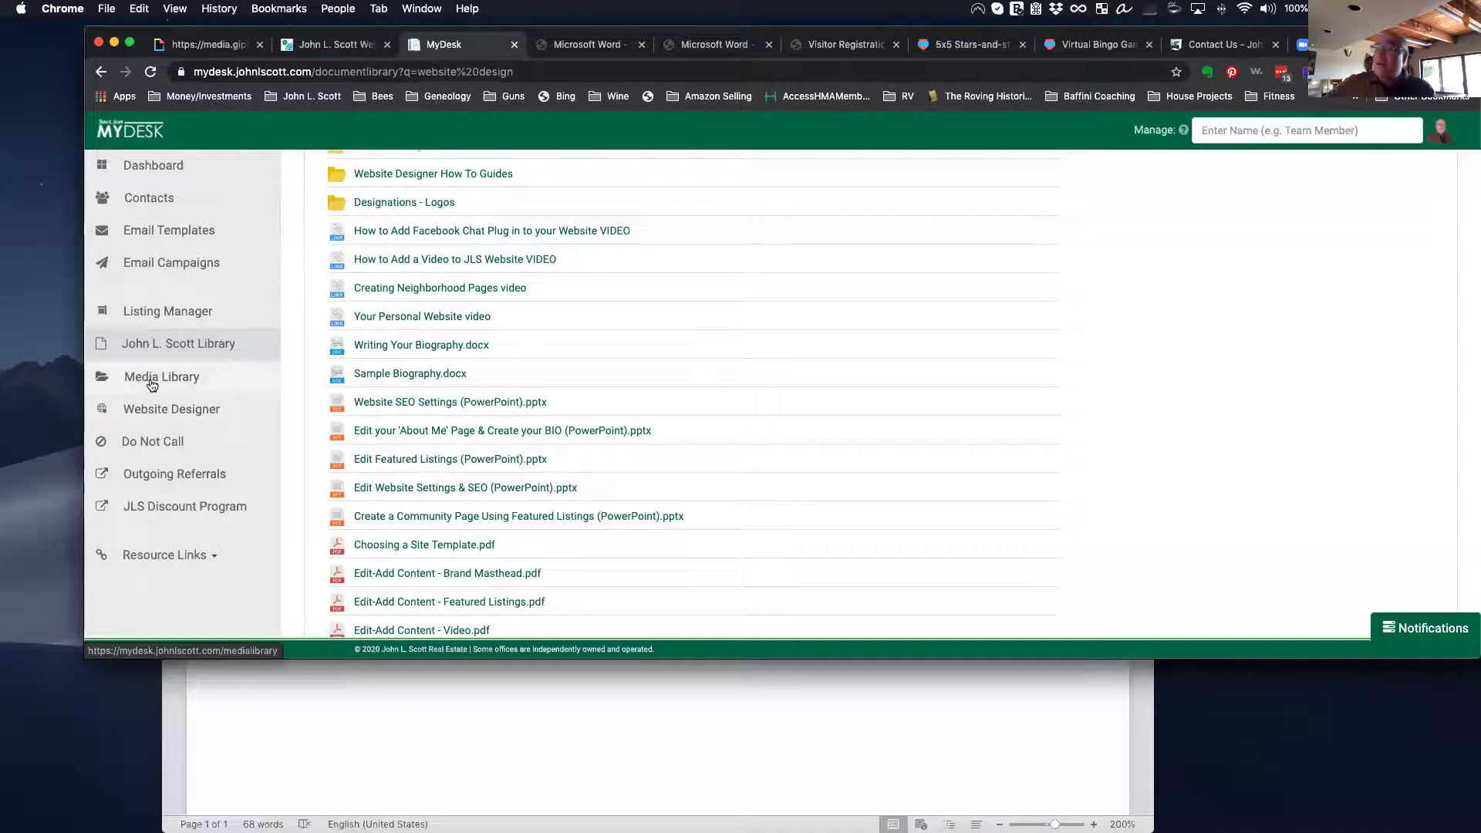
click(157, 419)
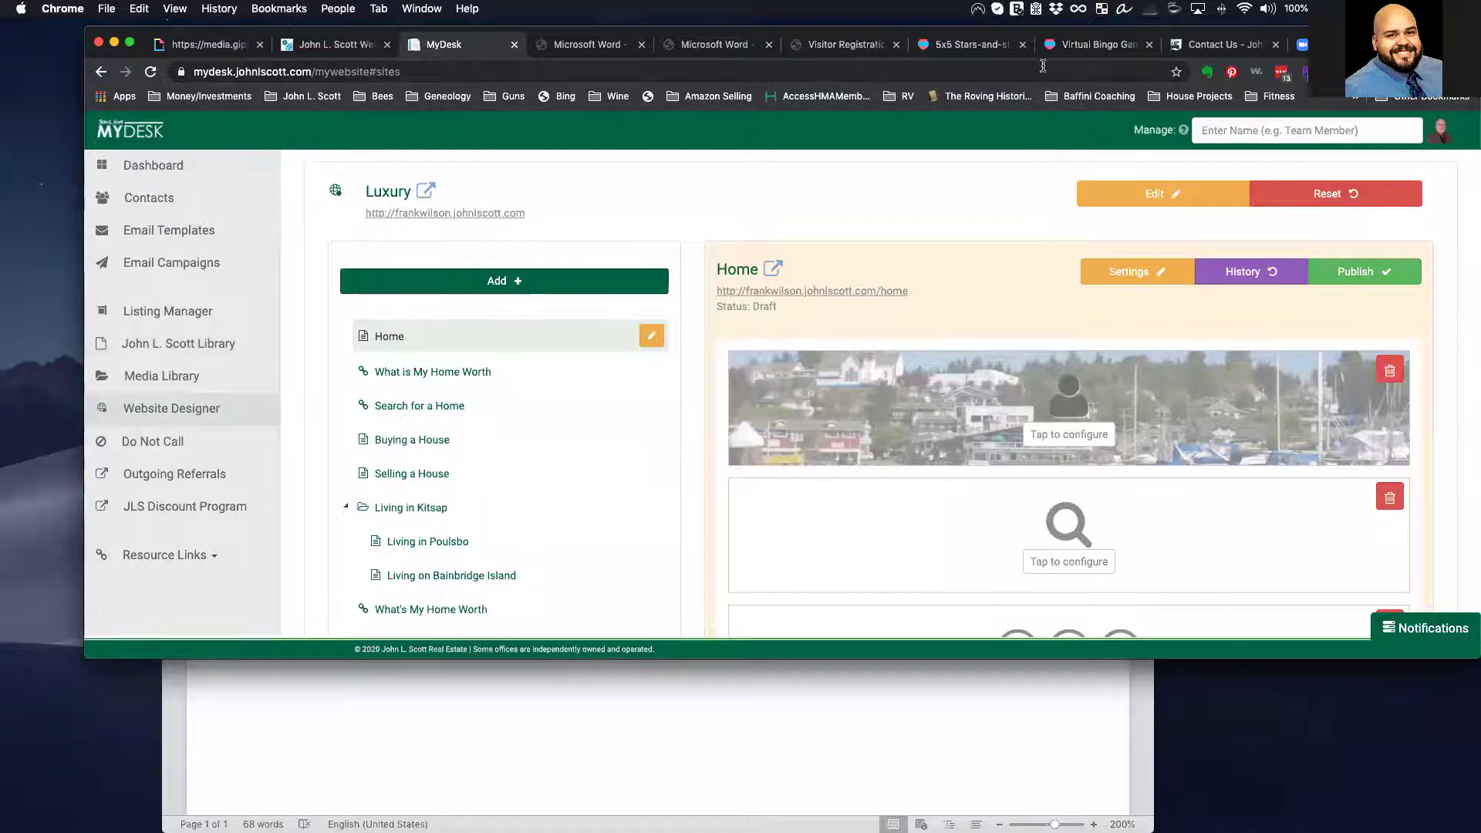
click(1232, 46)
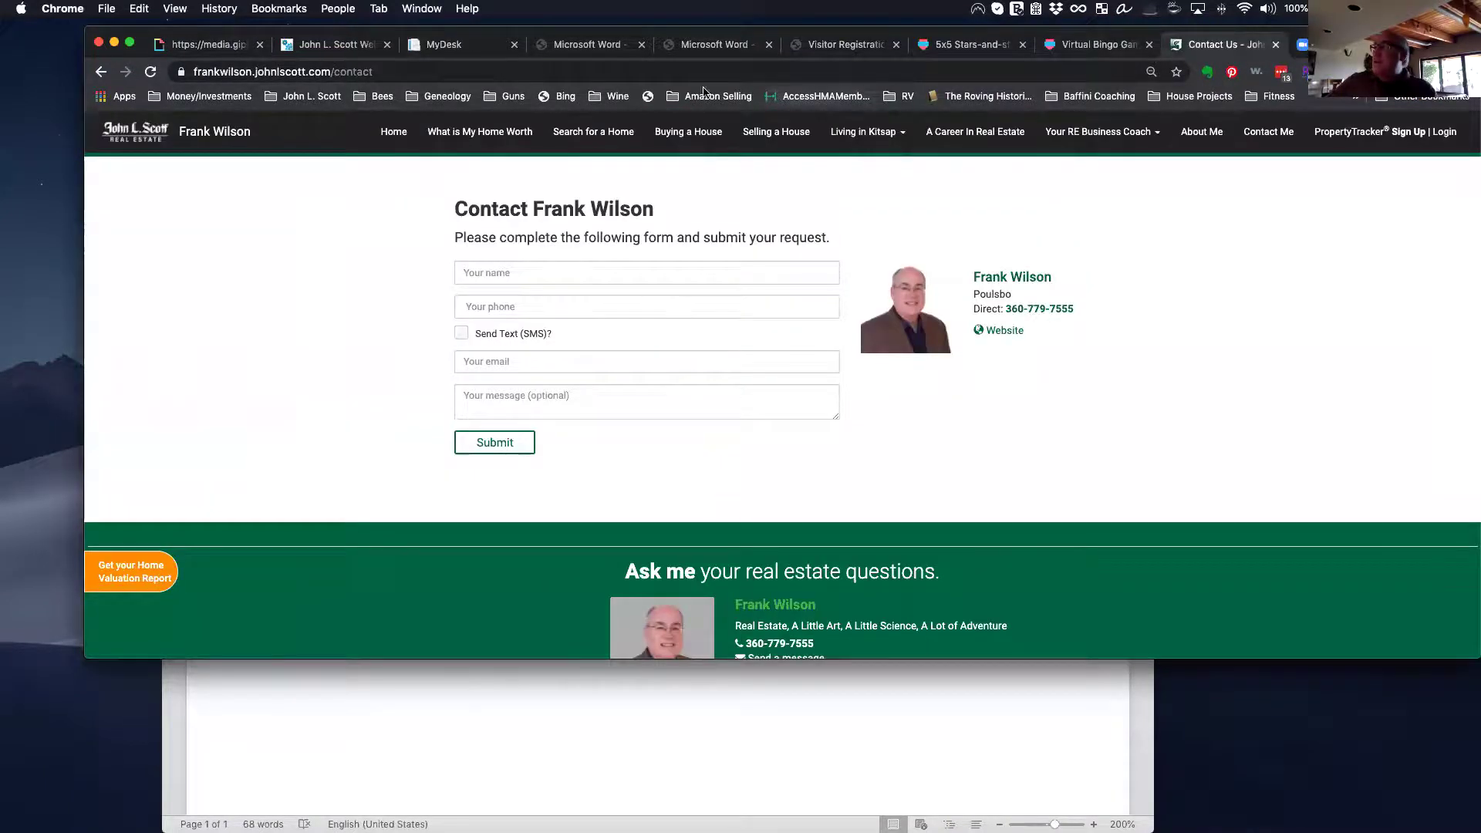
click(468, 47)
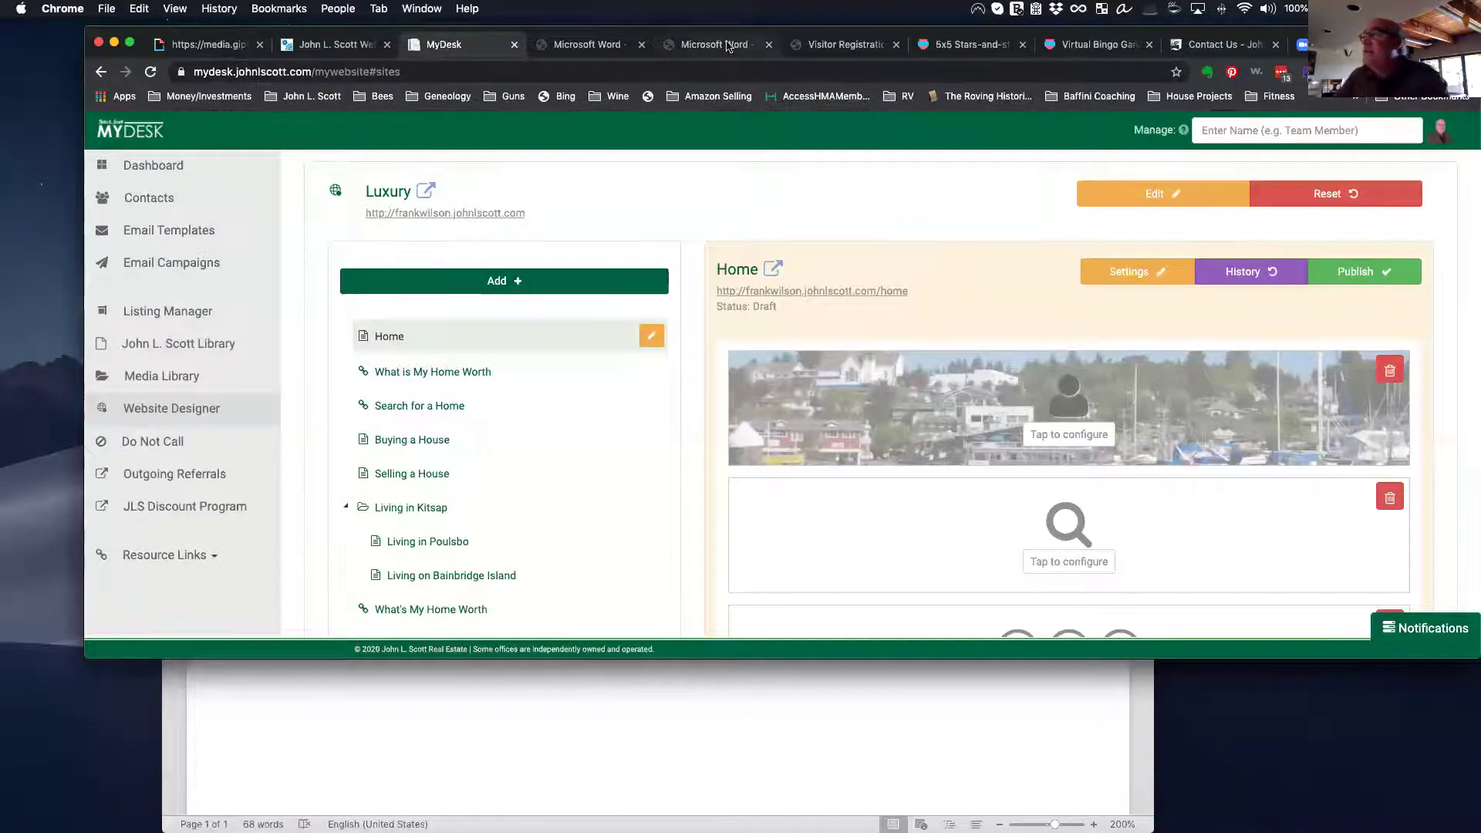
Step: Close the two unused Word pages and the Visitor Registration PDF, and move MyDesk beside Virtual Bingo
click(633, 40)
click(640, 44)
click(641, 44)
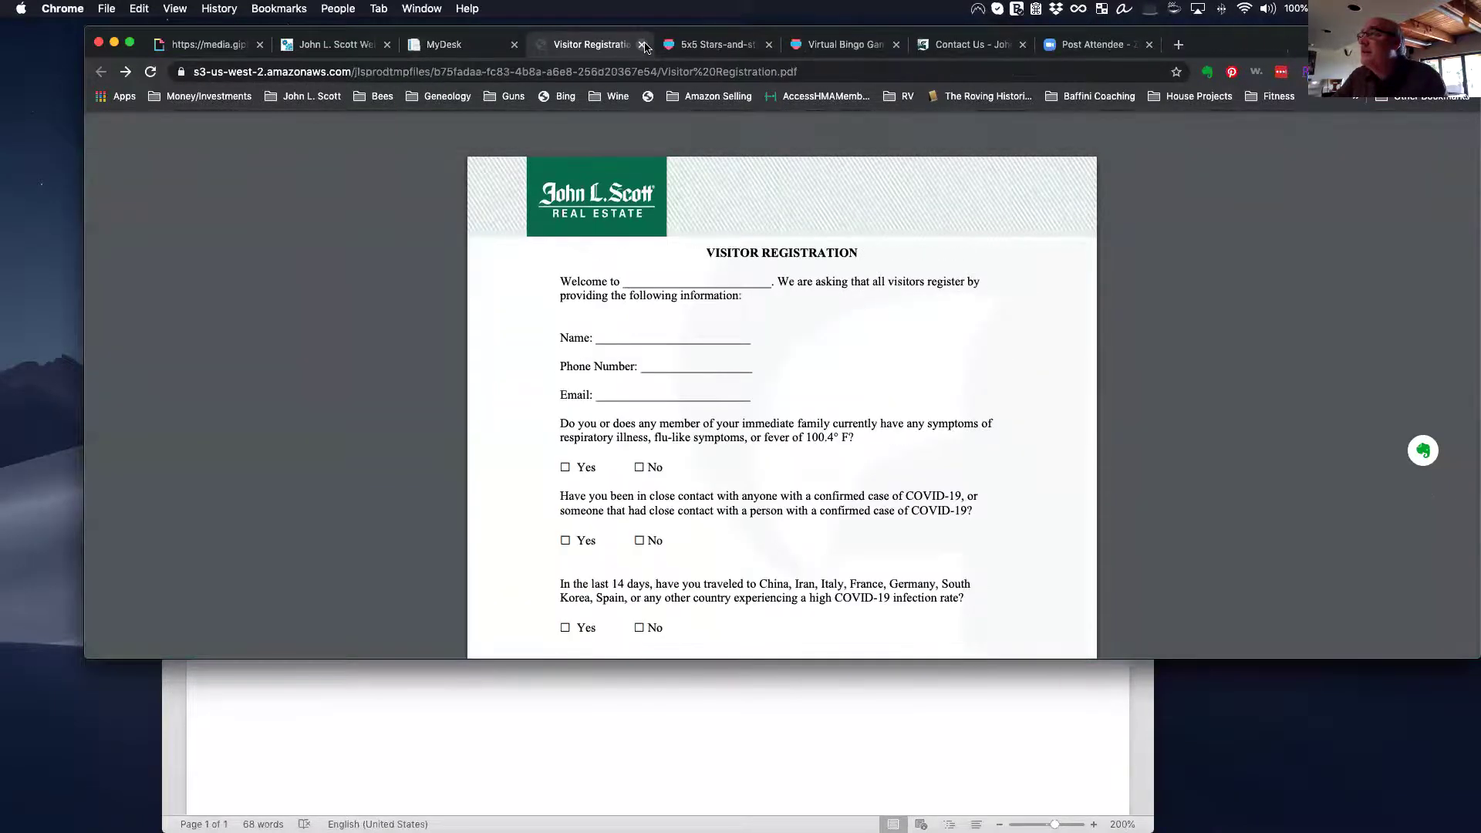
click(642, 45)
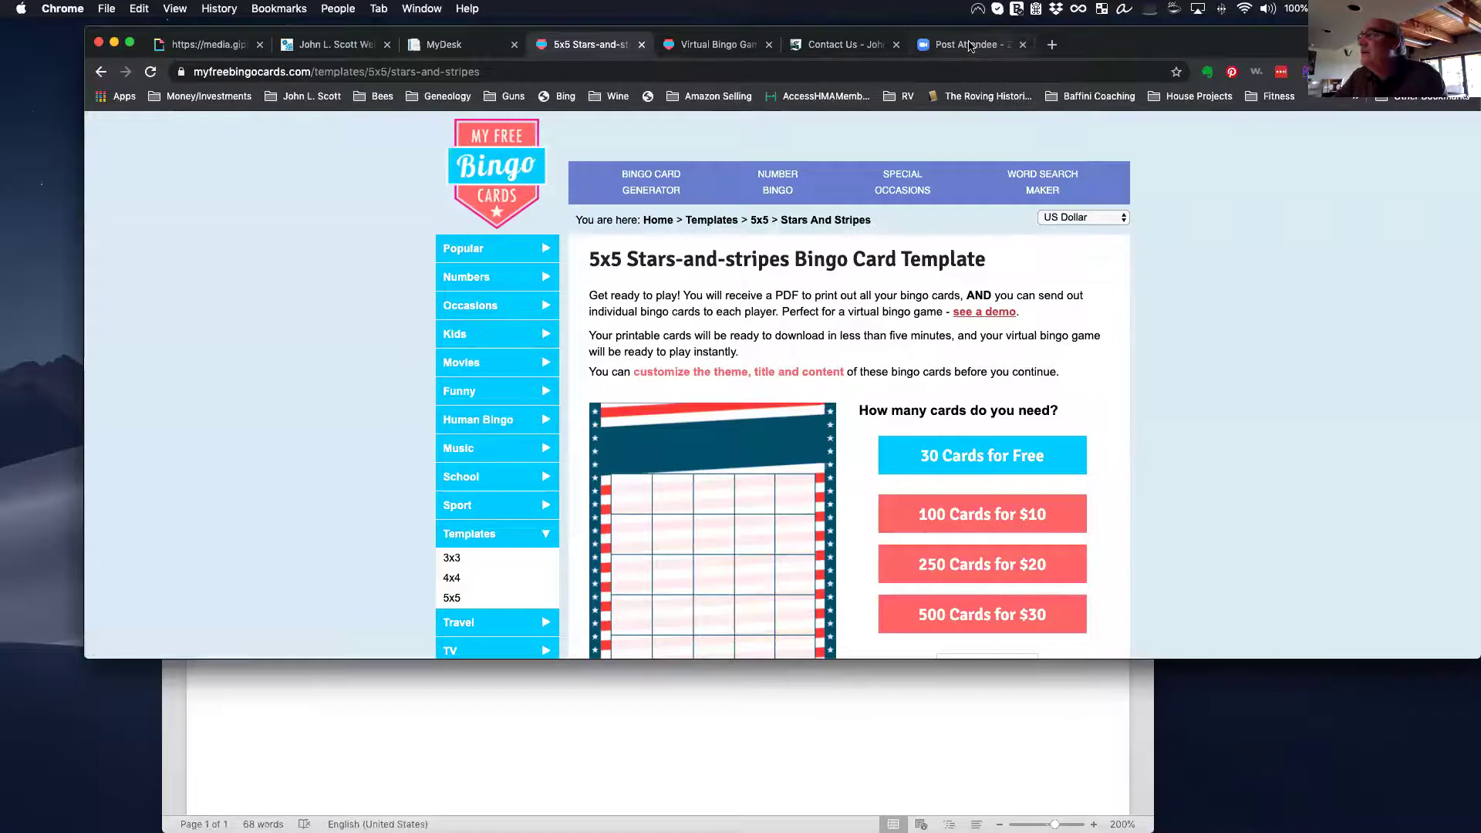
drag(447, 44, 1297, 44)
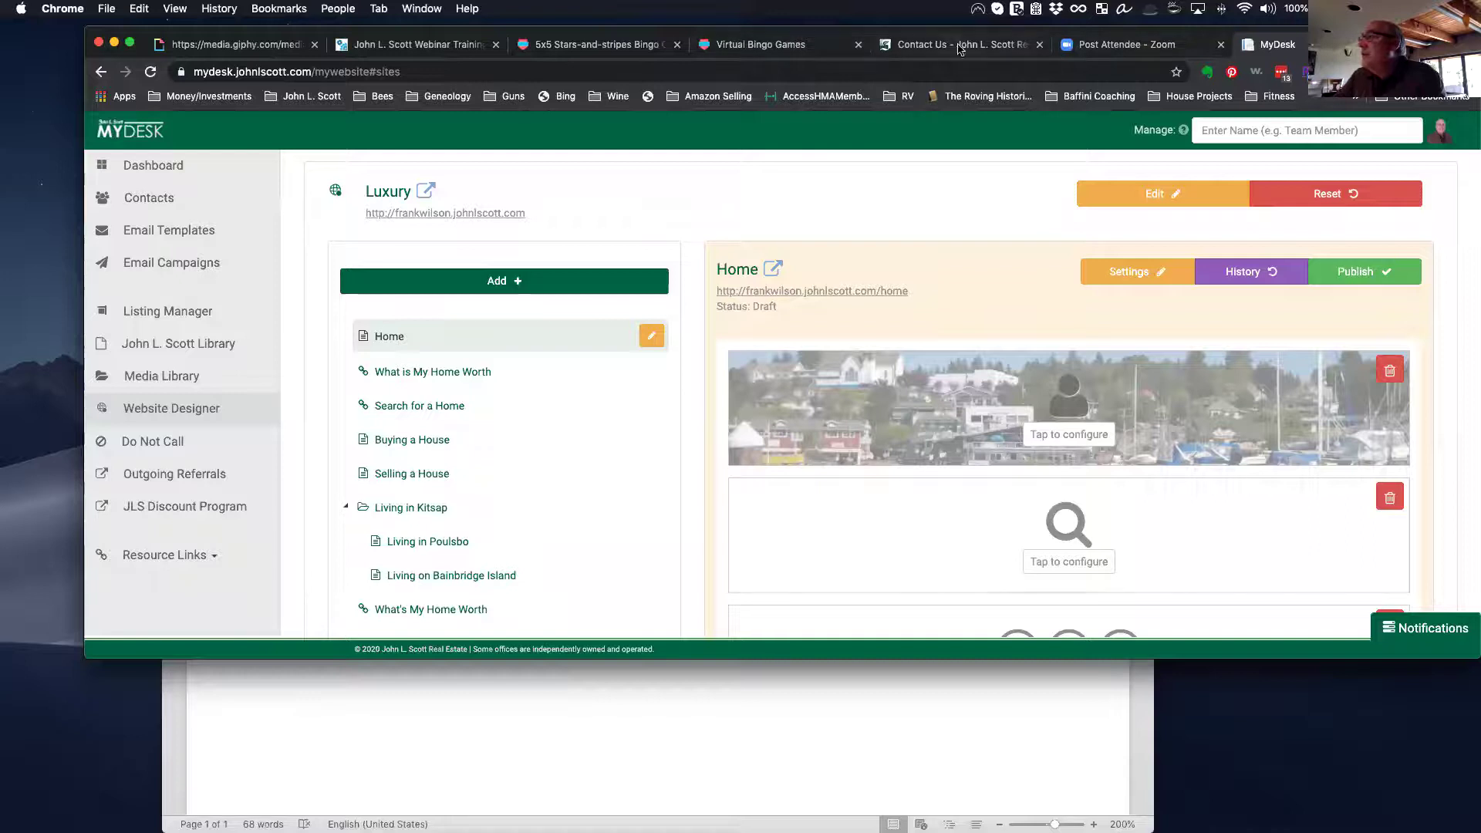
Step: Compare the live agent website's Home page with the designer, moving the live tab to the end
click(926, 46)
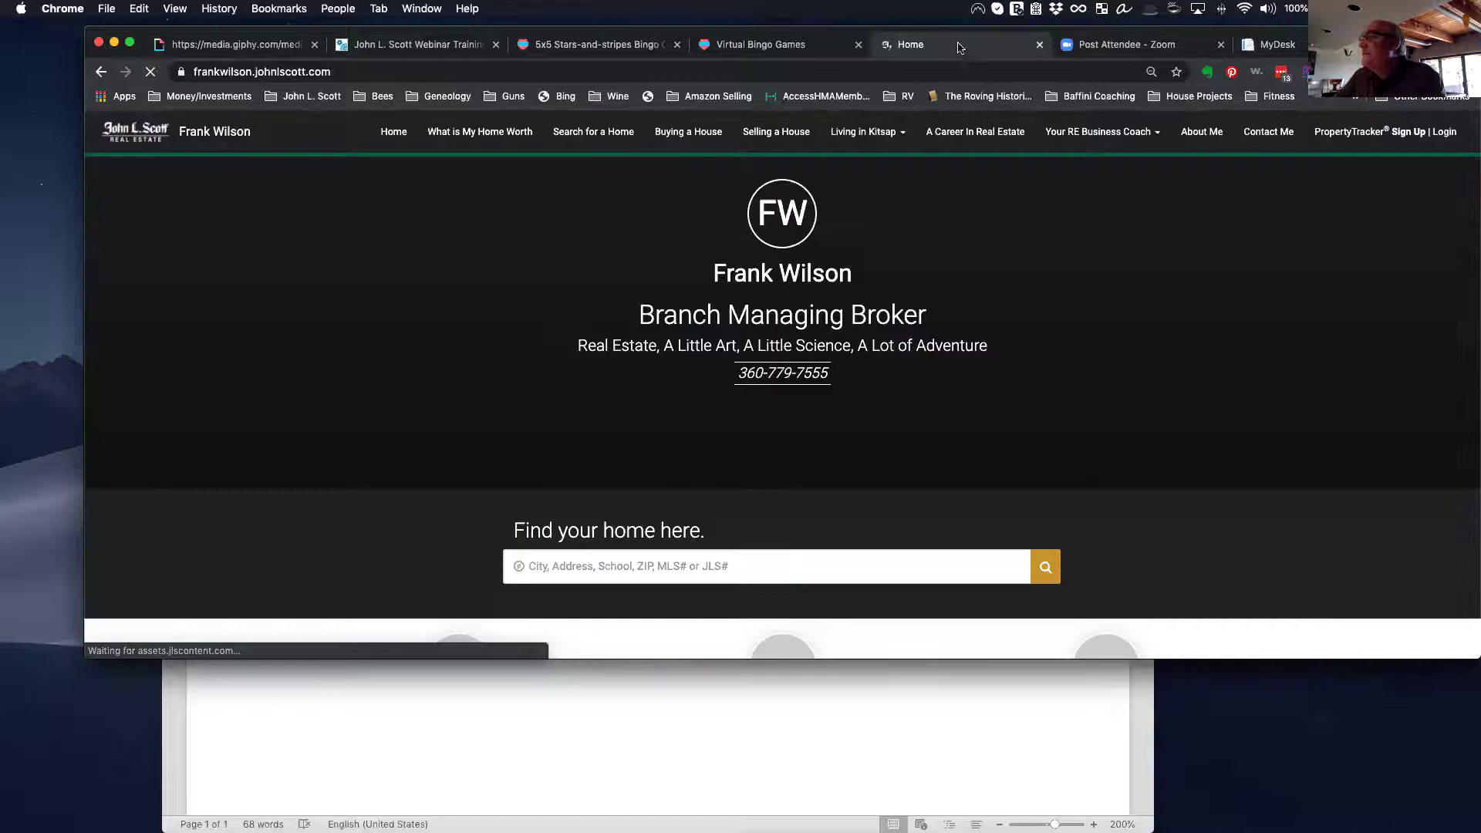
drag(956, 46, 1265, 46)
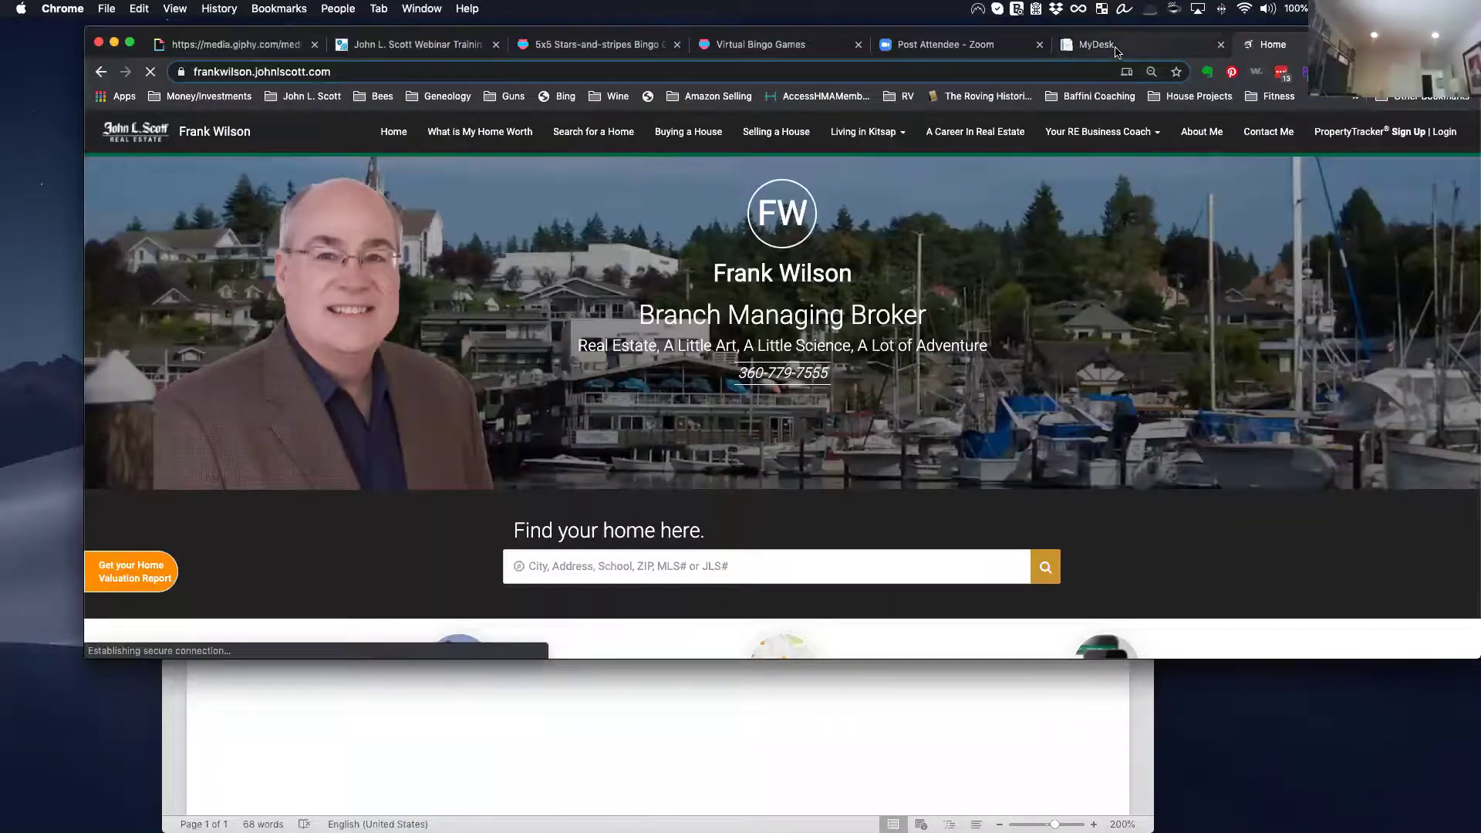
click(1157, 45)
click(1296, 47)
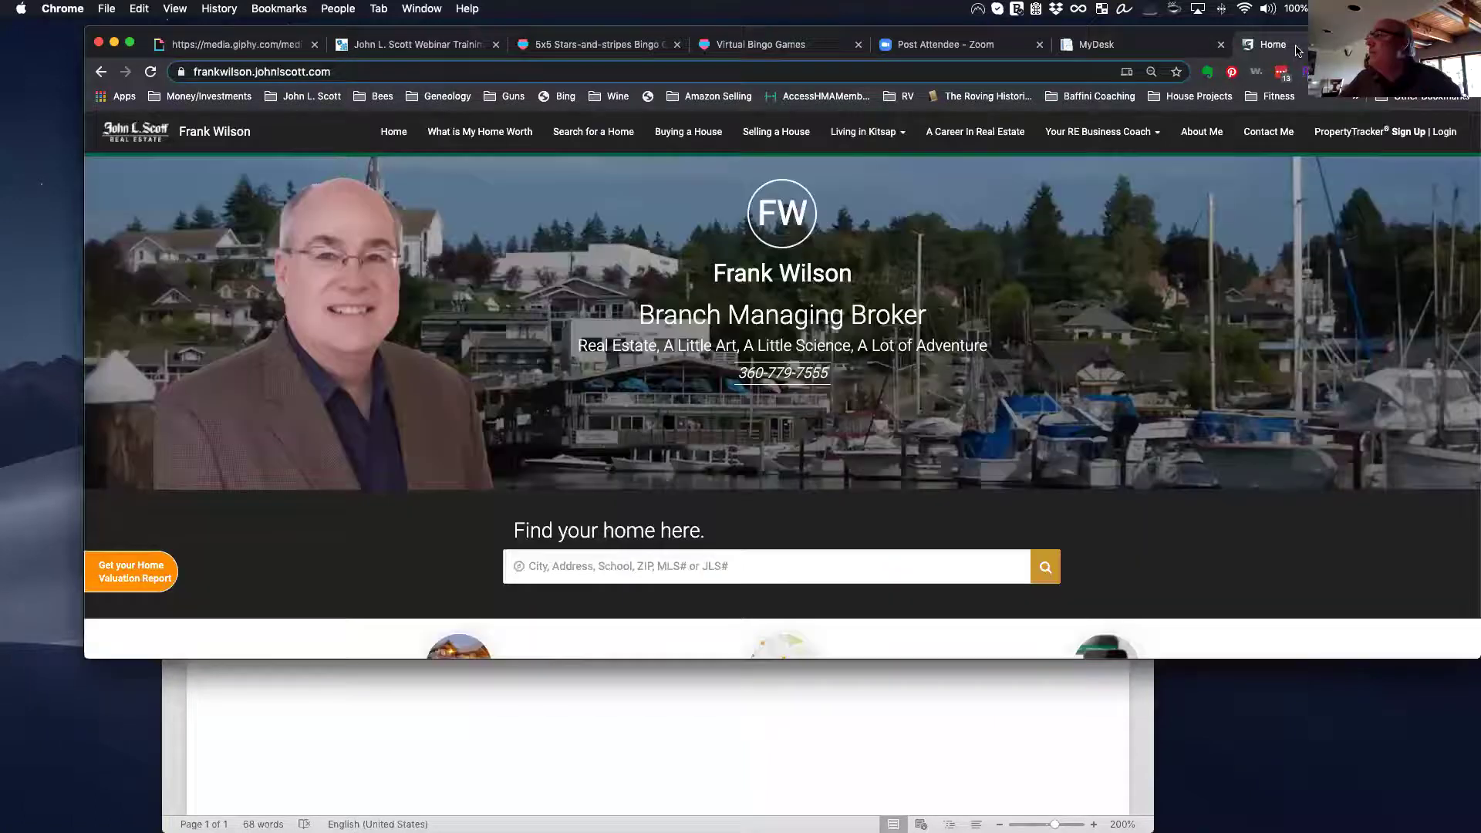
click(1109, 47)
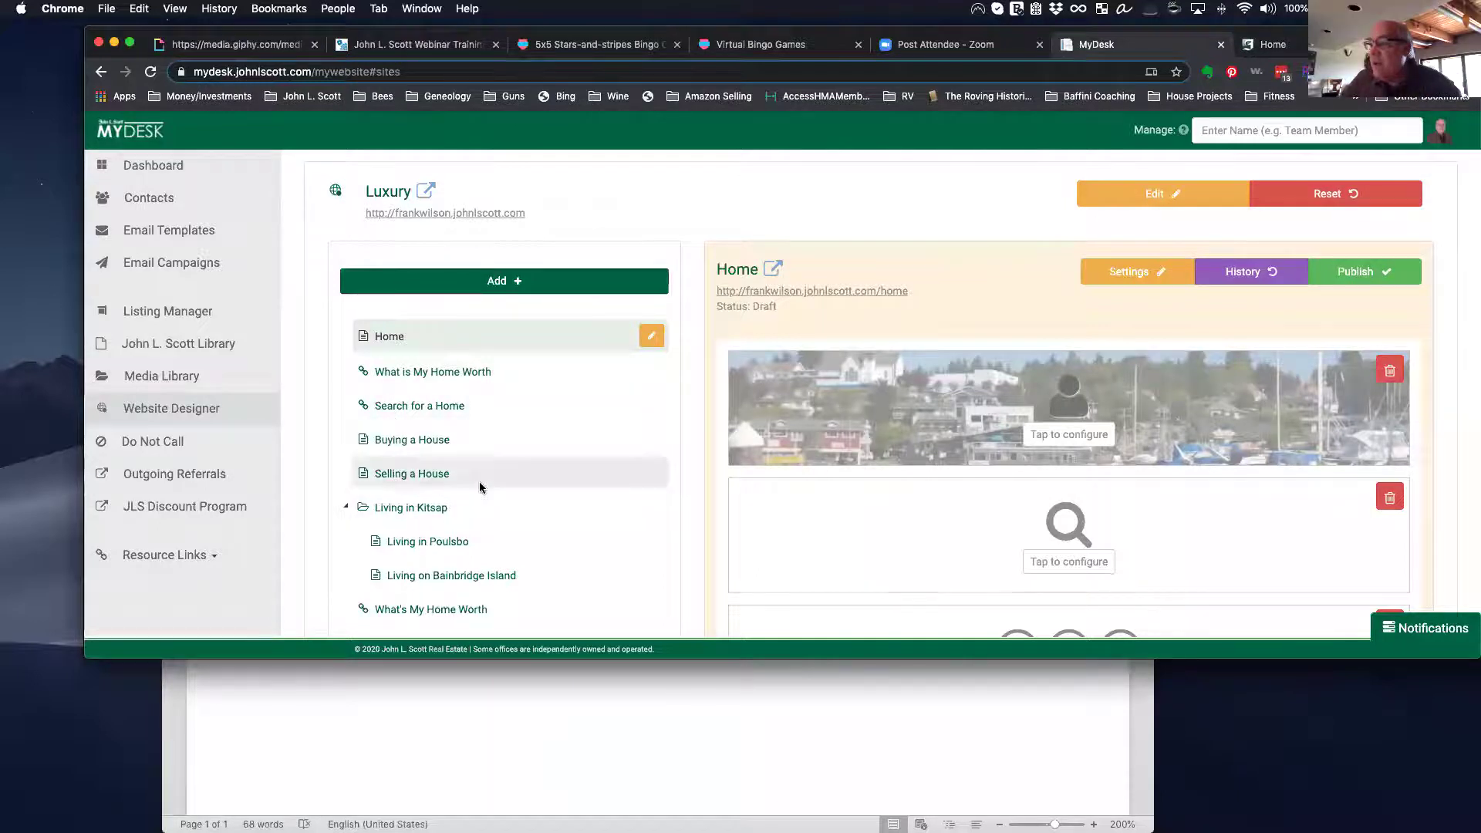
Step: Select and collapse the Living in Kitsap folder page, checking it against the live site
scroll(479, 481, down, 5)
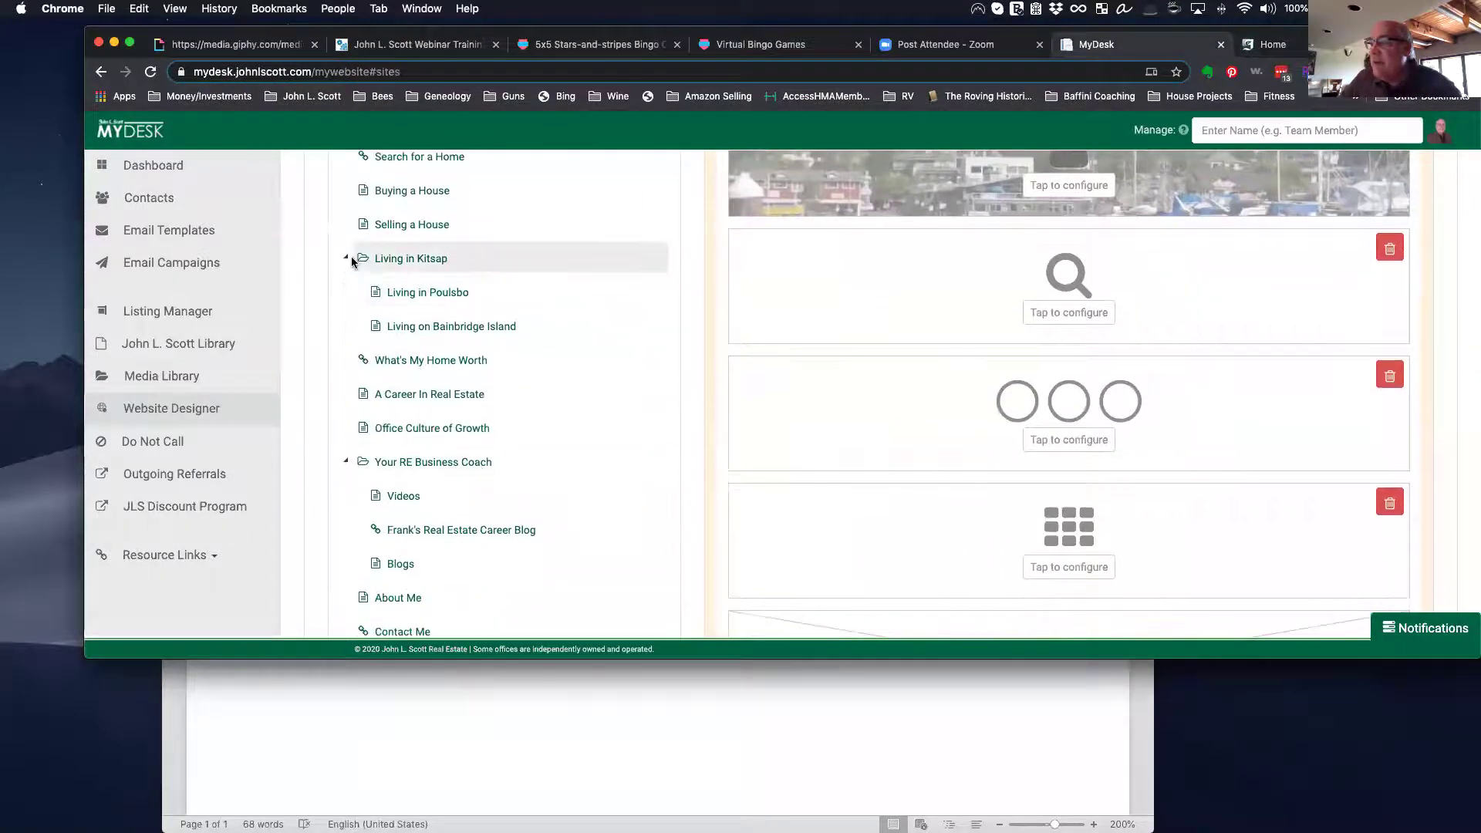
click(351, 261)
click(346, 260)
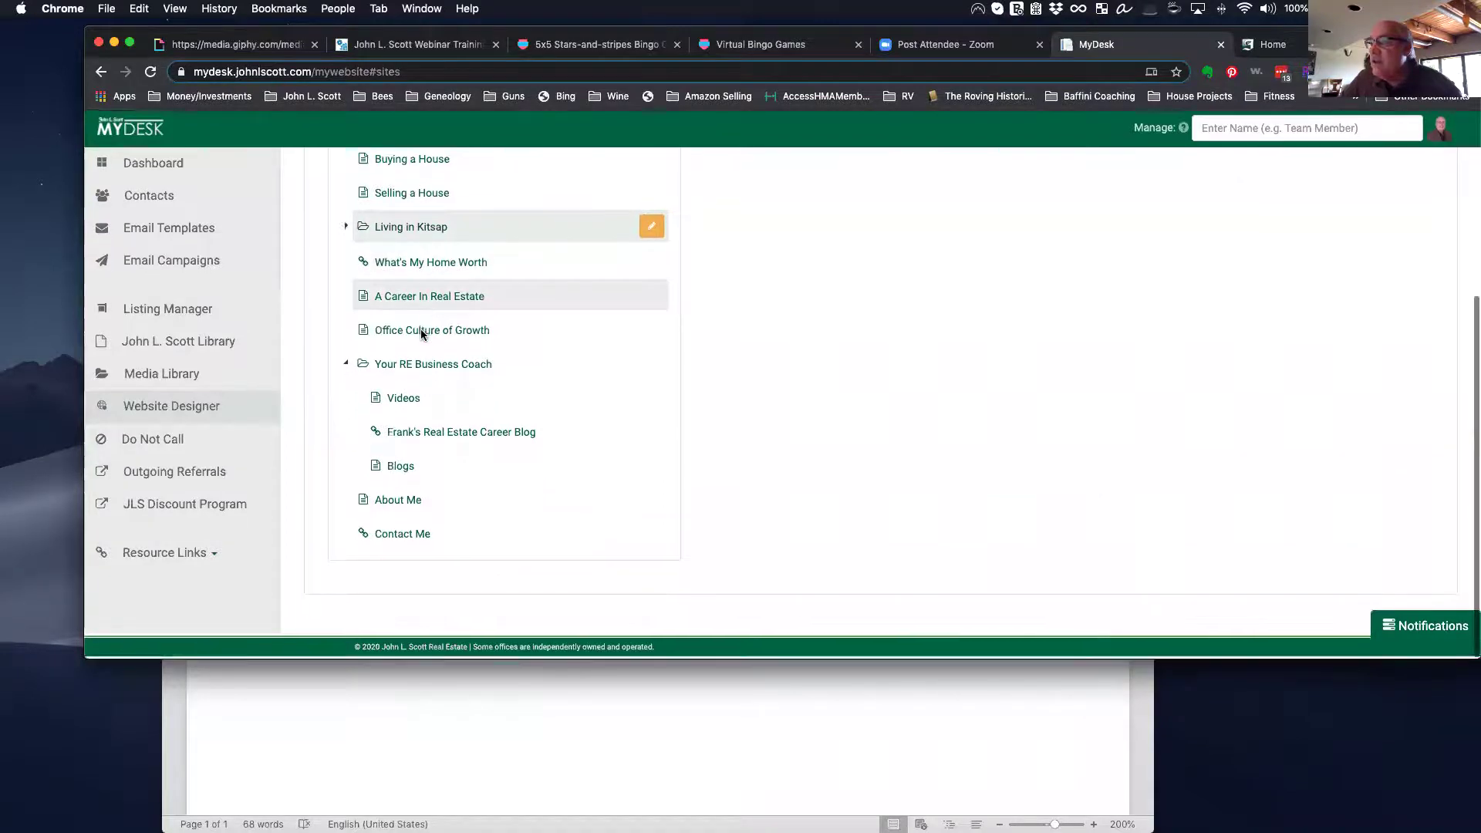
click(1272, 44)
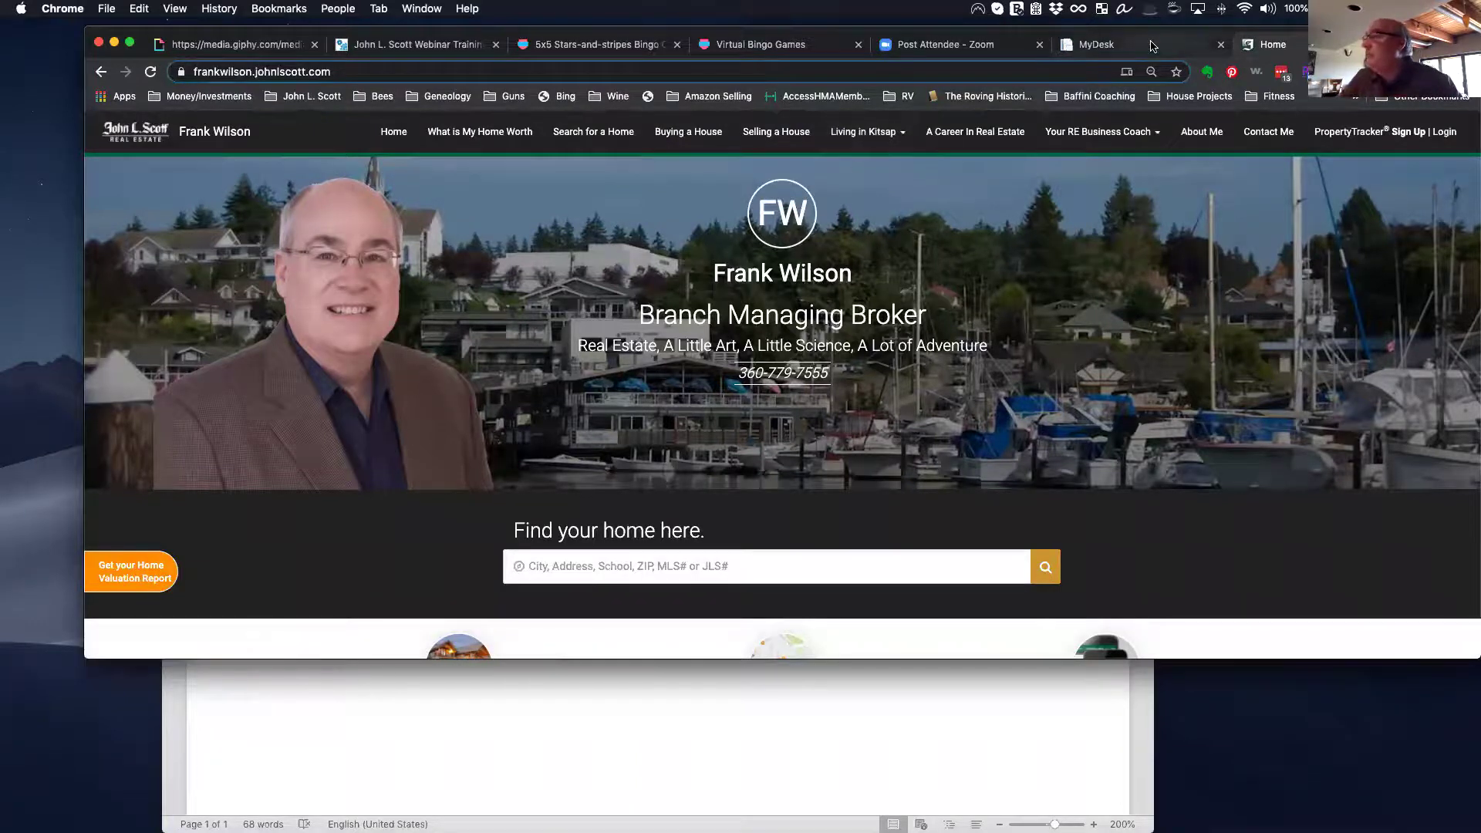
key(ctrl+shift+Tab)
scroll(464, 417, down, 2)
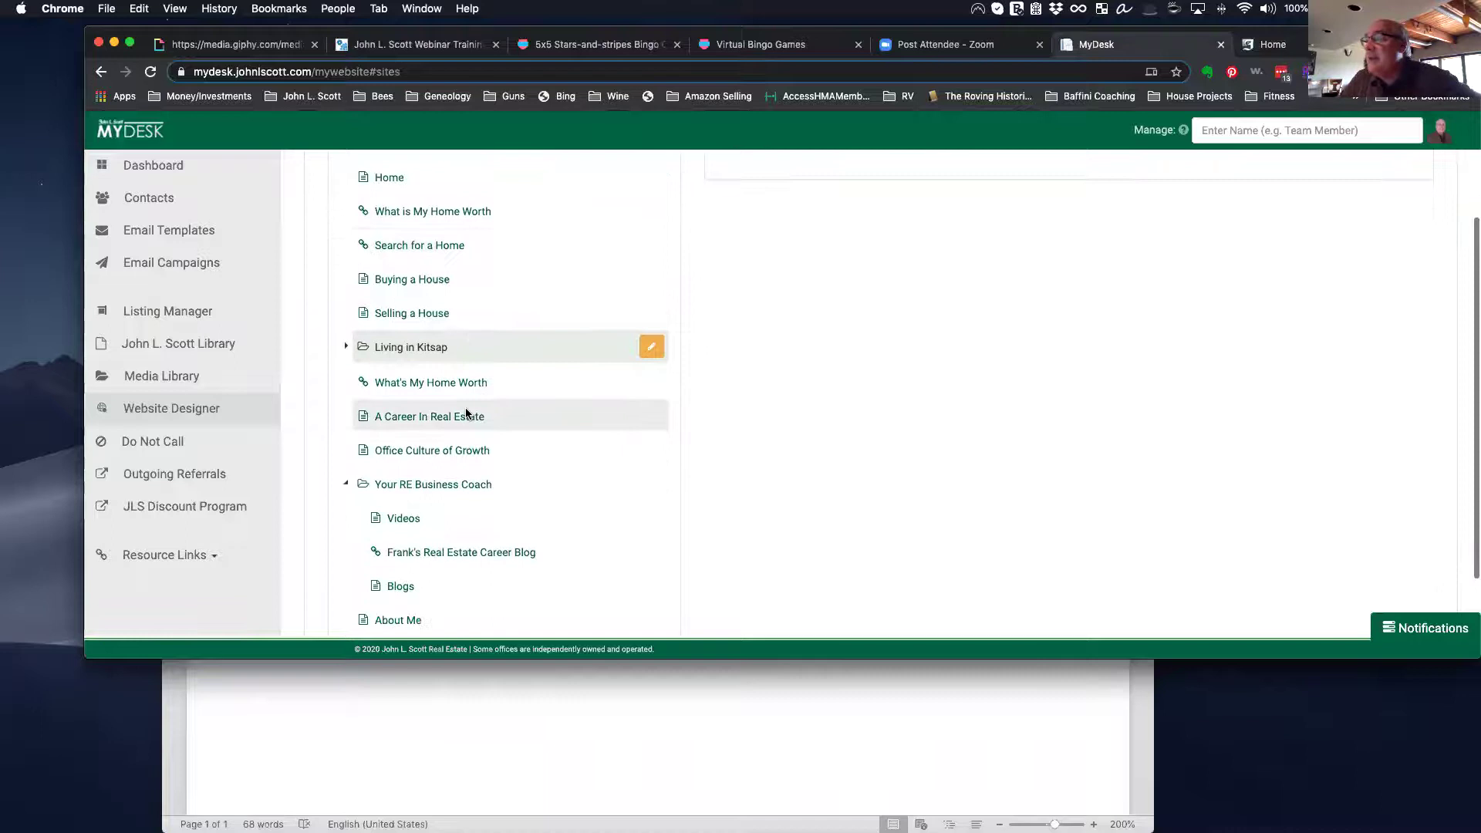
scroll(466, 414, up, 2)
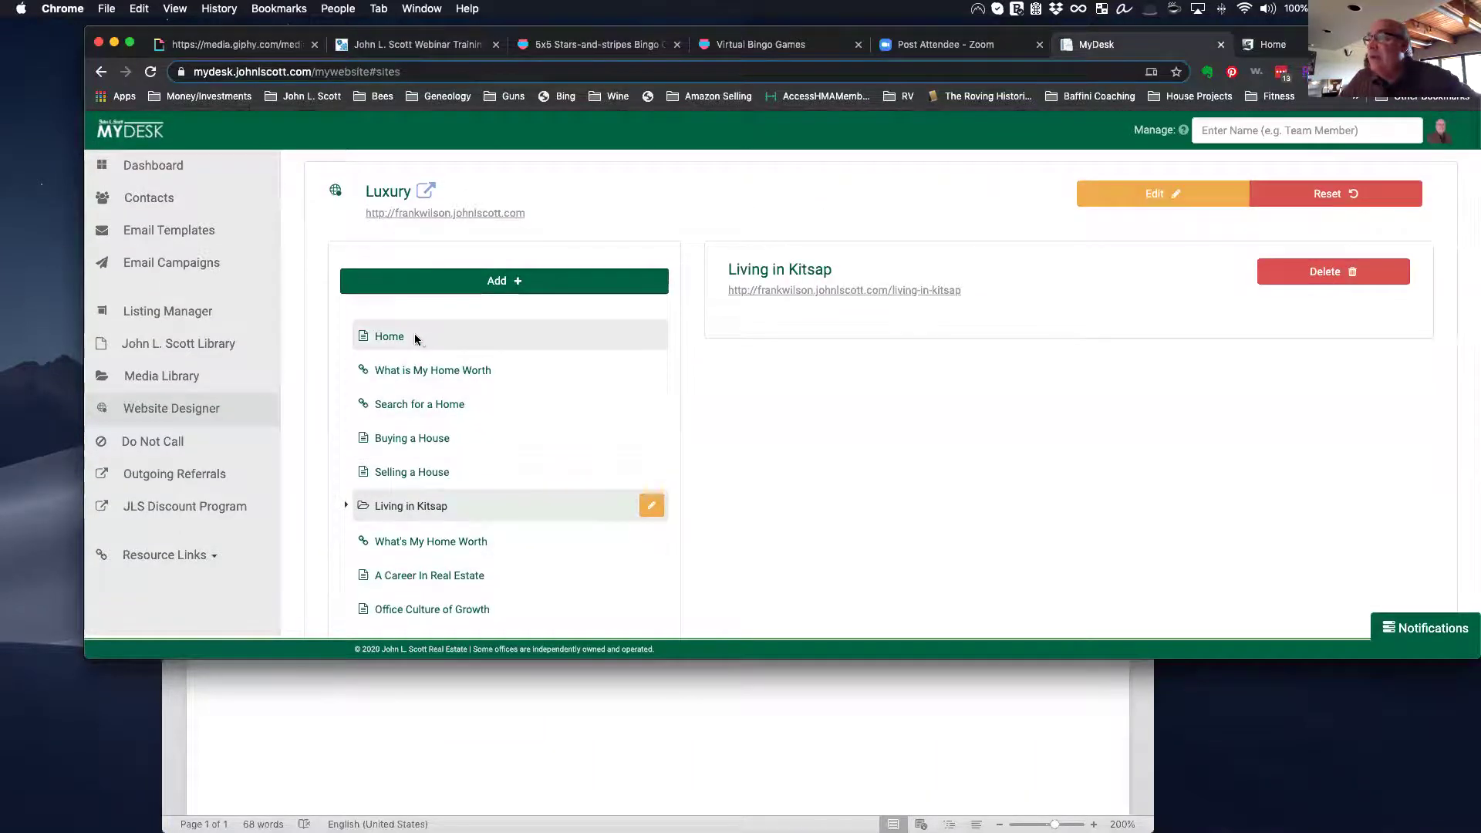
Step: Open the Luxury site's Home page draft and compare it with the live home page
click(414, 334)
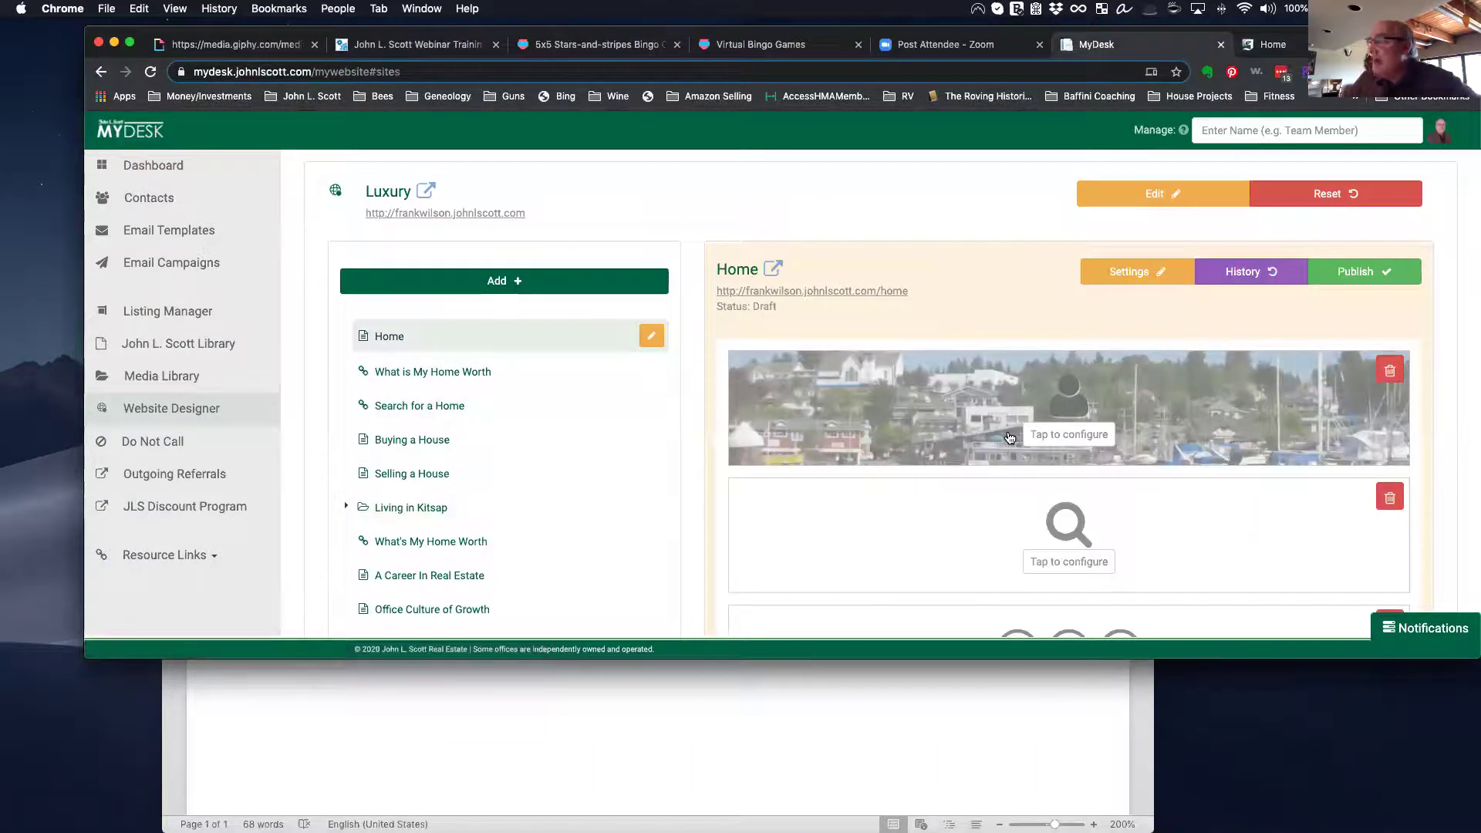
scroll(960, 448, down, 1)
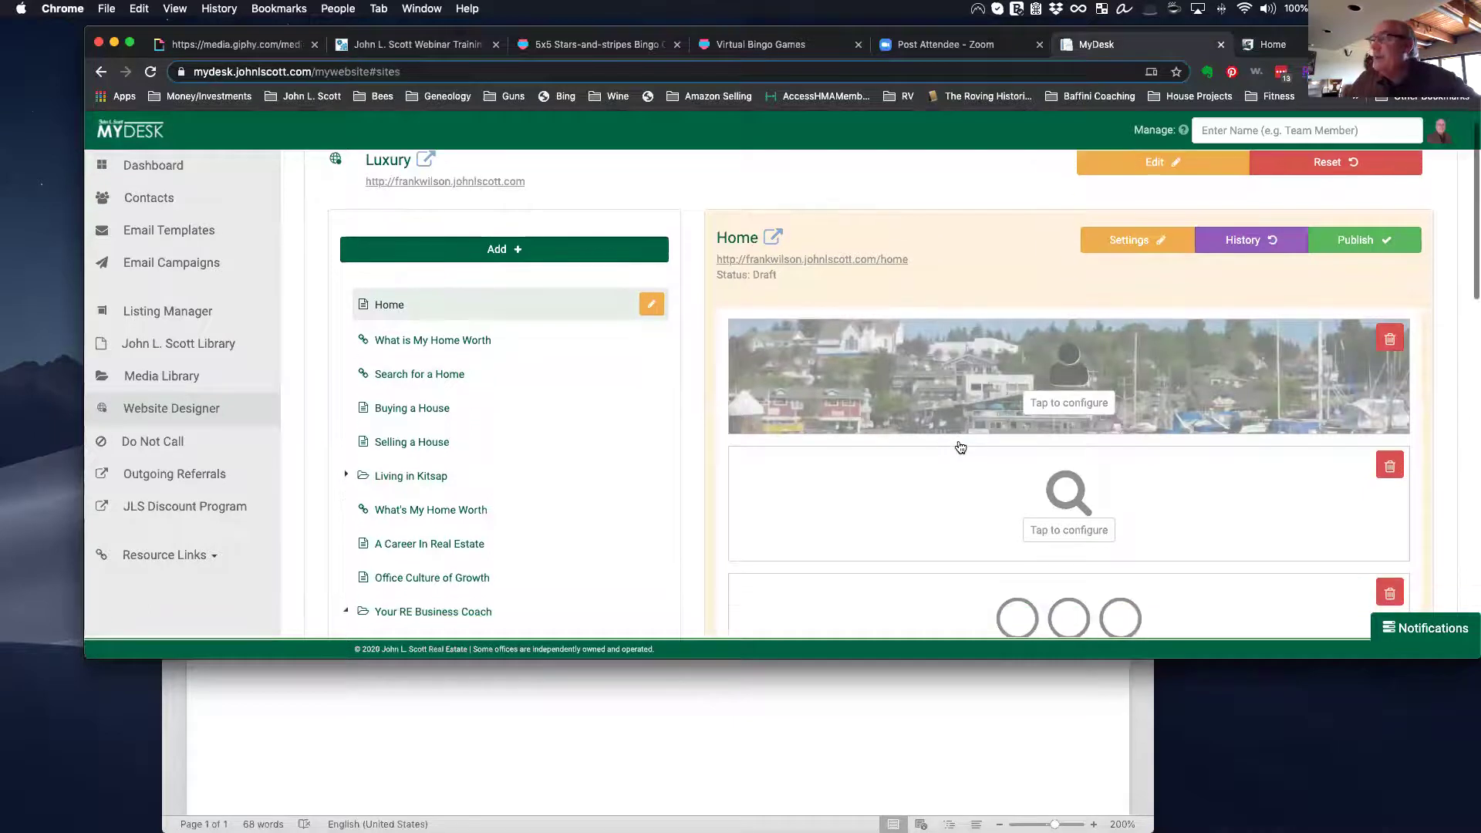
click(1302, 46)
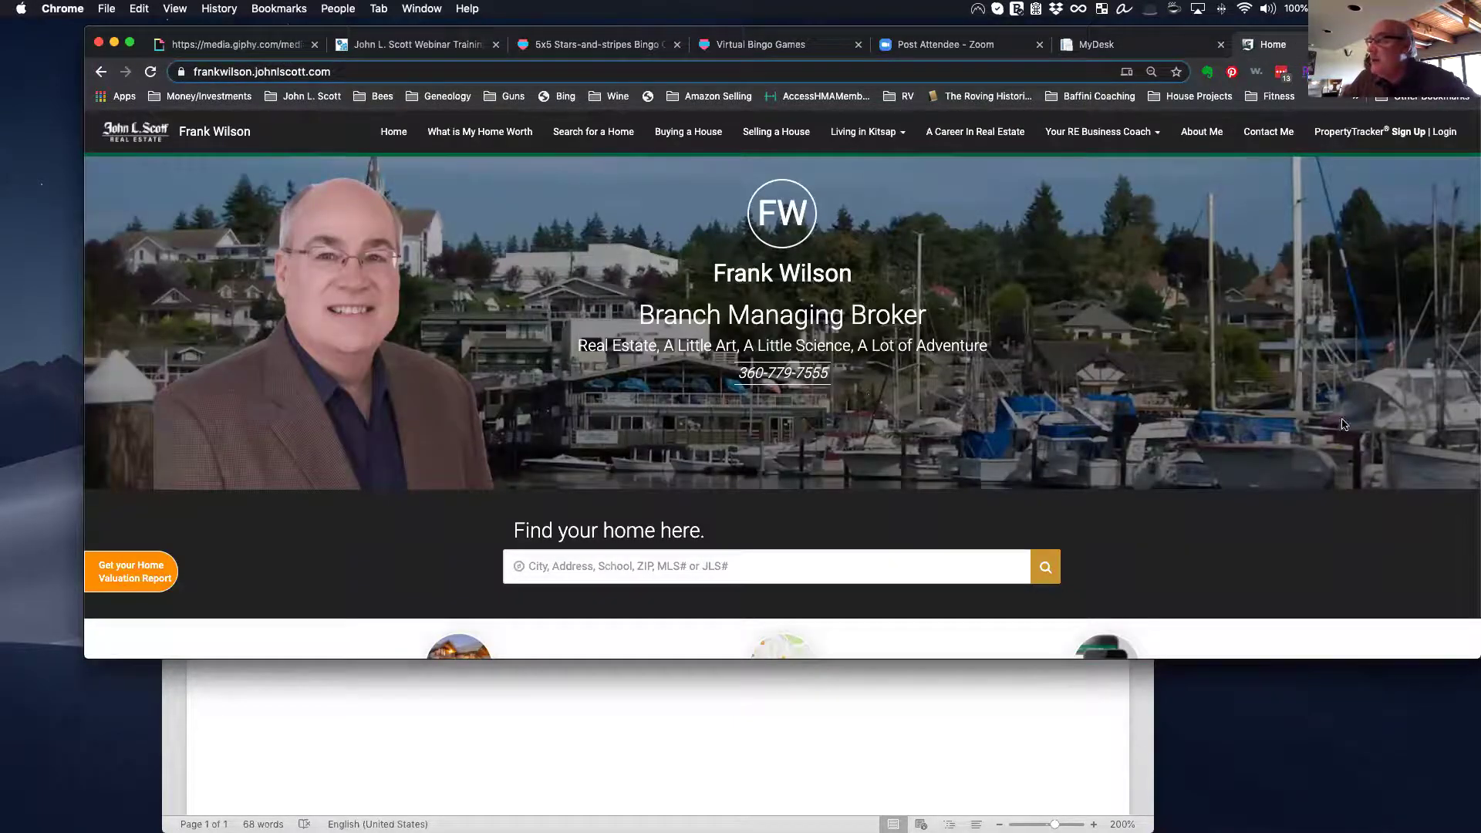
click(1163, 44)
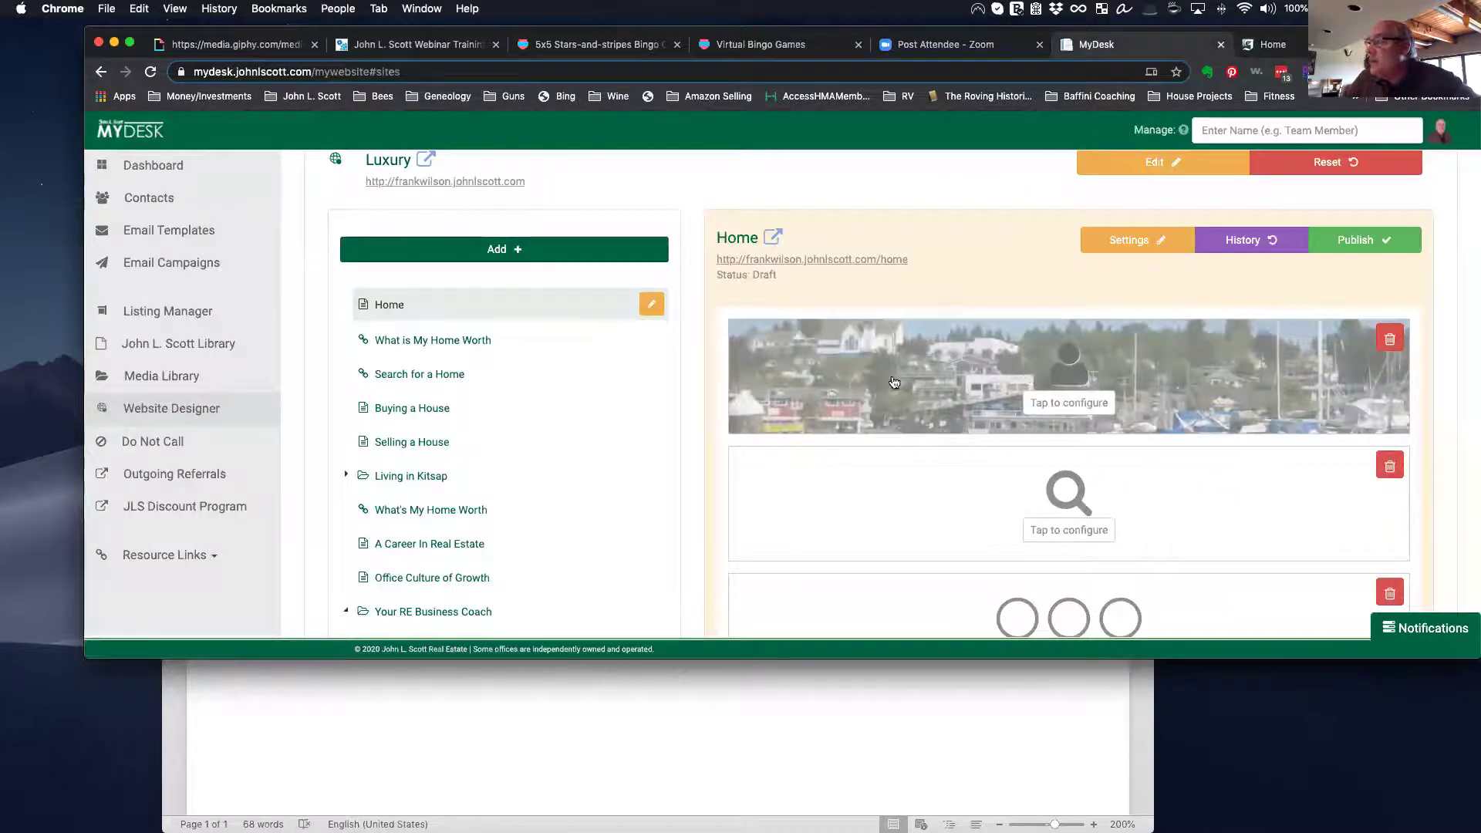
Step: Review the banner's Brand Editor image and text settings, cancel unchanged, and view the live home page
click(1071, 404)
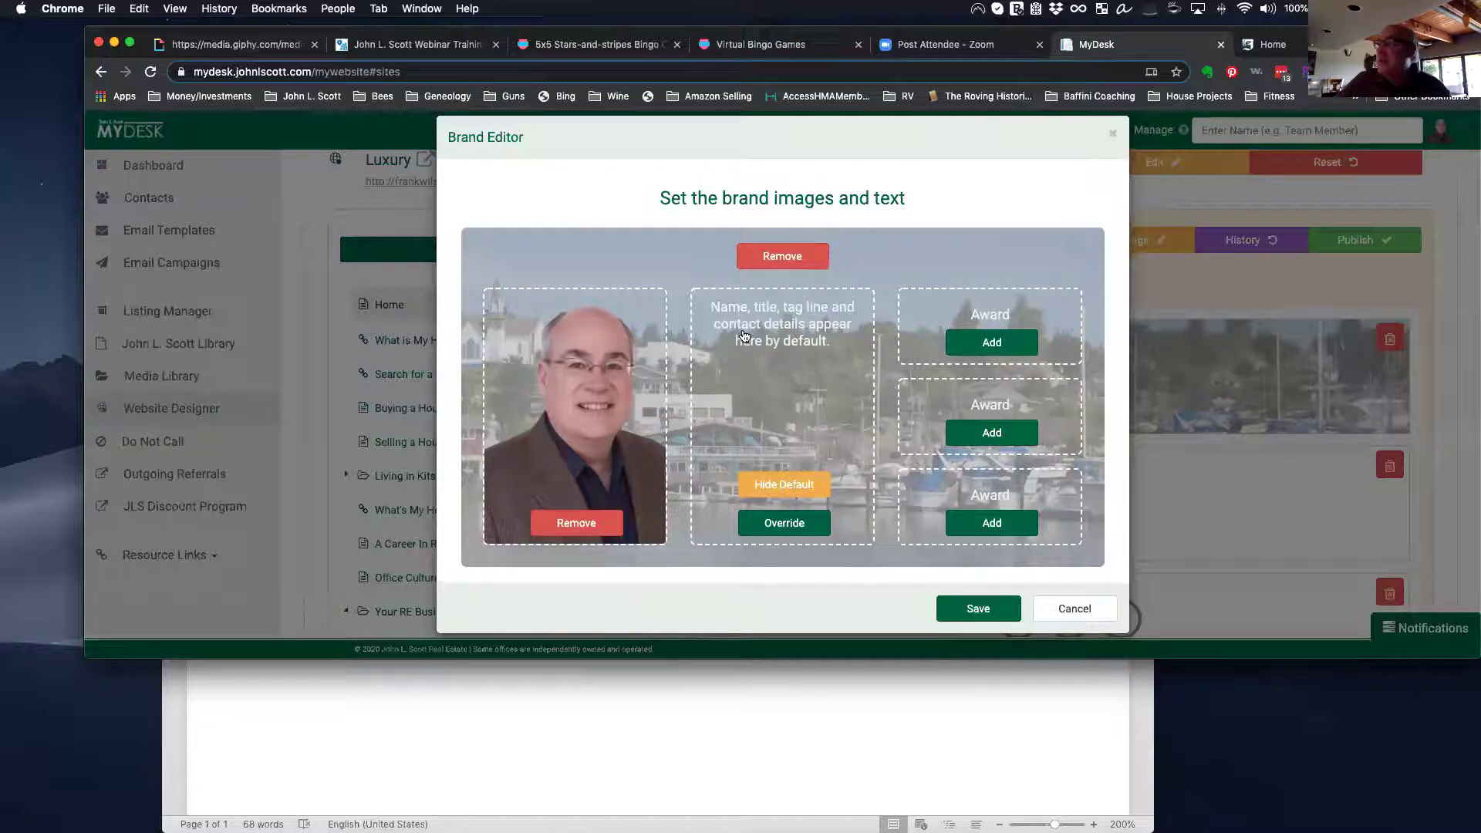
click(975, 348)
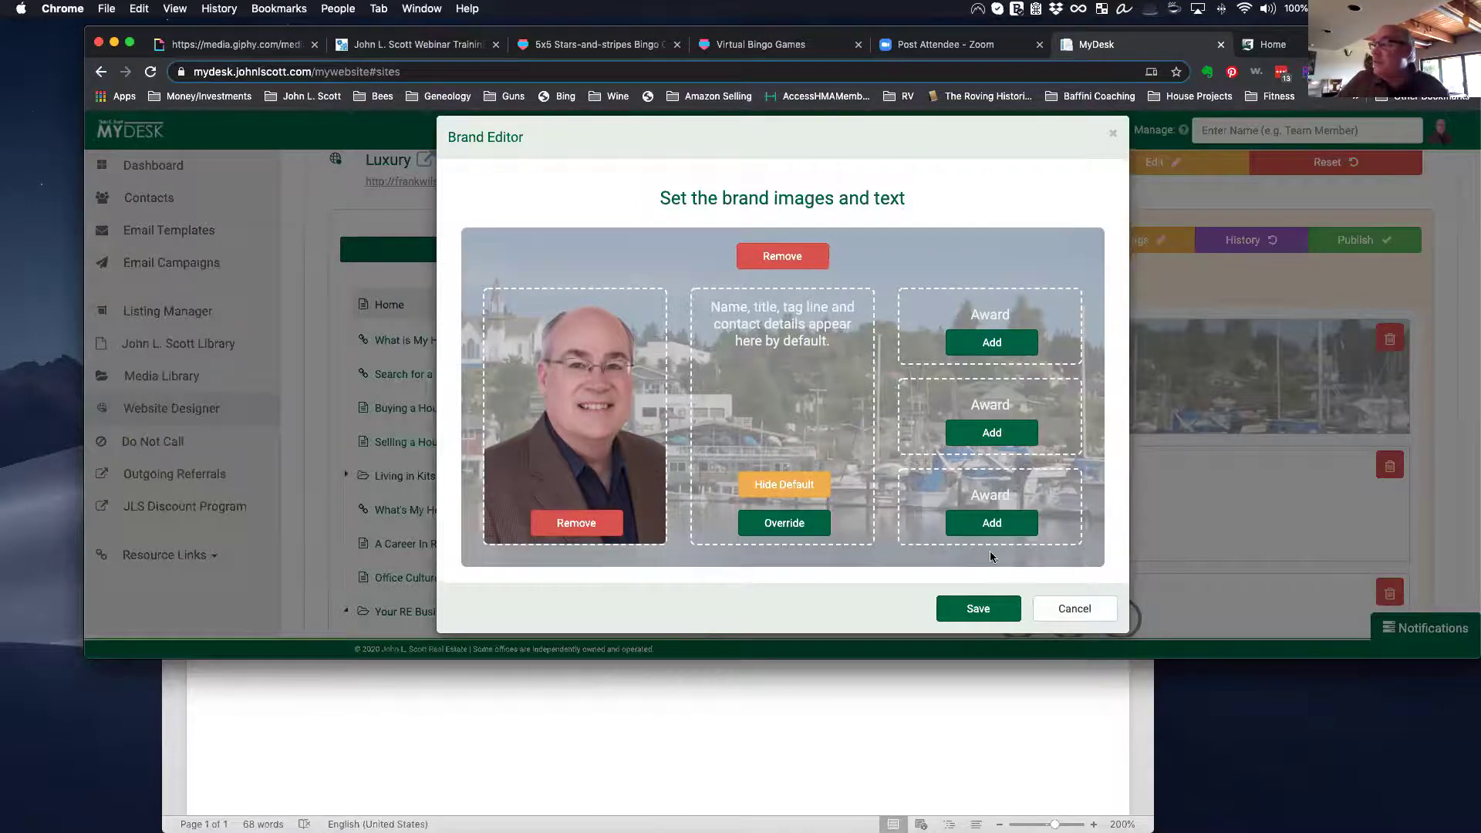
click(1075, 609)
click(1271, 44)
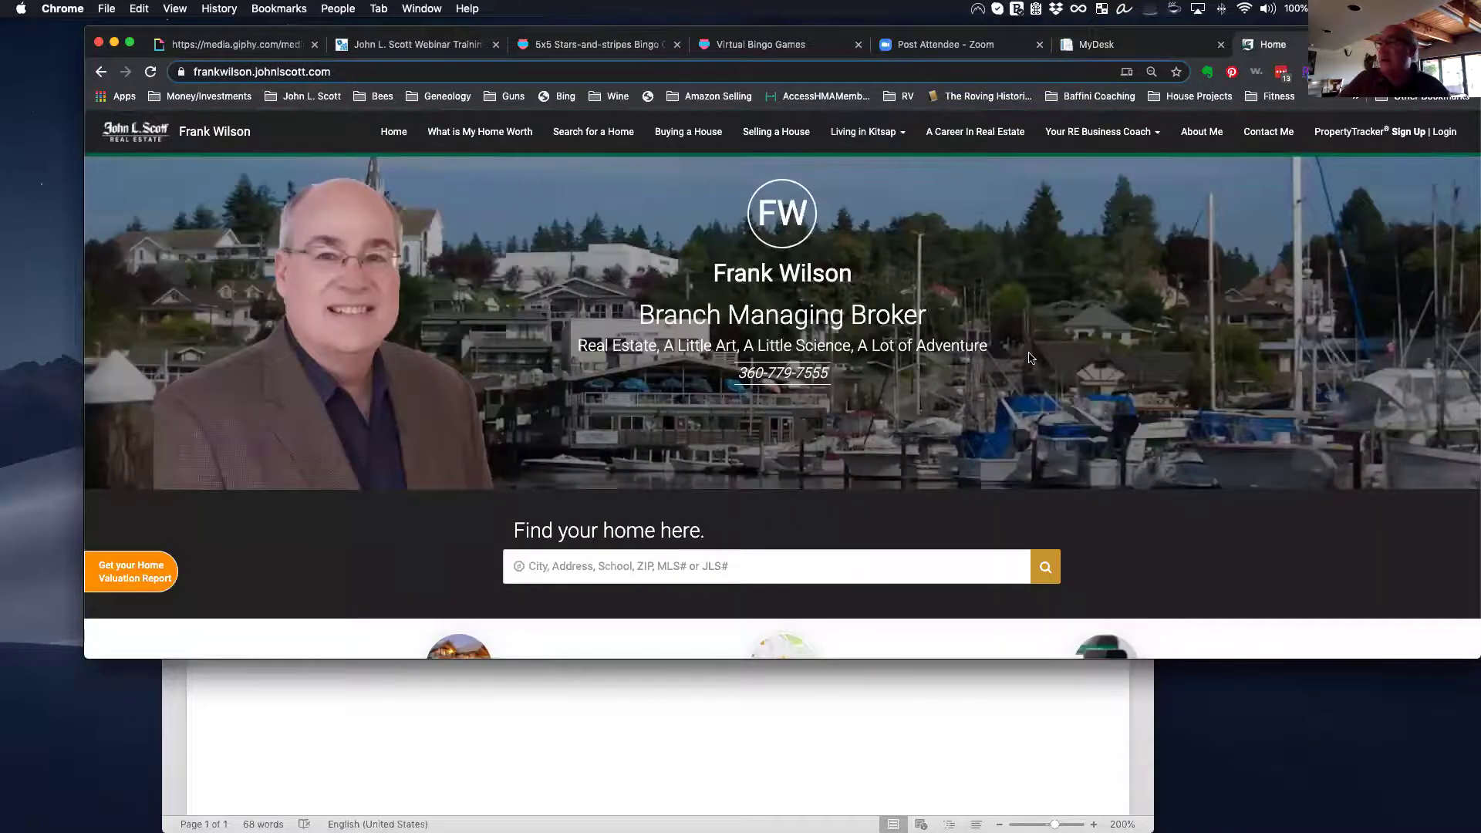
Step: Scroll through the Home page draft's blocks and compare them with the live home page's listings
click(1111, 44)
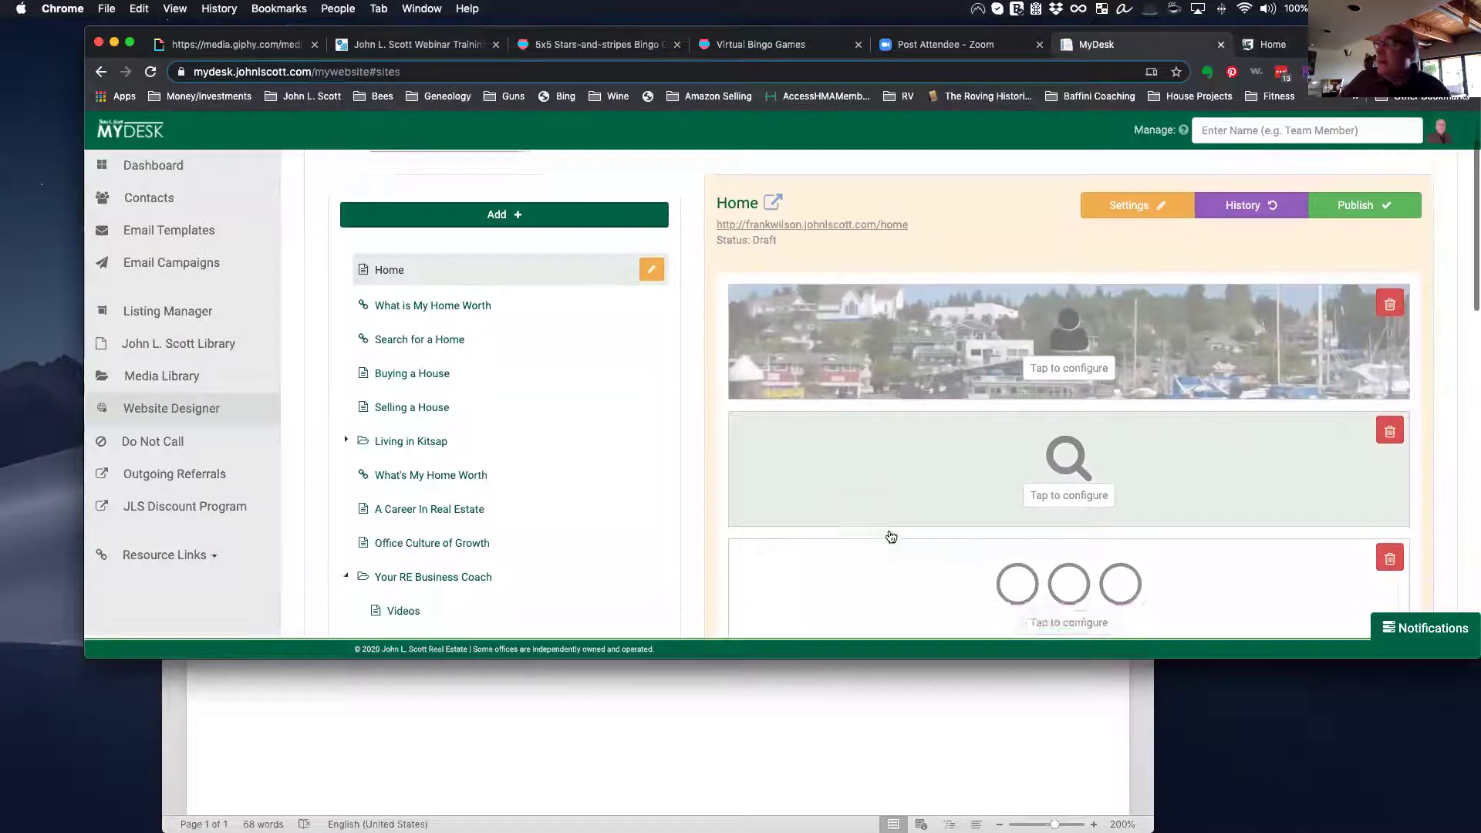
scroll(891, 536, down, 1)
scroll(895, 525, down, 2)
scroll(847, 606, down, 3)
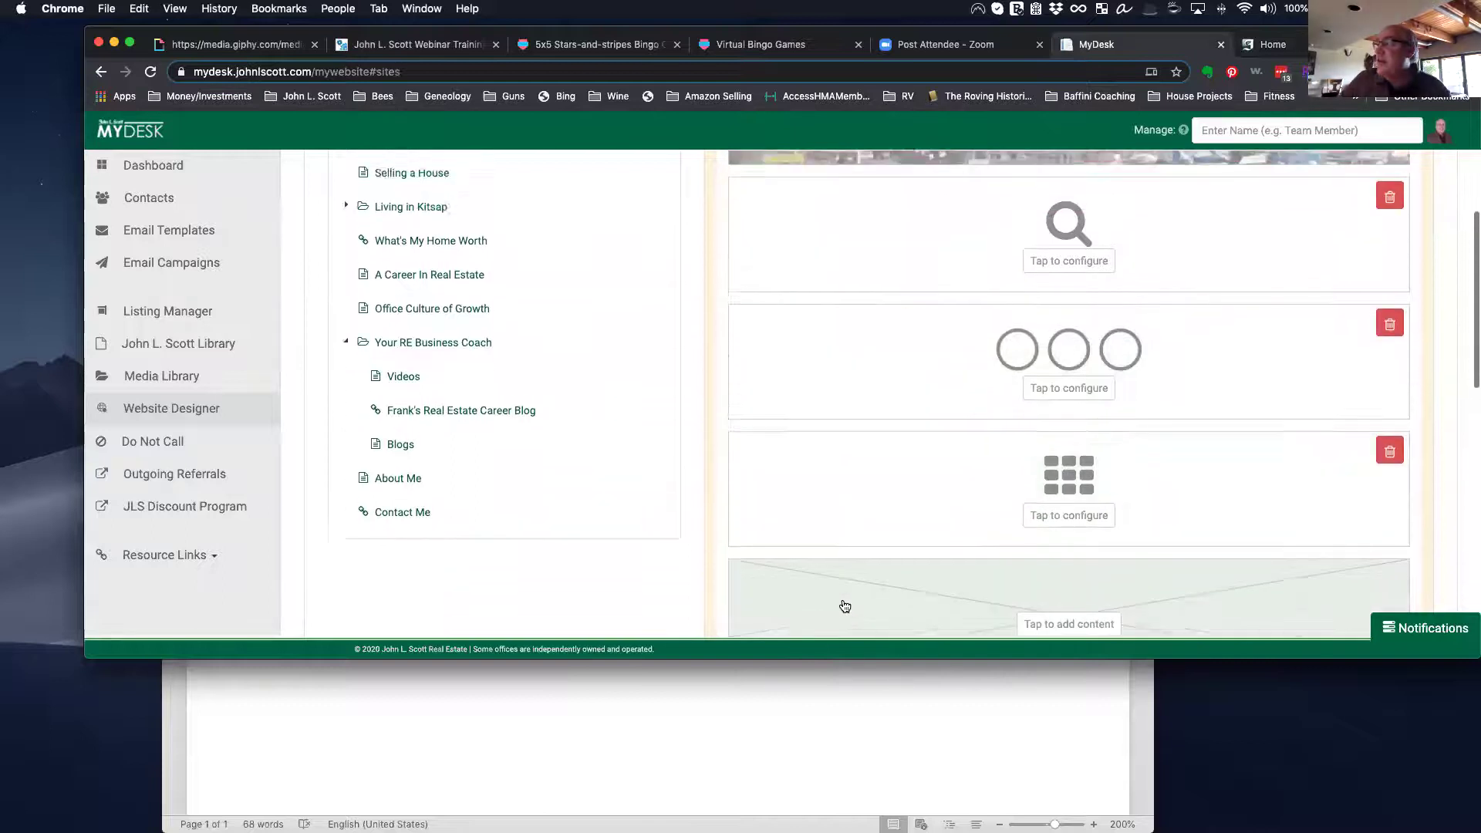
scroll(1064, 314, up, 1)
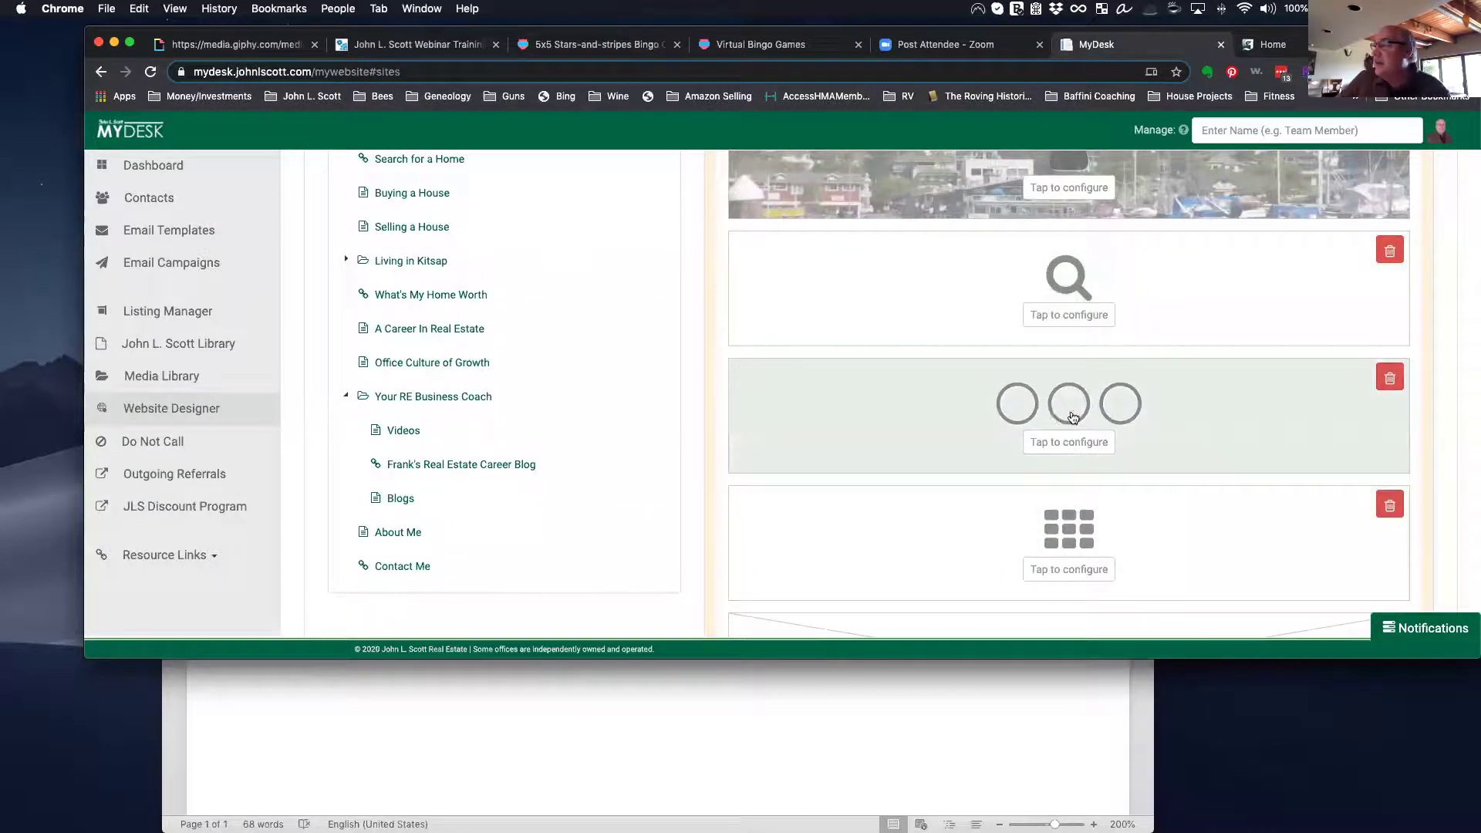
click(1269, 44)
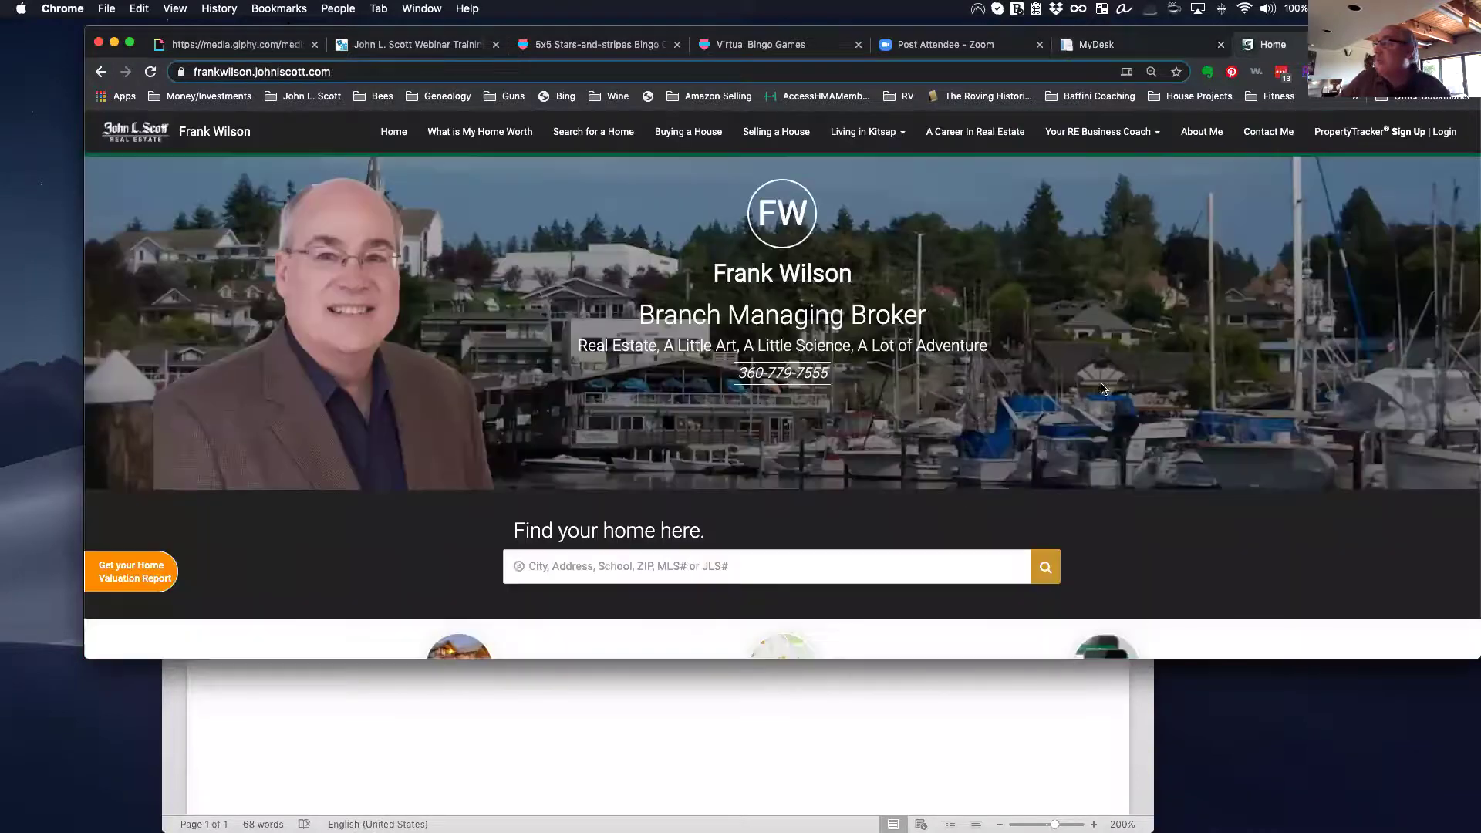
scroll(950, 557, down, 2)
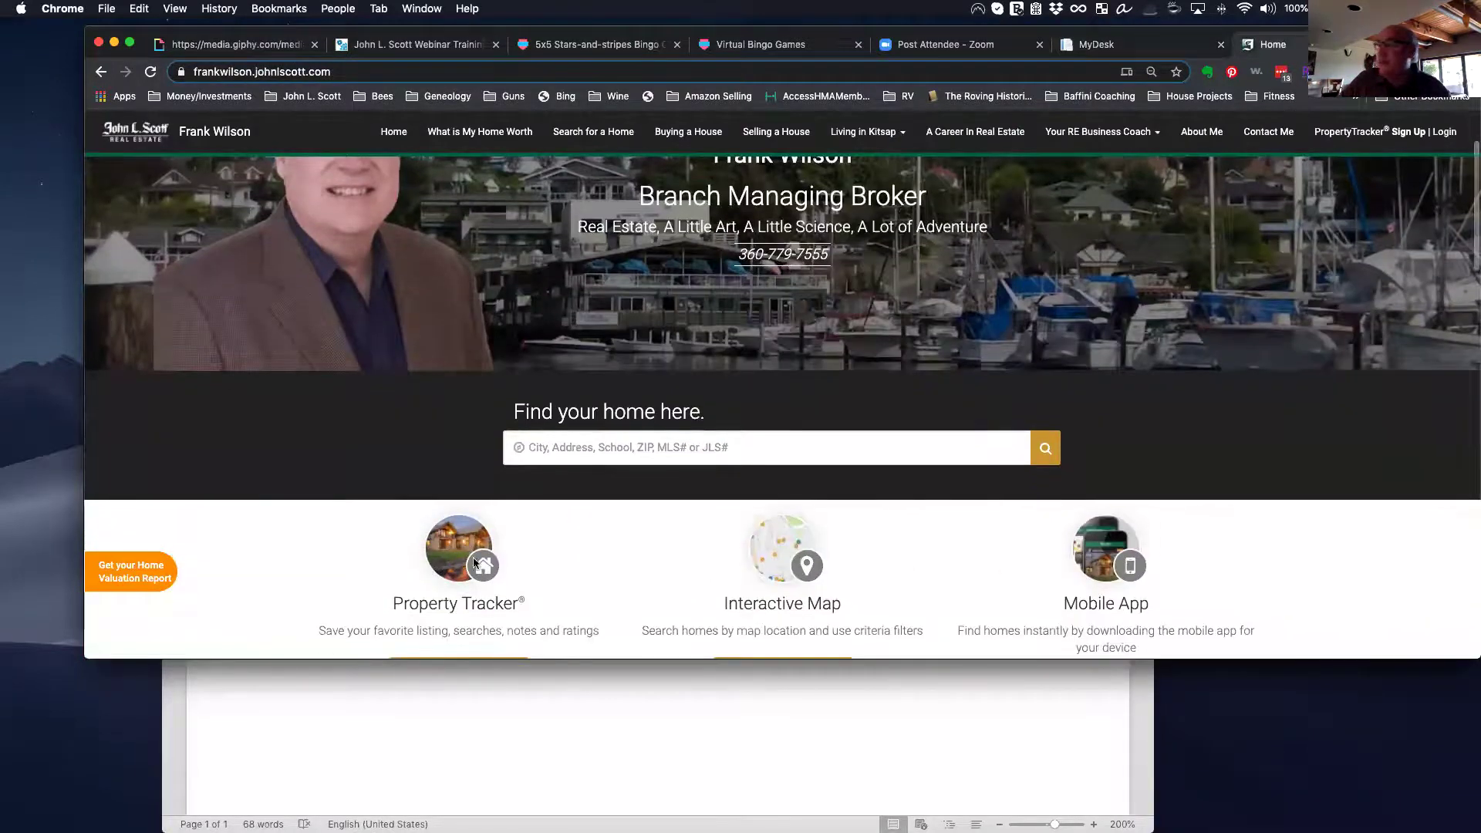
scroll(512, 534, down, 5)
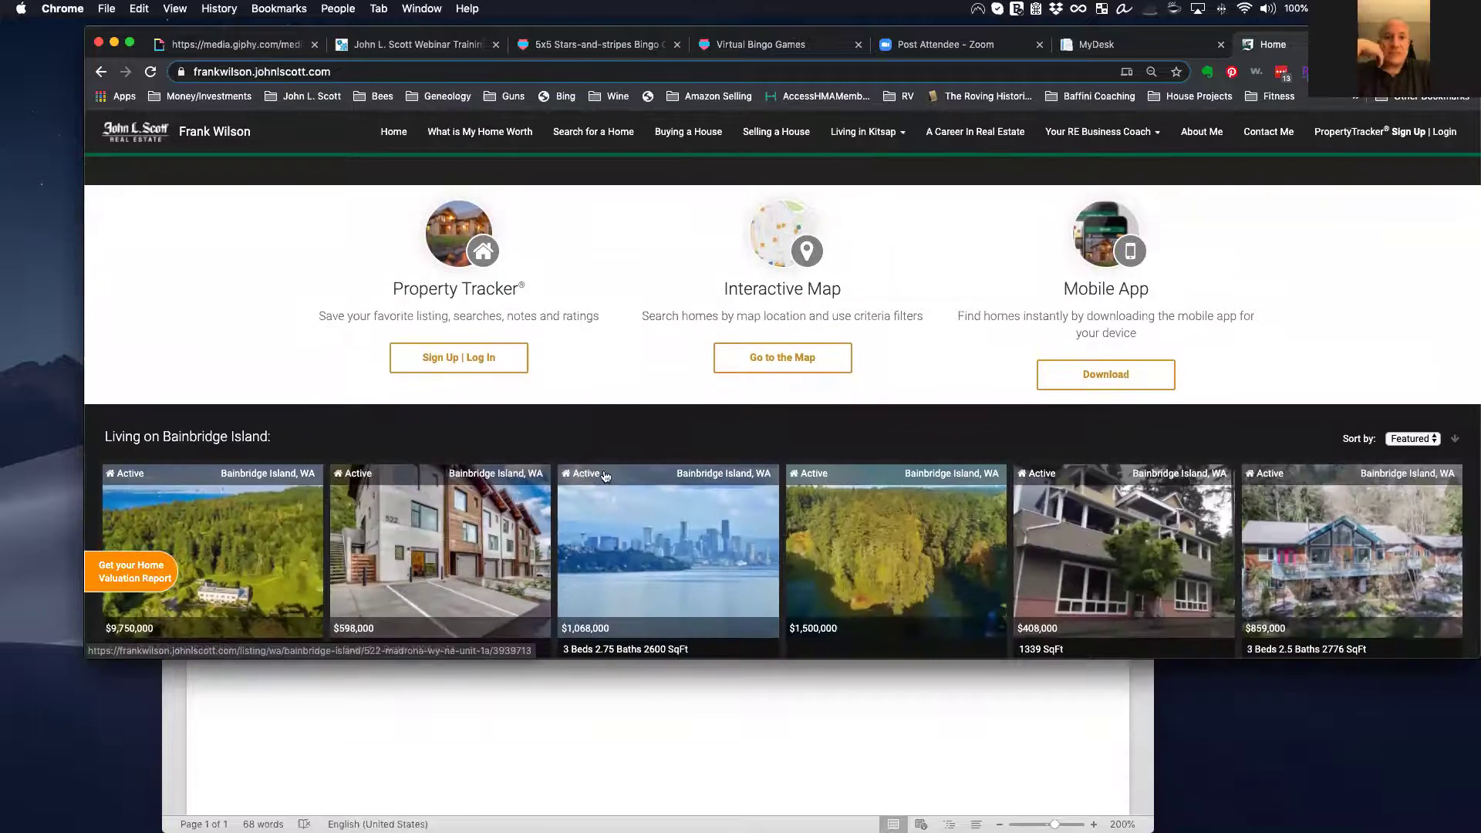
Step: Back in the designer, show the What is My Home Worth link pointing to /home-valuation
click(1111, 47)
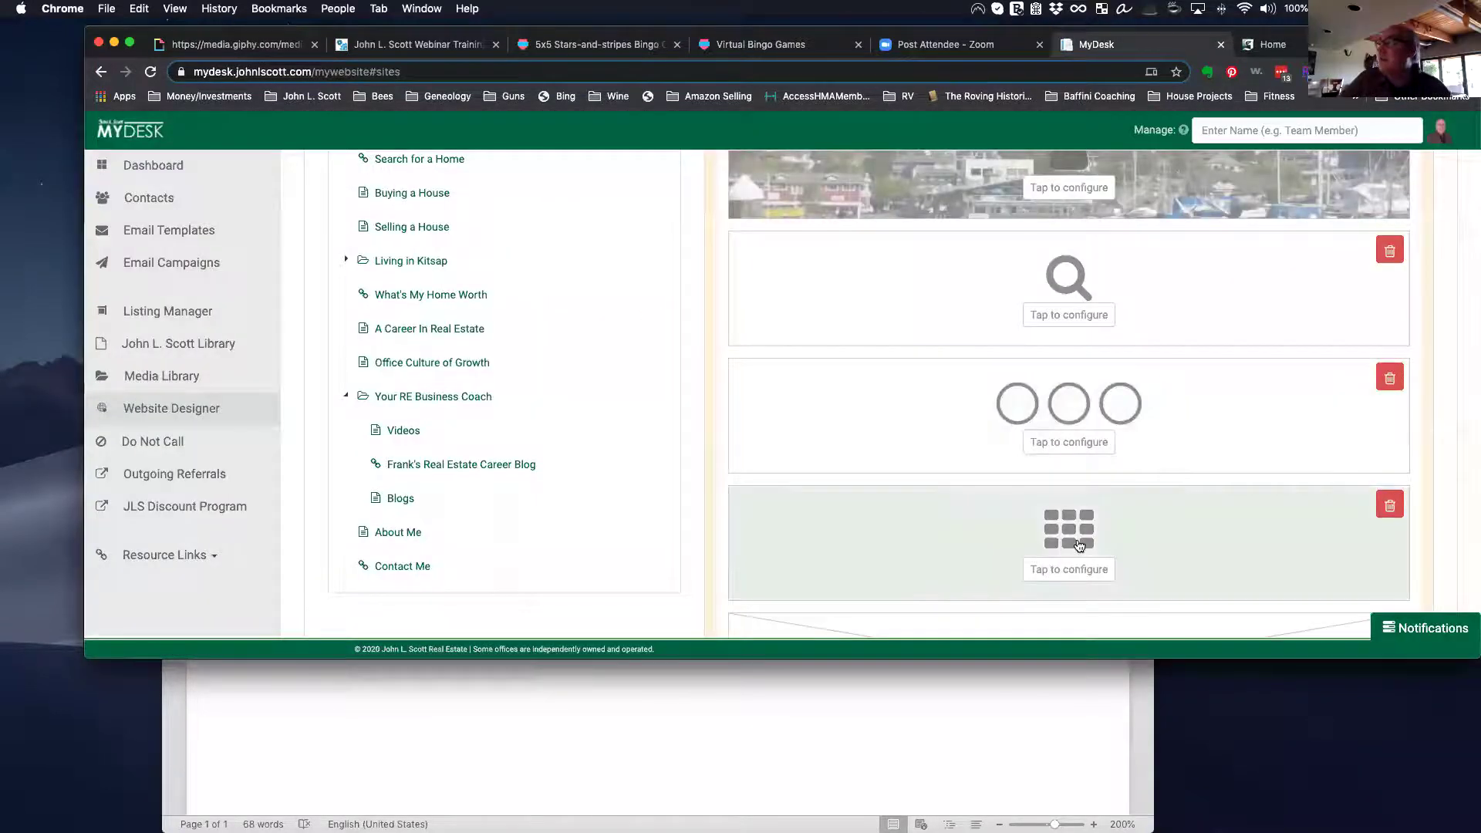
scroll(1078, 545, down, 4)
scroll(1078, 546, down, 3)
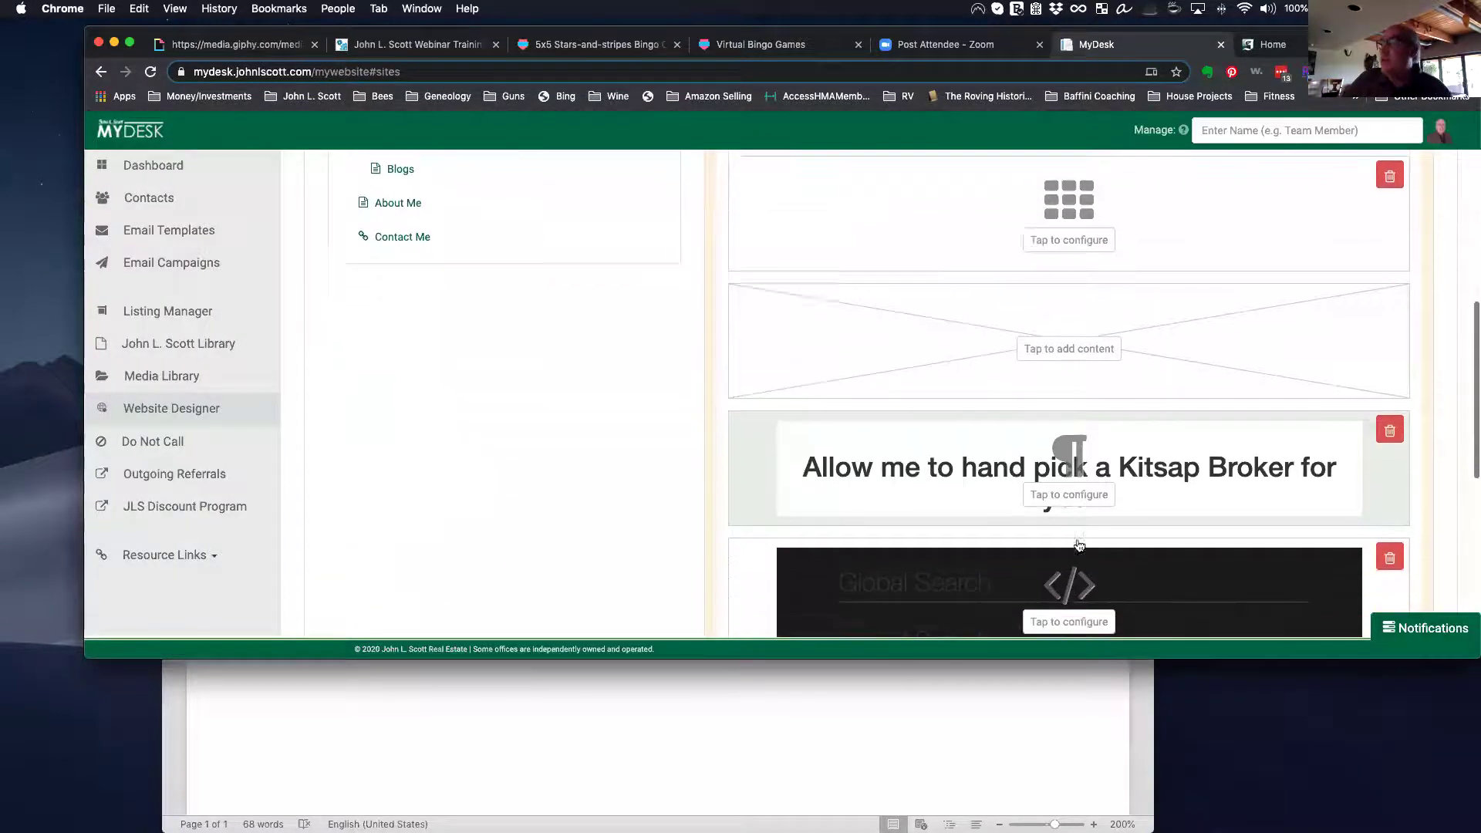
scroll(1079, 546, down, 8)
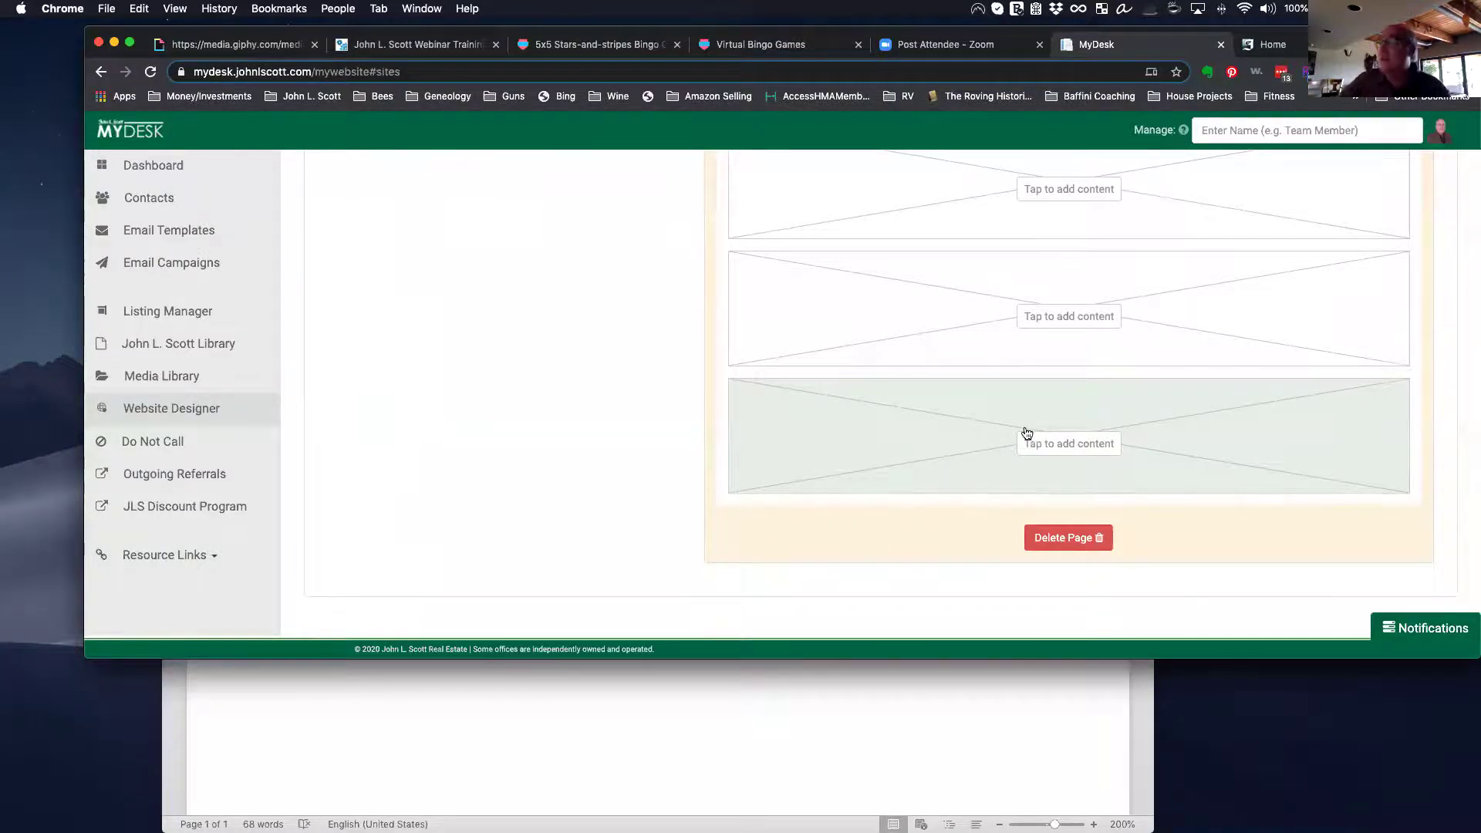
scroll(1024, 432, up, 8)
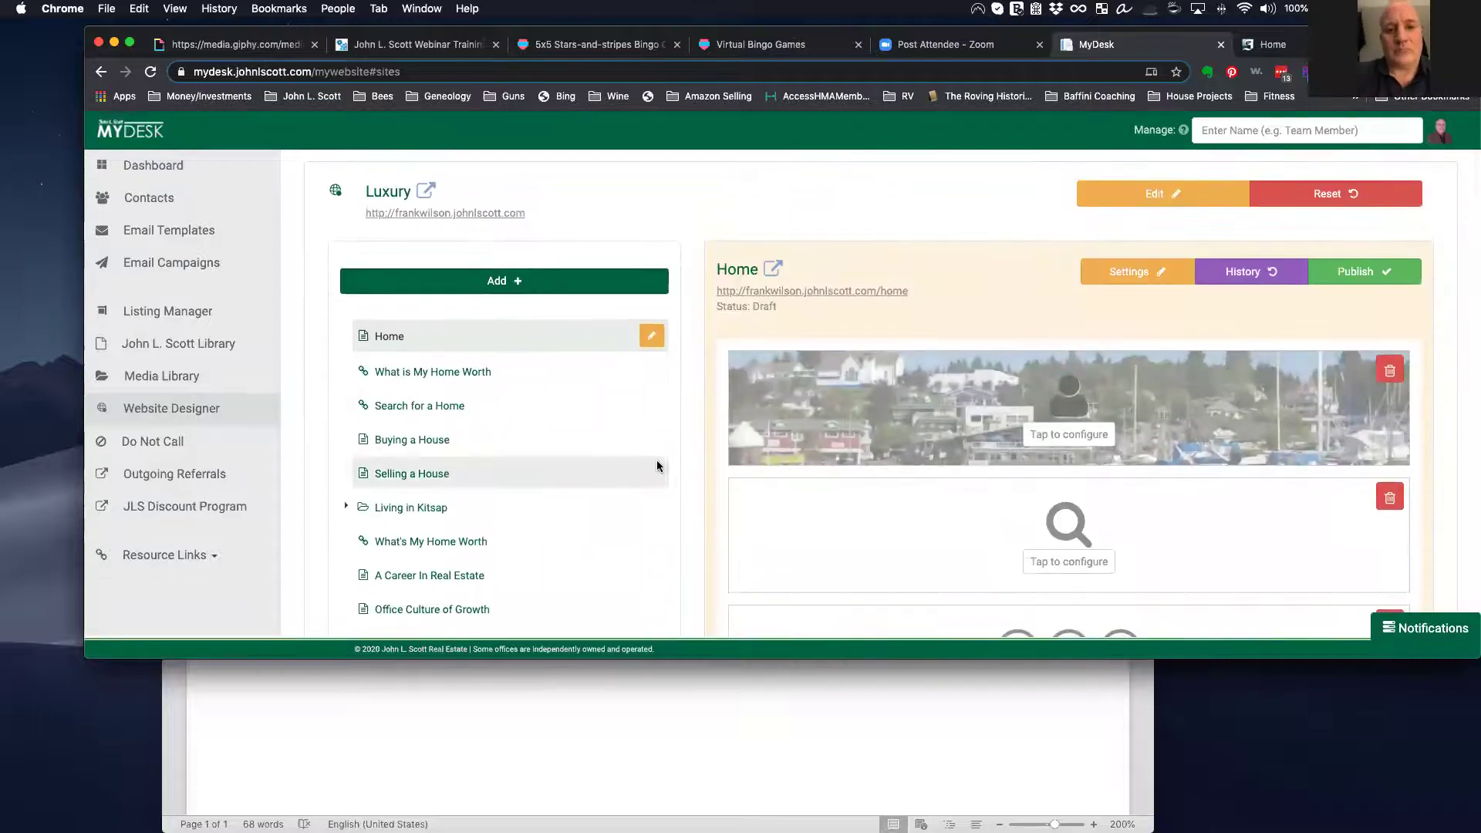
click(424, 372)
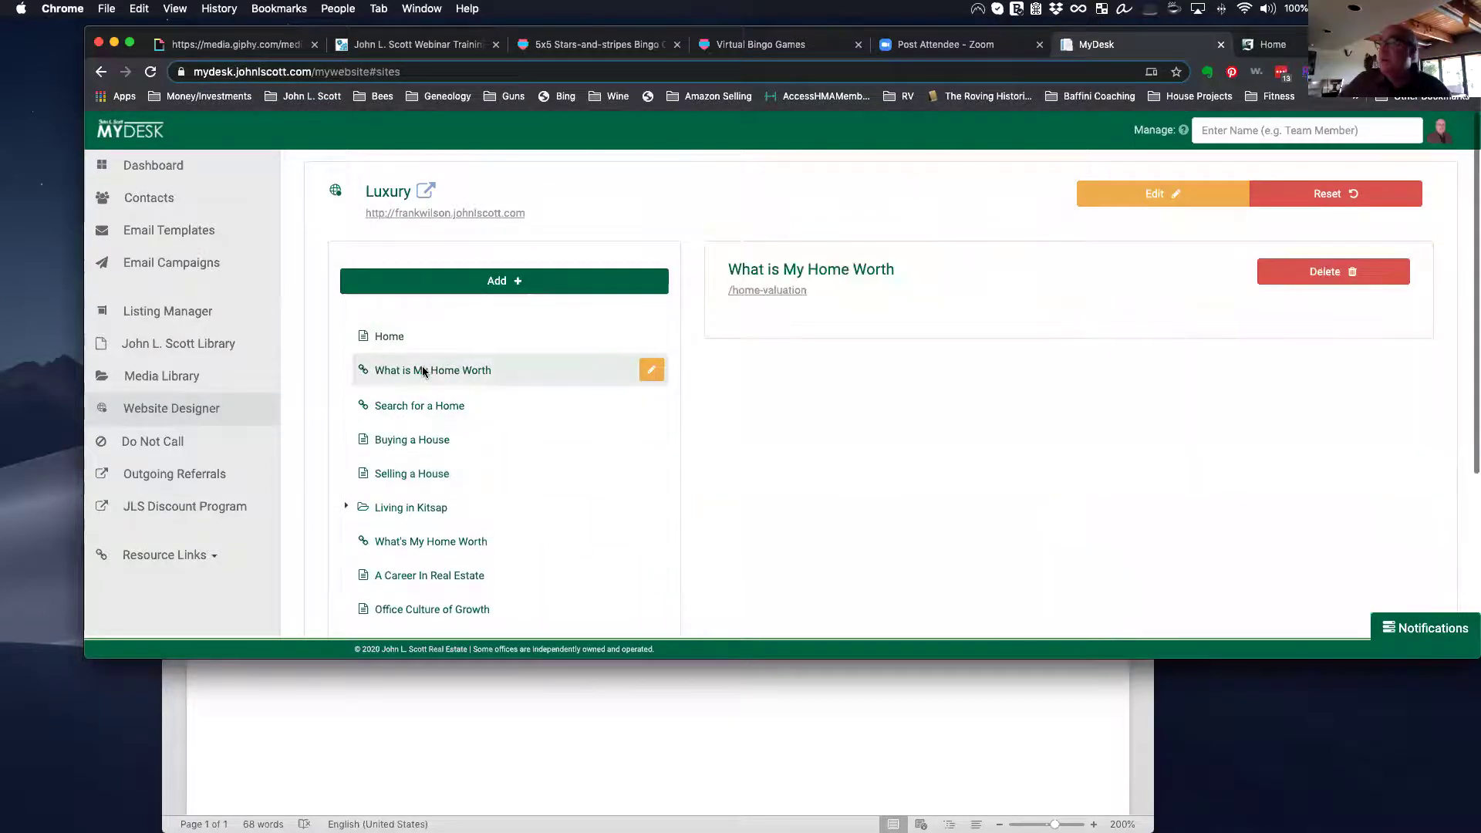
Step: Step through the Search for a Home and Buying a House entries to the Selling a House draft
click(417, 415)
scroll(618, 498, down, 1)
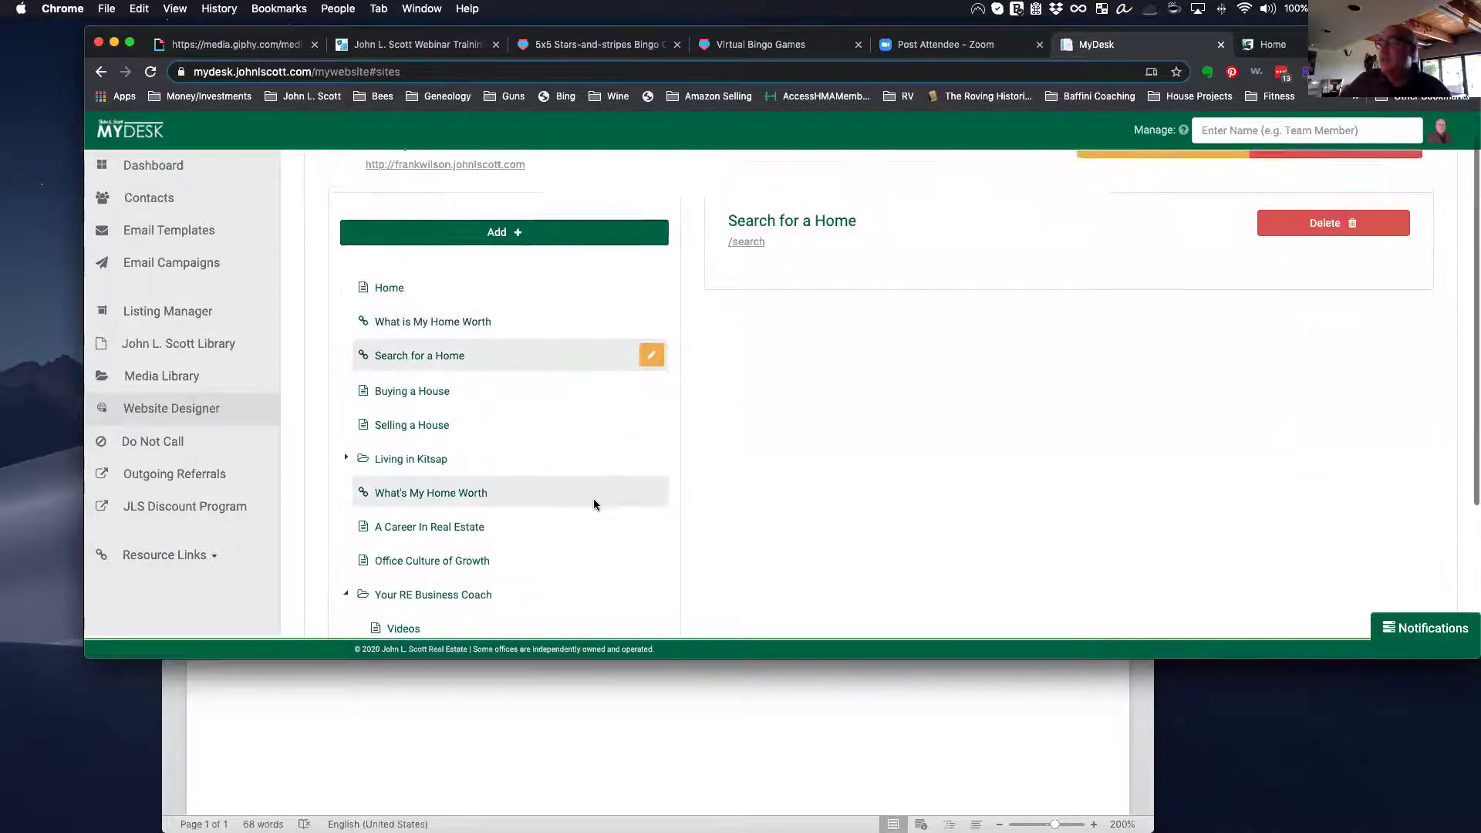
click(432, 387)
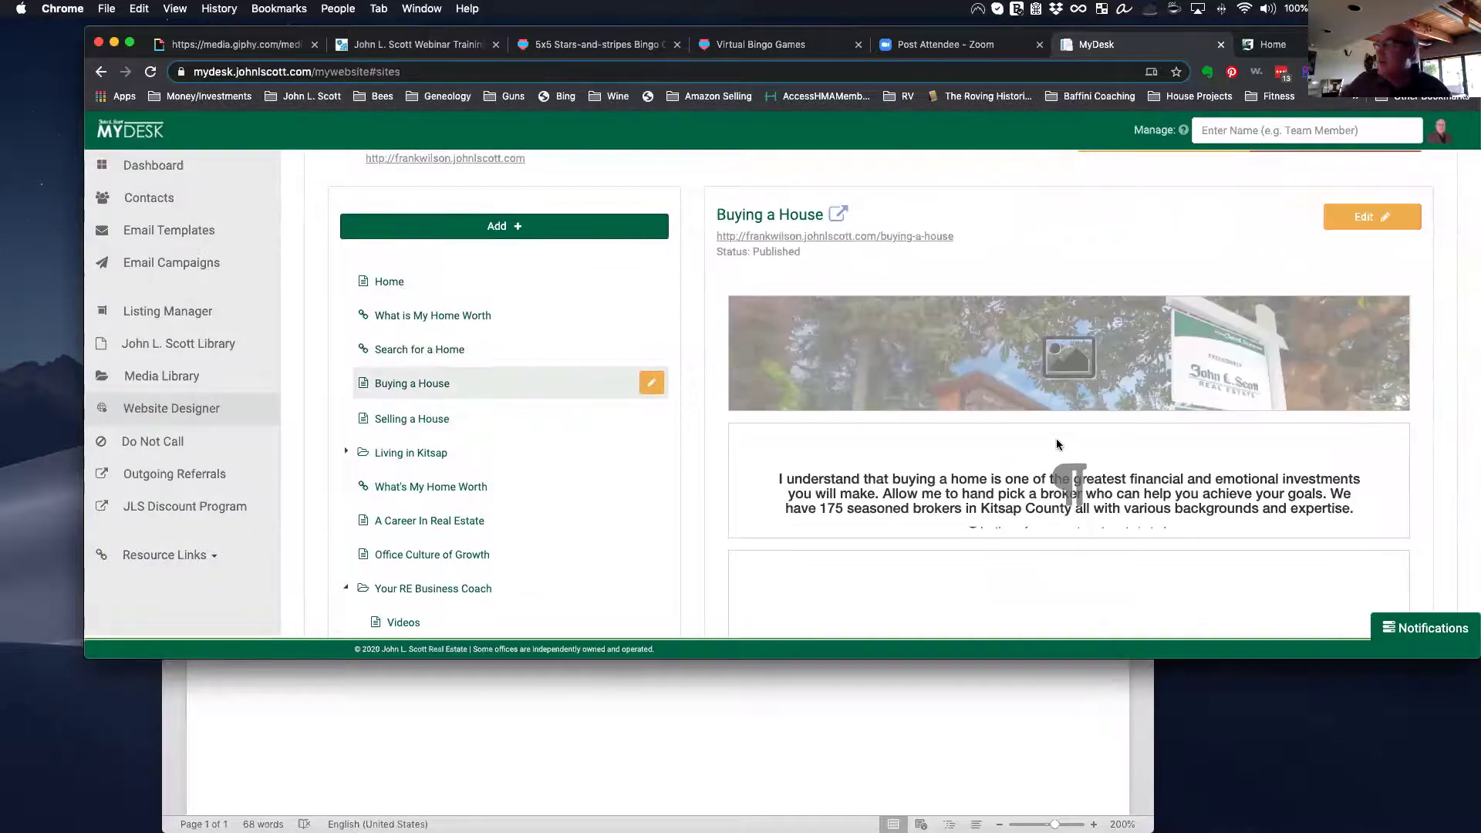
scroll(1057, 445, down, 6)
scroll(1057, 444, up, 8)
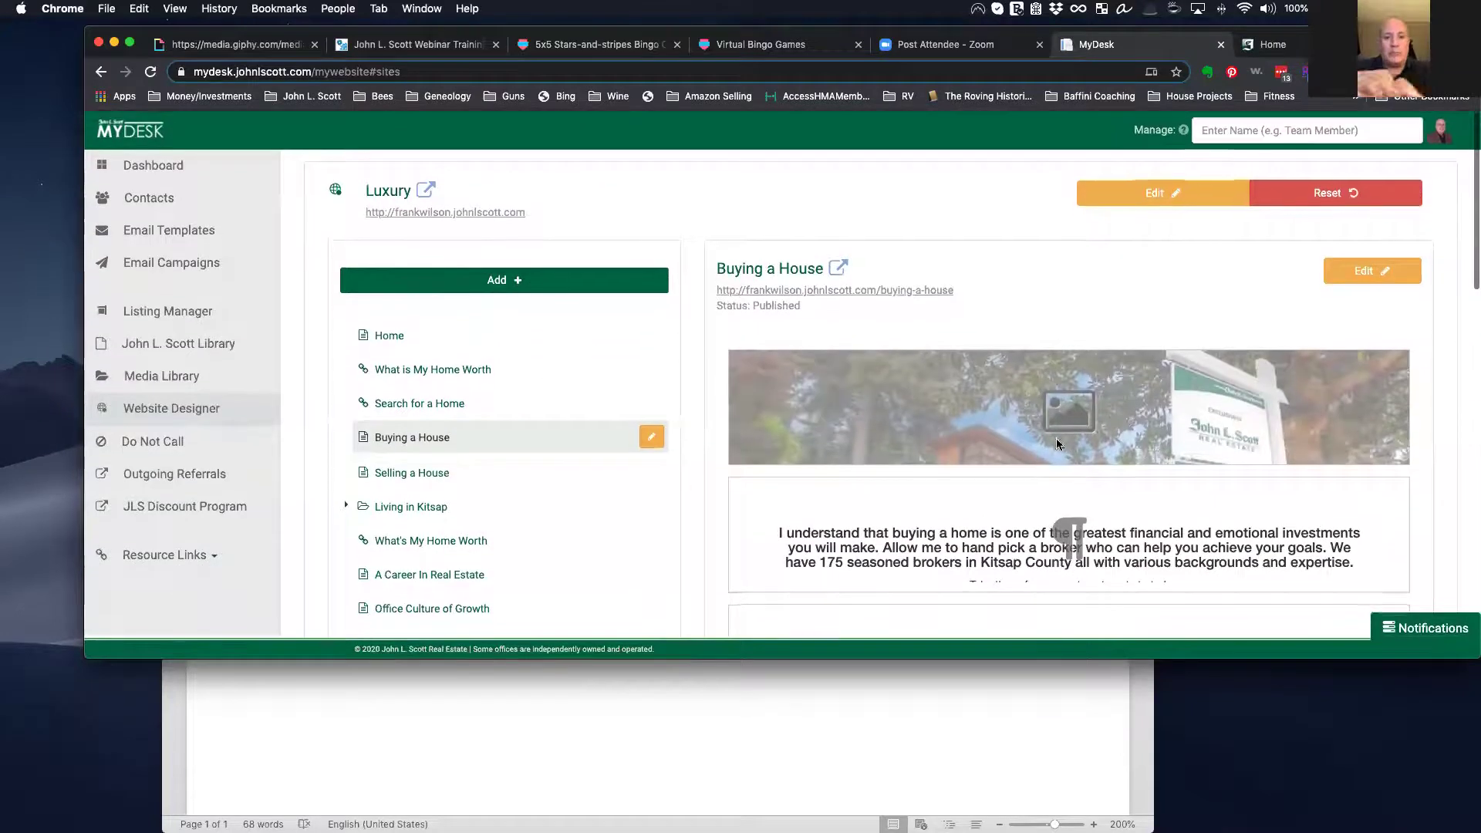
click(430, 470)
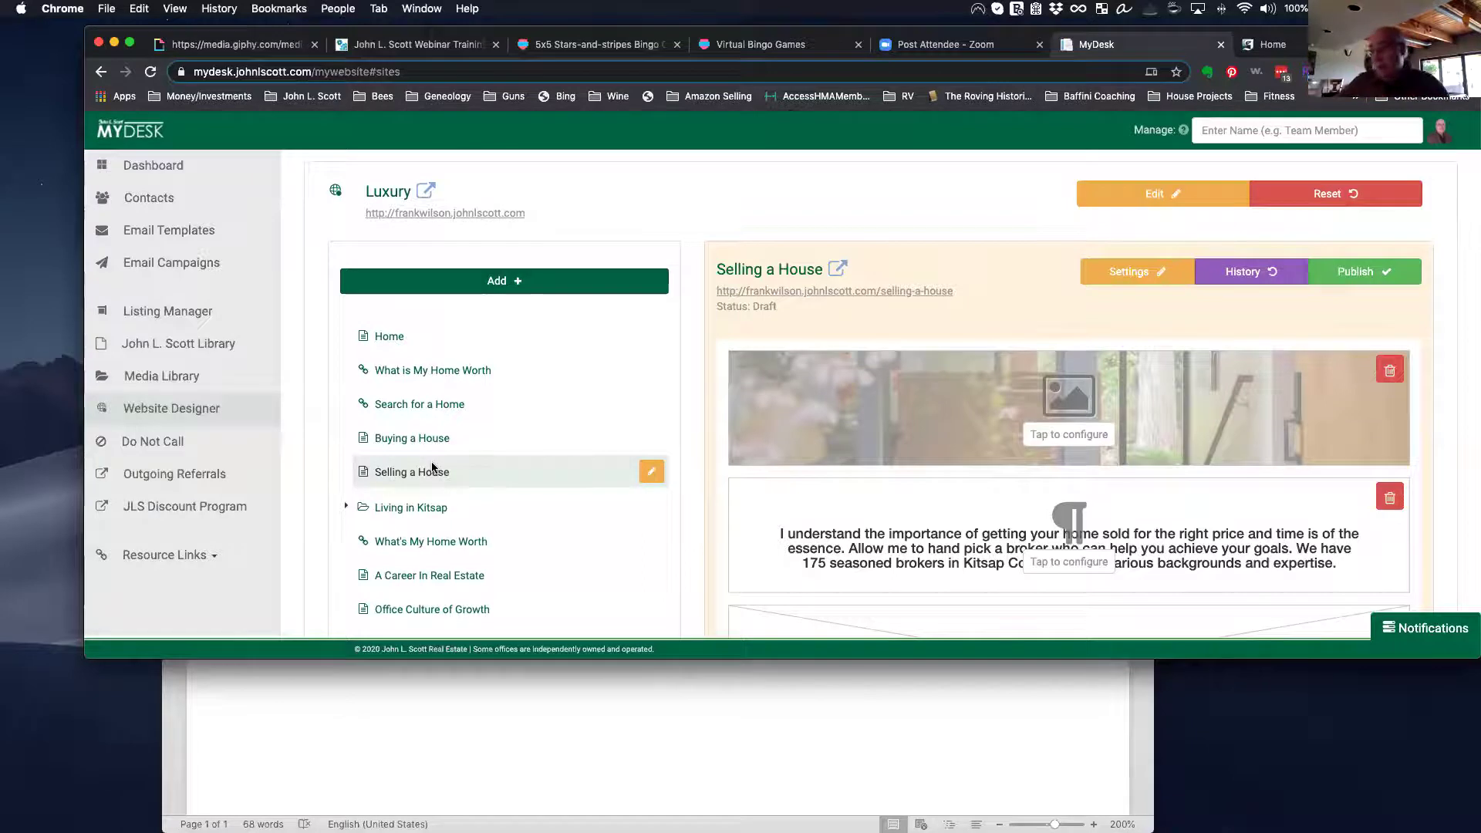
scroll(463, 501, down, 5)
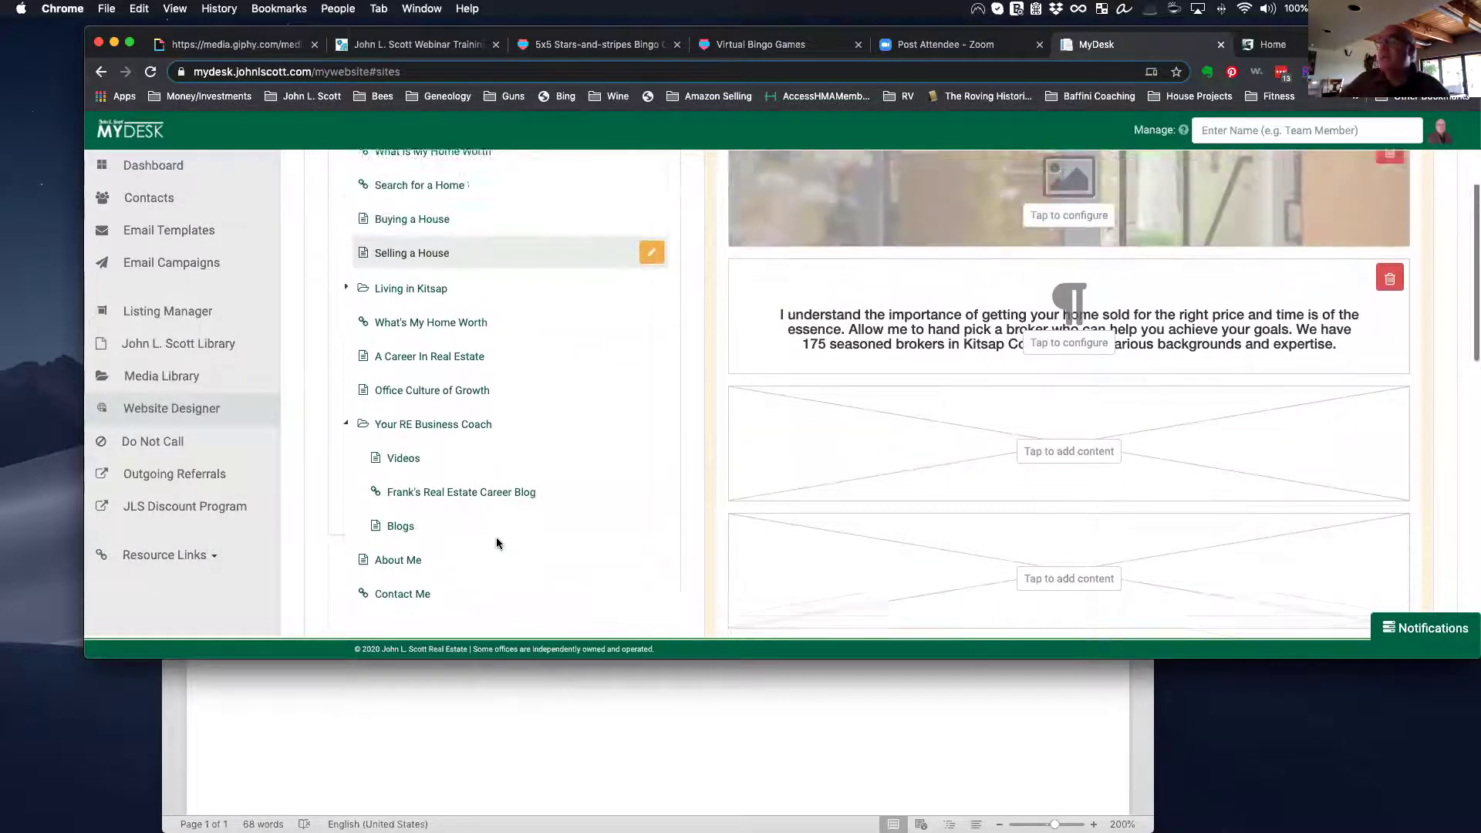
scroll(497, 540, up, 5)
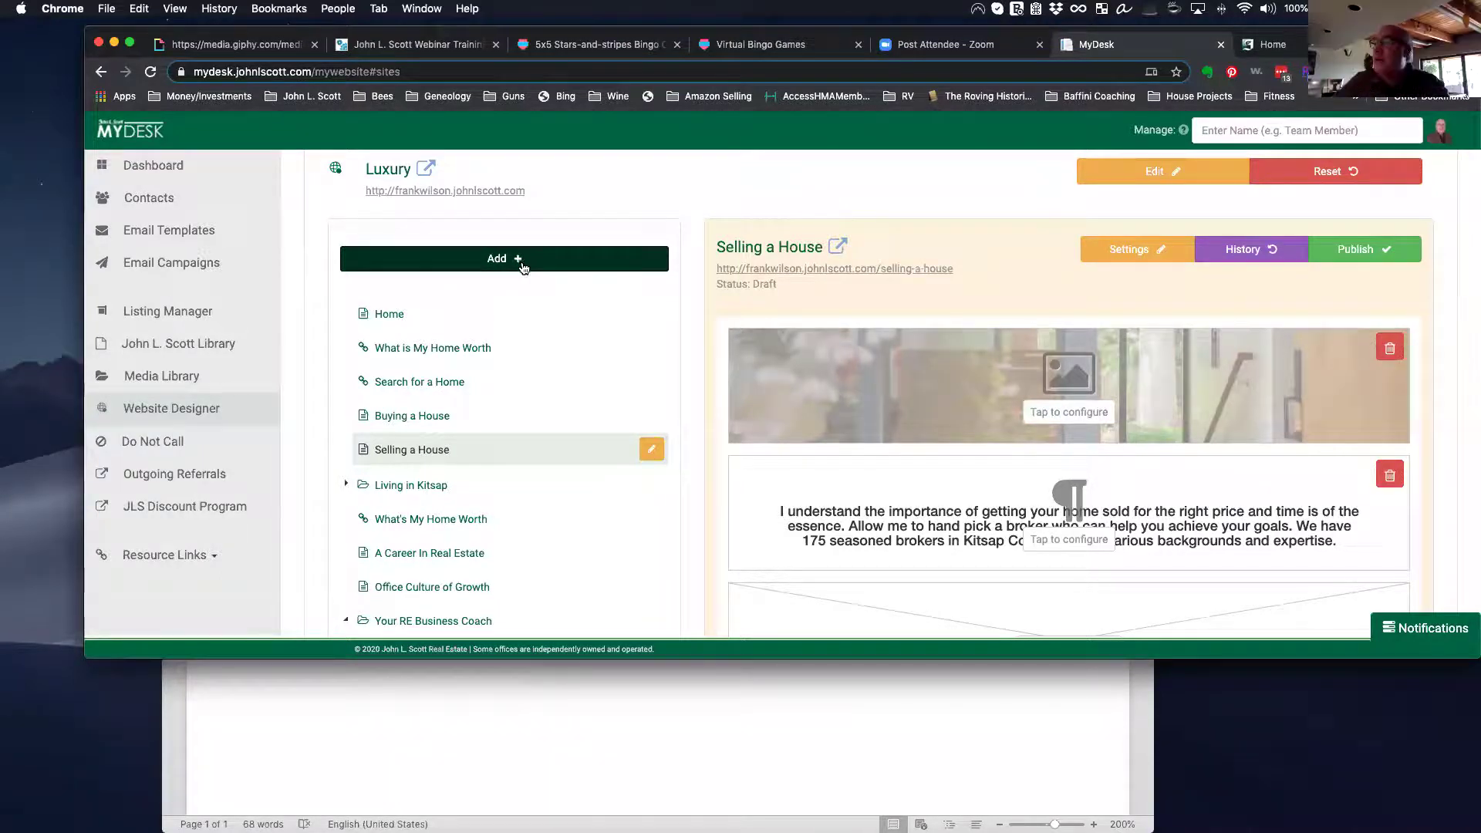
Step: Add a new Page to the site to bring up the eight-template Web Page Library
click(516, 261)
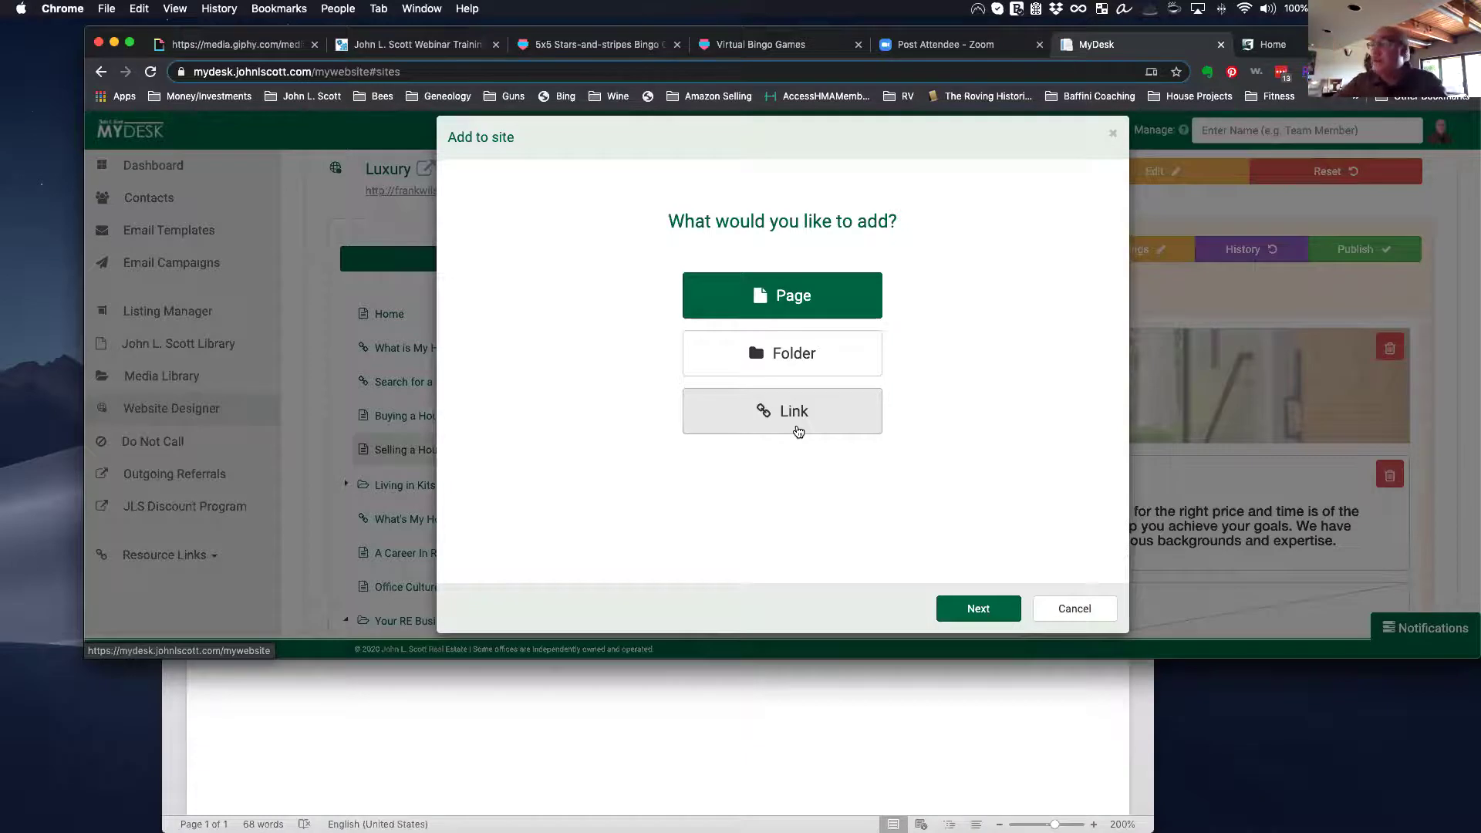
click(789, 287)
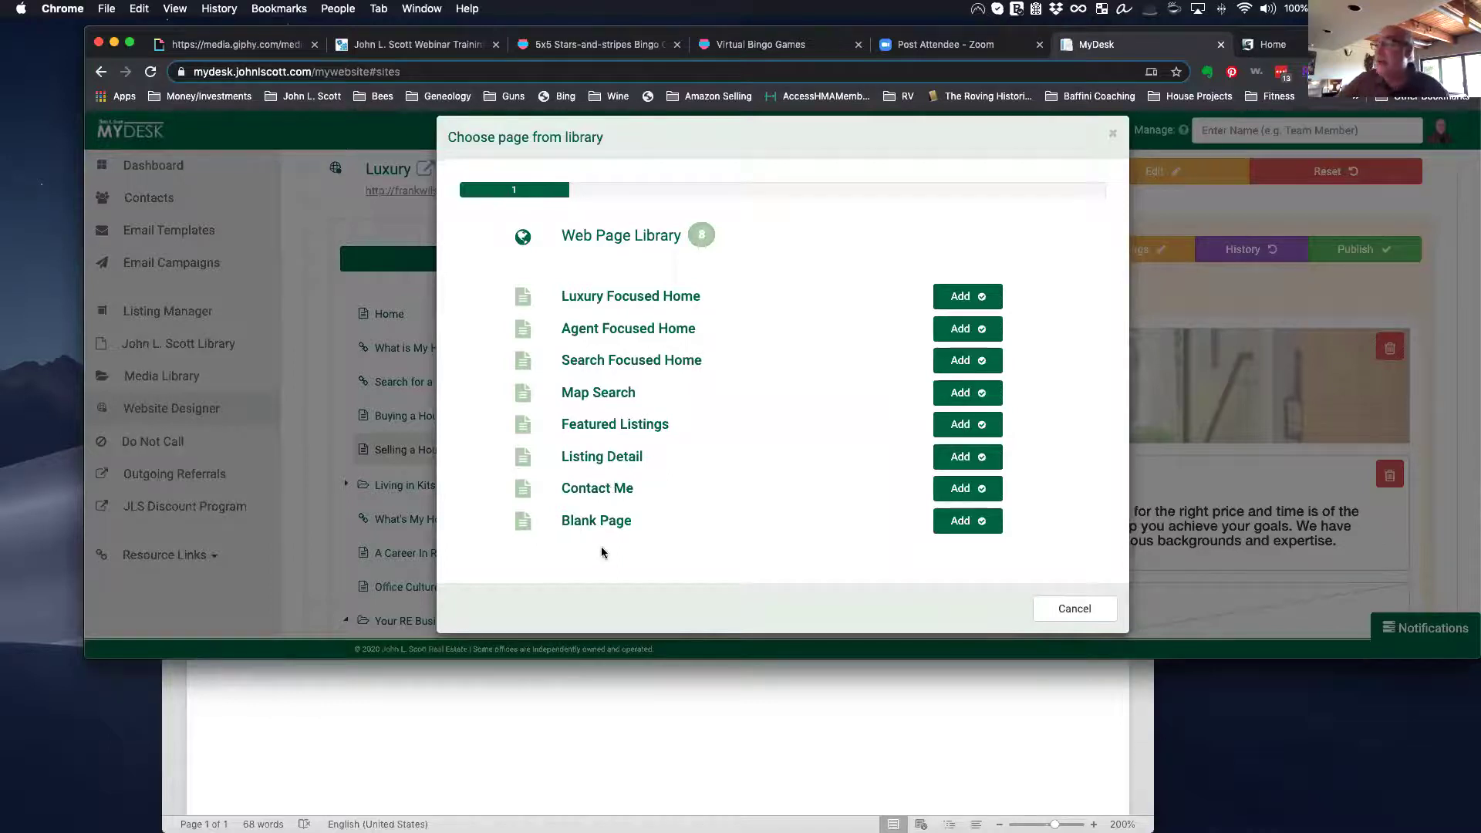
Step: Start from Blank Page, titled 'Wood and Meadows' in navigation and 'Woods and Meadows, Poulsbo, WA' for SEO
click(964, 521)
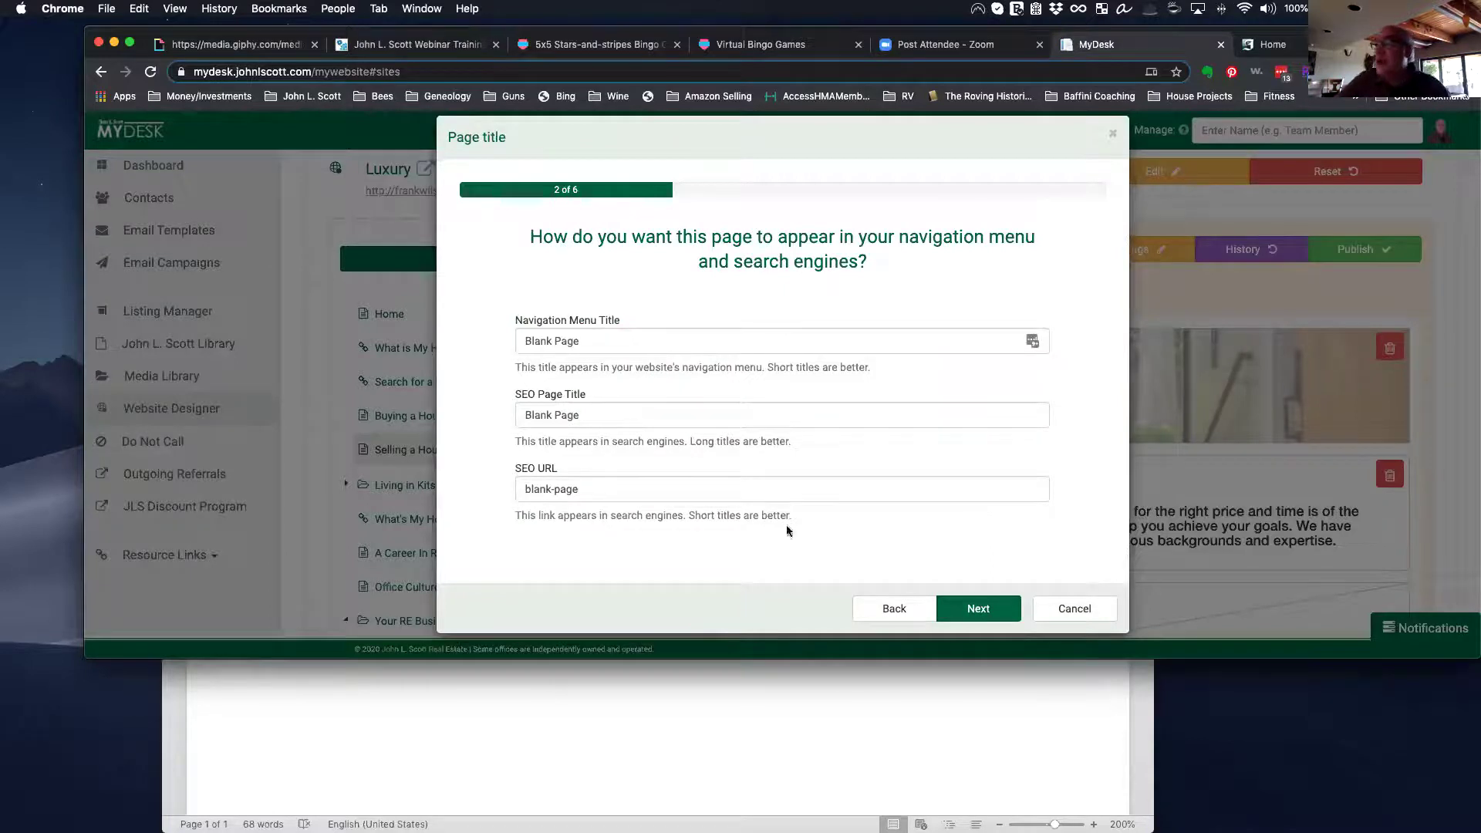
drag(592, 341, 463, 332)
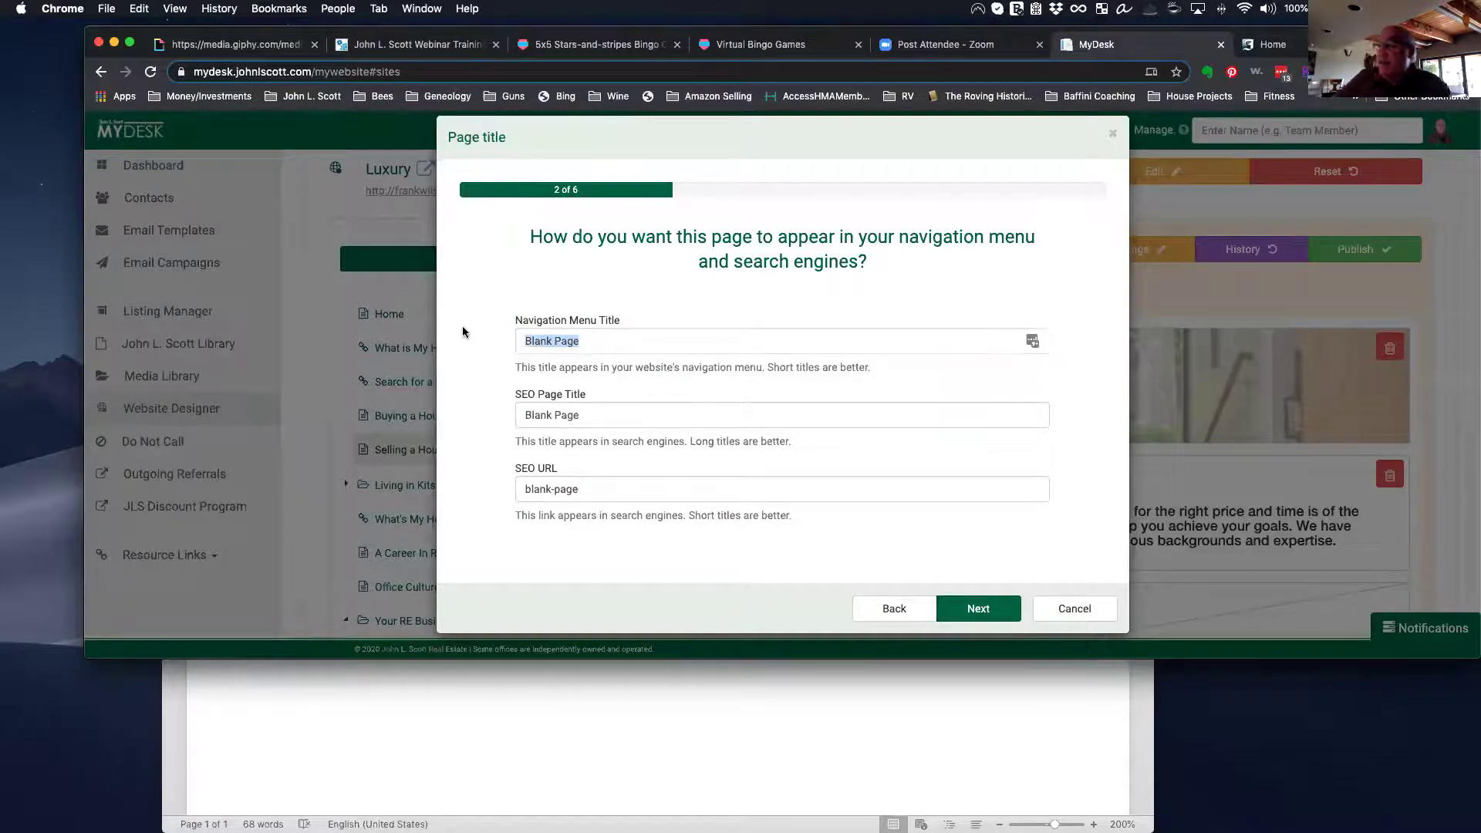
text(Wood)
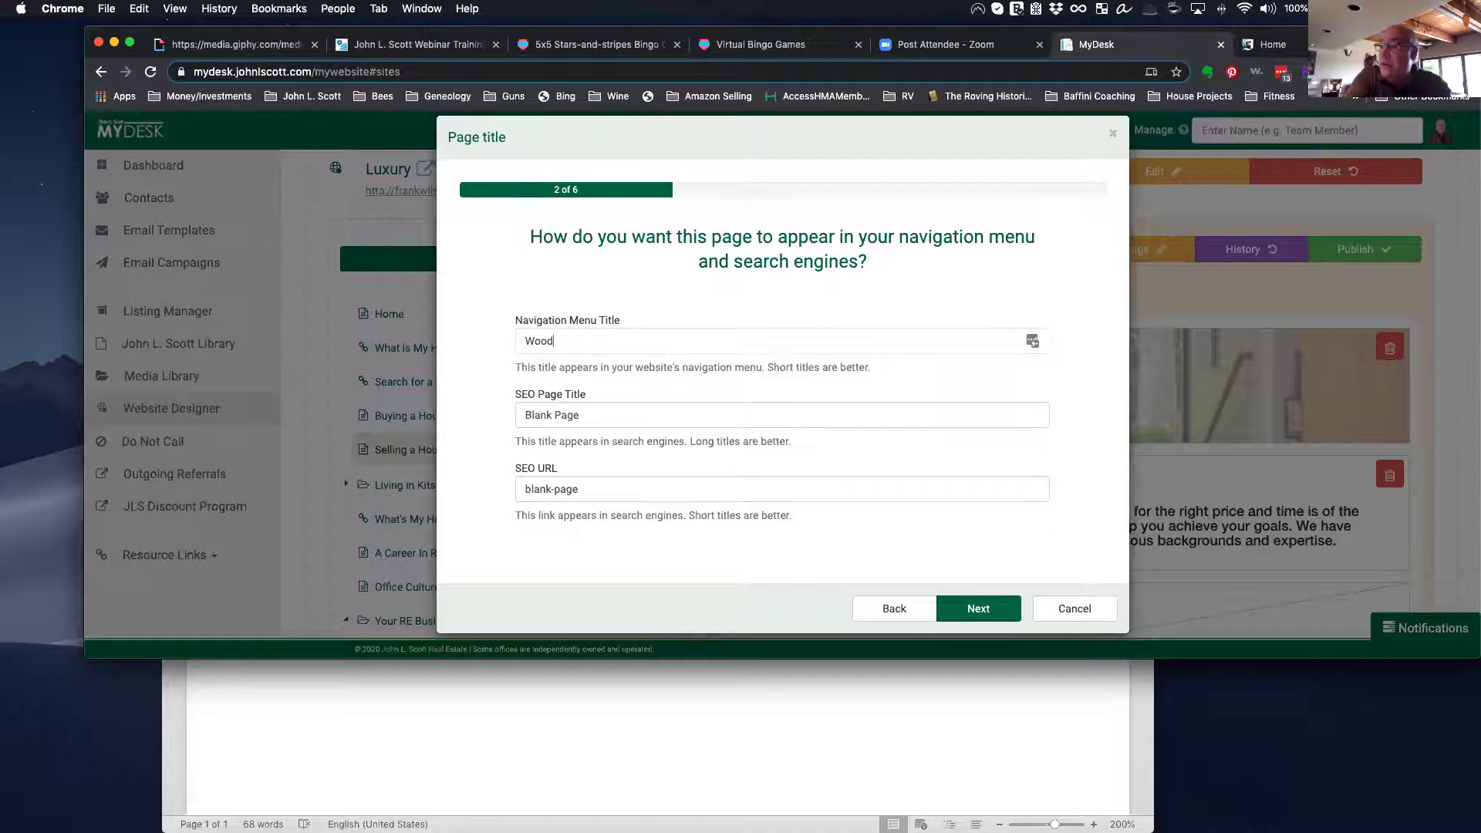
text( and MEa)
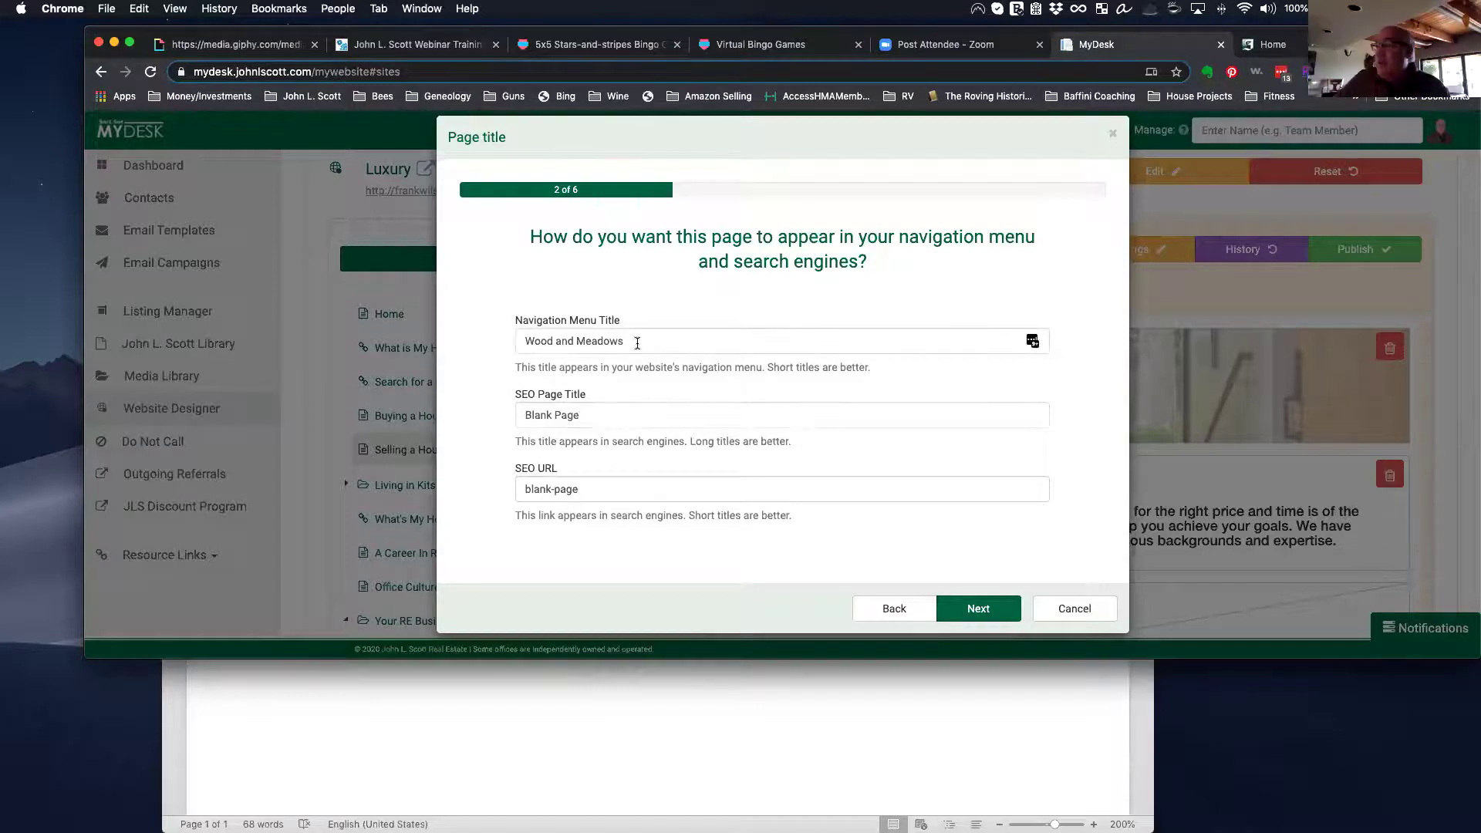
drag(611, 415, 478, 407)
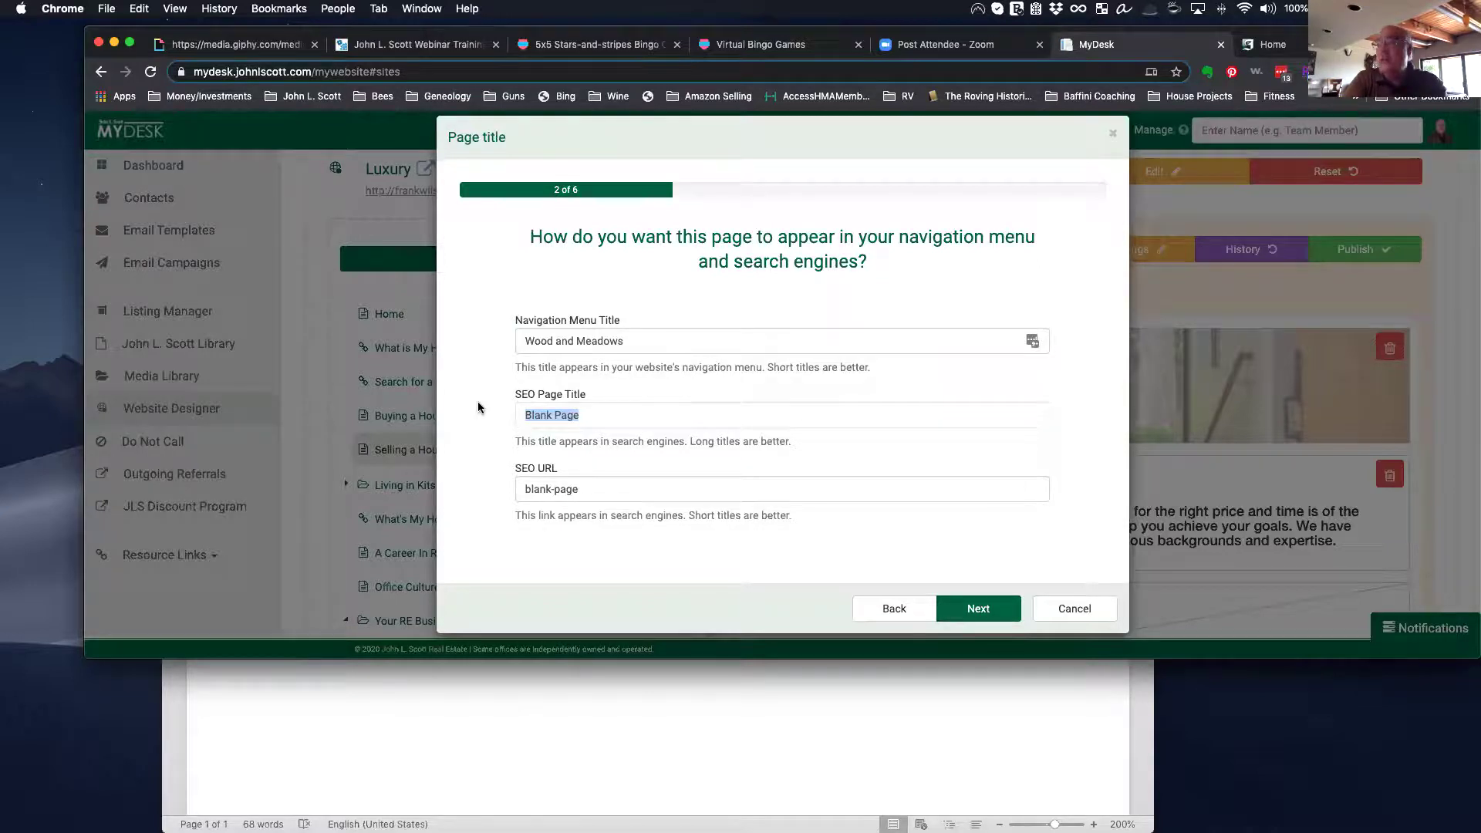
text(Woods)
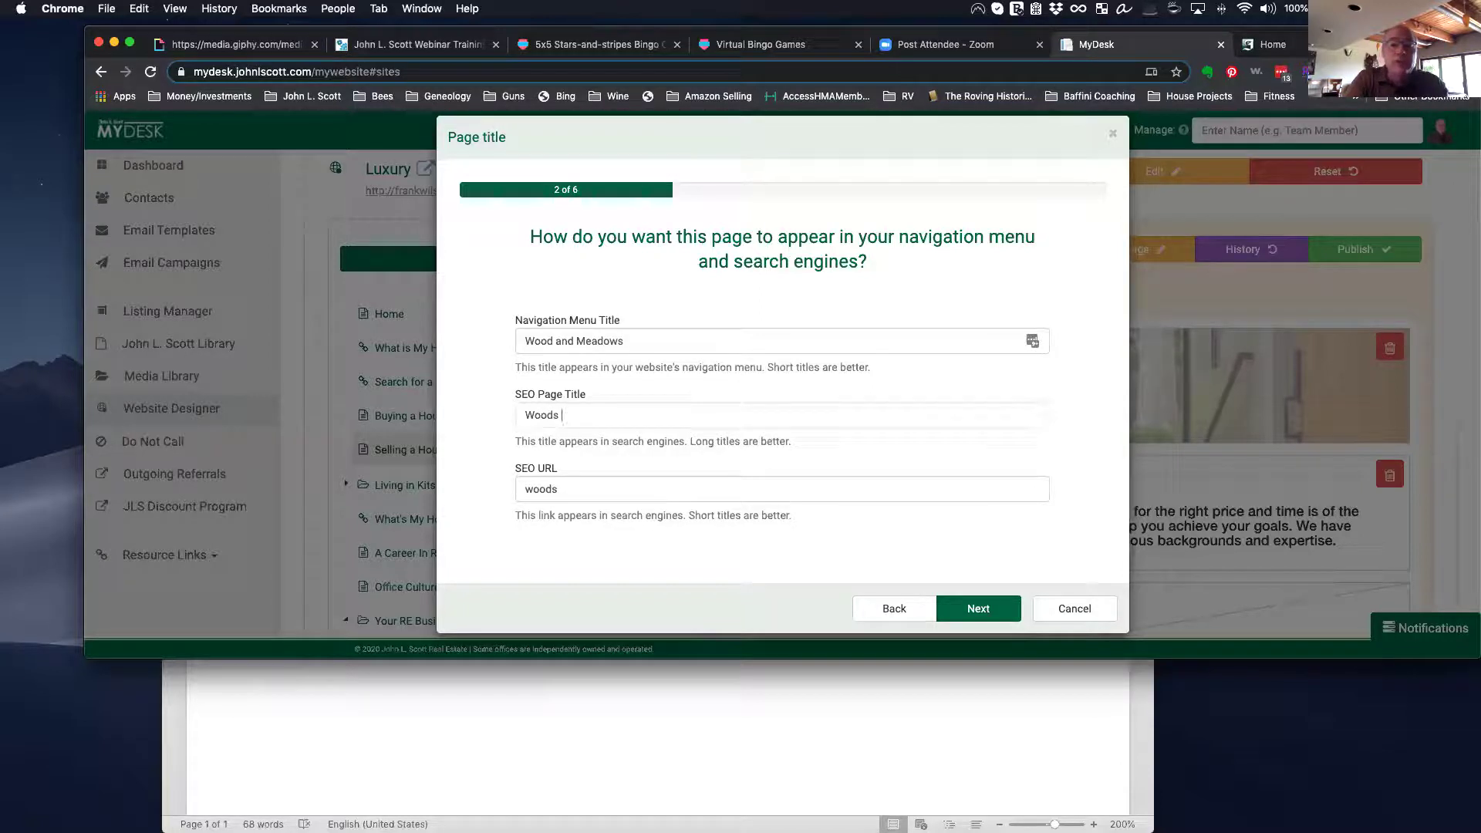
text(and Meadows,)
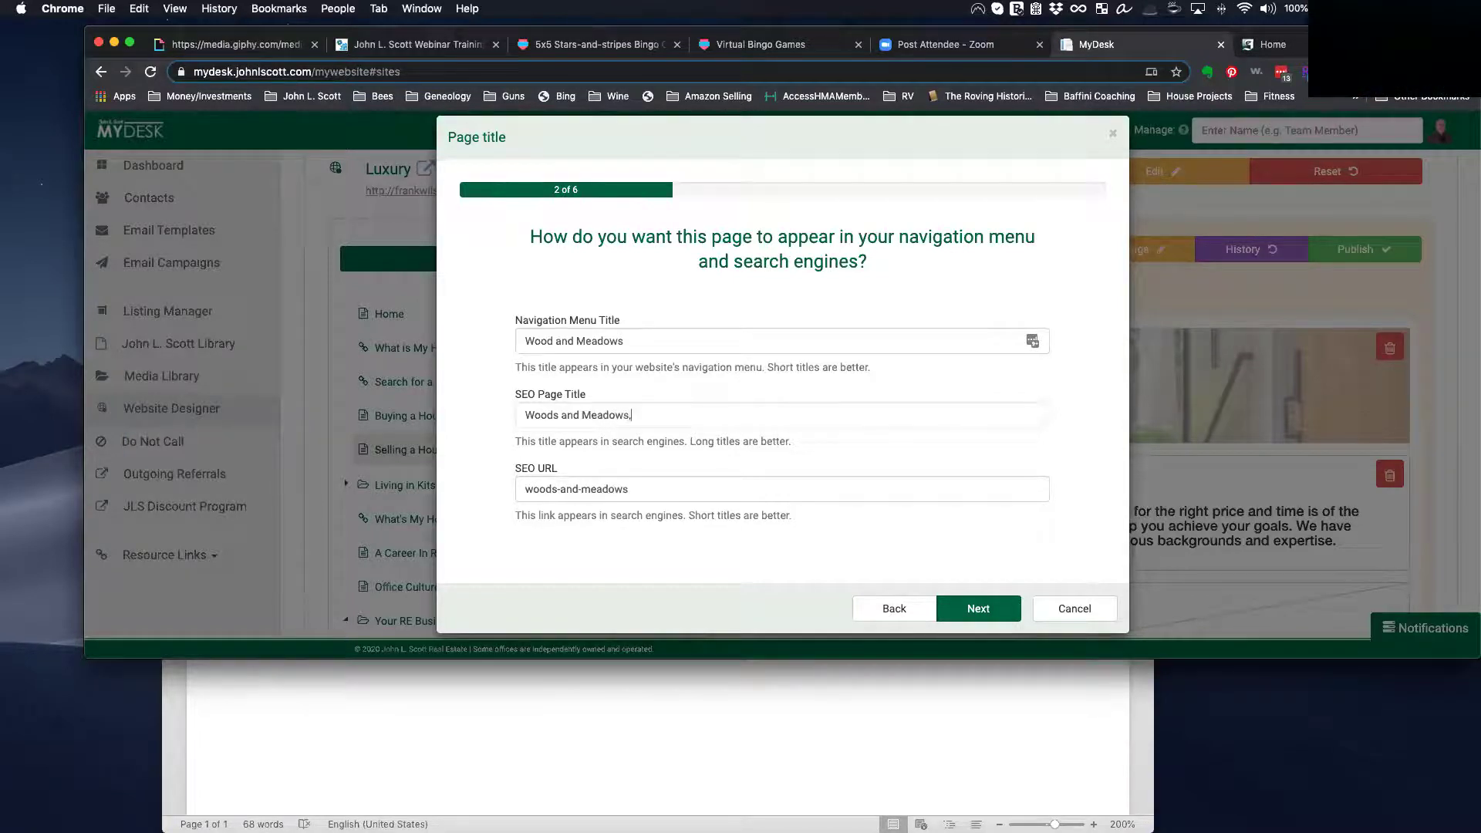
text( Poulsbo)
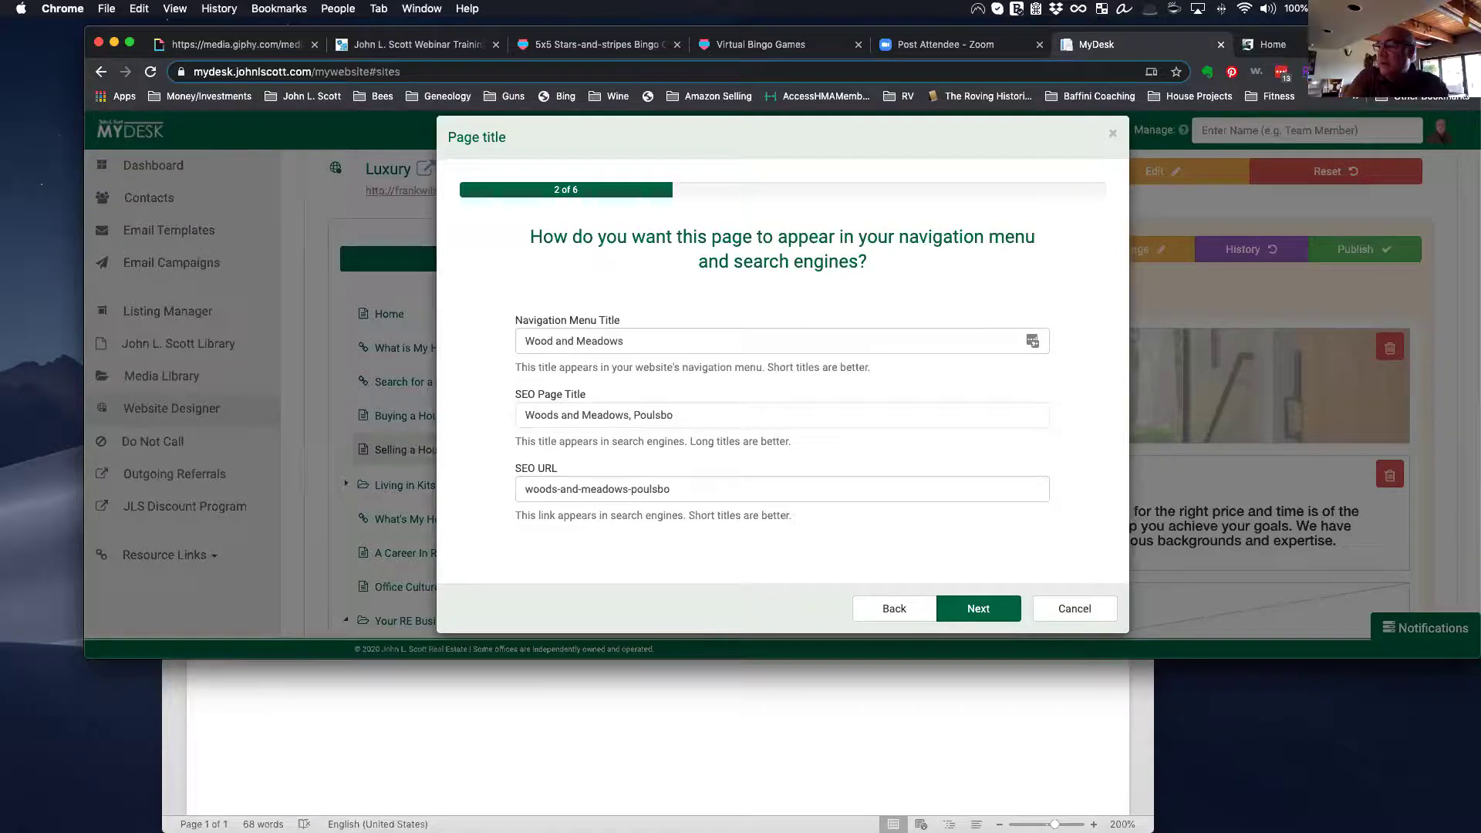
text(, WA)
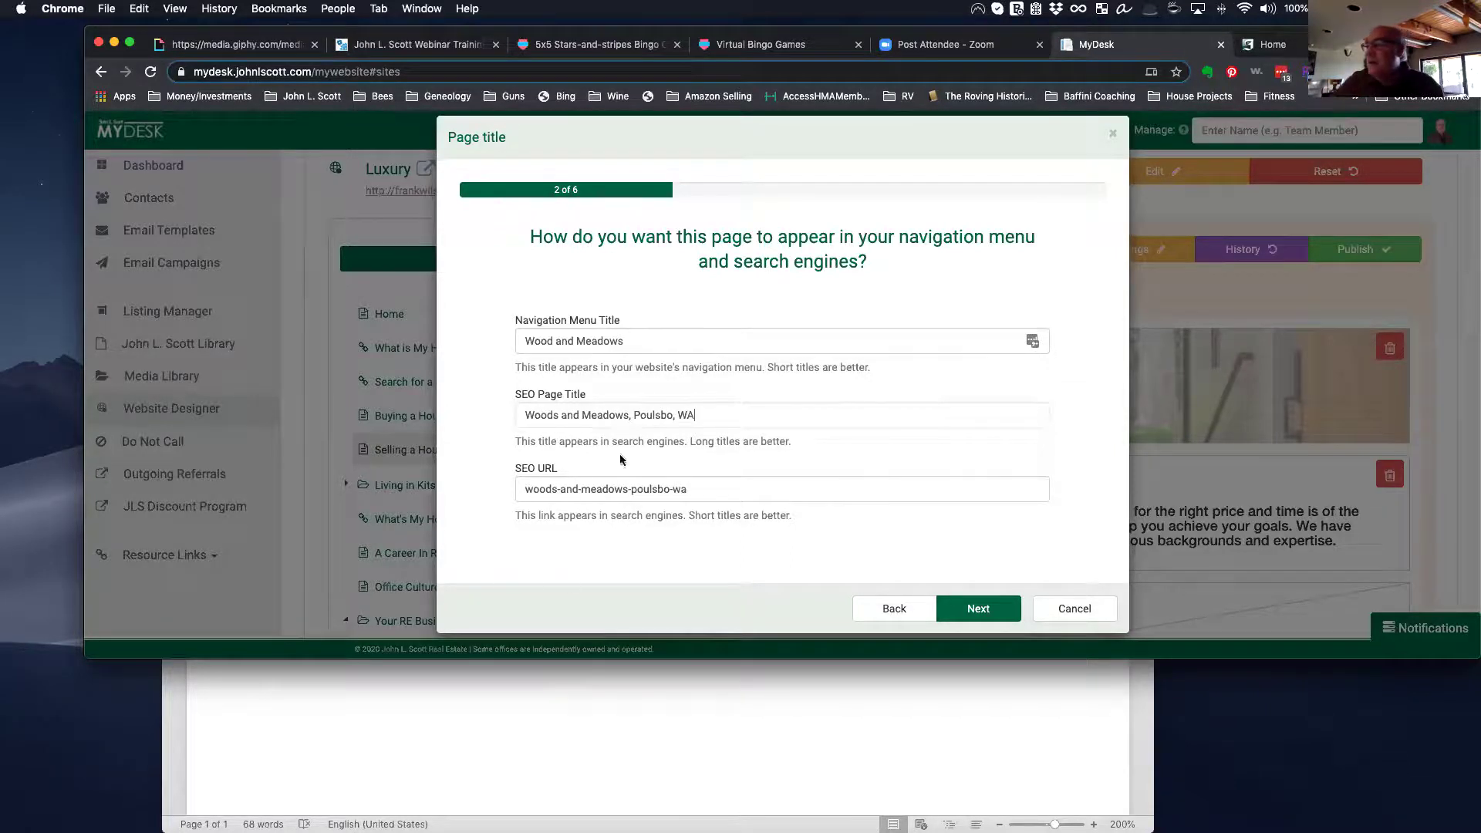
click(975, 609)
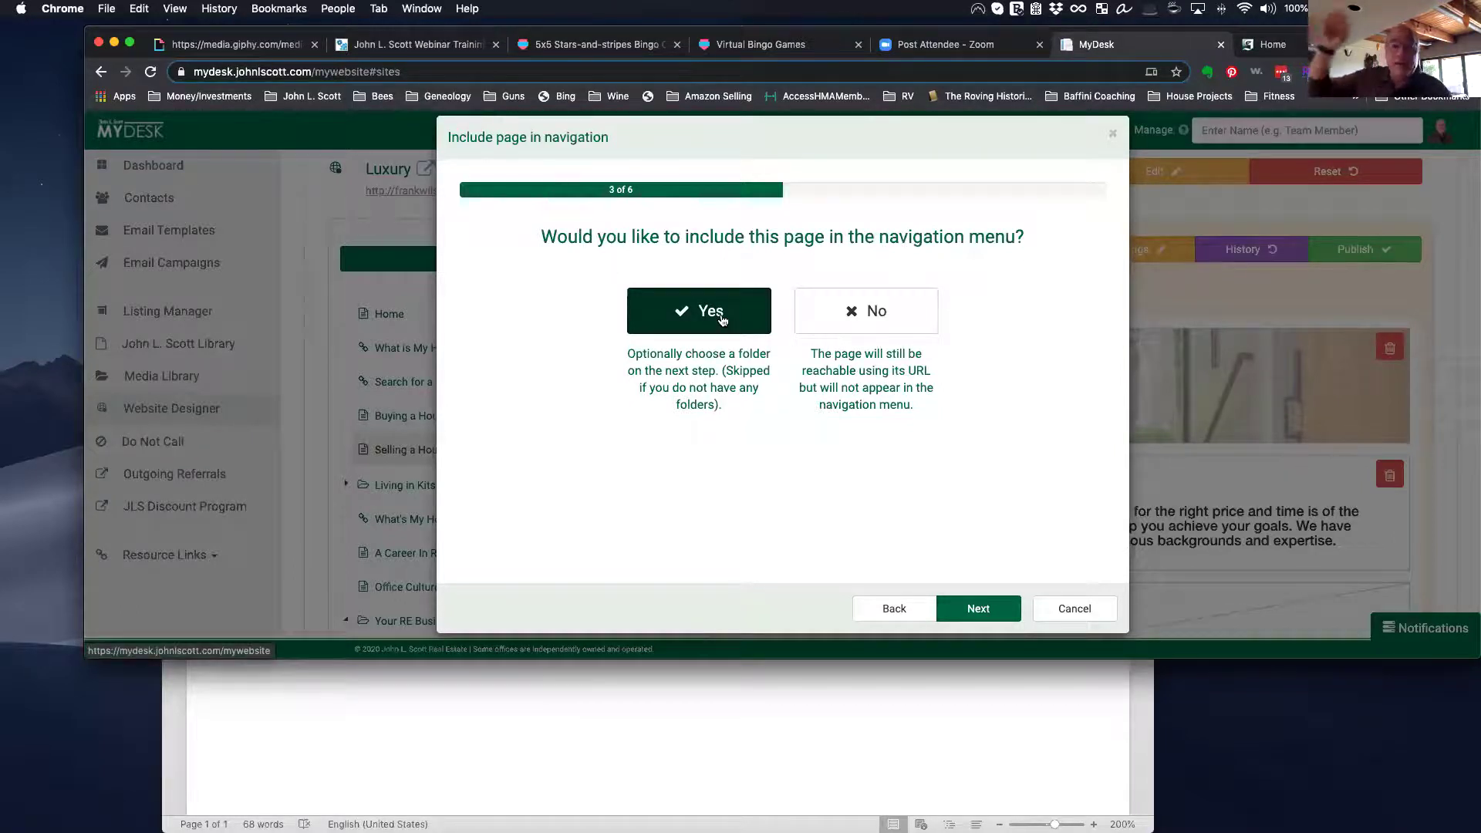
Step: Include the page in navigation at the Top level and save it from the summary
click(973, 614)
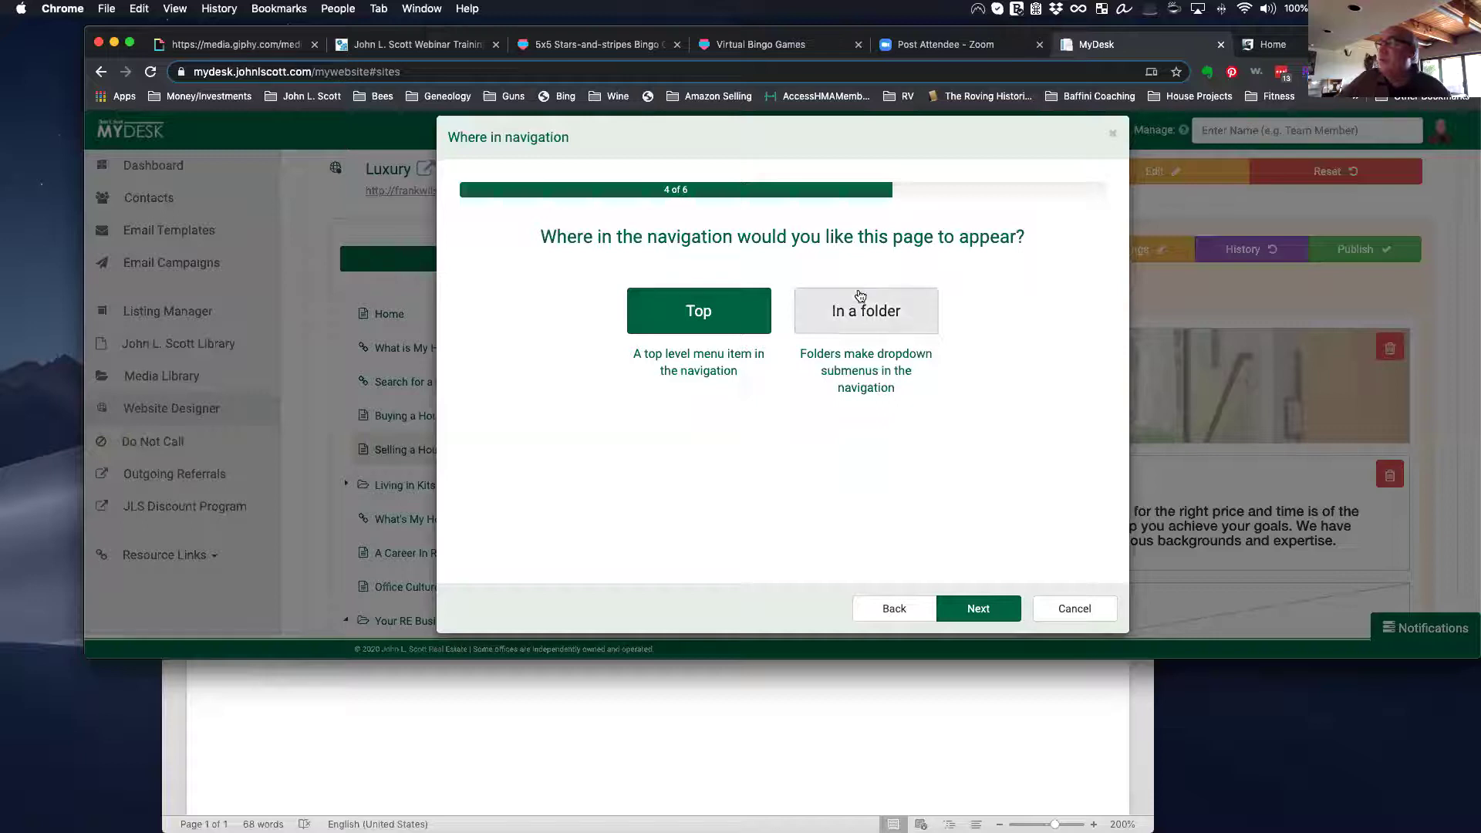
click(973, 609)
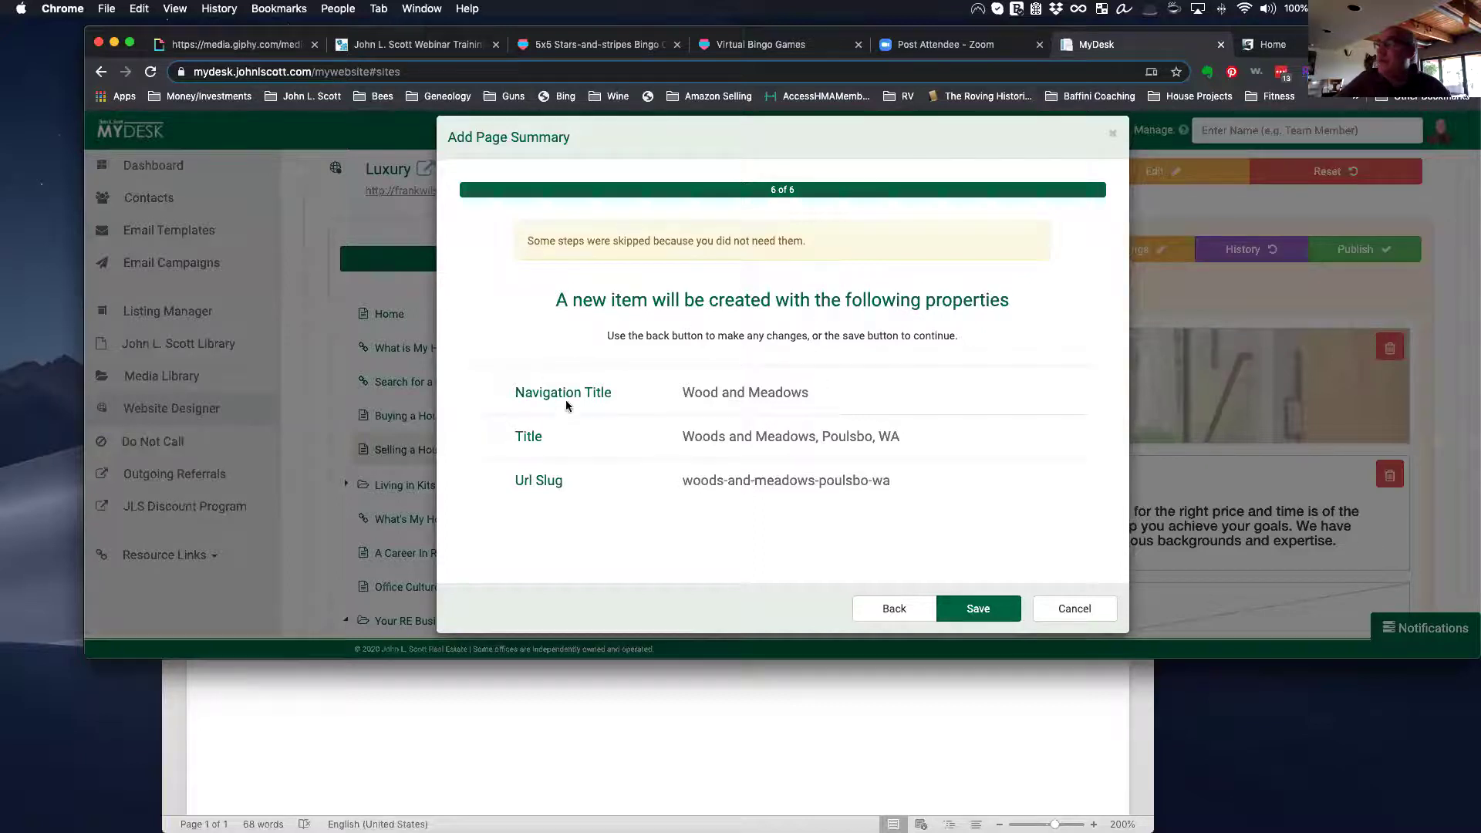
click(980, 610)
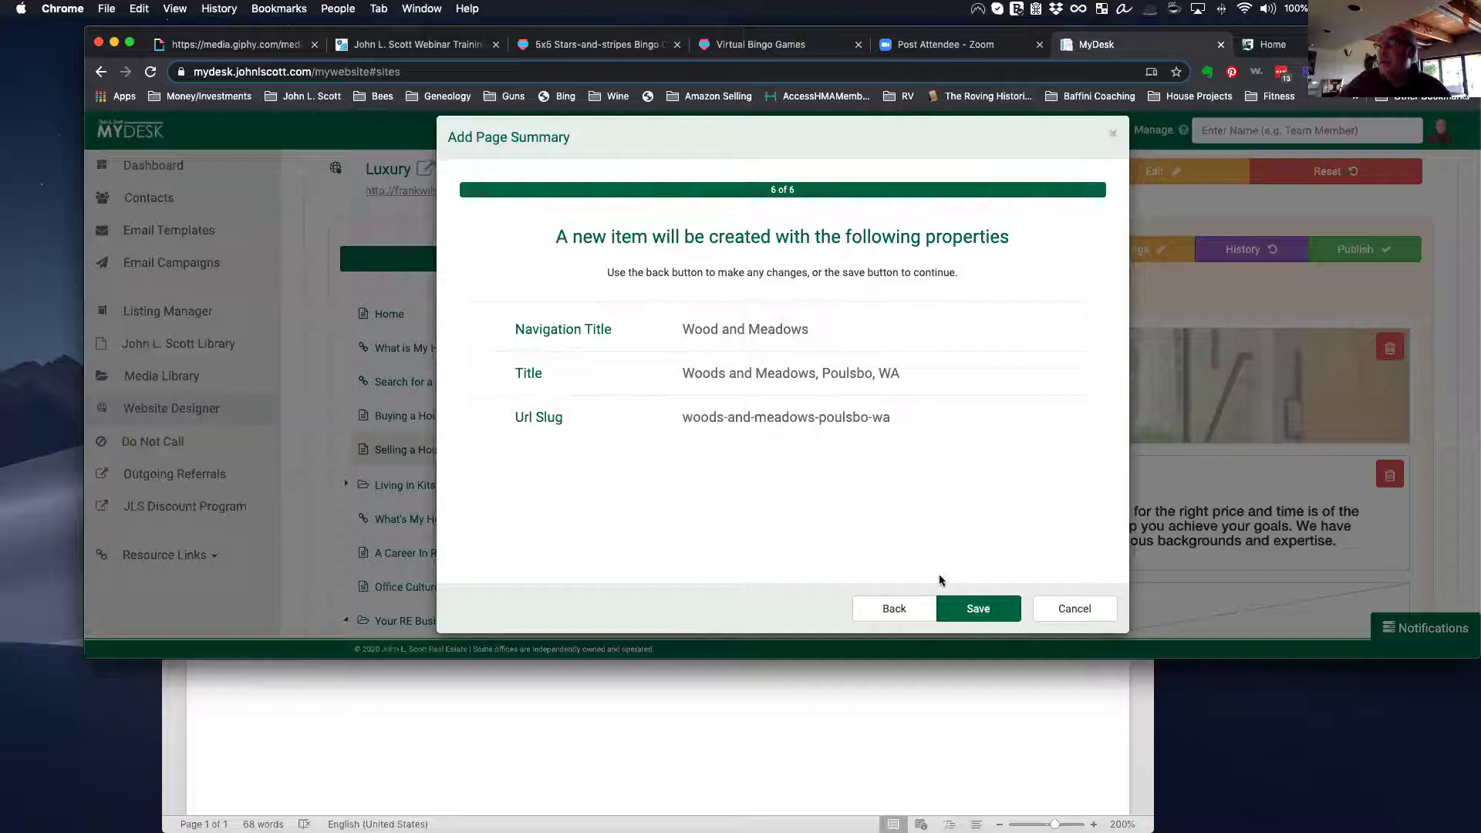
click(964, 610)
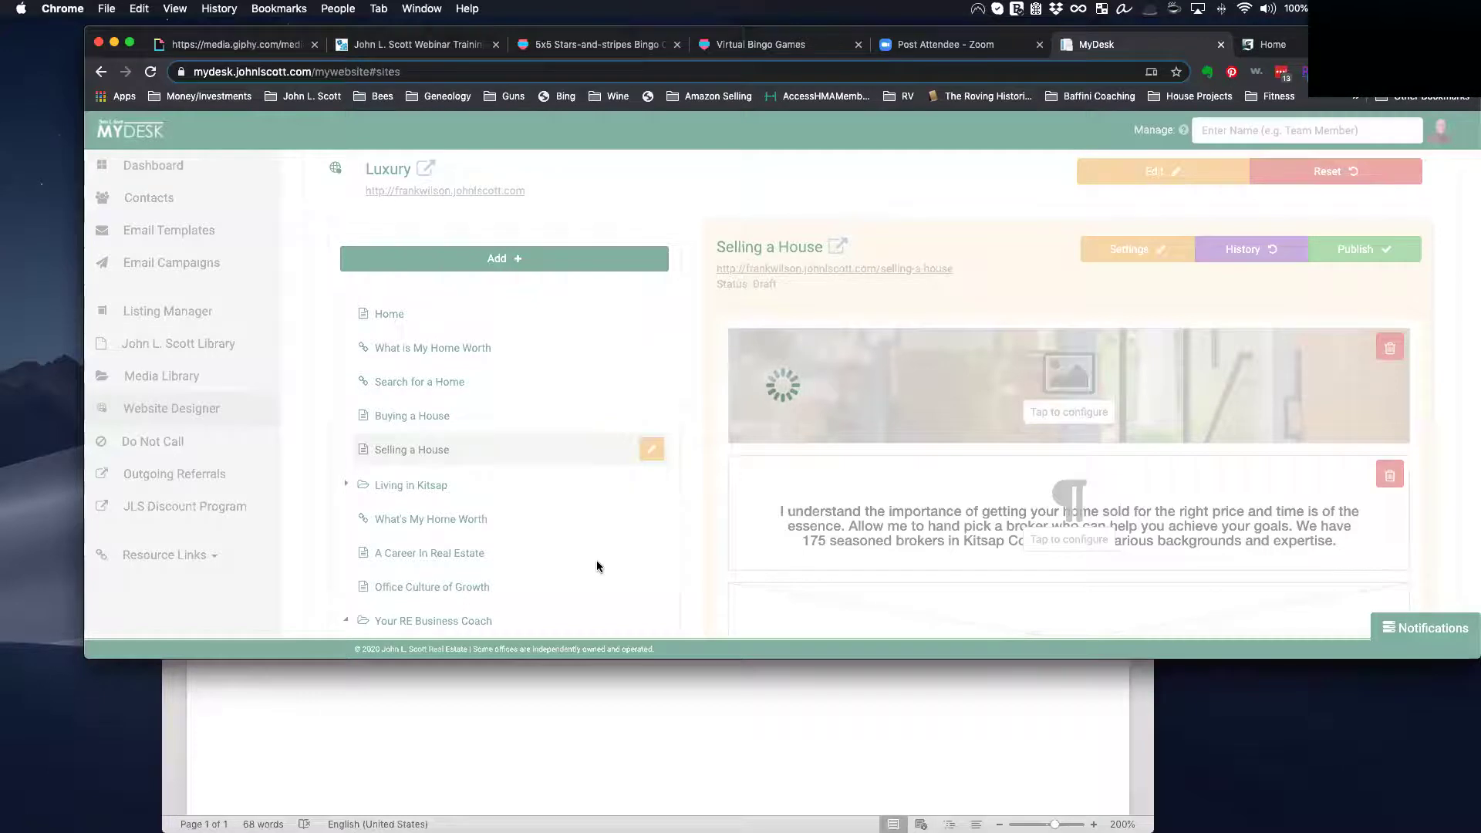
Step: Publish the Woods and Meadows page and reload the live agent website's home page
scroll(596, 561, down, 1)
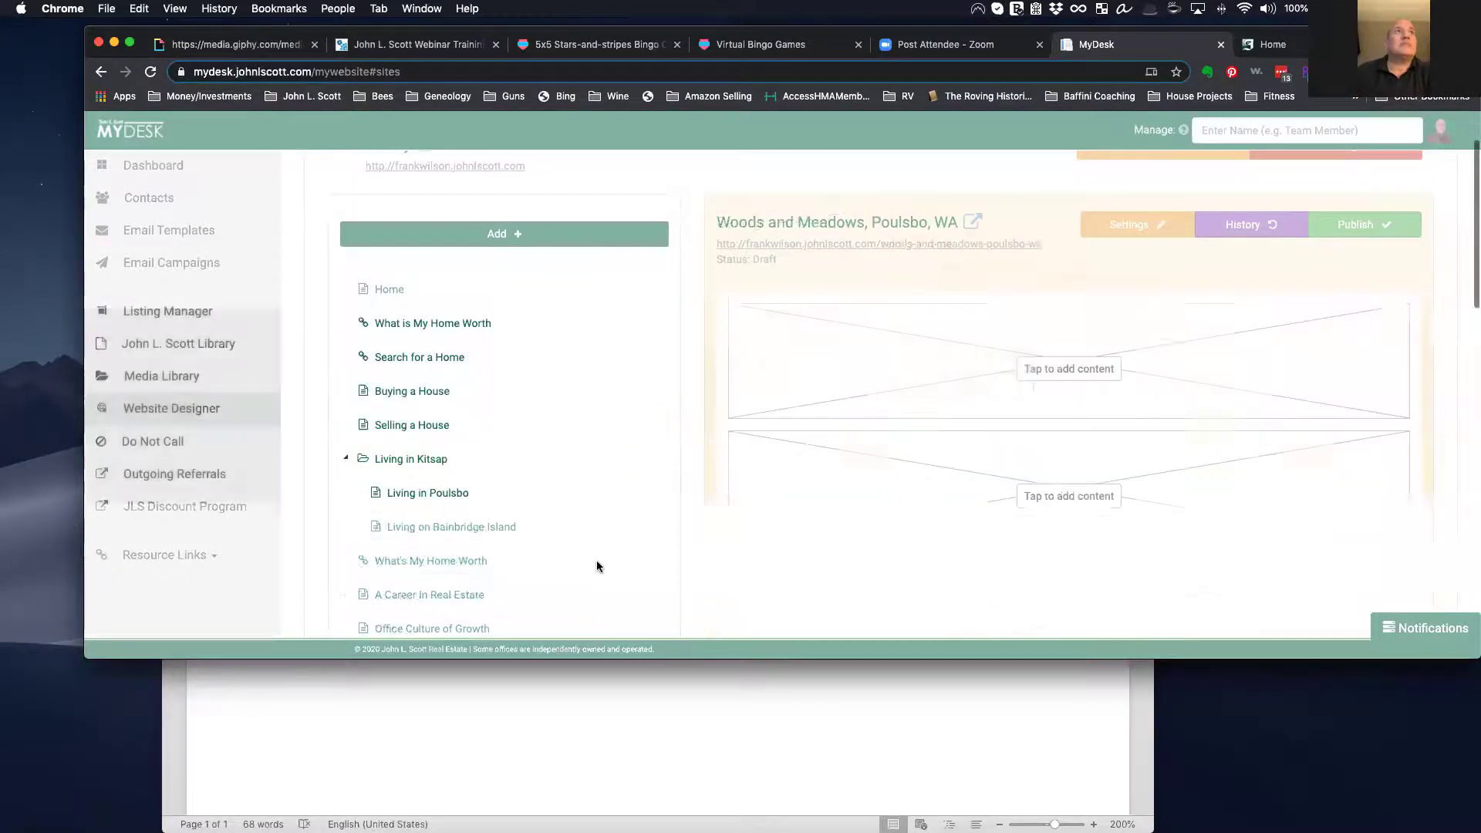
scroll(596, 567, down, 4)
scroll(597, 566, down, 2)
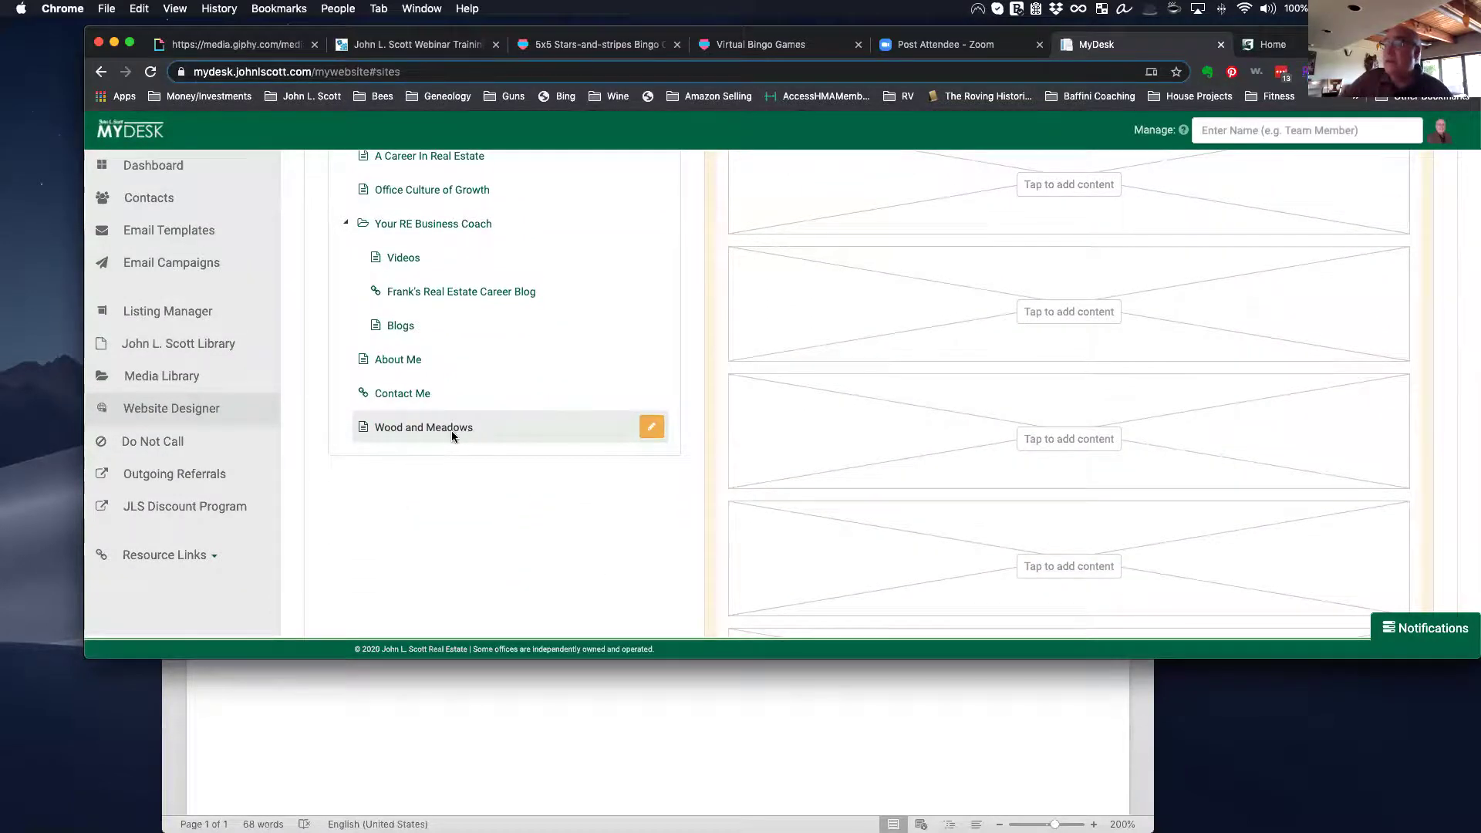
scroll(454, 436, up, 7)
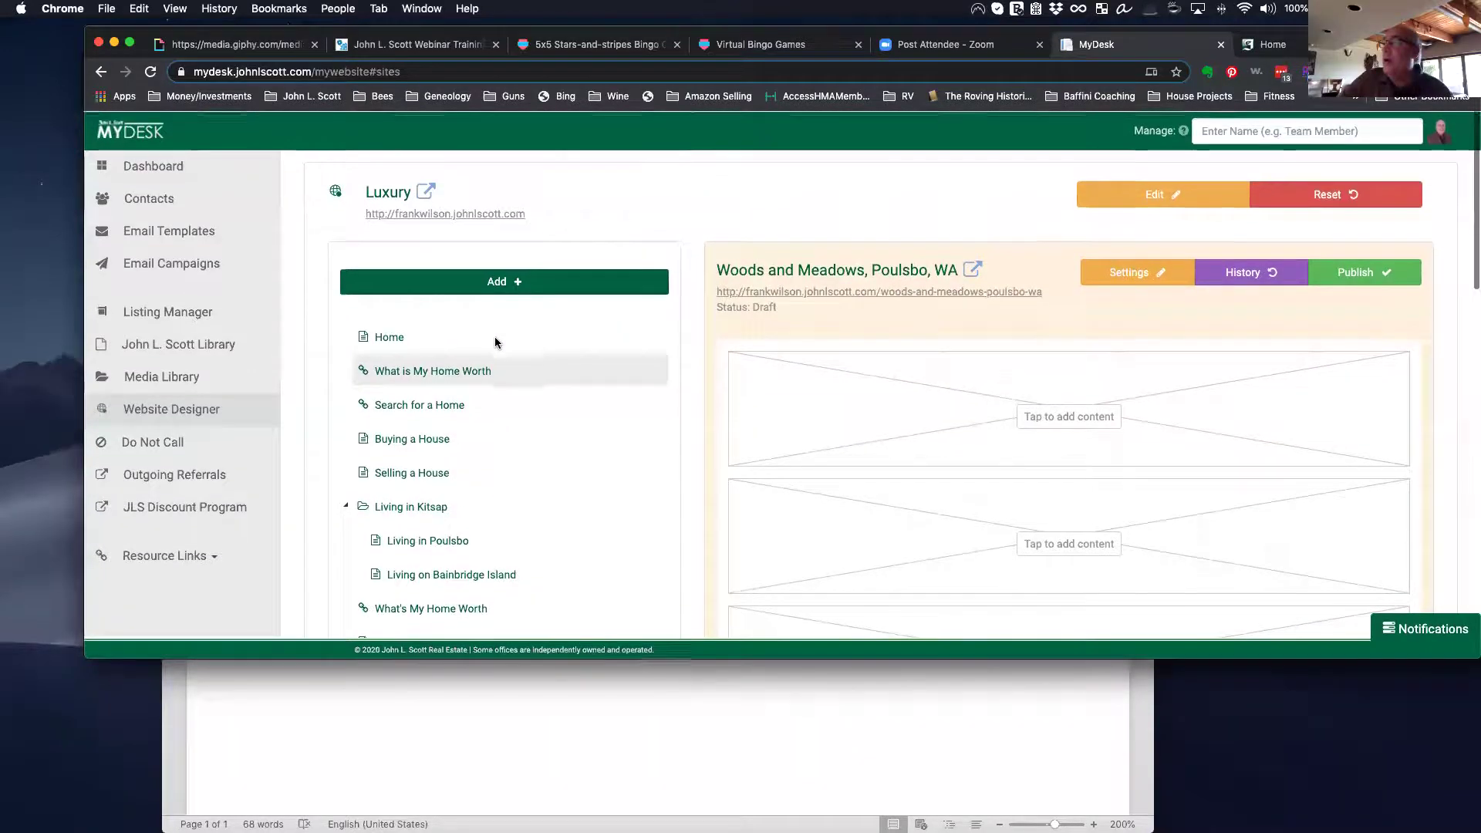
click(1392, 275)
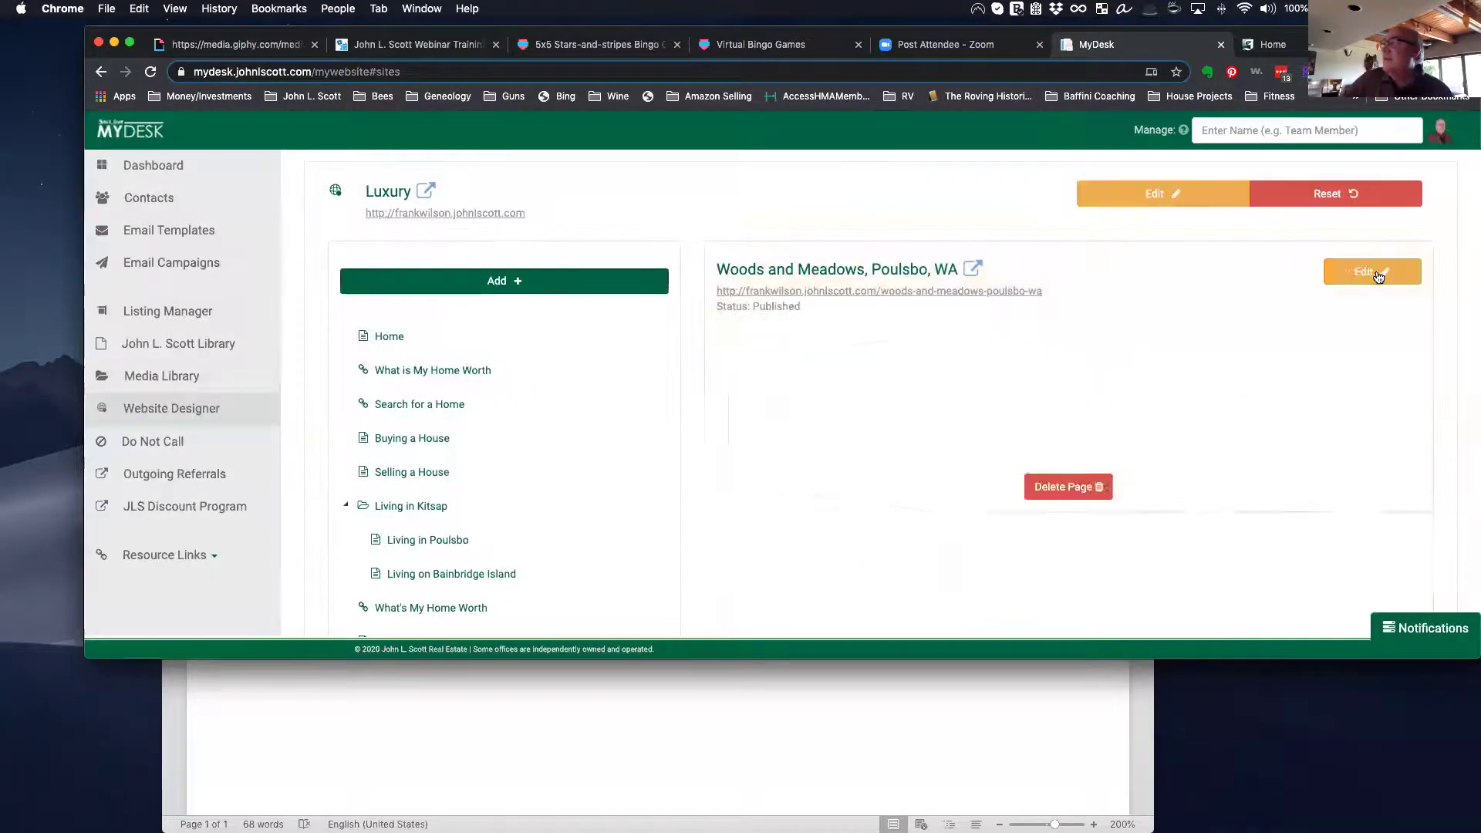
click(1296, 48)
scroll(866, 487, up, 6)
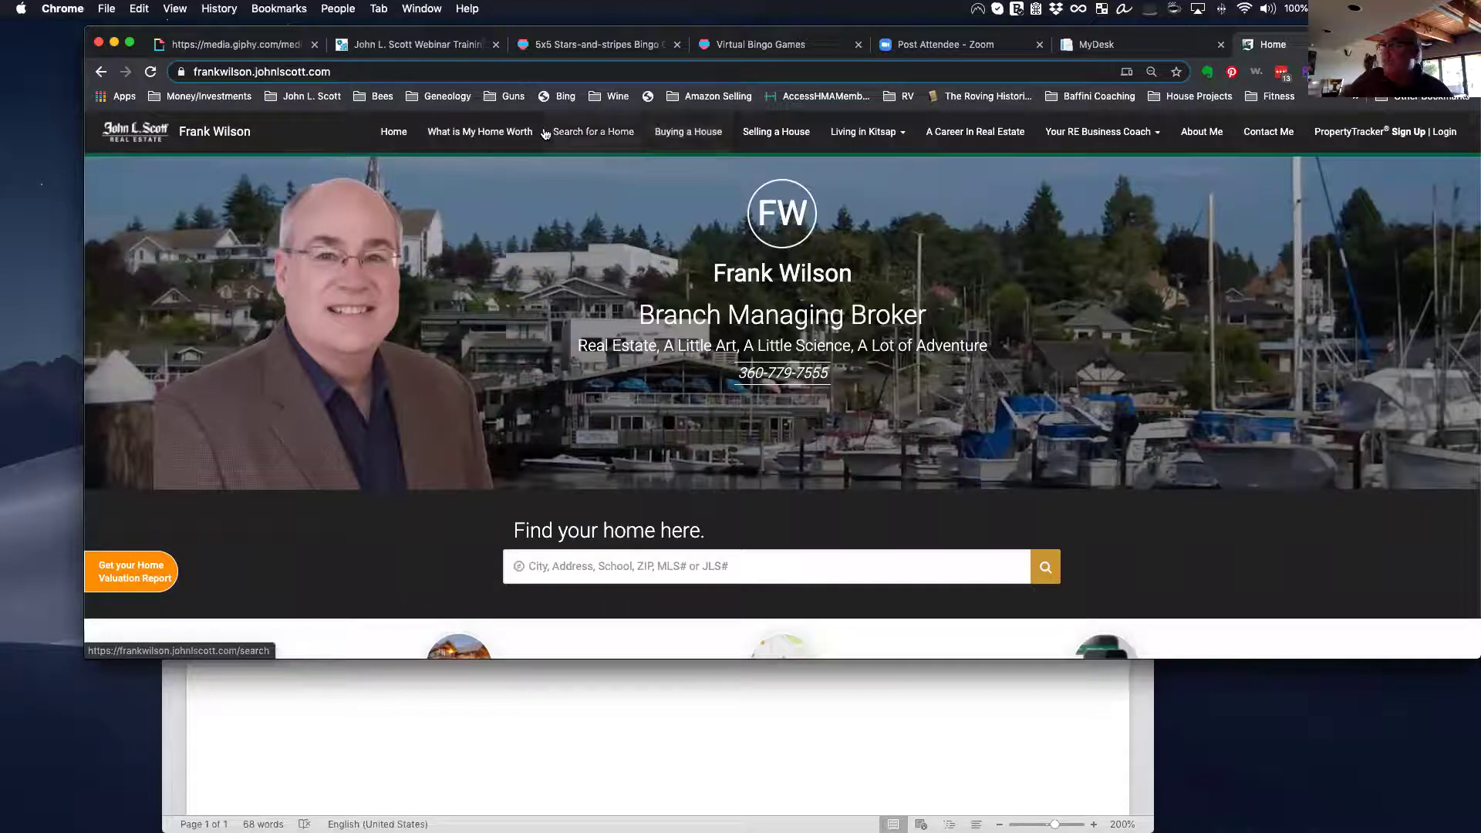
Step: Reload the live site, open its new Wood and Meadows page, then return to the Website Designer
click(151, 73)
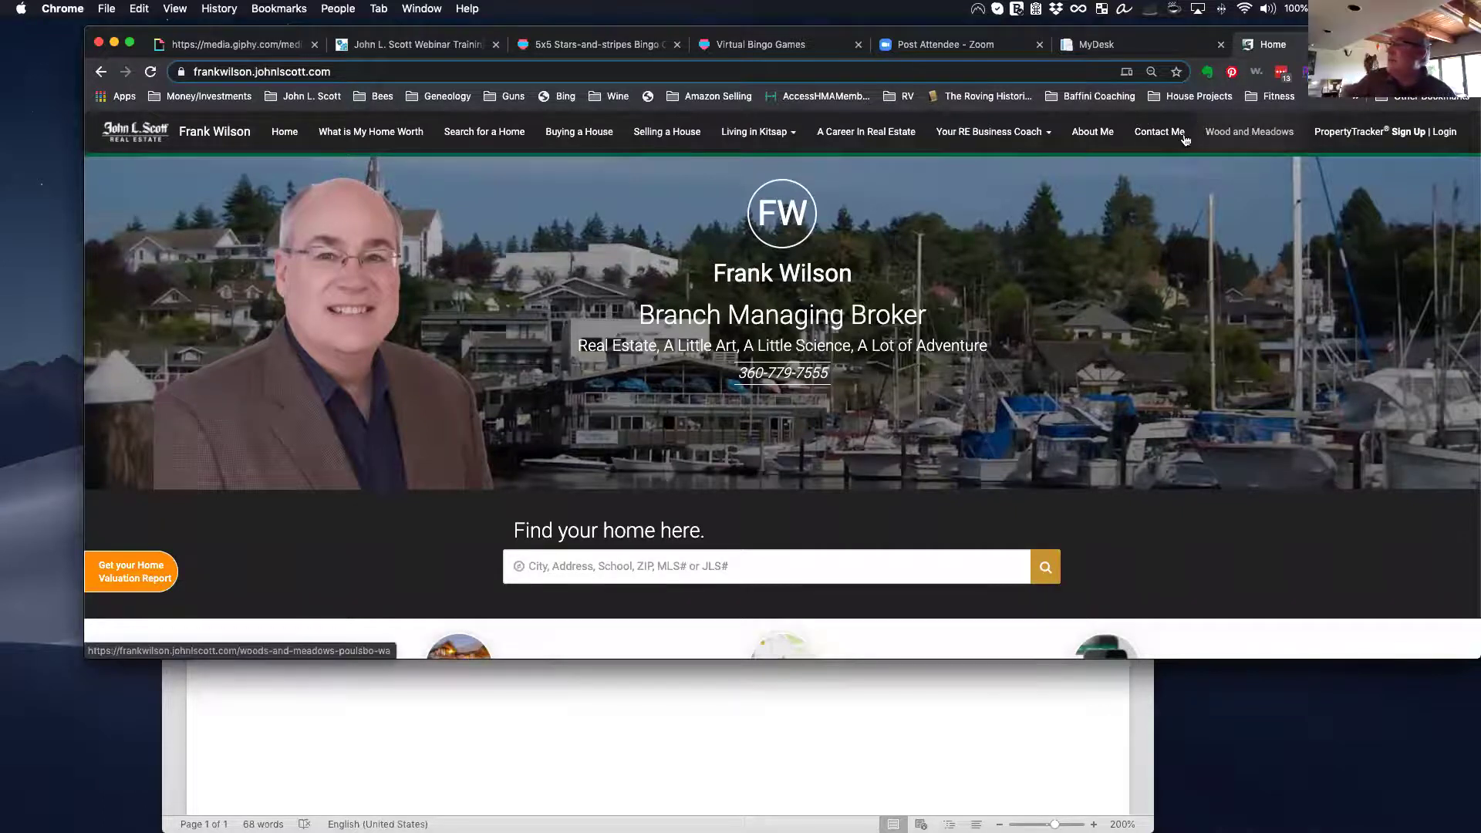
click(1245, 135)
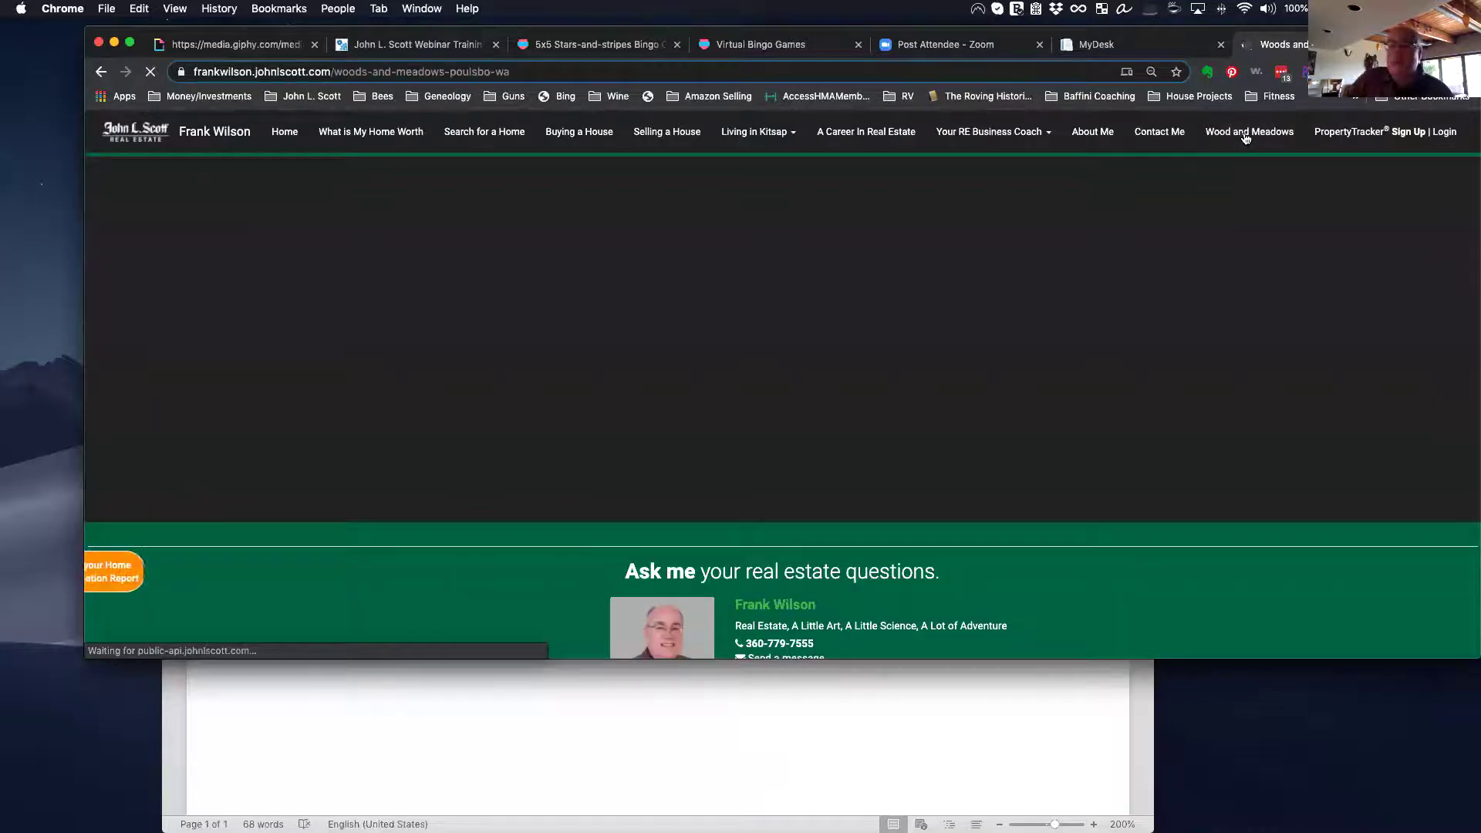
click(1130, 44)
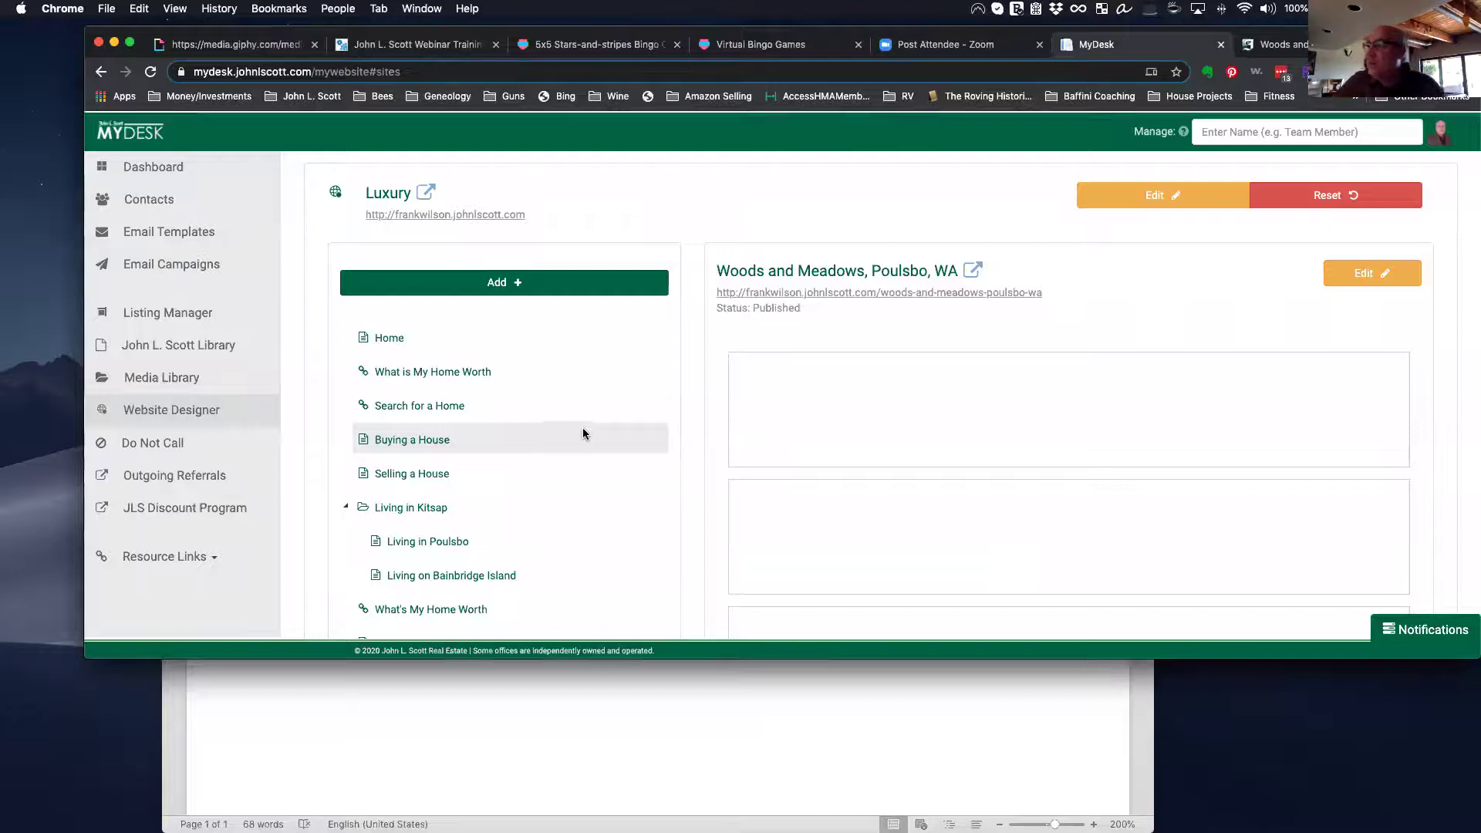
Step: Set Wood and Meadows' Visible in Navigation Menu to No, save, and view the live page
scroll(582, 432, down, 10)
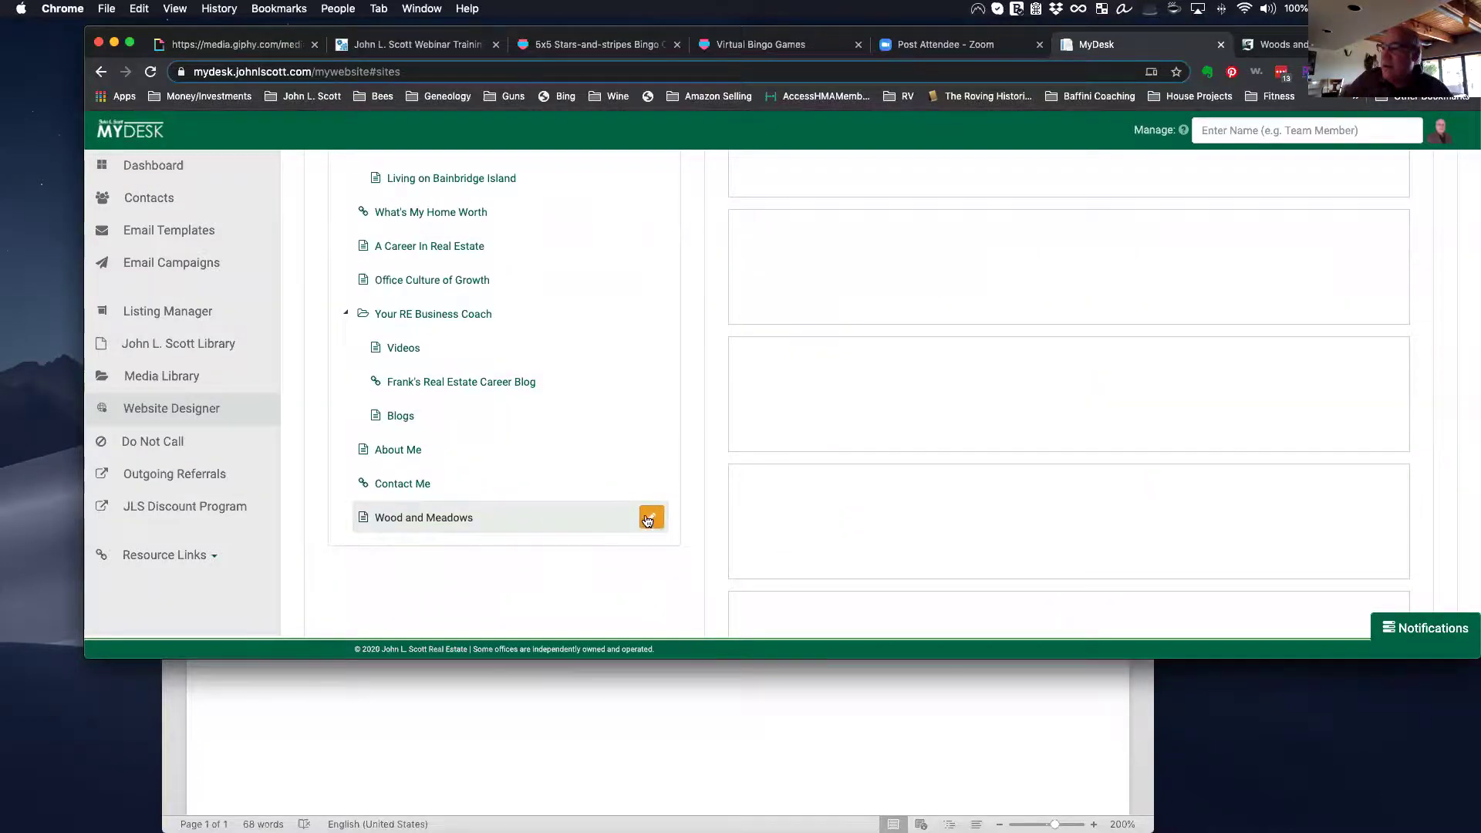
click(653, 519)
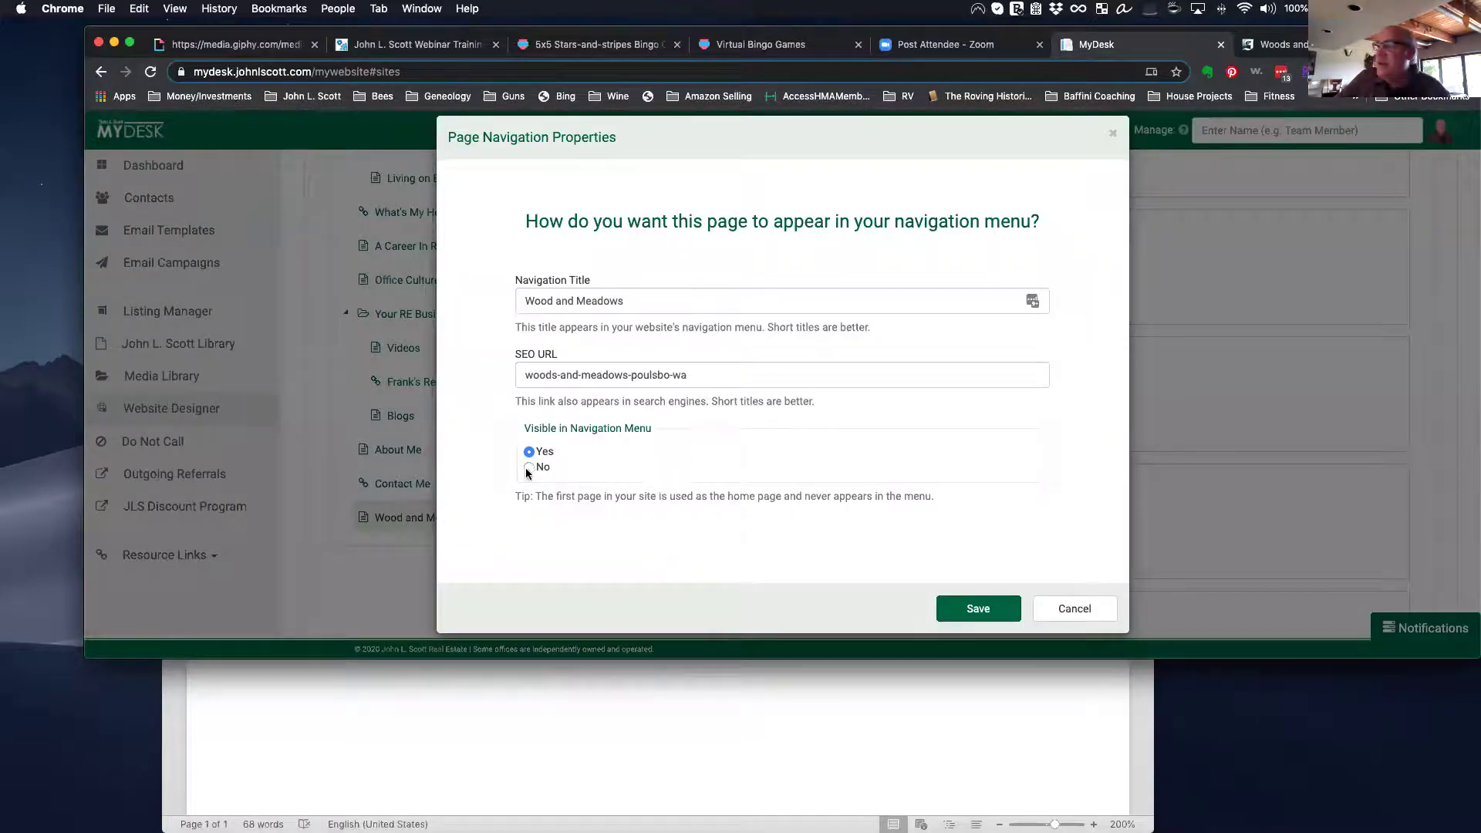
click(963, 610)
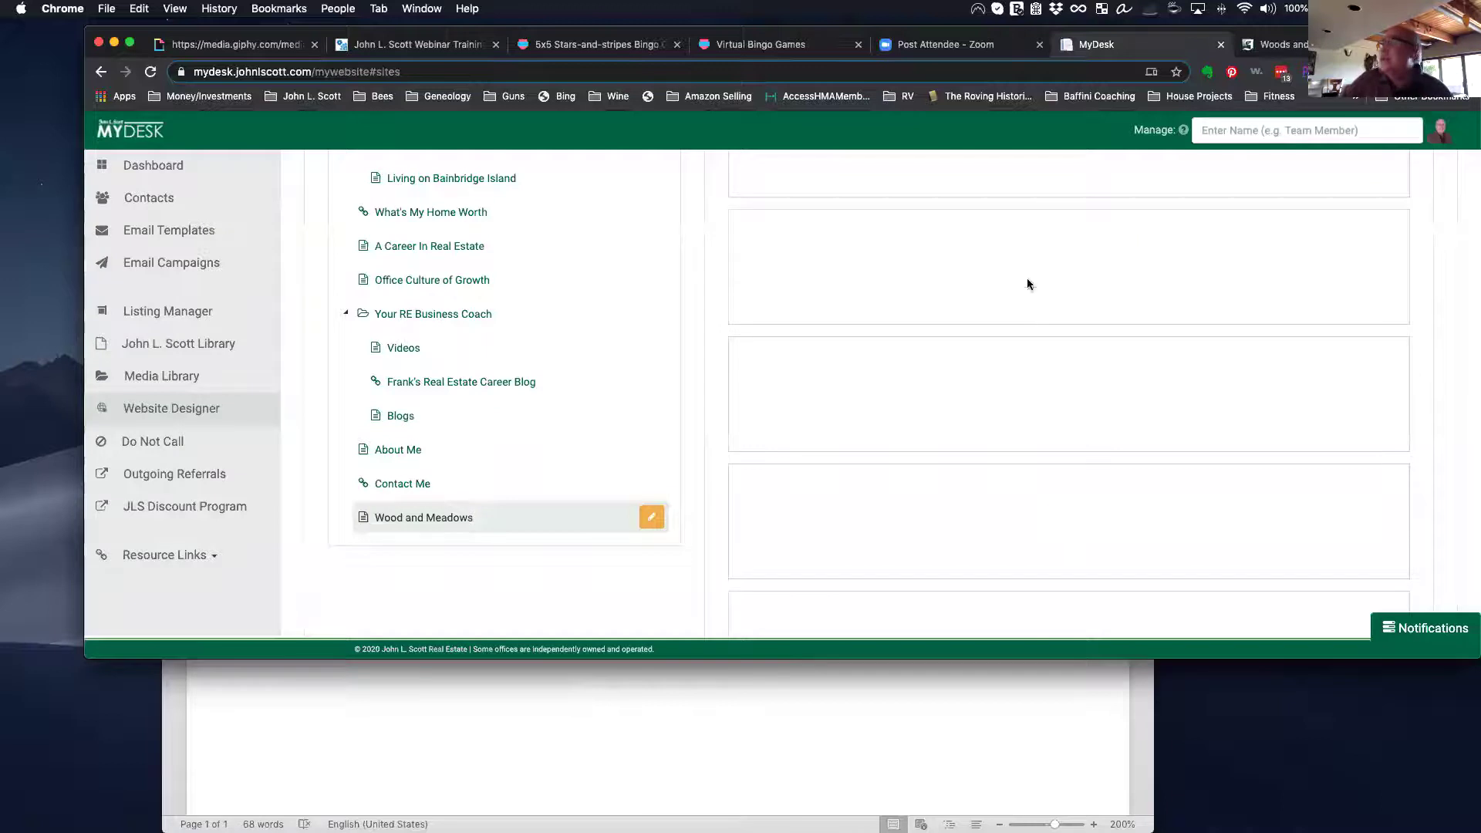
click(1287, 44)
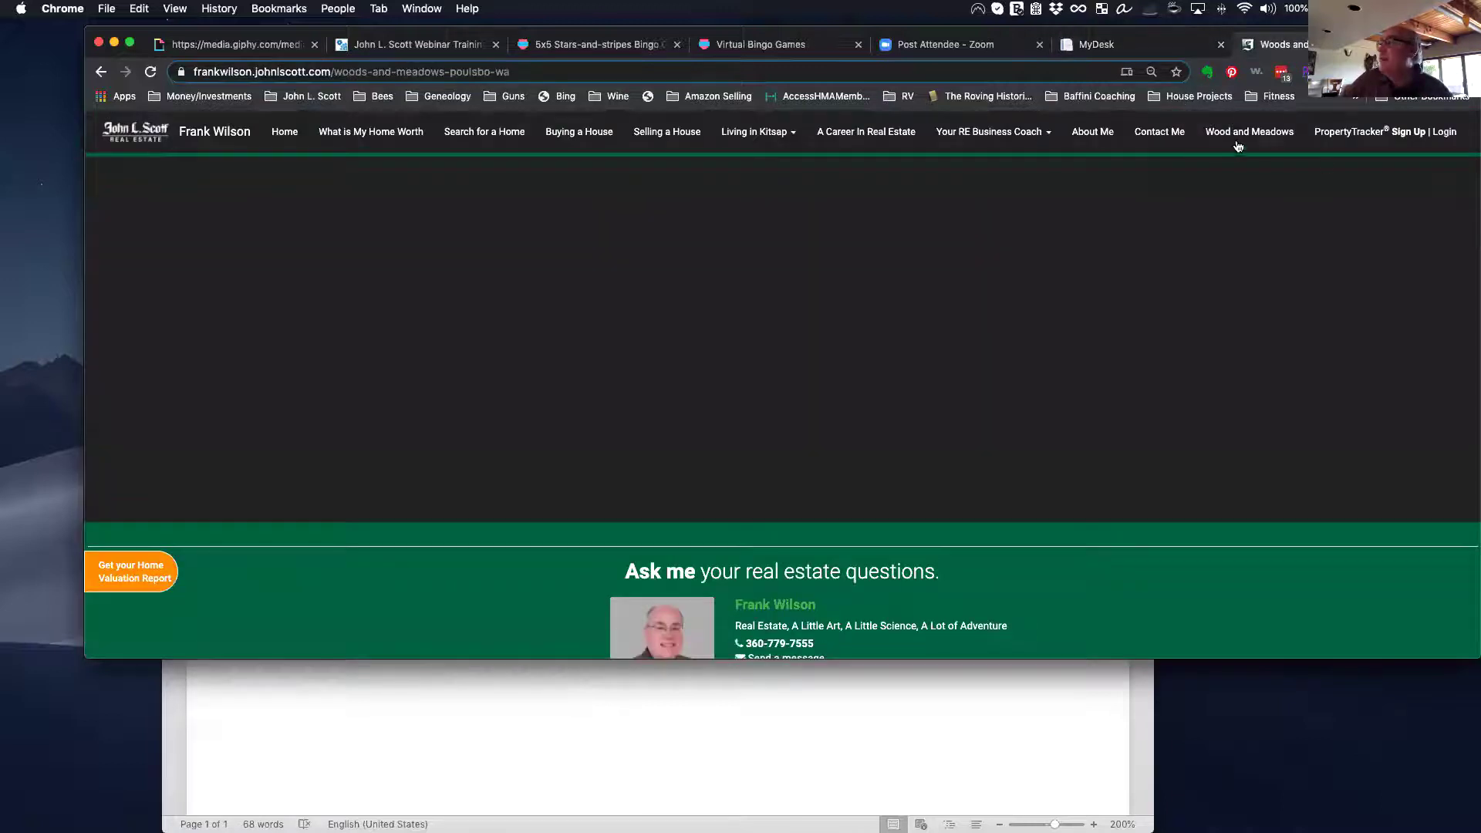
Step: Reload the live site to confirm Wood and Meadows is gone from the menu, then return to MyDesk
click(150, 72)
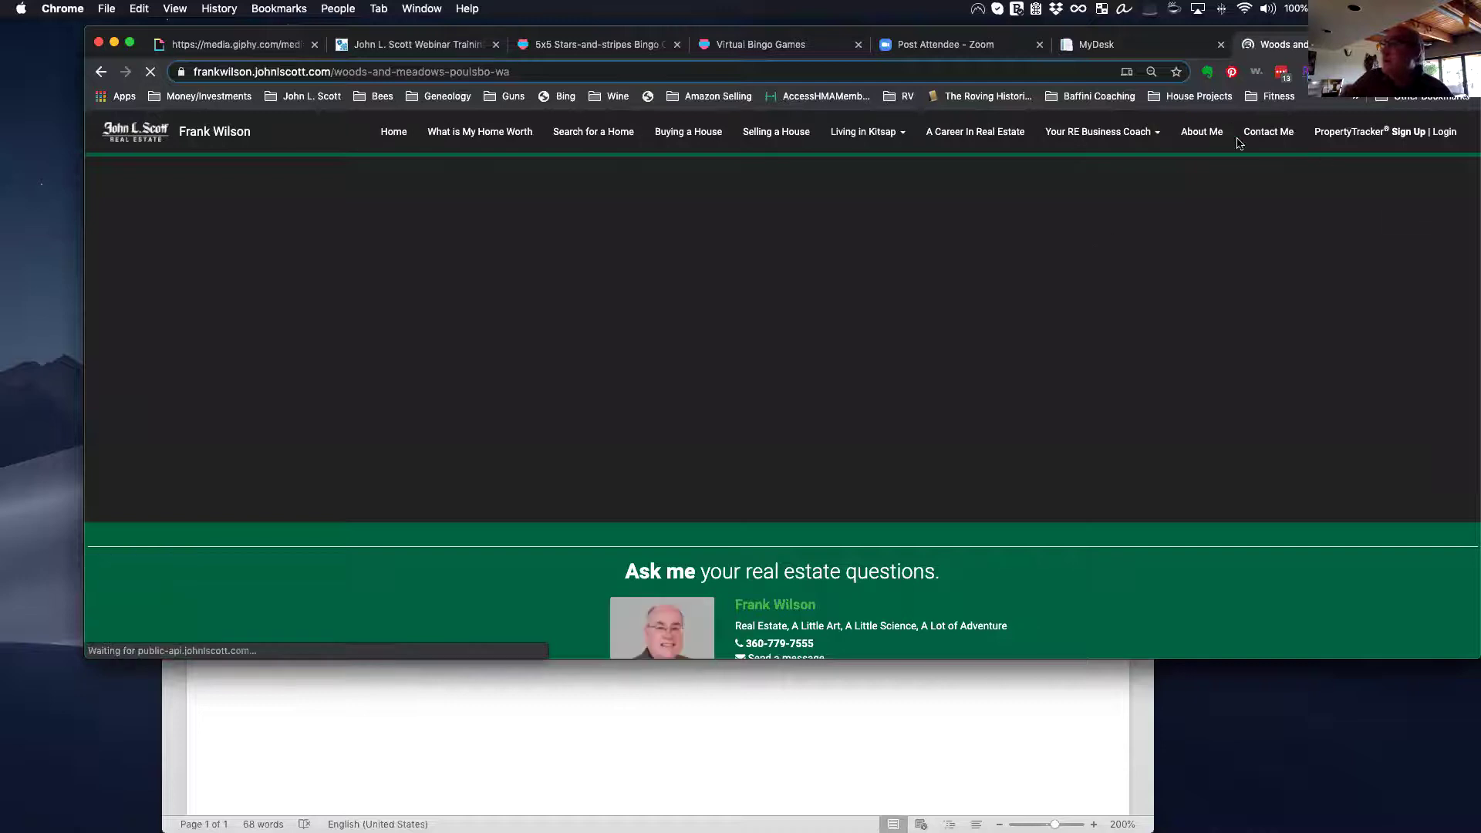
click(411, 726)
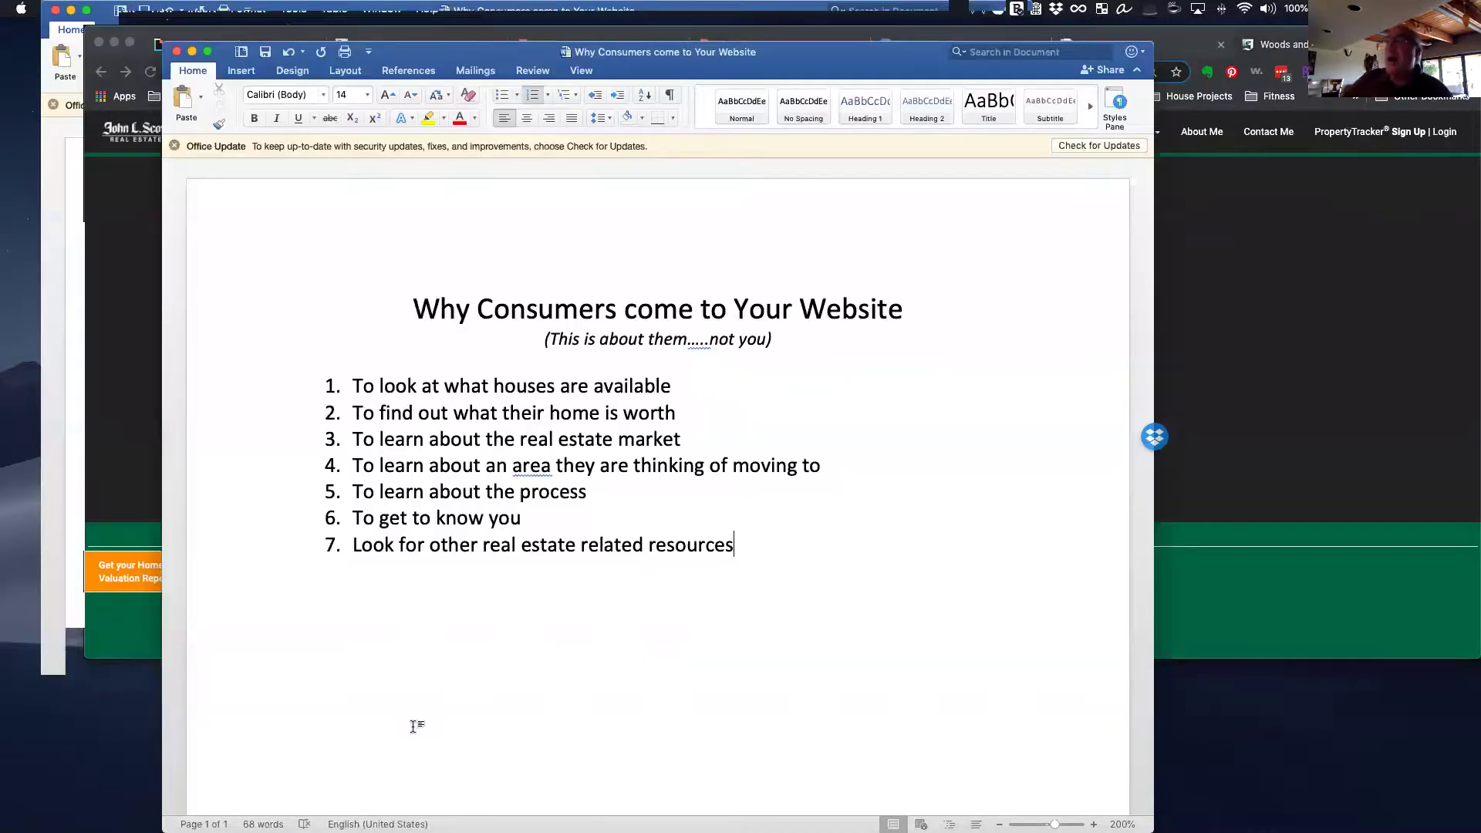
click(1180, 35)
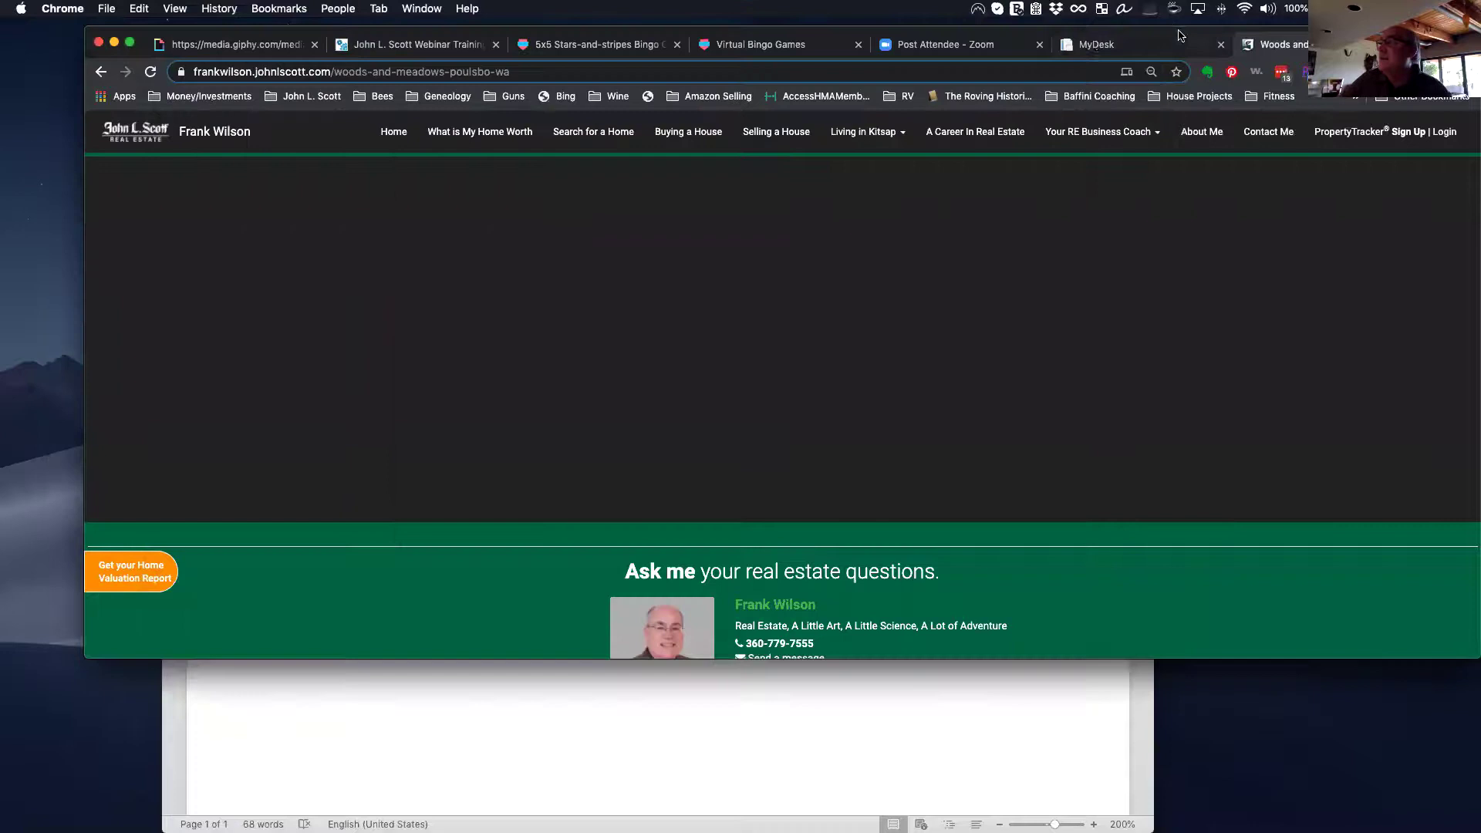
click(1094, 44)
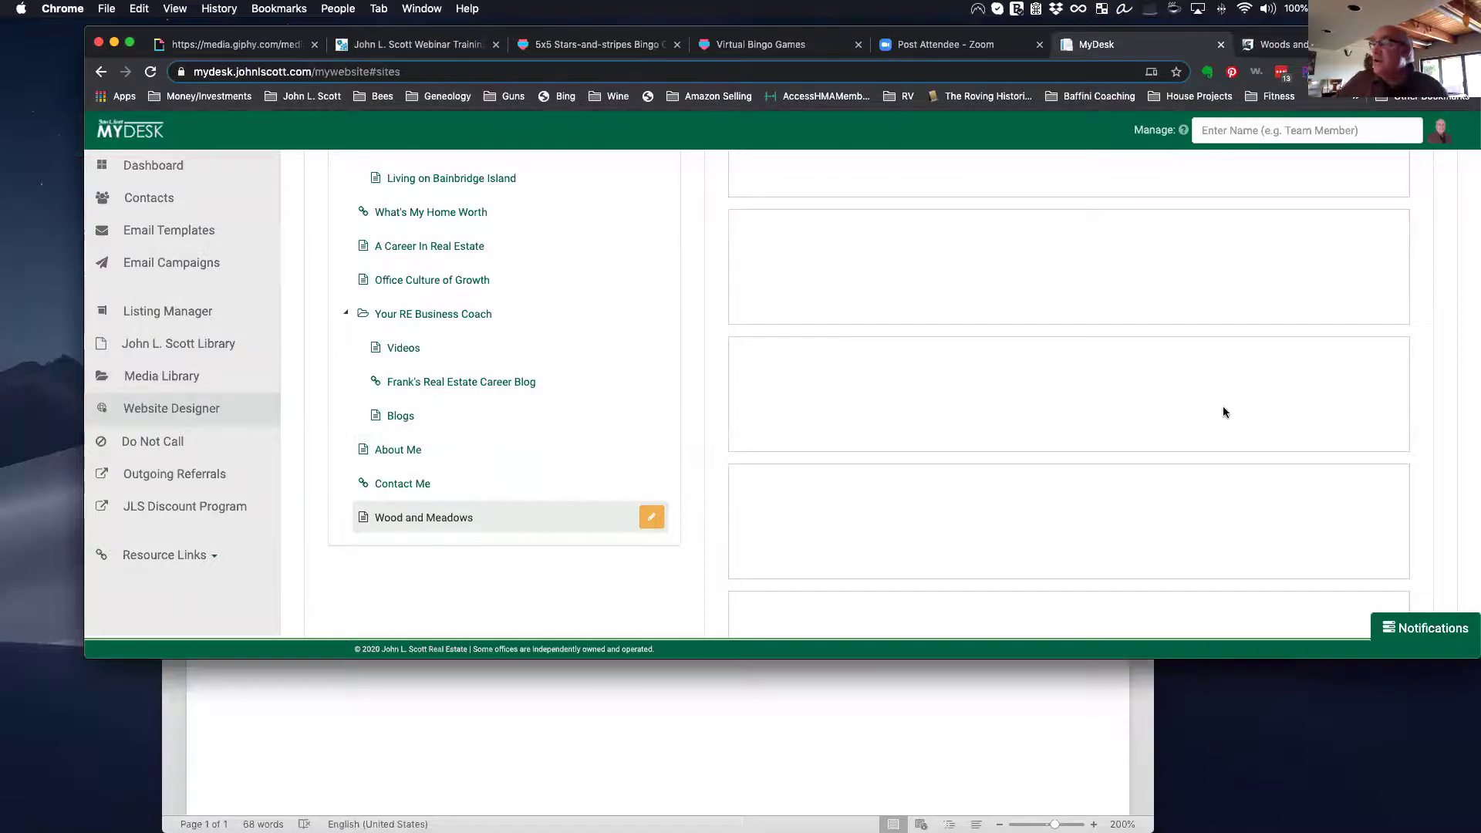
Step: Put the Woods and Meadows, Poulsbo, WA page into draft edit mode
scroll(1226, 416, up, 5)
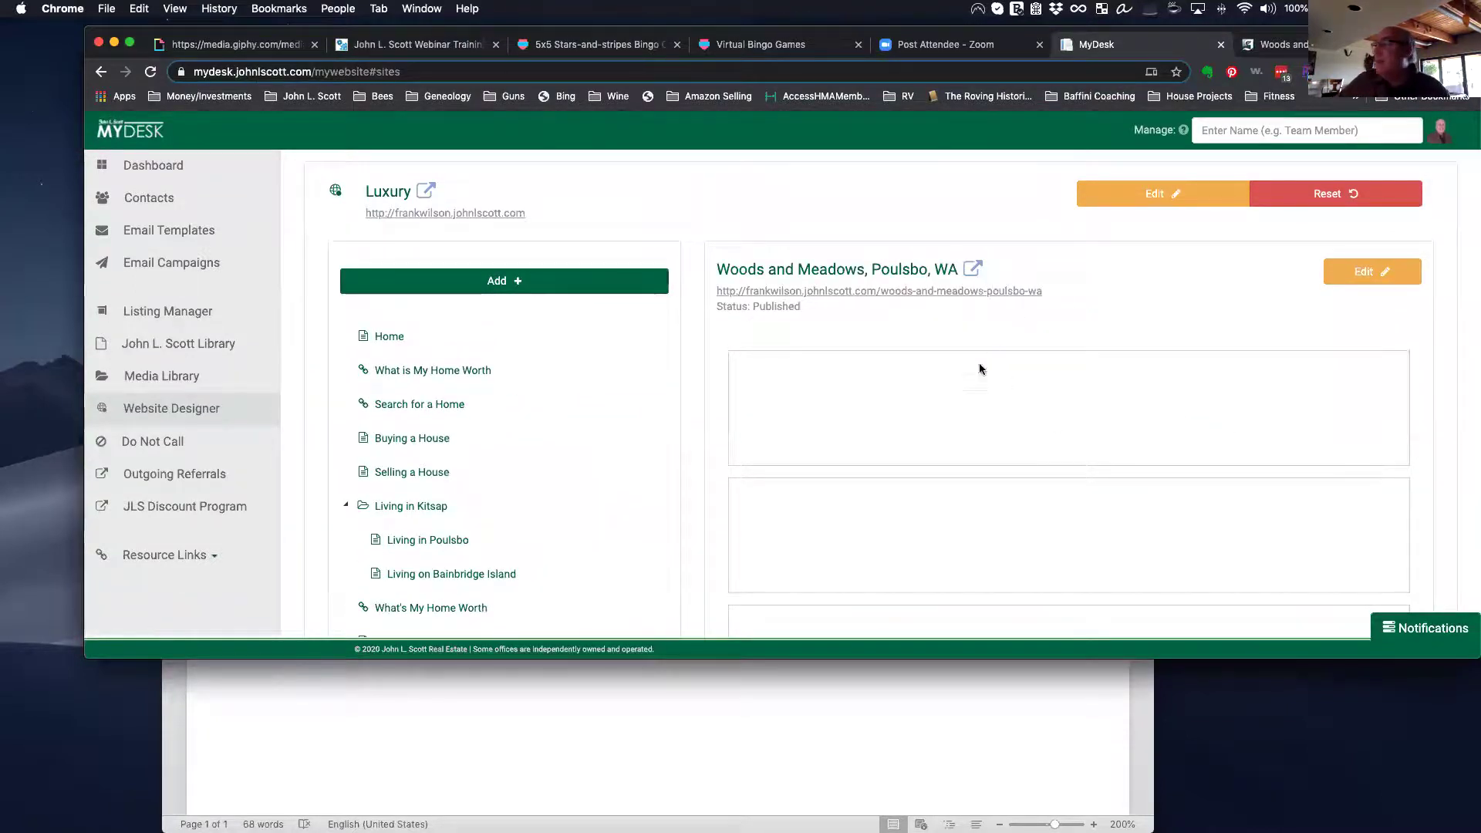
scroll(964, 355, down, 1)
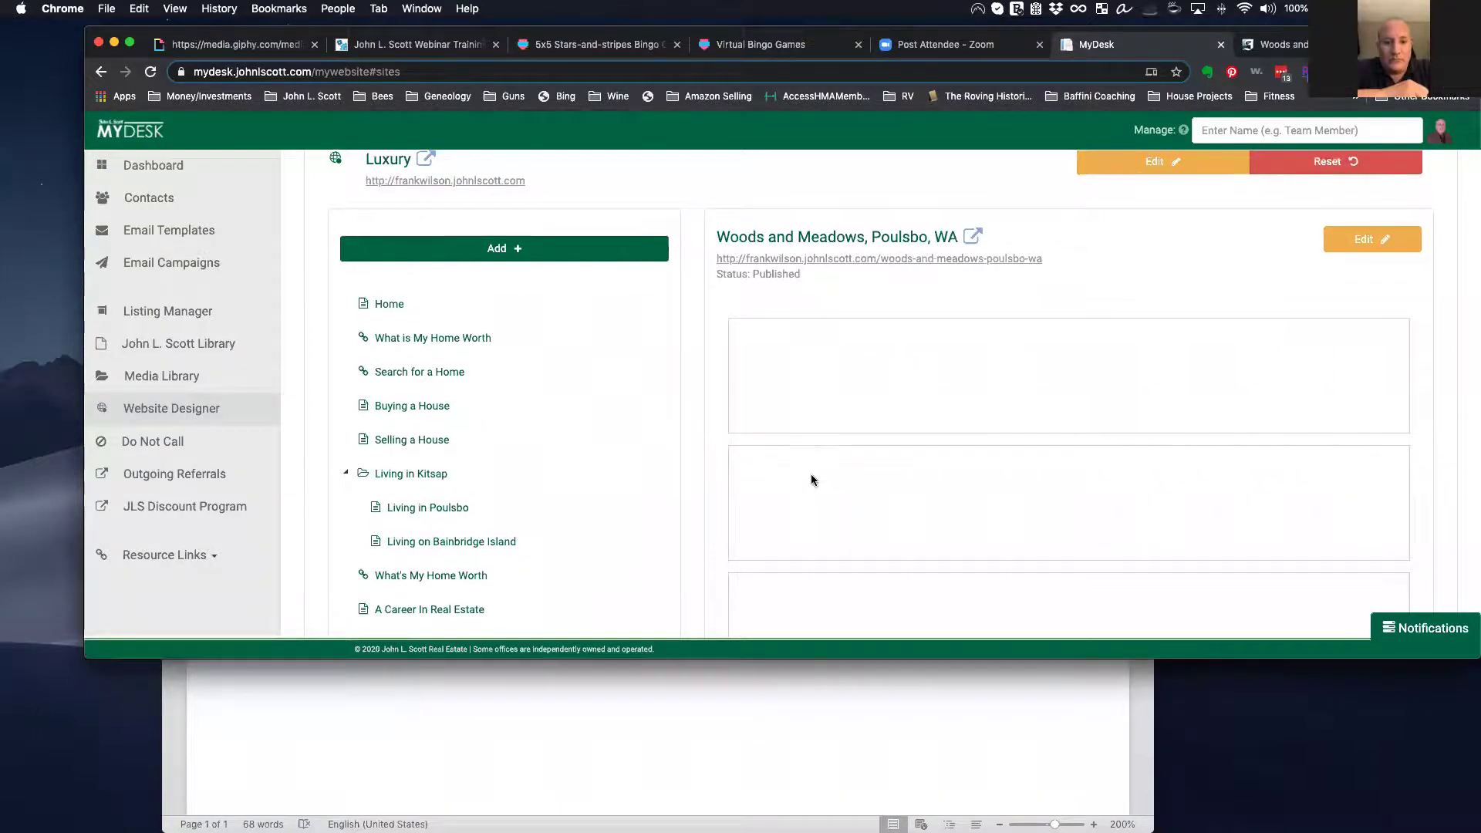
scroll(811, 477, down, 1)
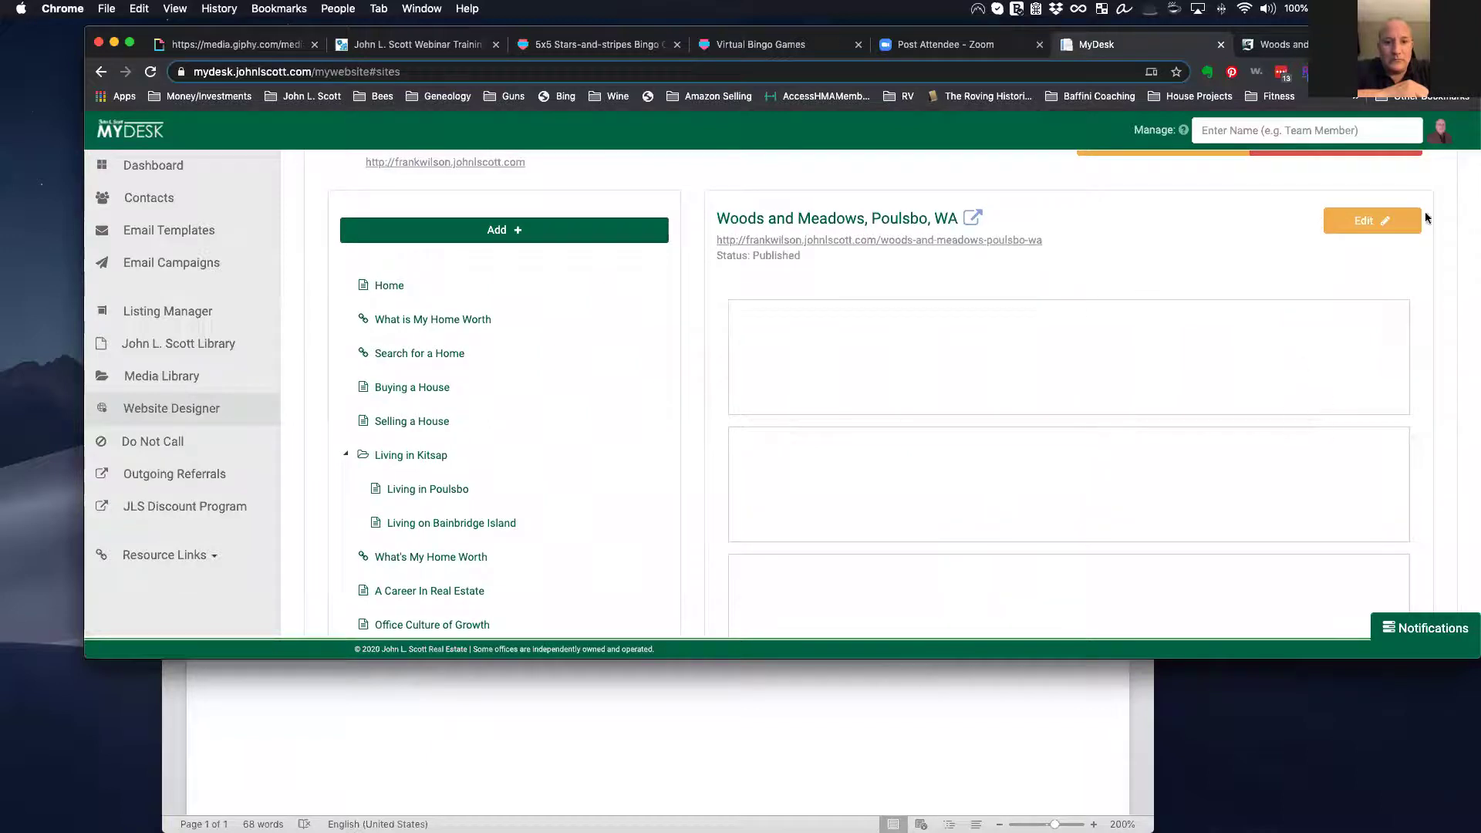
click(1374, 223)
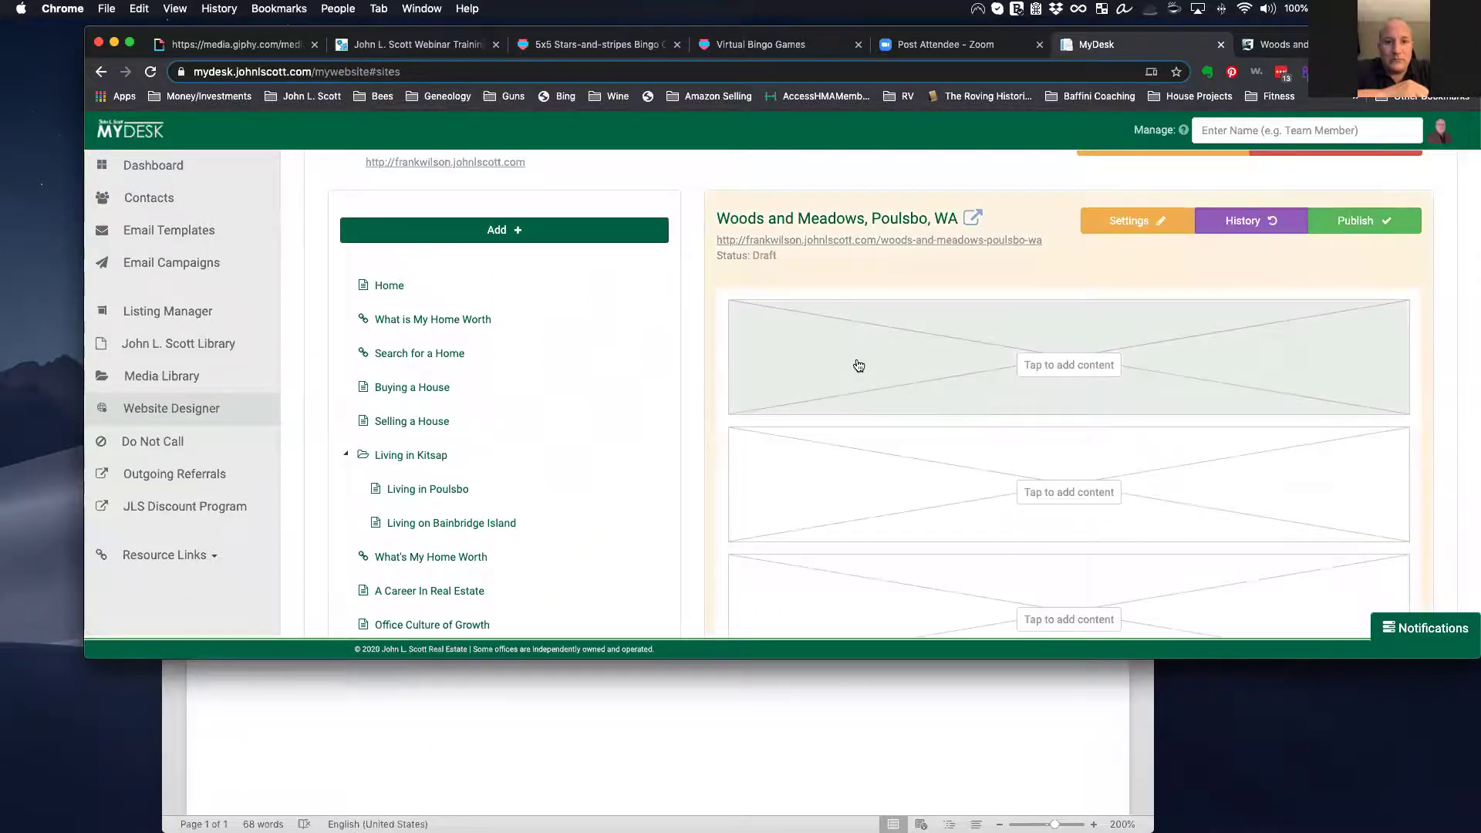
scroll(861, 361, down, 4)
scroll(857, 360, down, 6)
scroll(856, 358, up, 10)
Step: Open the top block's content-type choices and close them without adding anything
click(1080, 429)
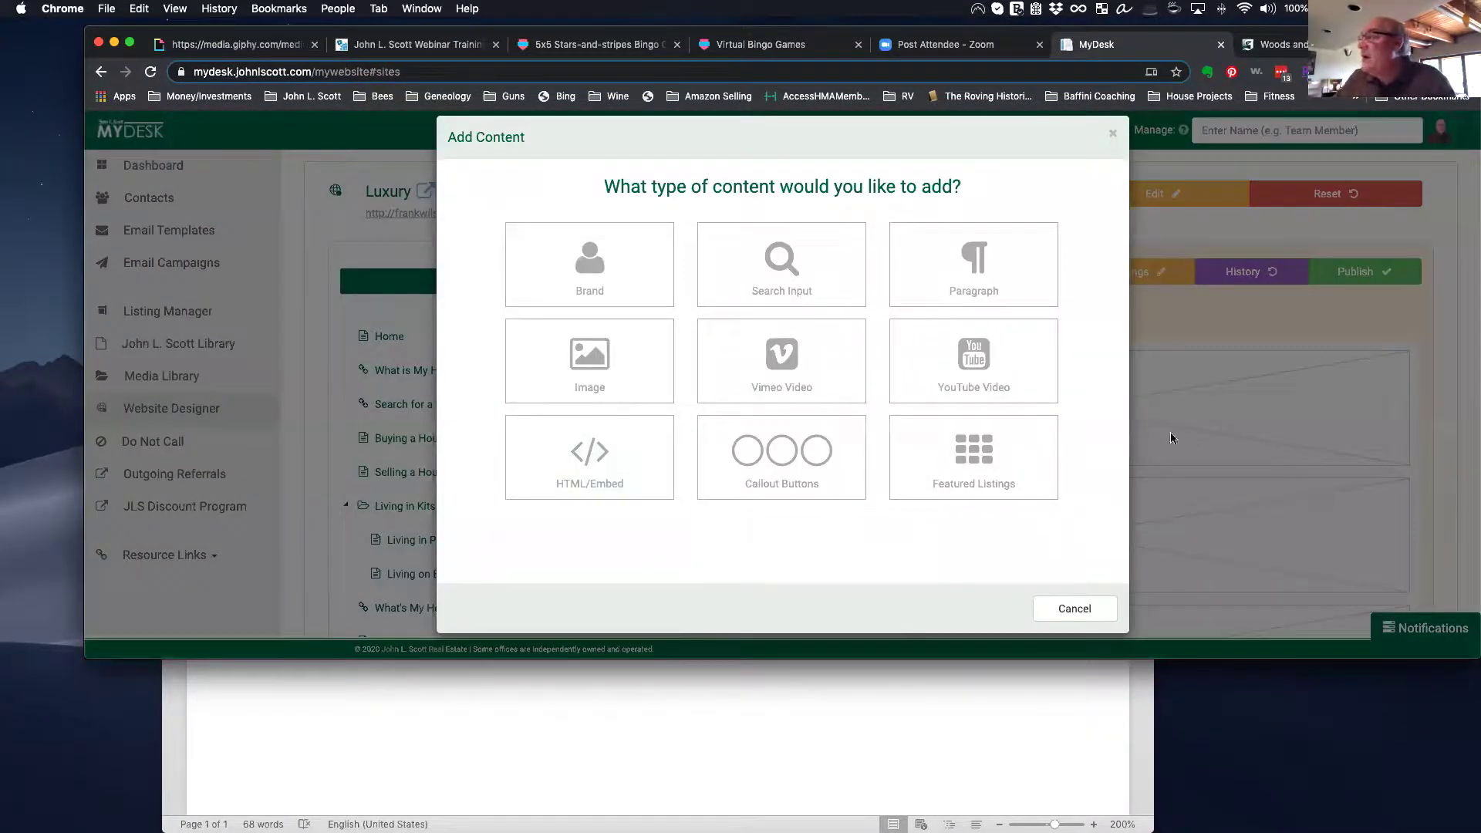
click(1111, 133)
scroll(1041, 456, down, 10)
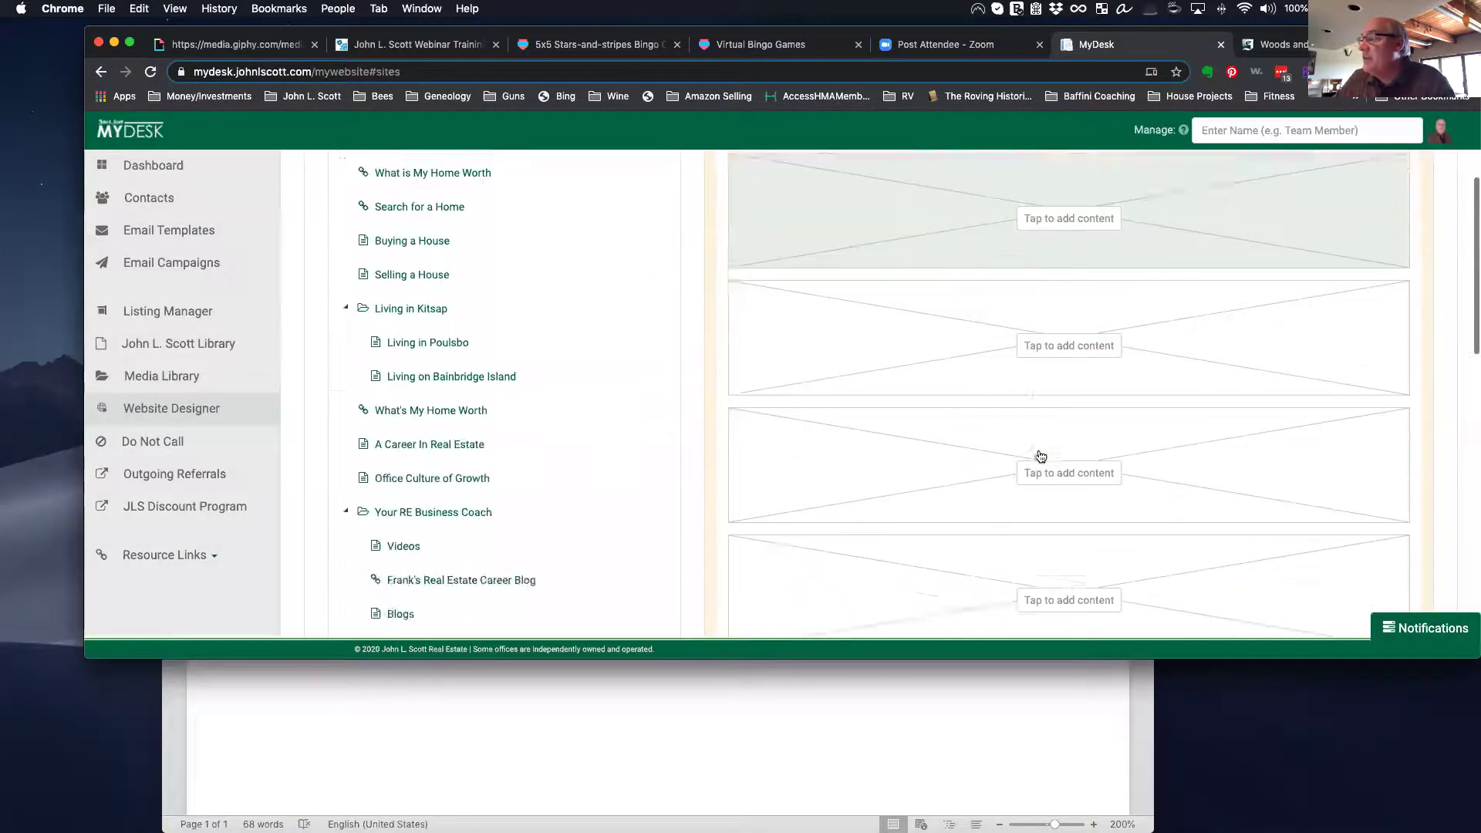
scroll(1041, 457, up, 10)
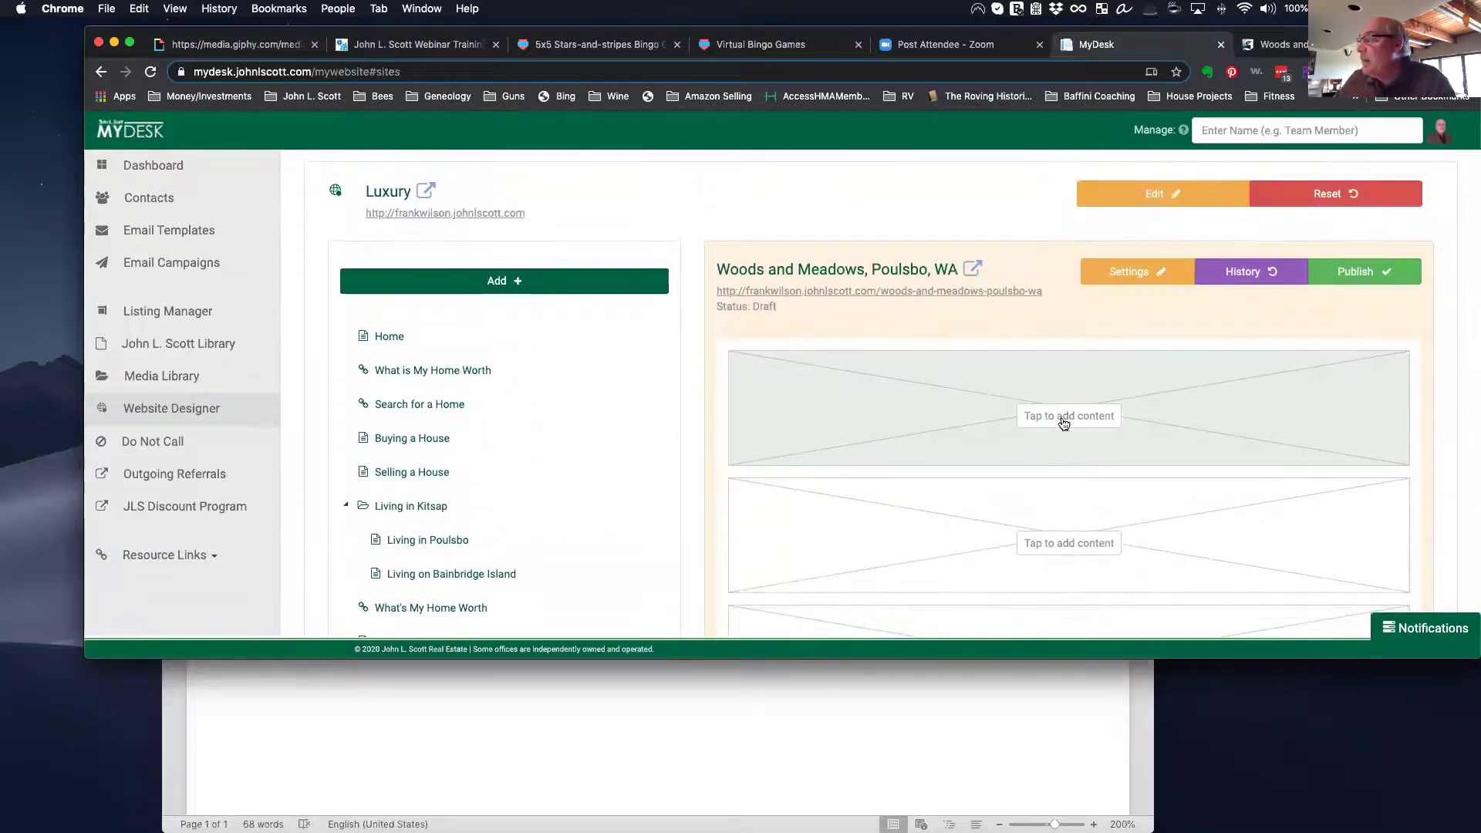
Step: Add an Image block using the Port of Poulsbo photo from the Poulsbo Pictures folder
click(1054, 415)
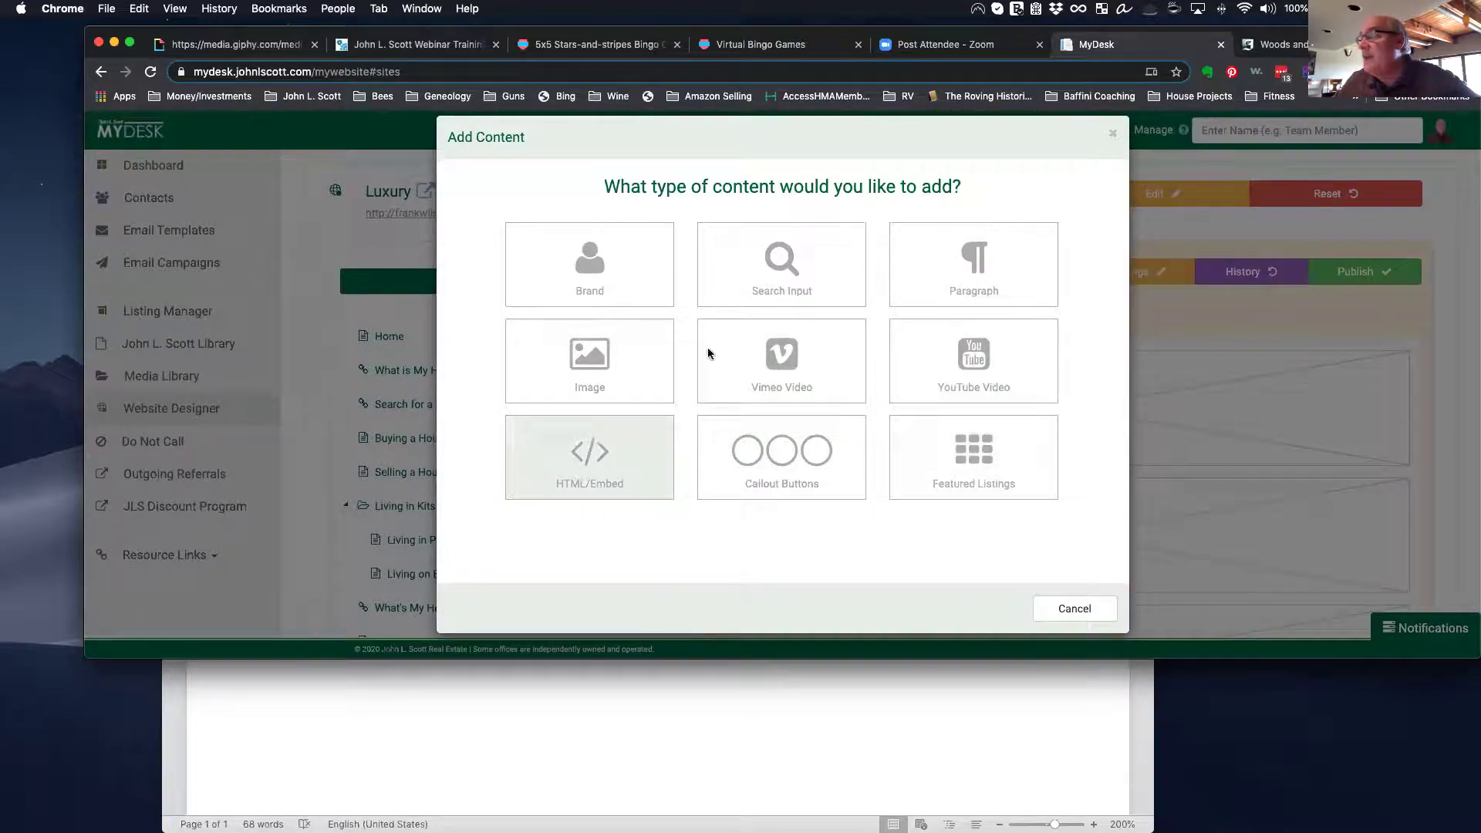
click(601, 370)
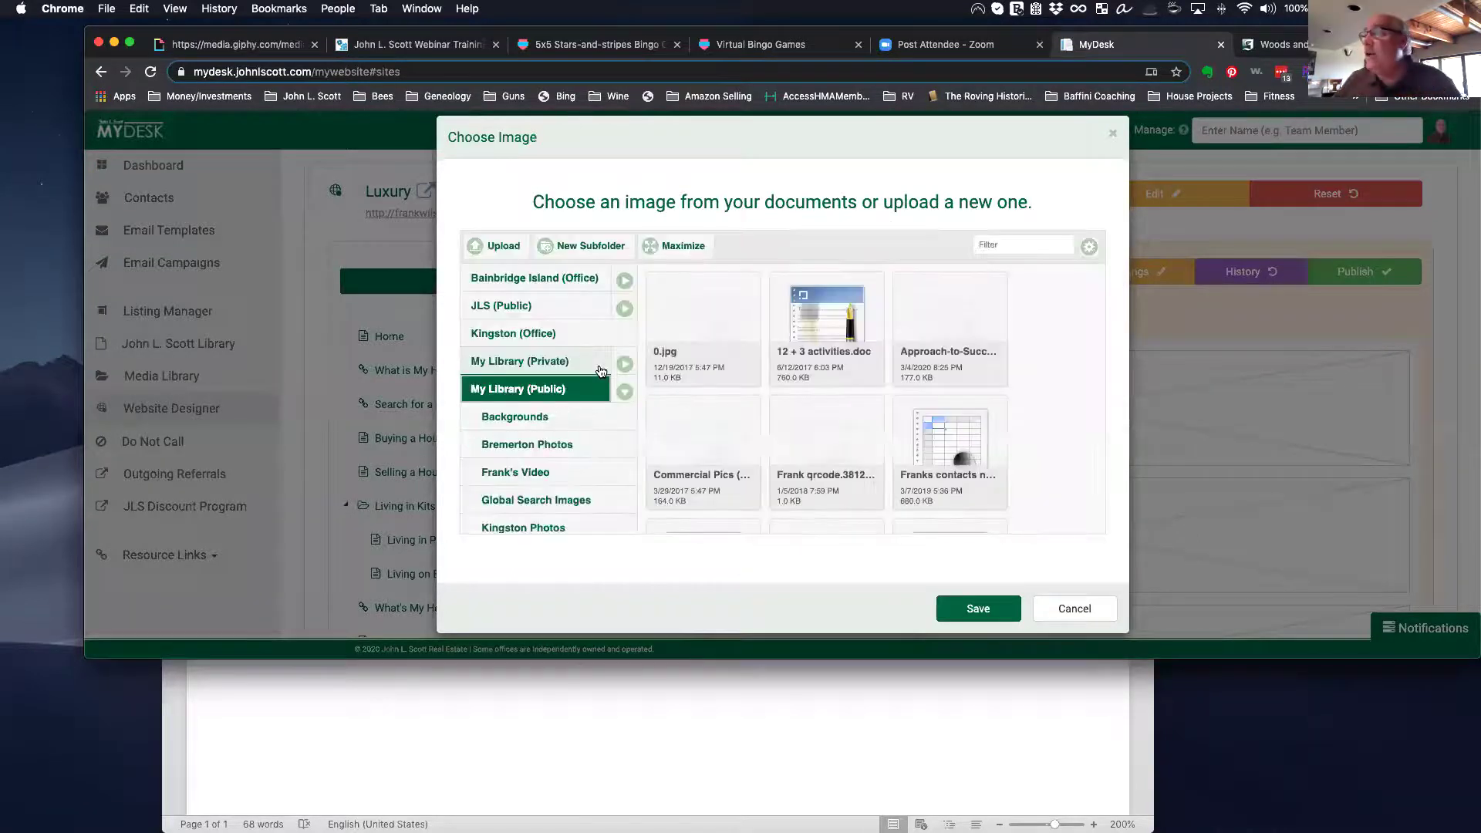
scroll(567, 372, down, 3)
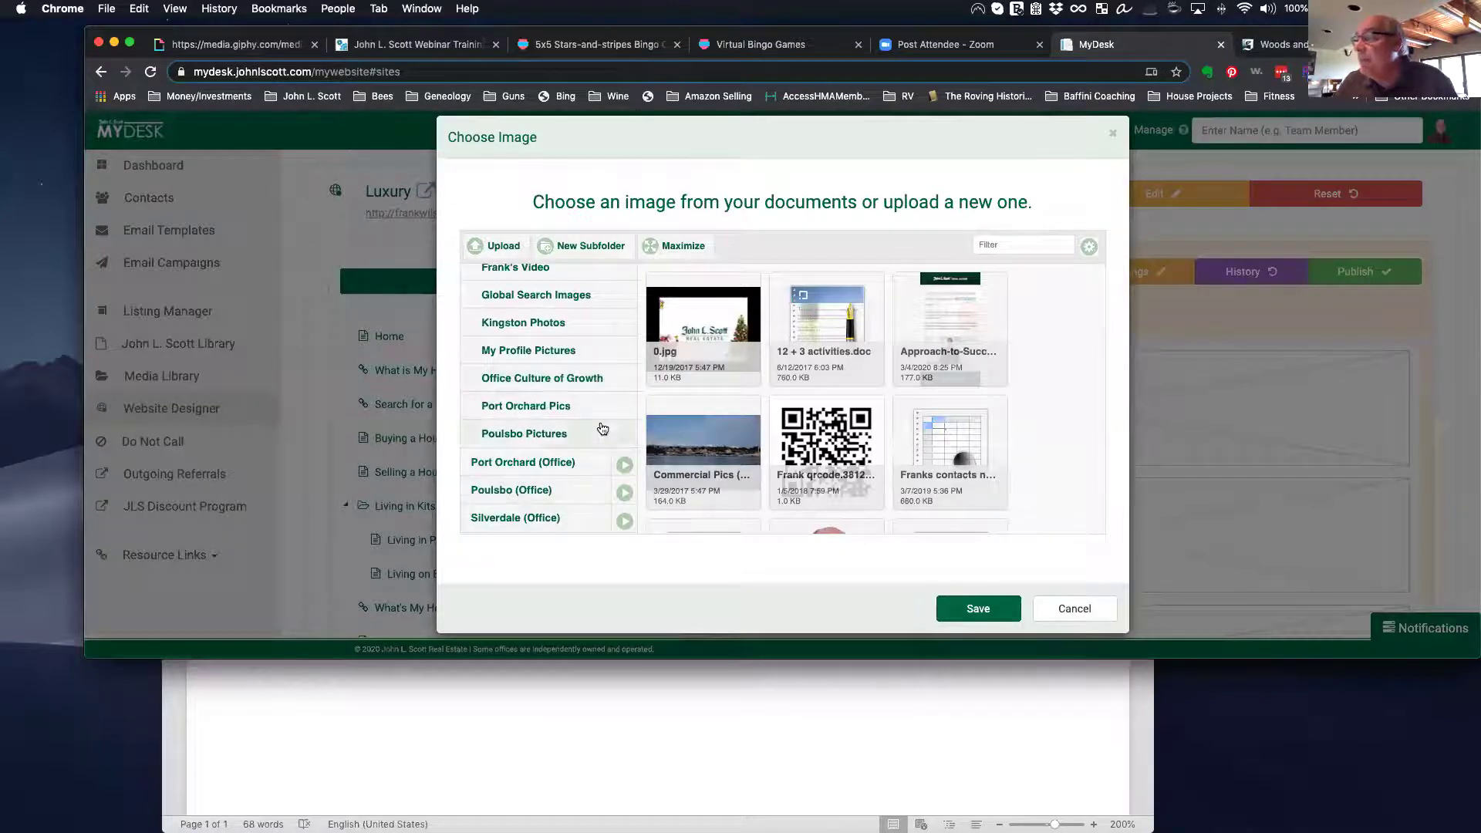
click(591, 433)
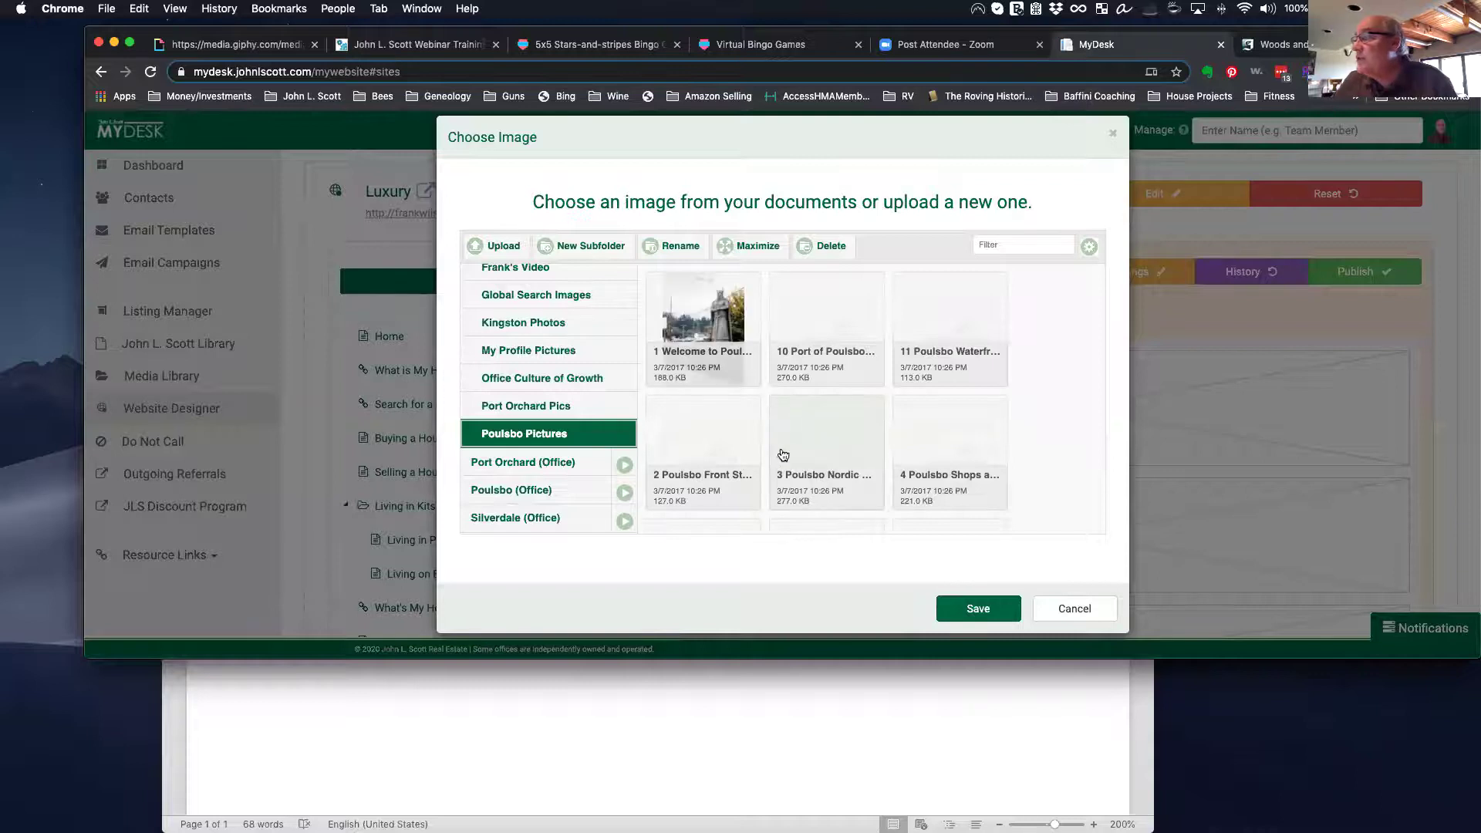
scroll(781, 456, down, 3)
scroll(782, 455, up, 3)
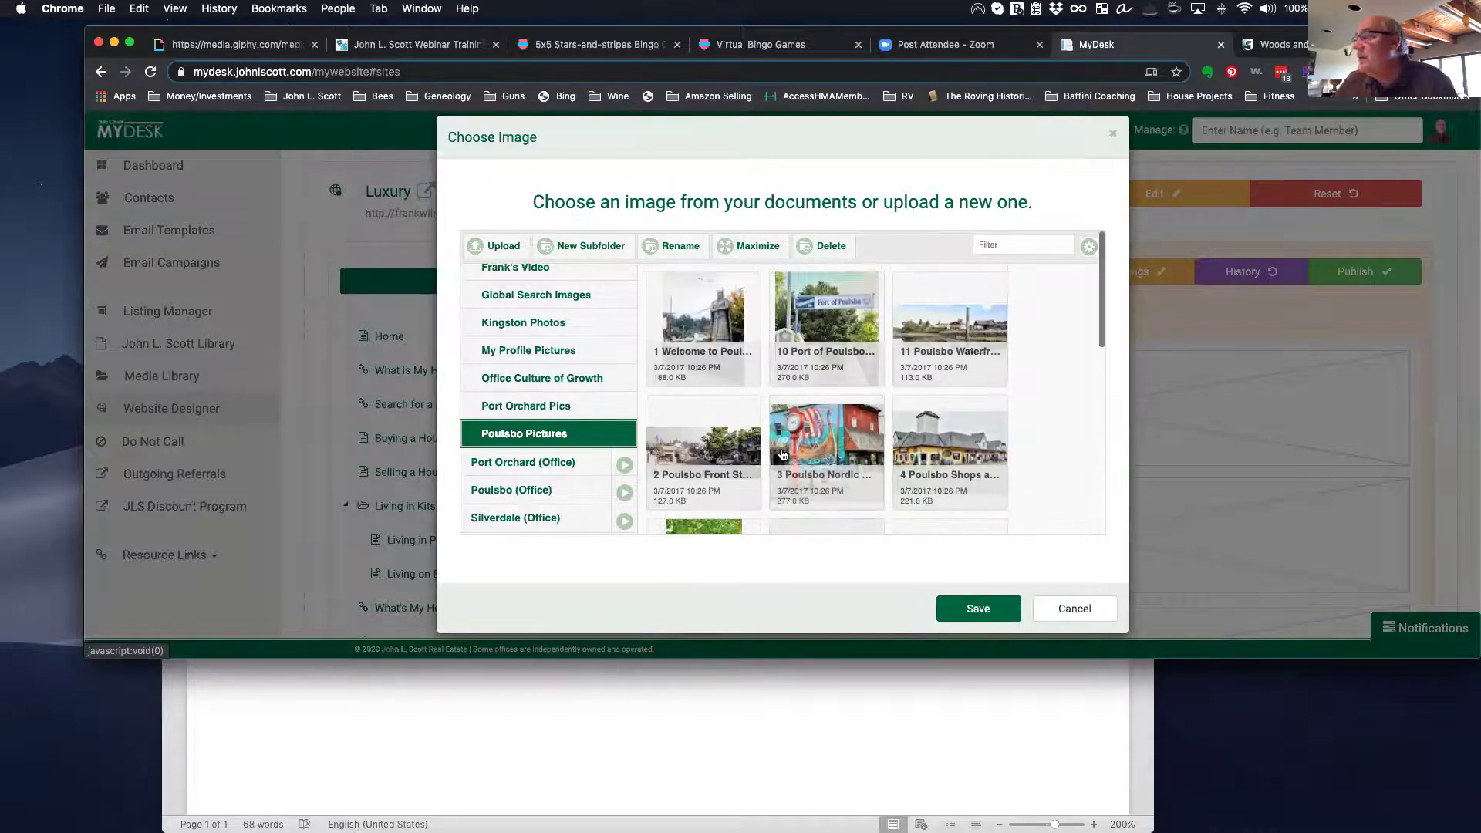
click(835, 332)
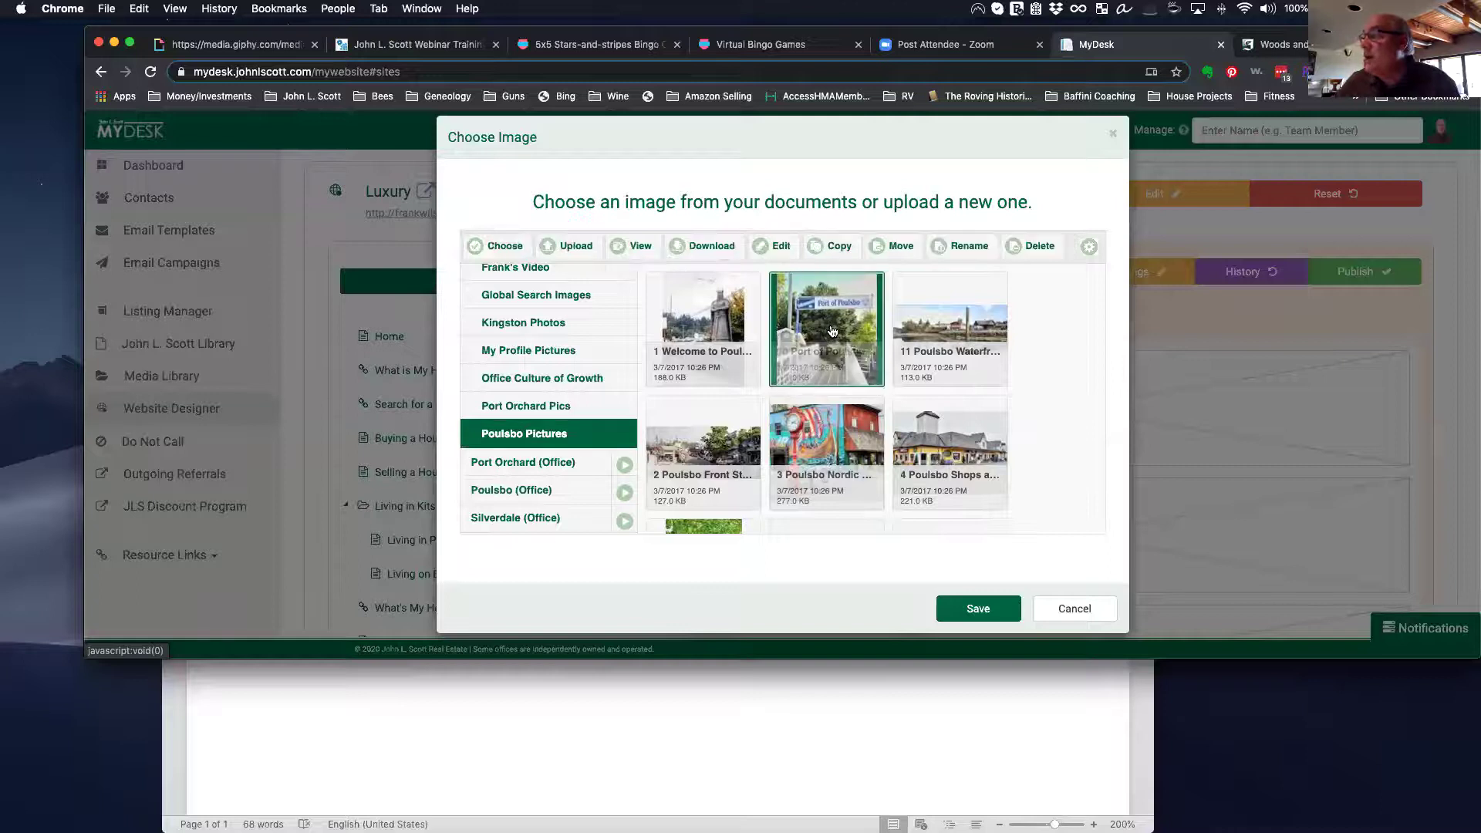
click(982, 609)
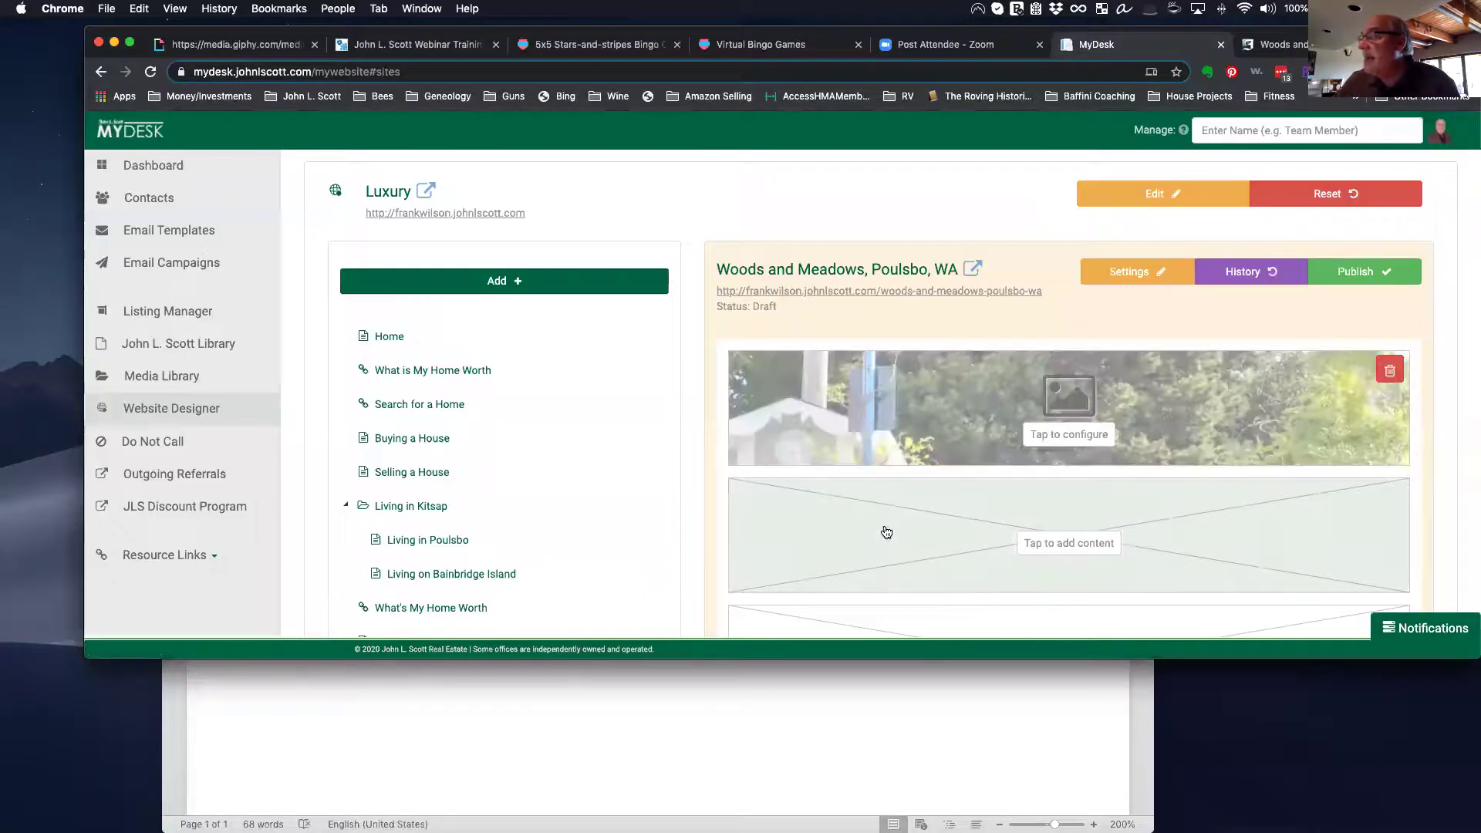
Step: Reopen the header image settings and close them without changes
scroll(885, 534, down, 1)
scroll(885, 534, down, 3)
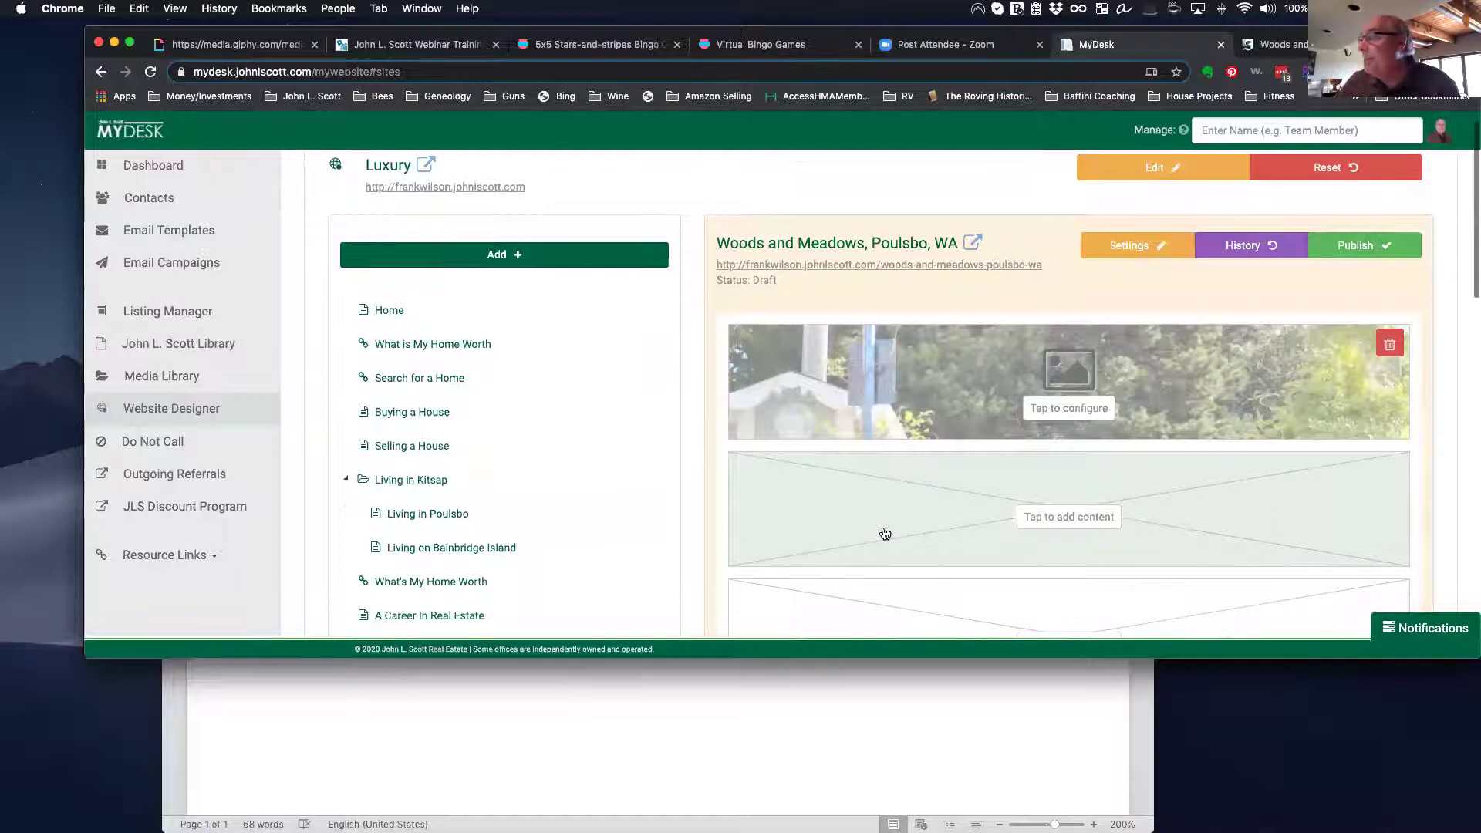
click(1086, 383)
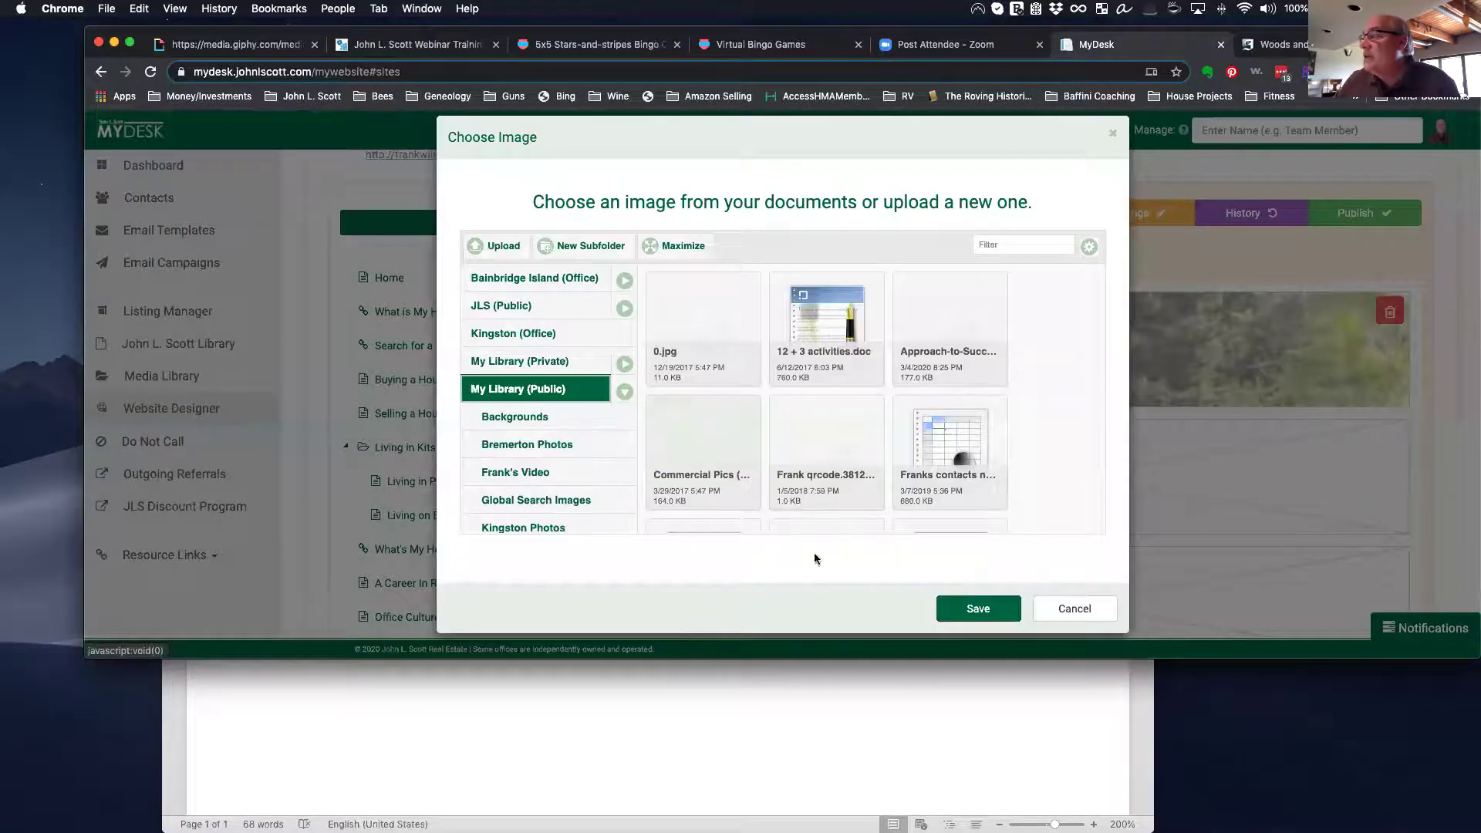
click(1070, 615)
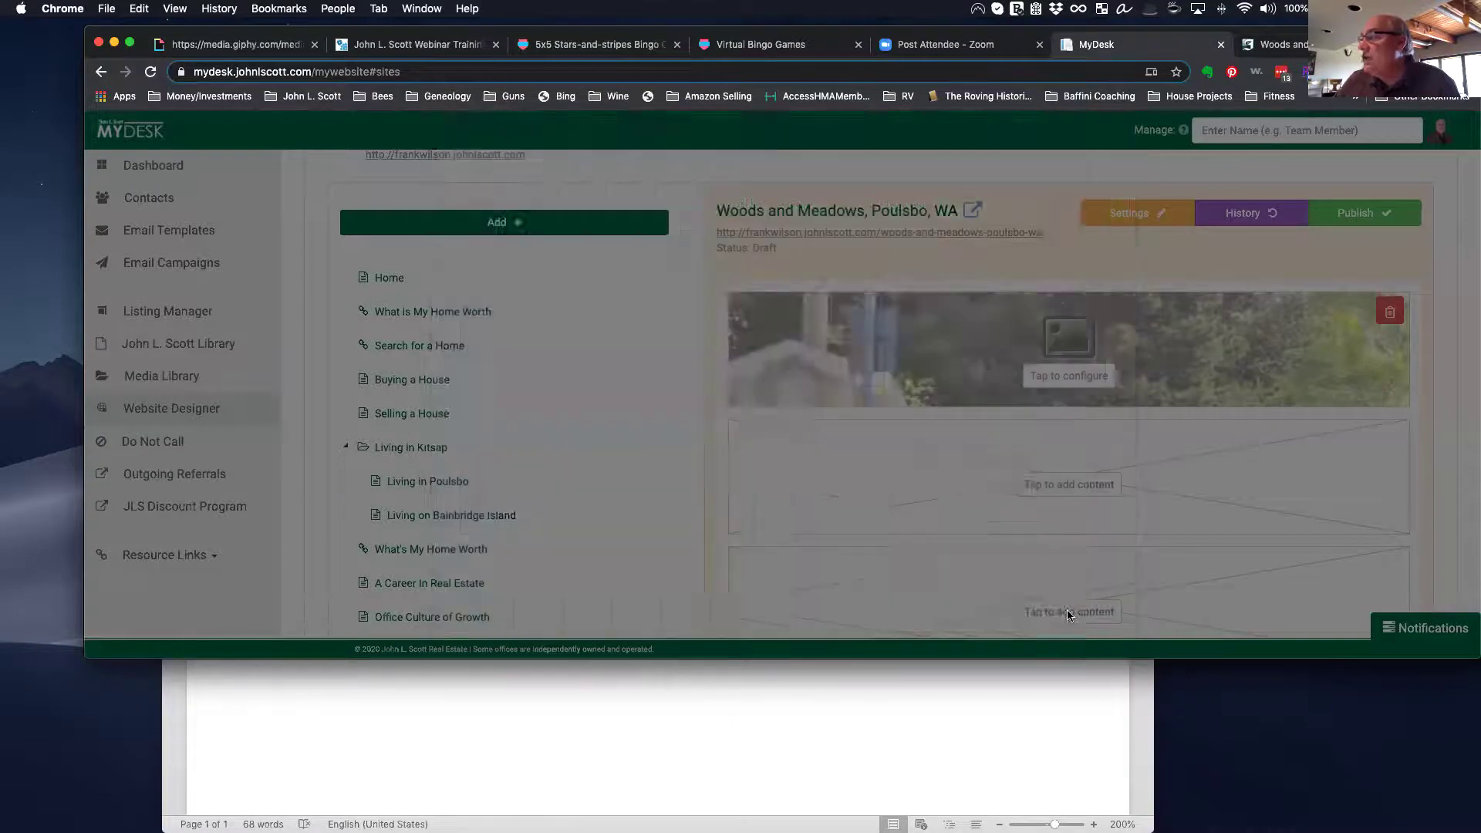
scroll(1061, 462, down, 2)
scroll(1061, 461, down, 2)
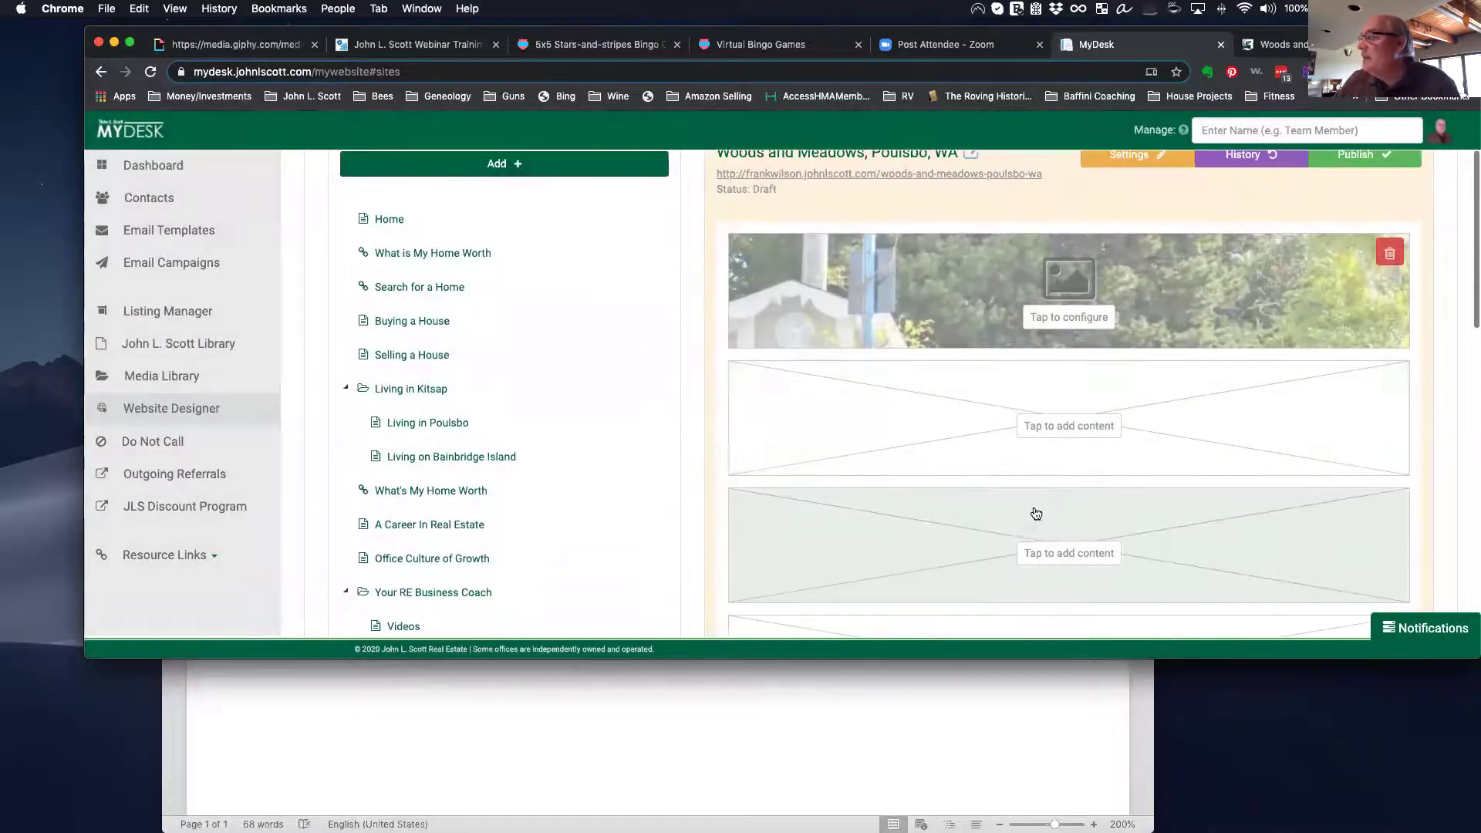
Step: Add a paragraph describing Wood and Meadows as a premier neighborhood built by Chaffy in 1999, 532 homes
click(1080, 429)
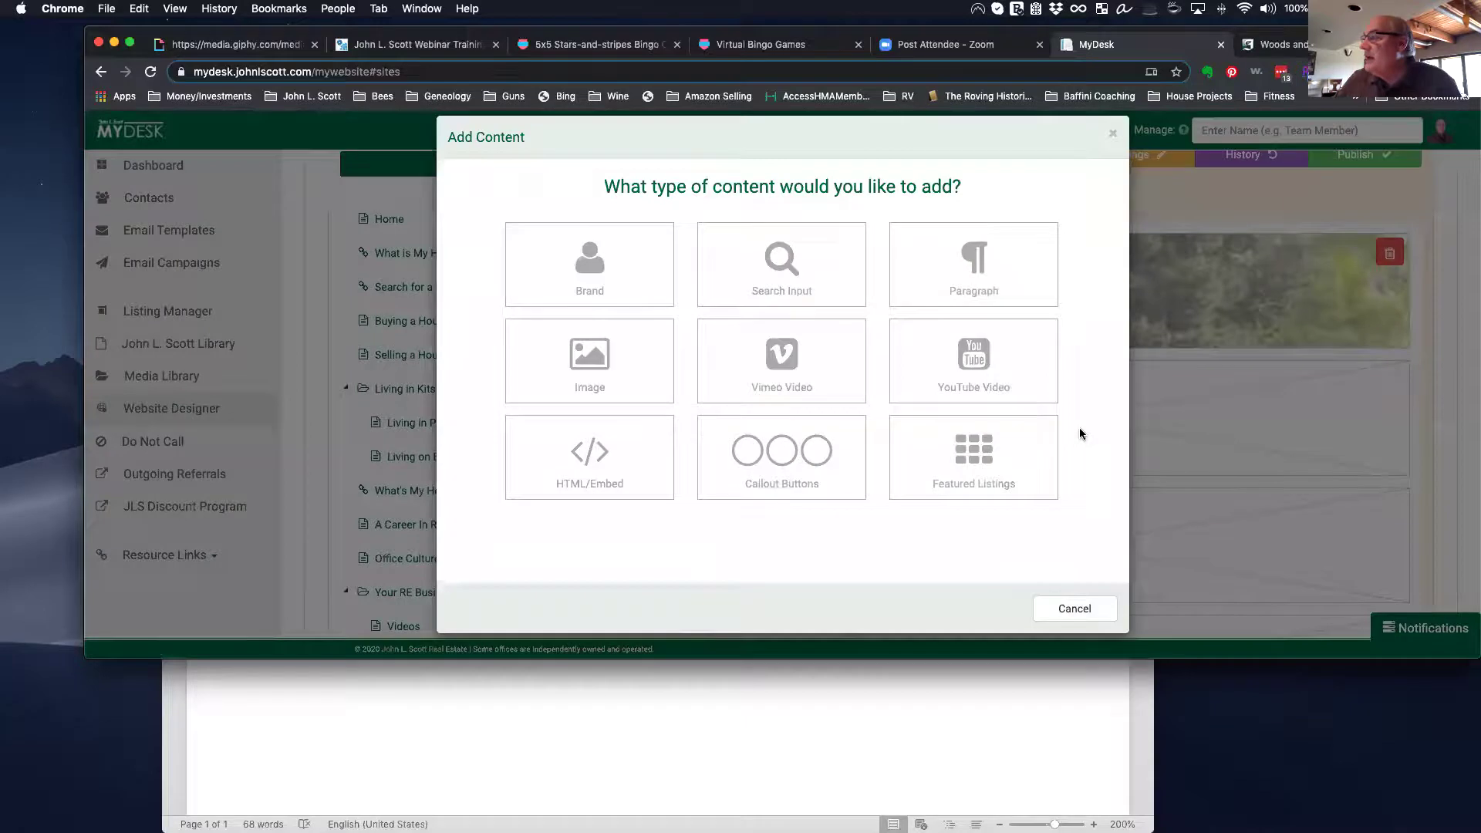
click(1003, 304)
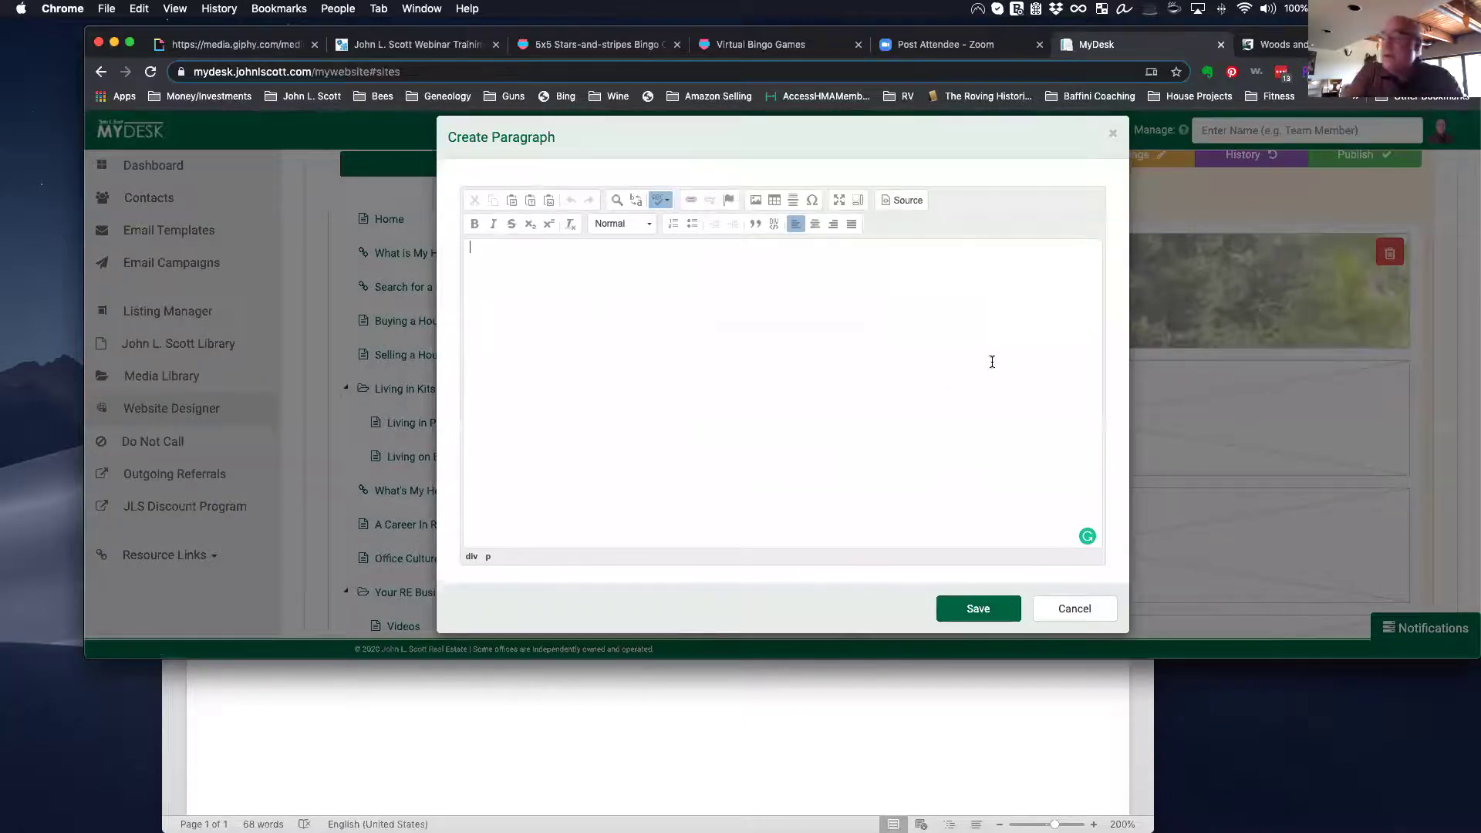
text(Wood and Meadows)
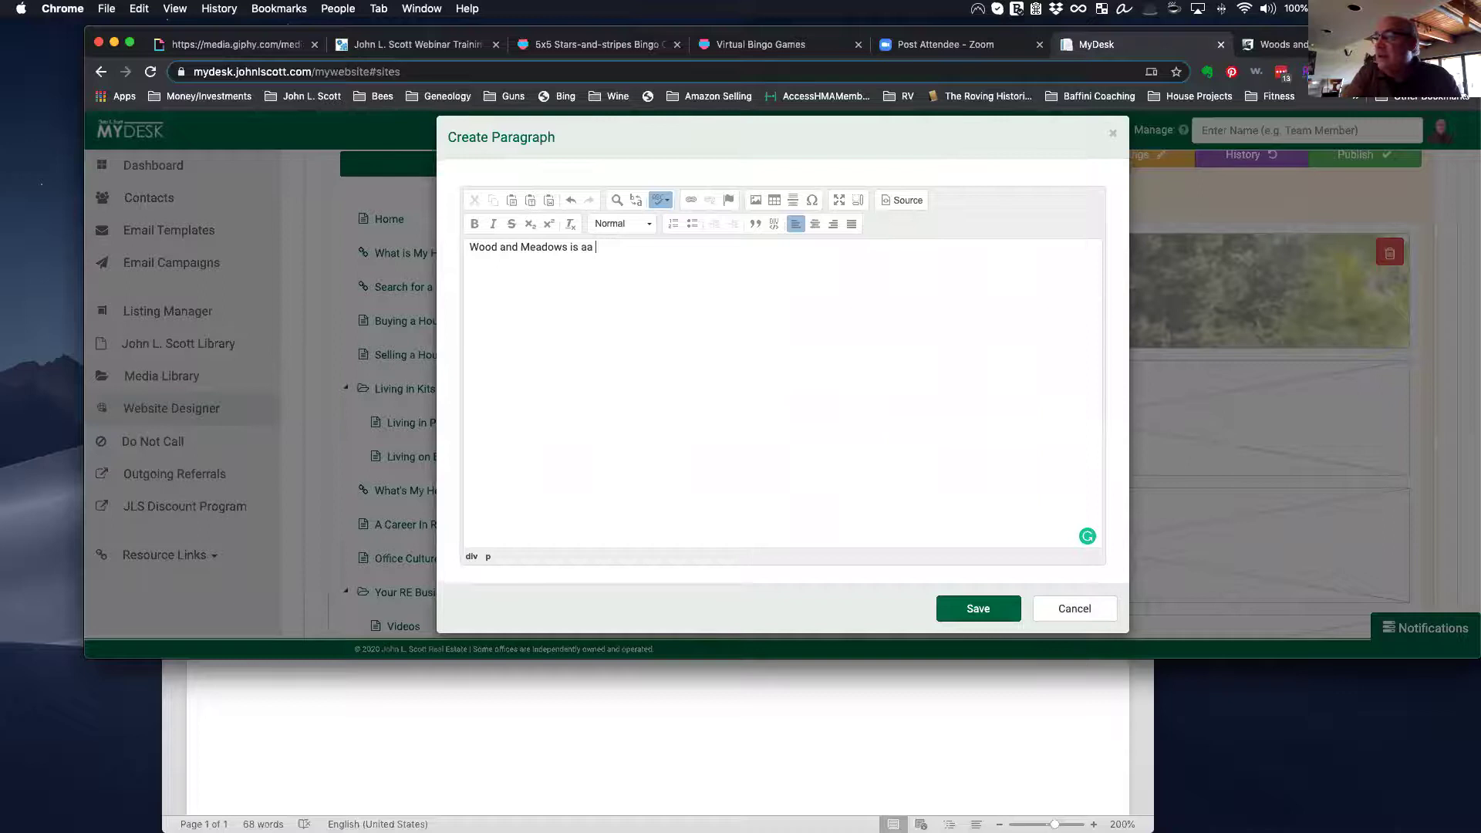
text( is a premie)
key(BackSpace)
text(neighborhood built by)
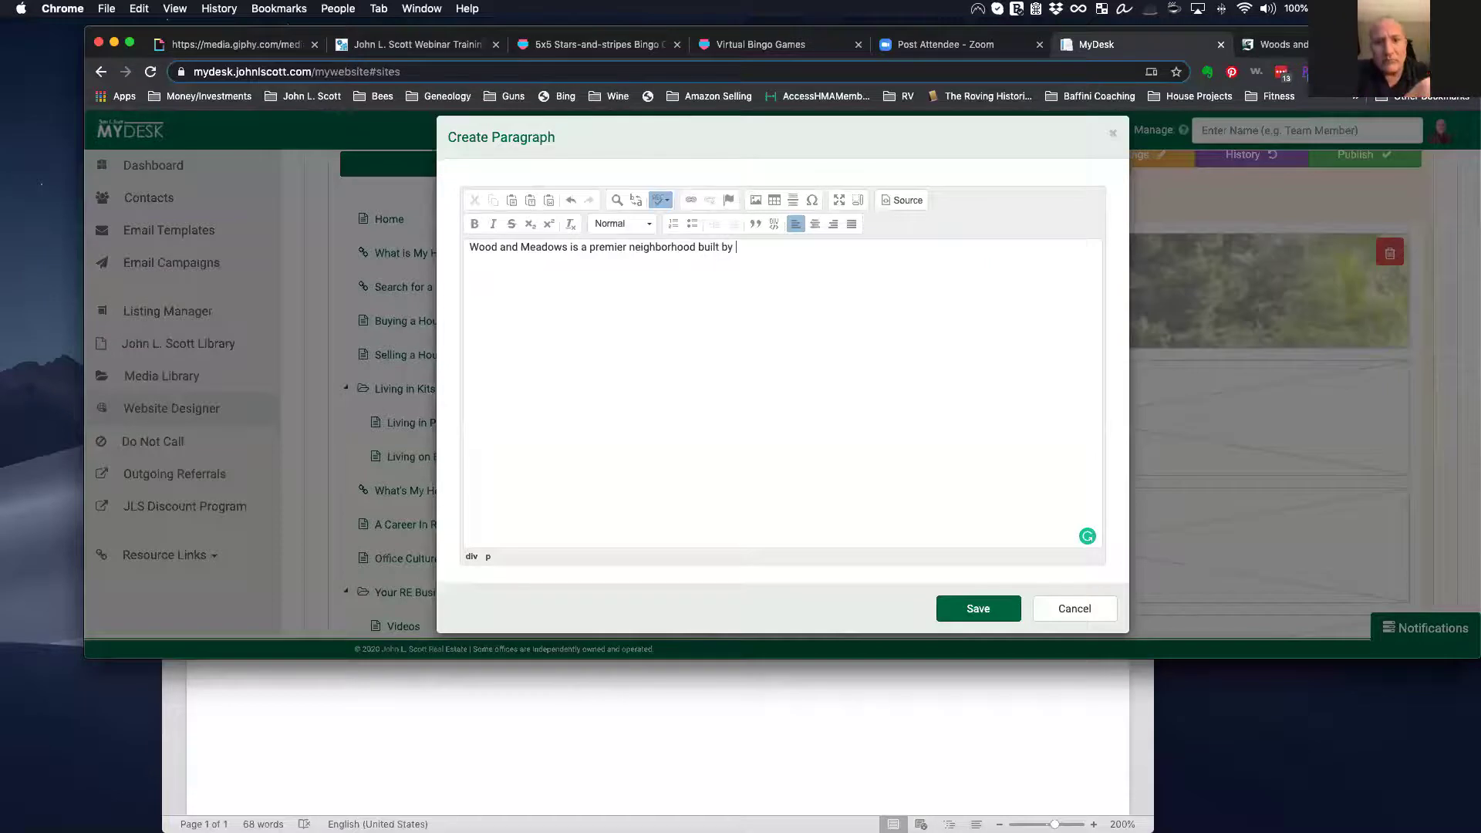
text(Che)
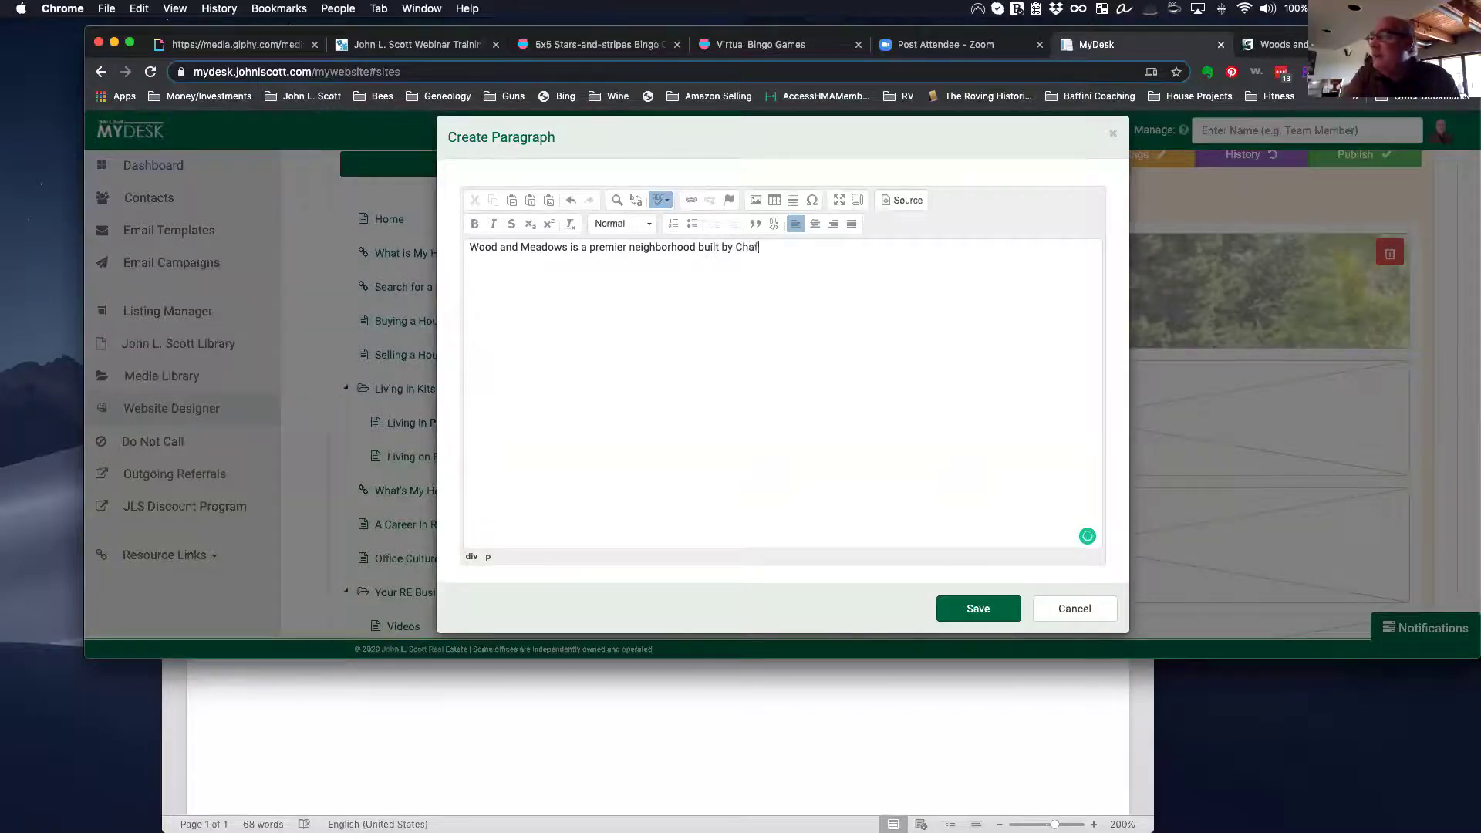
text(ff)
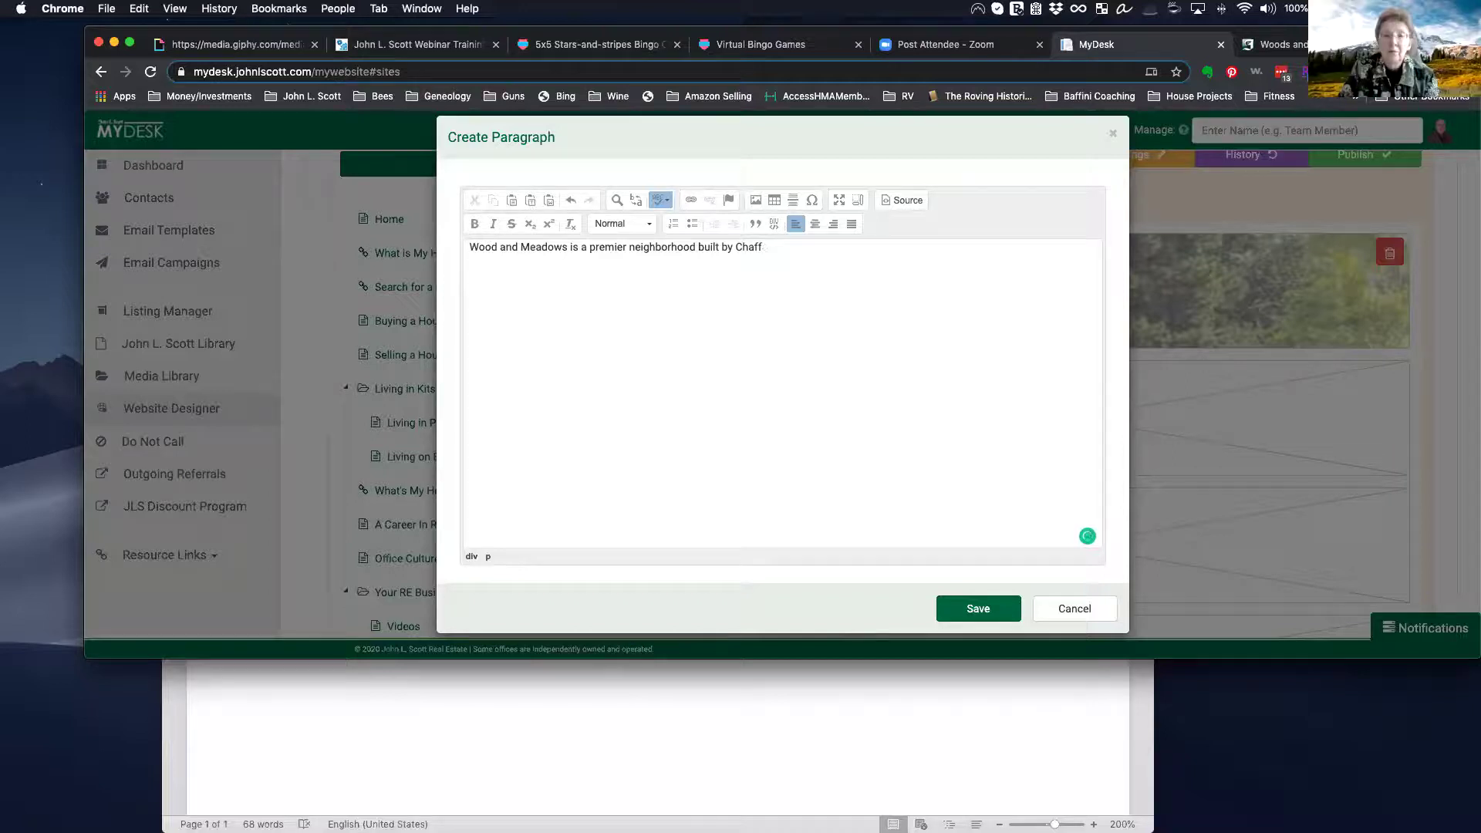
text(e in the)
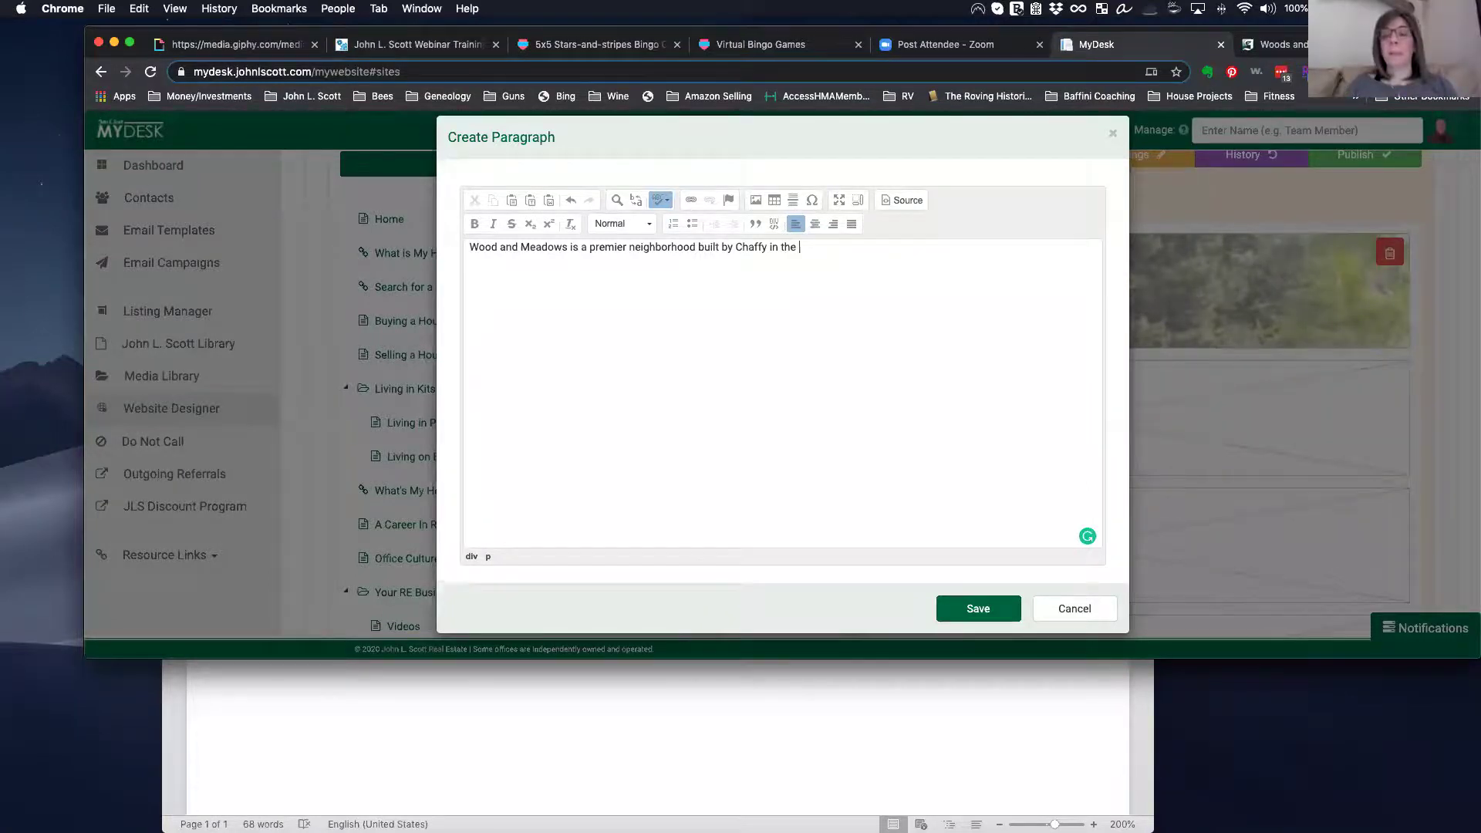
key(BackSpace)
key(BackSpace)
text(1999. It has 532)
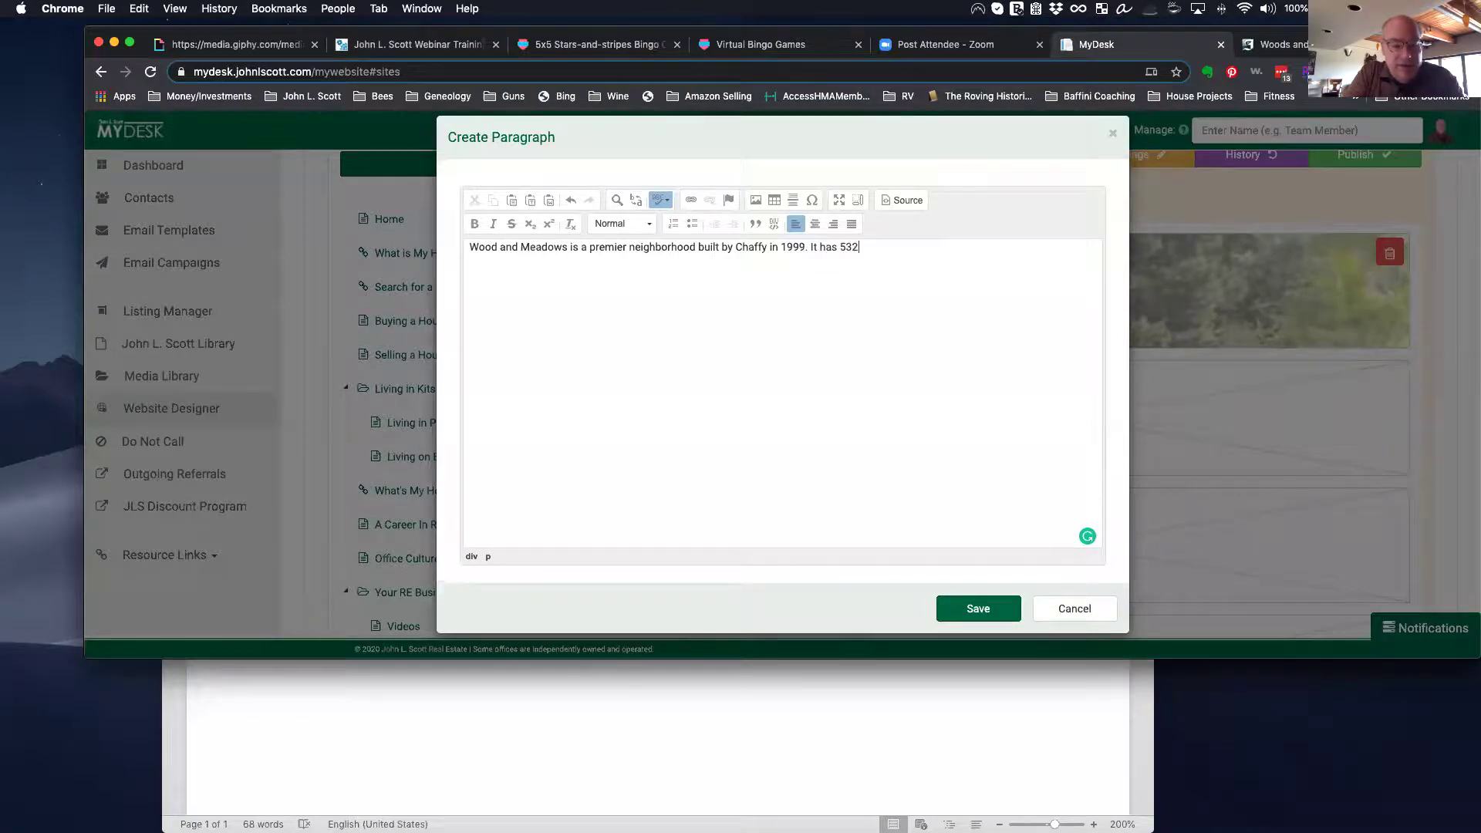
text(mes of various)
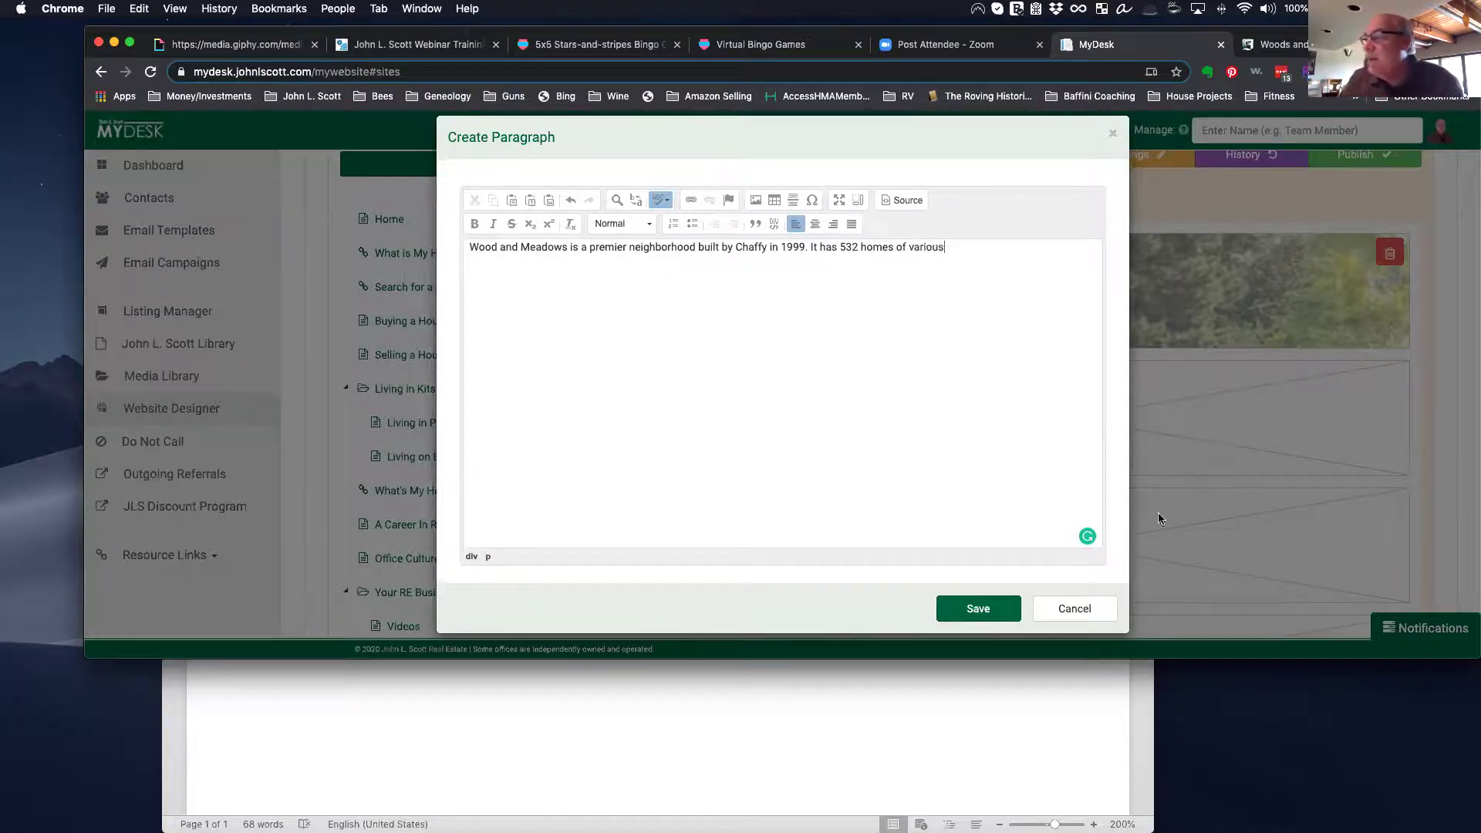
click(978, 610)
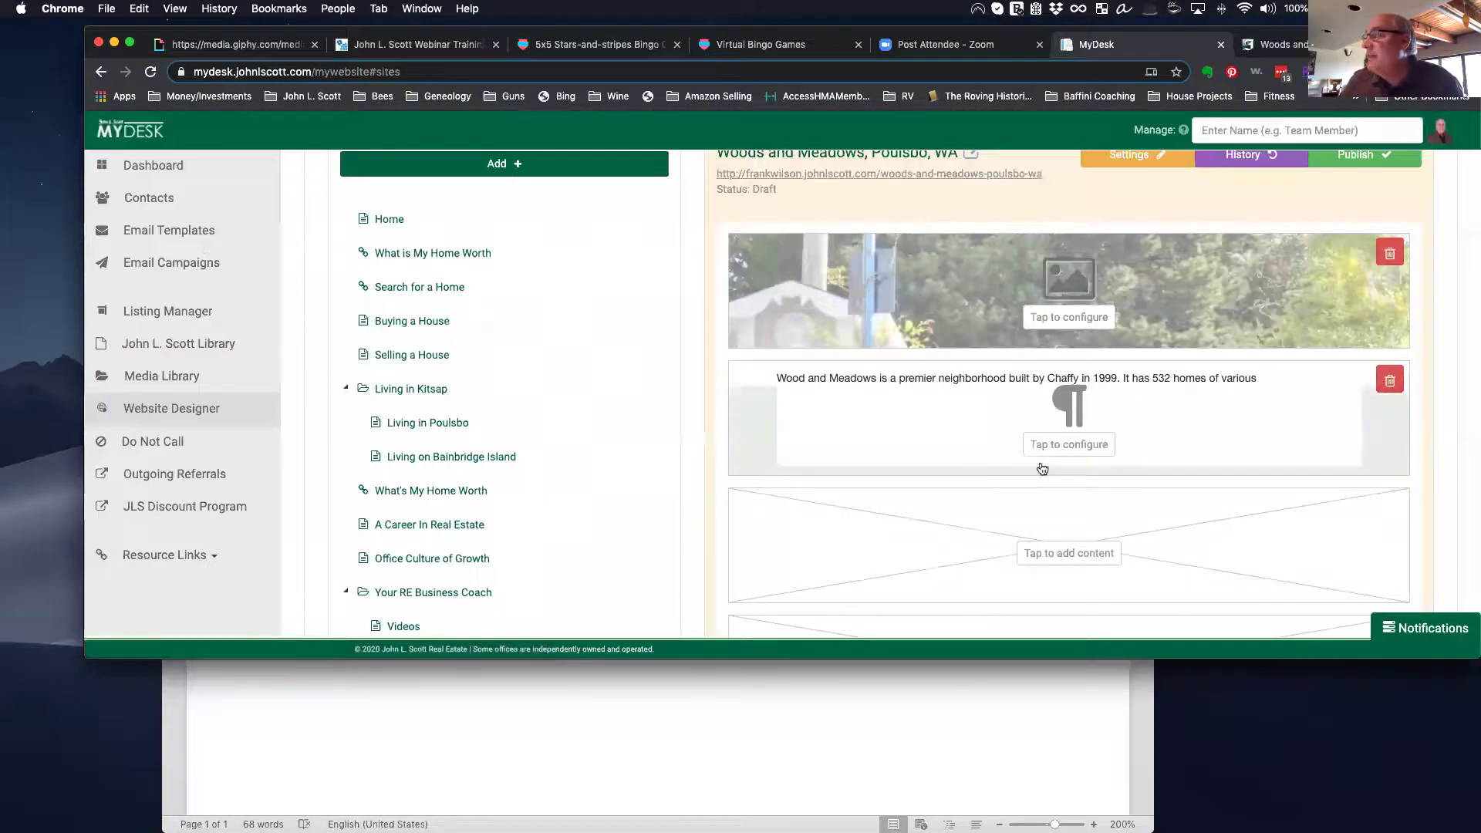
Step: Add a Featured Listings block with the title bar 'Homes currently for Sale in Woods and Meadows'
scroll(605, 434, down, 2)
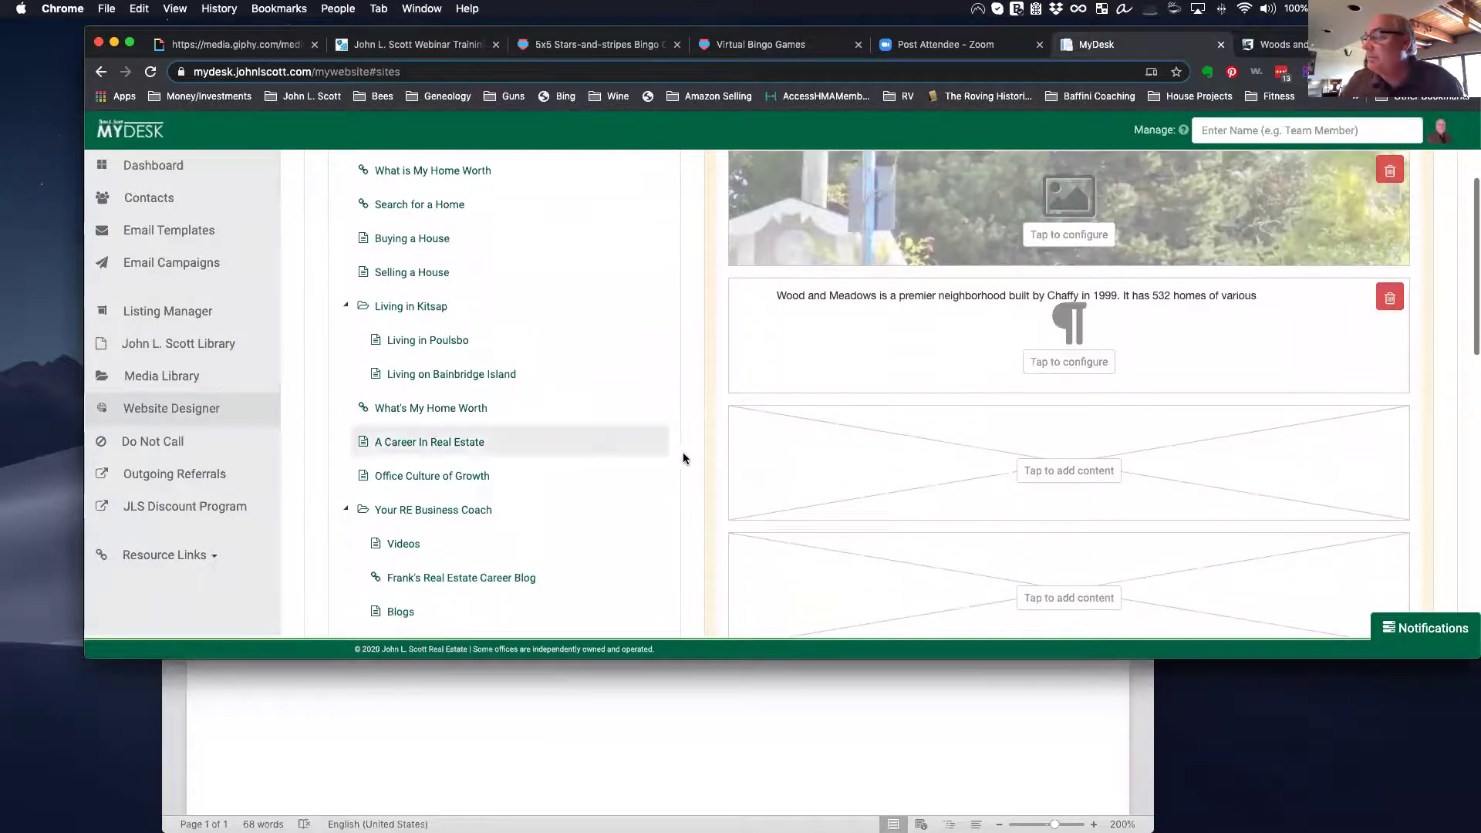
click(1109, 471)
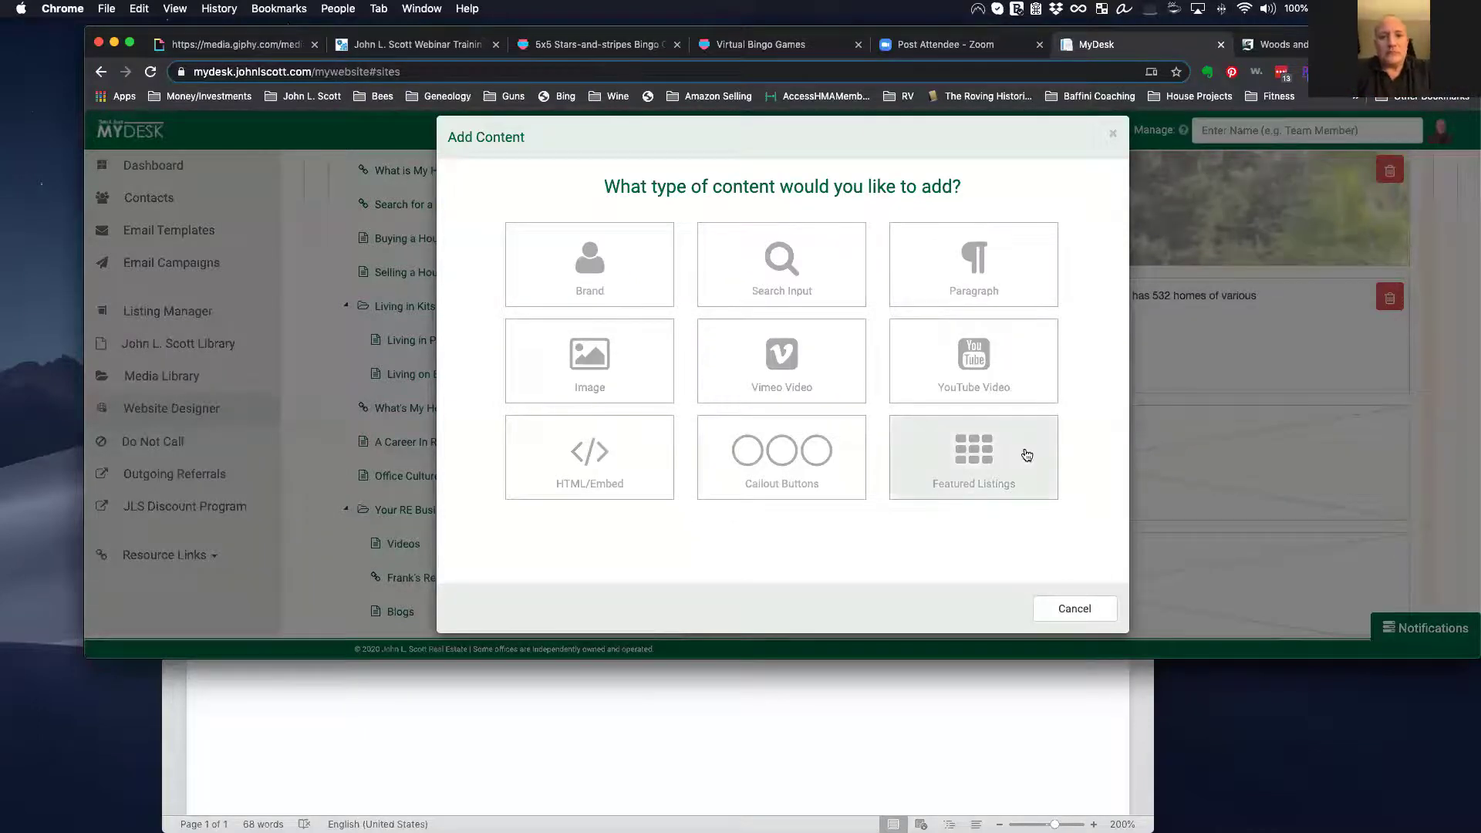
click(979, 452)
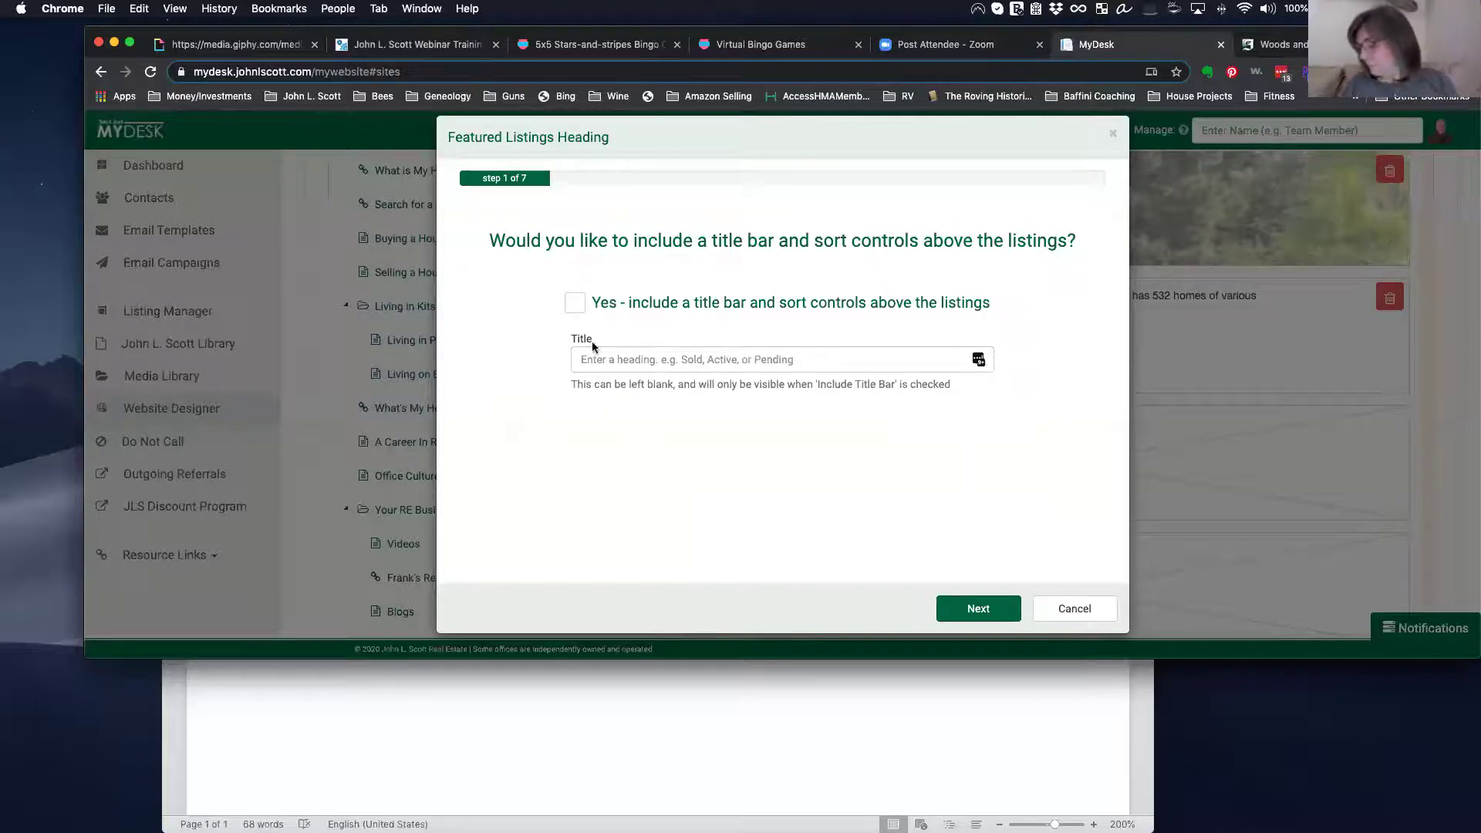
click(576, 304)
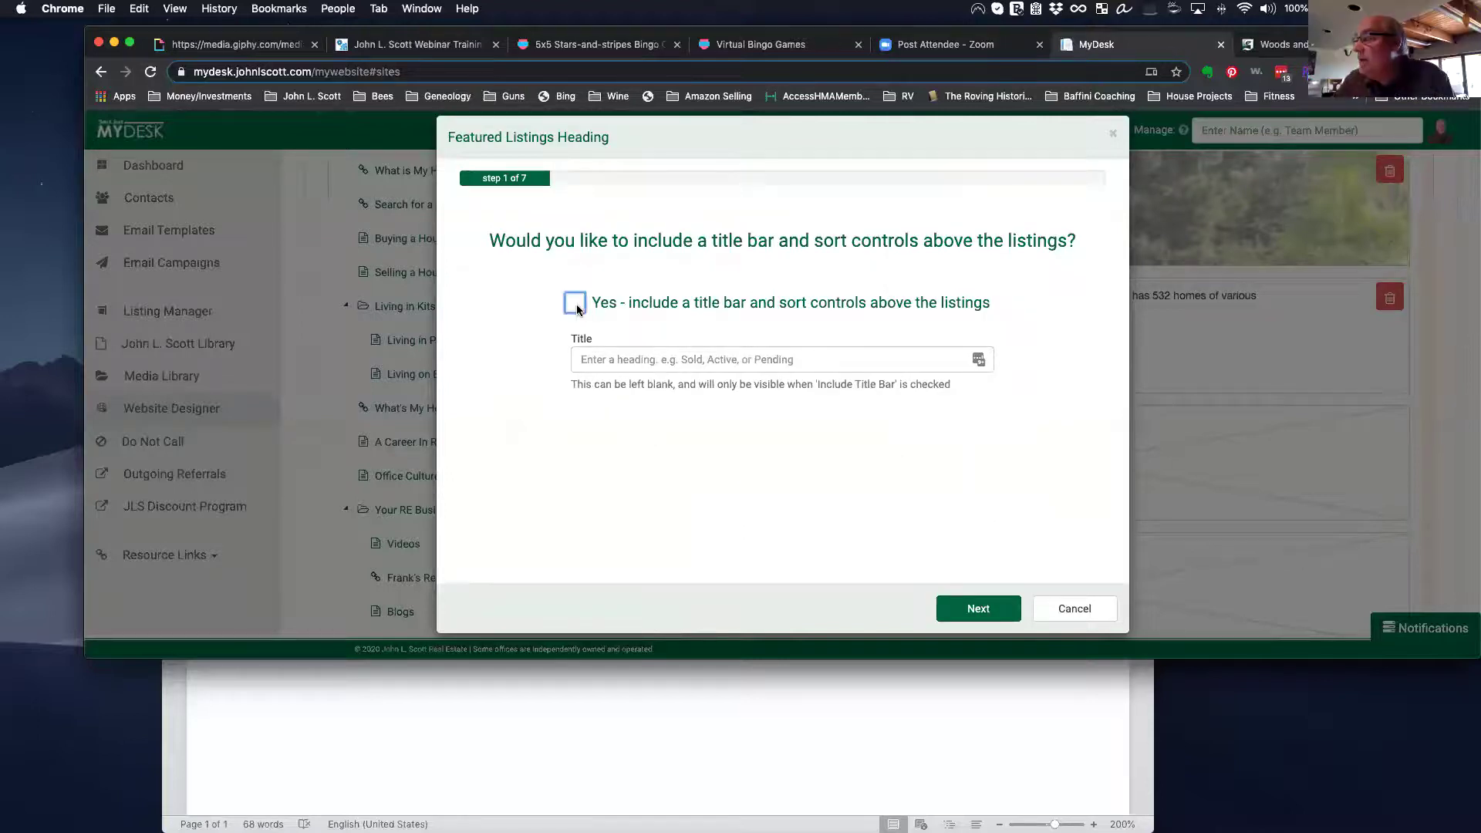
click(887, 358)
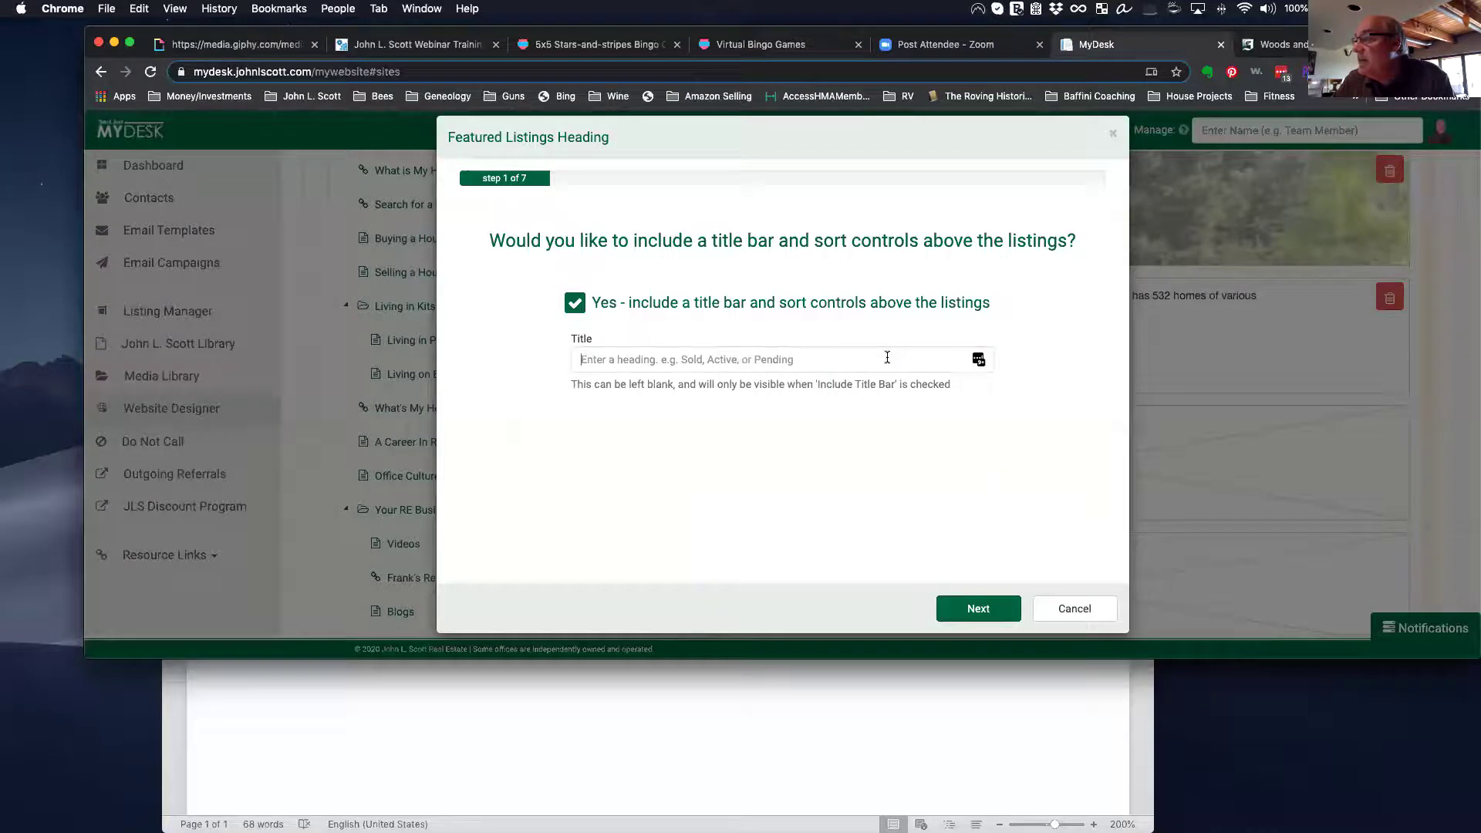
text(Homes )
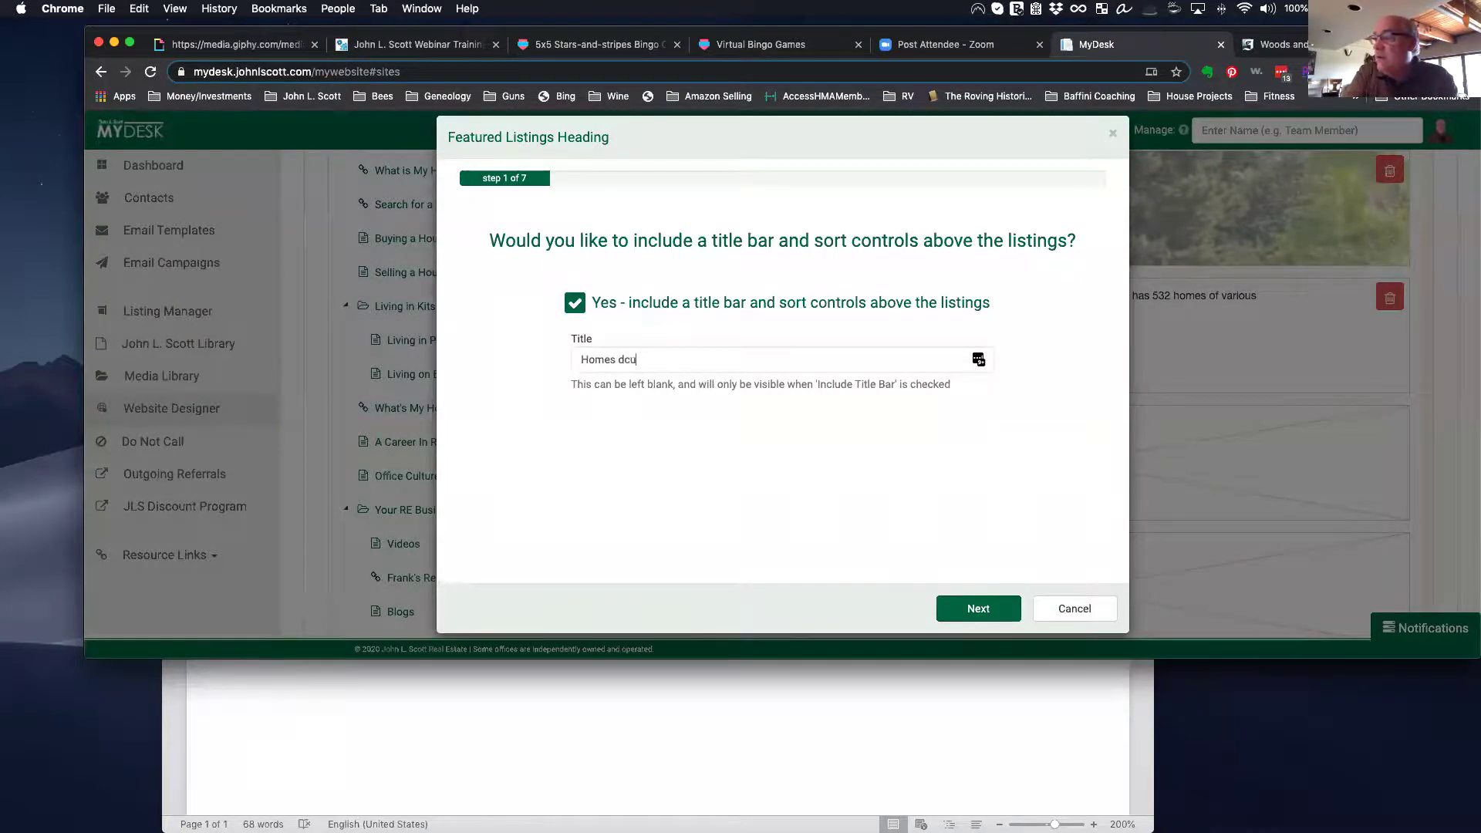
text(currently for Sale in Woods an)
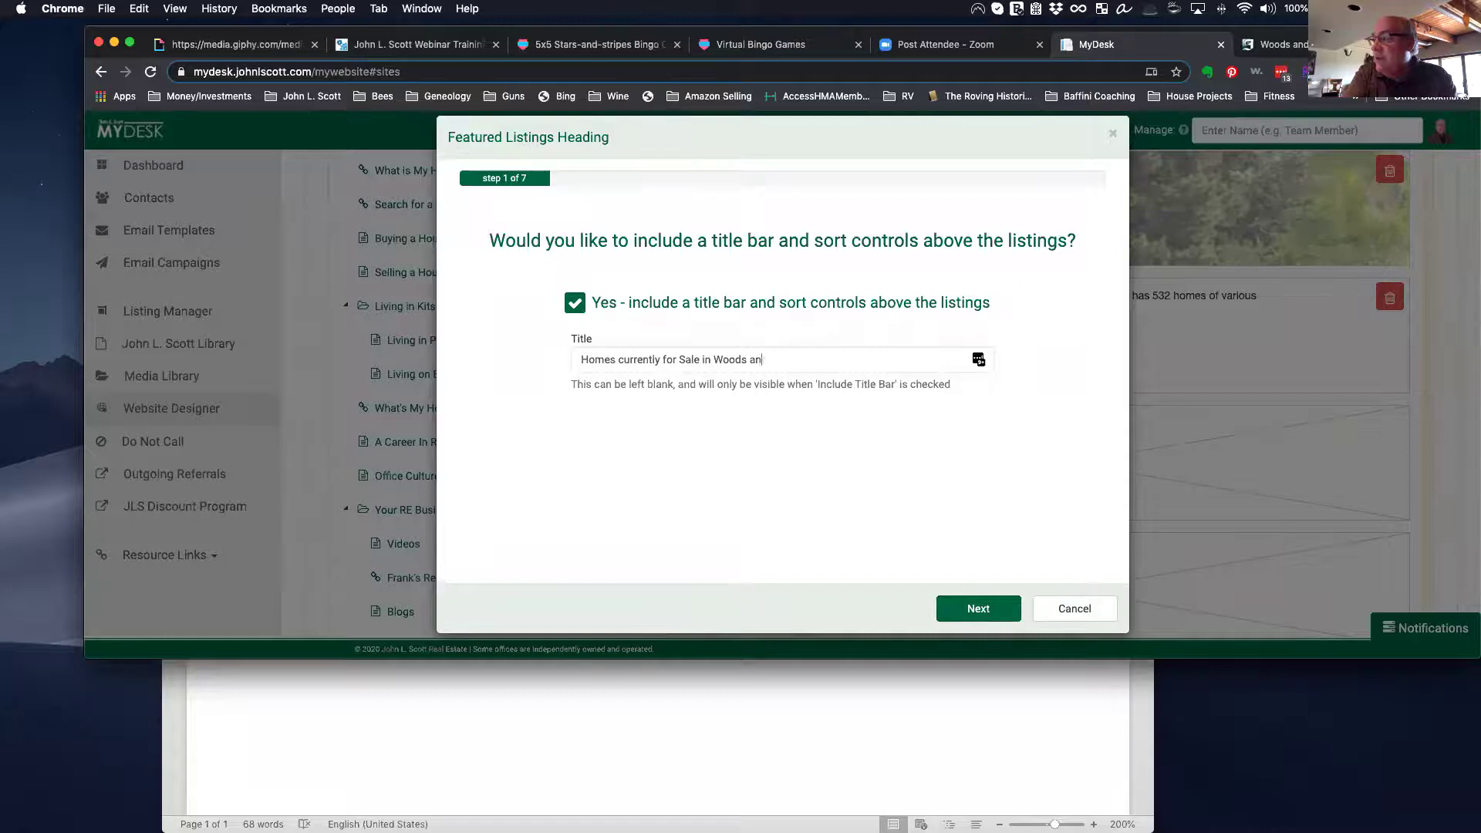
text(d Meadows)
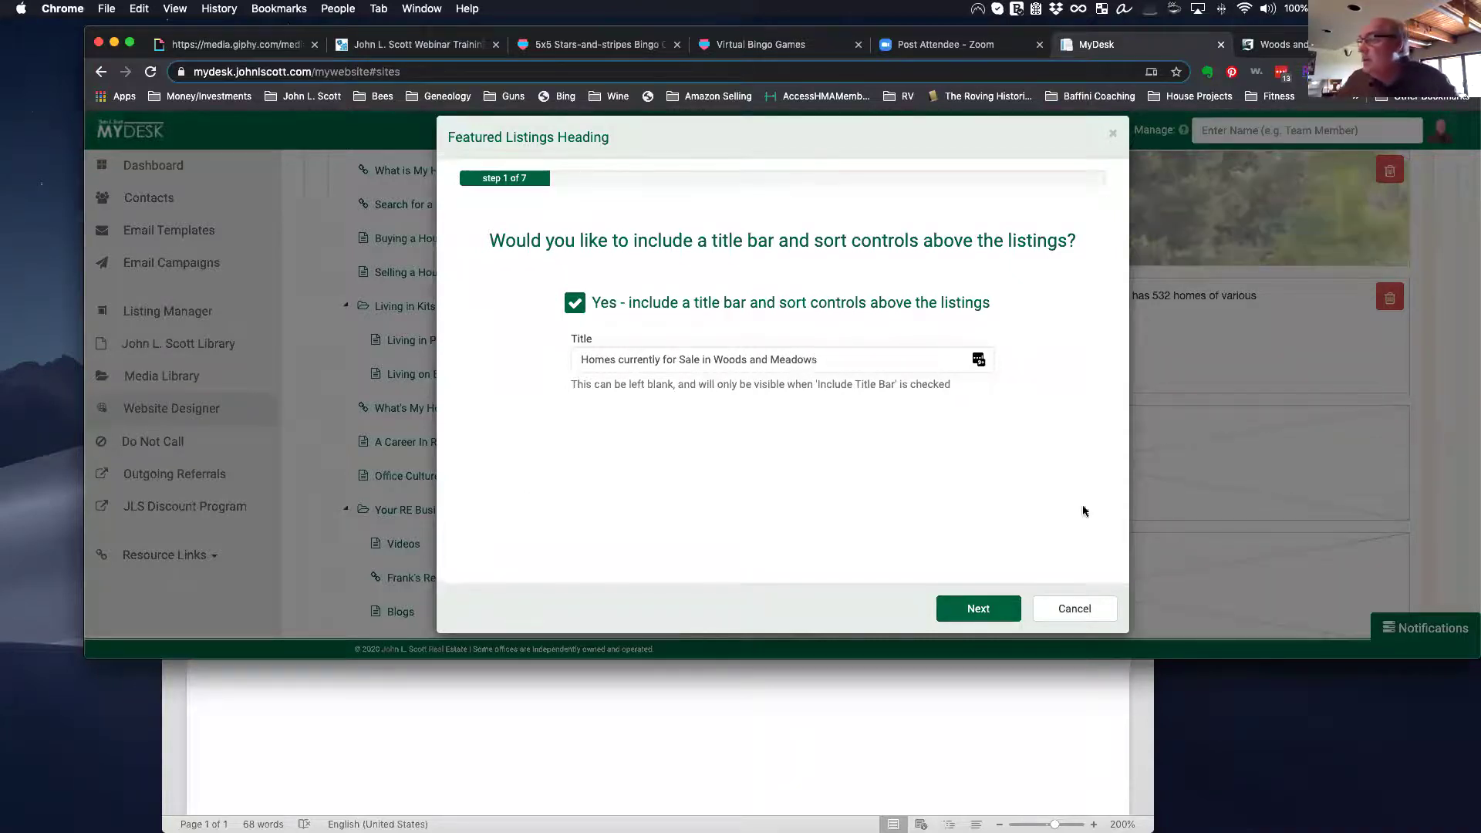
Step: Source the listings from the 'Living in Poulsbo' saved search, excluding pending, sold and new listings
click(1008, 617)
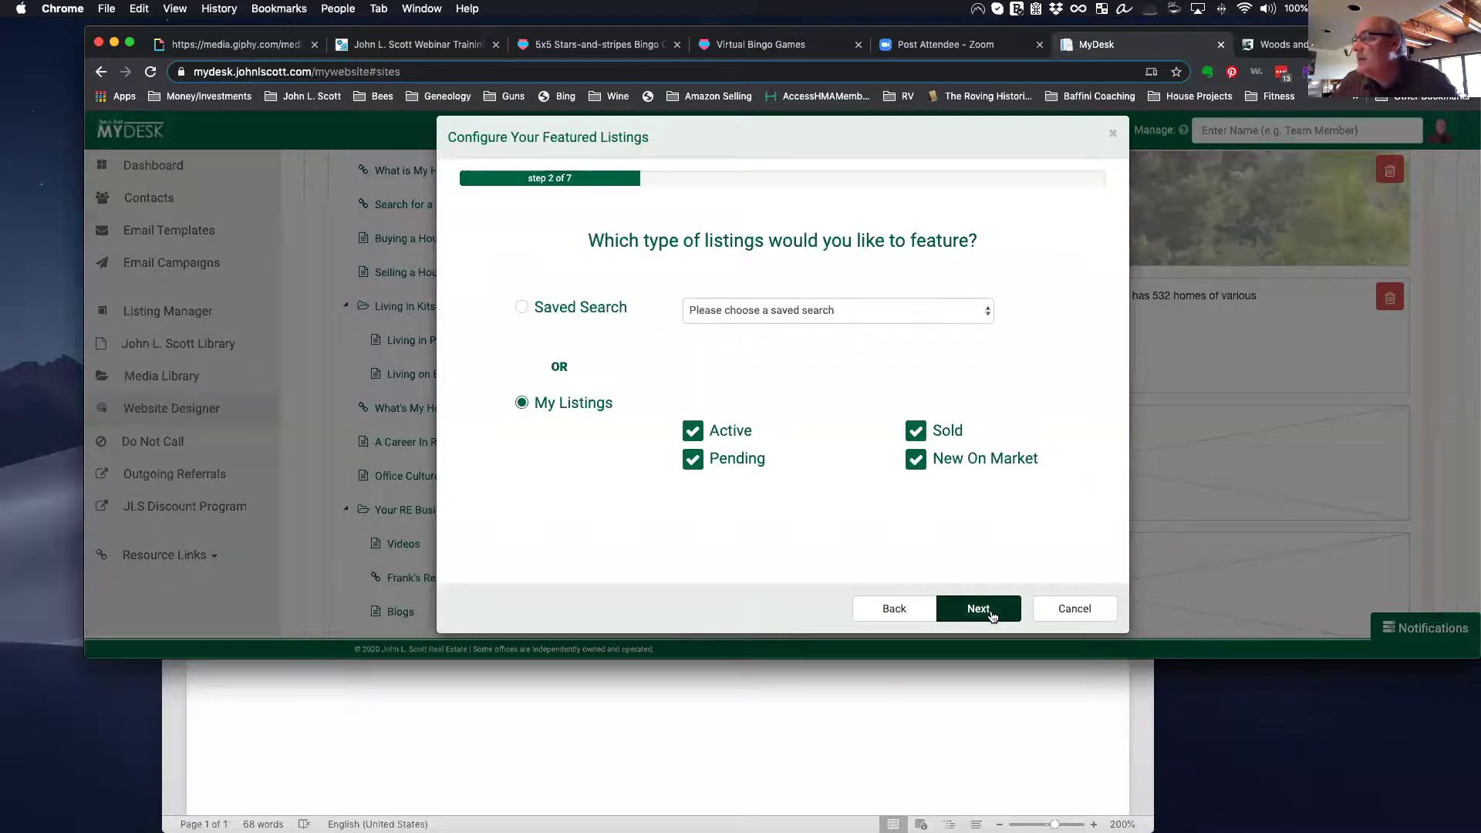
click(698, 461)
click(916, 431)
click(917, 461)
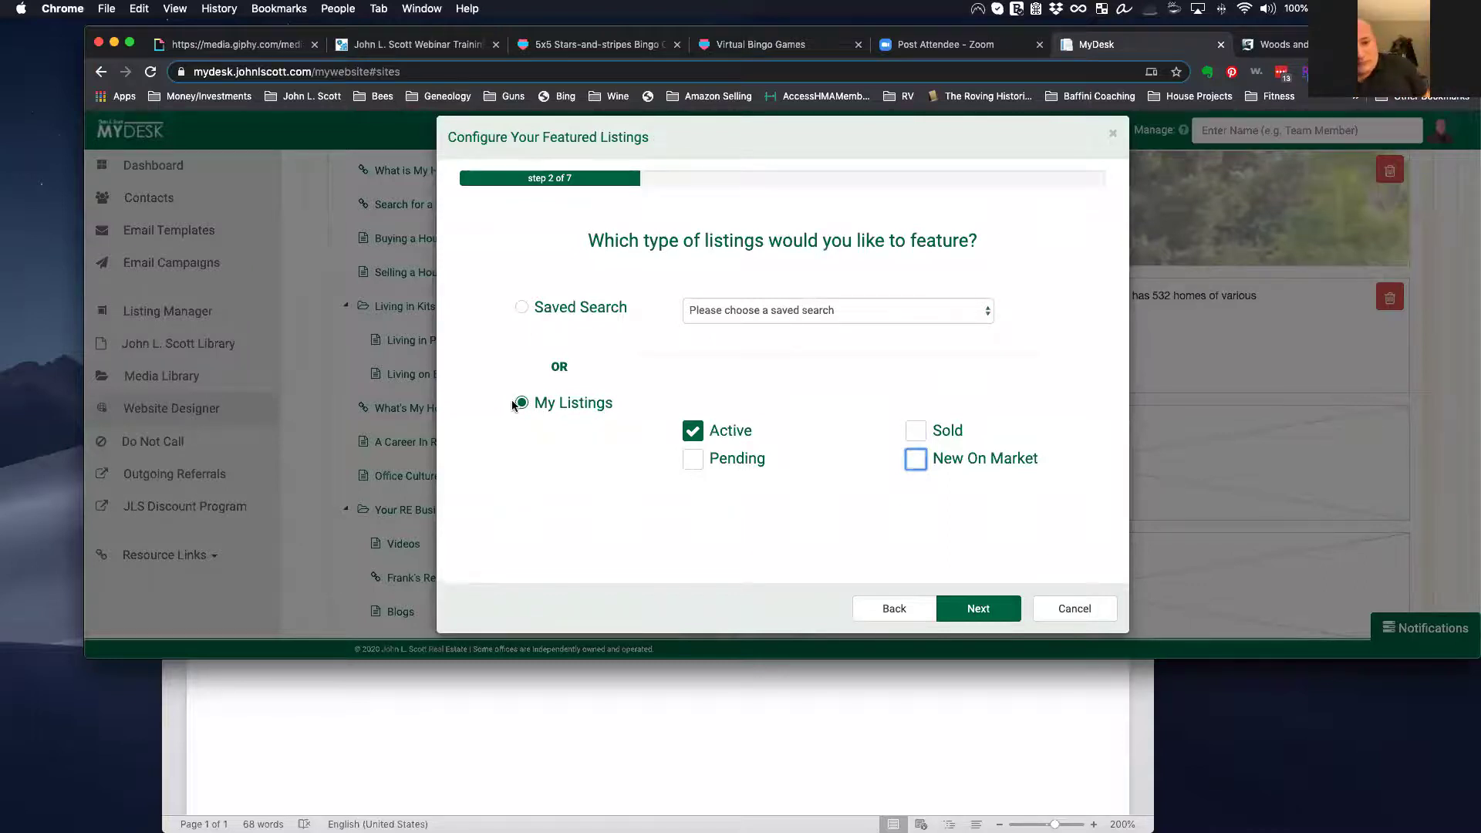
click(523, 308)
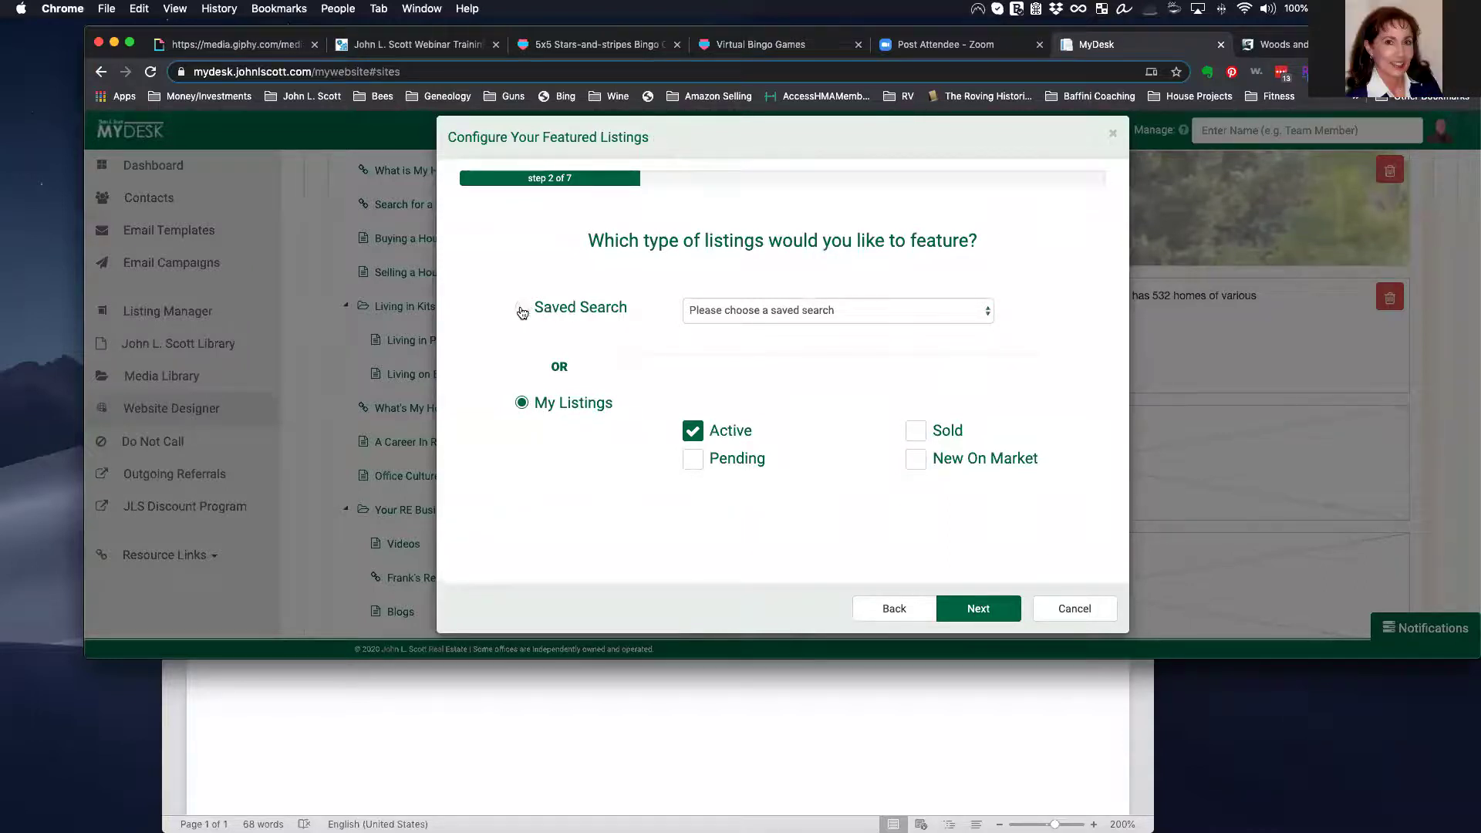
click(920, 315)
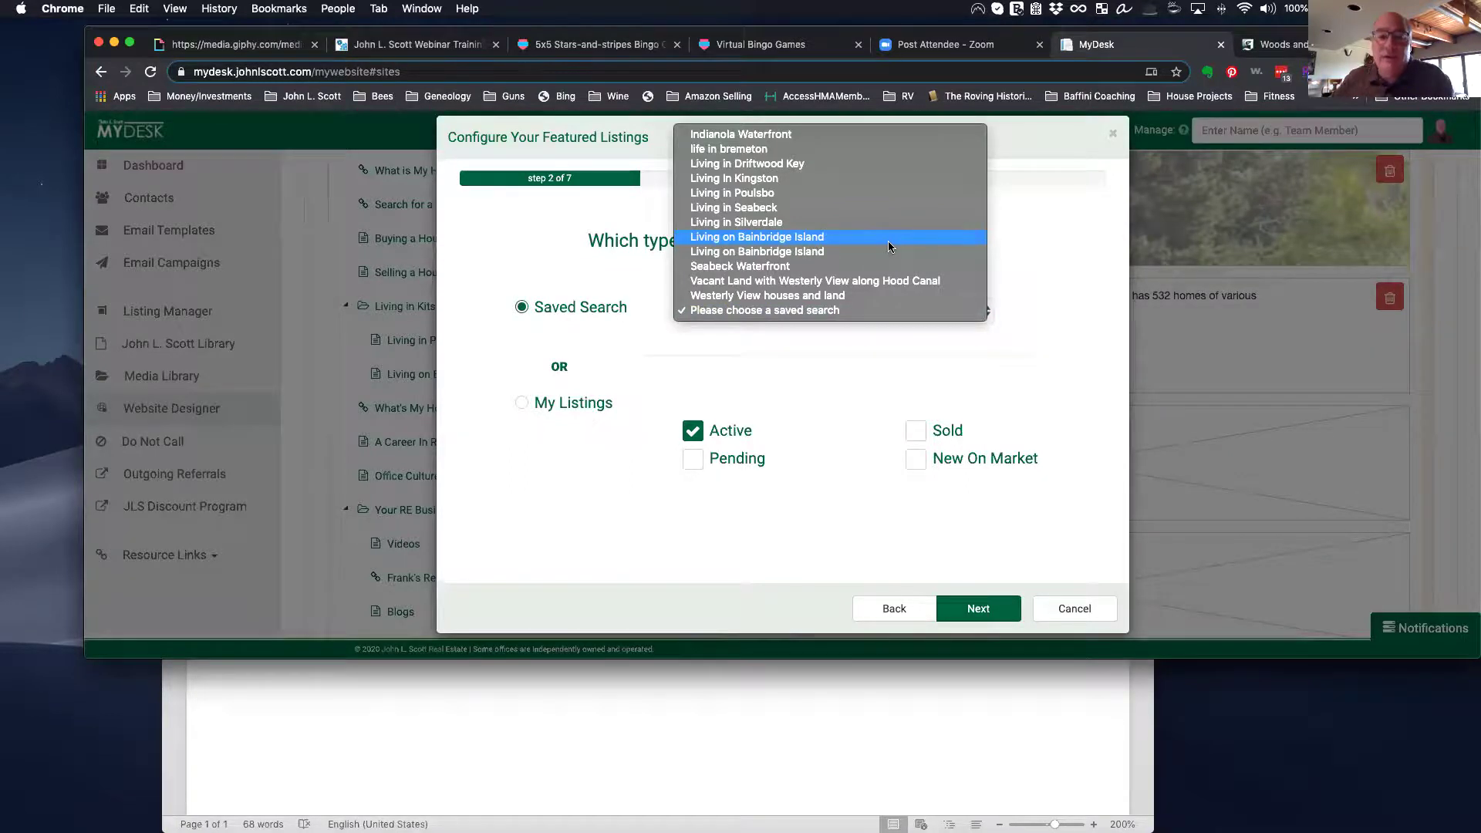
click(803, 196)
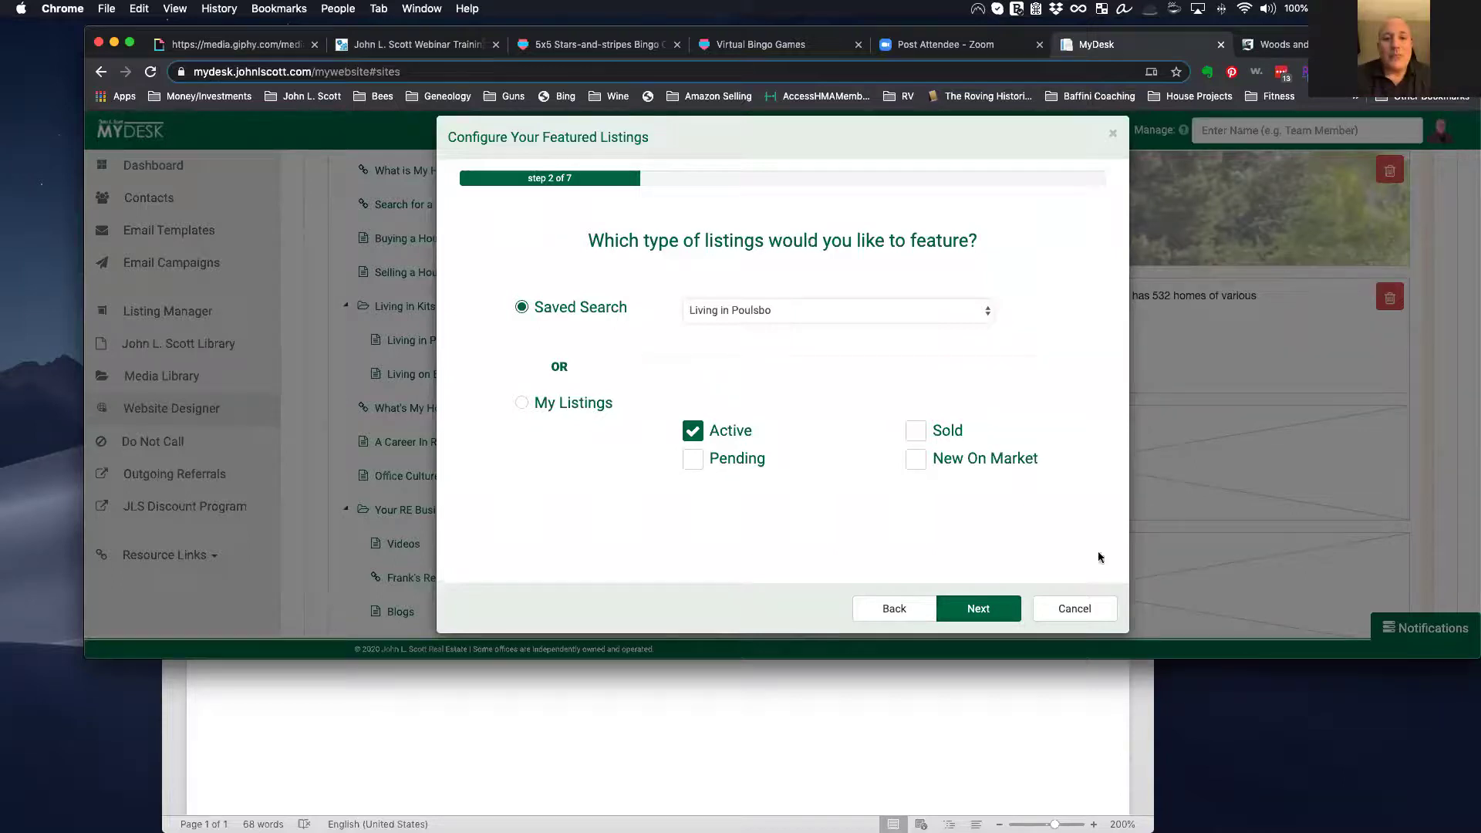
click(978, 607)
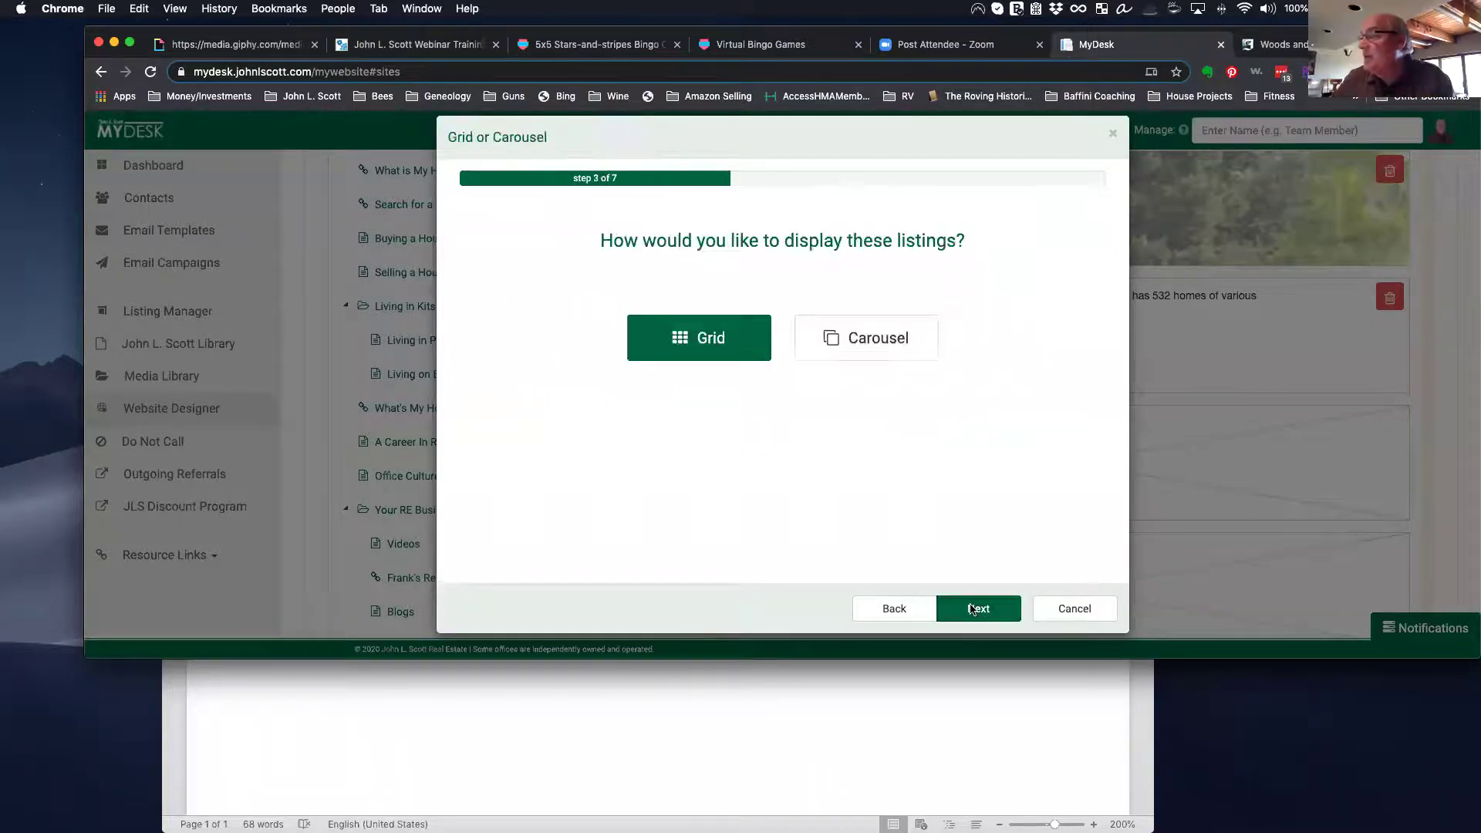
Step: Show six listings per page as a grid, skip manual additions and exclusions, and save
click(667, 346)
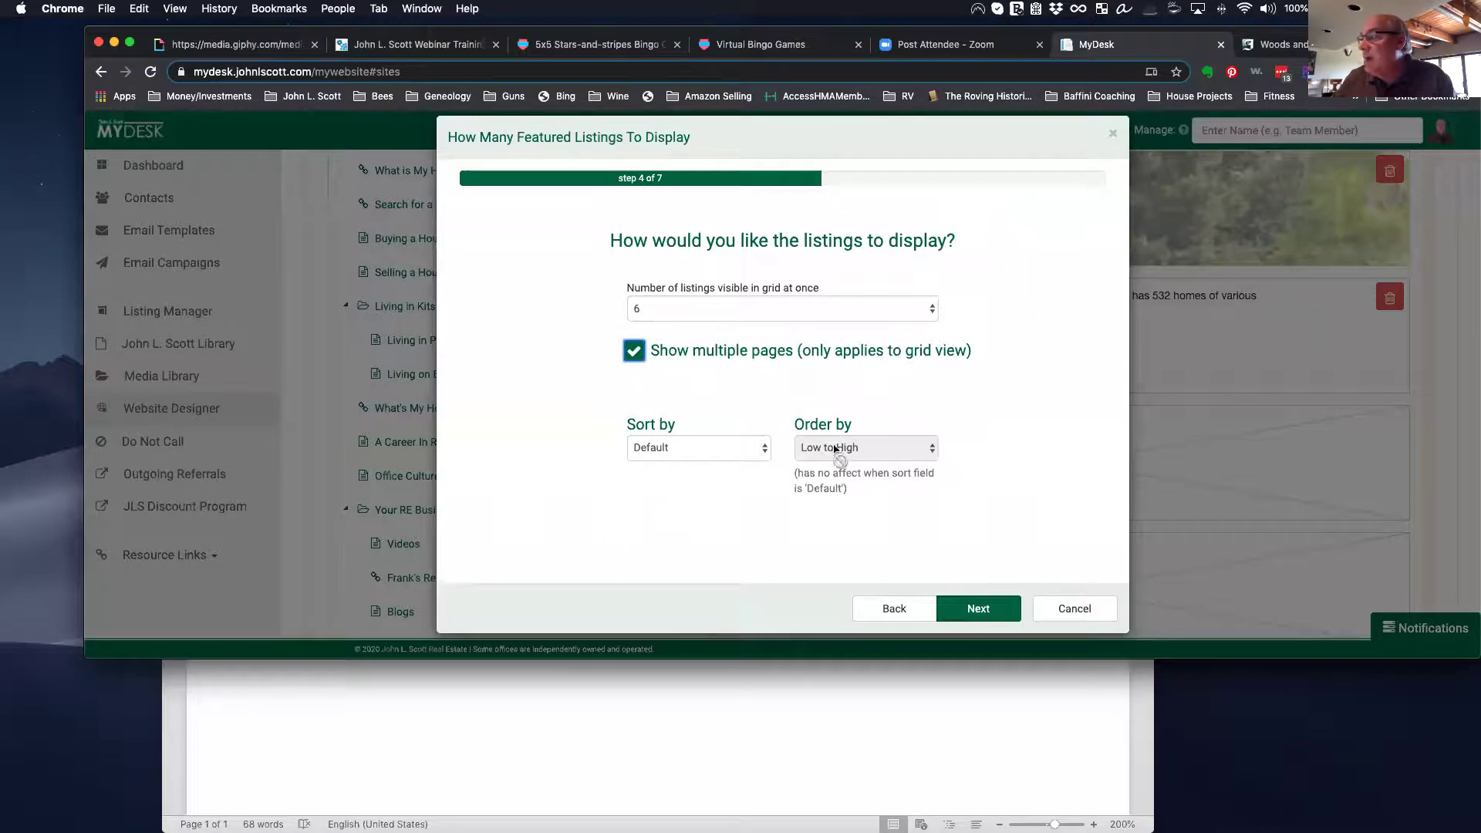
click(956, 601)
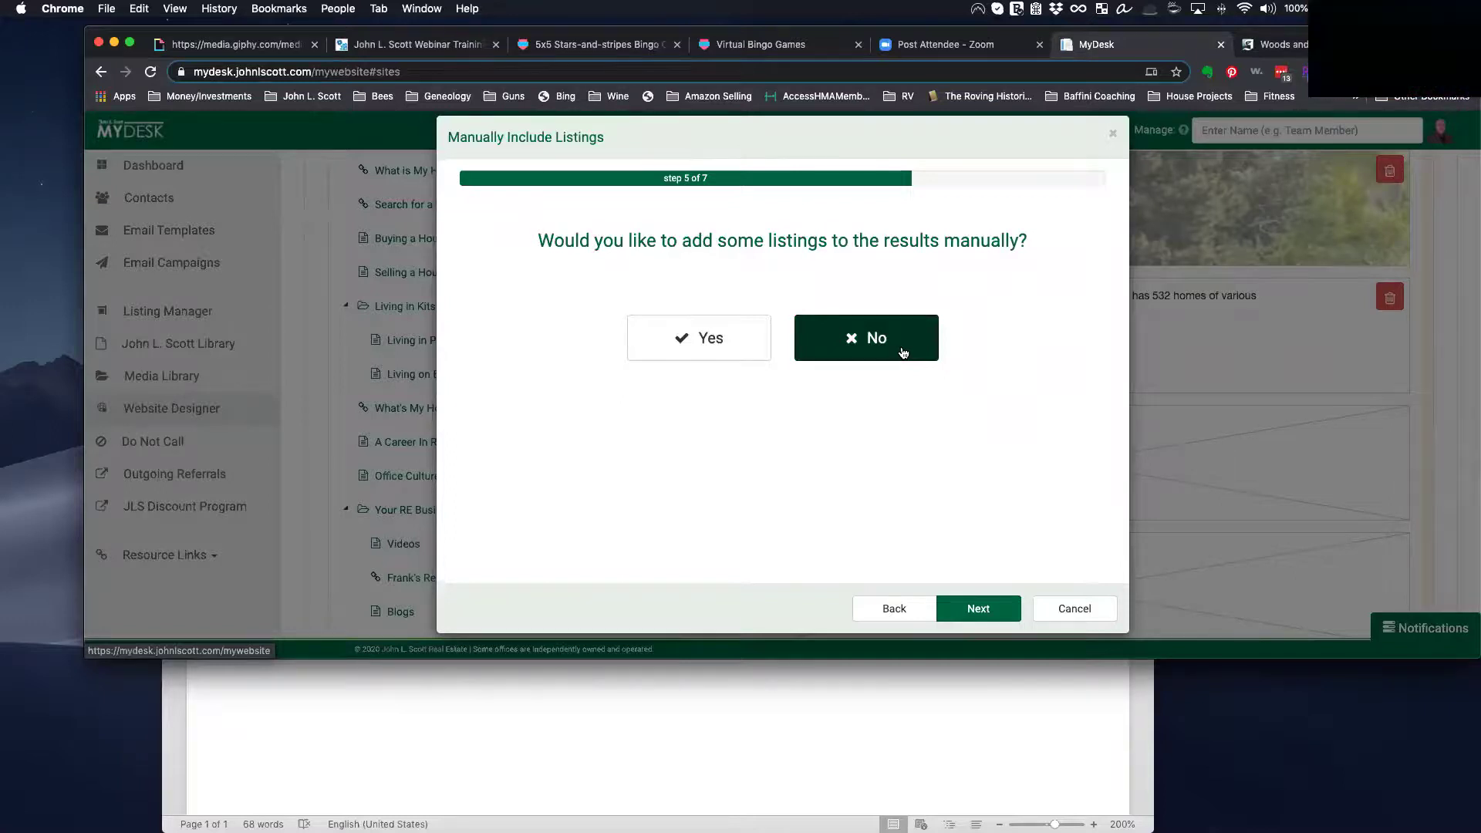
click(978, 610)
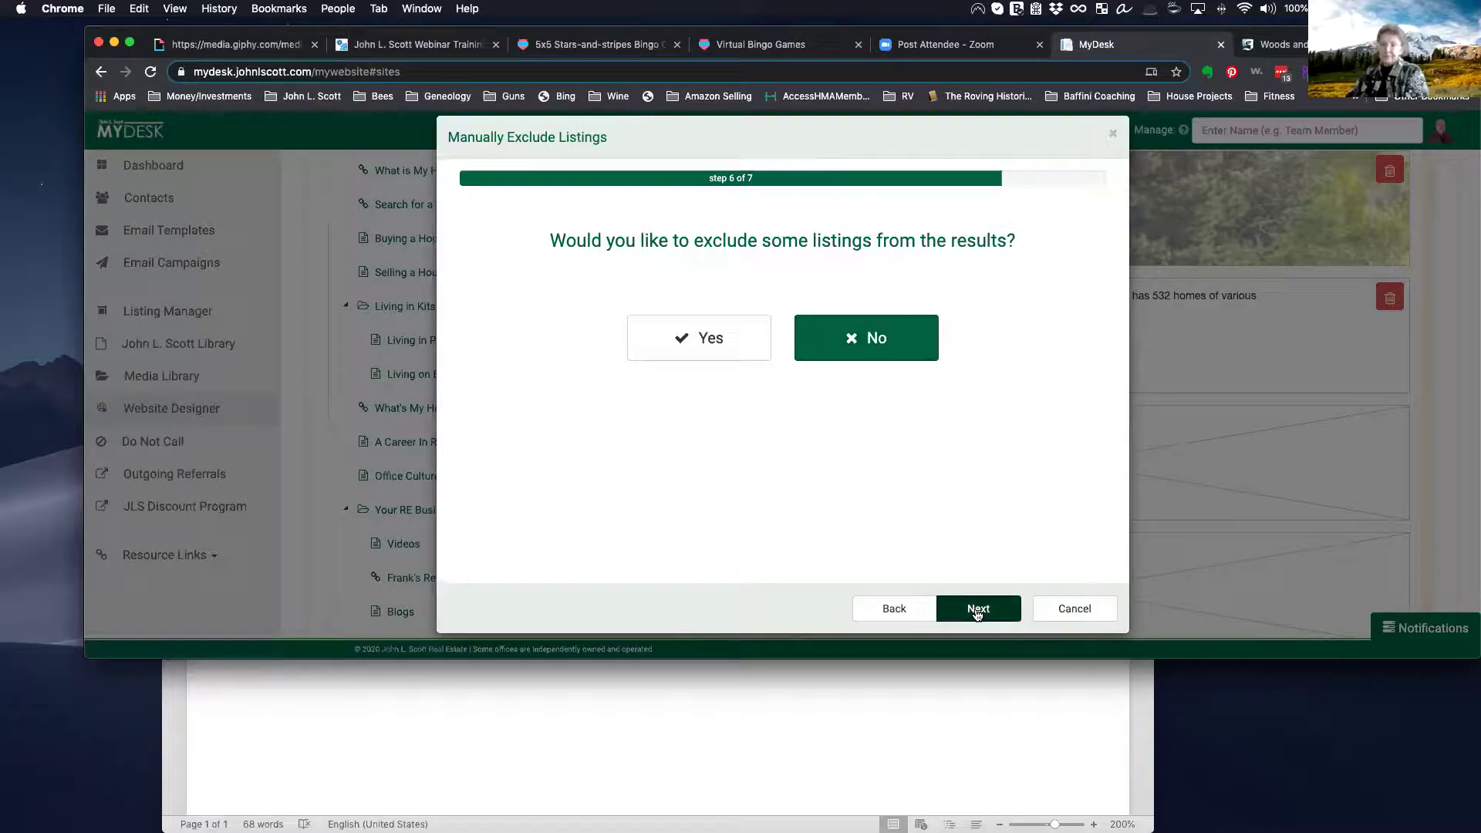
click(978, 610)
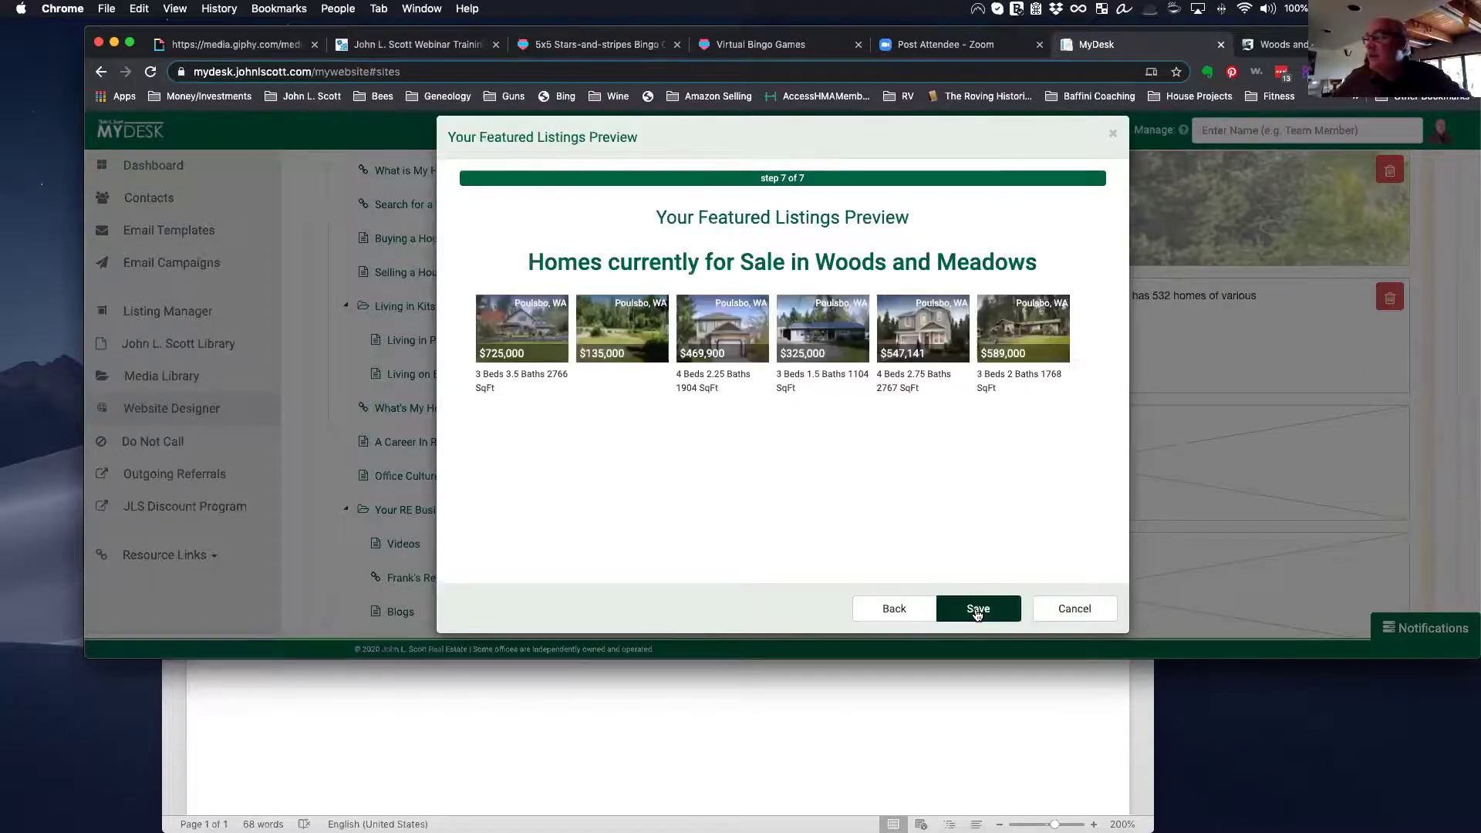
click(978, 610)
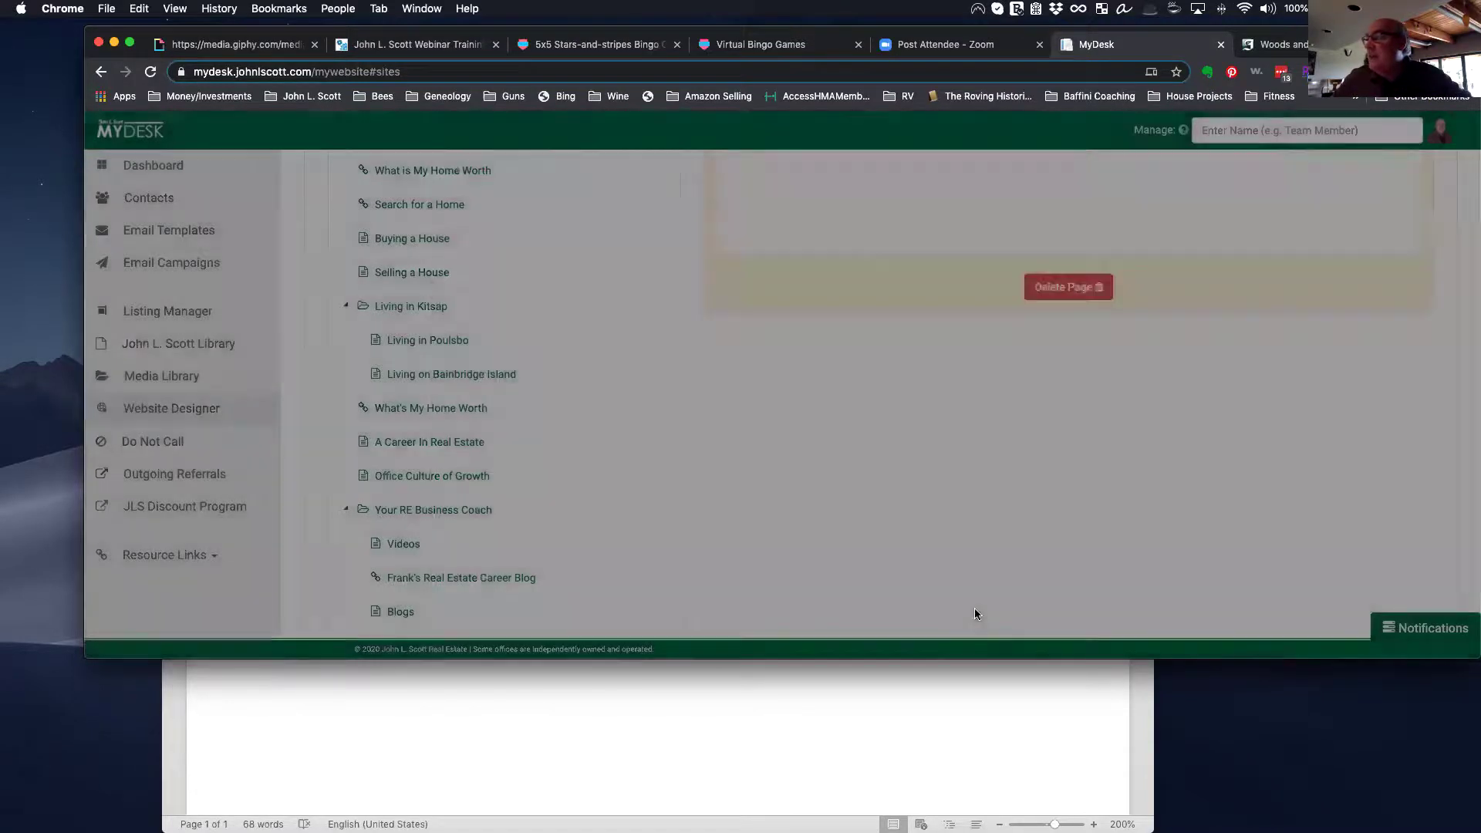
scroll(961, 548, down, 5)
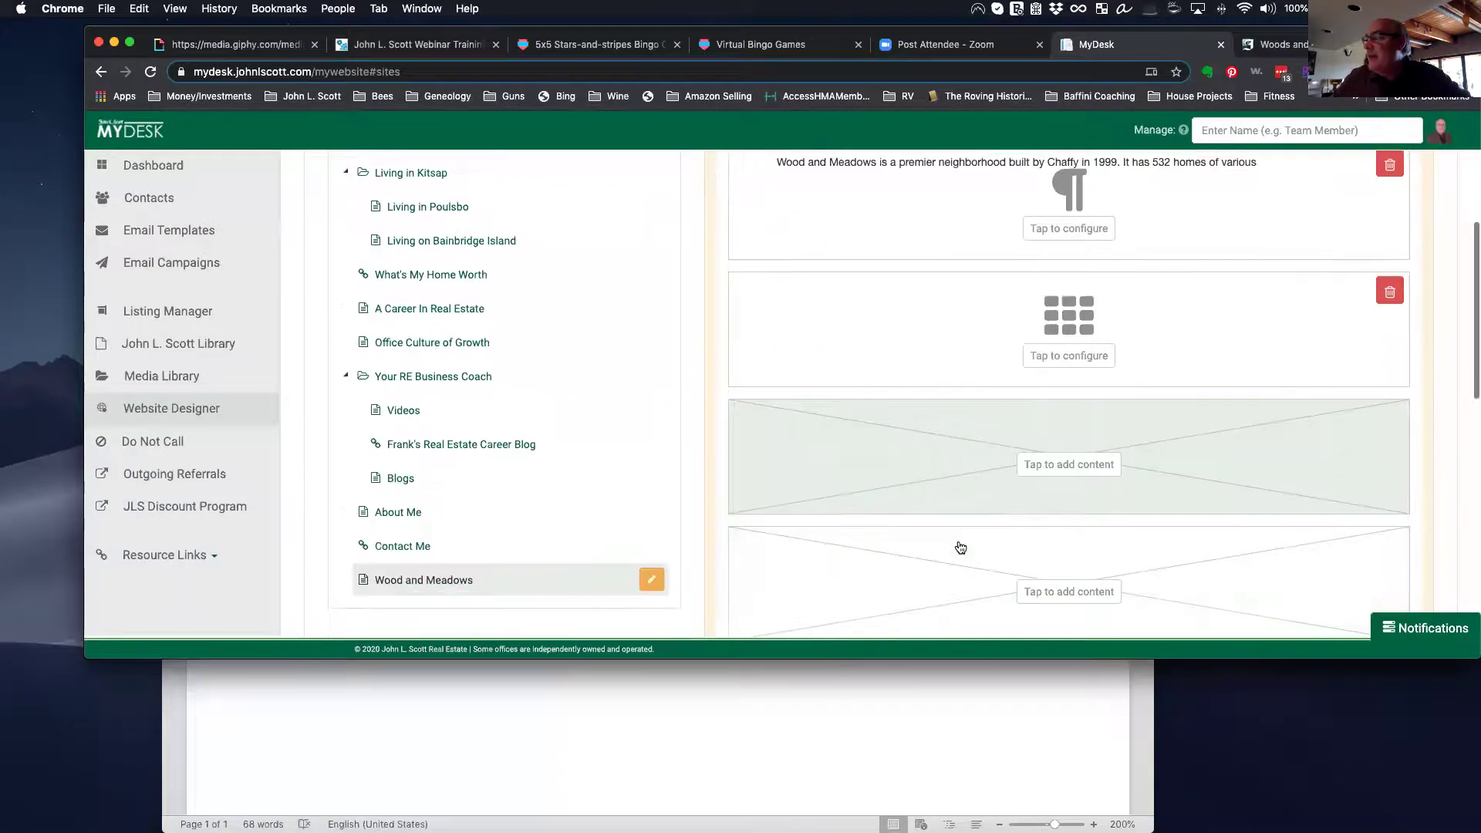
scroll(960, 548, up, 4)
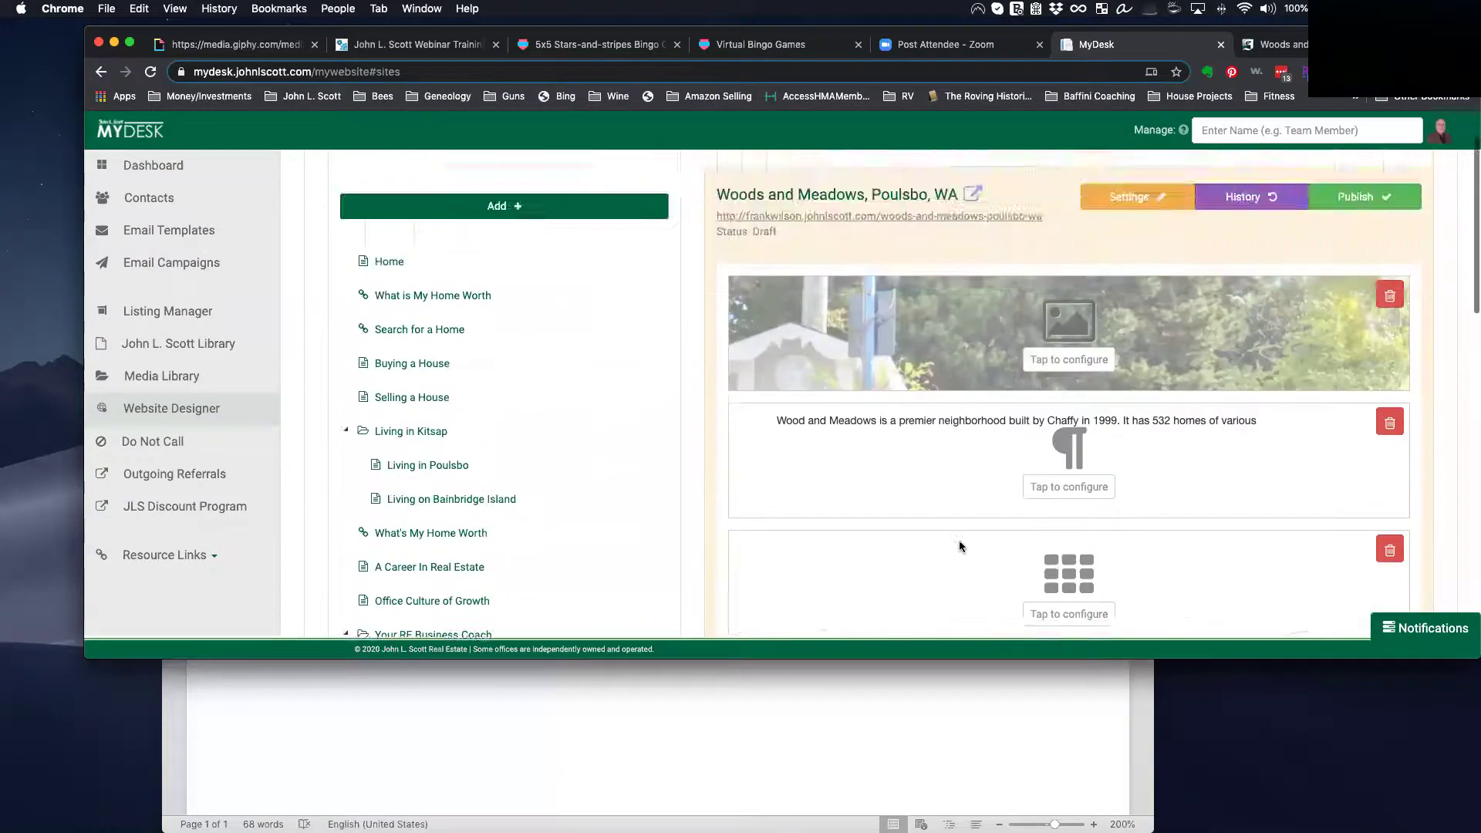
scroll(960, 540, down, 3)
click(1048, 500)
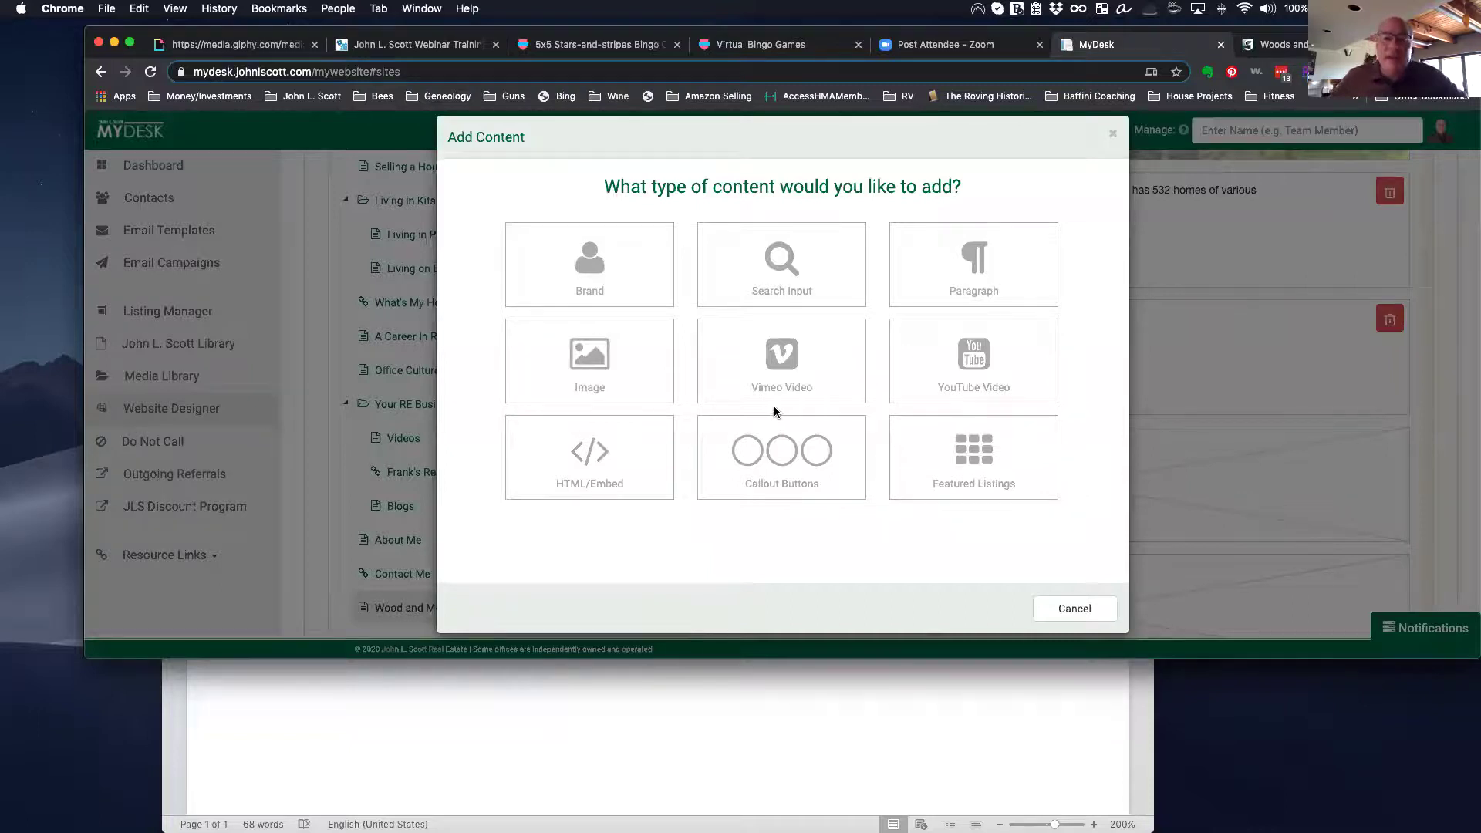
click(790, 357)
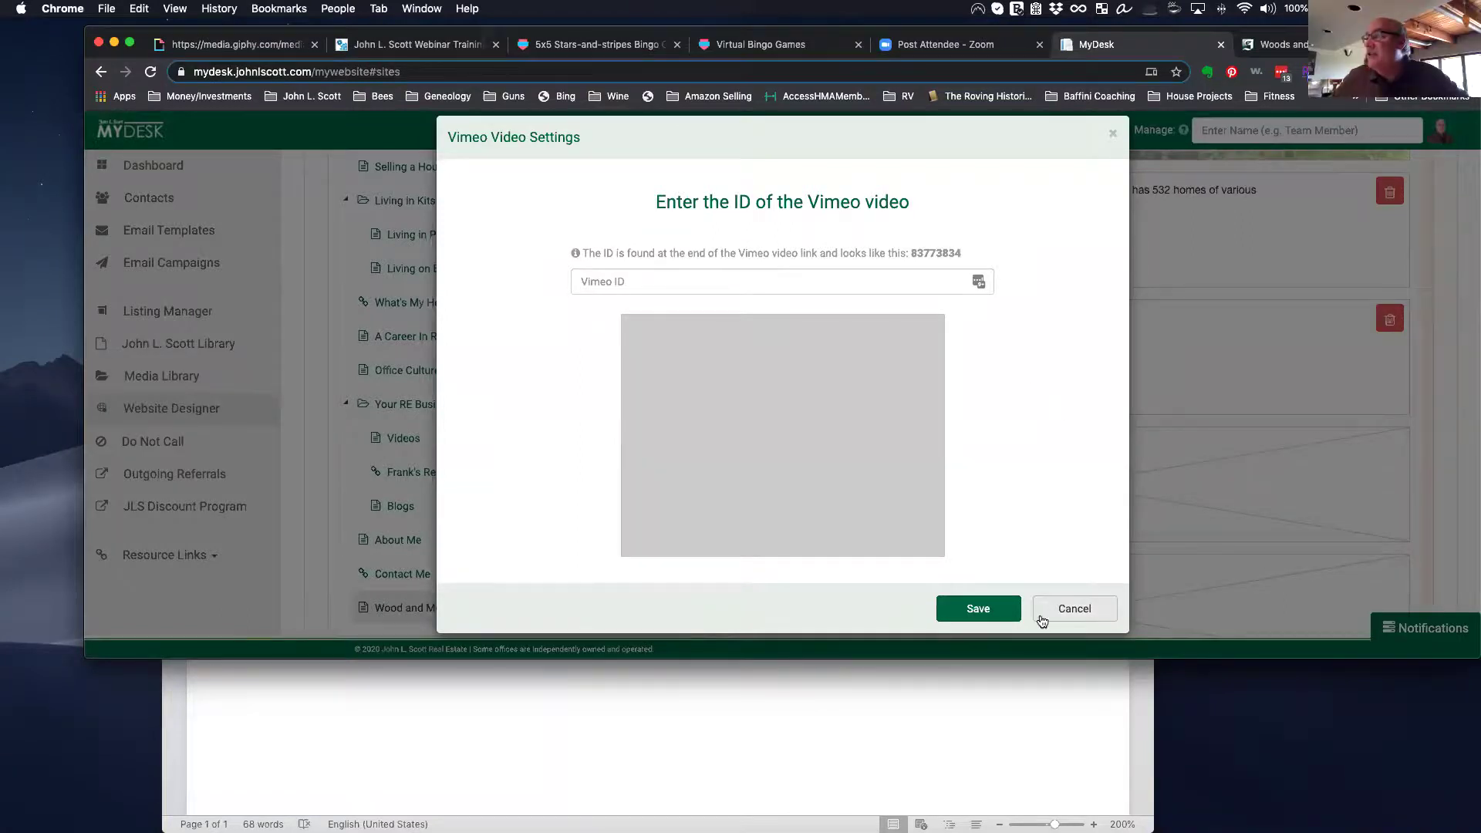
click(1072, 610)
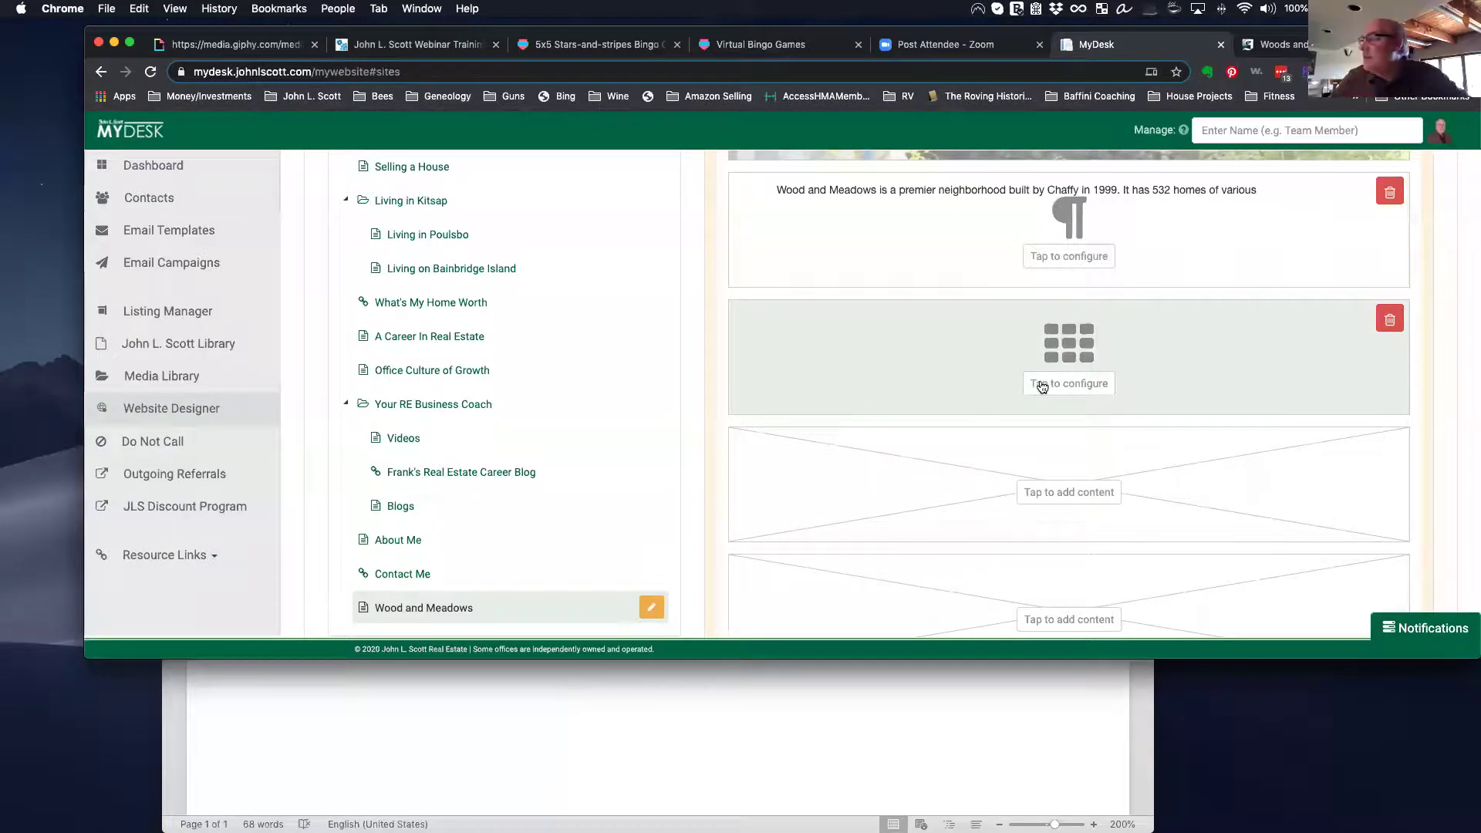
Step: Open the Add Content chooser on an empty block of the Woods and Meadows draft
click(1071, 496)
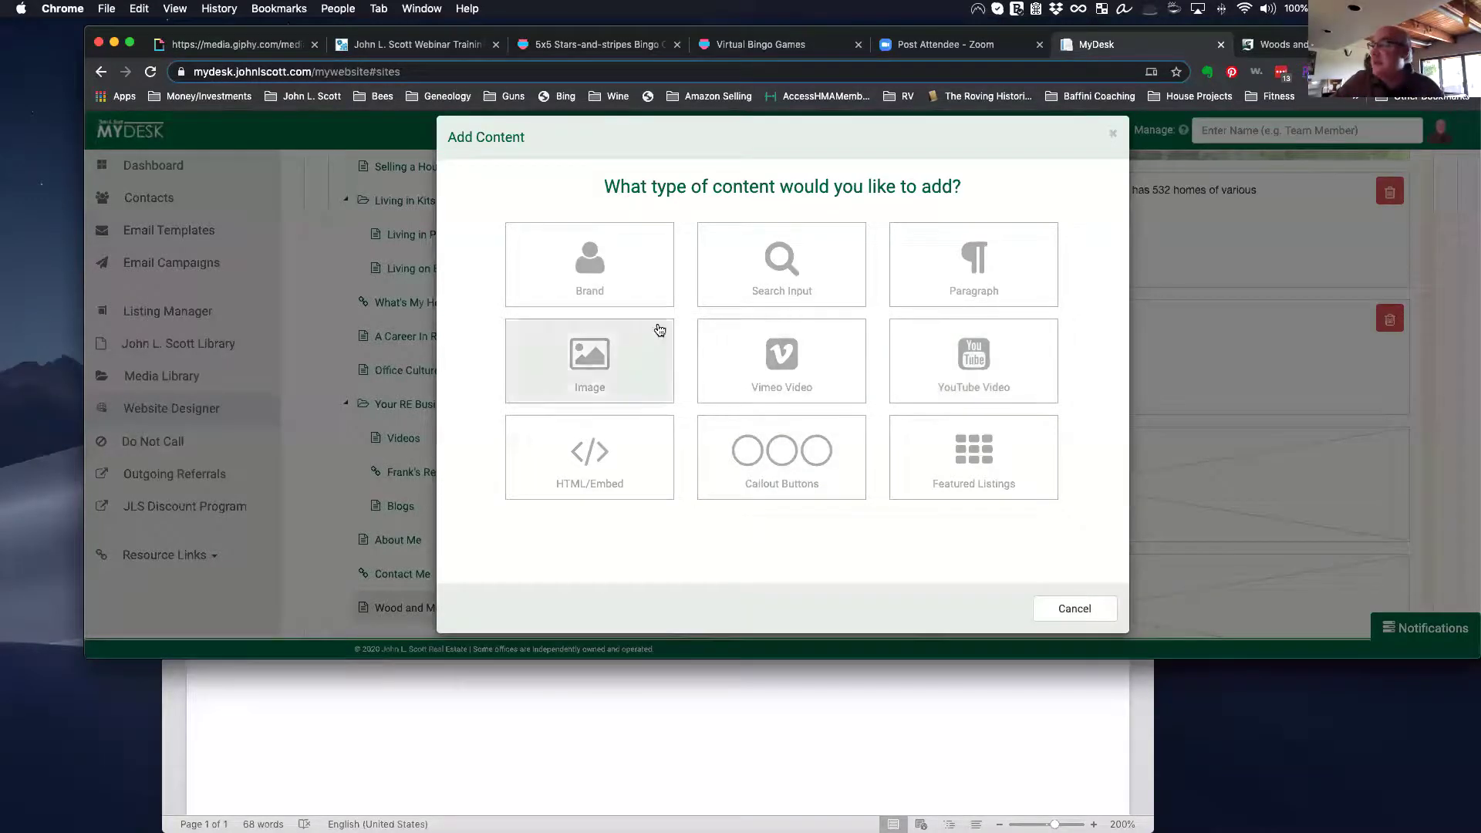
Step: Cancel the Add Content chooser and open the agent's live home page from the site URL
click(1091, 608)
scroll(1057, 513, down, 5)
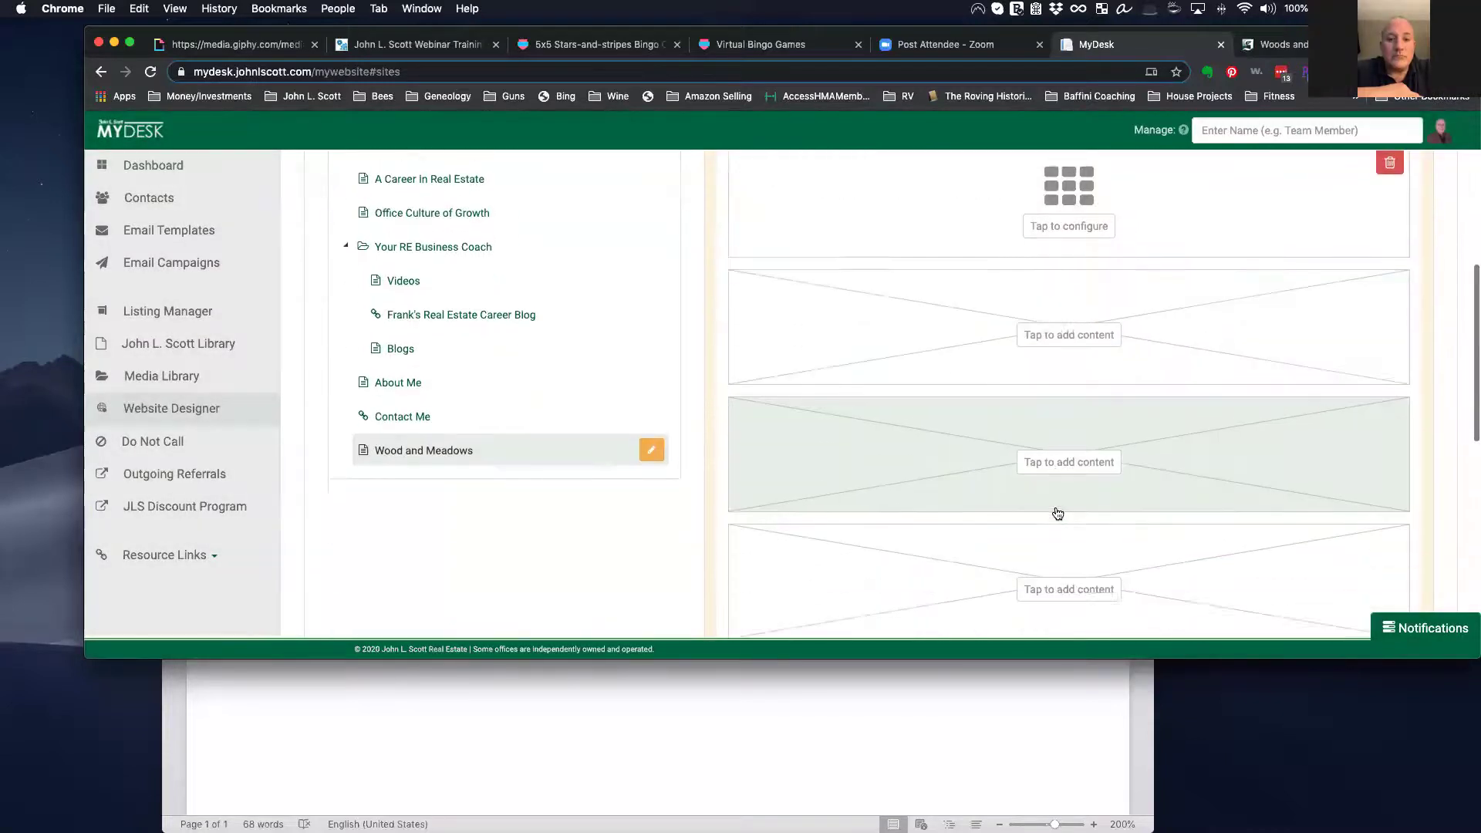
scroll(1058, 513, up, 7)
scroll(1037, 515, down, 6)
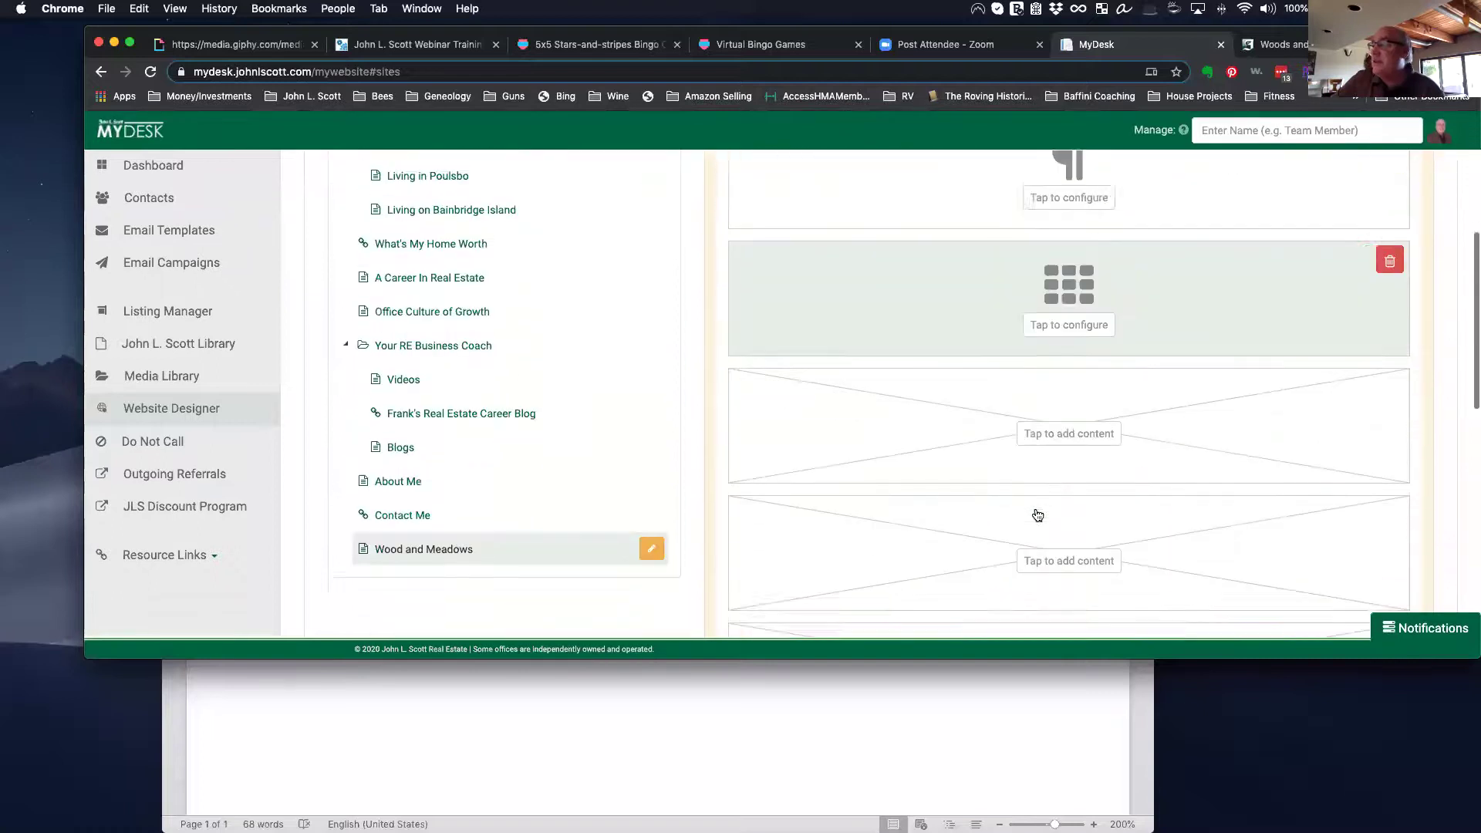
scroll(456, 454, up, 10)
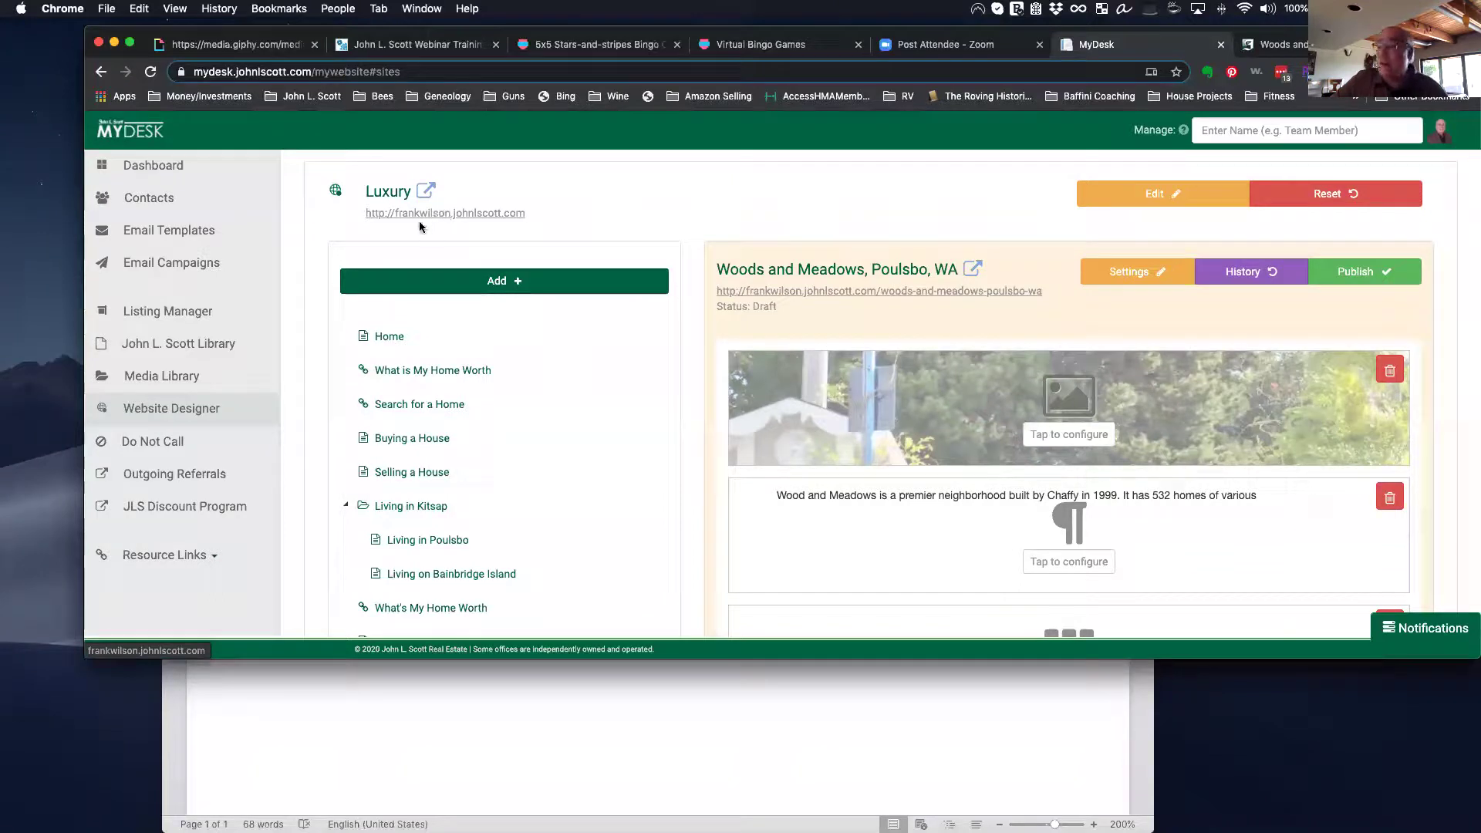
click(444, 214)
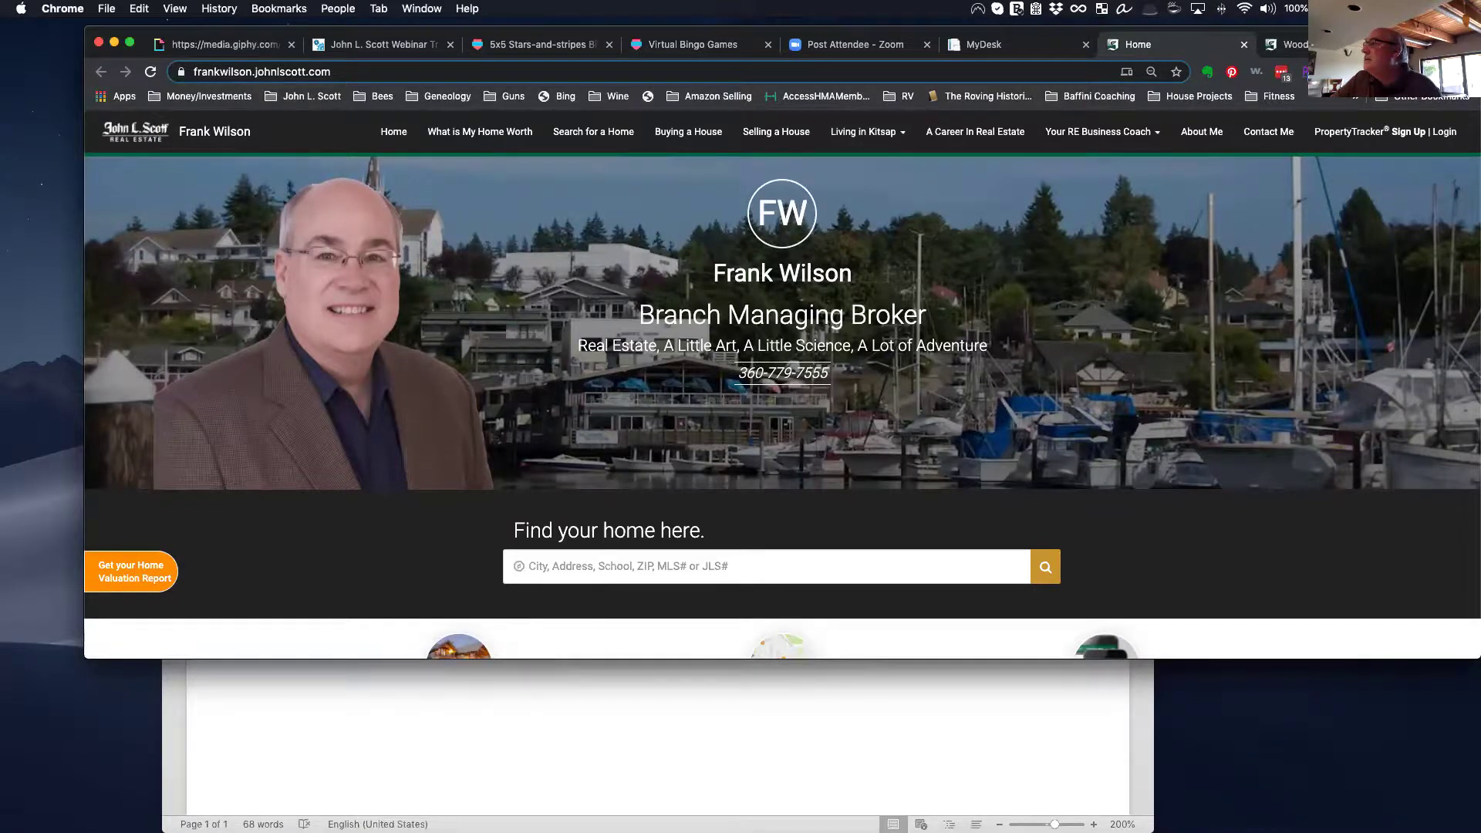
Step: Close the older Woods and Meadows tab and return to the MyDesk Website Designer
click(1403, 45)
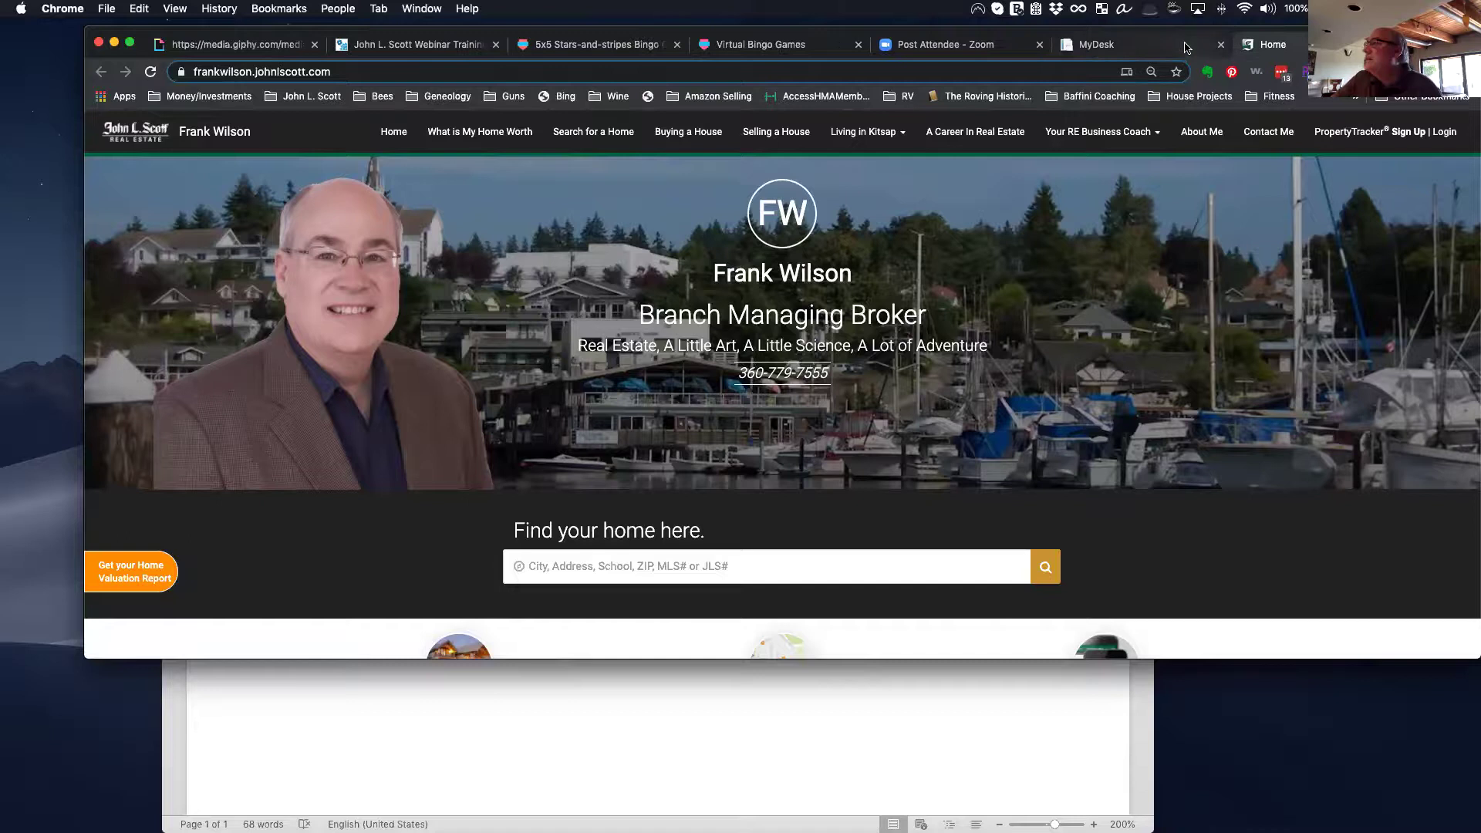
click(1174, 50)
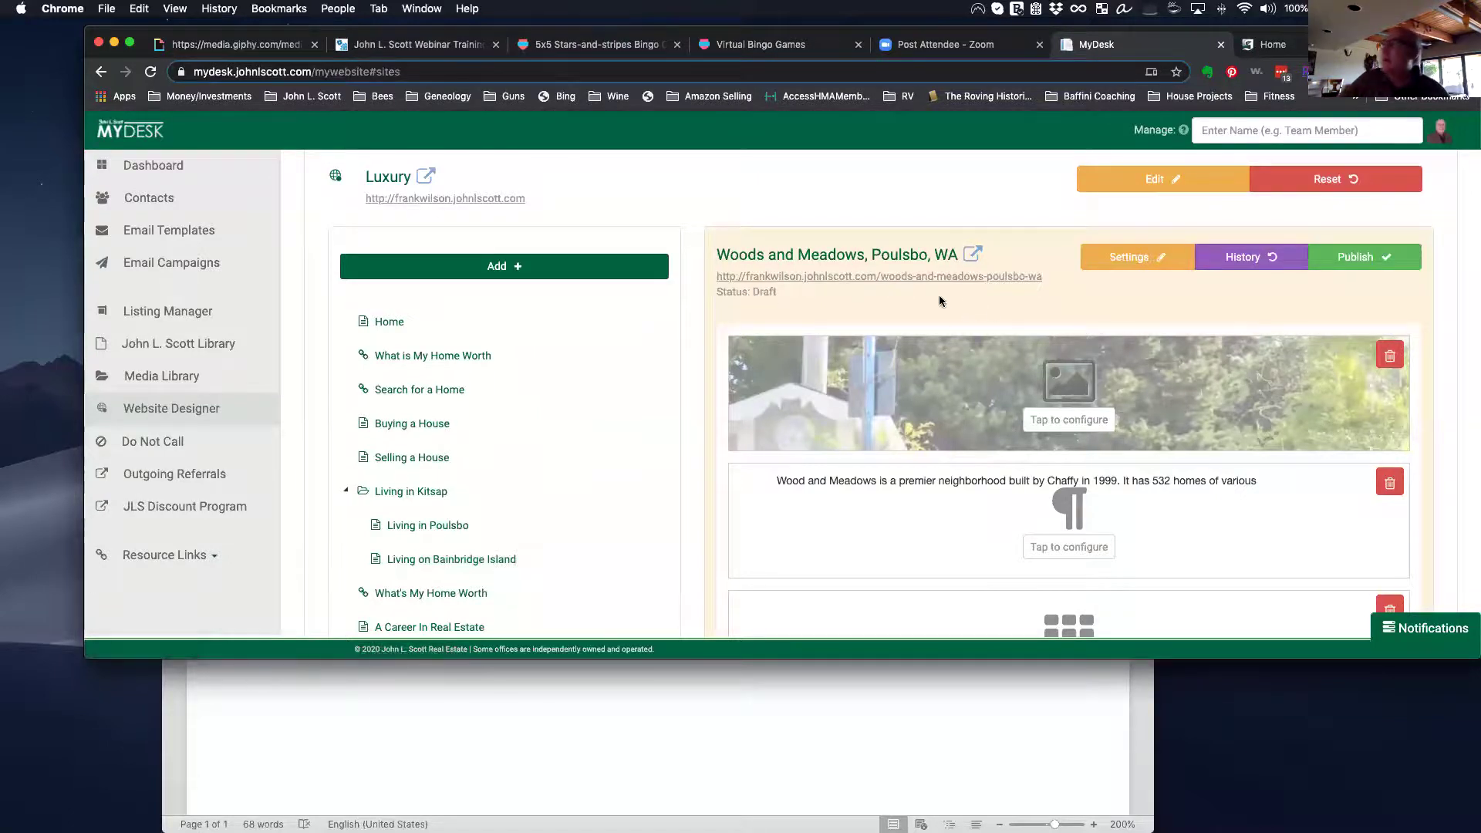
Step: Preview the draft Woods and Meadows page, scroll through it, then close it for the live home page
click(824, 278)
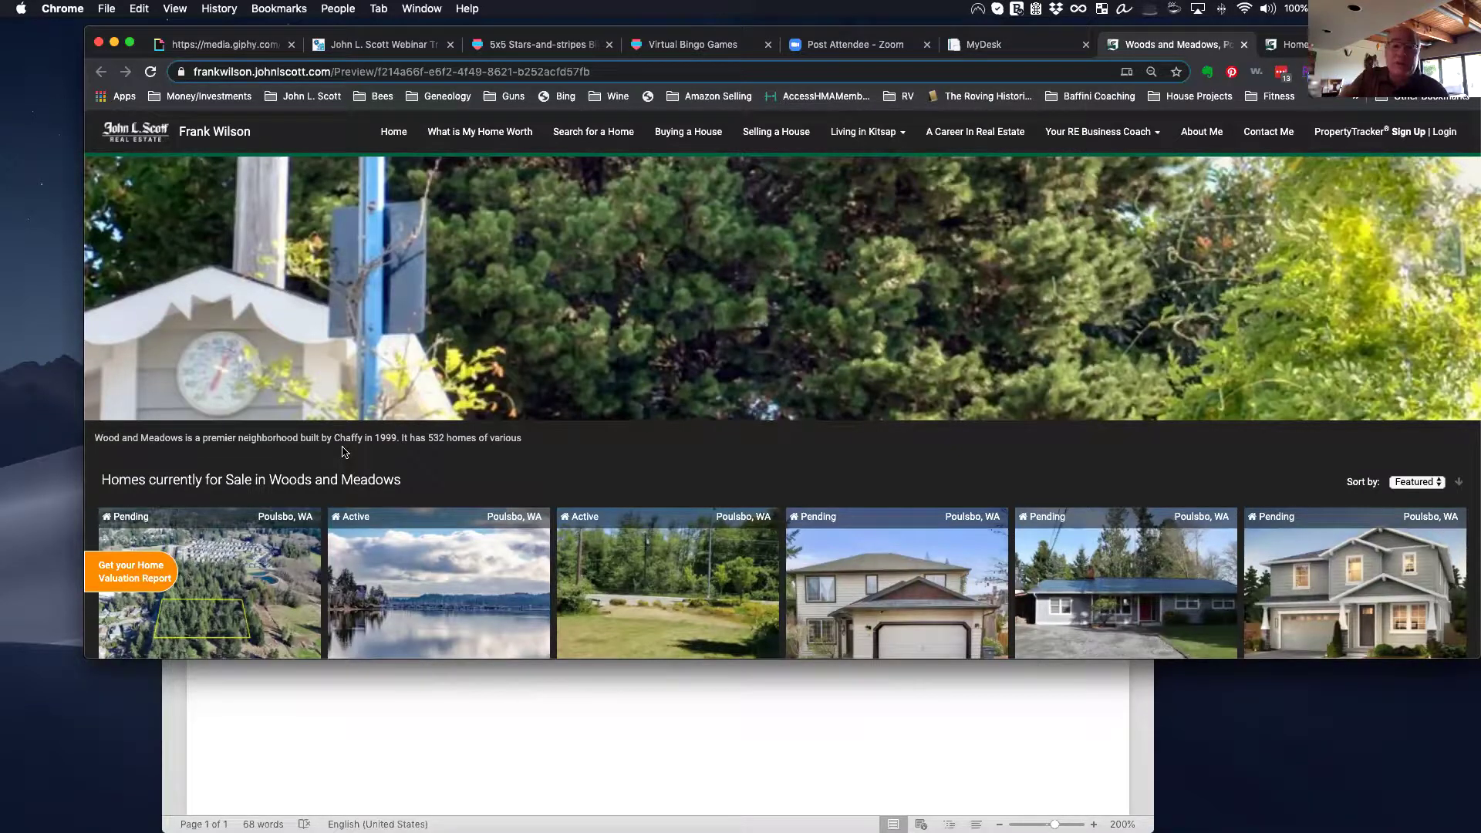
scroll(236, 561, down, 3)
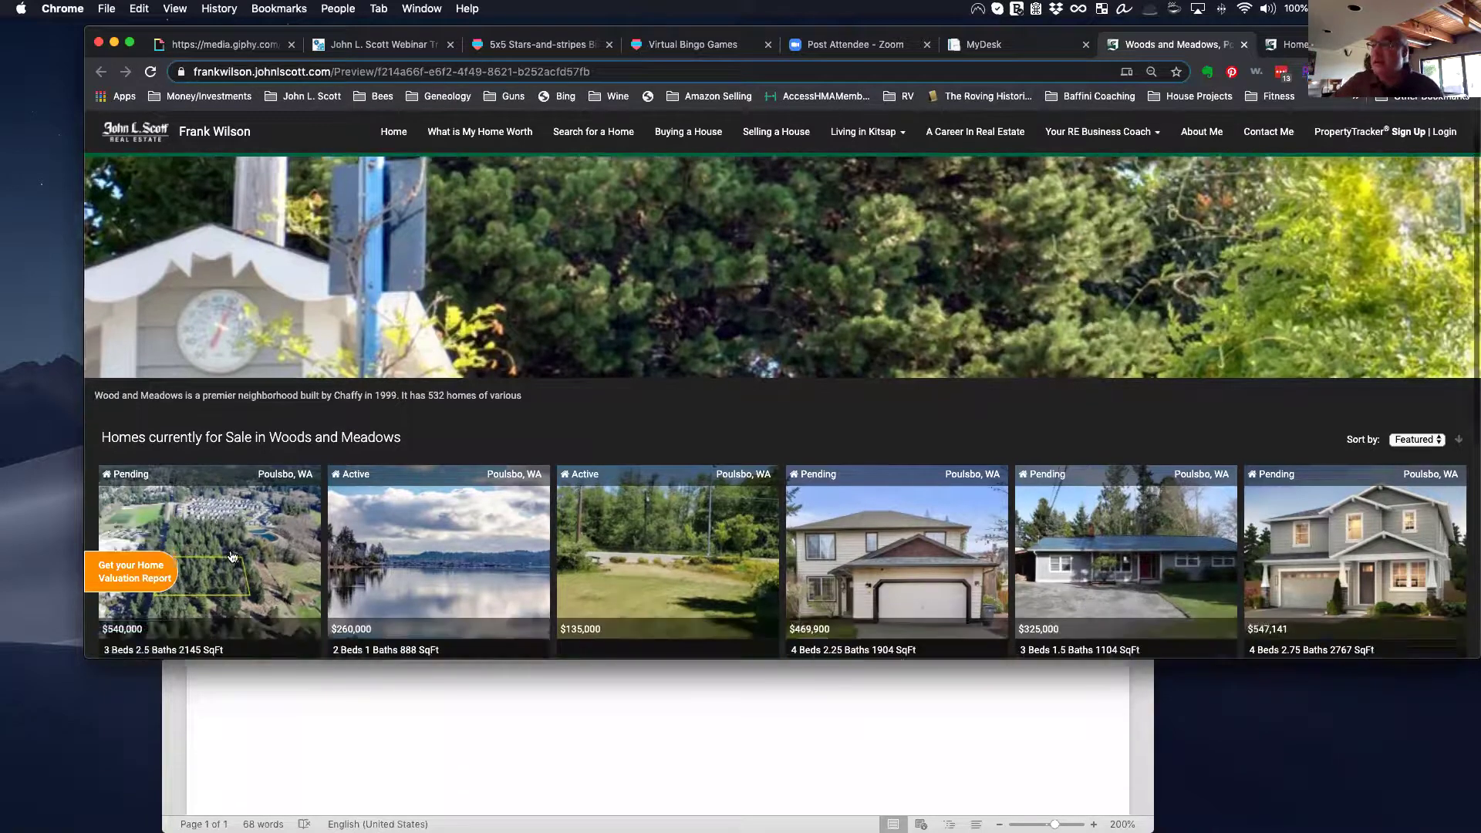
scroll(513, 544, down, 3)
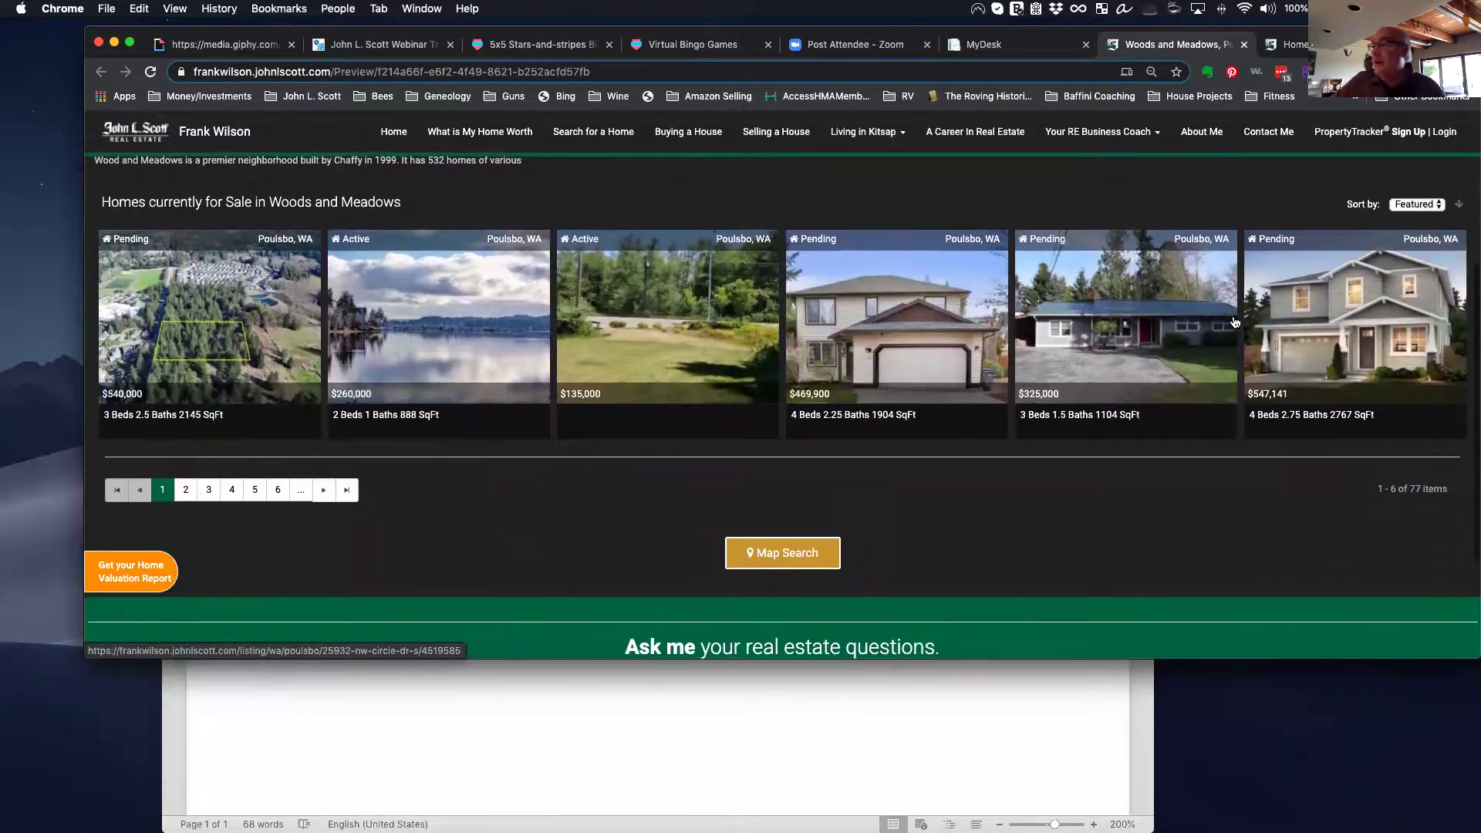
scroll(1041, 446, down, 3)
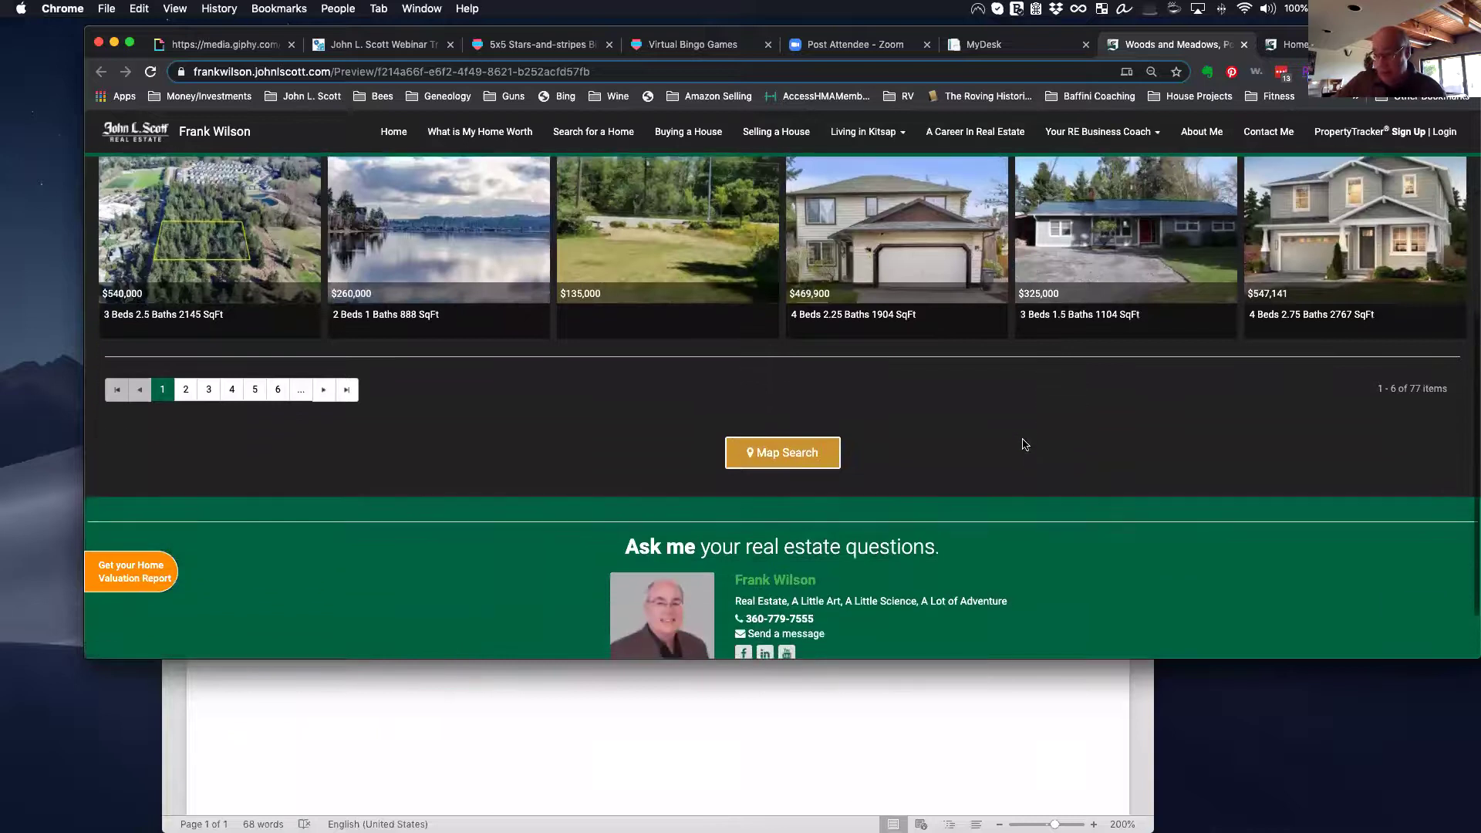
scroll(1025, 444, up, 6)
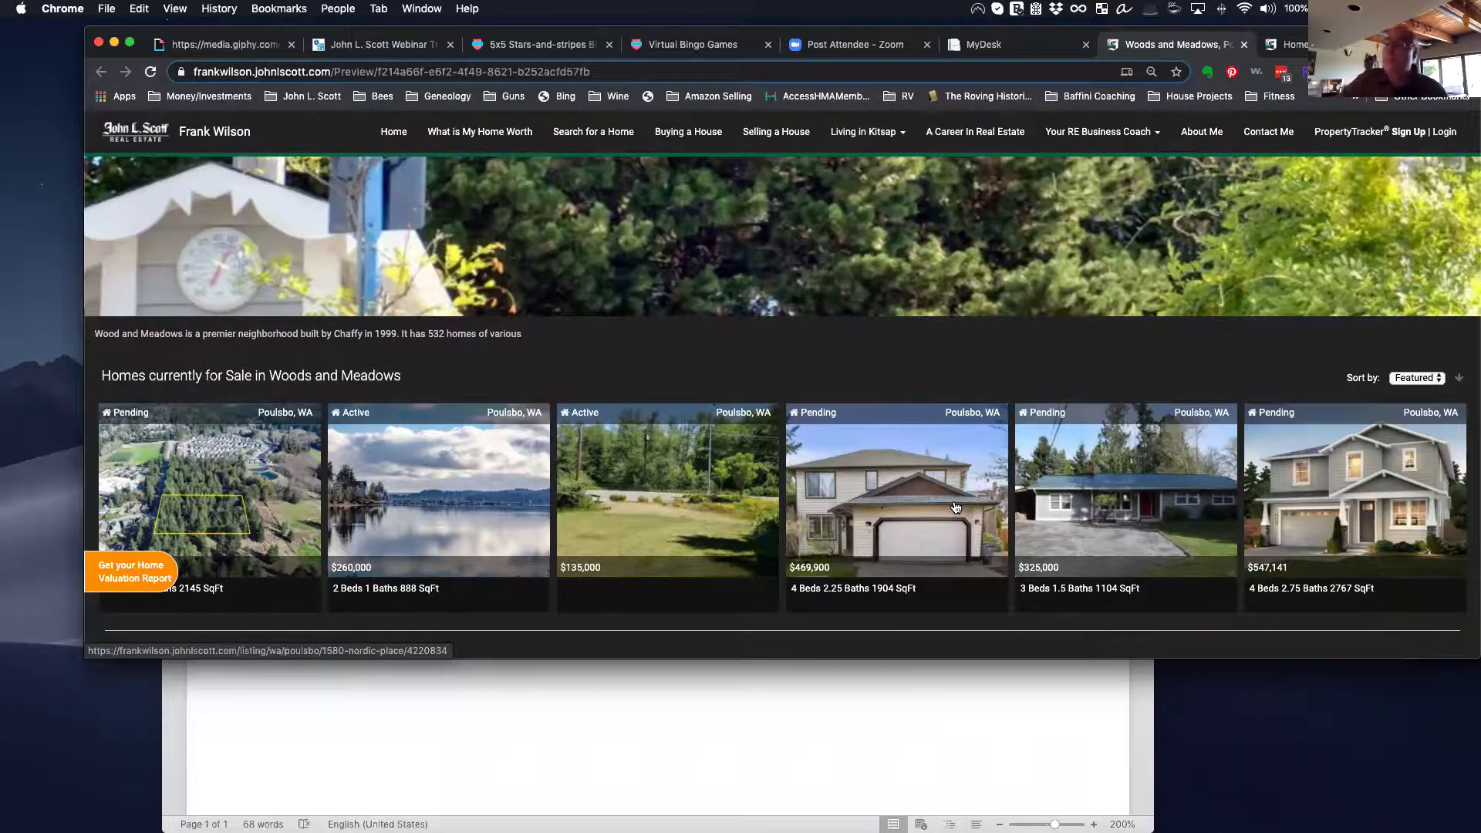
scroll(921, 514, down, 5)
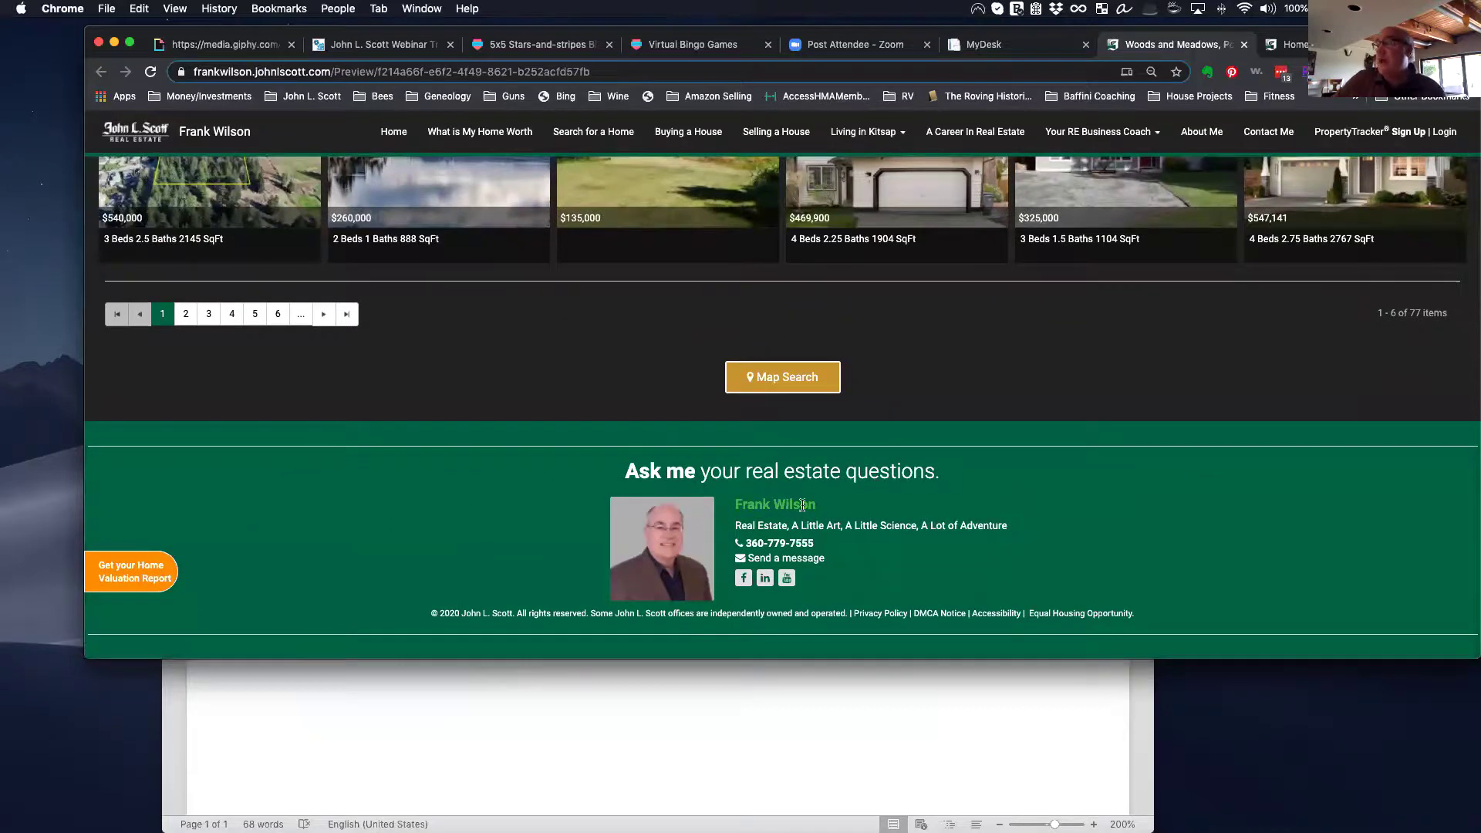
scroll(807, 511, up, 10)
scroll(806, 511, down, 1)
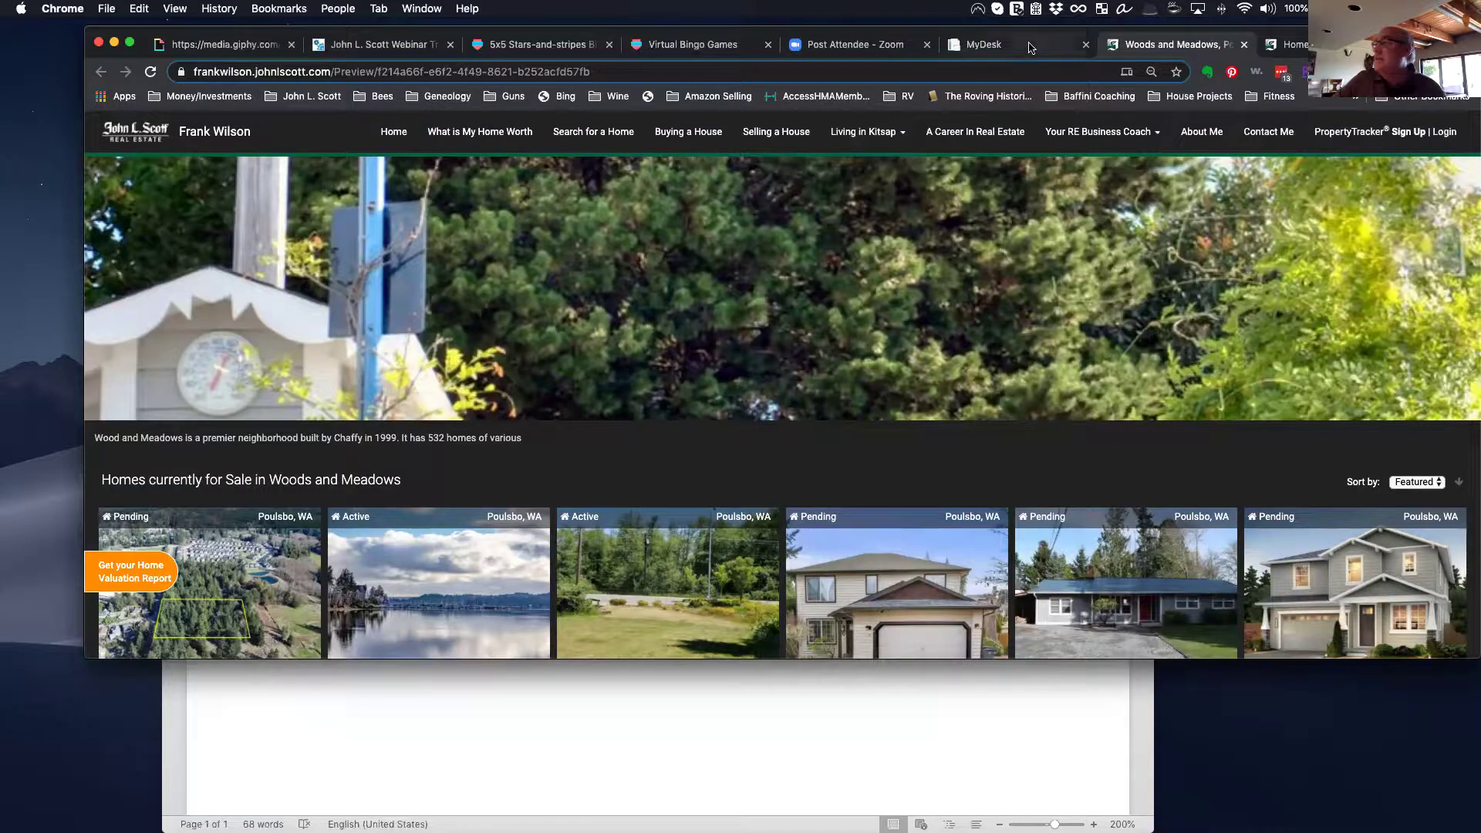
click(1245, 46)
click(1188, 46)
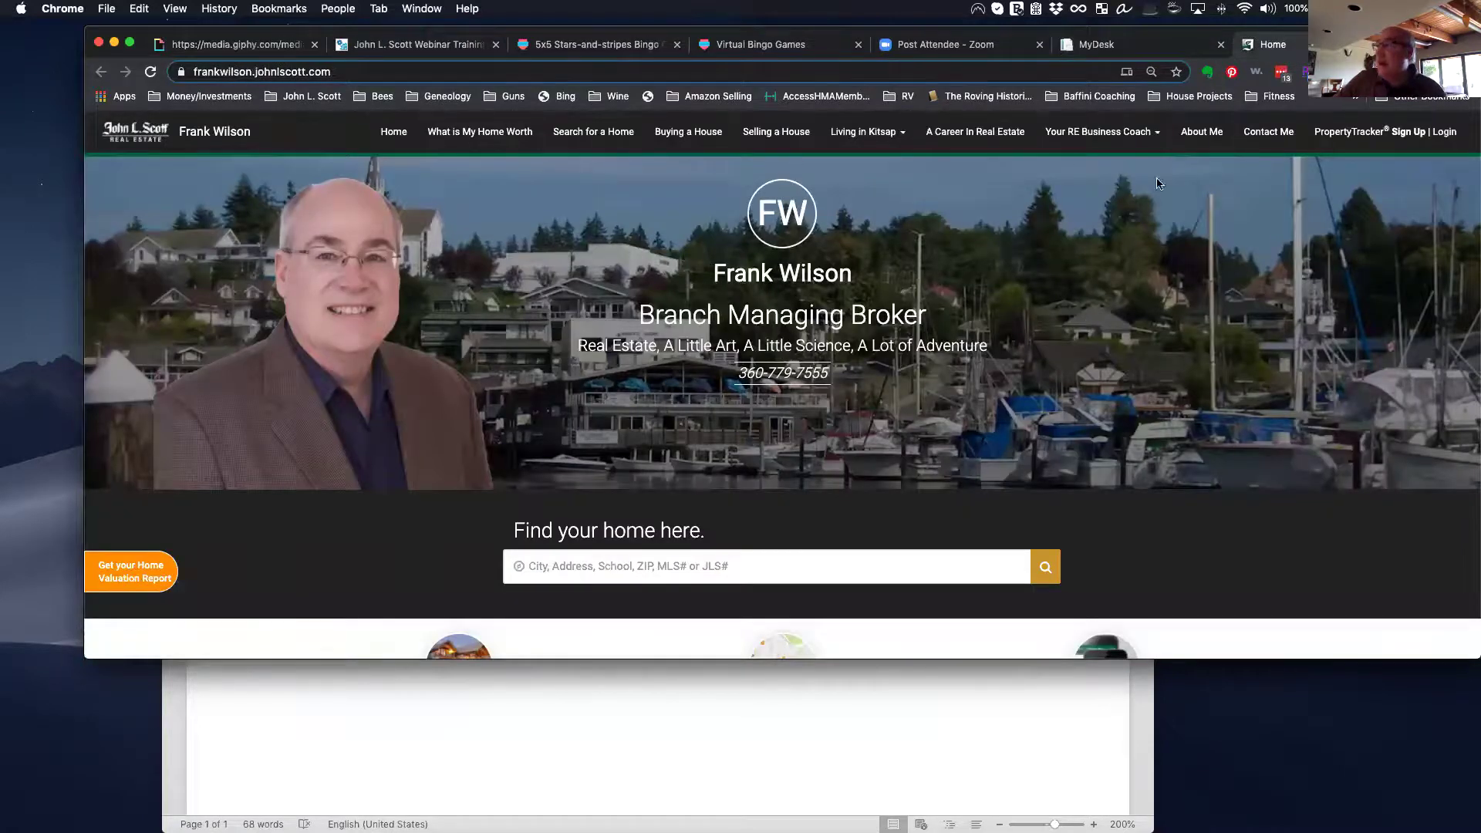
Step: Publish the Woods and Meadows, Poulsbo, WA page, changing its status from Draft to Published
click(1131, 48)
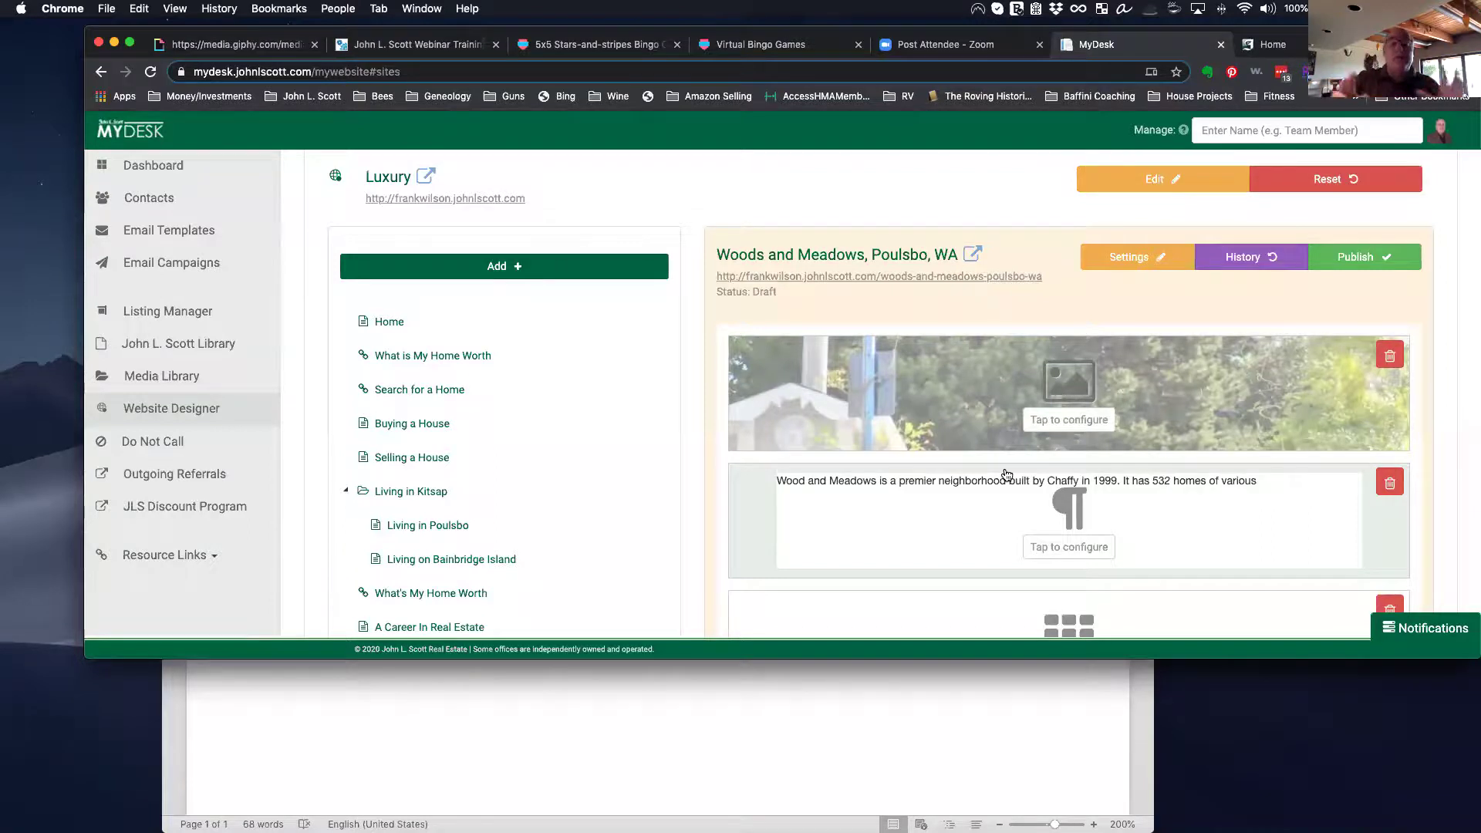
scroll(1006, 475, down, 5)
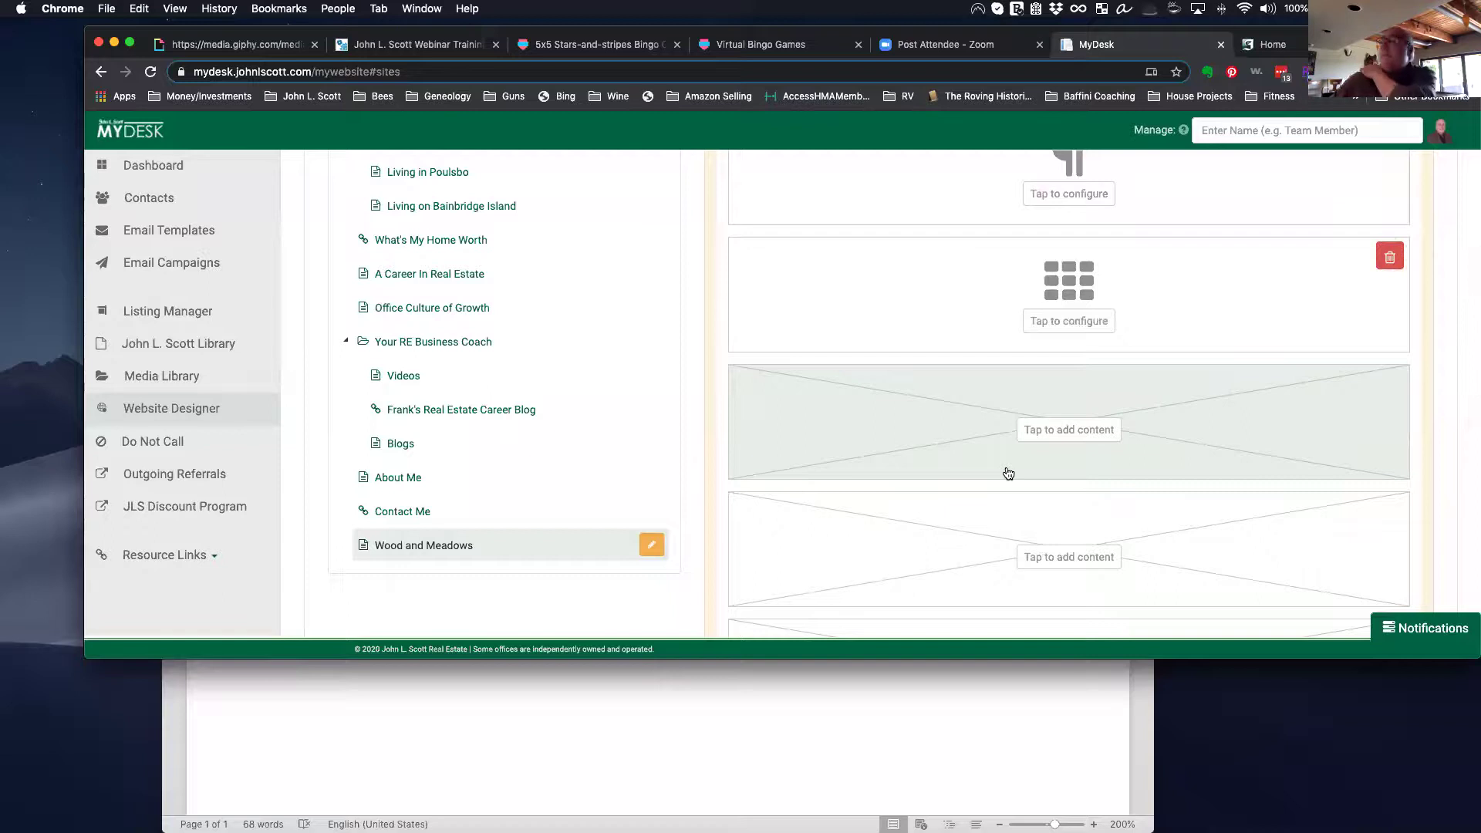
scroll(1116, 425, up, 5)
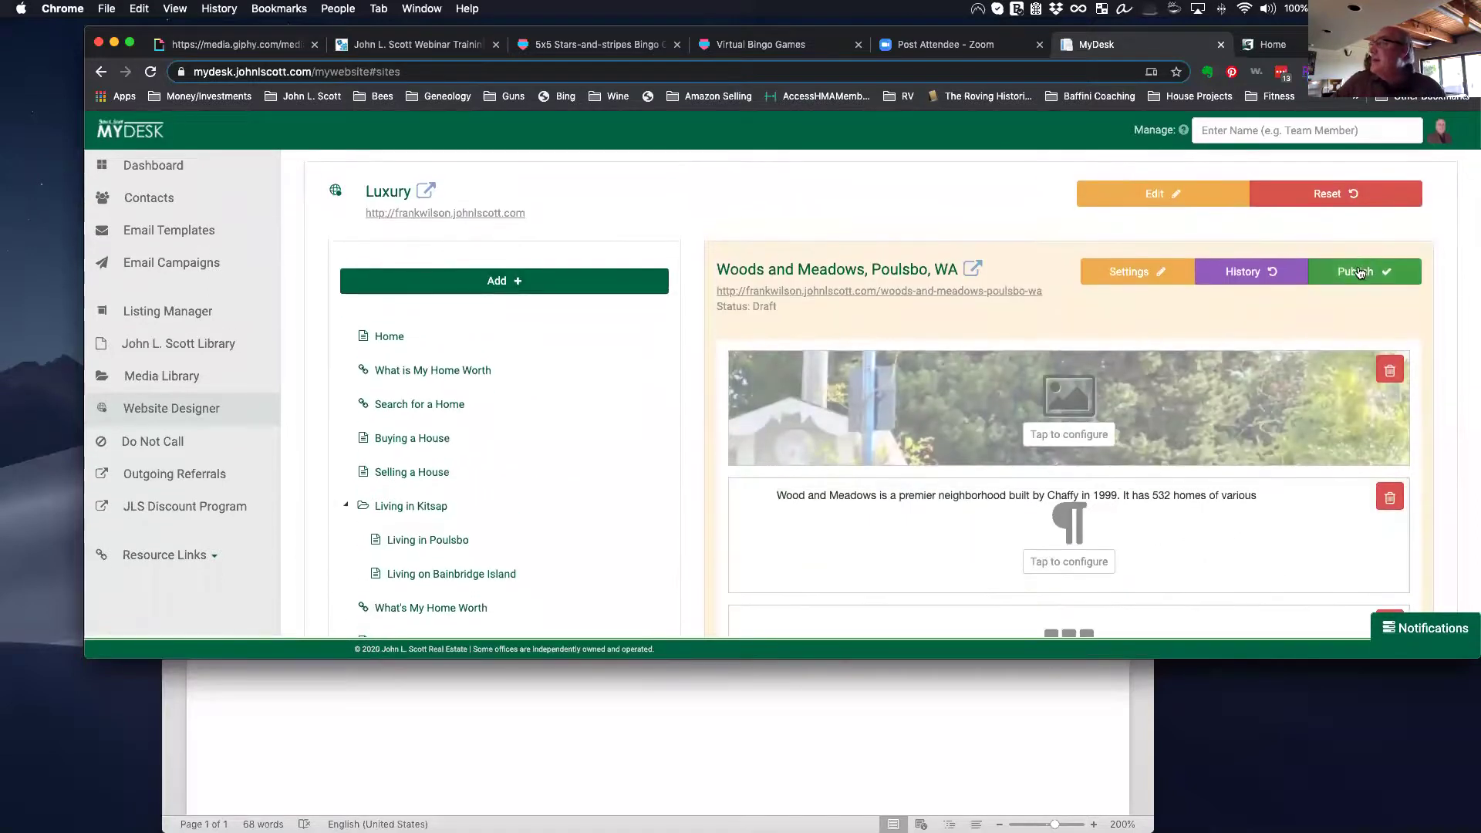
click(1350, 270)
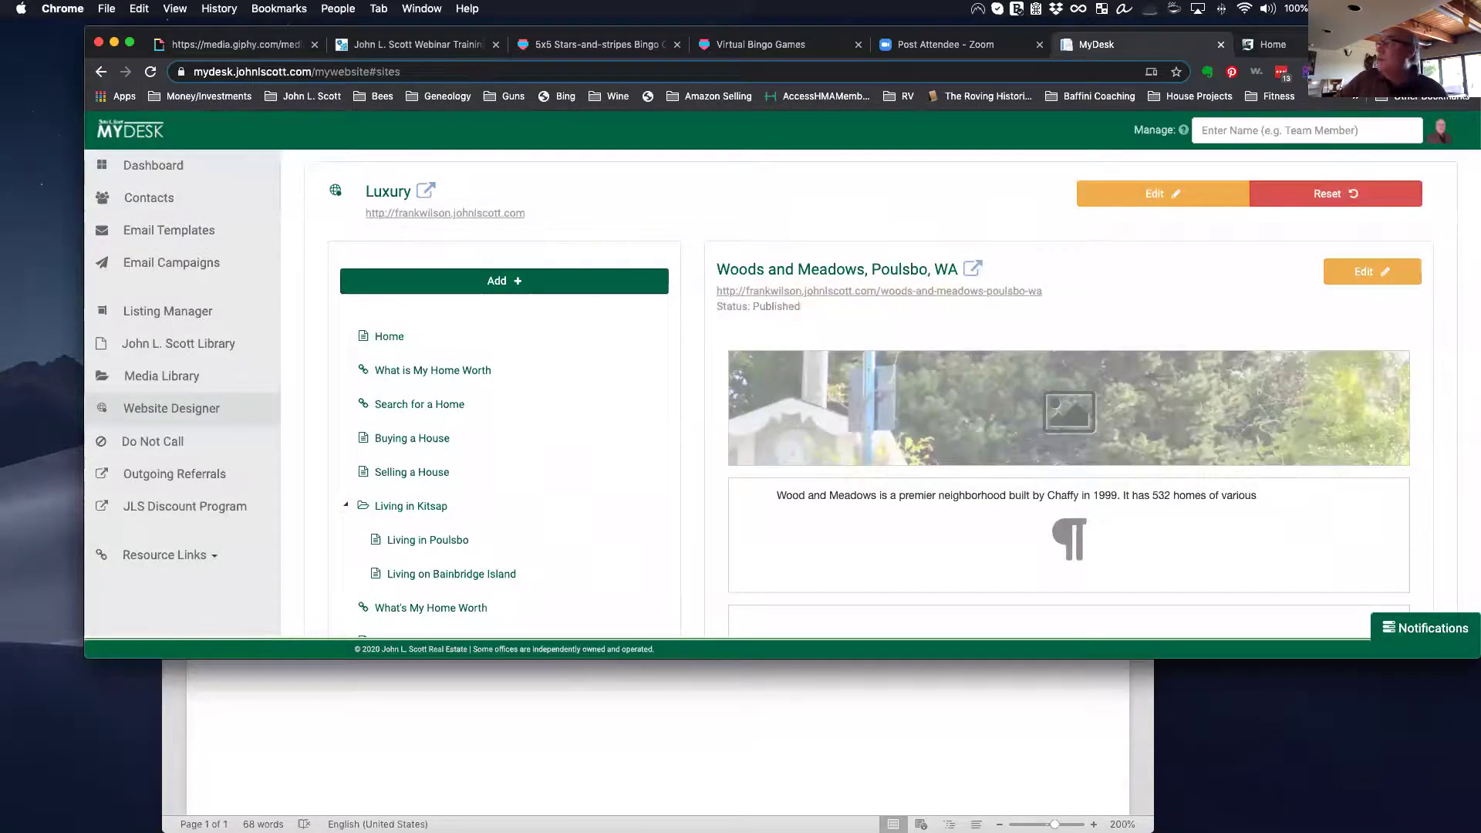
click(1269, 44)
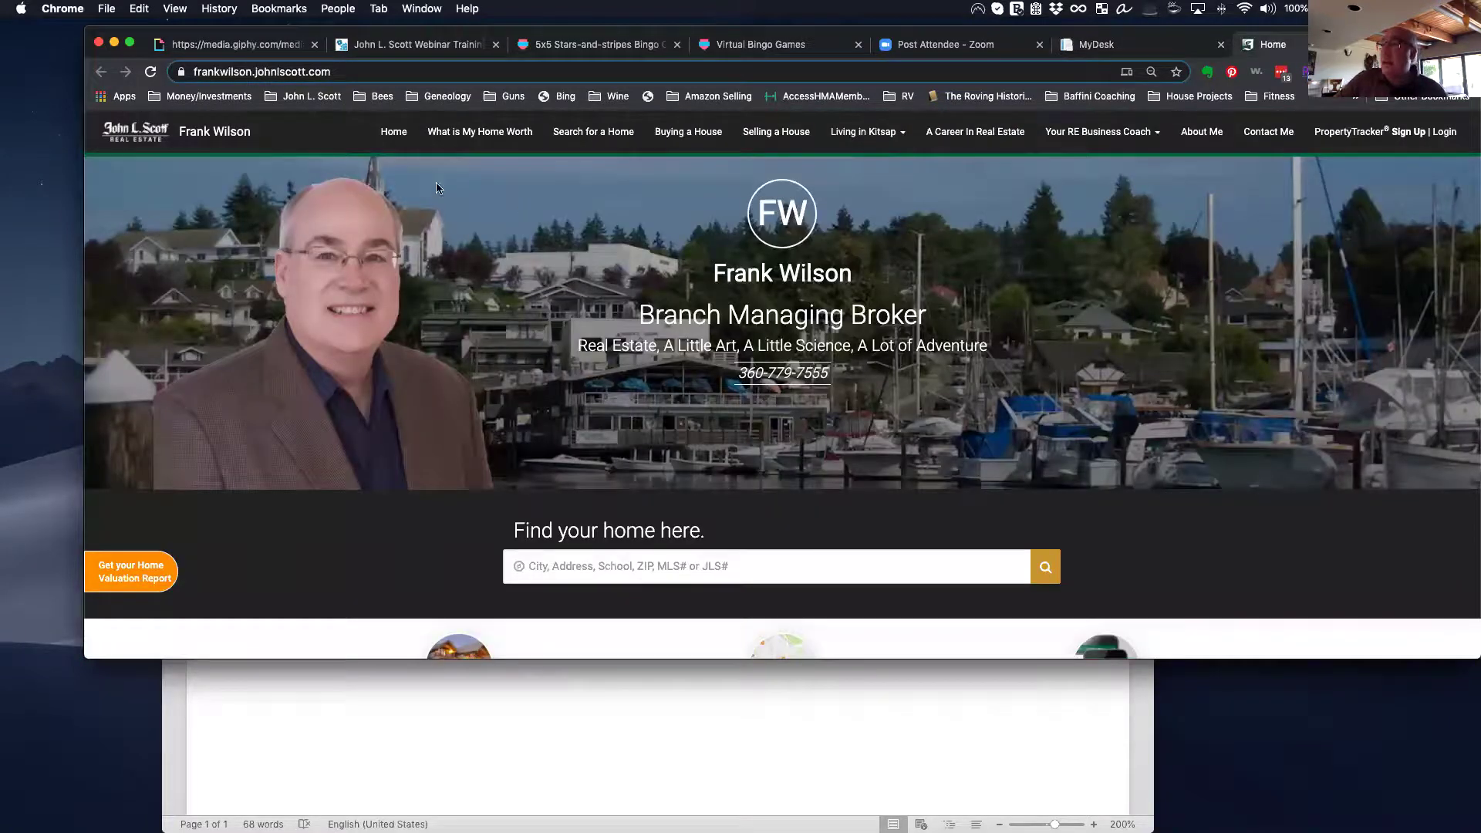
Step: Reload the live home page twice to check that Woods and Meadows is still absent from the menu
click(151, 71)
click(150, 74)
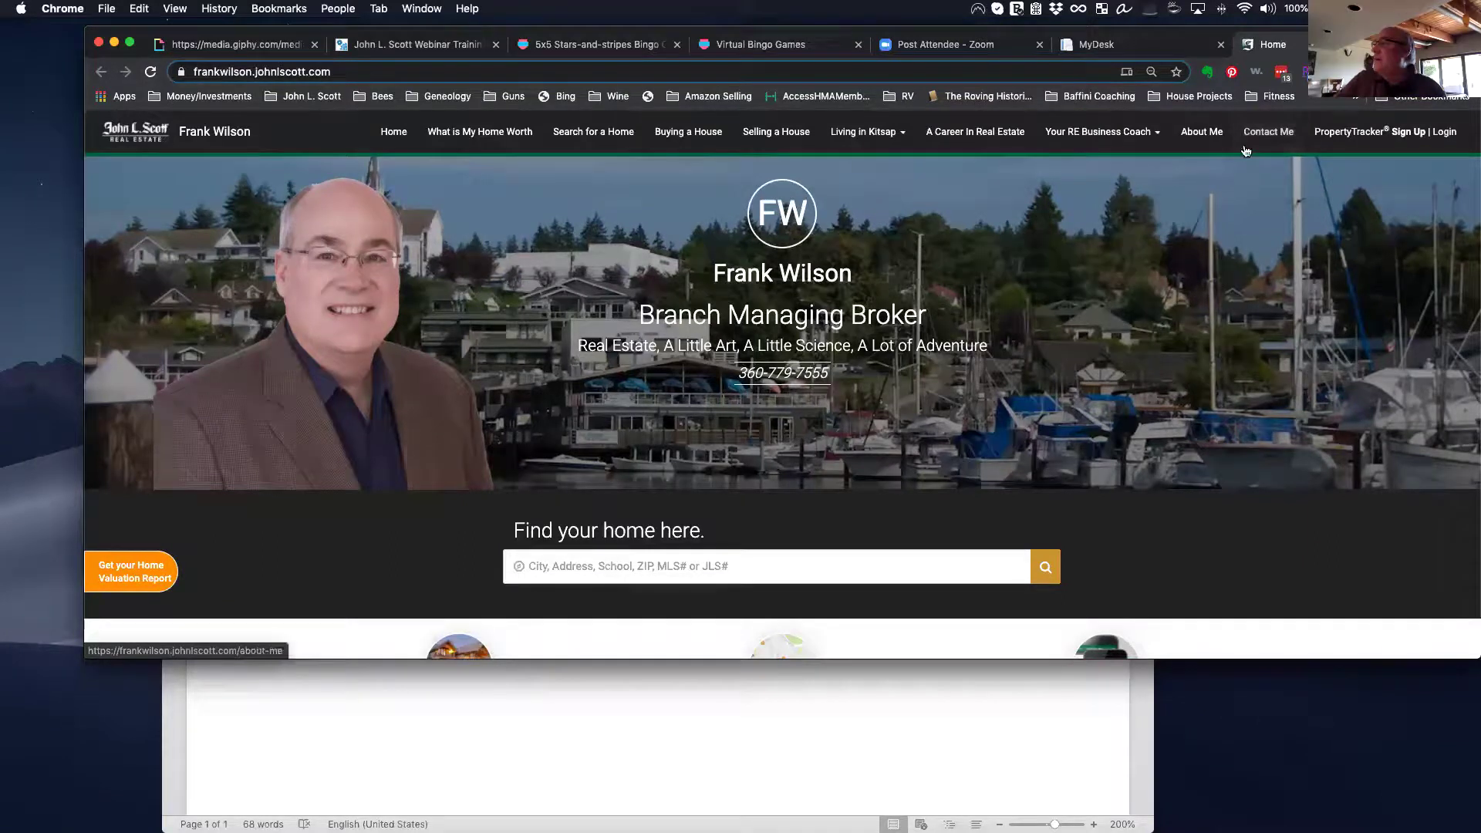
click(1104, 44)
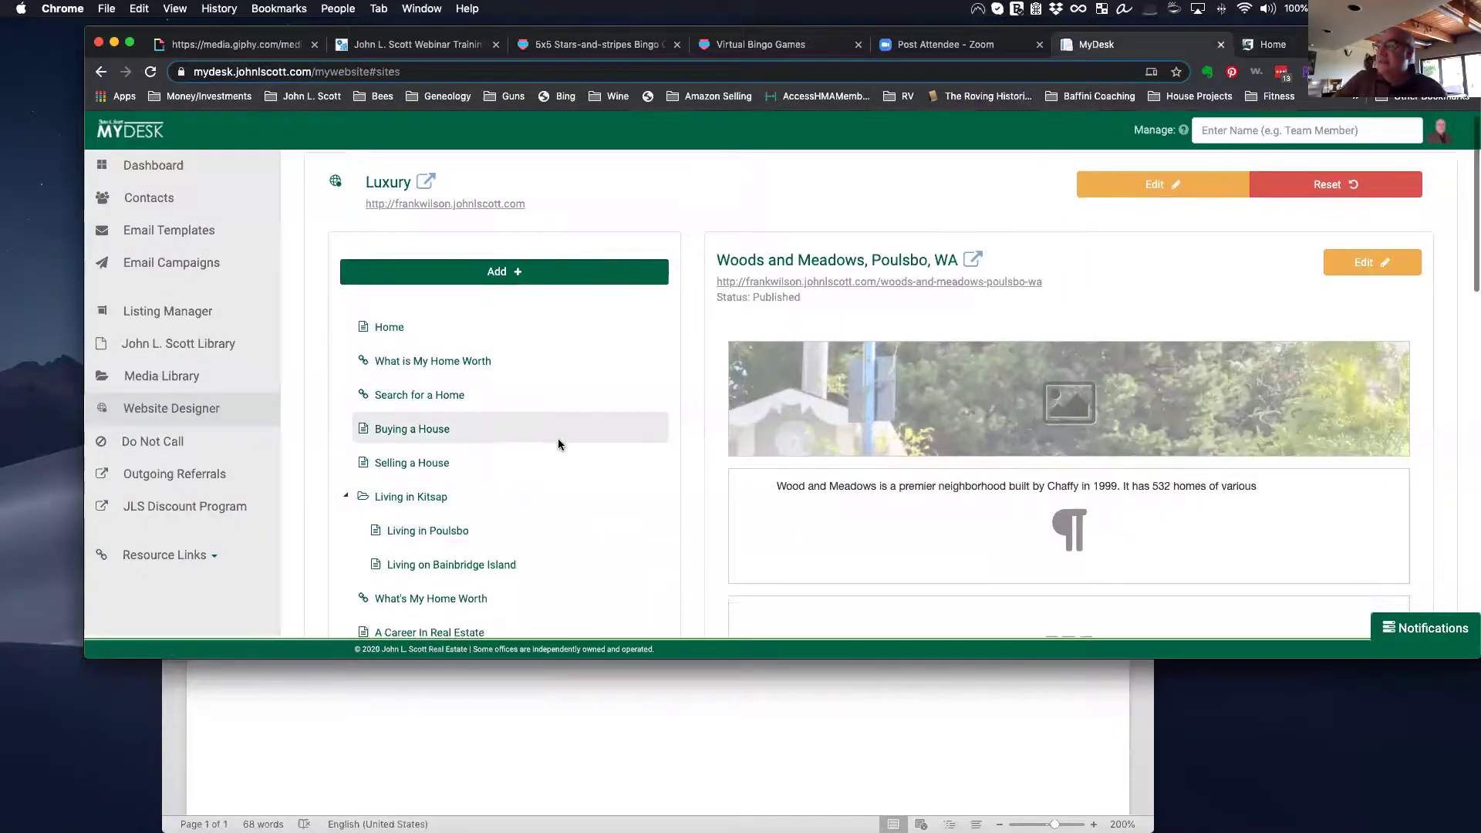
Step: Set Wood and Meadows' Visible in Navigation Menu option to Yes and save it
scroll(558, 439, down, 10)
click(654, 302)
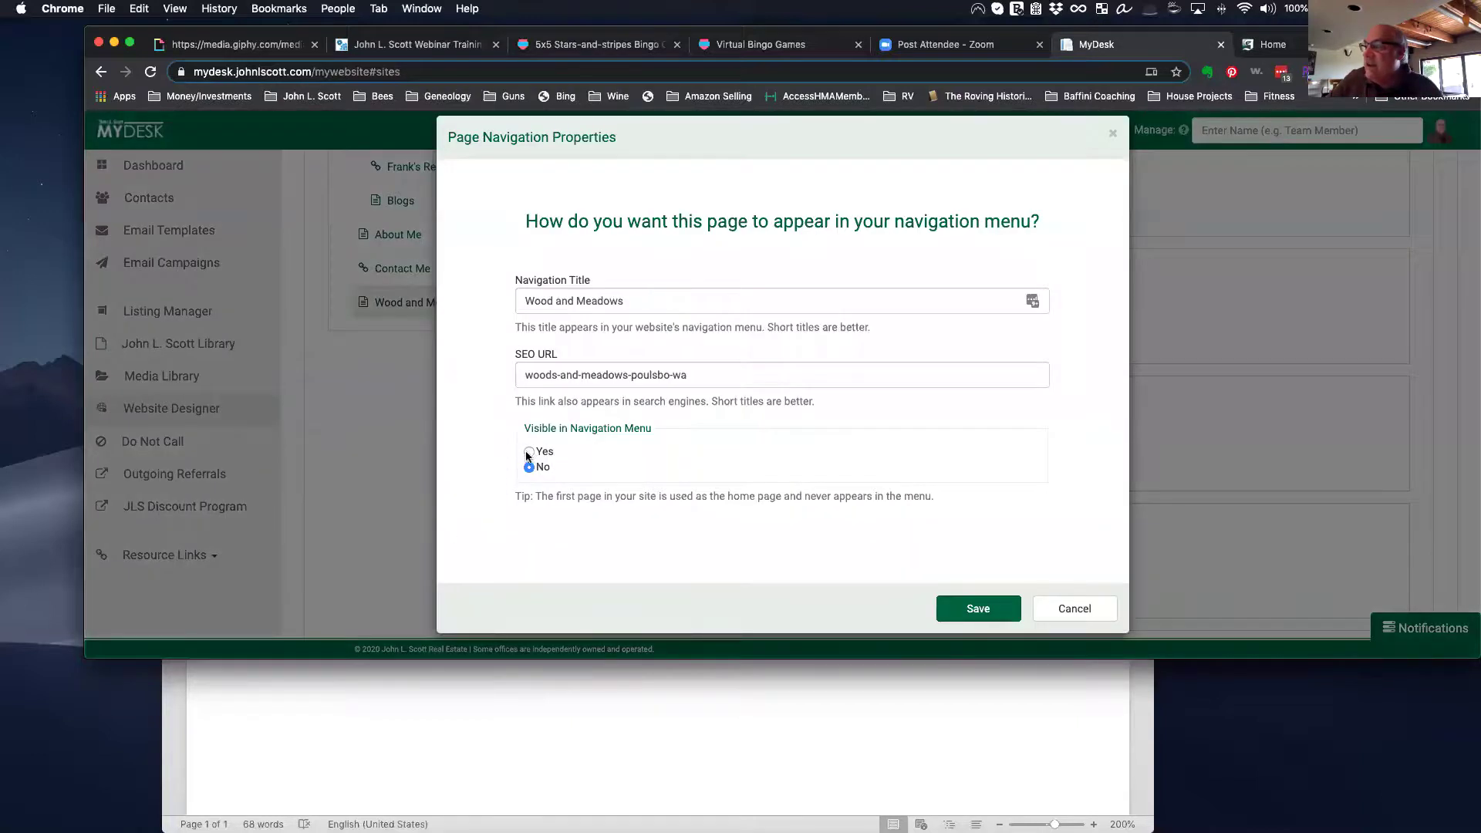
click(529, 453)
click(983, 611)
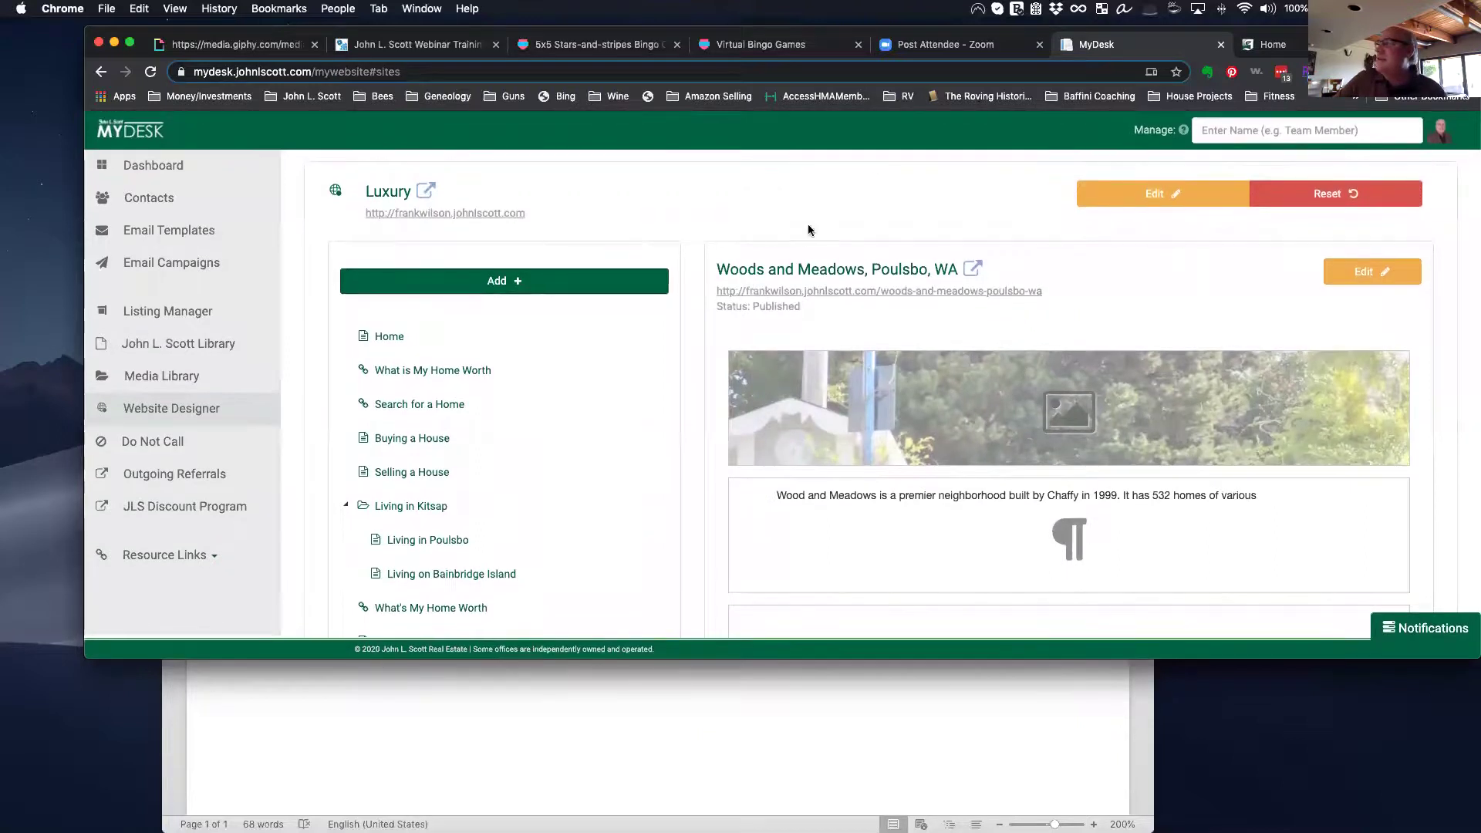
click(1296, 45)
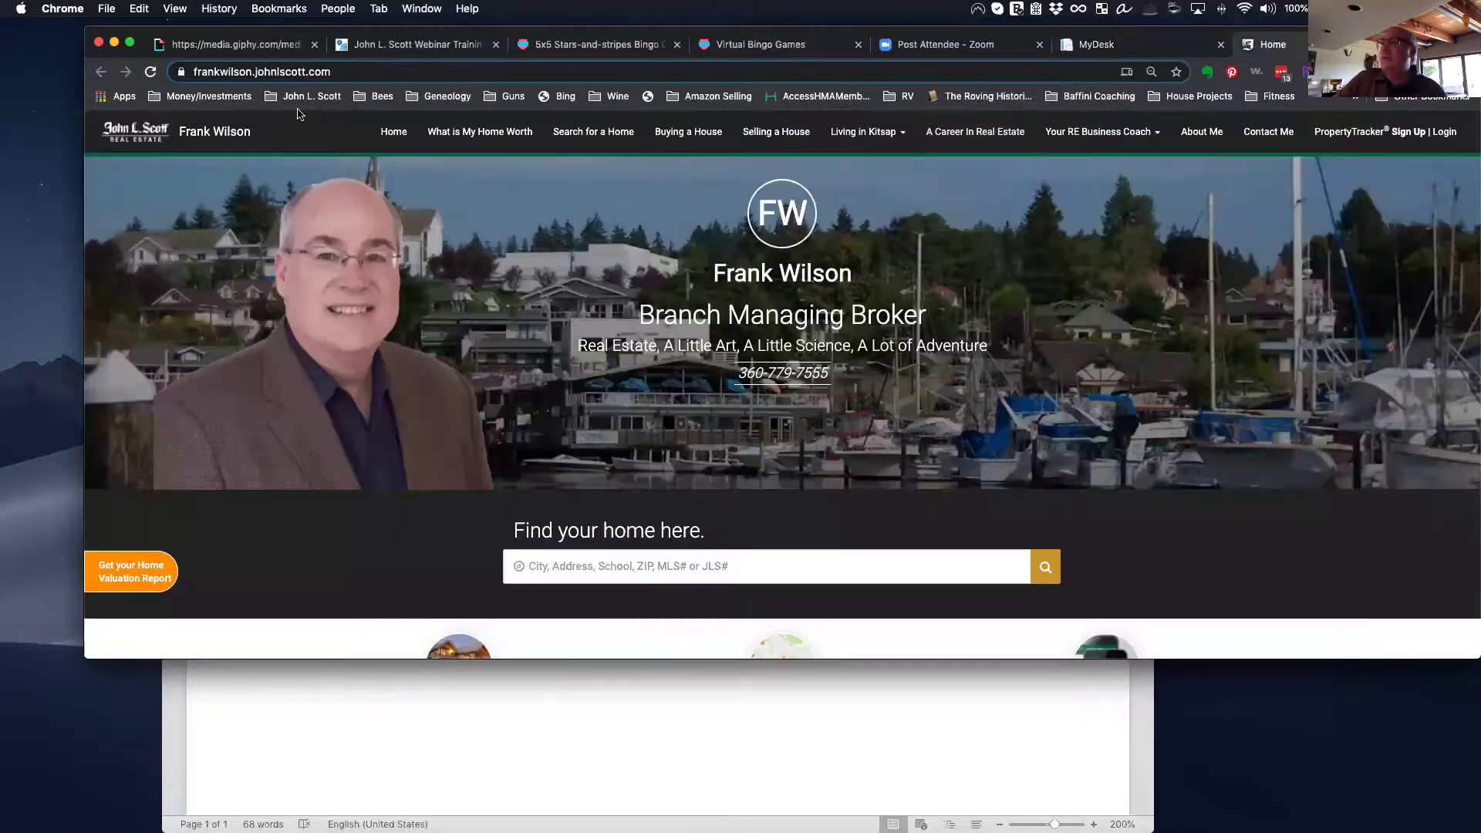
Step: Reload the live site and open the new Wood and Meadows menu entry to review its page
click(151, 72)
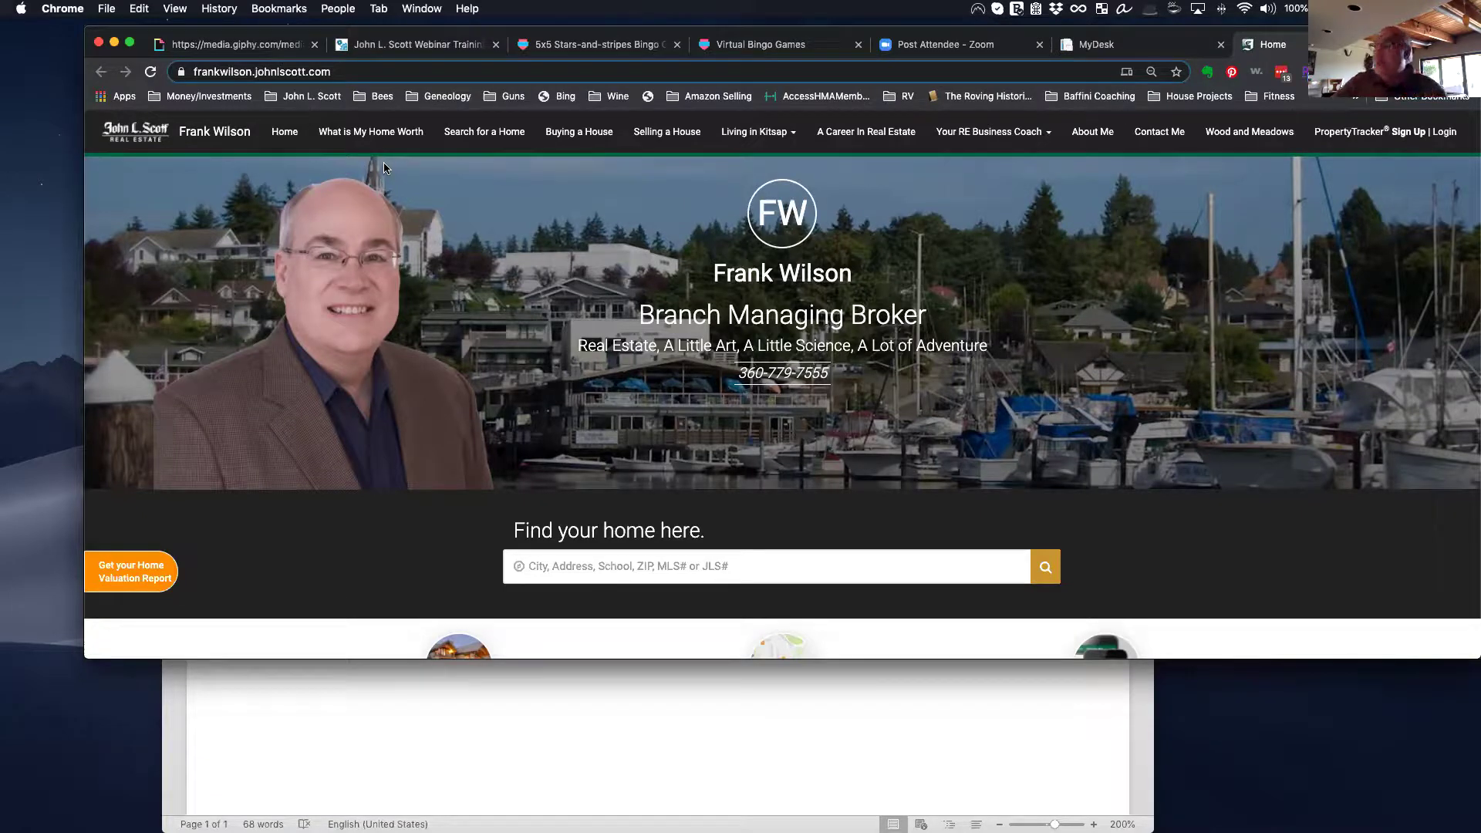
click(1215, 132)
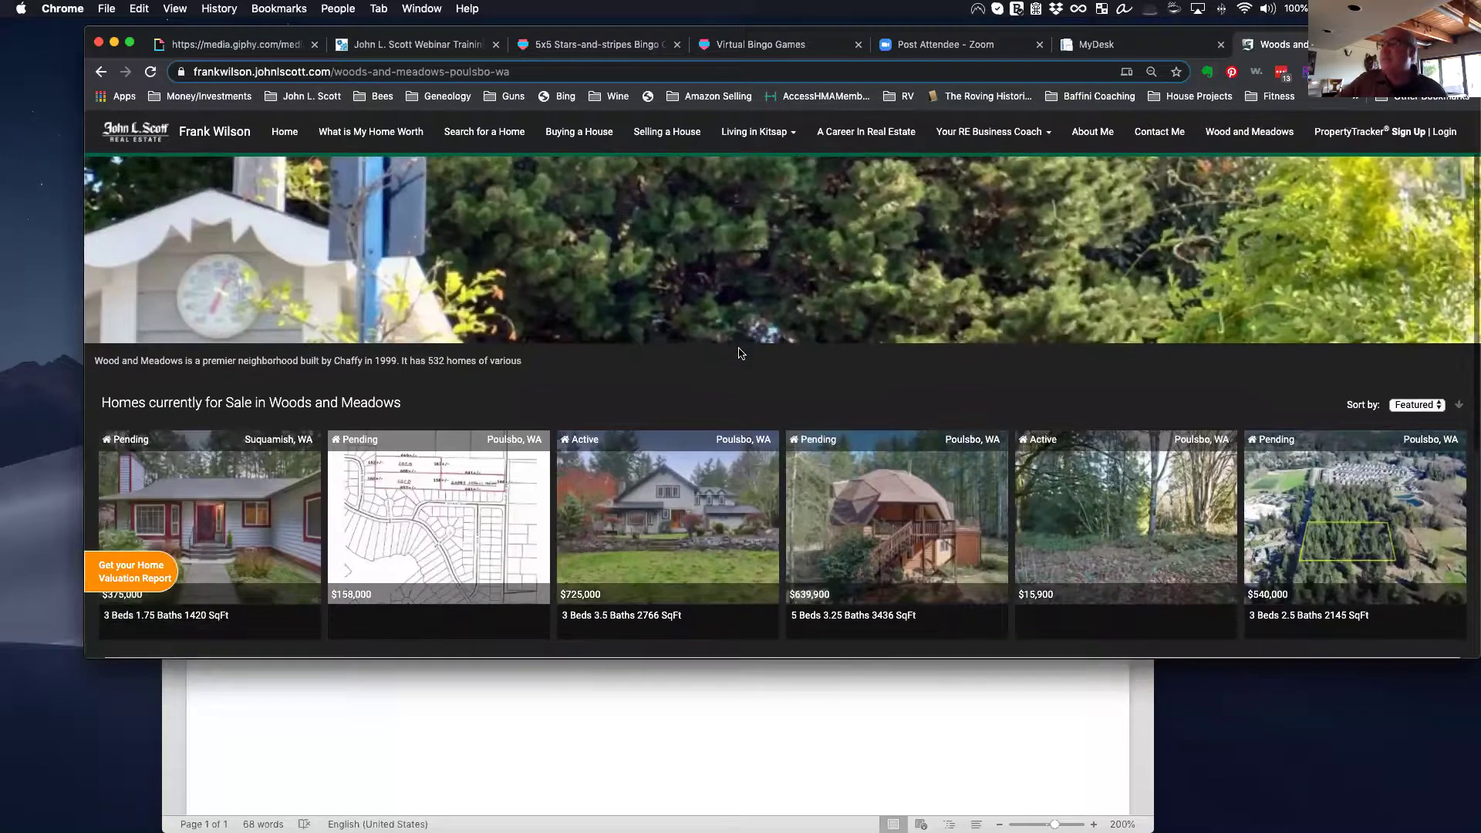
scroll(741, 353, down, 7)
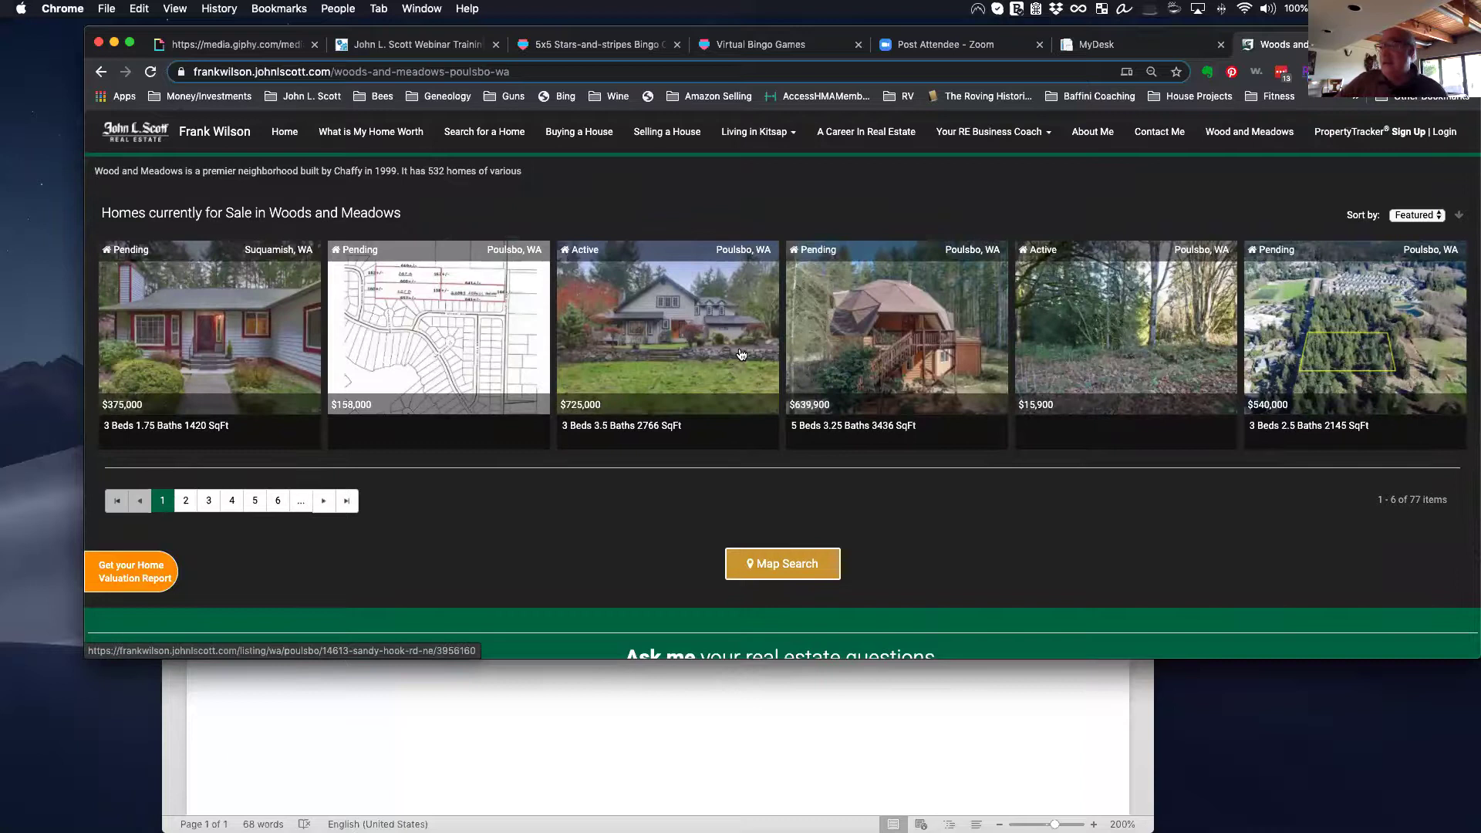
scroll(741, 353, up, 8)
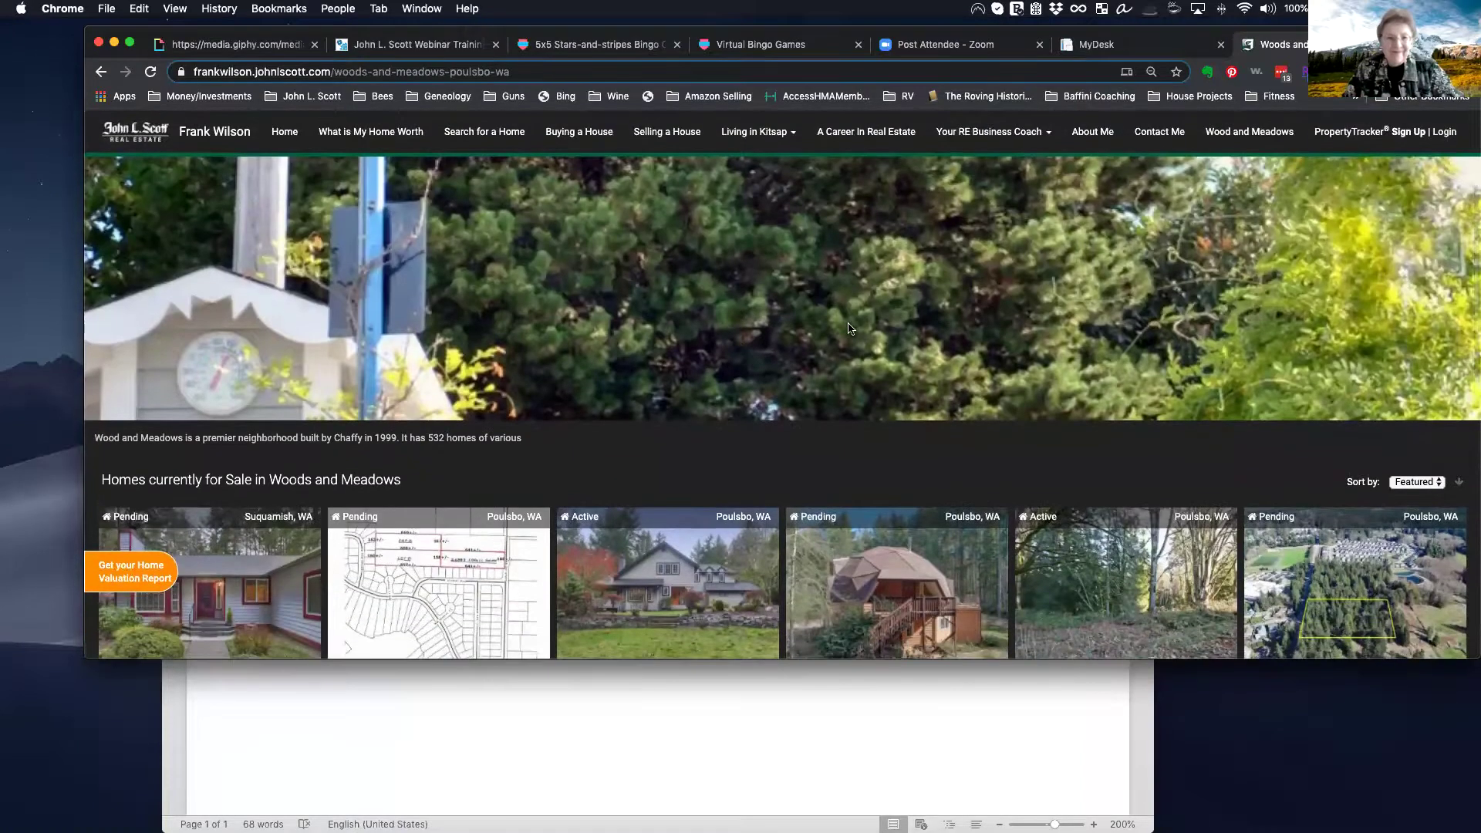
Step: Set Wood and Meadows' Visible in Navigation Menu option back to No and save
click(1115, 44)
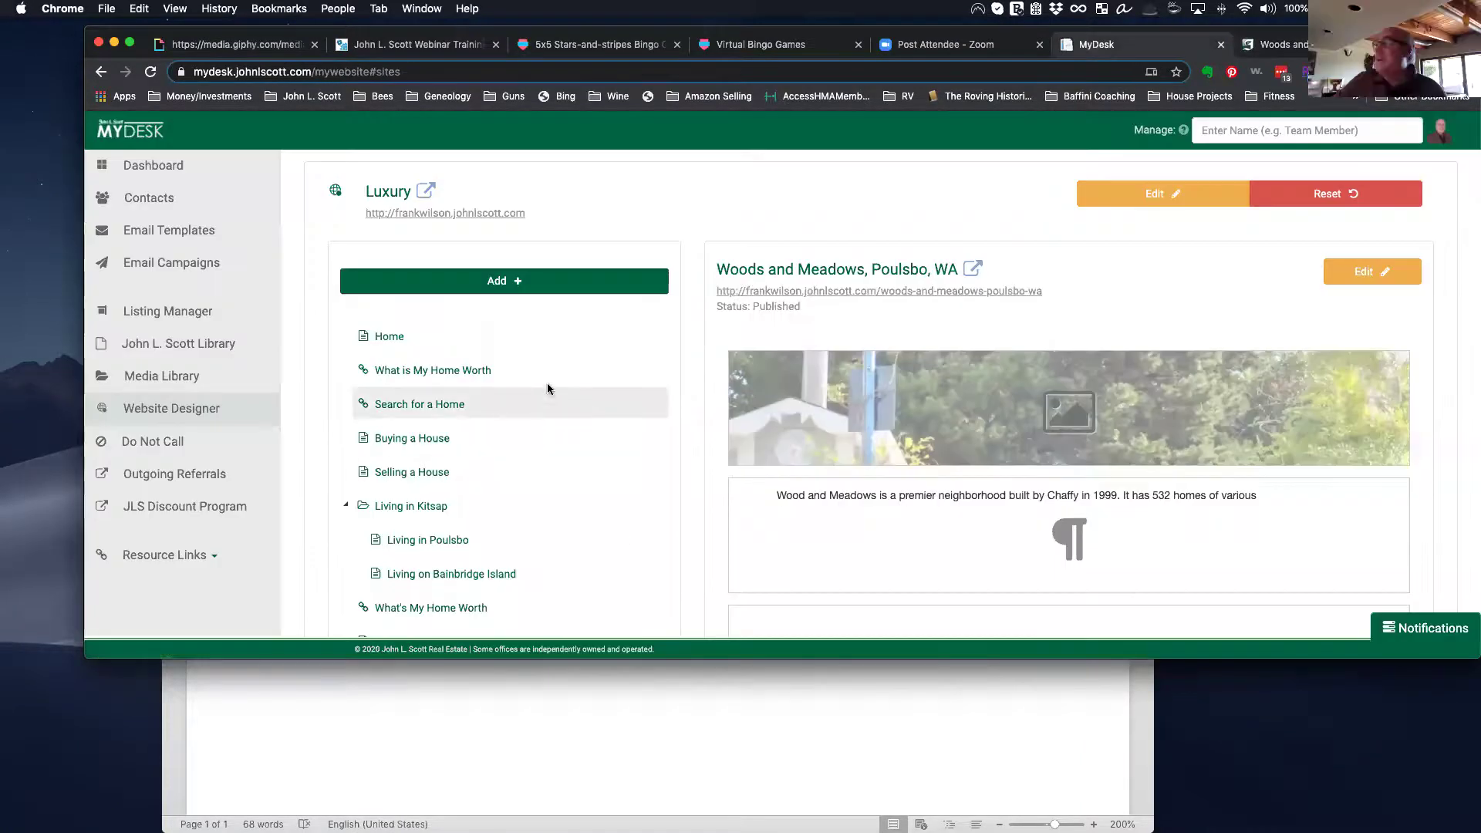
scroll(546, 378, down, 1)
scroll(545, 374, down, 8)
scroll(535, 376, up, 3)
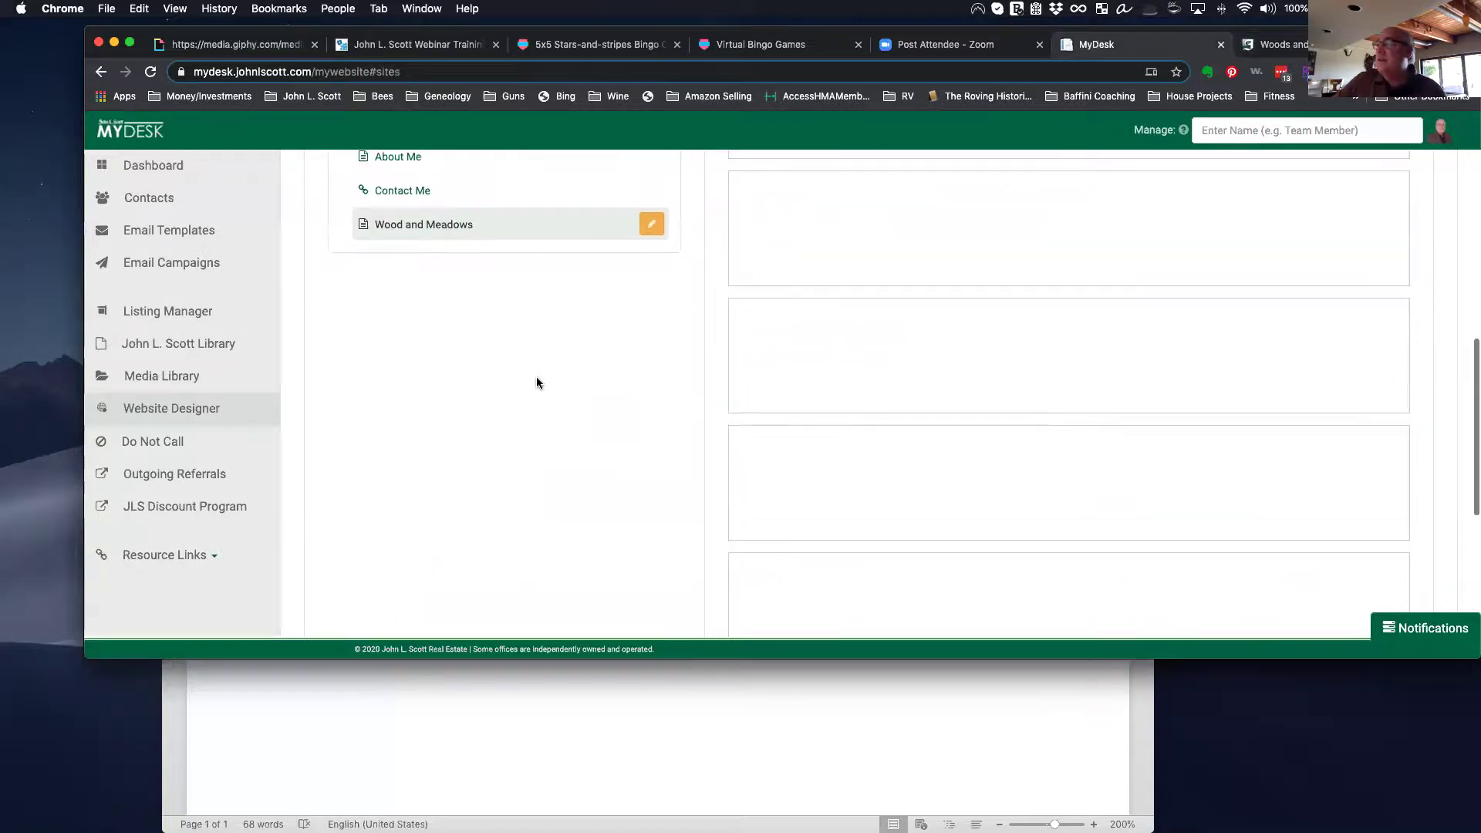
click(652, 227)
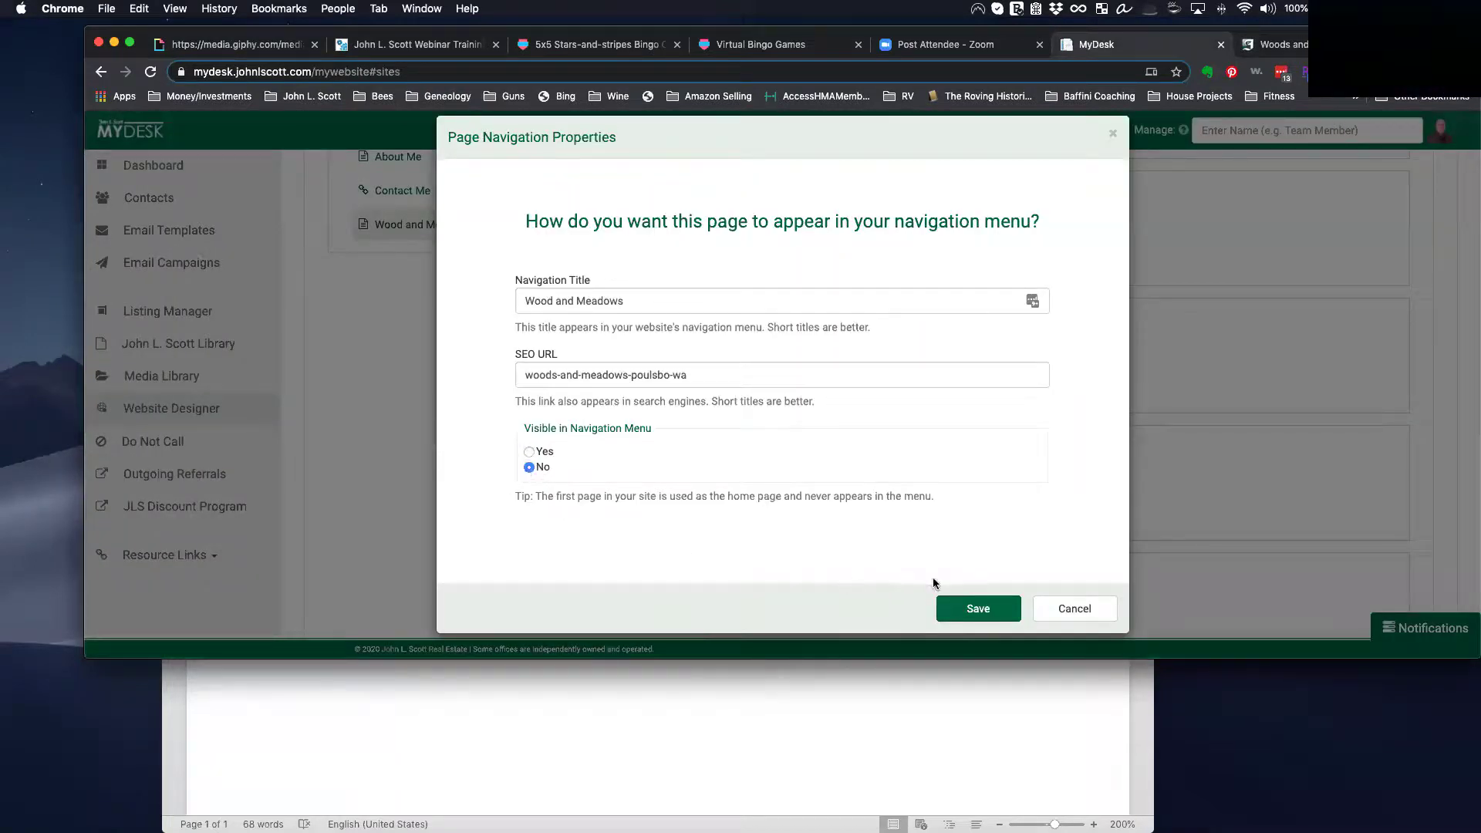
click(973, 609)
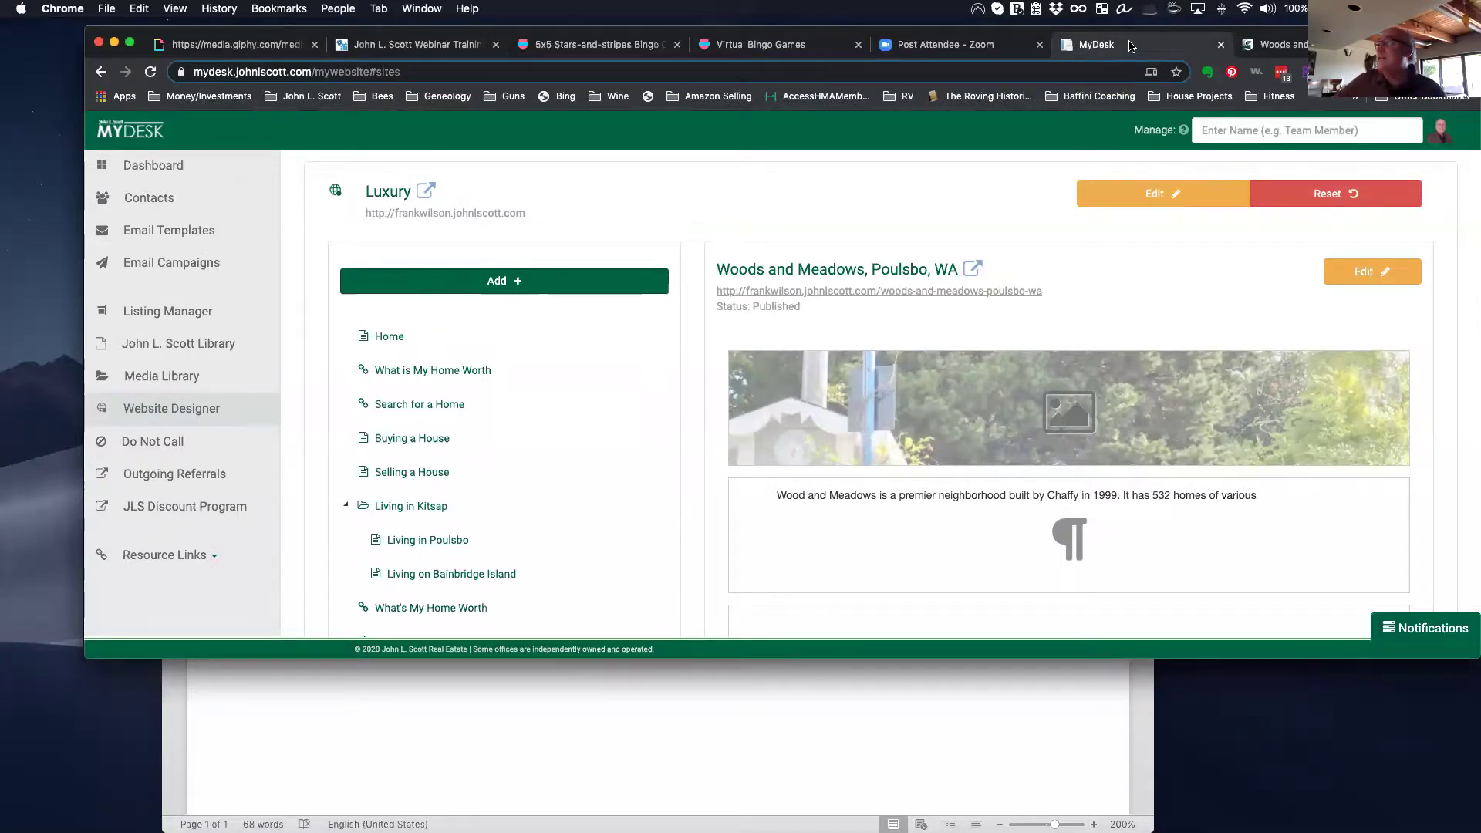
Step: Reload the live Woods and Meadows page and confirm the site menu no longer lists it
click(1287, 48)
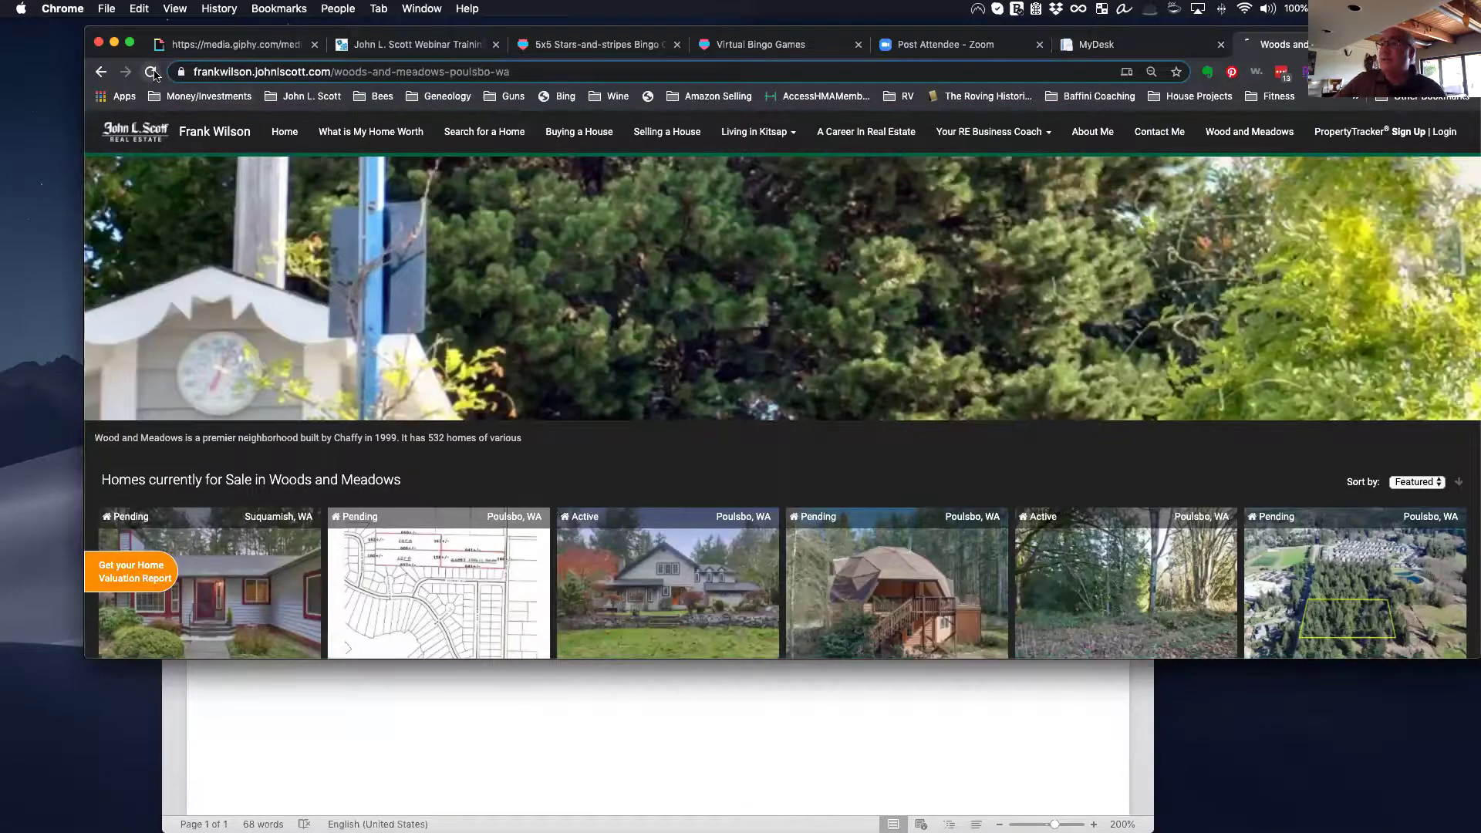
click(152, 71)
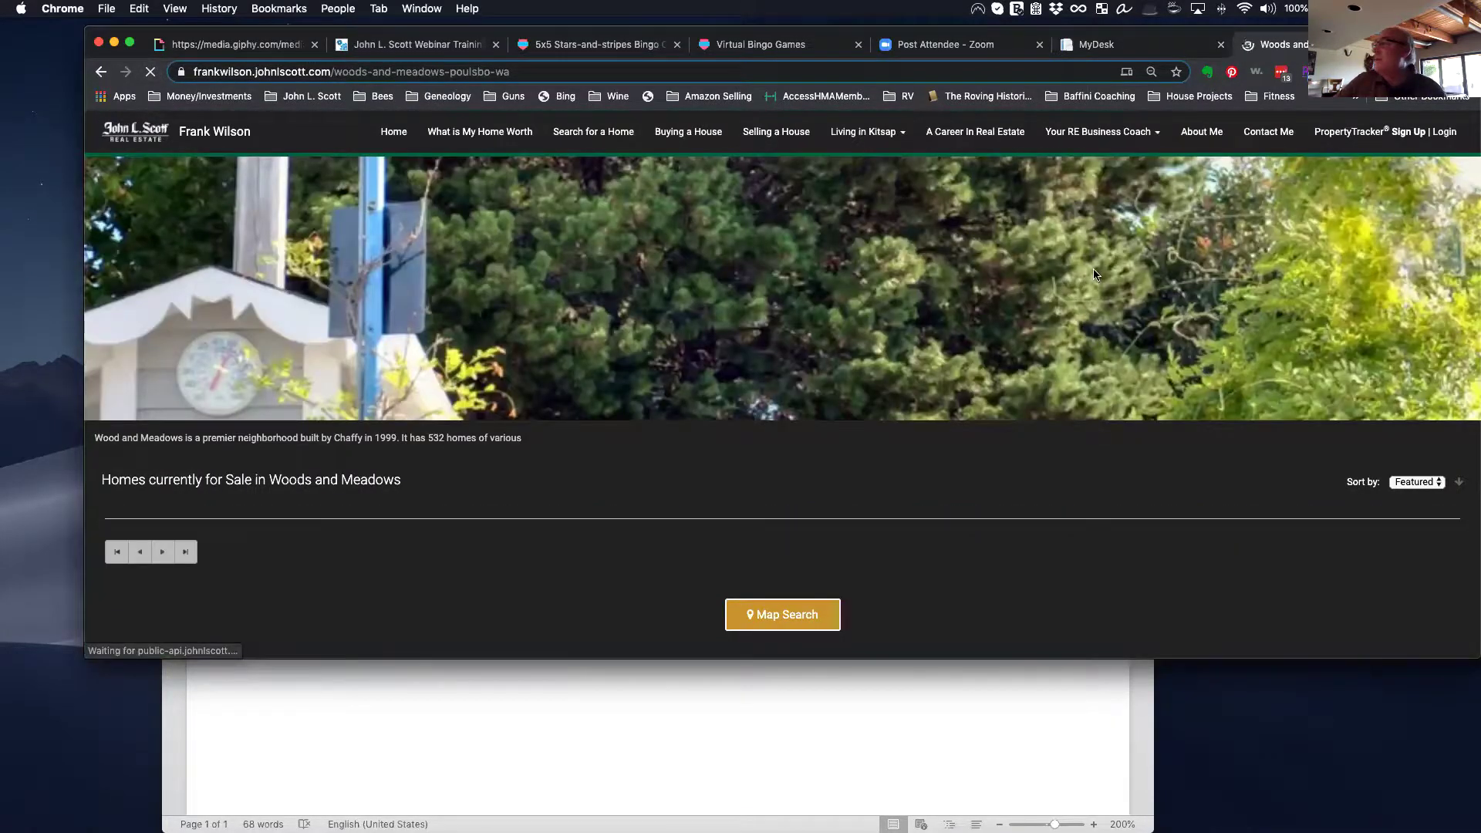
click(206, 138)
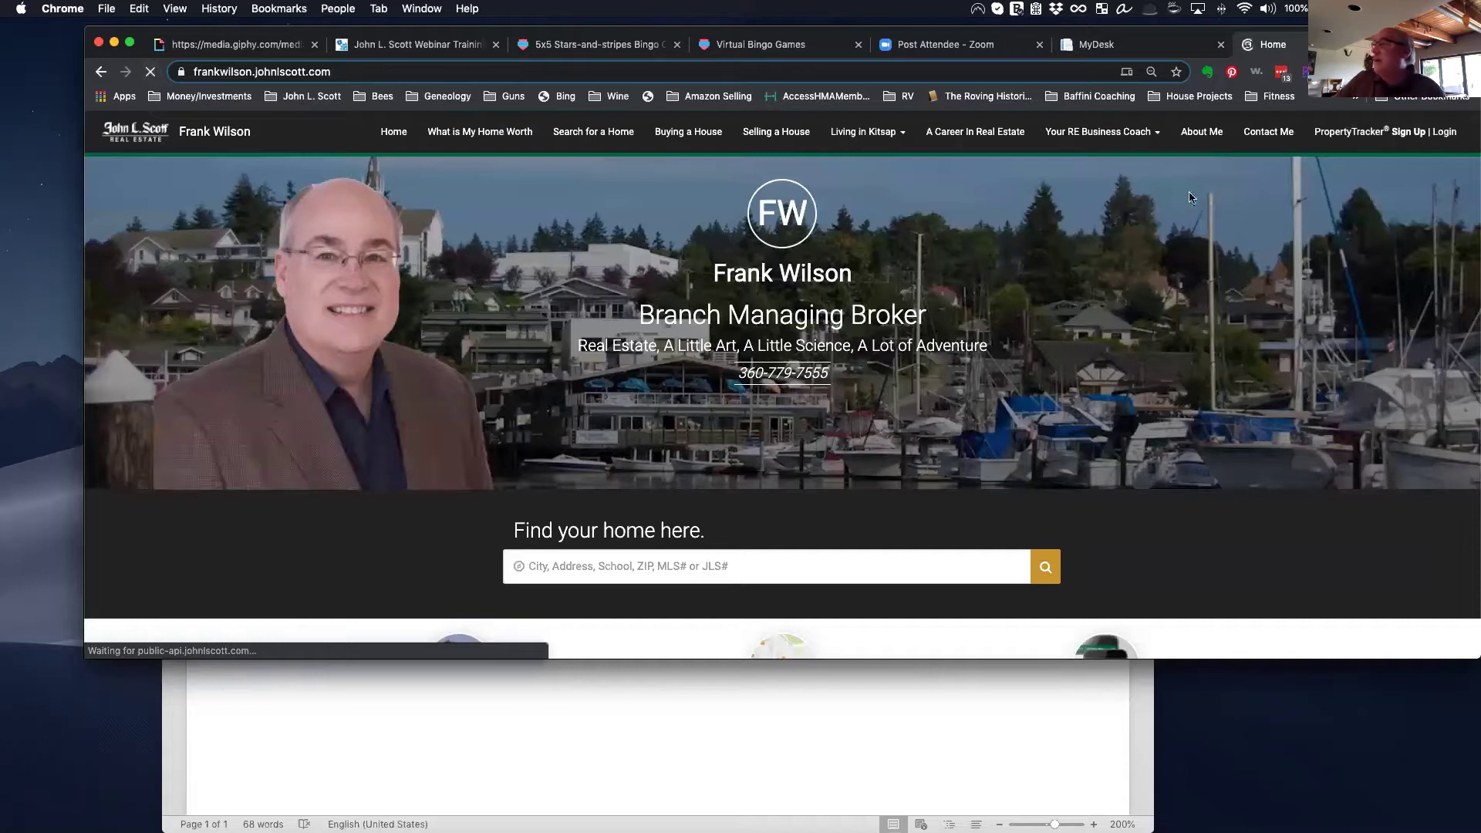
click(1139, 48)
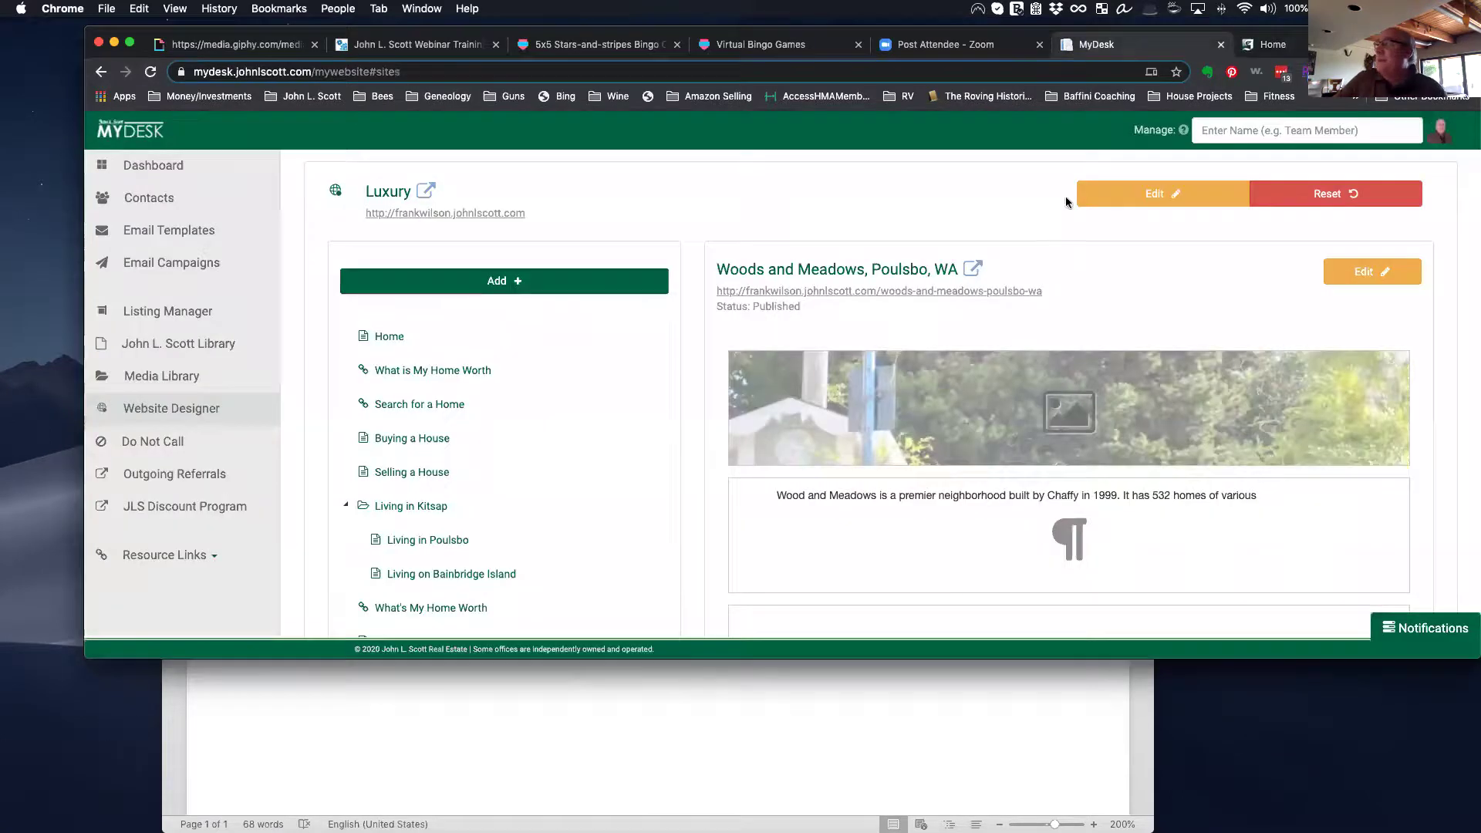